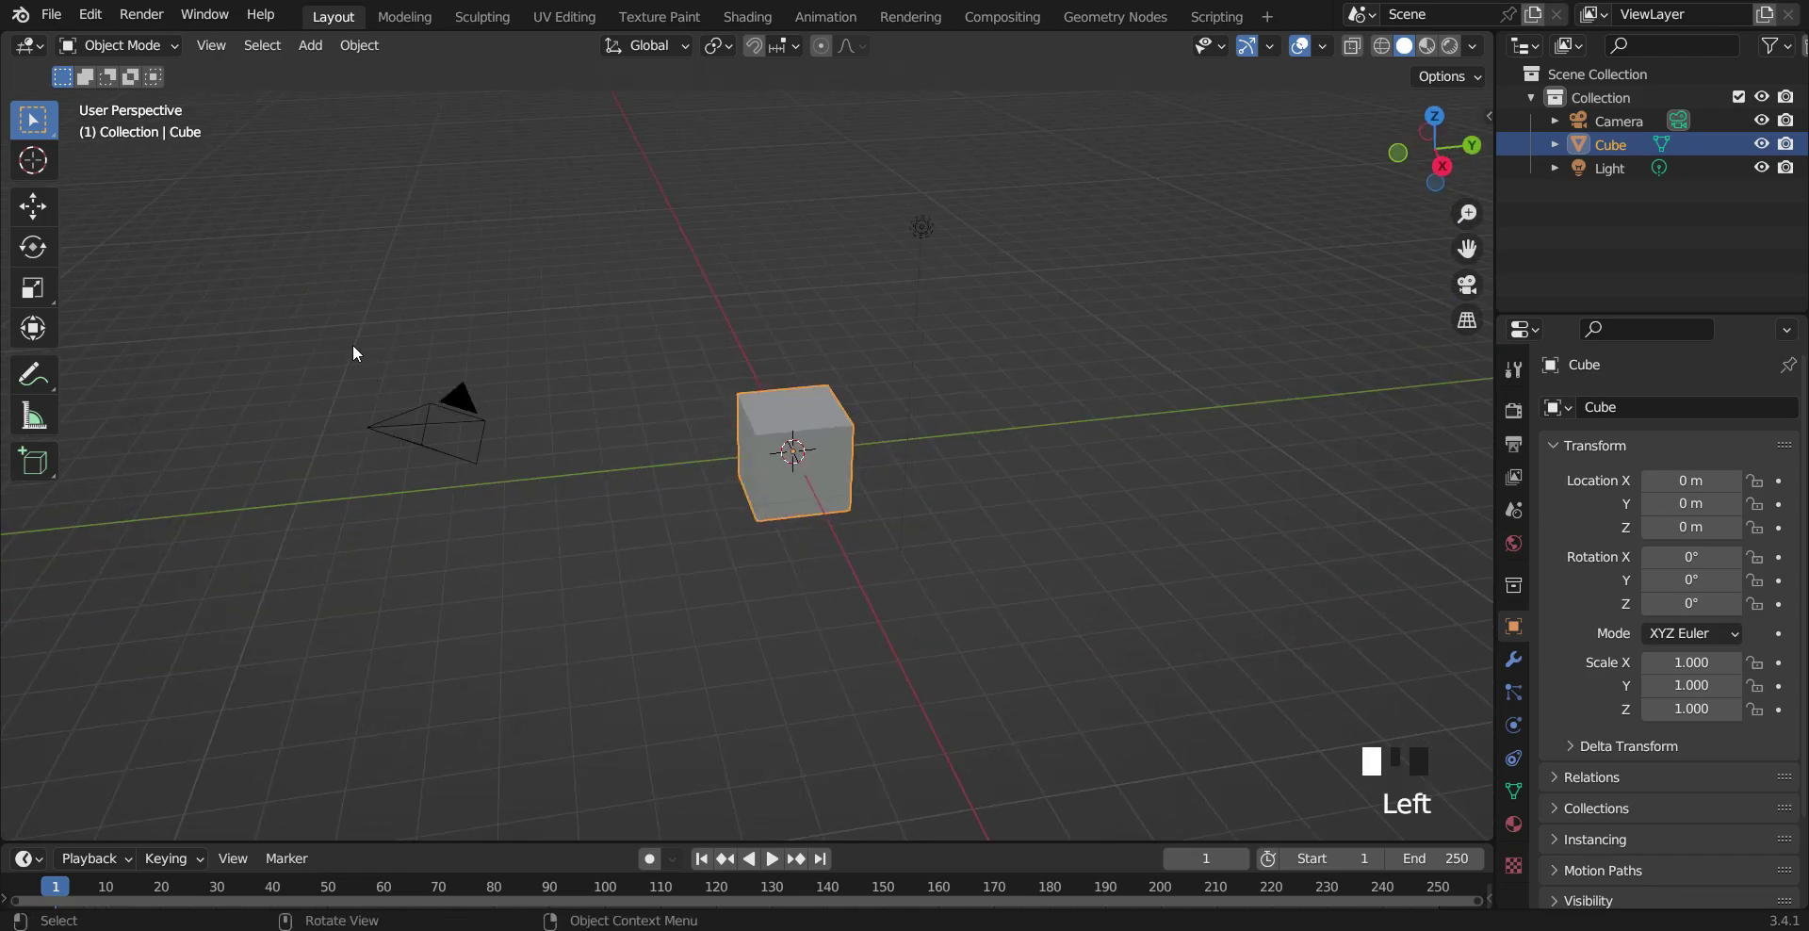
Step: Delete the camera and the light from the scene
left_click_drag(352, 343, 536, 530)
left_click_drag(848, 142, 1014, 301, "shift")
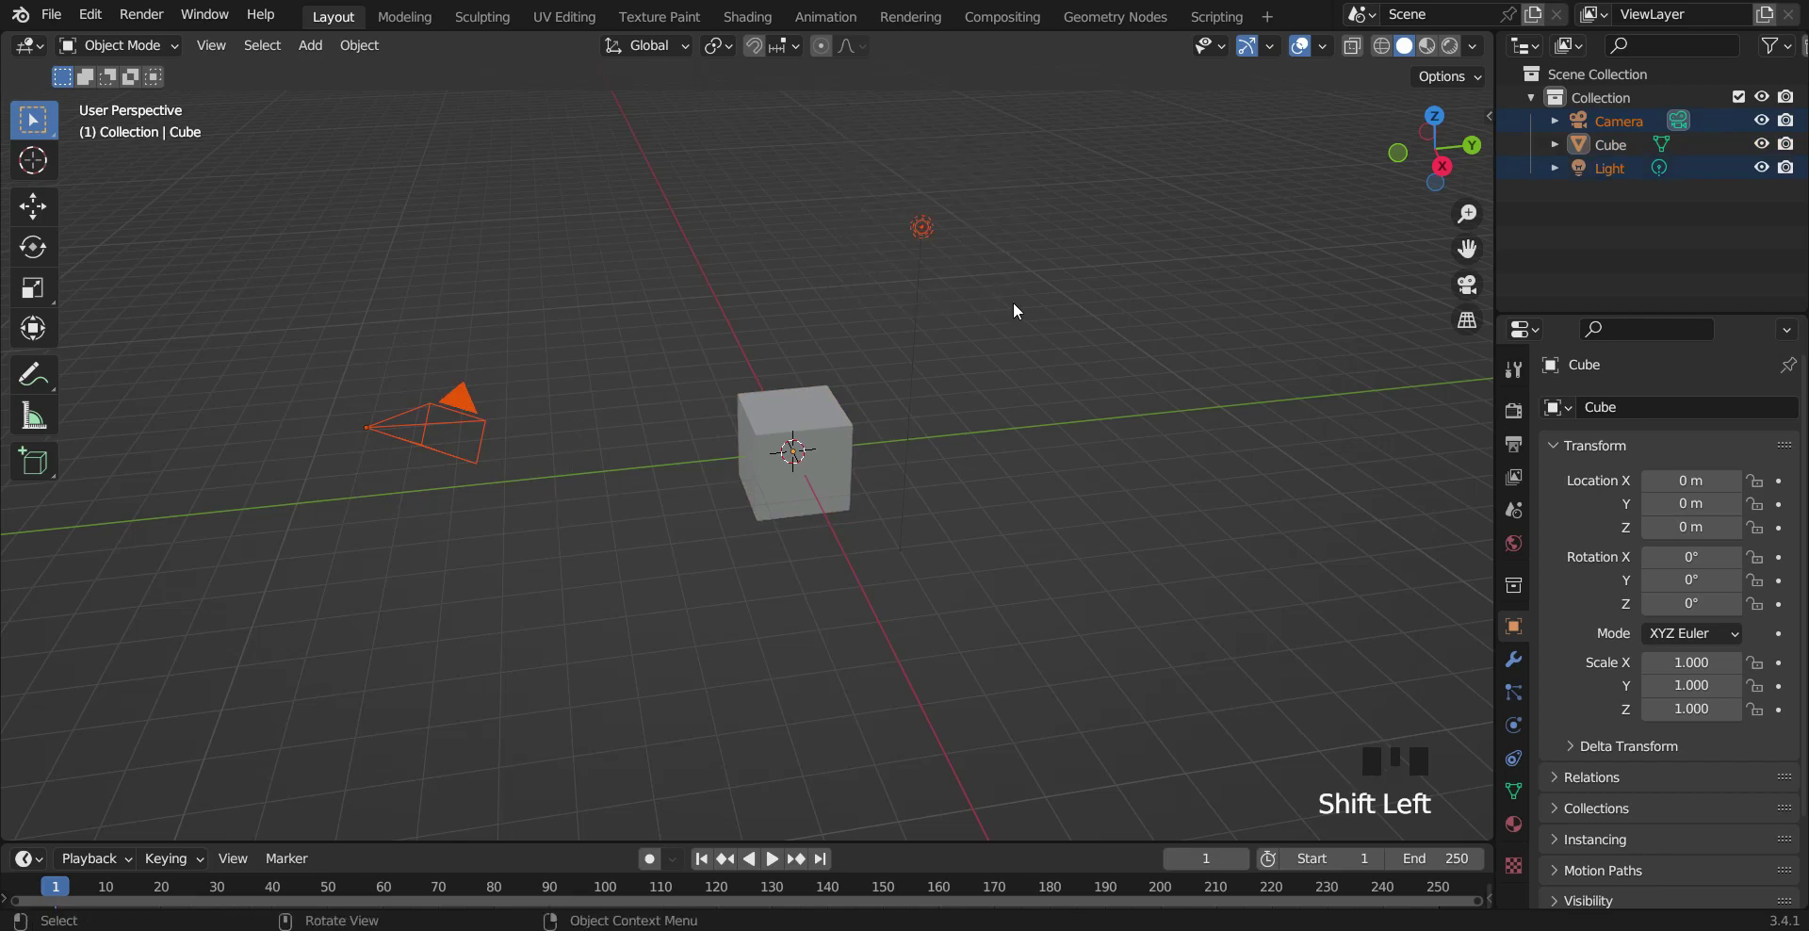
key("x")
left_click(1010, 304)
Step: Add an Array modifier to the cube
left_click(833, 421)
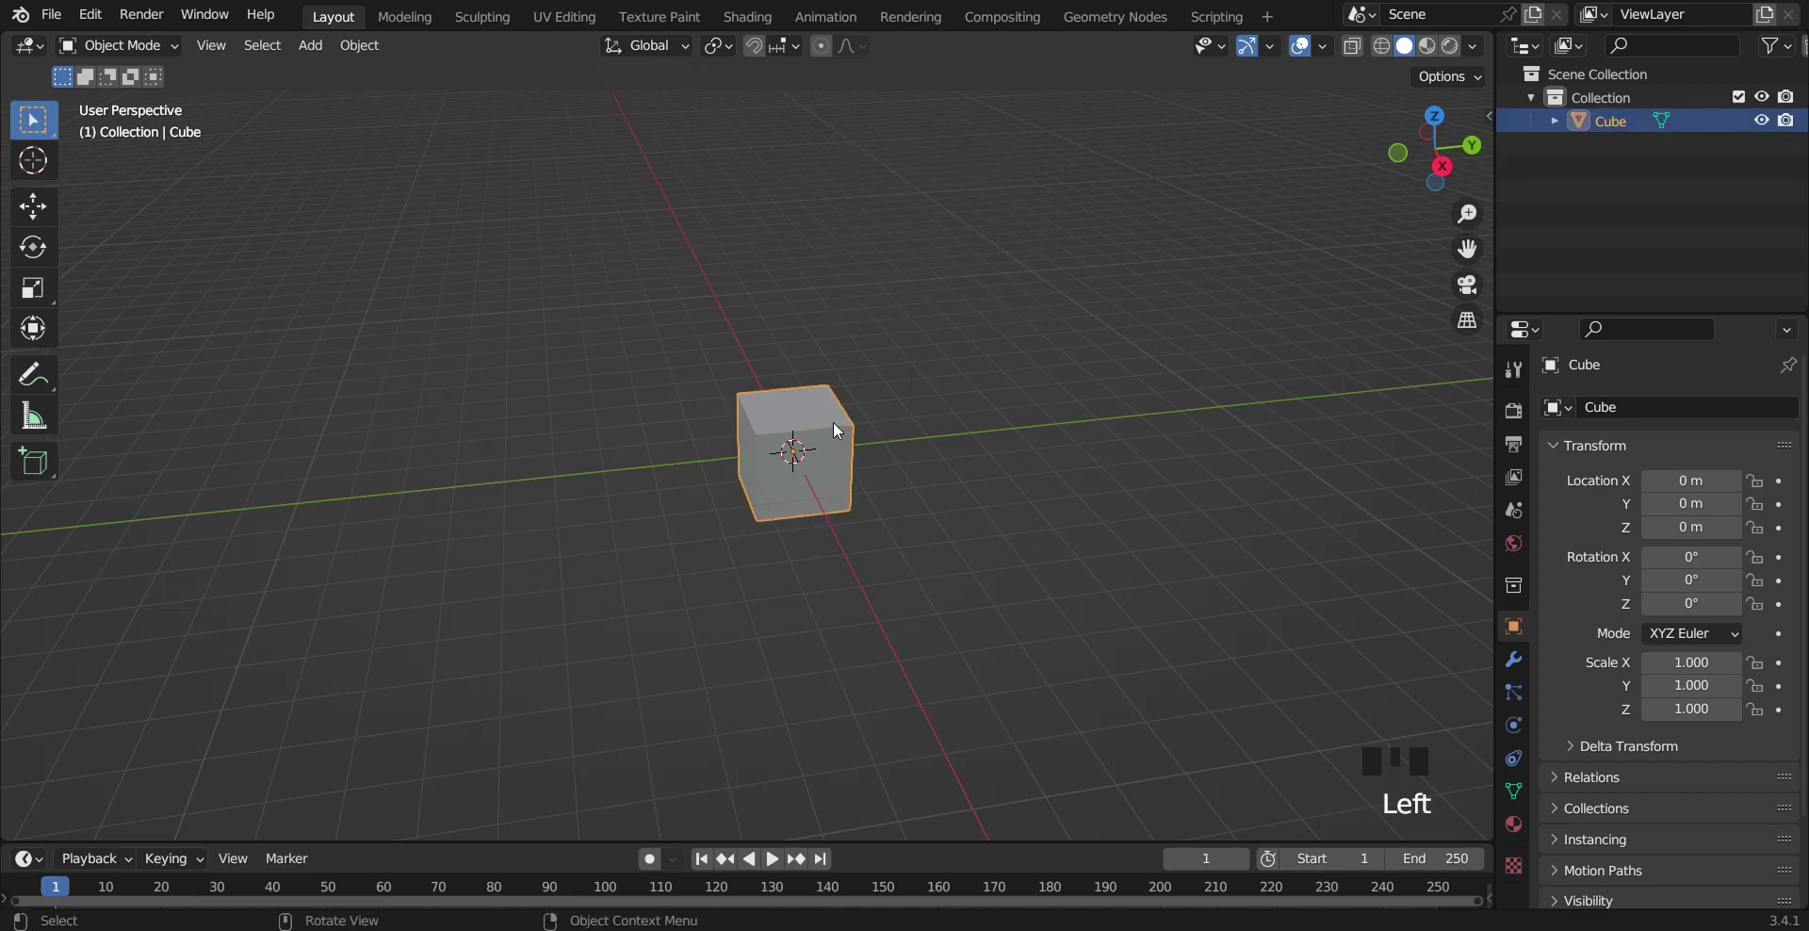
left_click(1513, 660)
left_click(1648, 407)
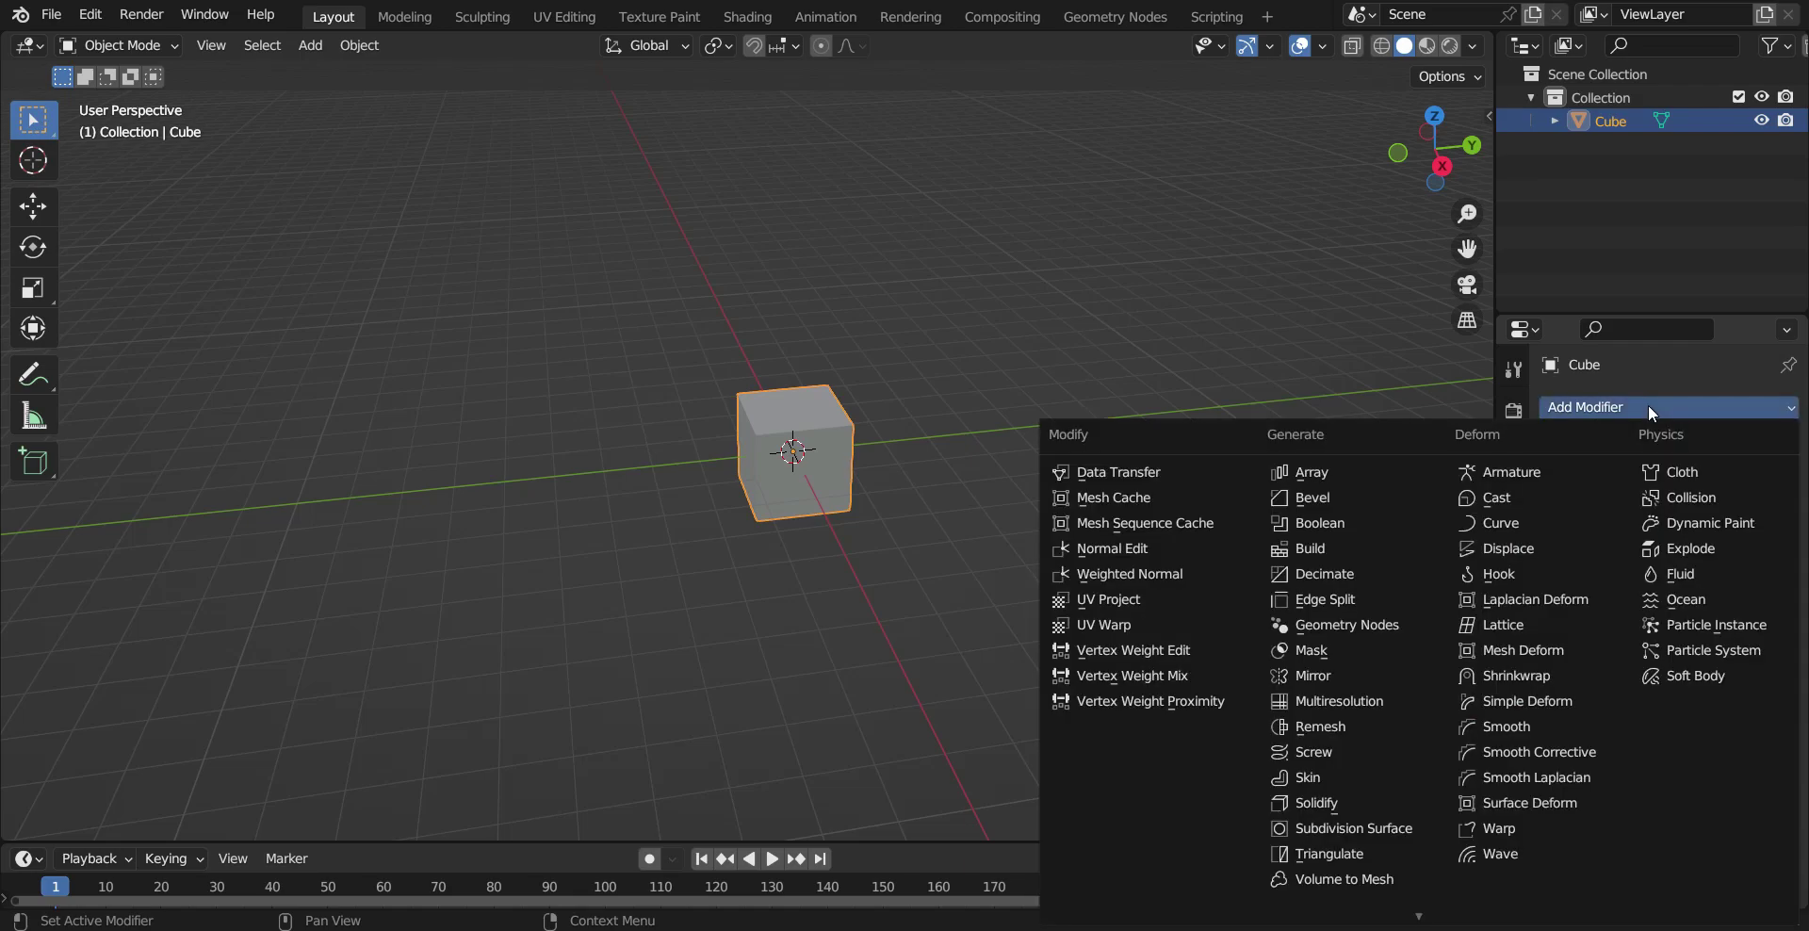
left_click(1321, 471)
scroll(935, 519, "down", 1)
middle_click_drag(938, 519, 1103, 544)
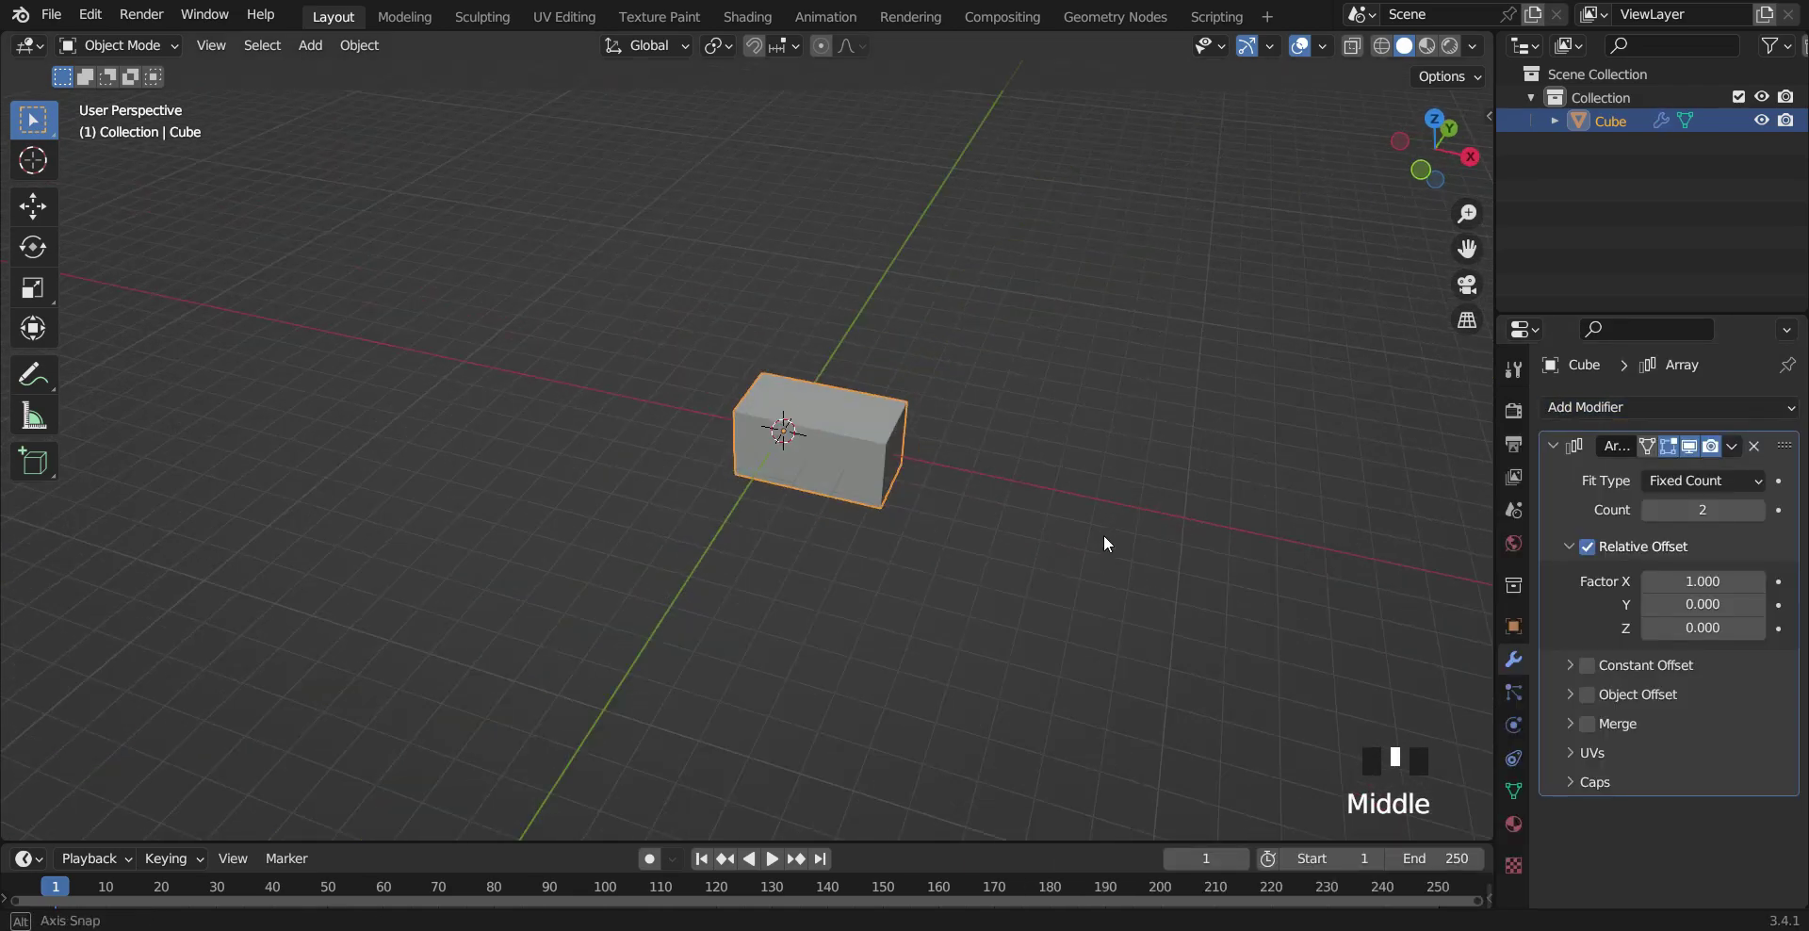
scroll(1102, 545, "down", 2)
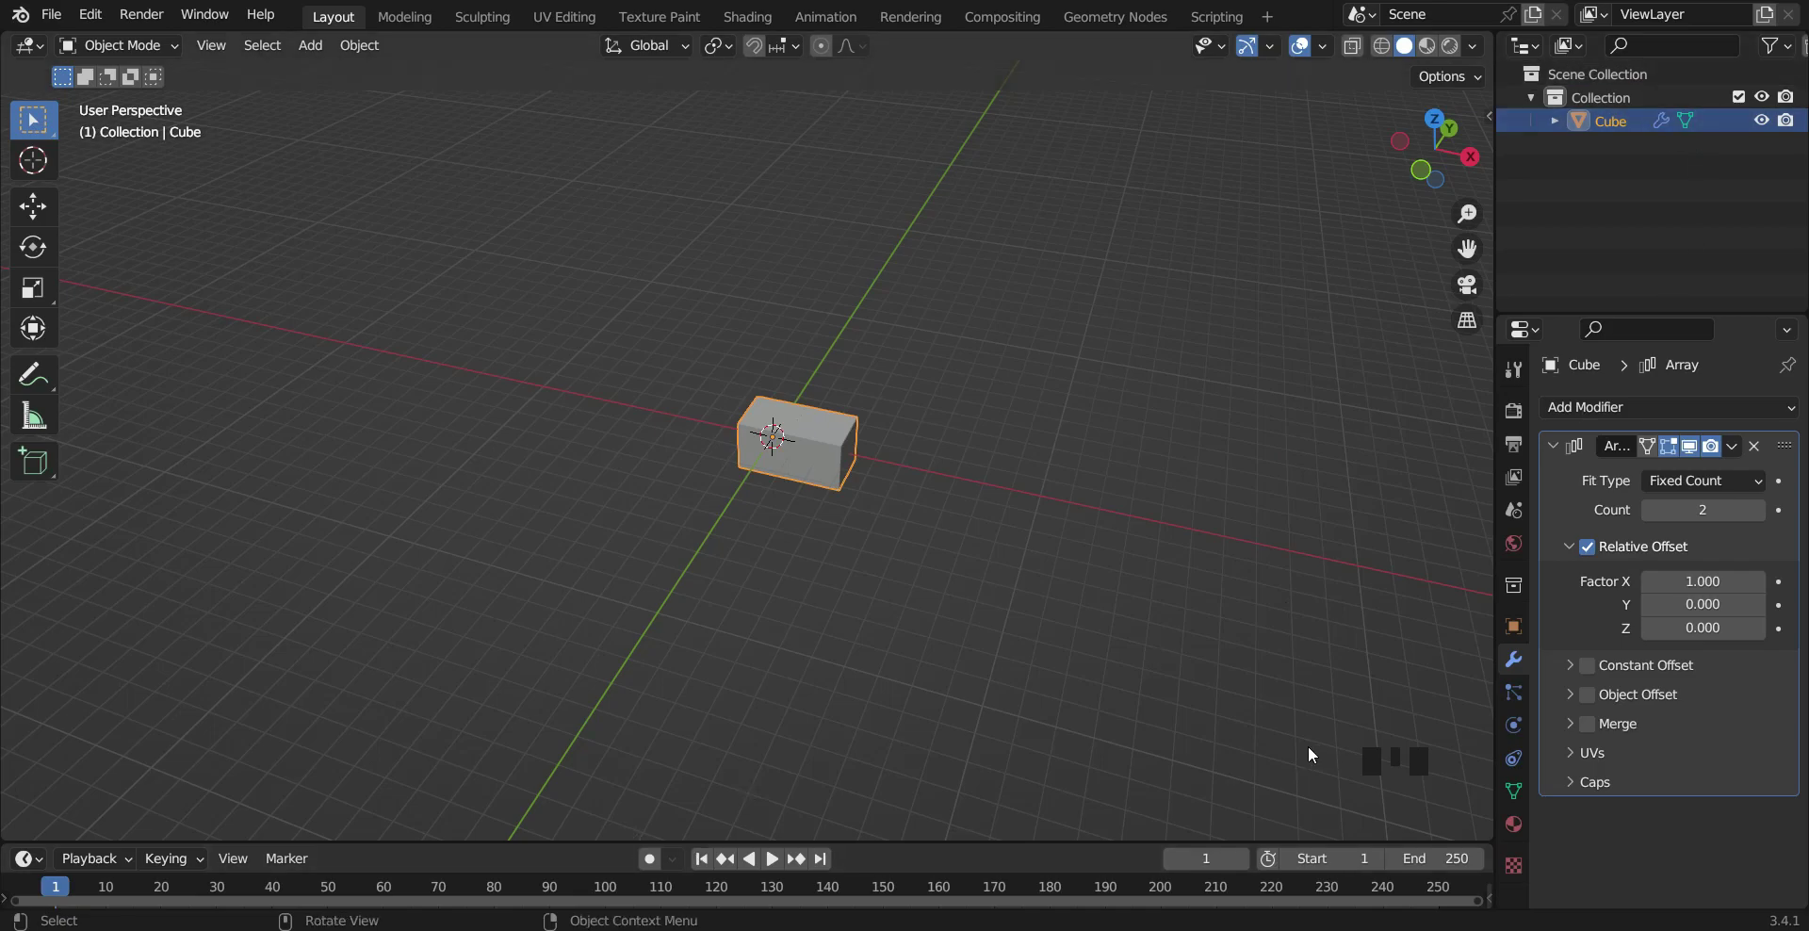
Step: Set the Array modifier's count to 7
left_click(1758, 510)
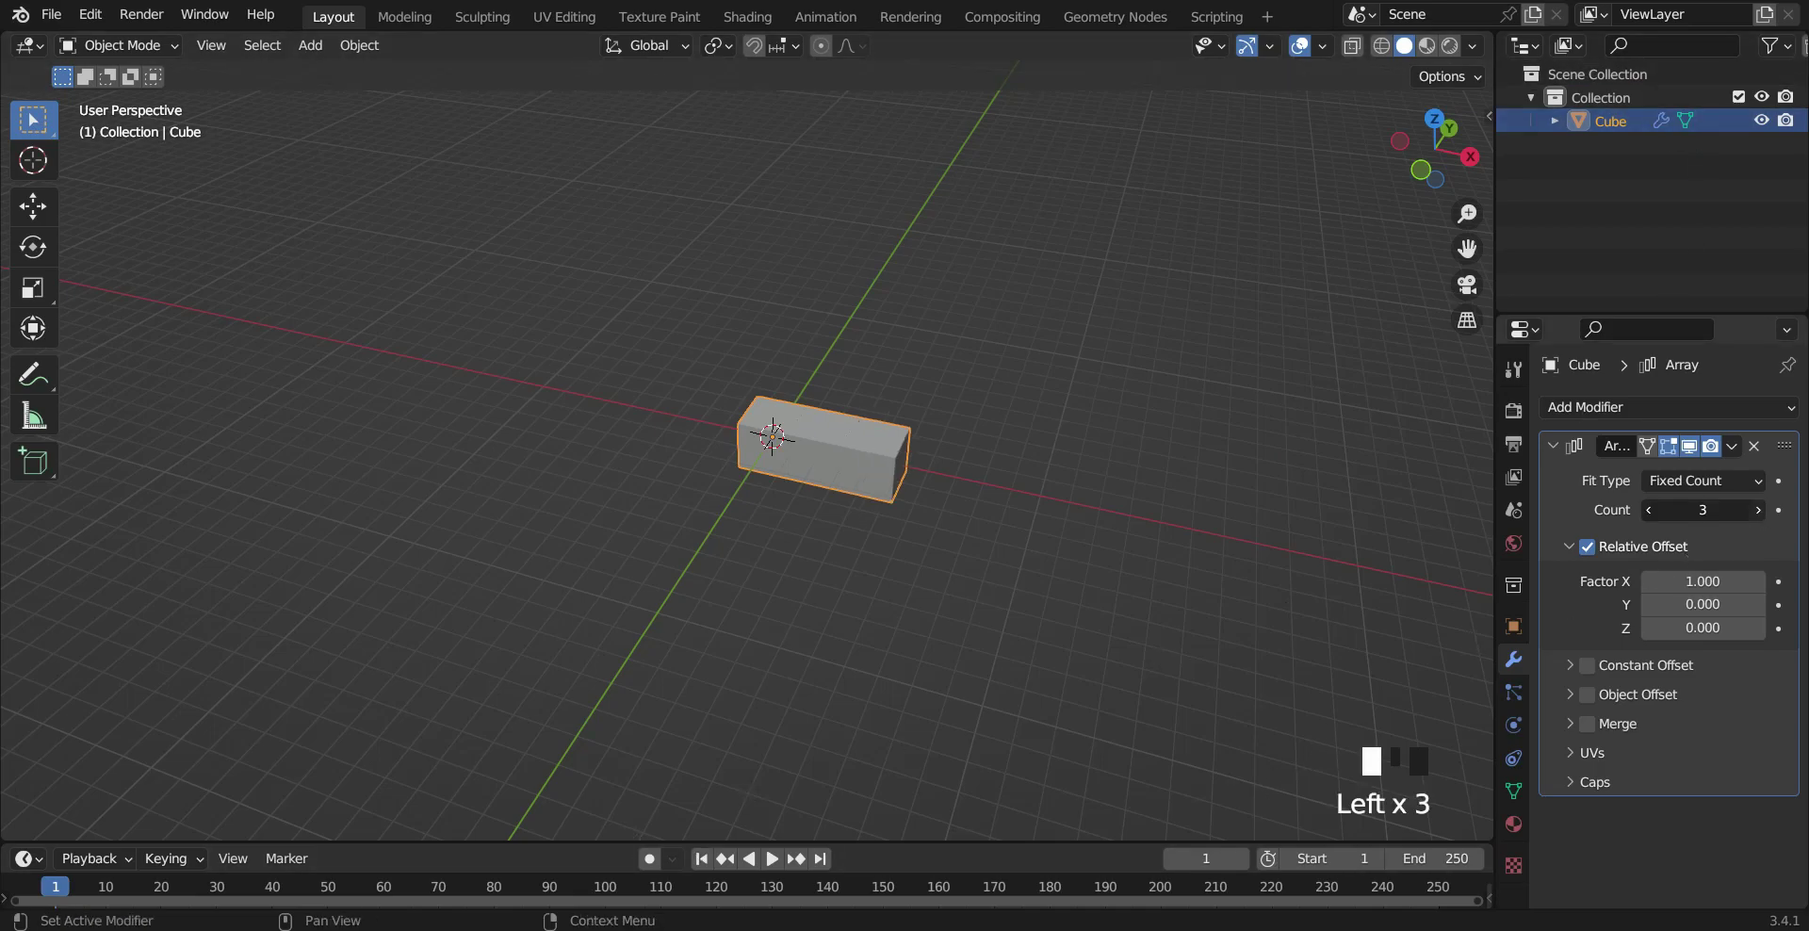
left_click(1757, 510)
left_click(1757, 510)
left_click(1758, 510)
left_click(1757, 510)
left_click(1757, 509)
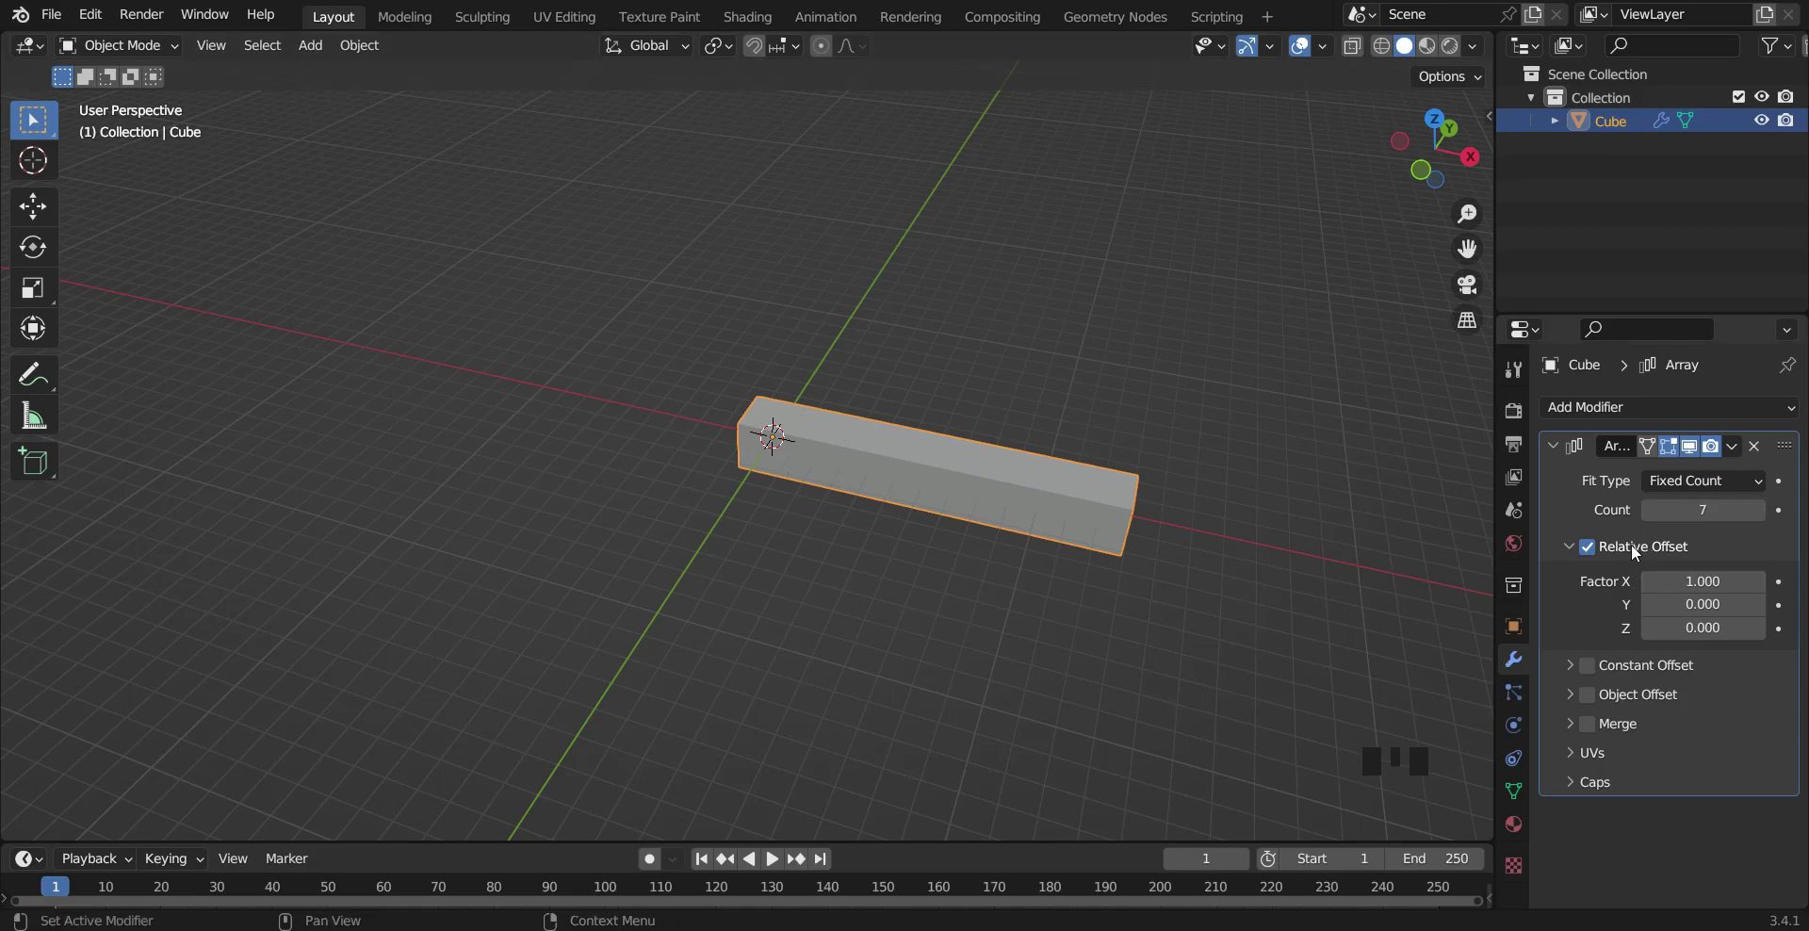
Step: Set the array's relative offset factor X to 1.01 to leave small gaps between the cubes
left_click(1718, 582)
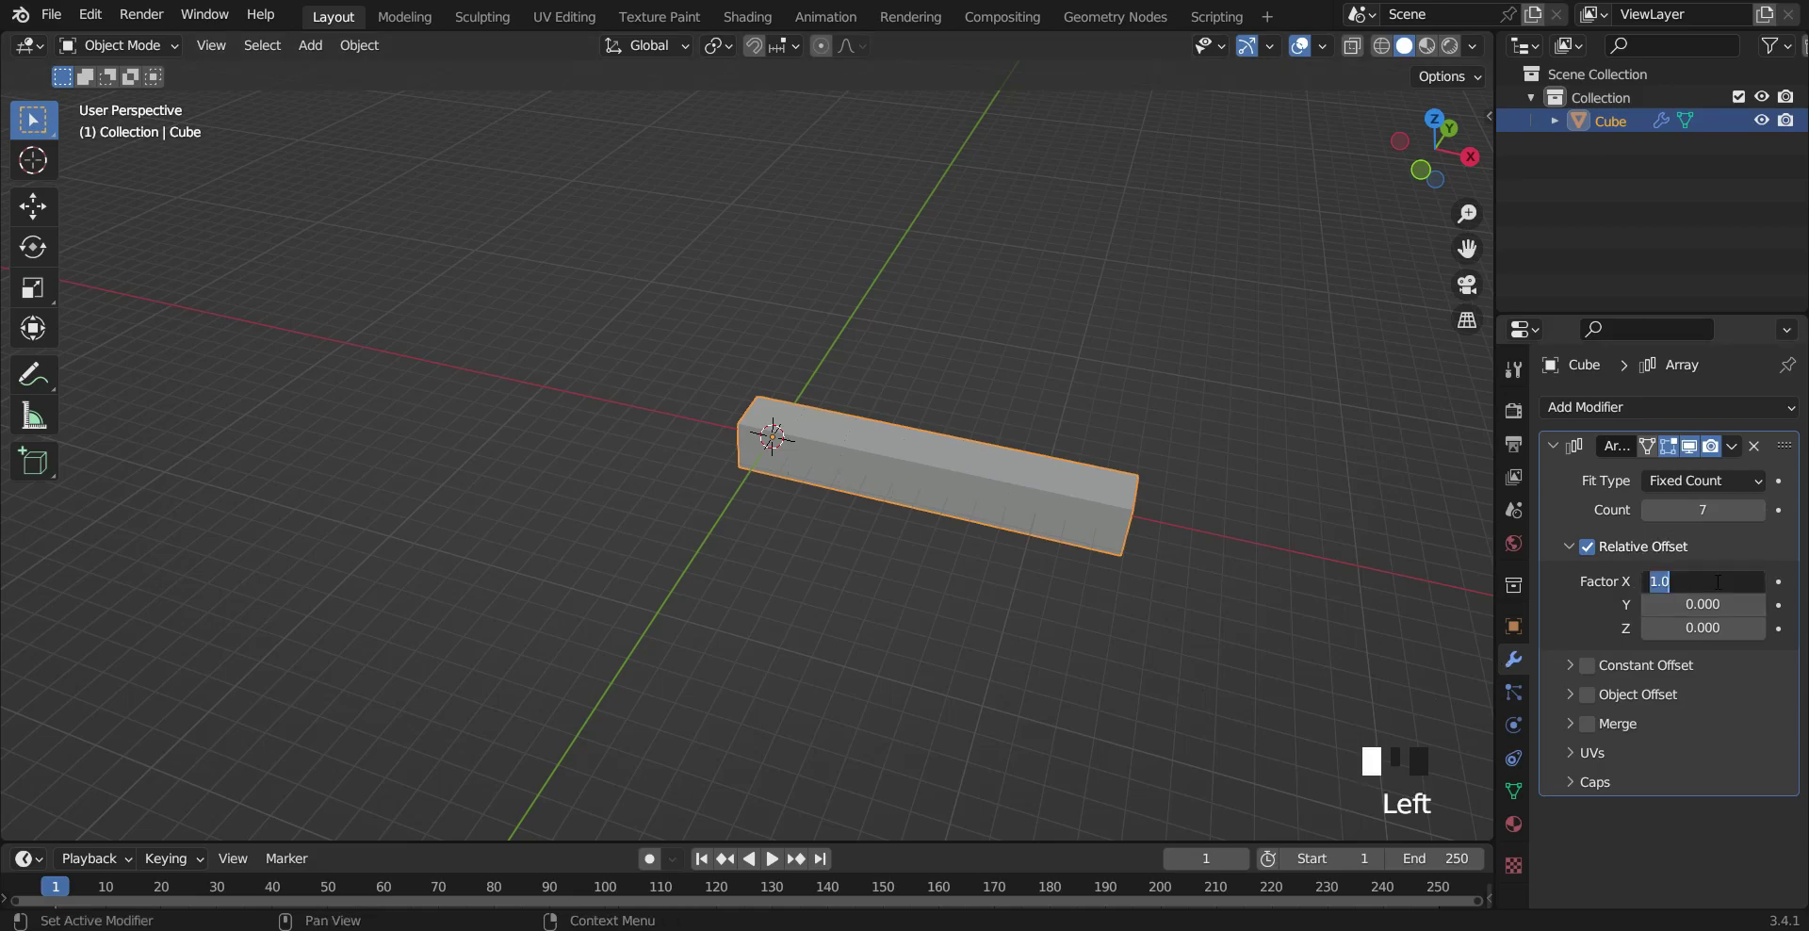
type("1.01")
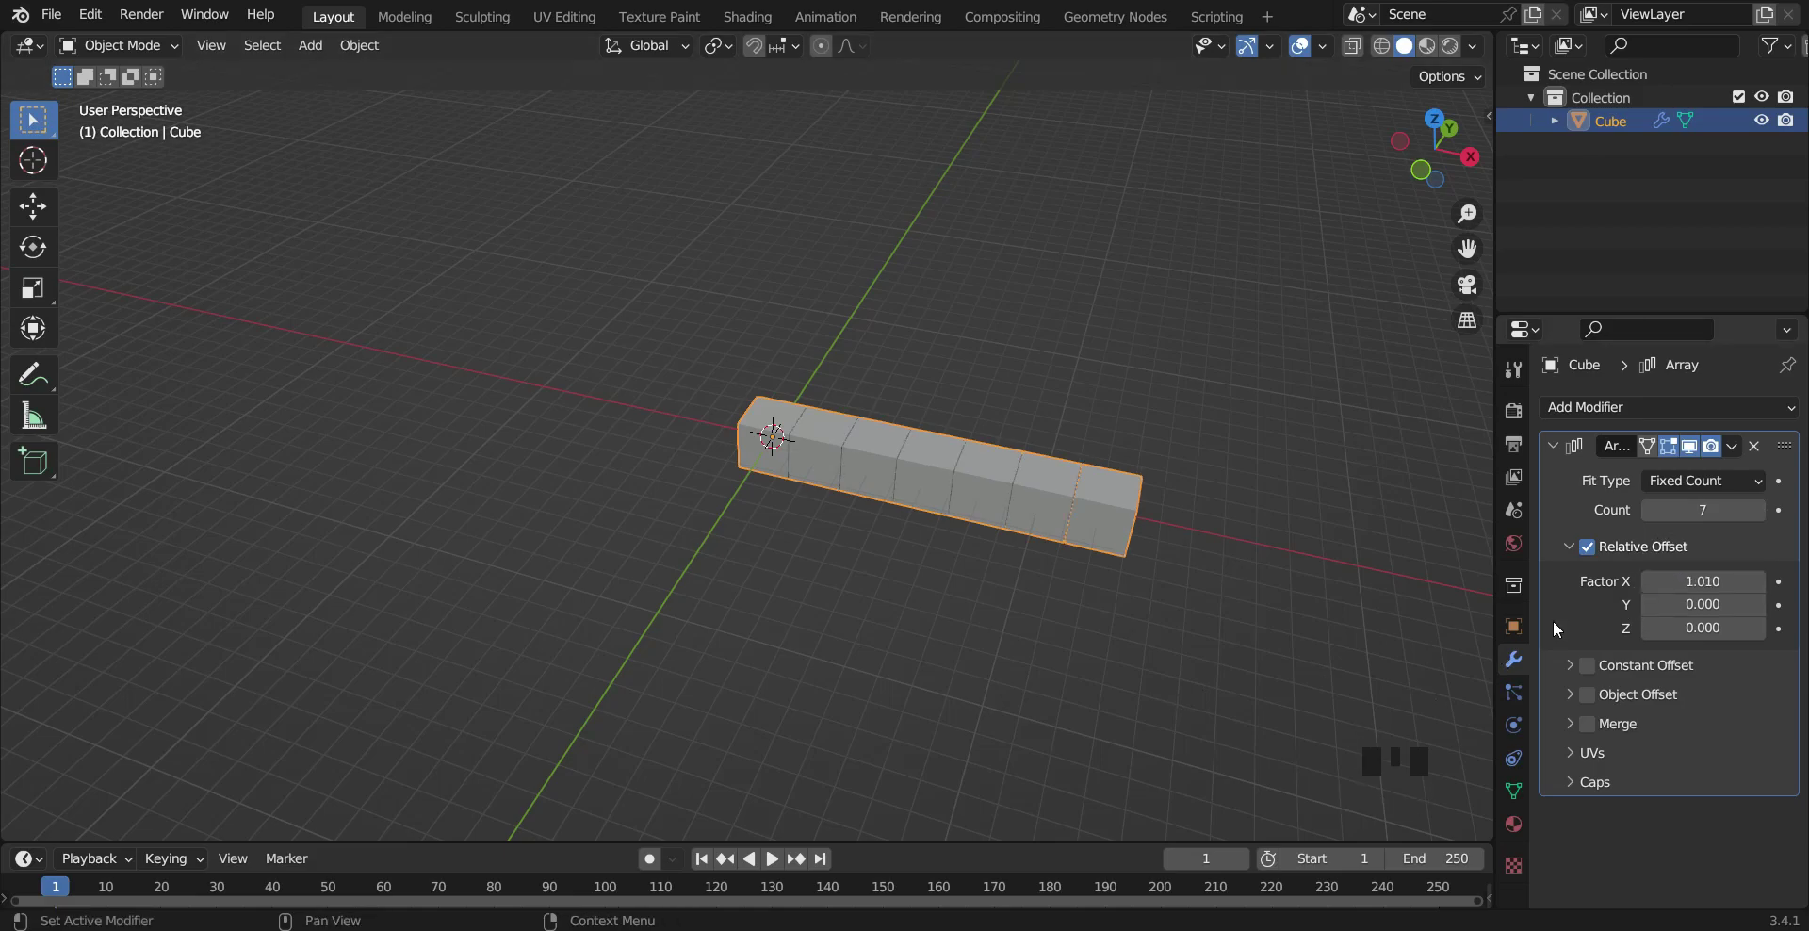
scroll(990, 617, "up", 4)
middle_click_drag(989, 620, 1043, 624)
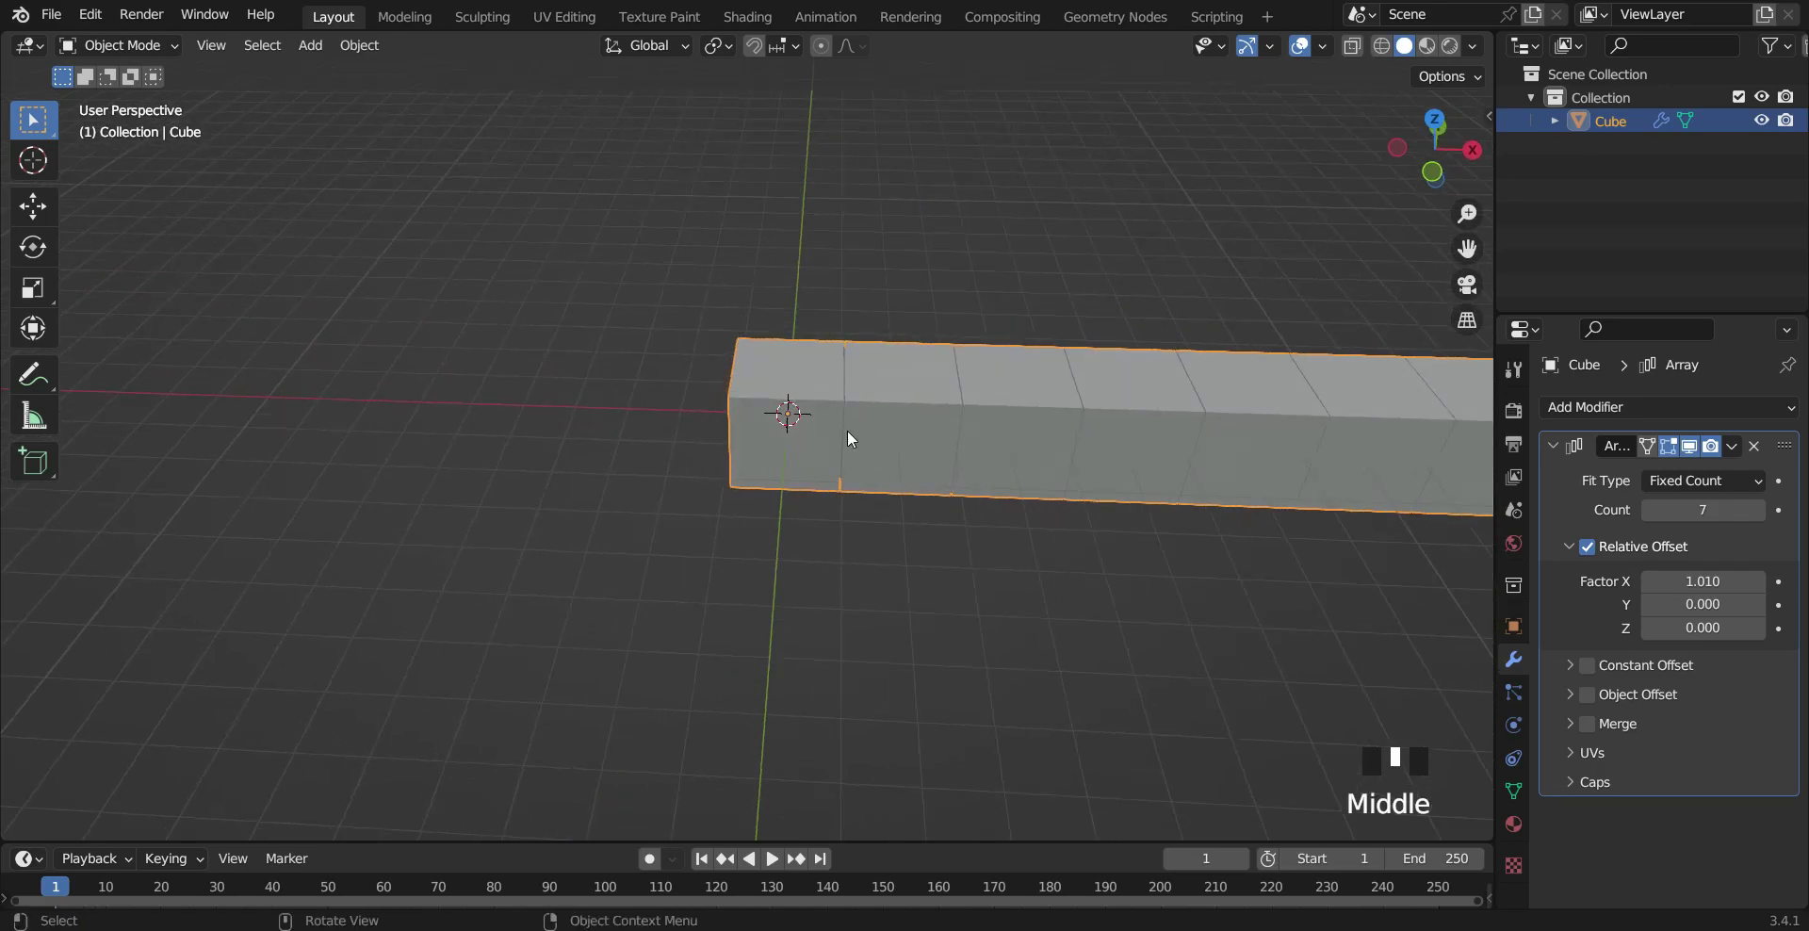
scroll(952, 540, "down", 5)
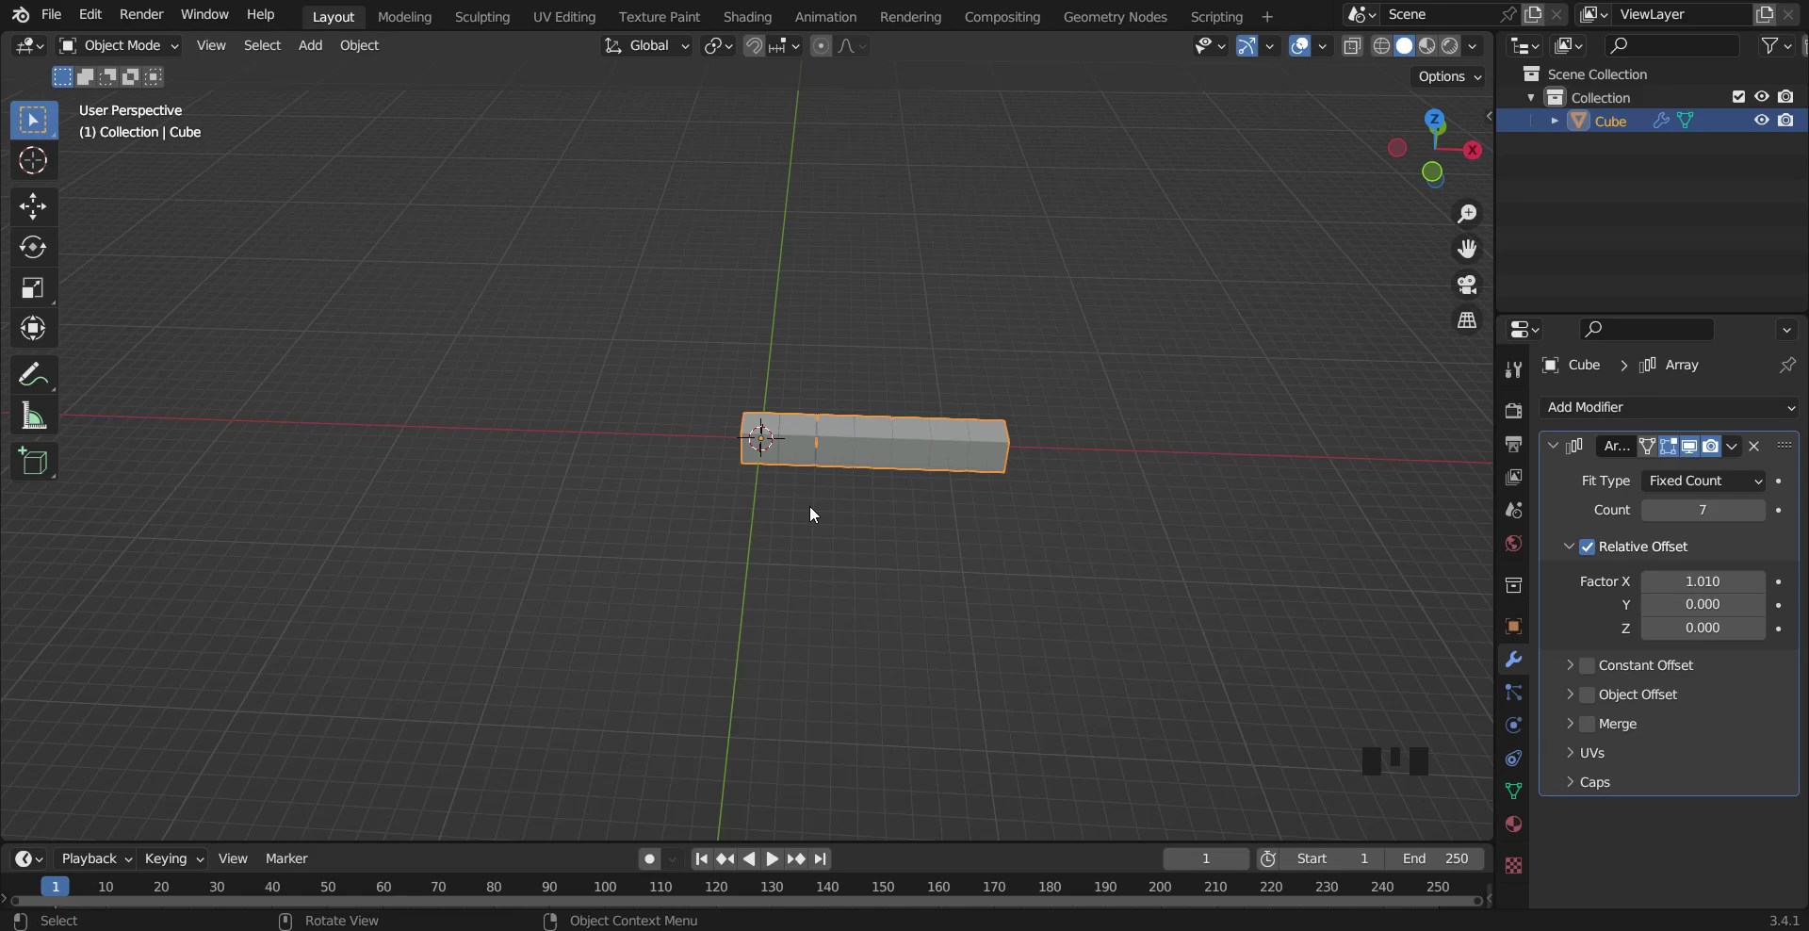
Step: Duplicate the cube's Array modifier
left_click(1732, 446)
left_click(1679, 488)
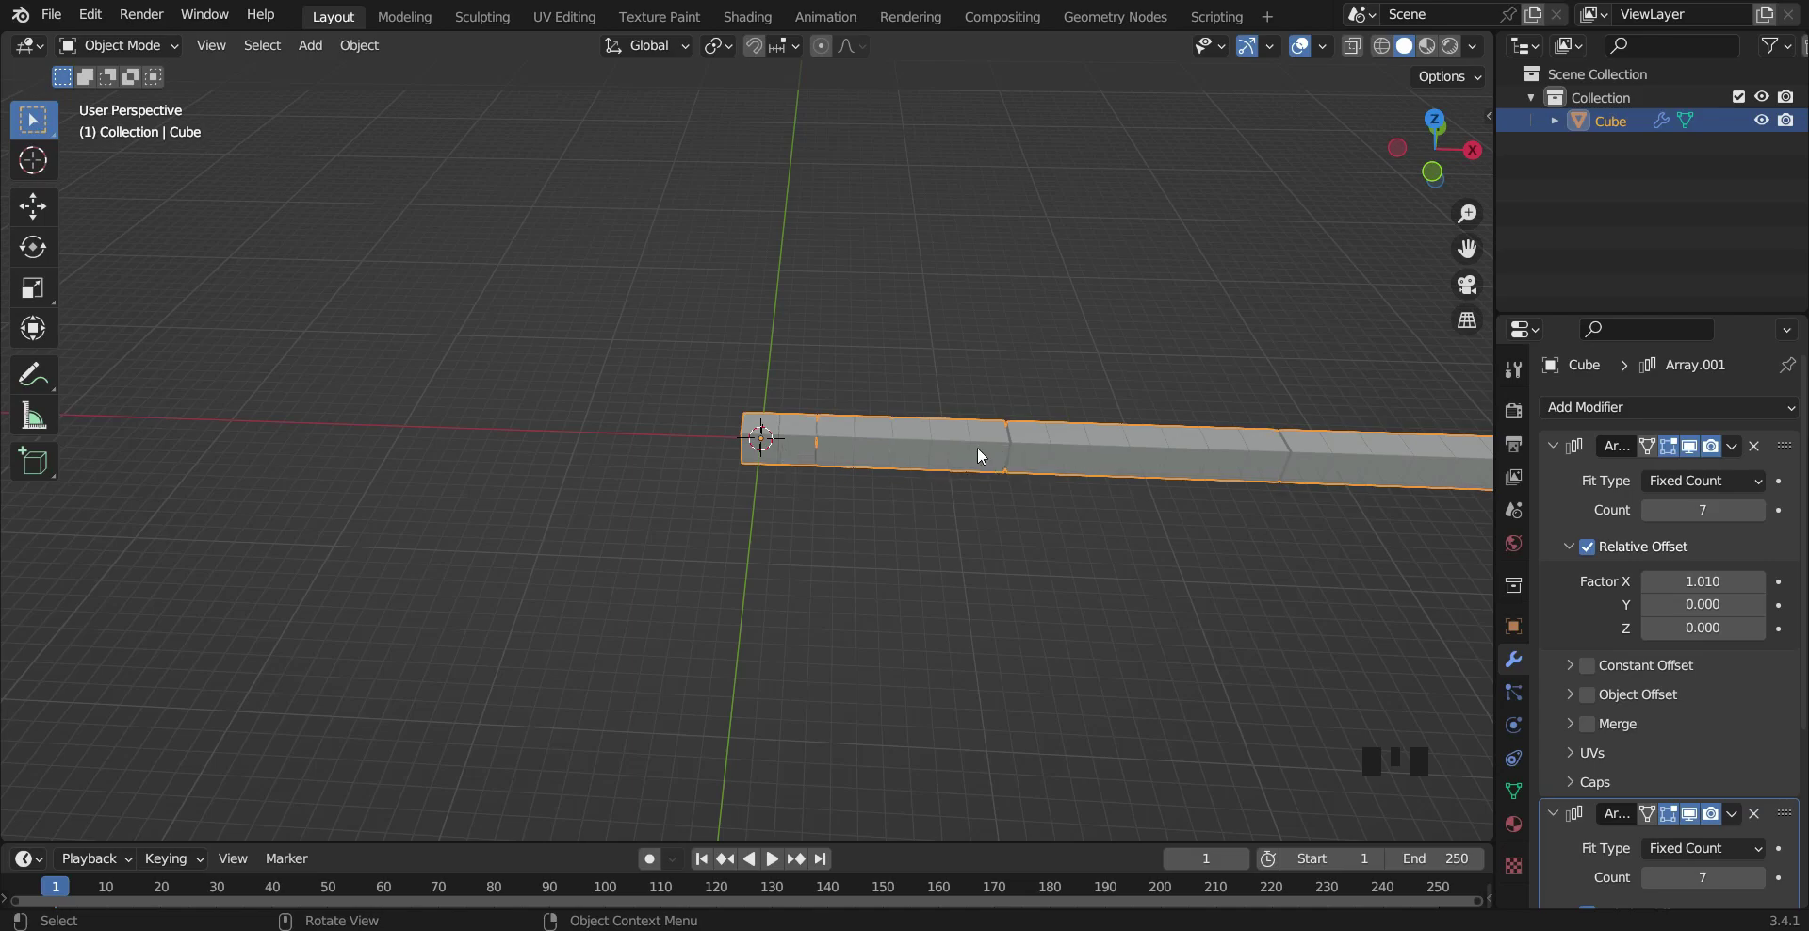
scroll(1712, 781, "down", 10)
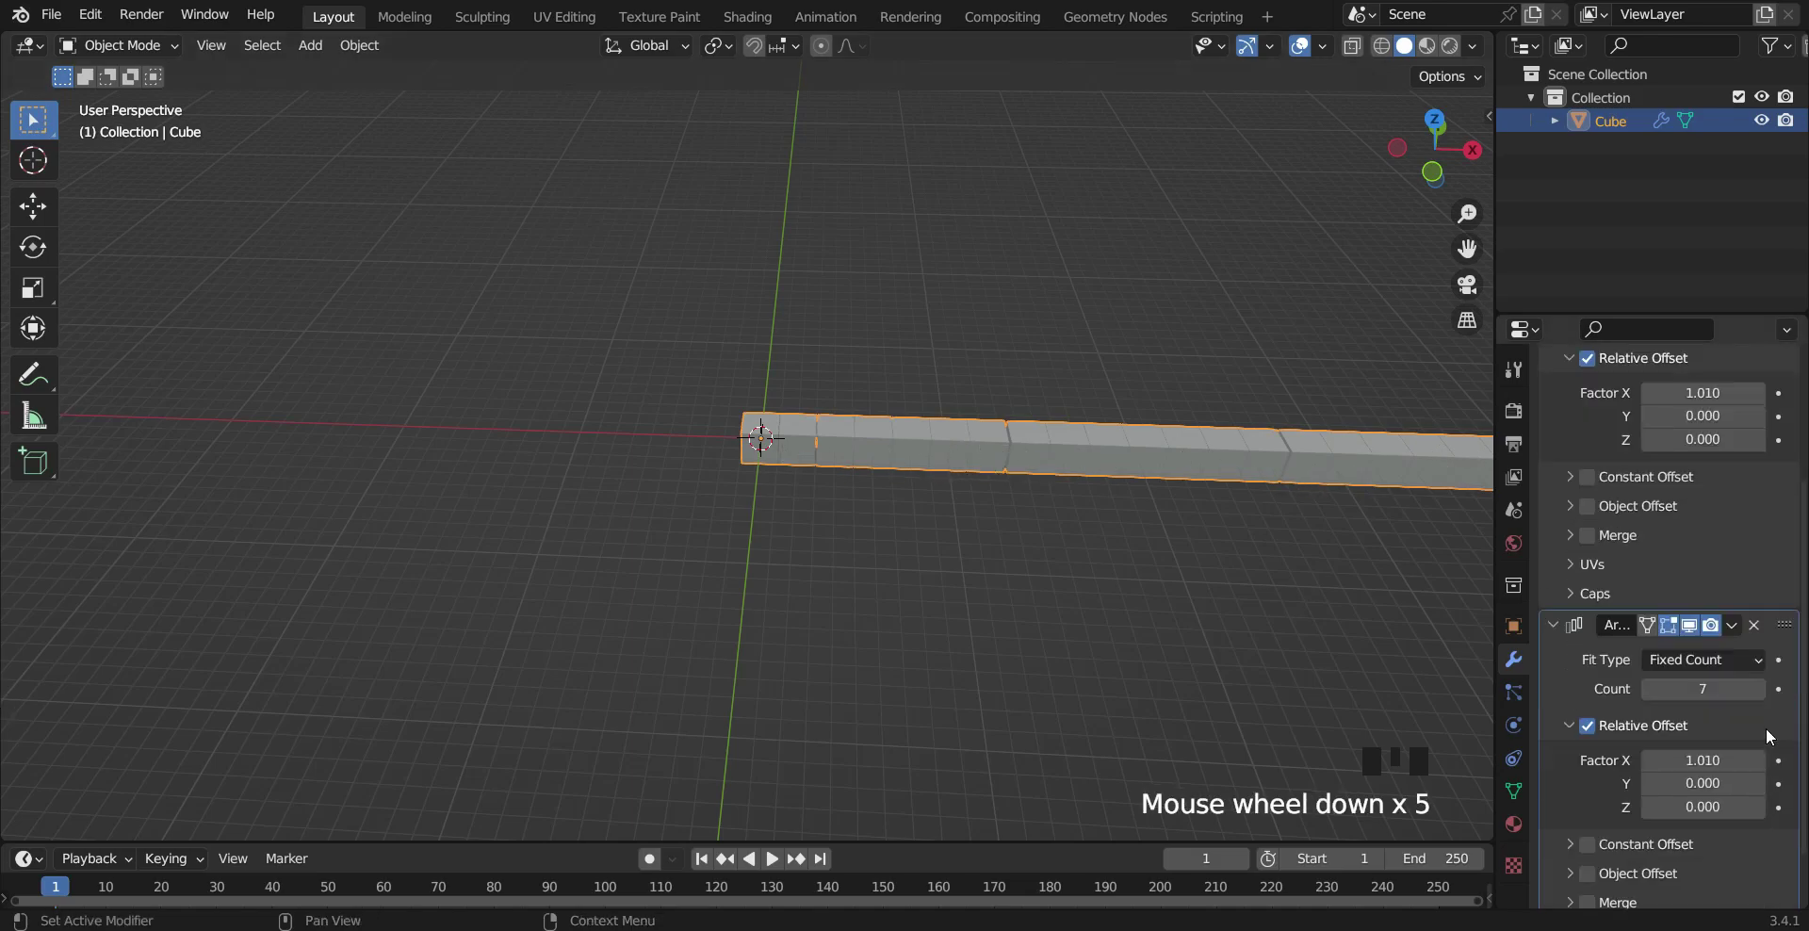
scroll(1712, 788, "down", 1)
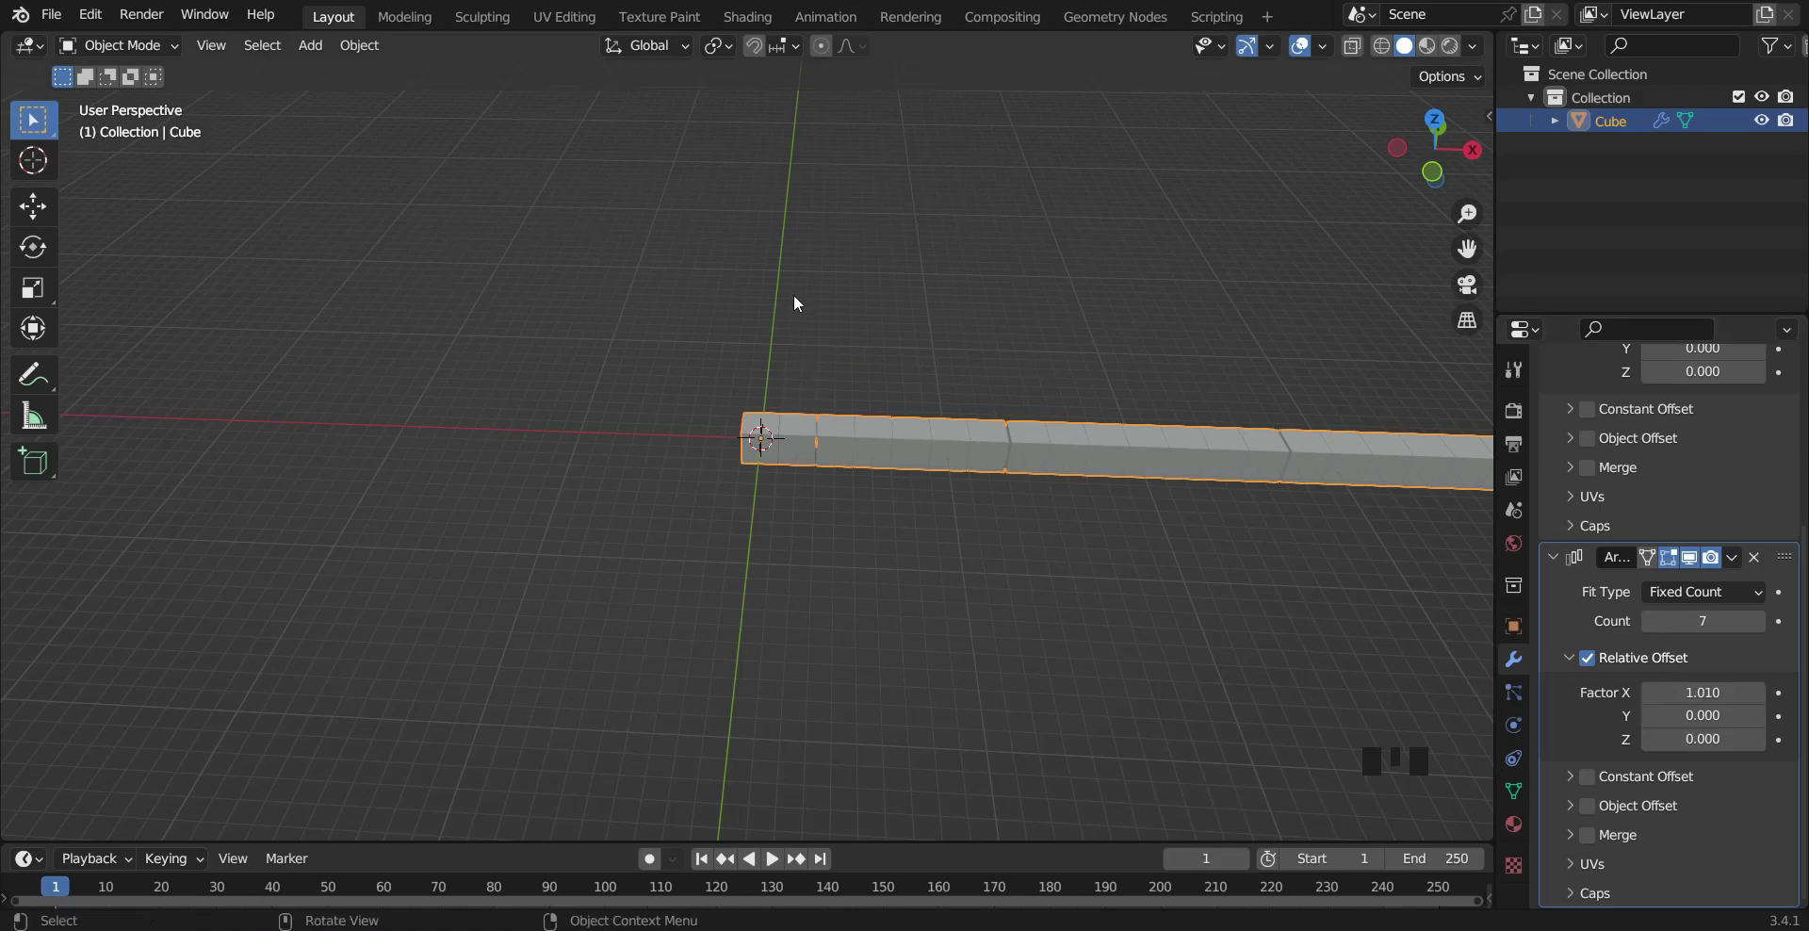
Step: Set the second array's relative offset to 0 on X and 1.01 on Y
left_click(1676, 695)
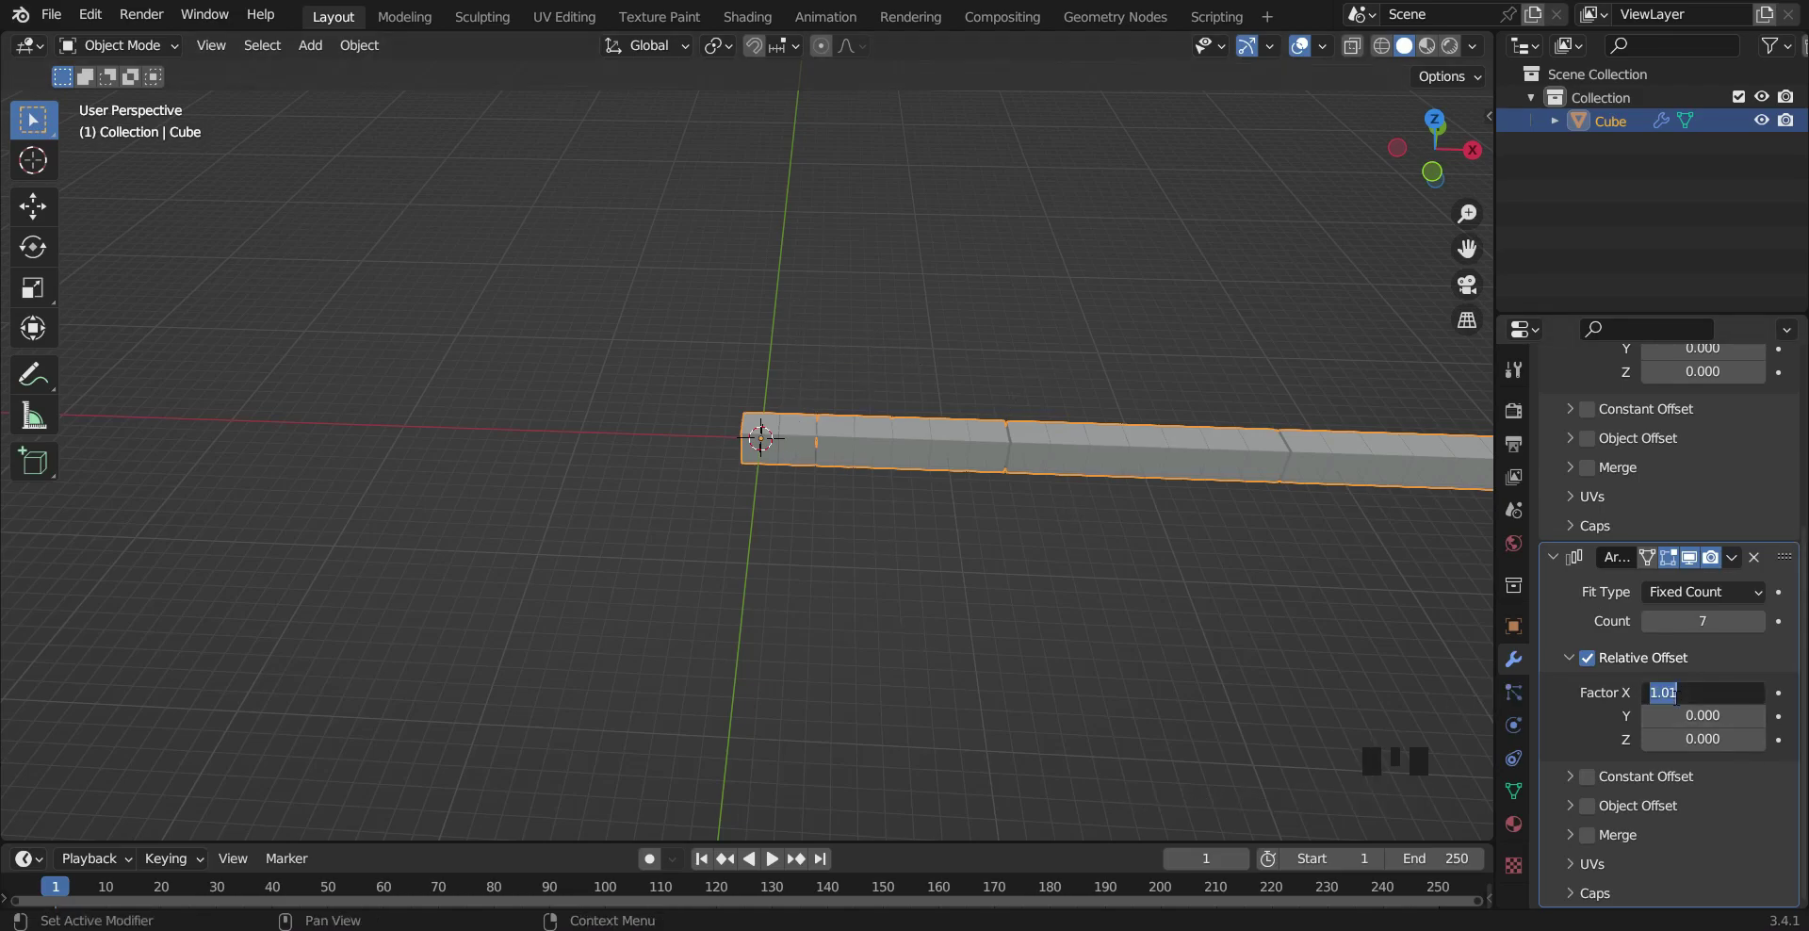
type("0")
key("Return")
left_click(1703, 716)
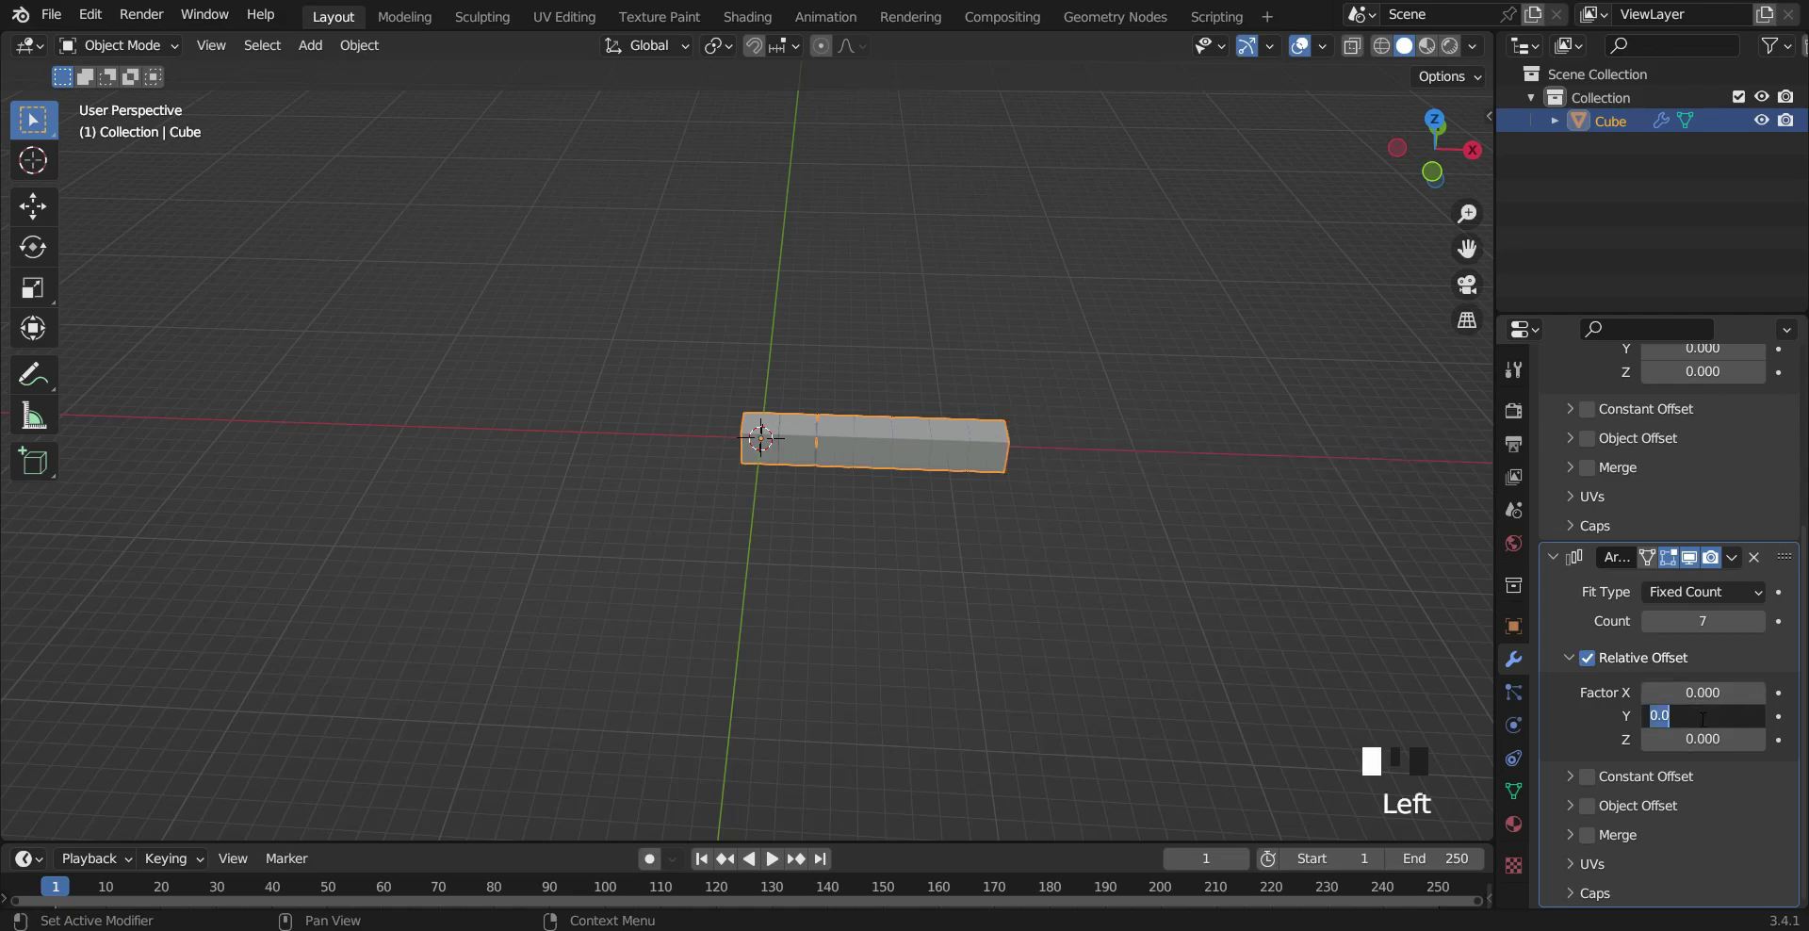
type("1.01")
key("Return")
middle_click_drag(733, 512, 879, 535)
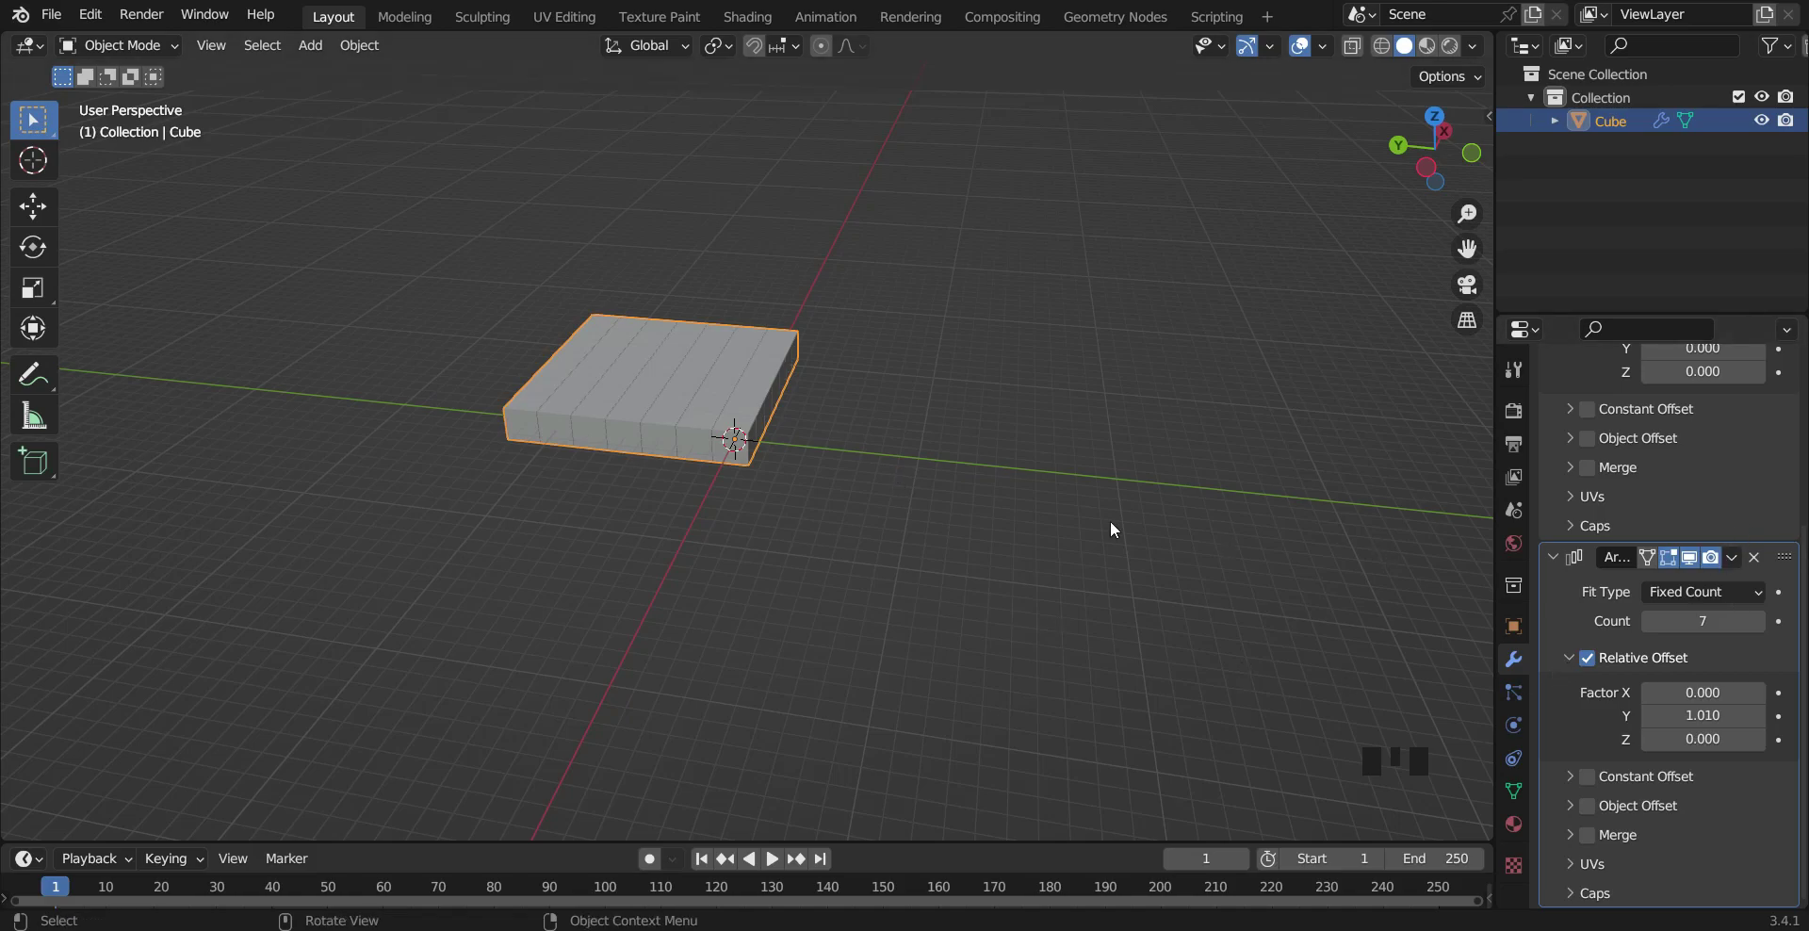
Step: Duplicate the second Array modifier to get a third one
left_click(1731, 557)
left_click(1682, 599)
scroll(1682, 599, "down", 6)
scroll(1683, 603, "down", 12)
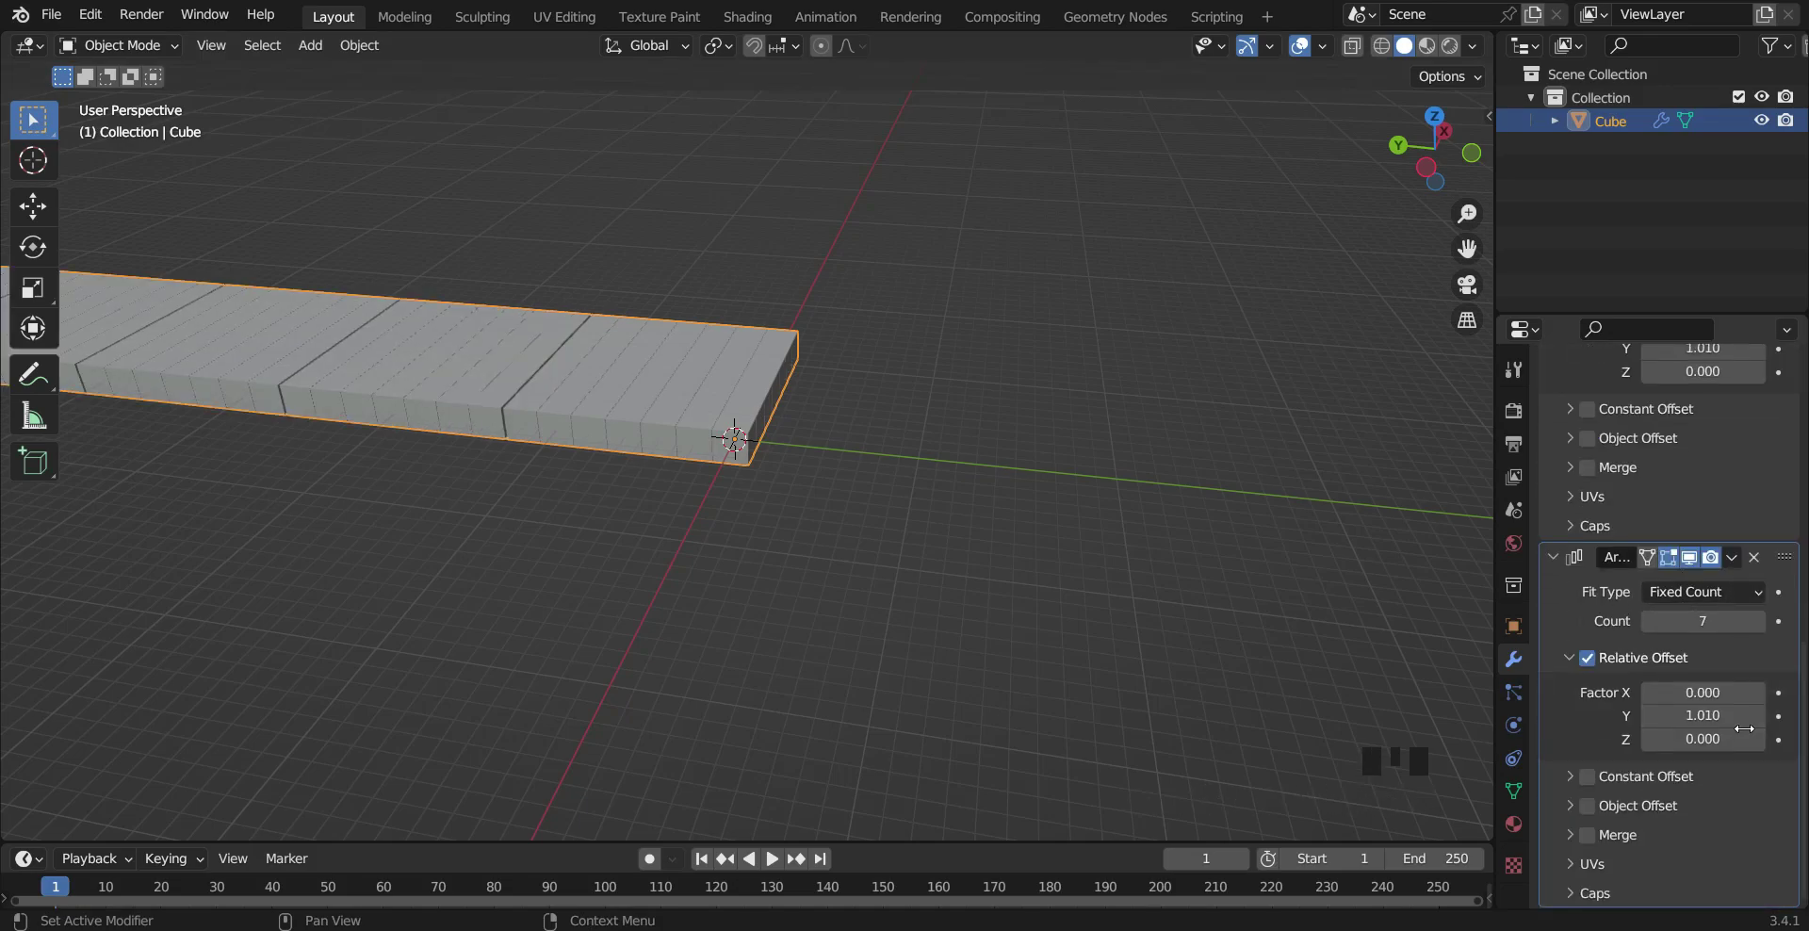
Step: Set the third array's relative offset to 0 on Y and 1.01 on Z
left_click(1717, 715)
type("0")
key("Return")
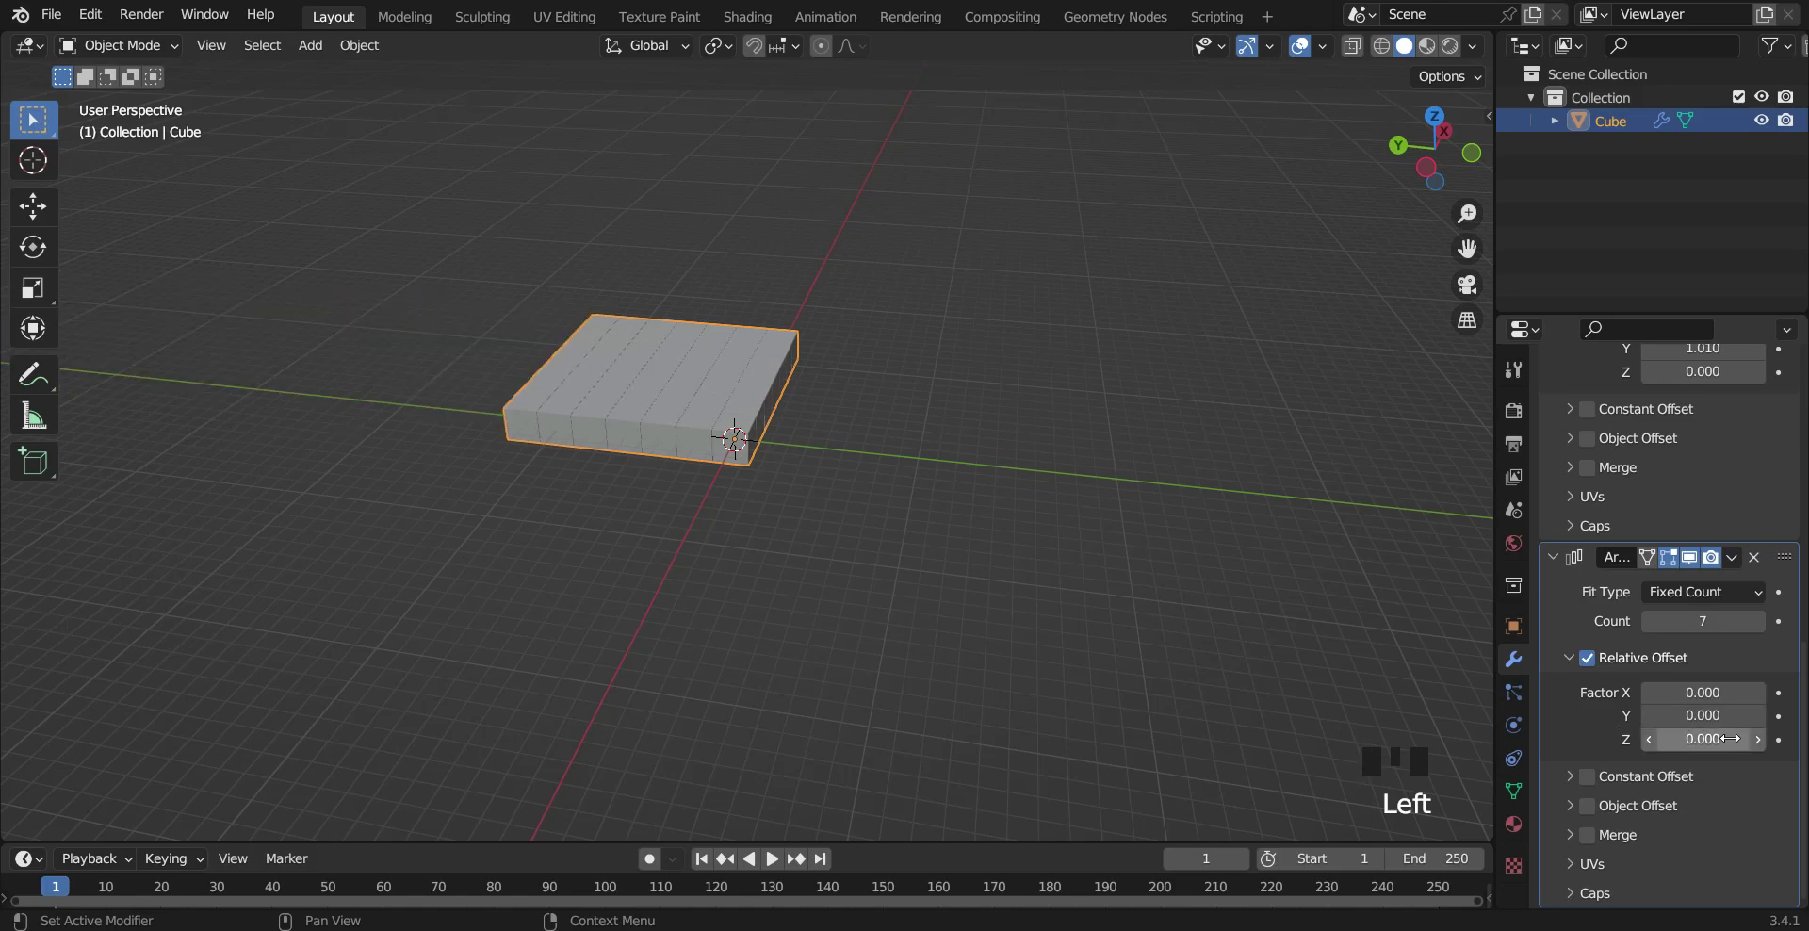
left_click(1732, 739)
type("1.010")
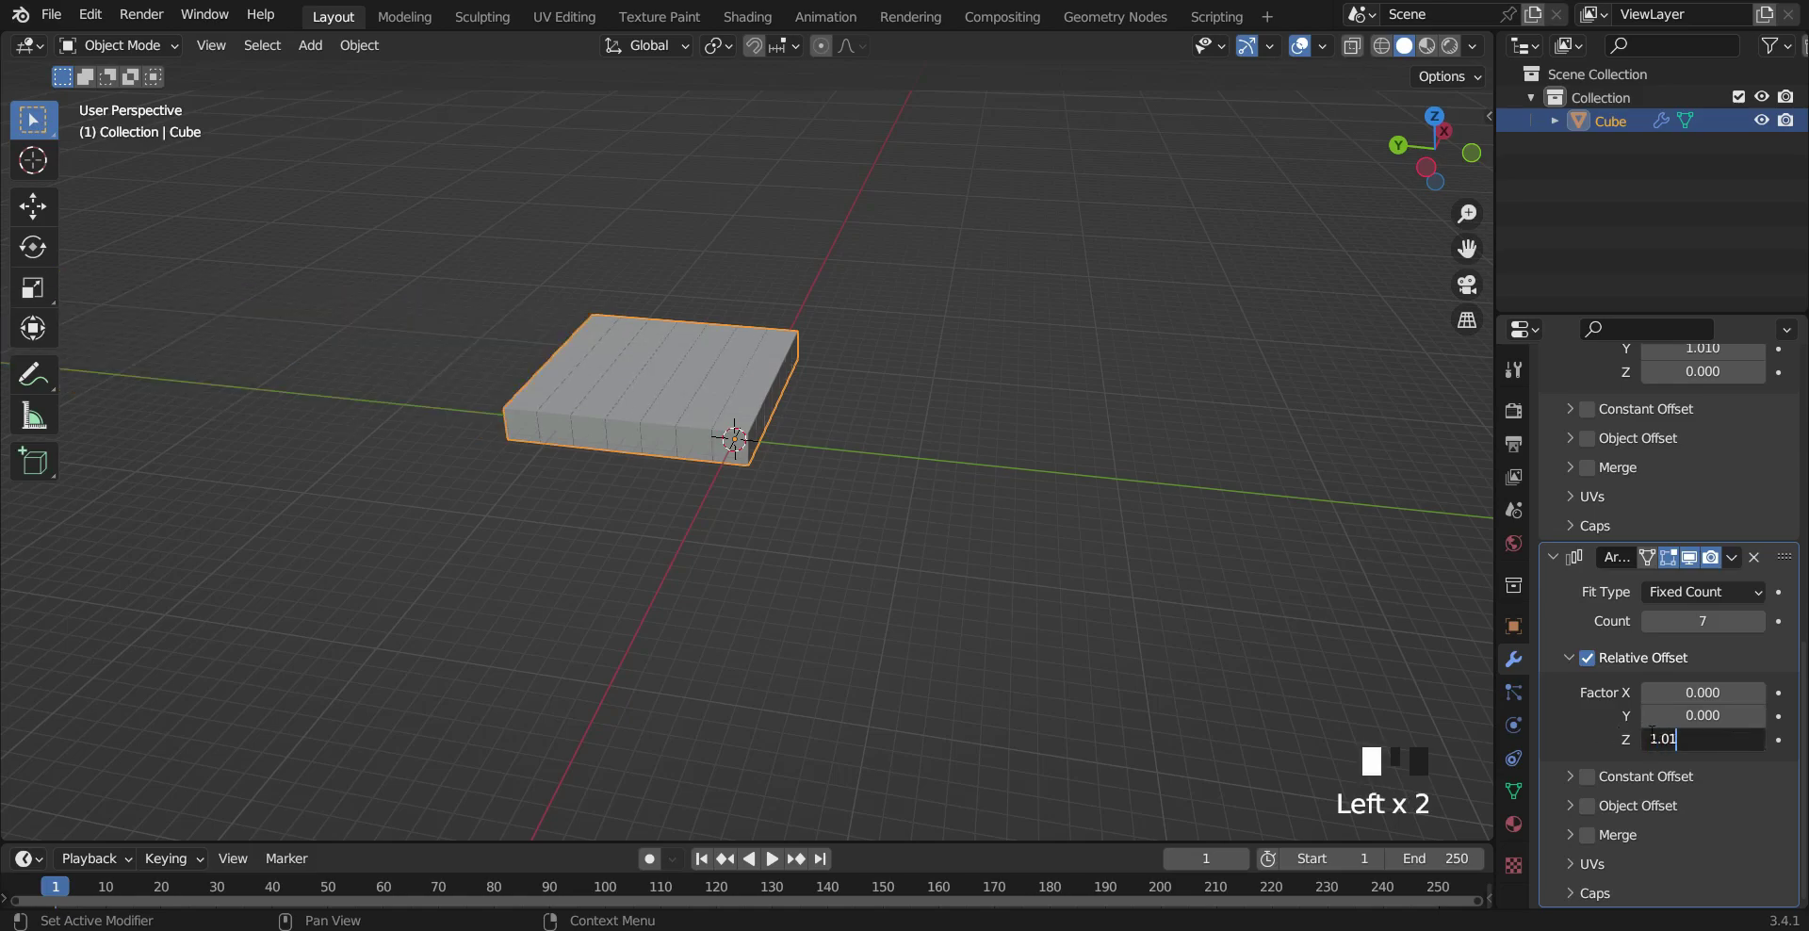
key("Return")
scroll(968, 467, "down", 3)
middle_click_drag(968, 467, 1027, 426)
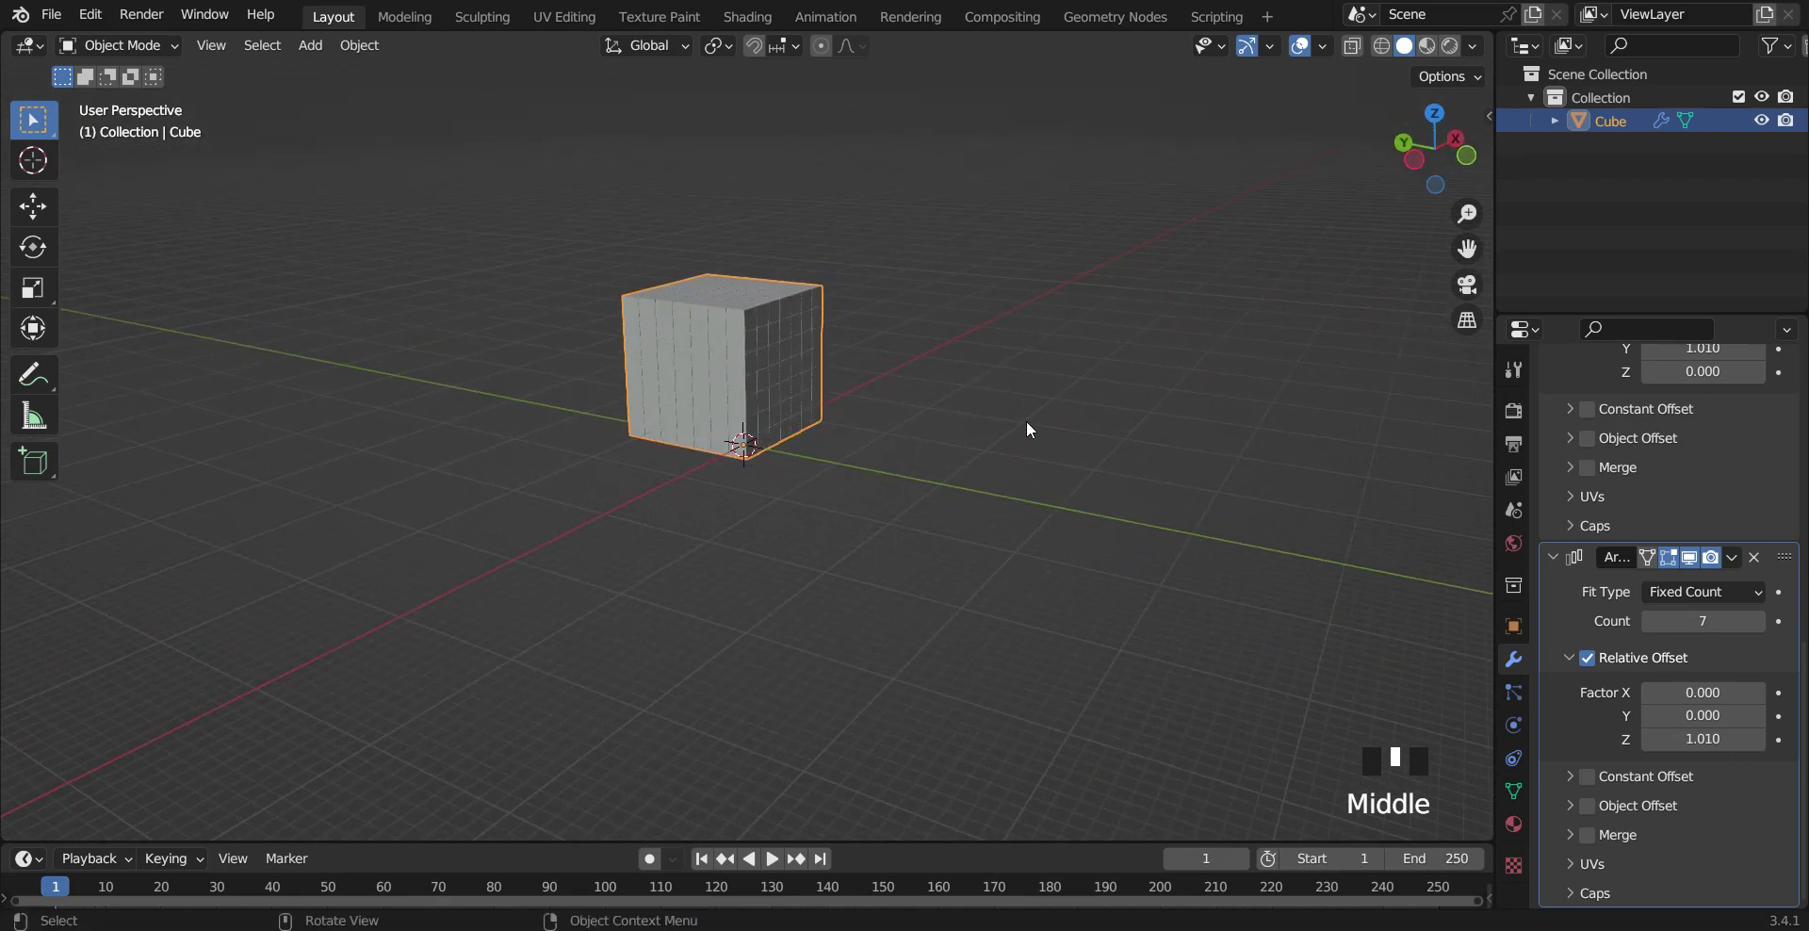
Step: Apply all three Array modifiers to the cube
left_click(1731, 557)
left_click(1712, 583)
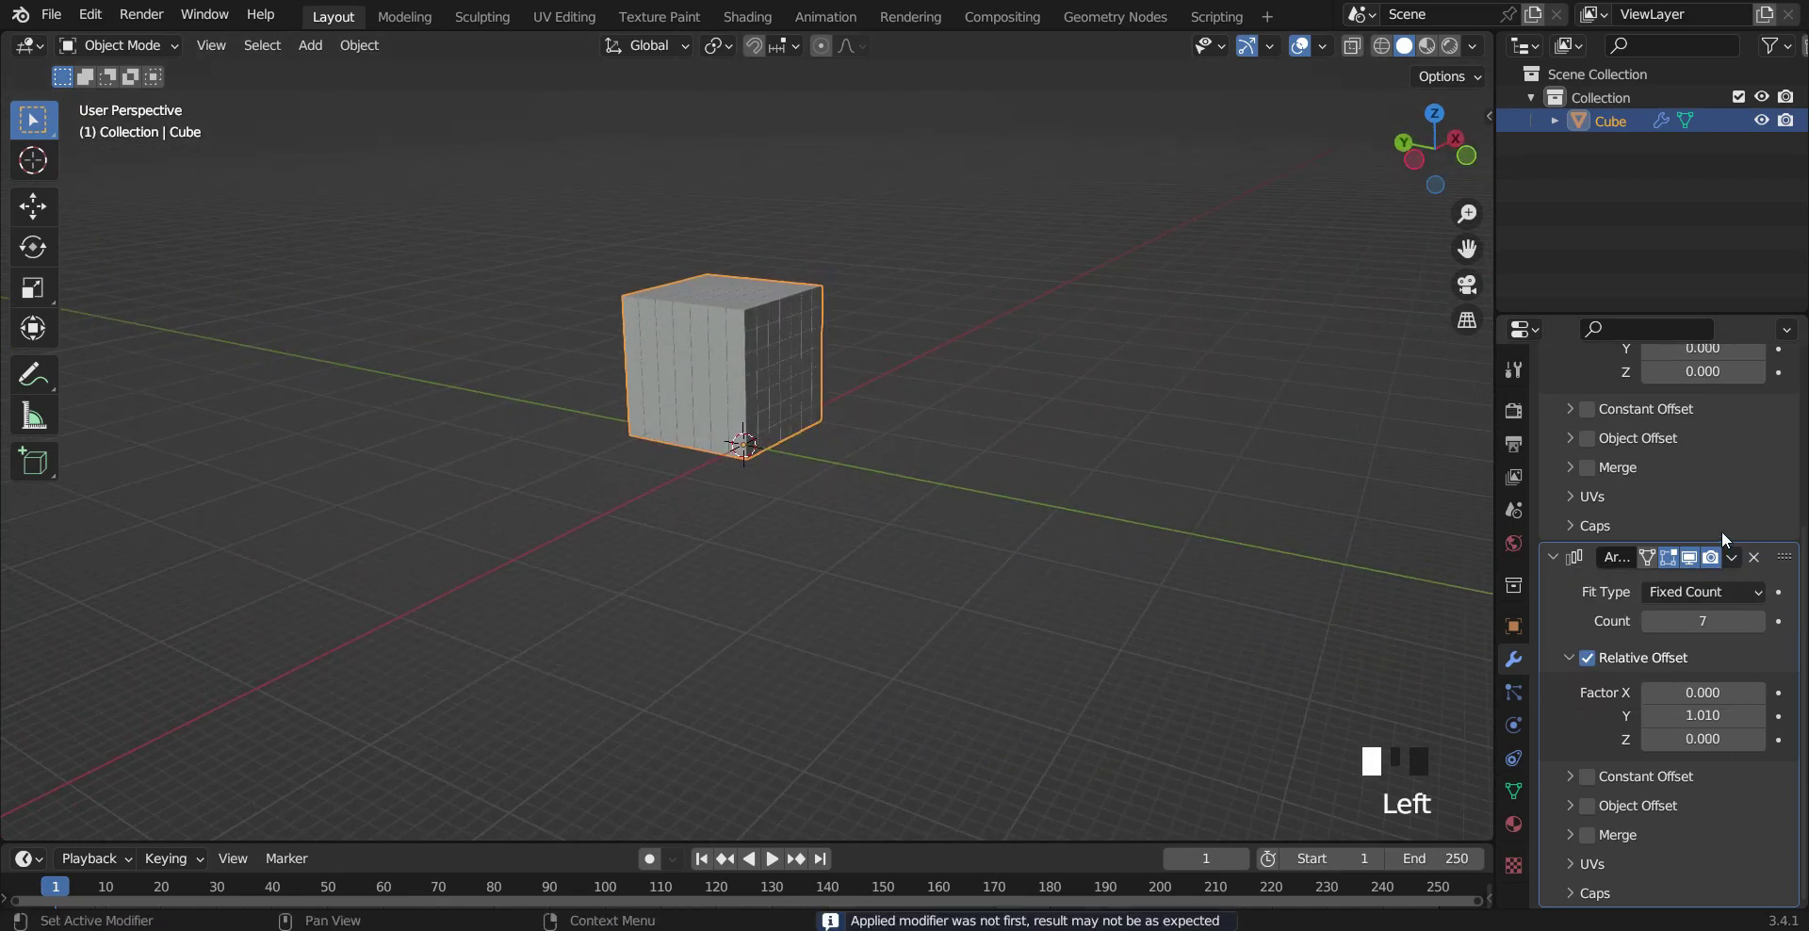
scroll(1721, 565, "up", 4)
scroll(1720, 593, "down", 3)
left_click(1725, 596)
left_click(1625, 622)
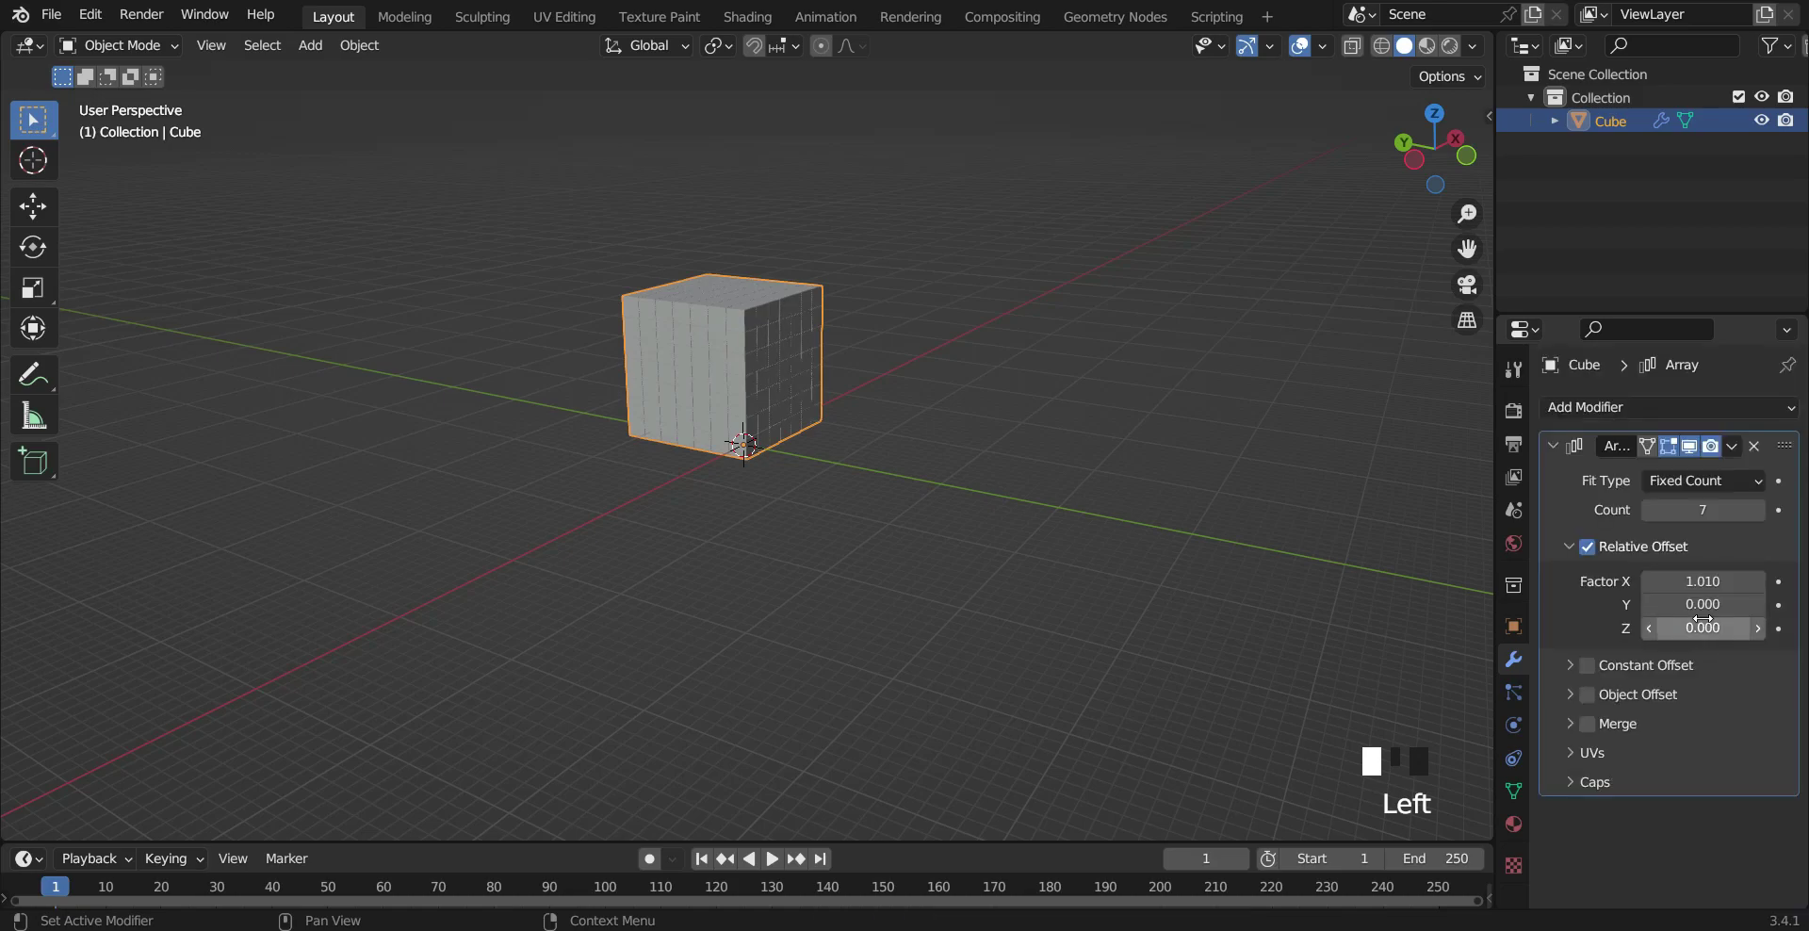
scroll(1696, 528, "up", 2)
left_click(1753, 440)
left_click(1624, 468)
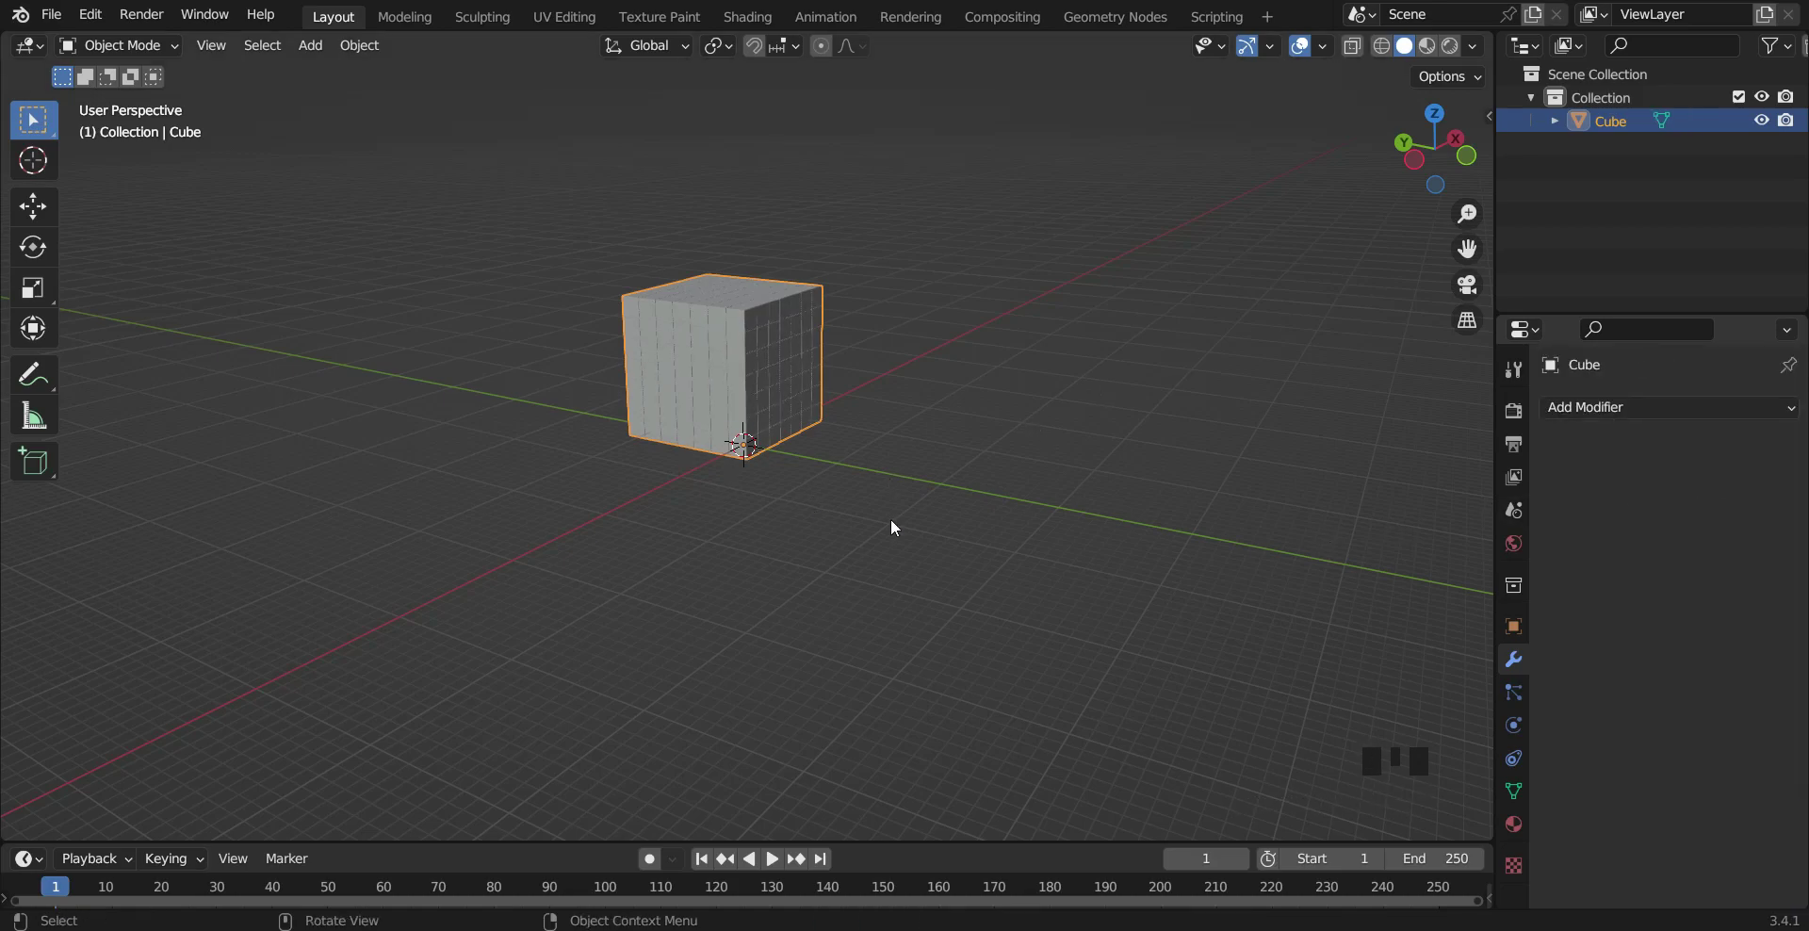
Step: Add Rigid Body physics to the arrayed cube object
left_click(1513, 725)
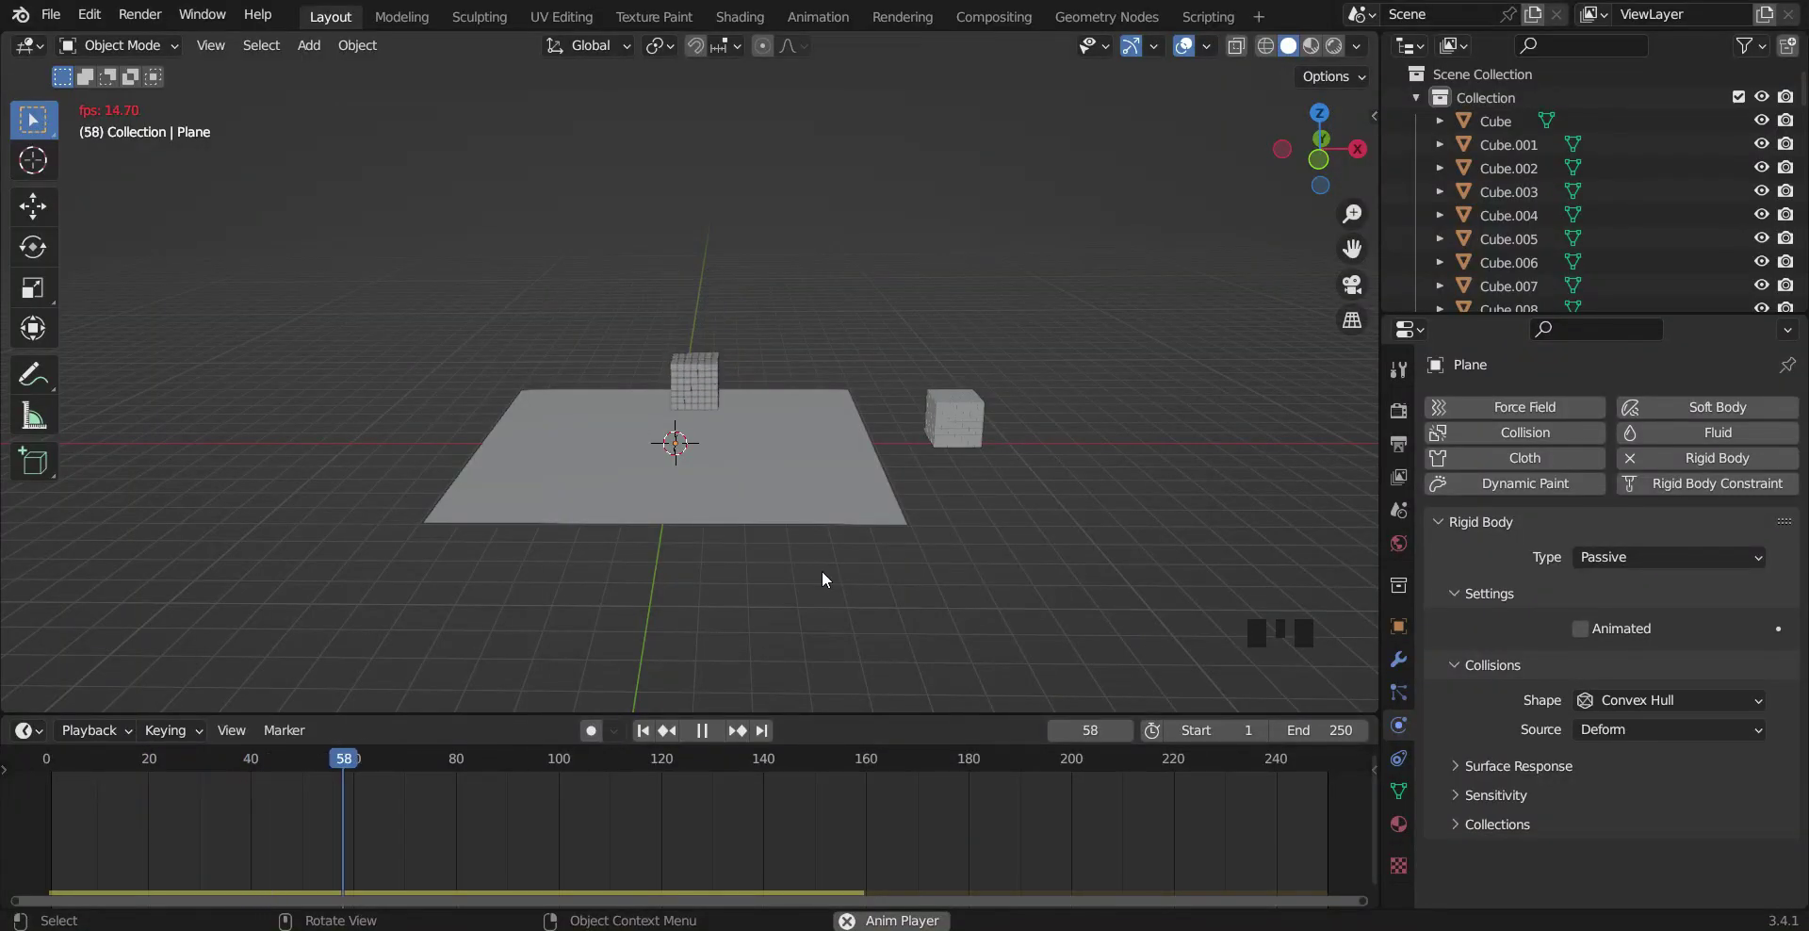
middle_click_drag(821, 569, 795, 618)
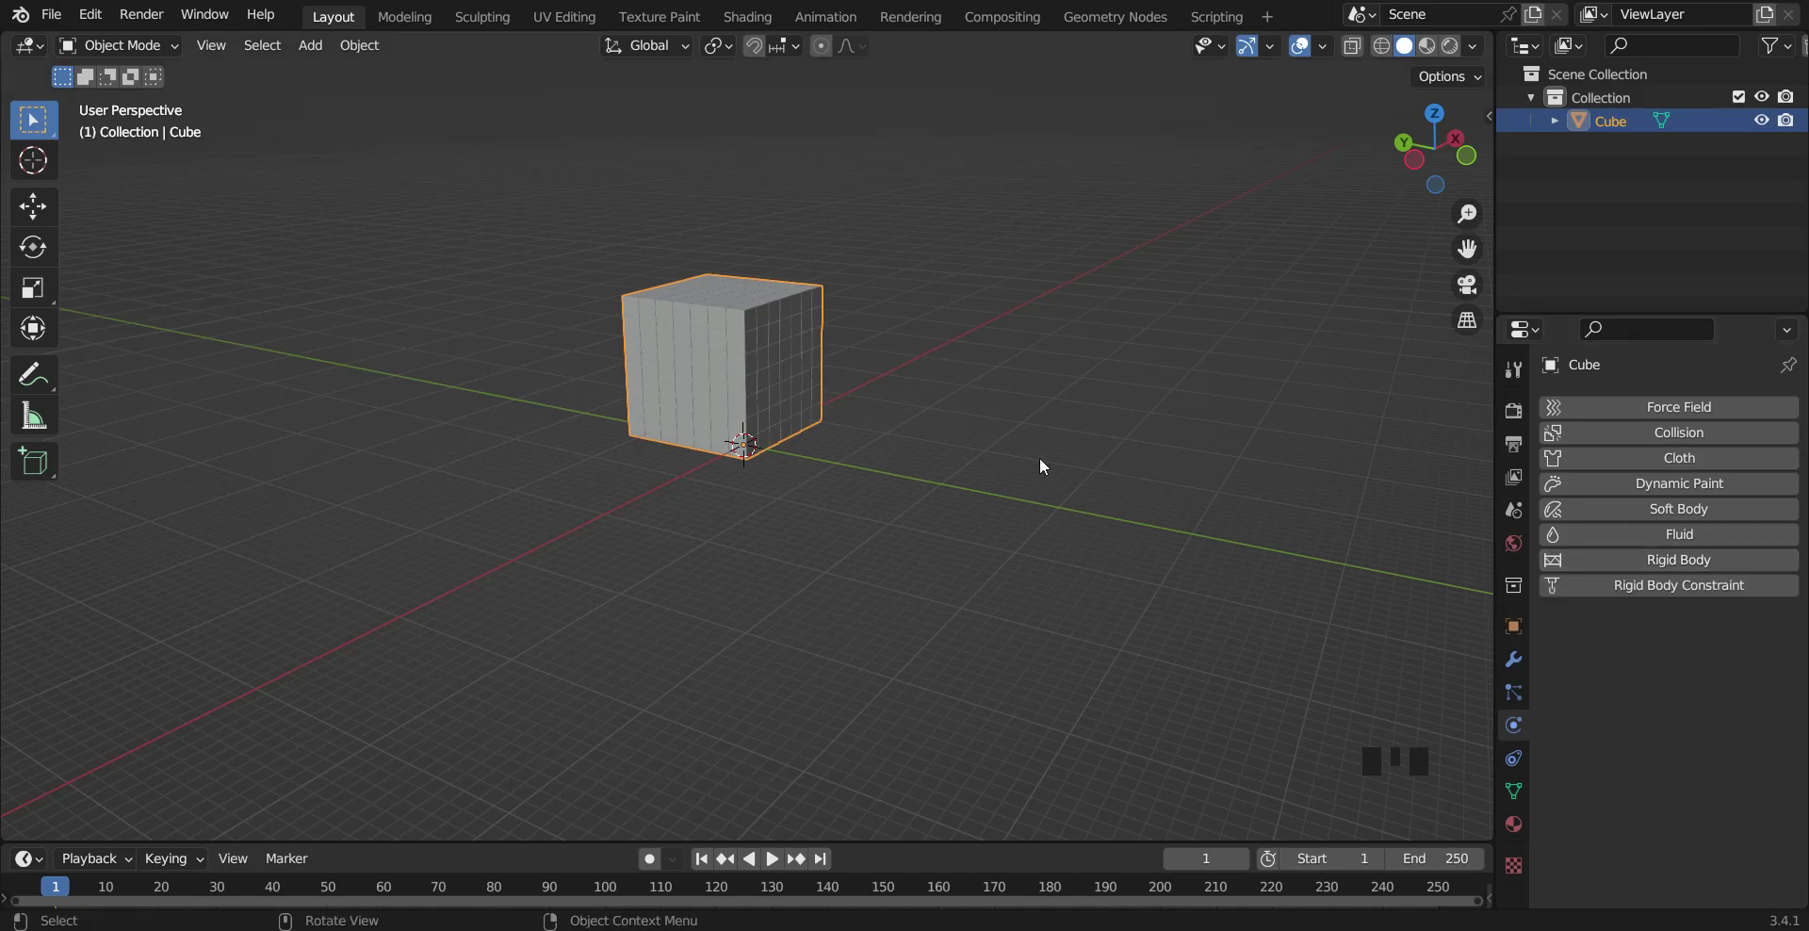
left_click(1678, 560)
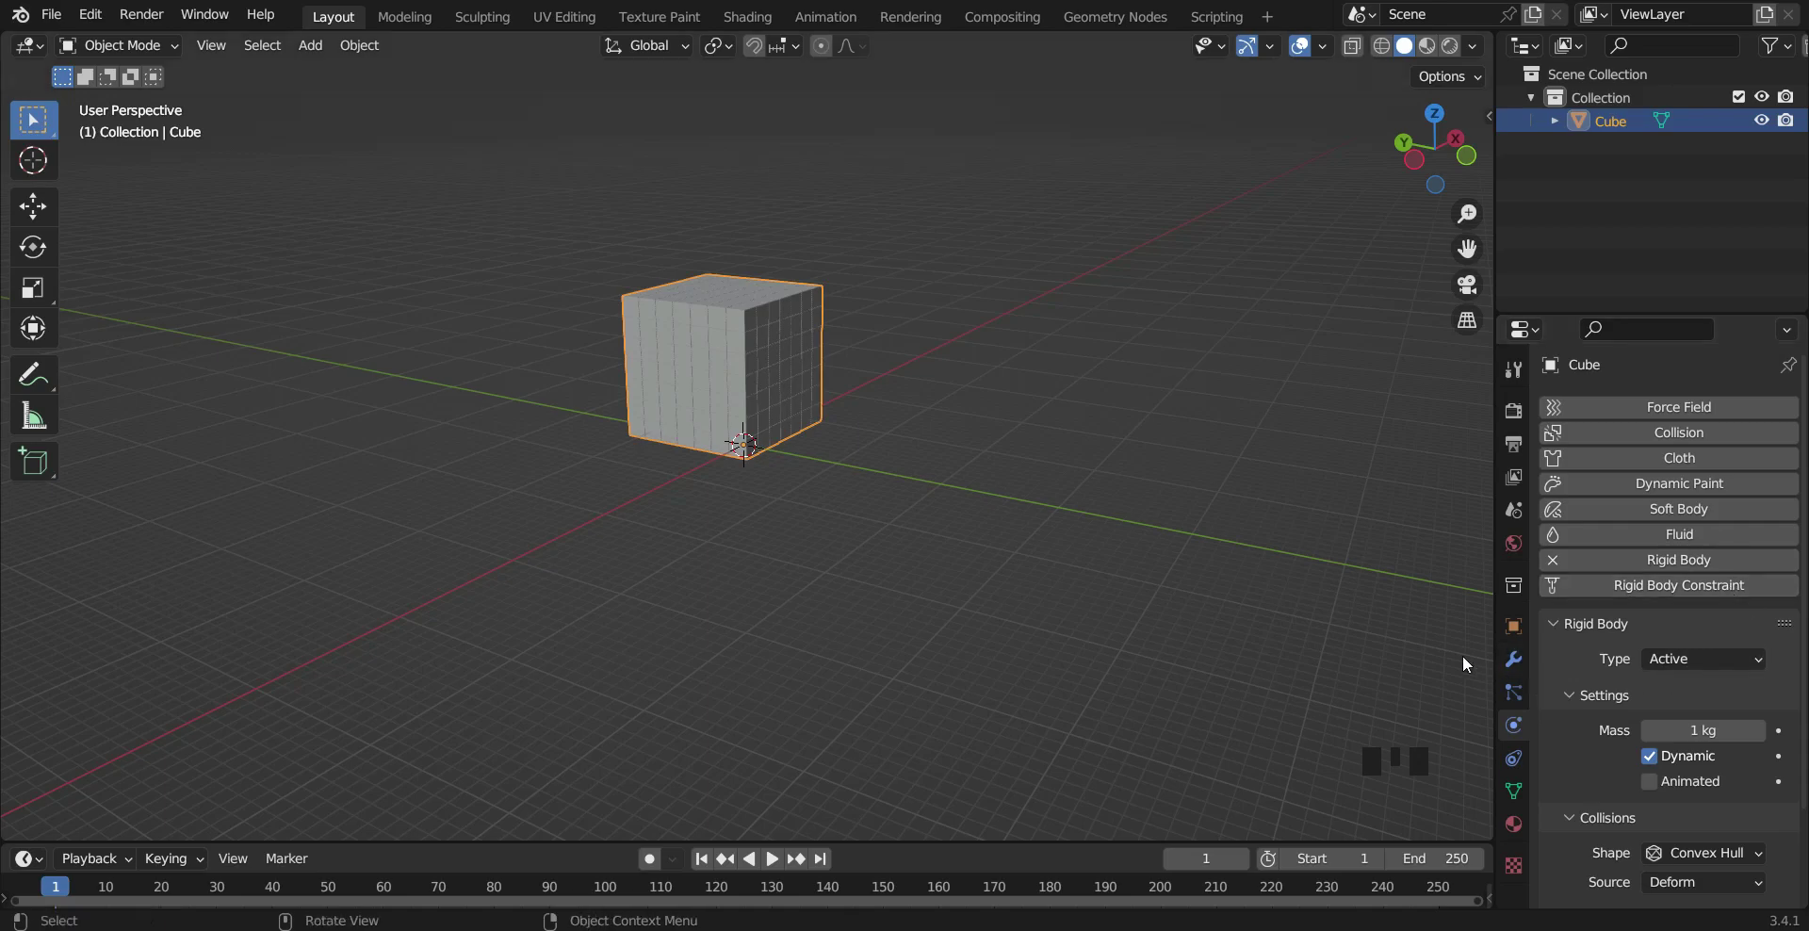
Step: Widen the properties area and make the timeline area taller
left_click_drag(1495, 617, 1380, 616)
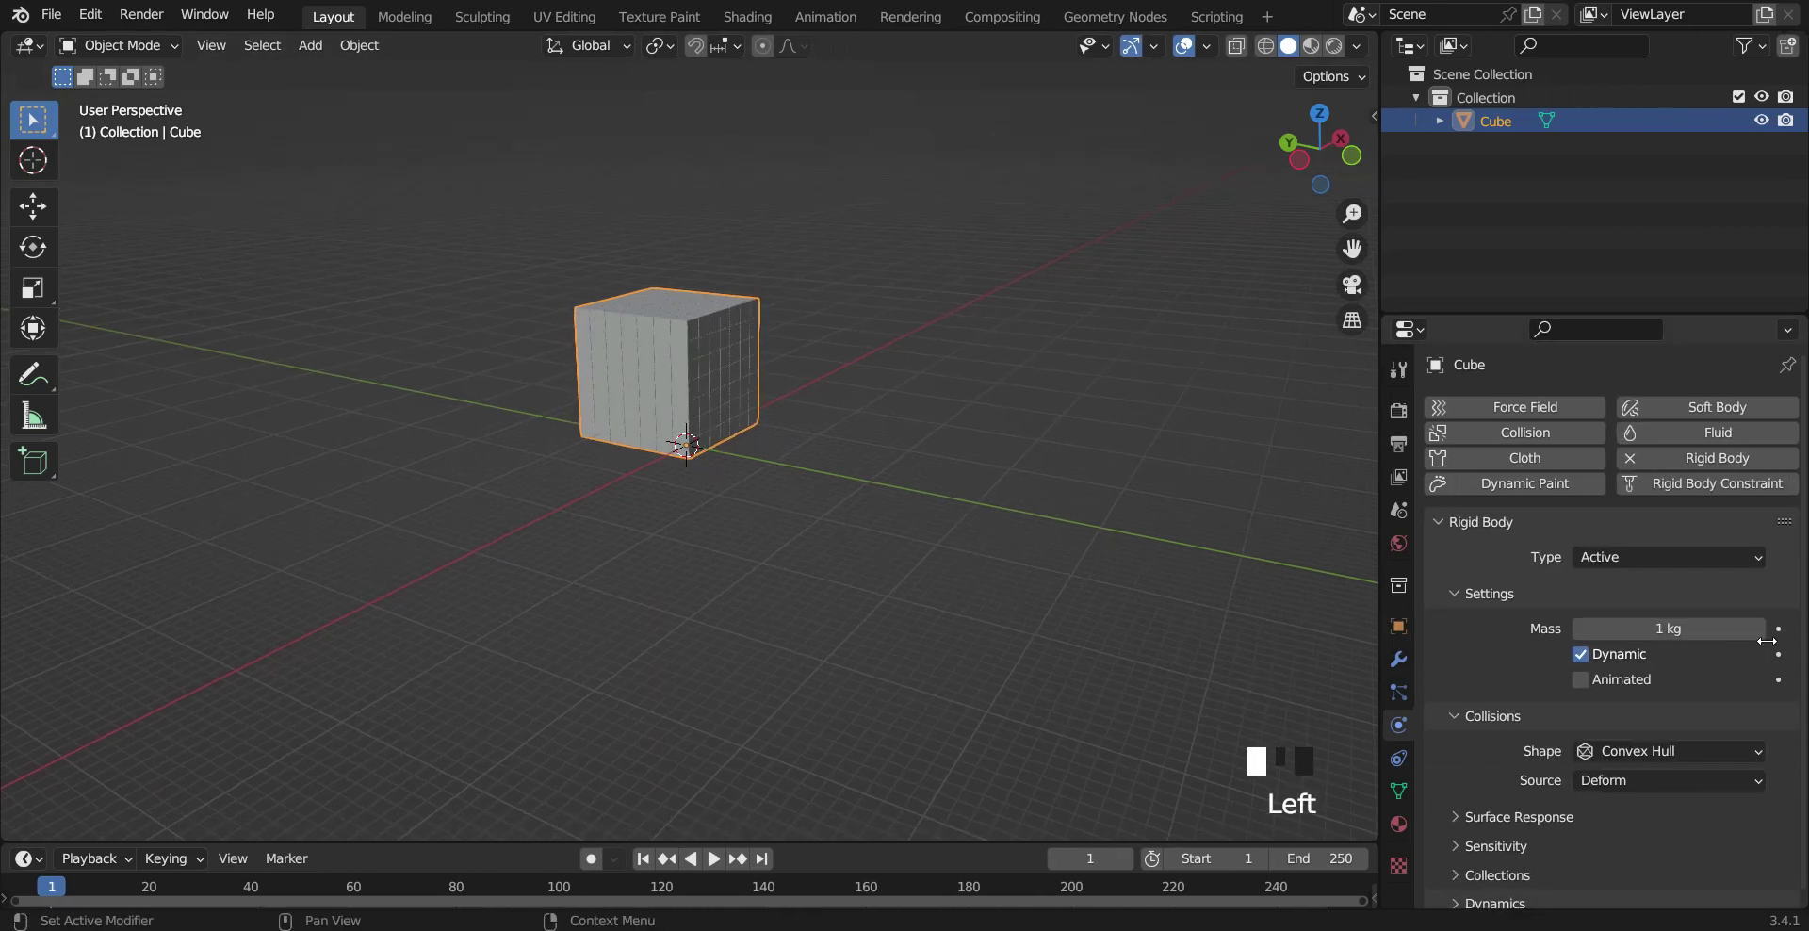
scroll(1737, 643, "down", 3)
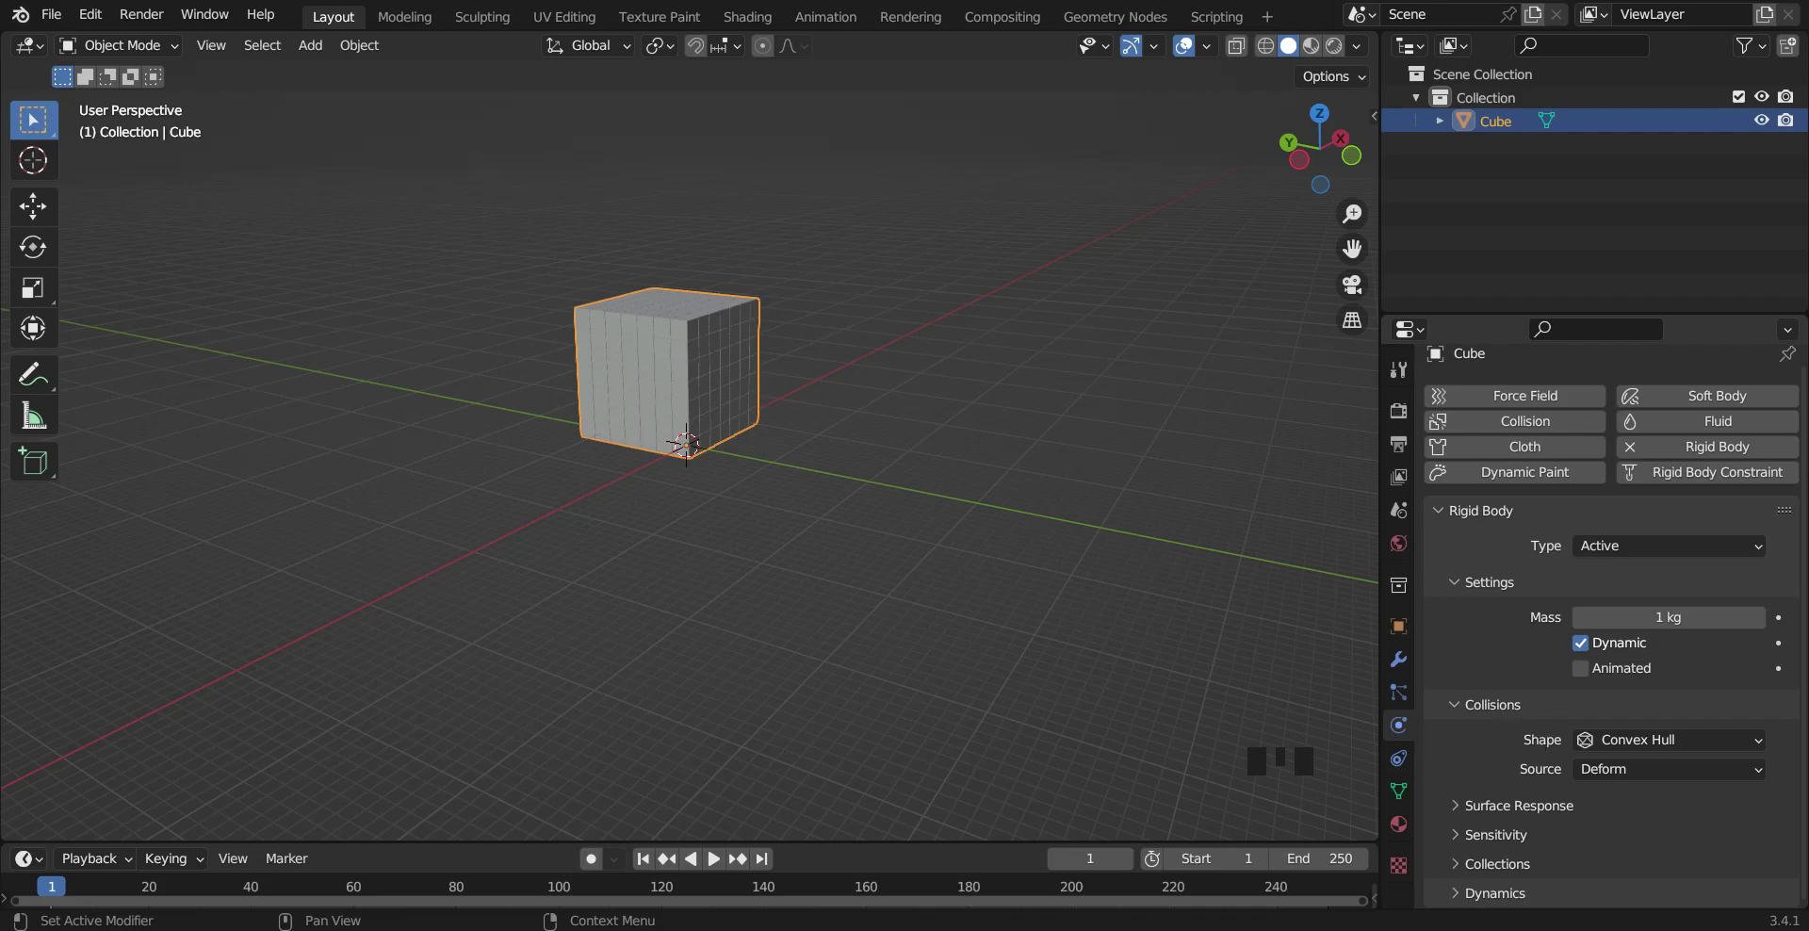
left_click_drag(829, 842, 833, 712)
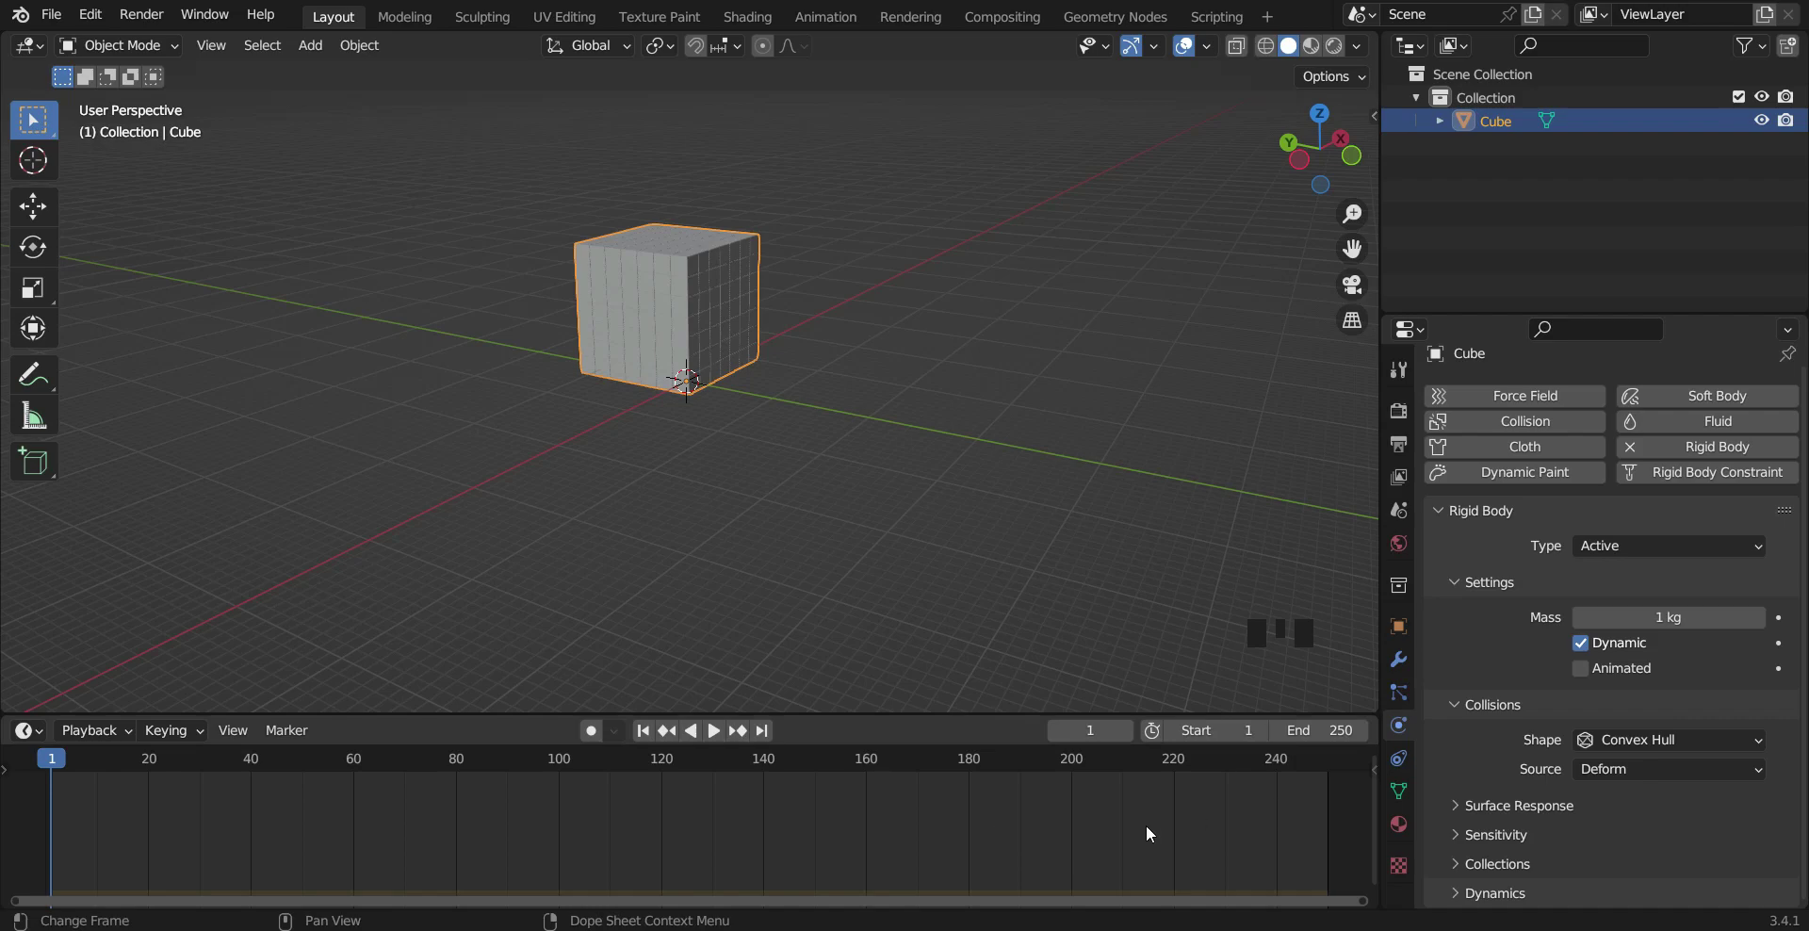
Step: Play the rigid body simulation from frame 0 to watch the cube fall, stop it and return to frame 0
key("Left")
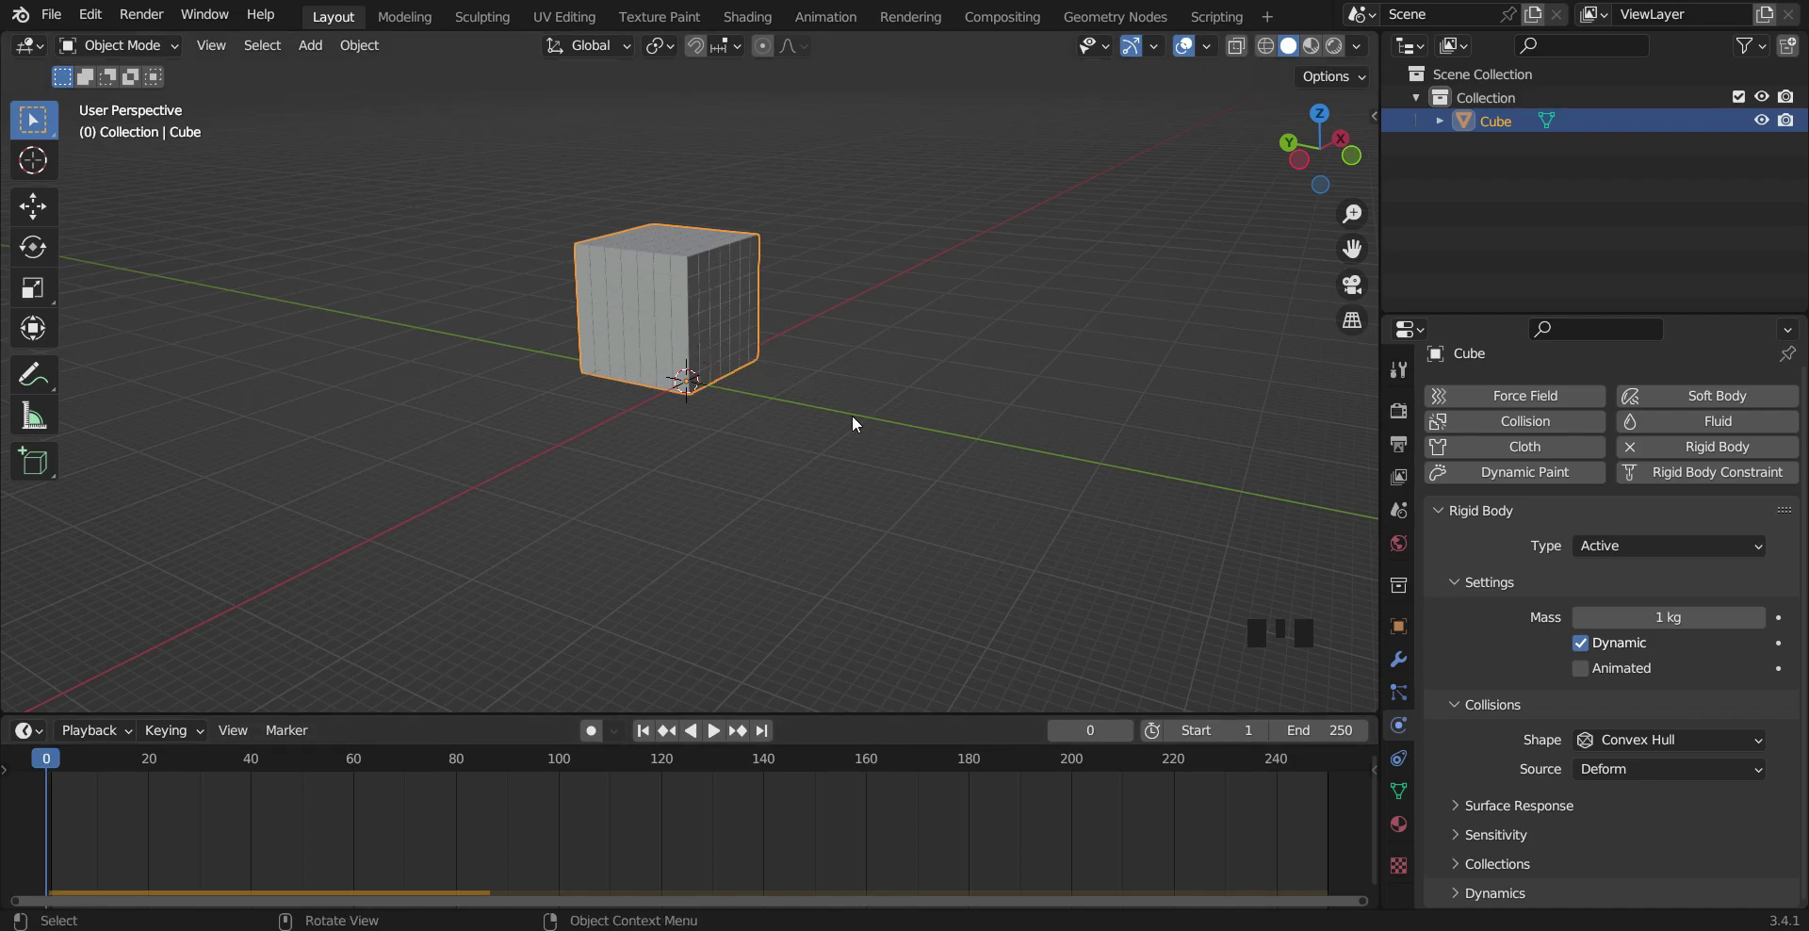
left_click(713, 730)
scroll(791, 570, "down", 5)
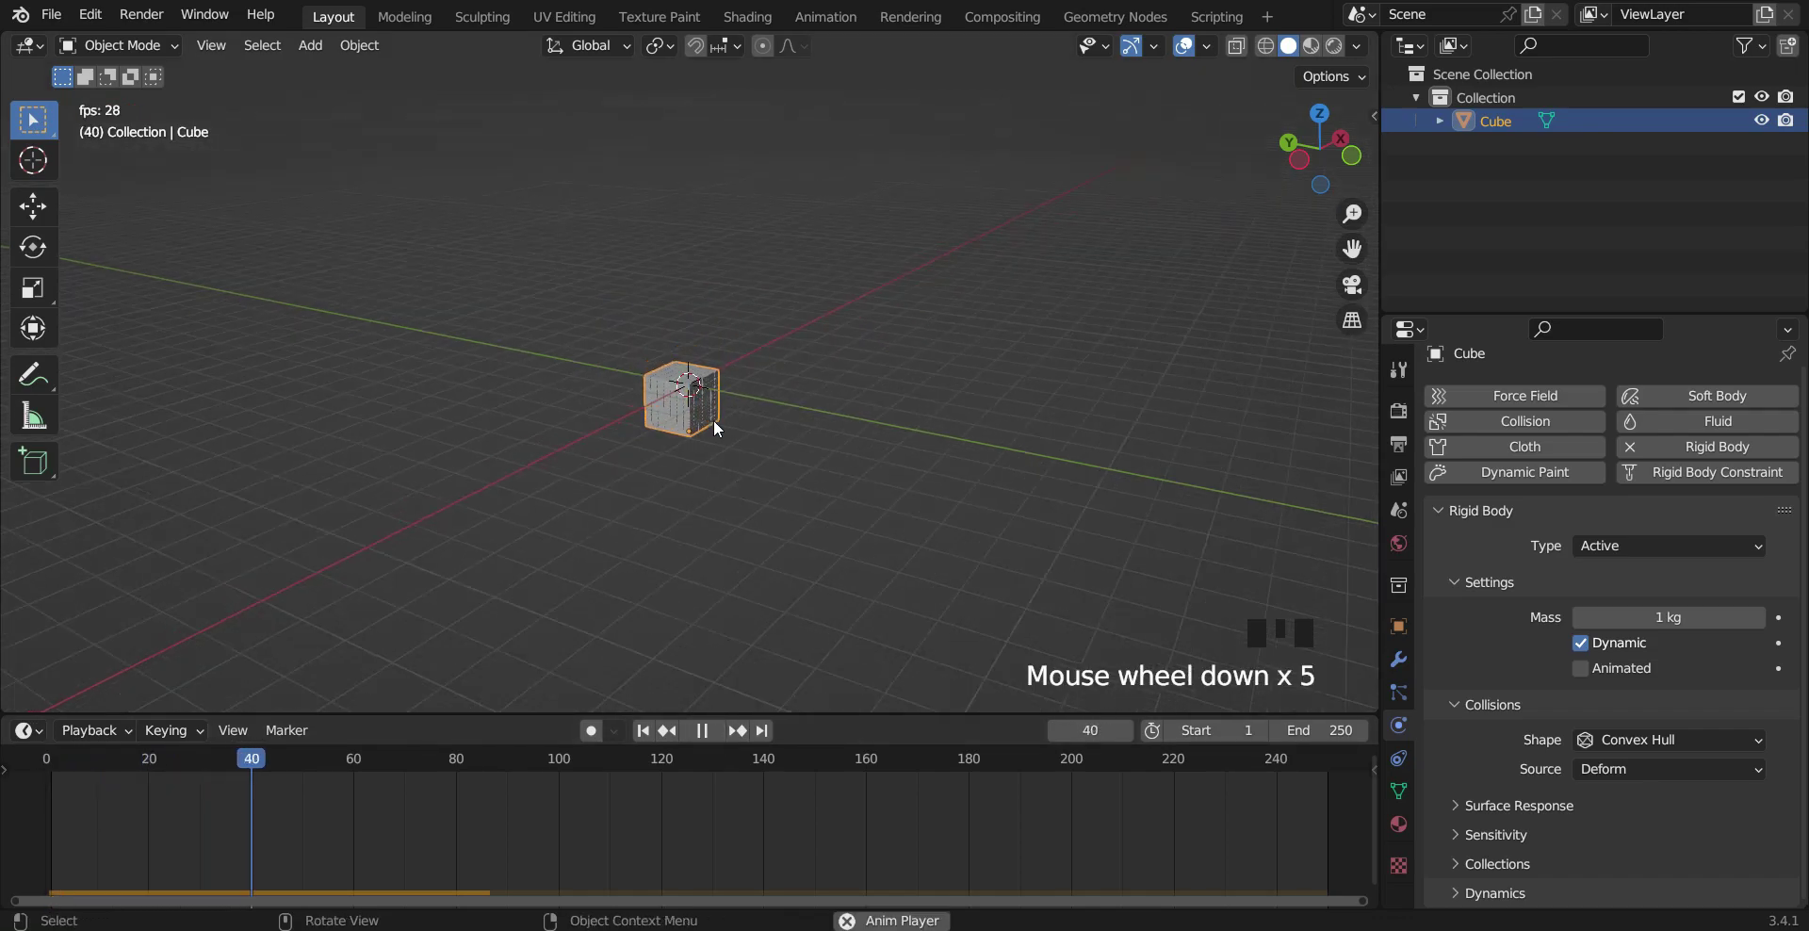
scroll(823, 581, "down", 4)
scroll(823, 580, "down", 1)
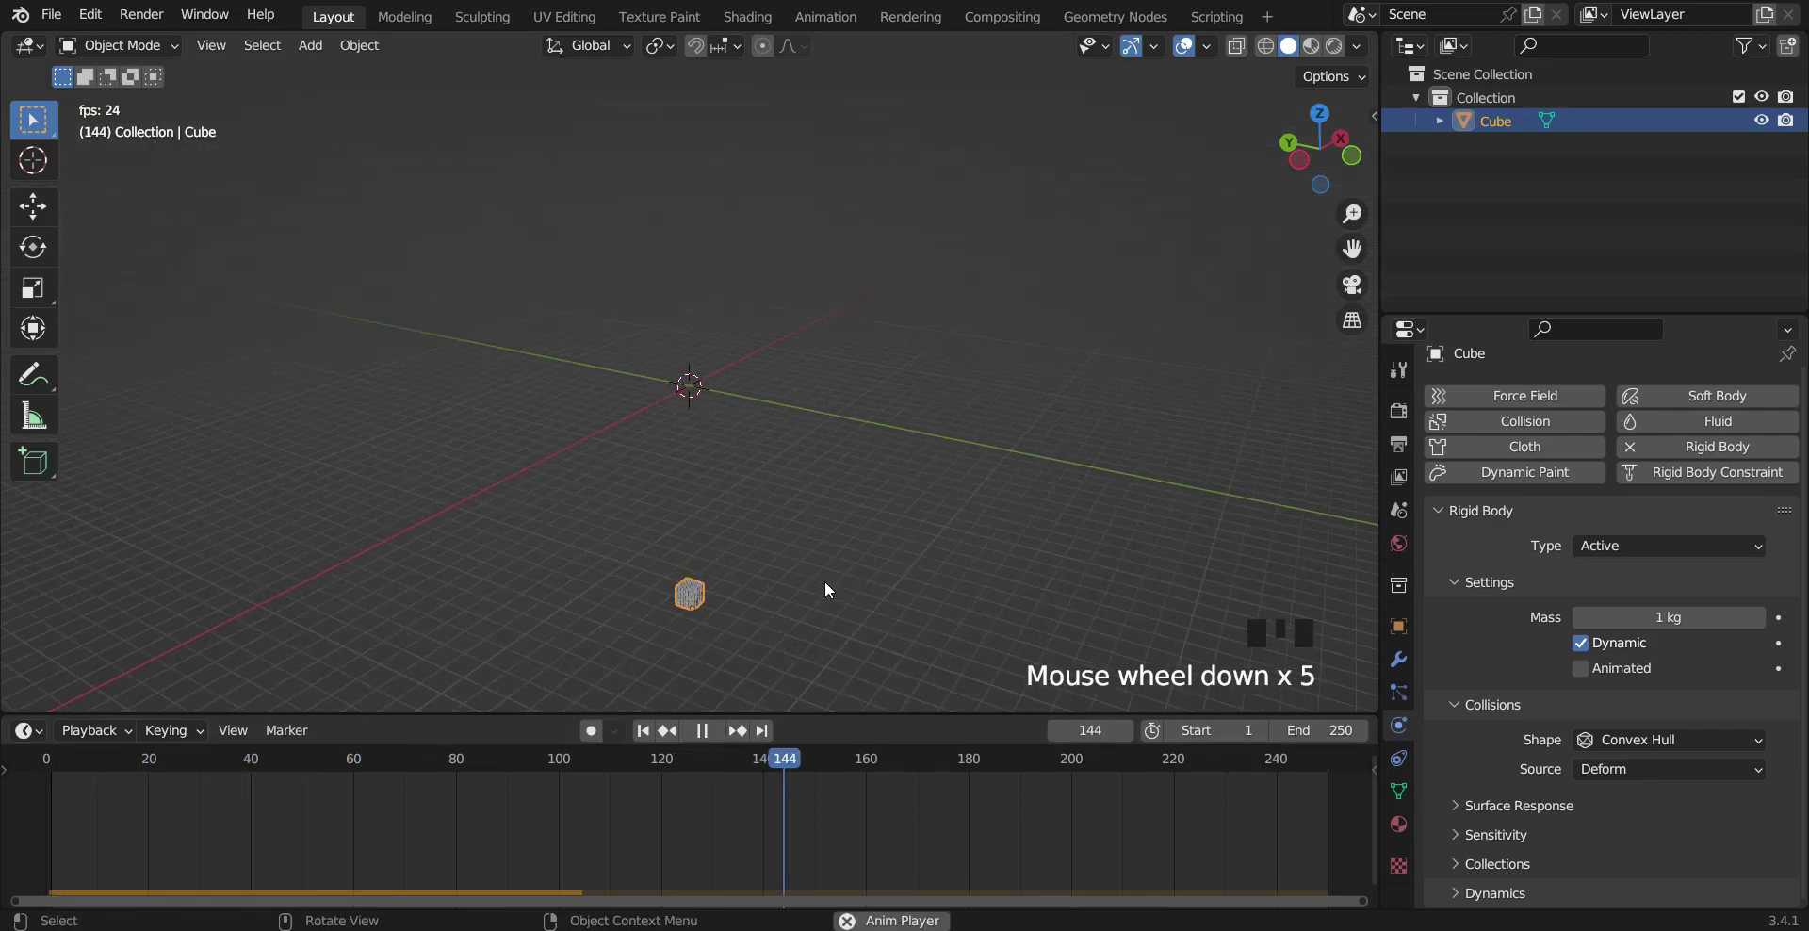
middle_click_drag(827, 607, 765, 683)
key("space")
left_click_drag(1112, 765, 42, 763)
scroll(1041, 488, "up", 8)
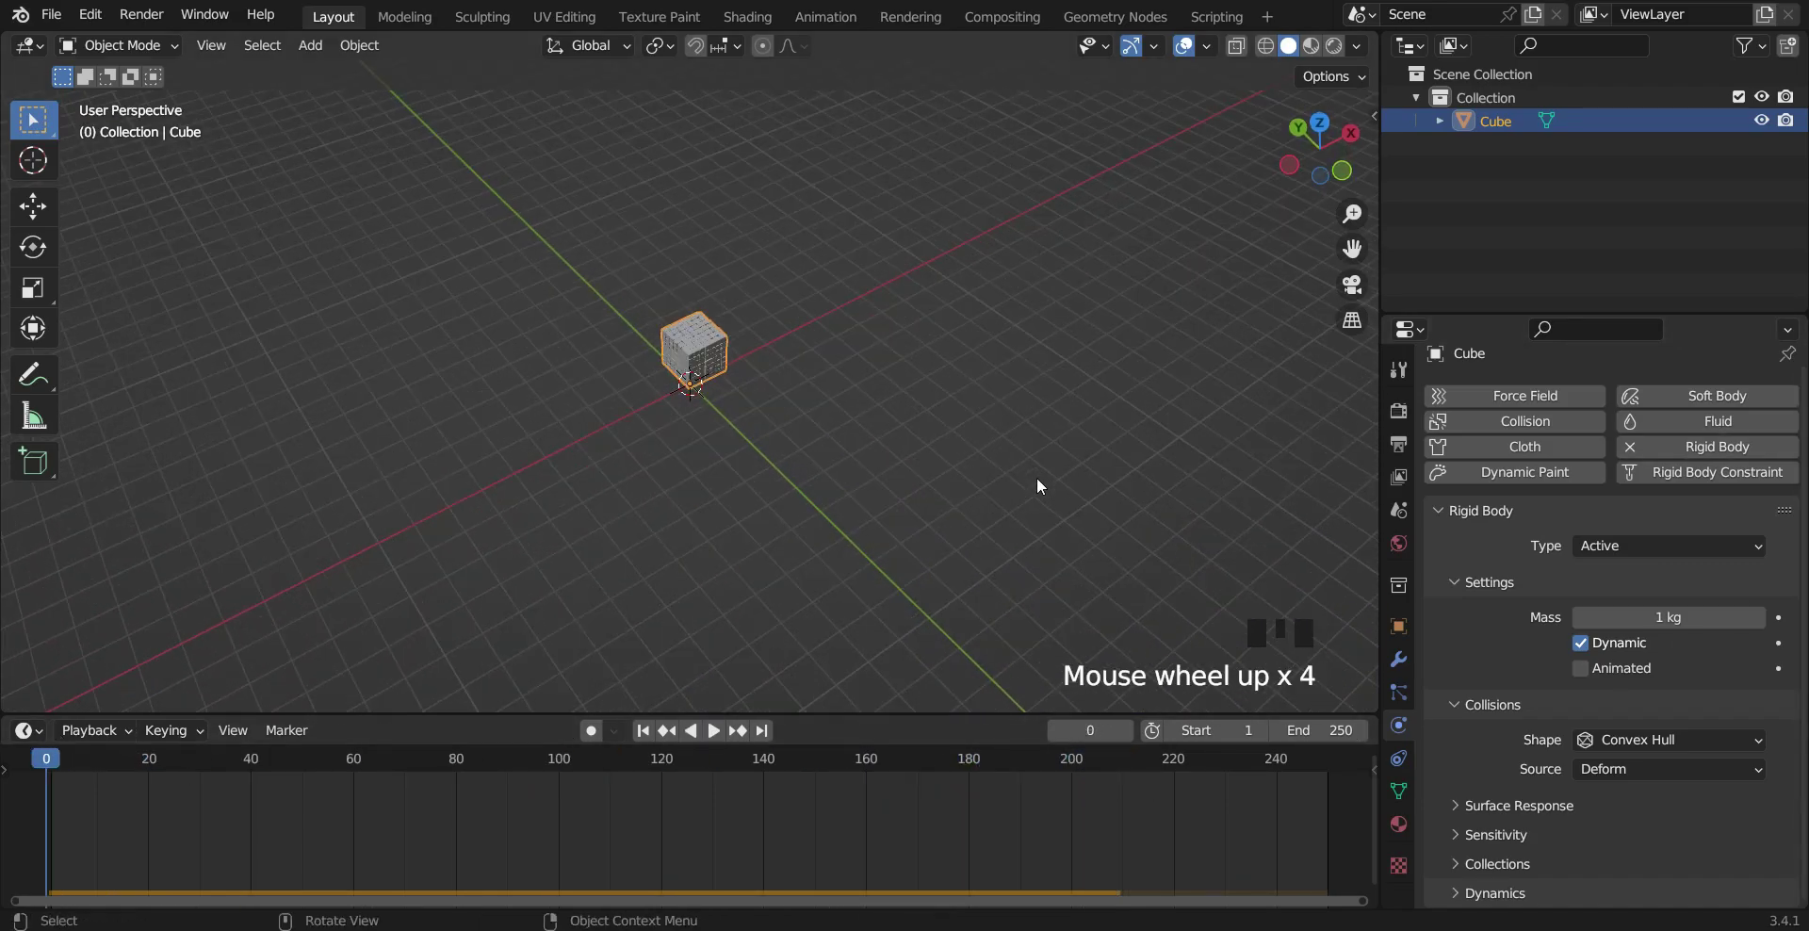
middle_click_drag(1098, 500, 714, 377)
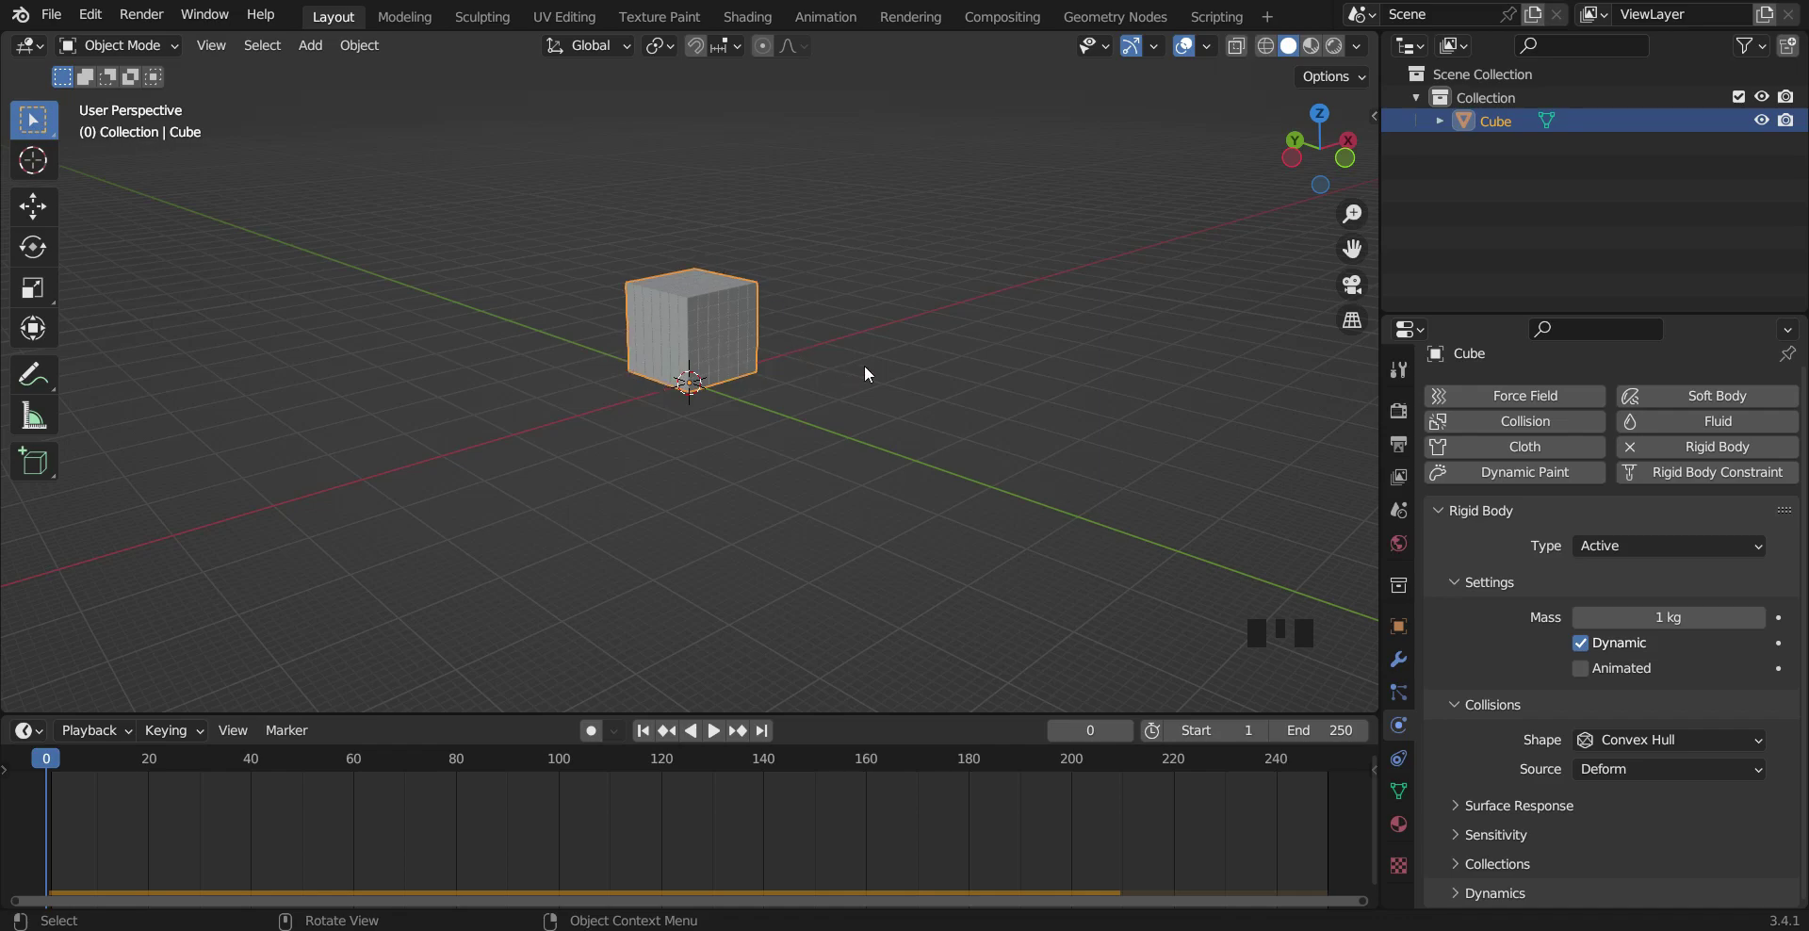
Step: Remove the Rigid Body physics from the arrayed cube block
scroll(815, 388, "down", 3)
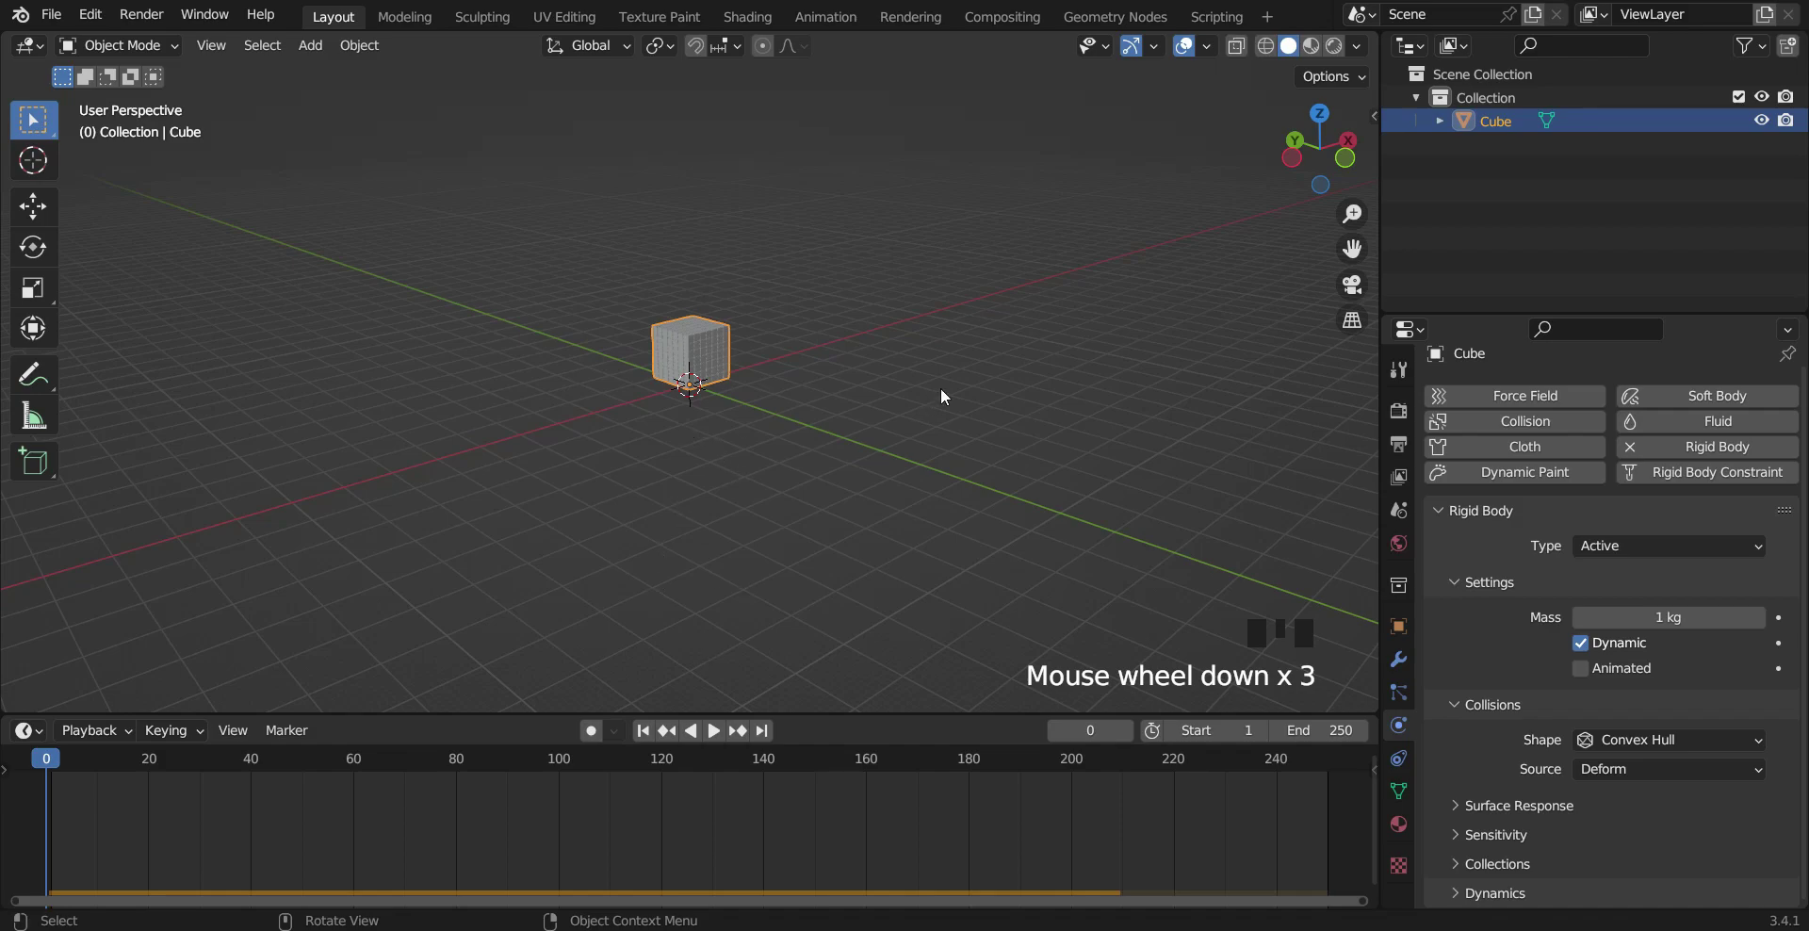
scroll(822, 440, "up", 4)
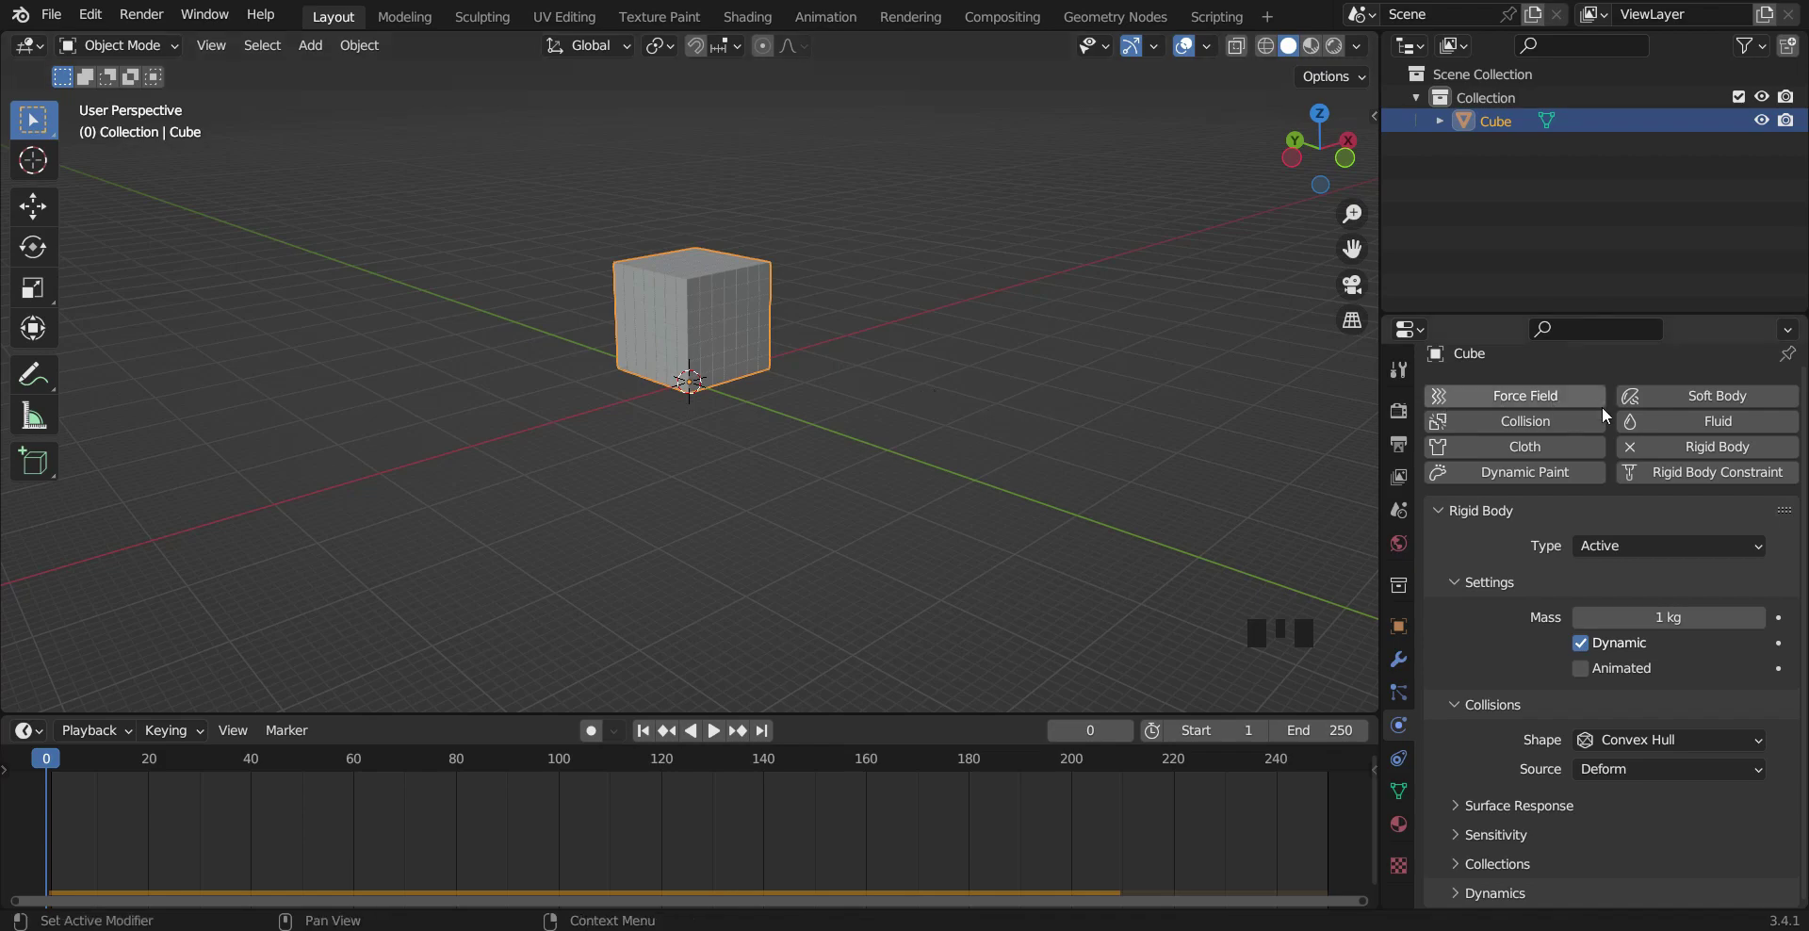
left_click(1628, 449)
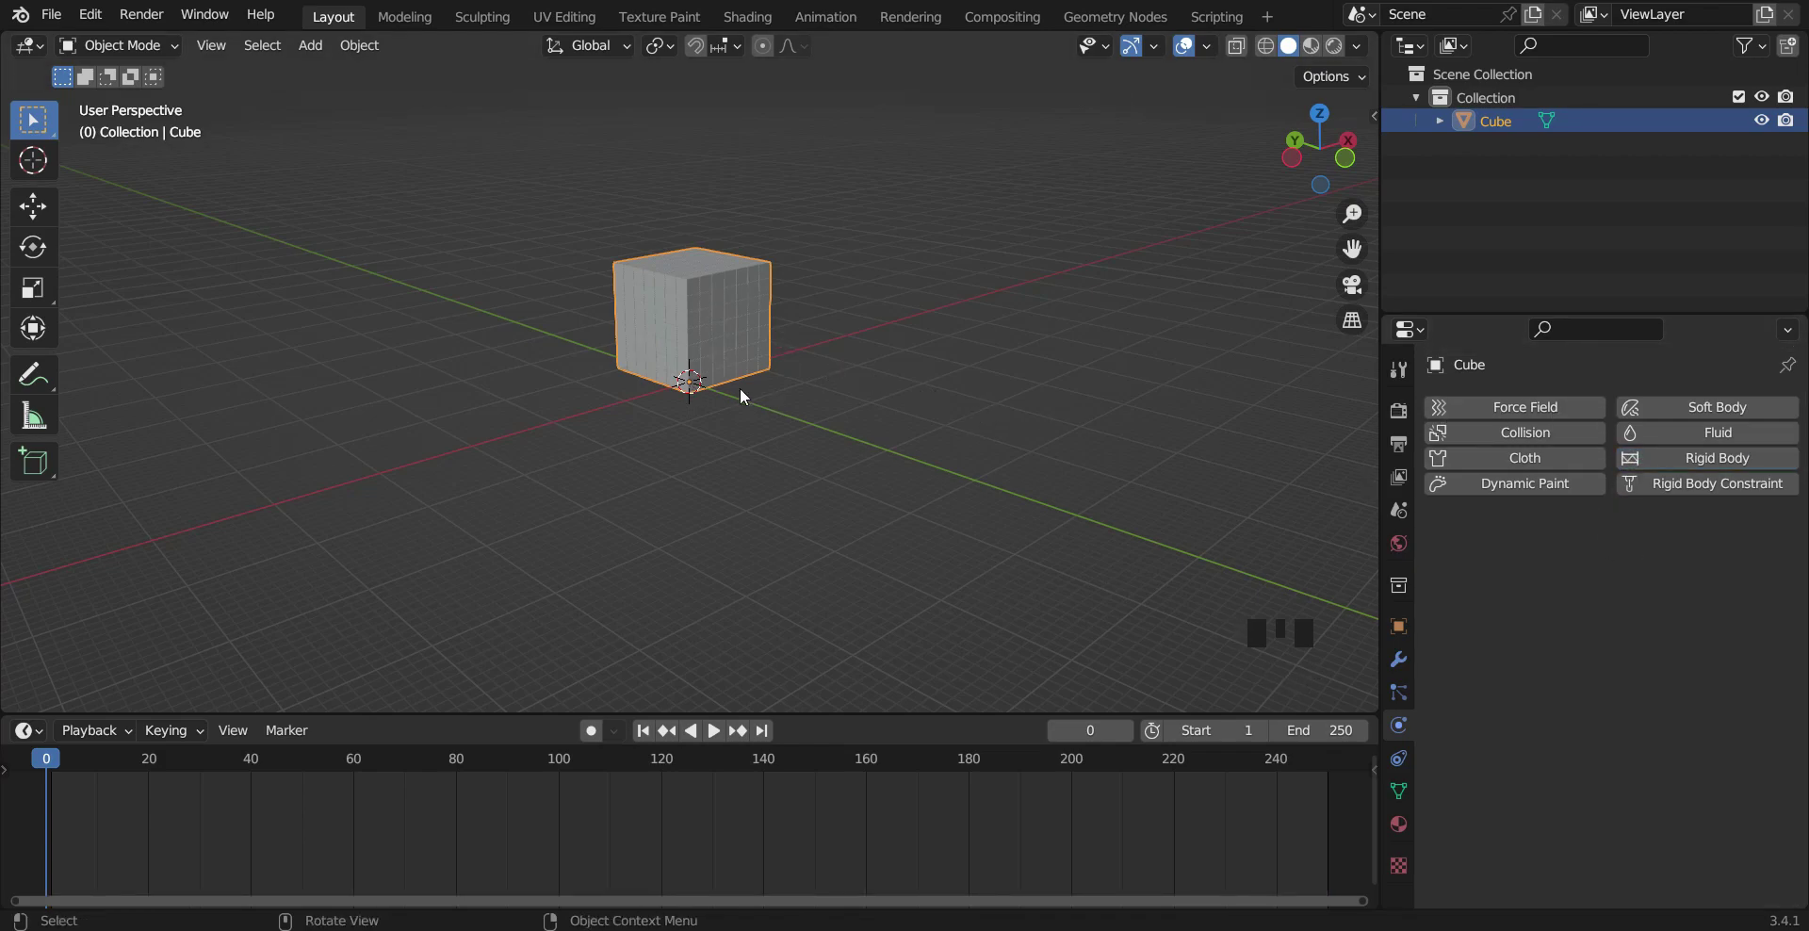
Step: Play the timeline without Rigid Body physics on the block, stop it and return to frame 0
left_click(713, 732)
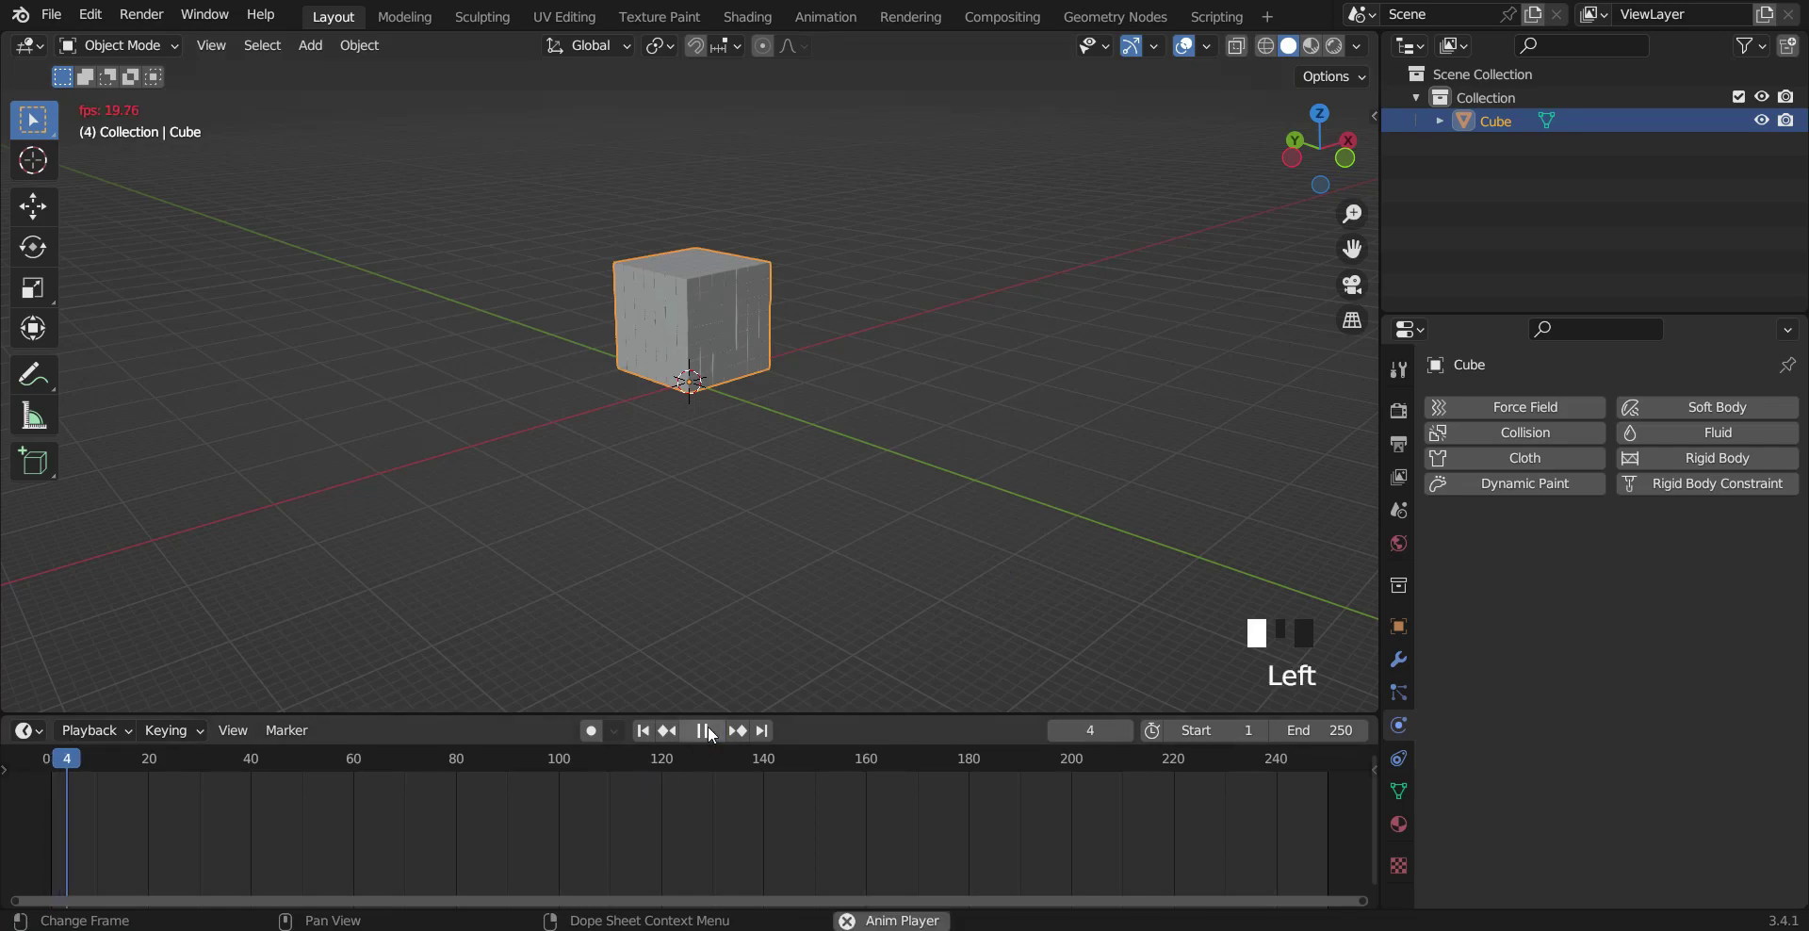
key("space")
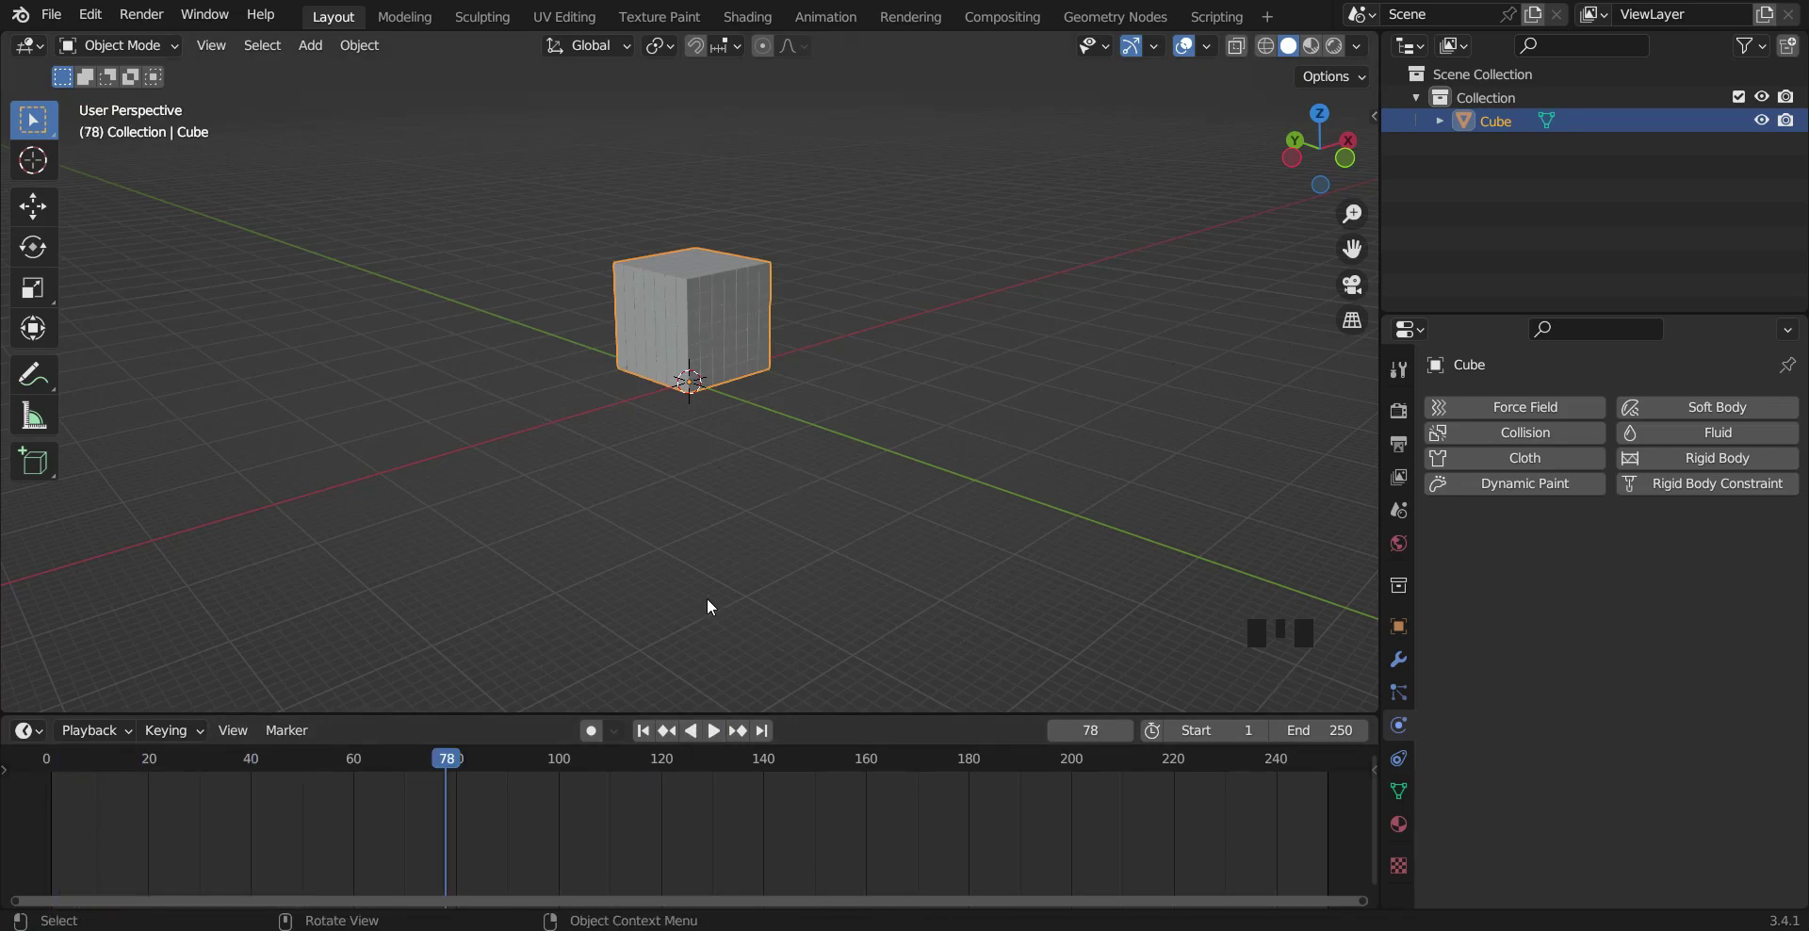
left_click_drag(443, 768, 38, 774)
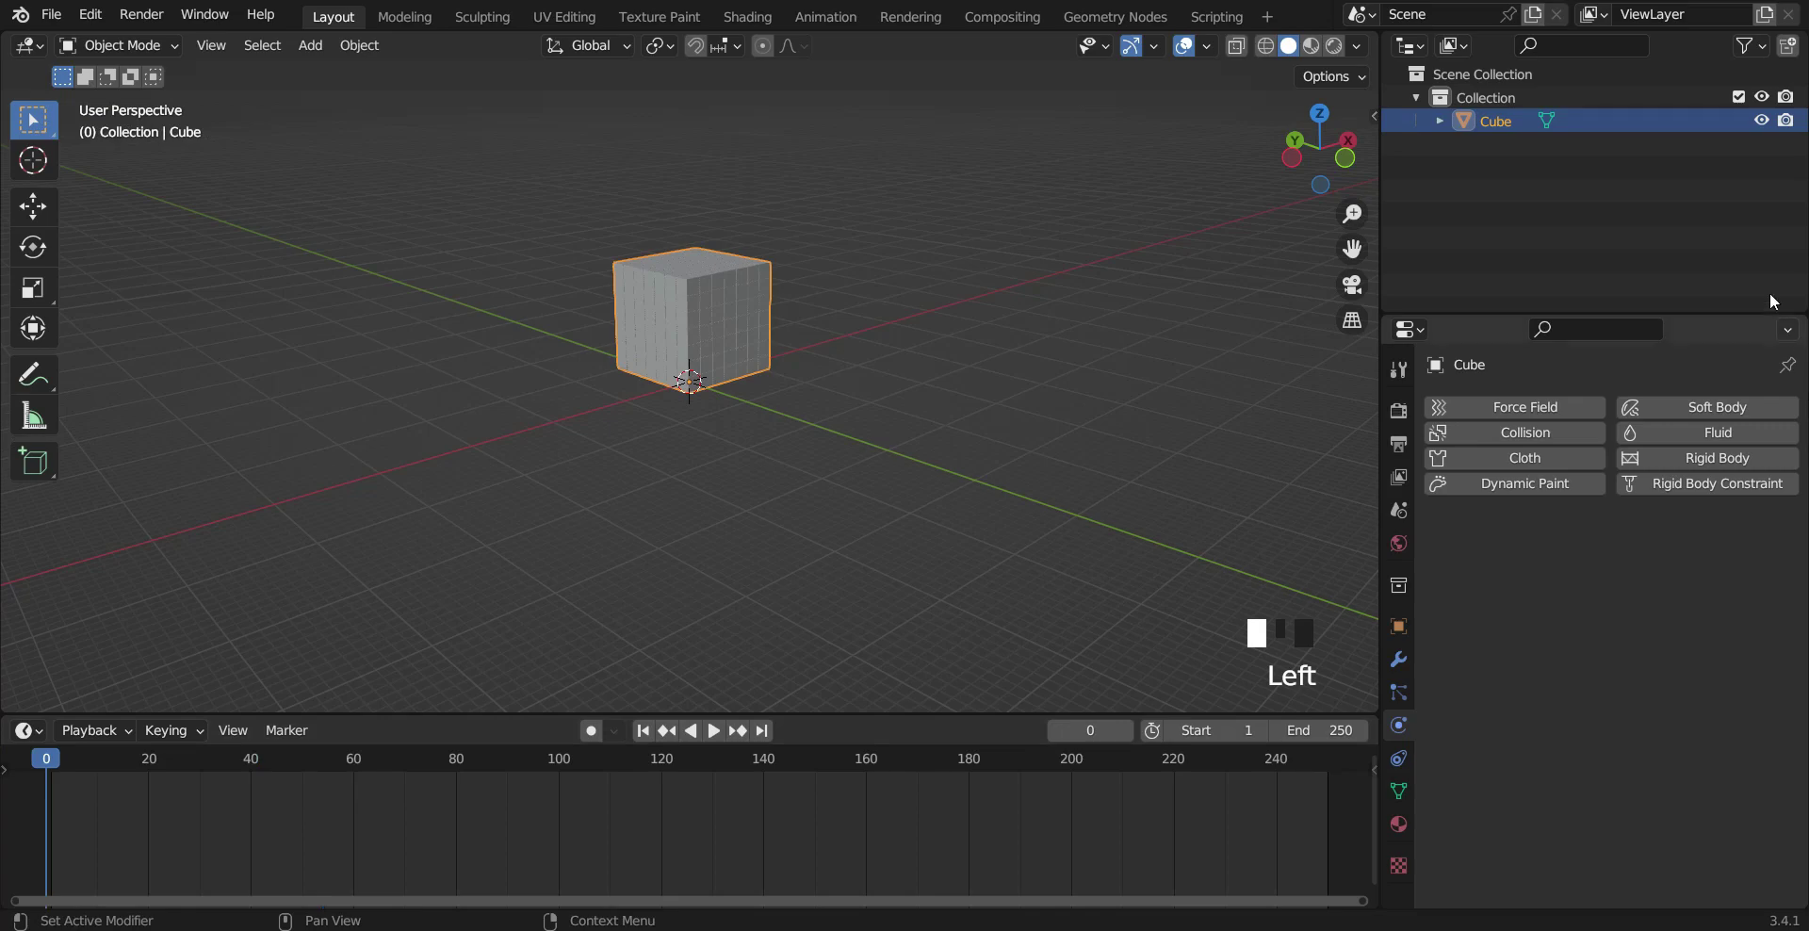
Step: Examine the block up close and check whether its small cubes can be selected individually
scroll(971, 360, "up", 4)
middle_click_drag(971, 359, 969, 420)
scroll(820, 278, "down", 2)
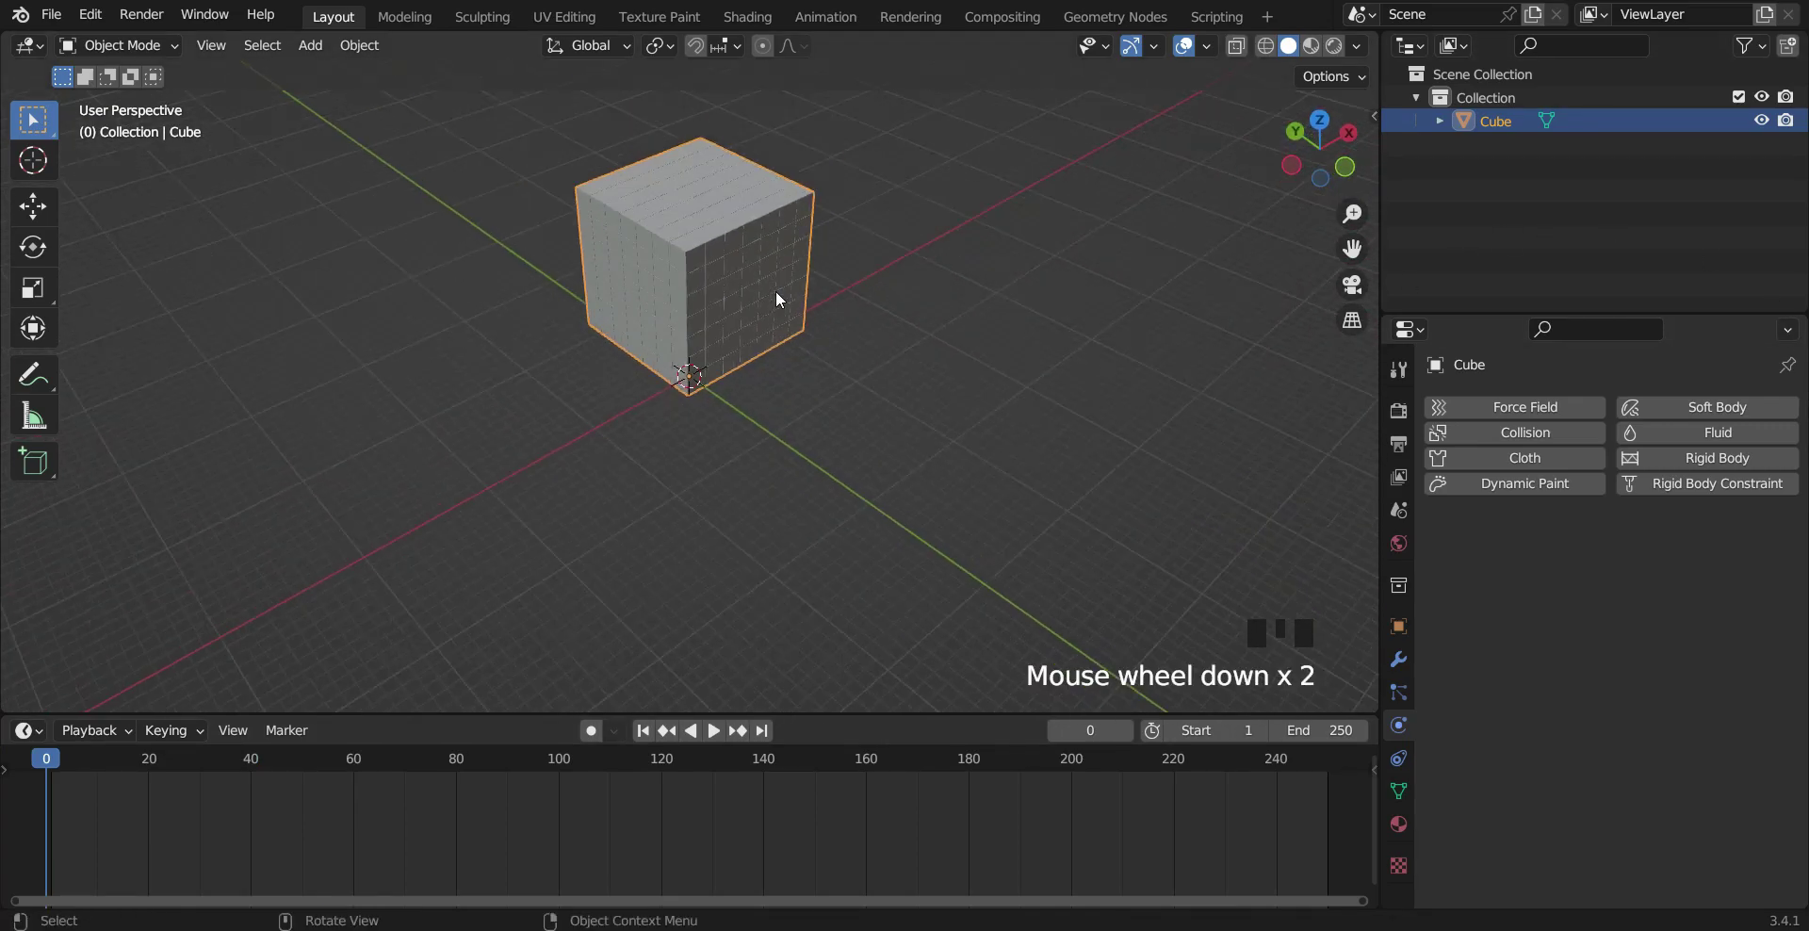
left_click(653, 258)
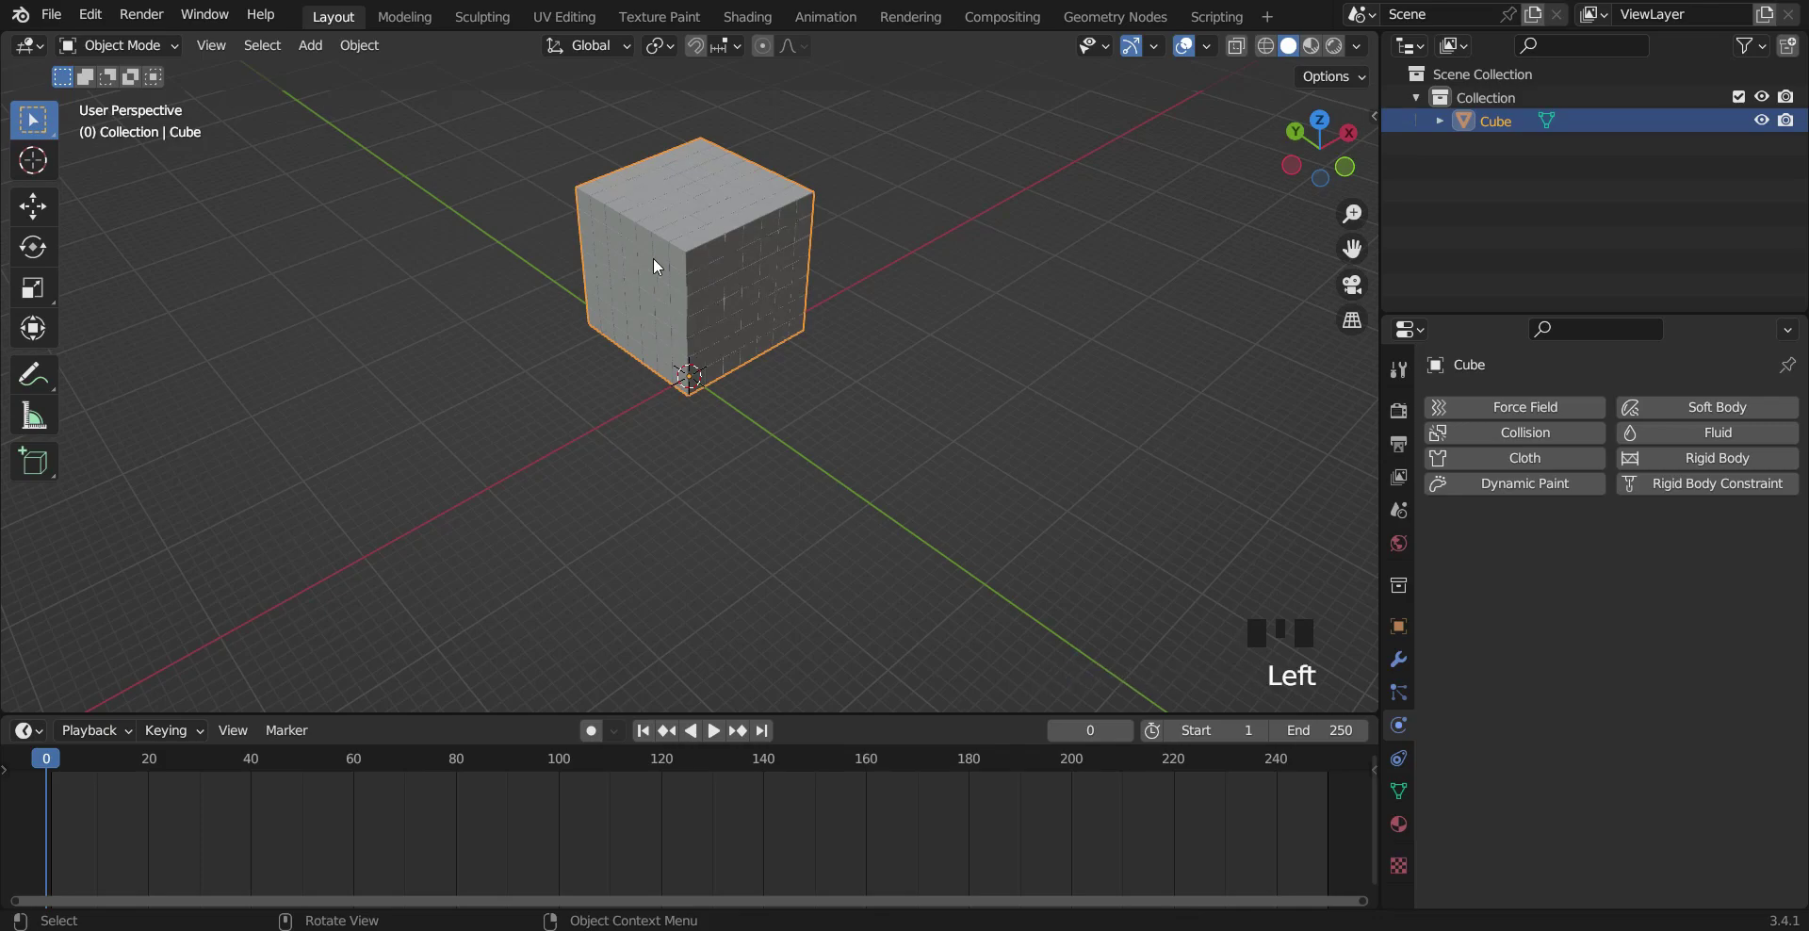
left_click(758, 249)
scroll(896, 354, "down", 2)
middle_click_drag(896, 353, 929, 399)
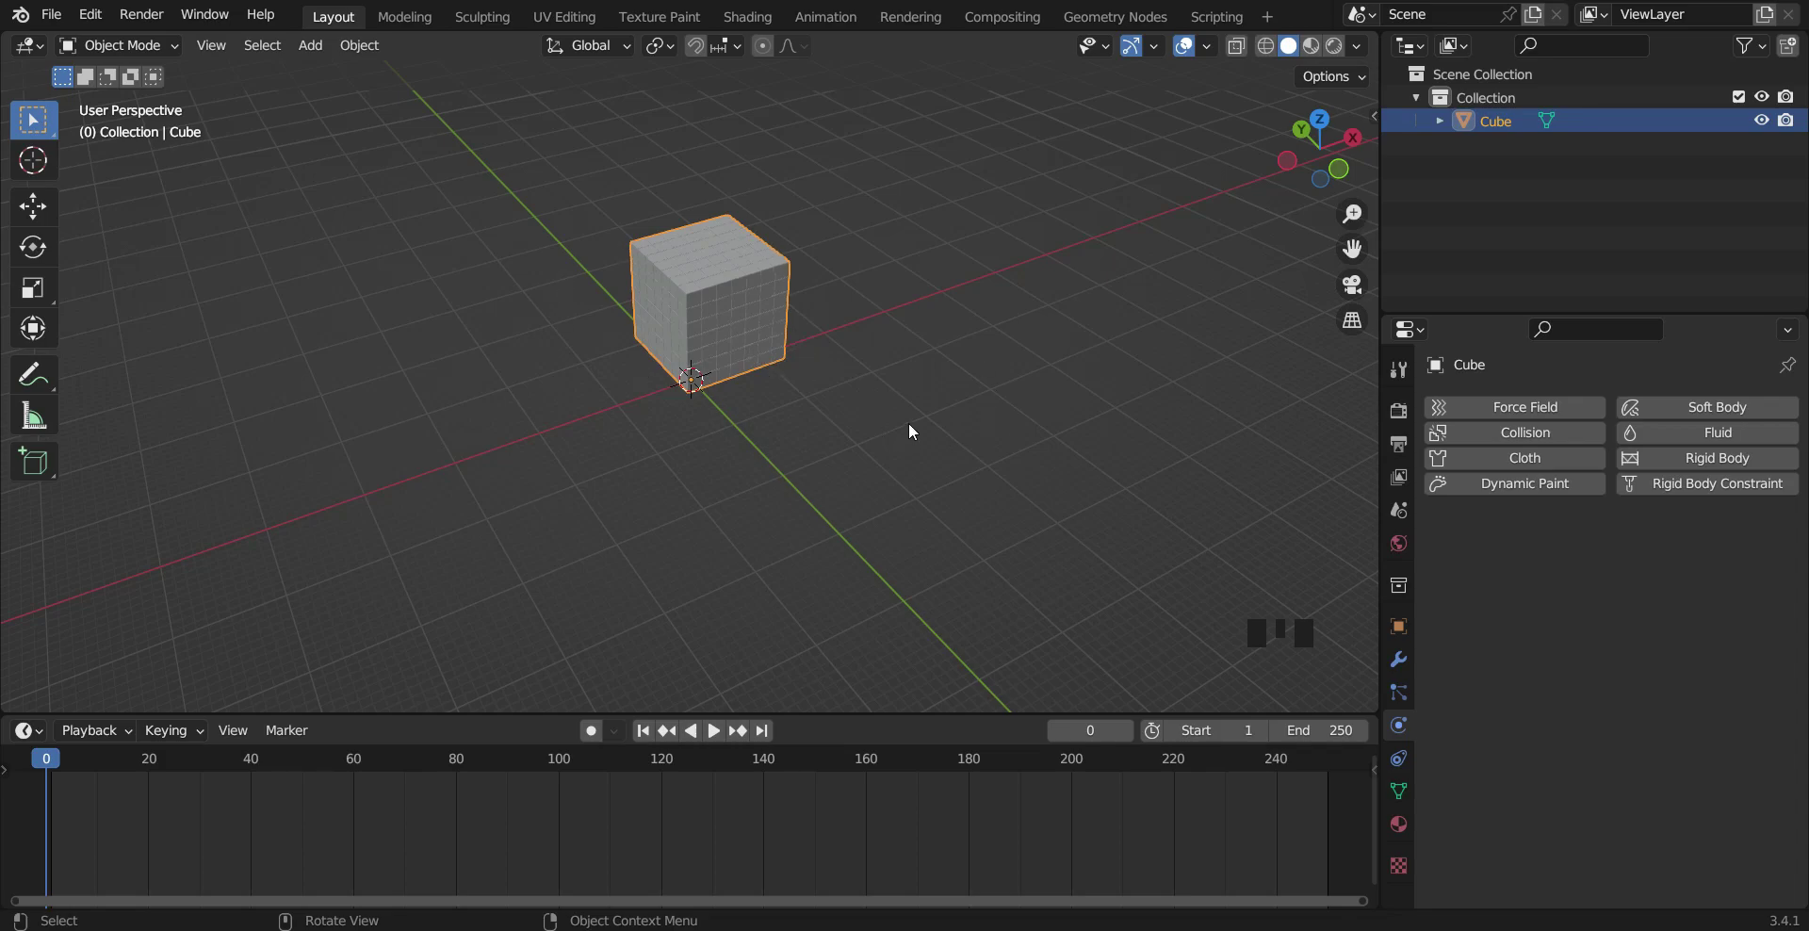
Step: Duplicate the cube block and place the copy well away from the original along the global X axis
middle_click_drag(1087, 456, 1005, 422)
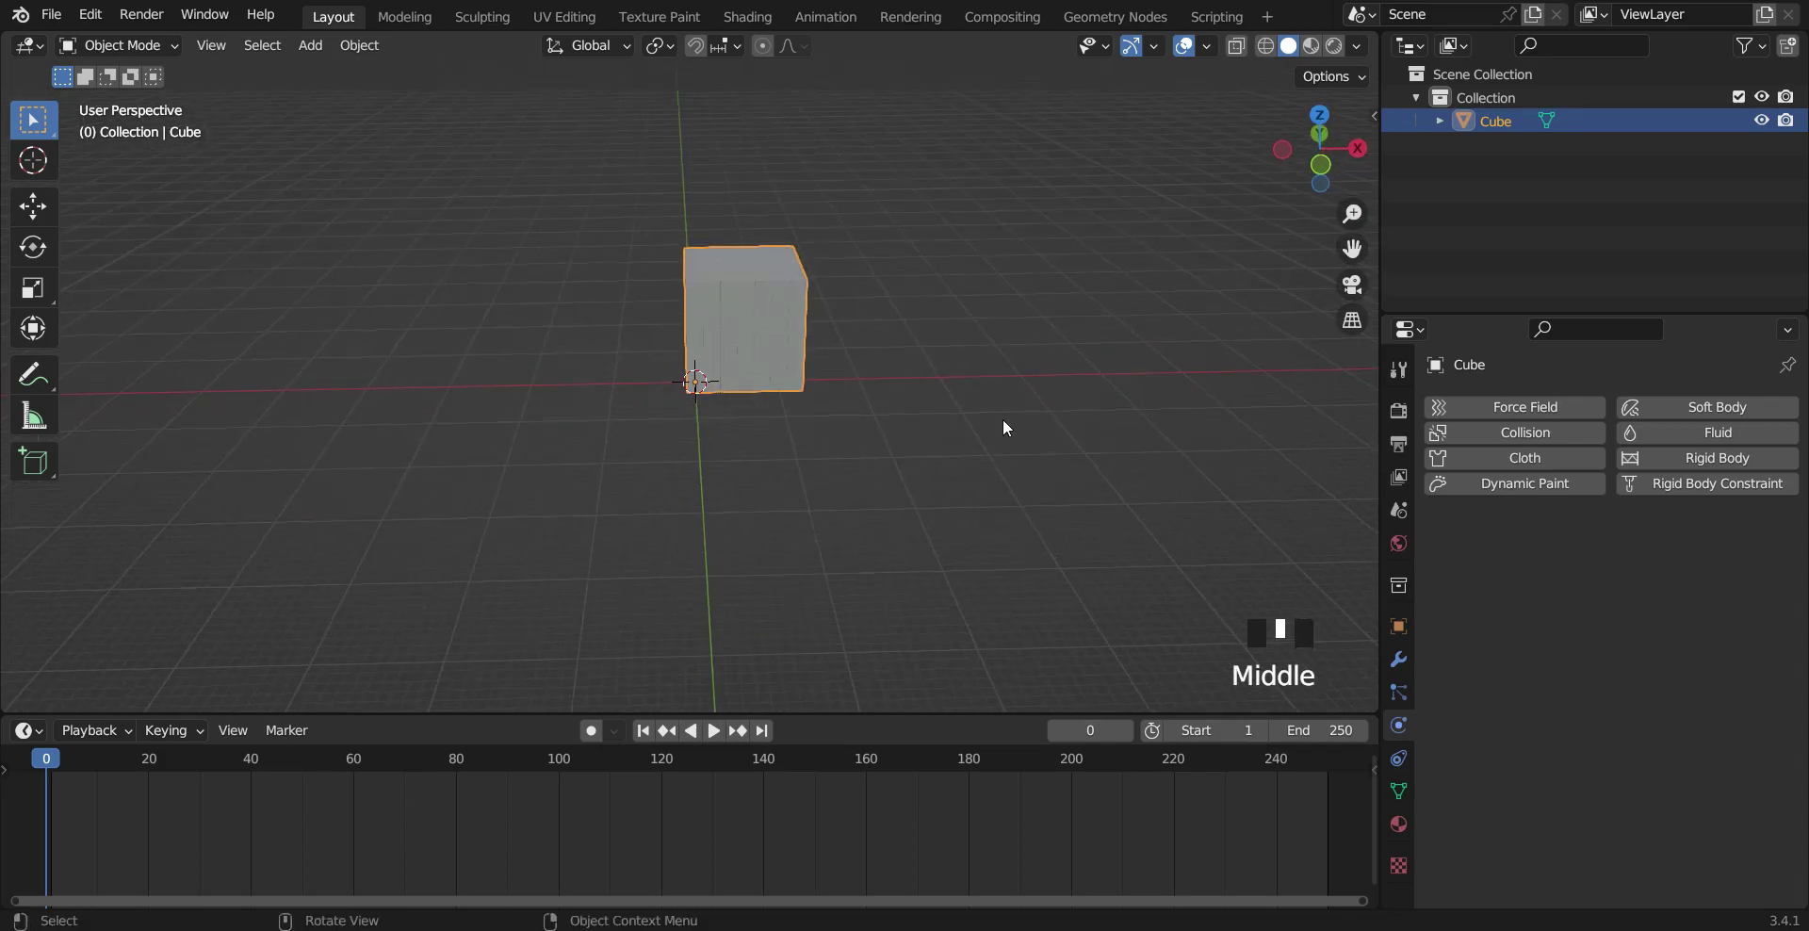
key("shift+d")
key("x")
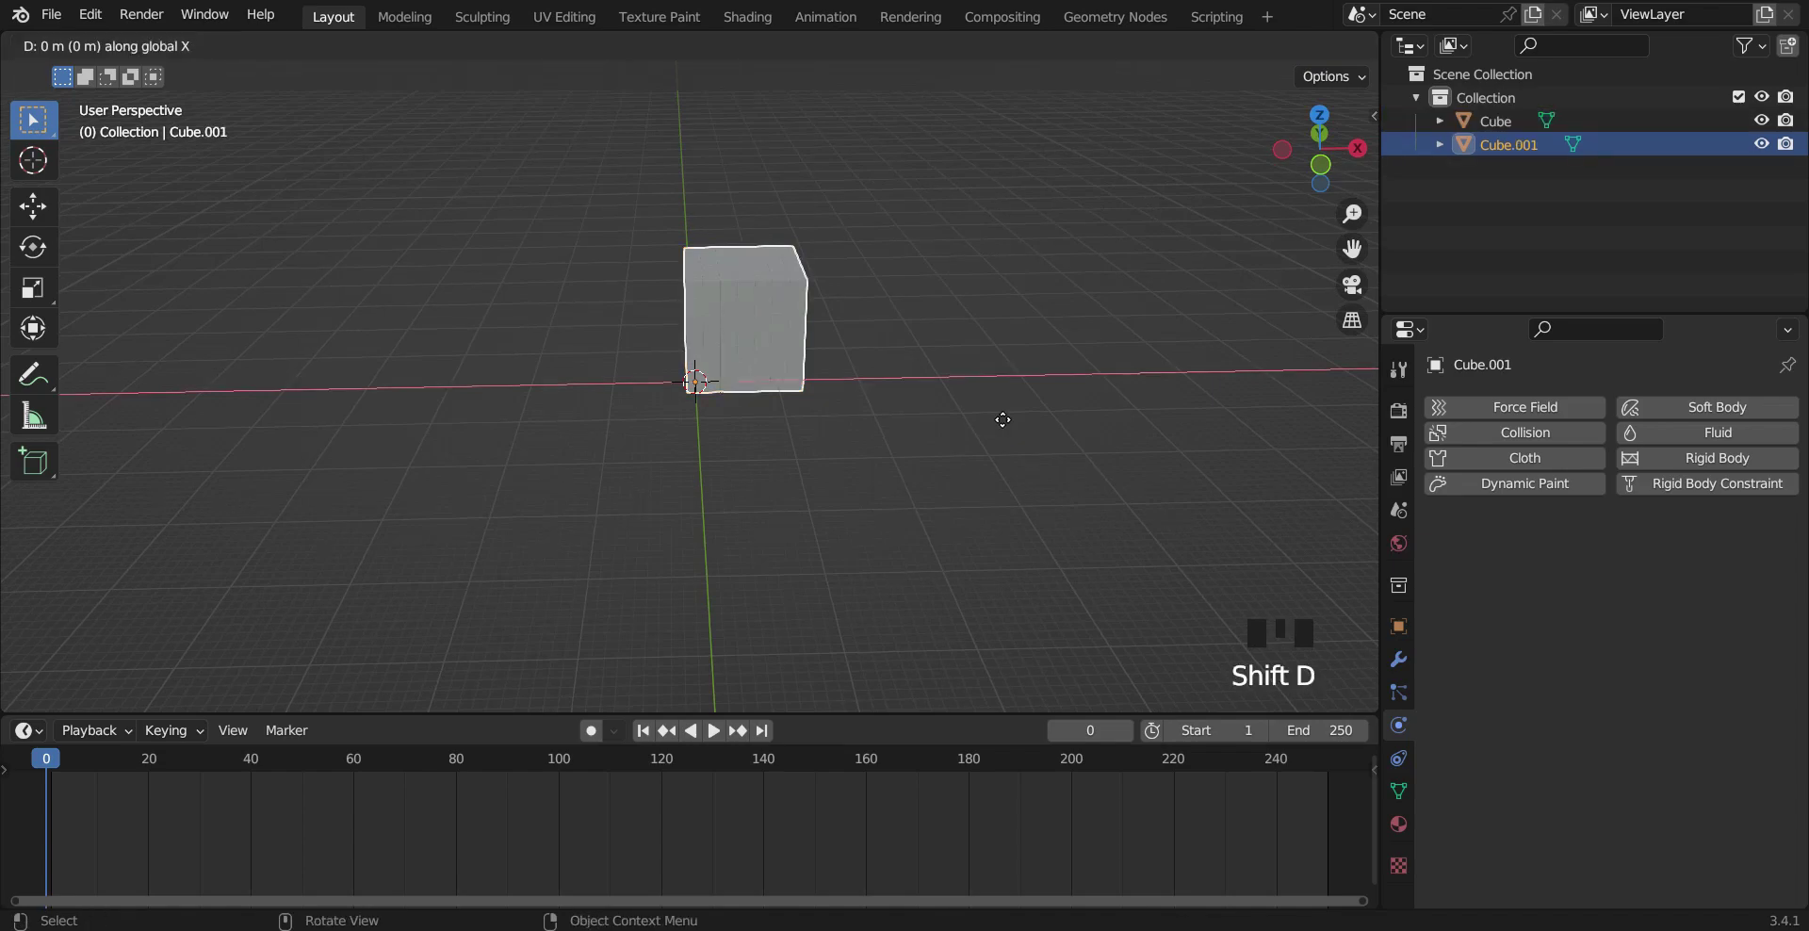
left_click(267, 427)
scroll(716, 376, "down", 2)
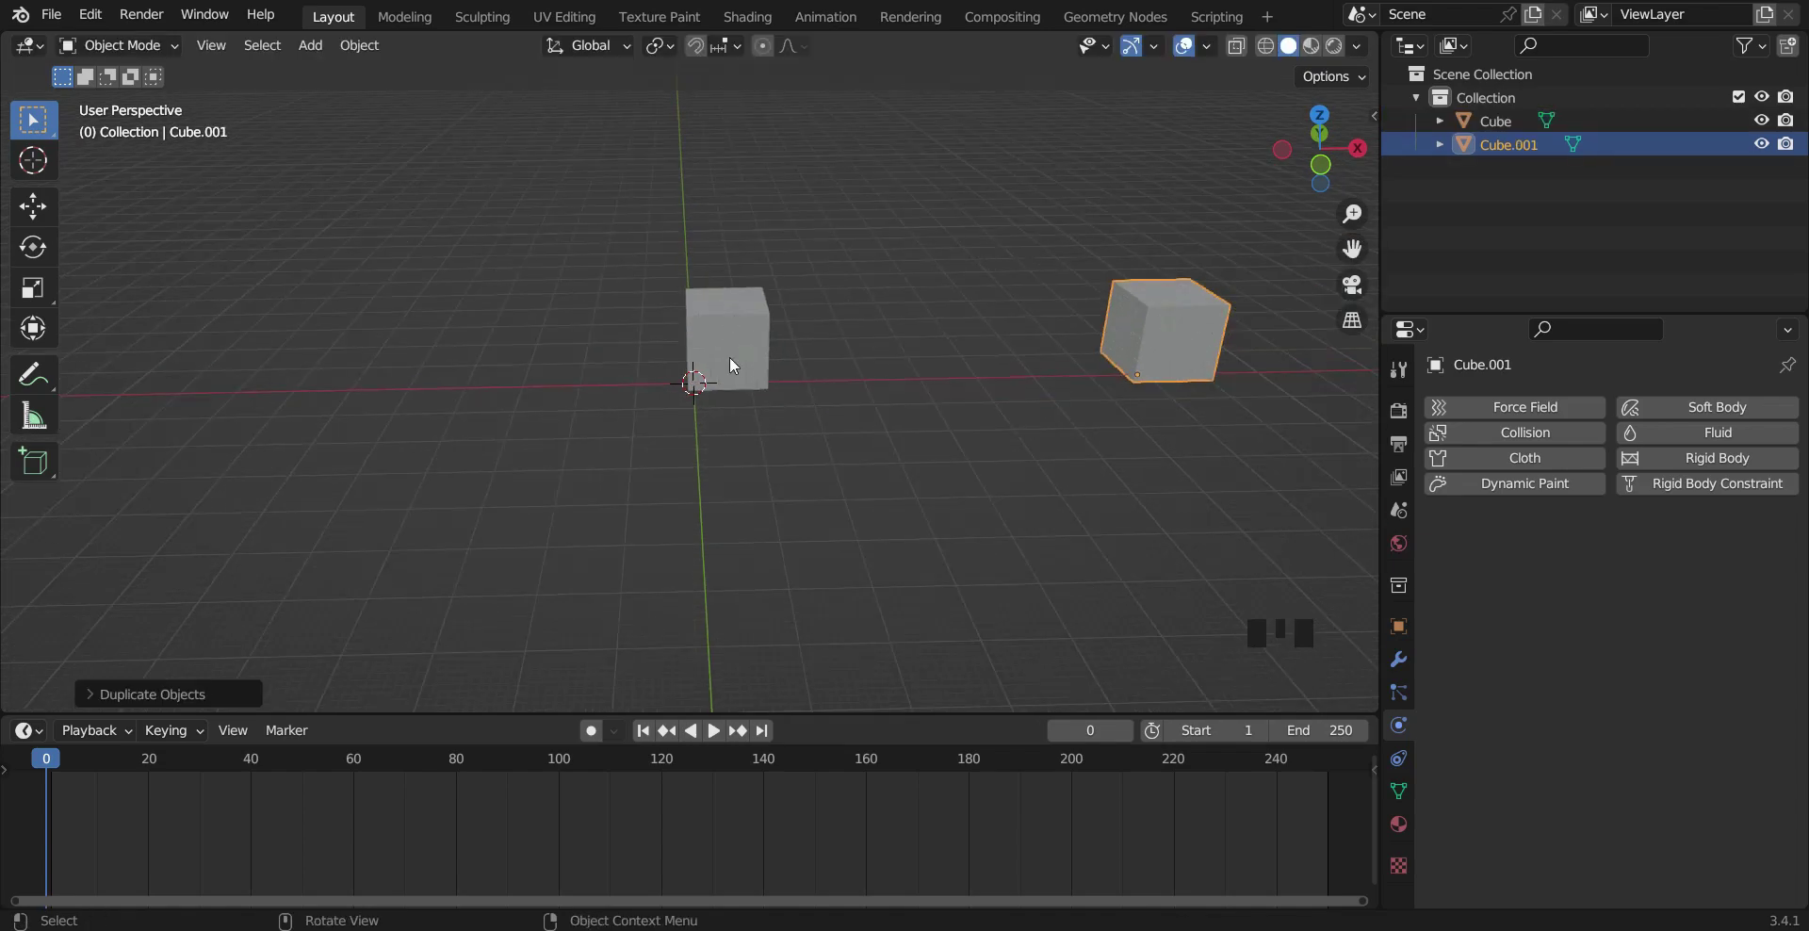
Step: Add Rigid Body physics to the original cube block at the origin and test-play the simulation, cancelling back to frame 0
left_click(730, 358)
middle_click_drag(863, 426, 816, 421)
scroll(901, 428, "up", 3)
scroll(902, 427, "up", 1)
left_click(1713, 458)
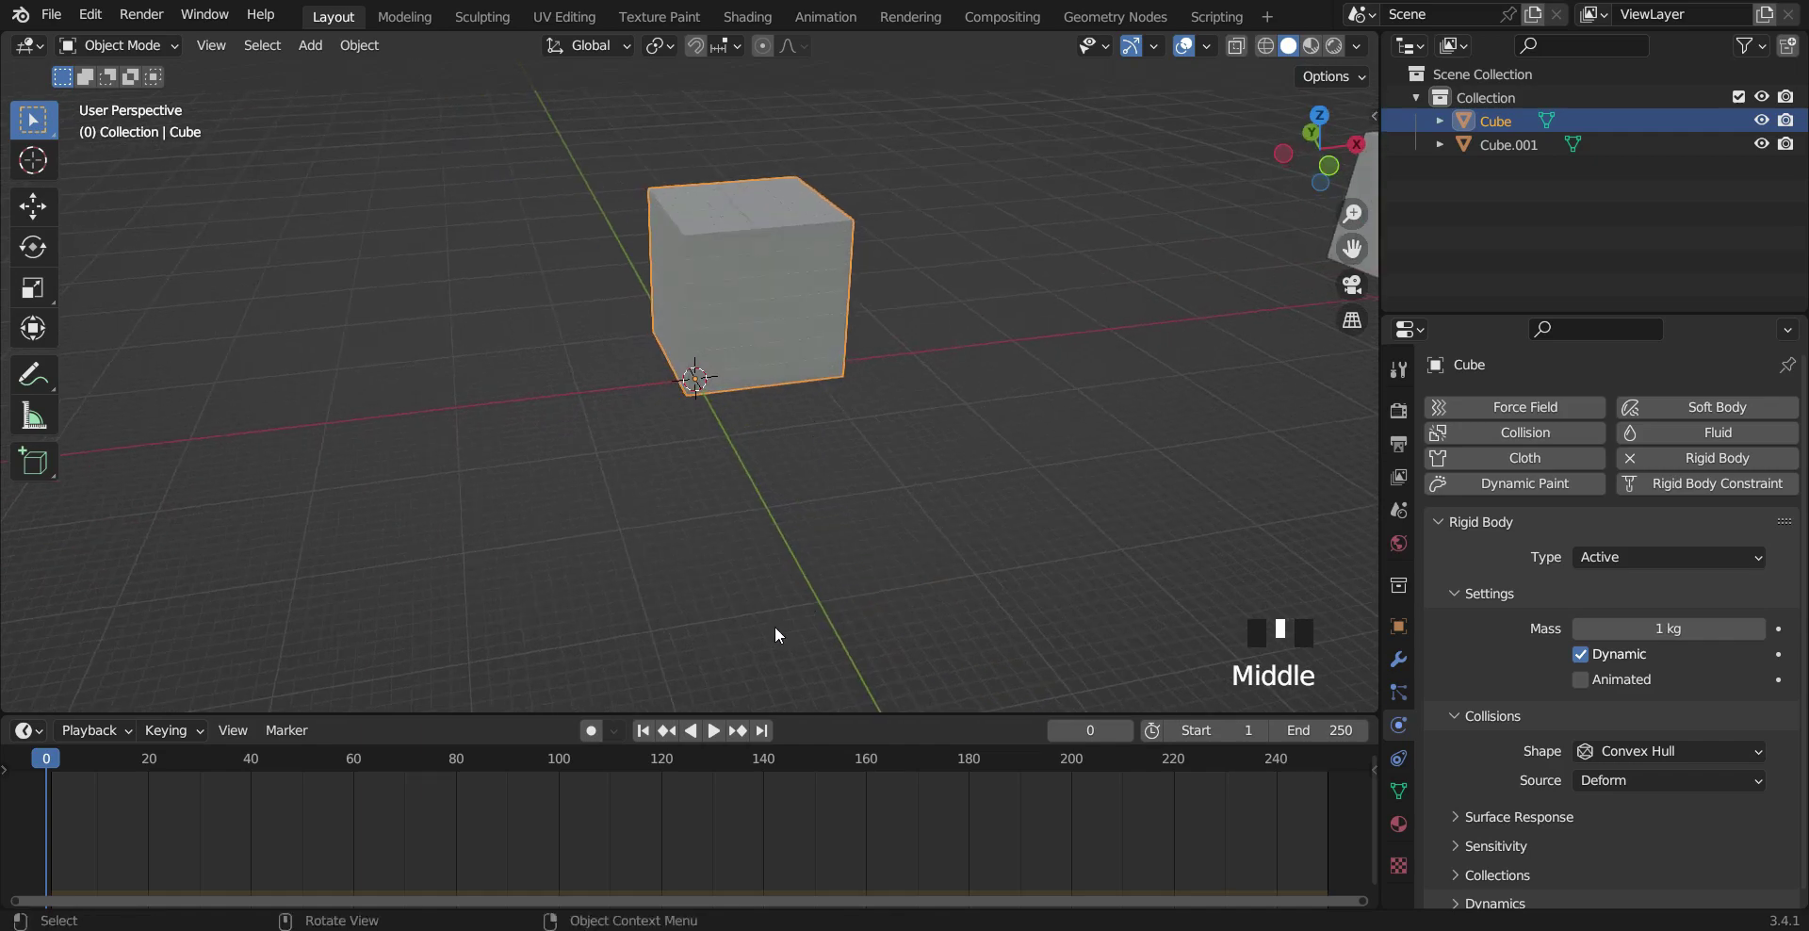
left_click(713, 731)
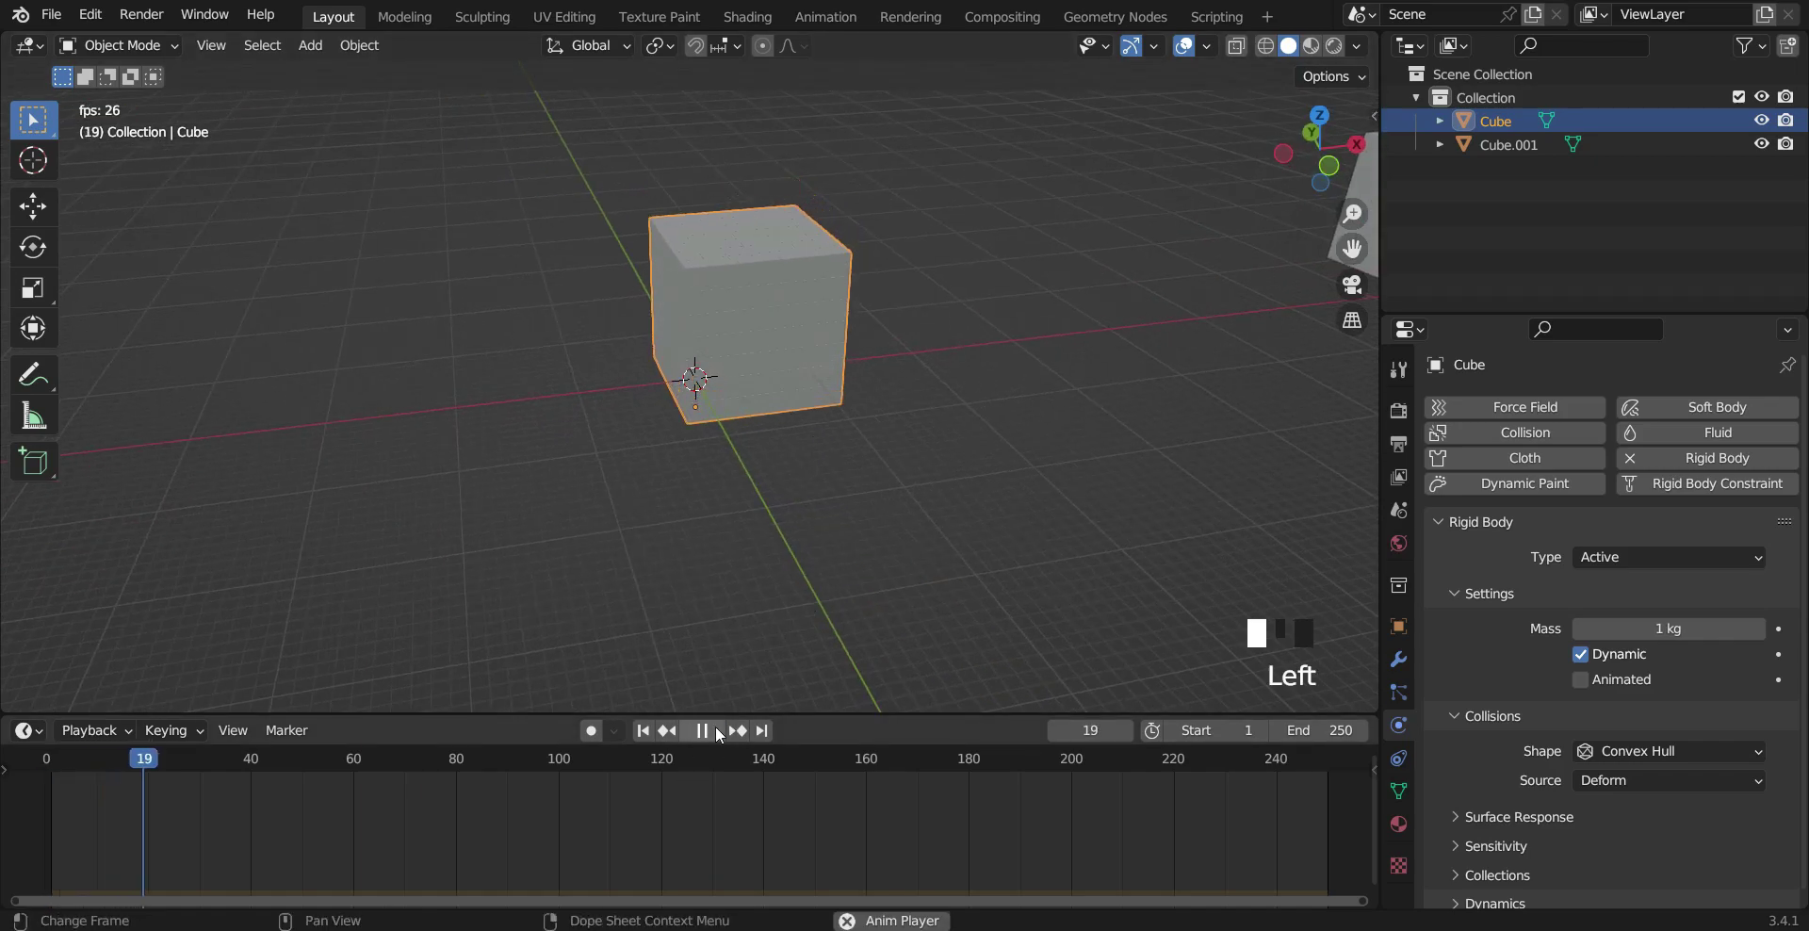
key("Escape")
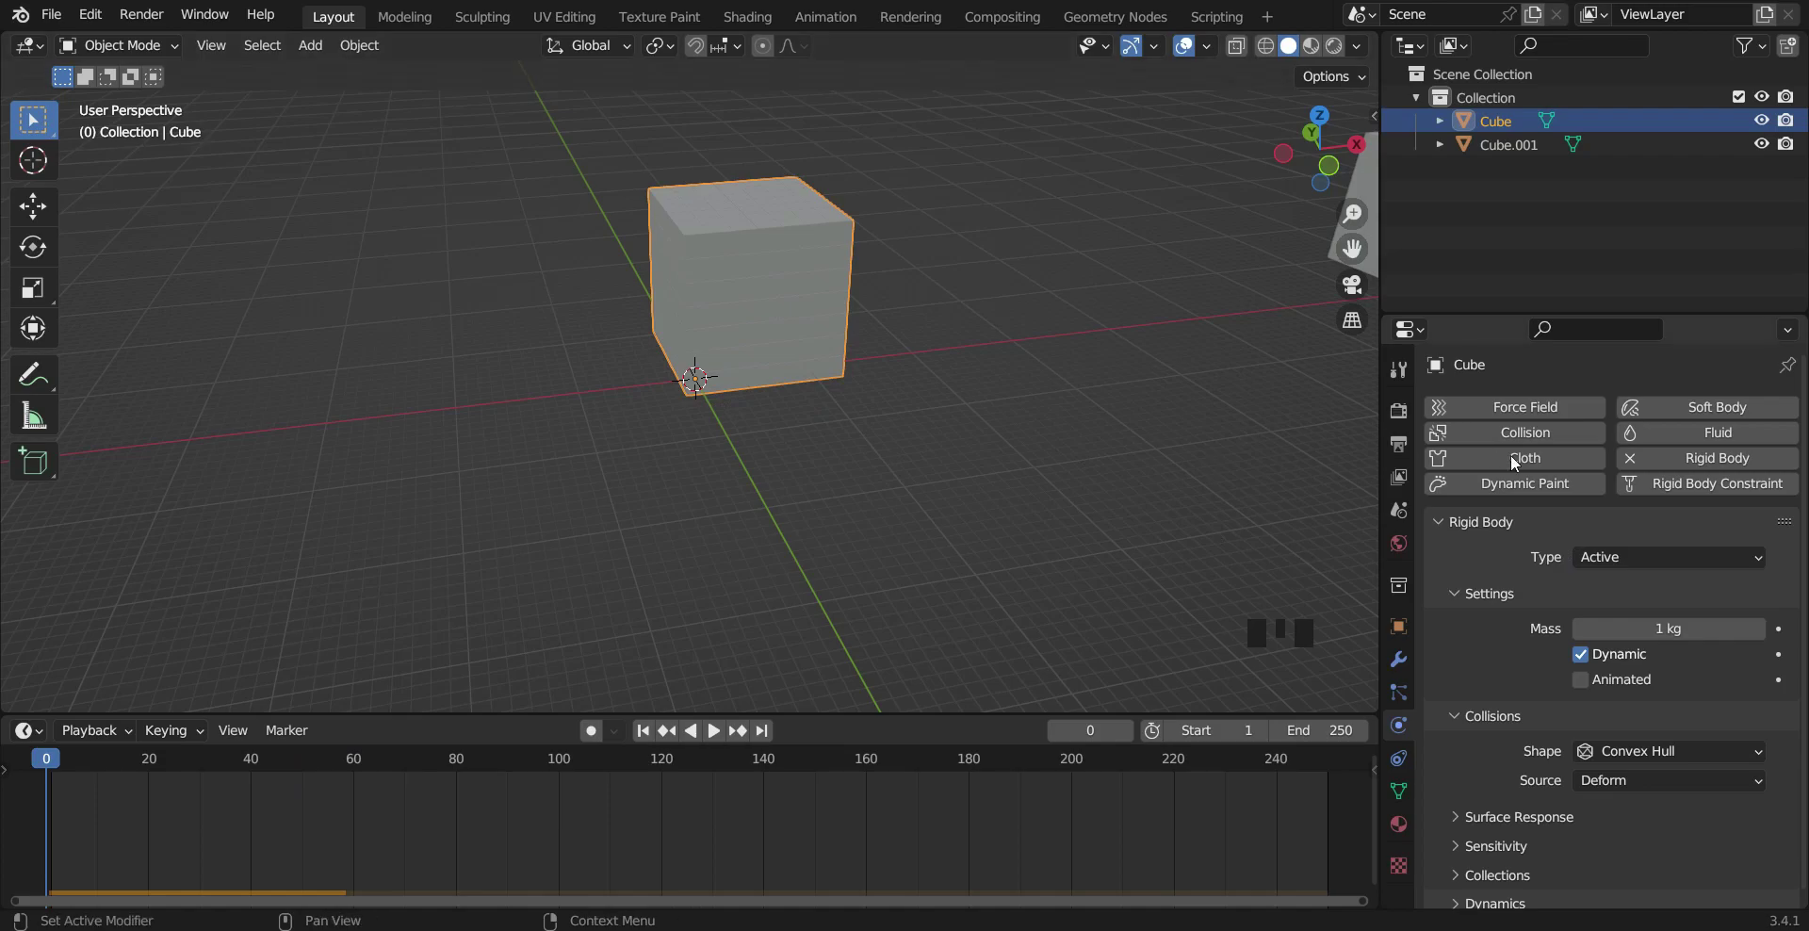
Step: Set the original block's rigid body type to Passive
left_click(1607, 556)
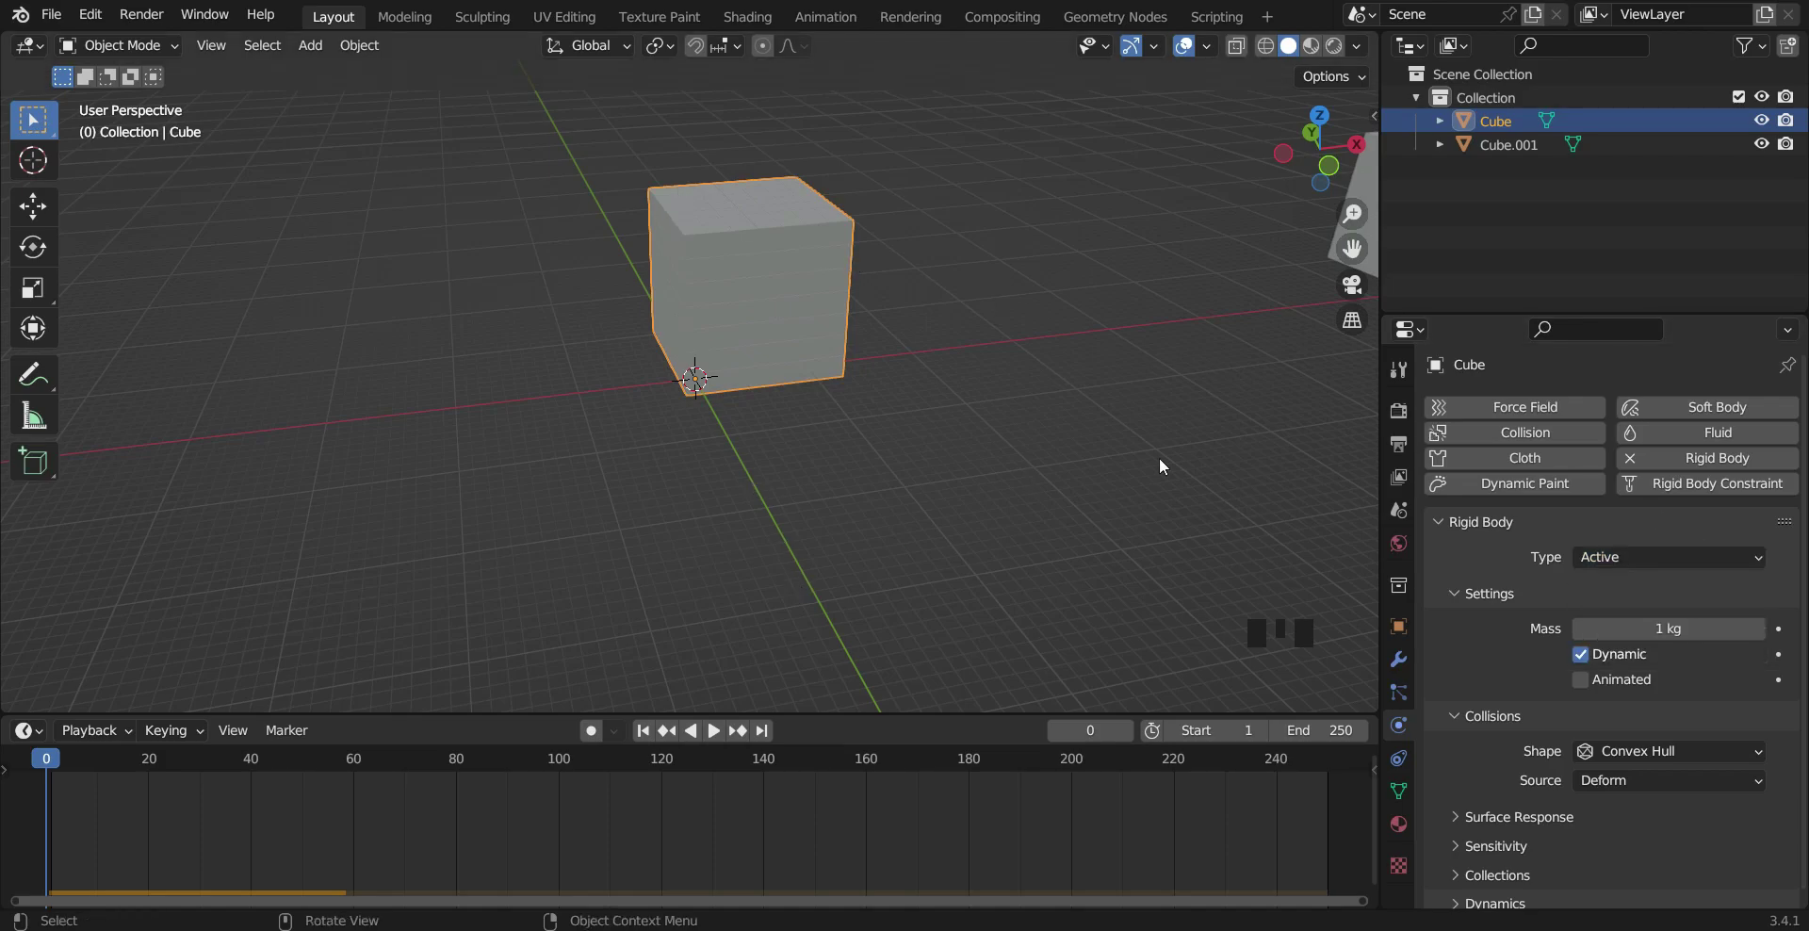
left_click(1667, 556)
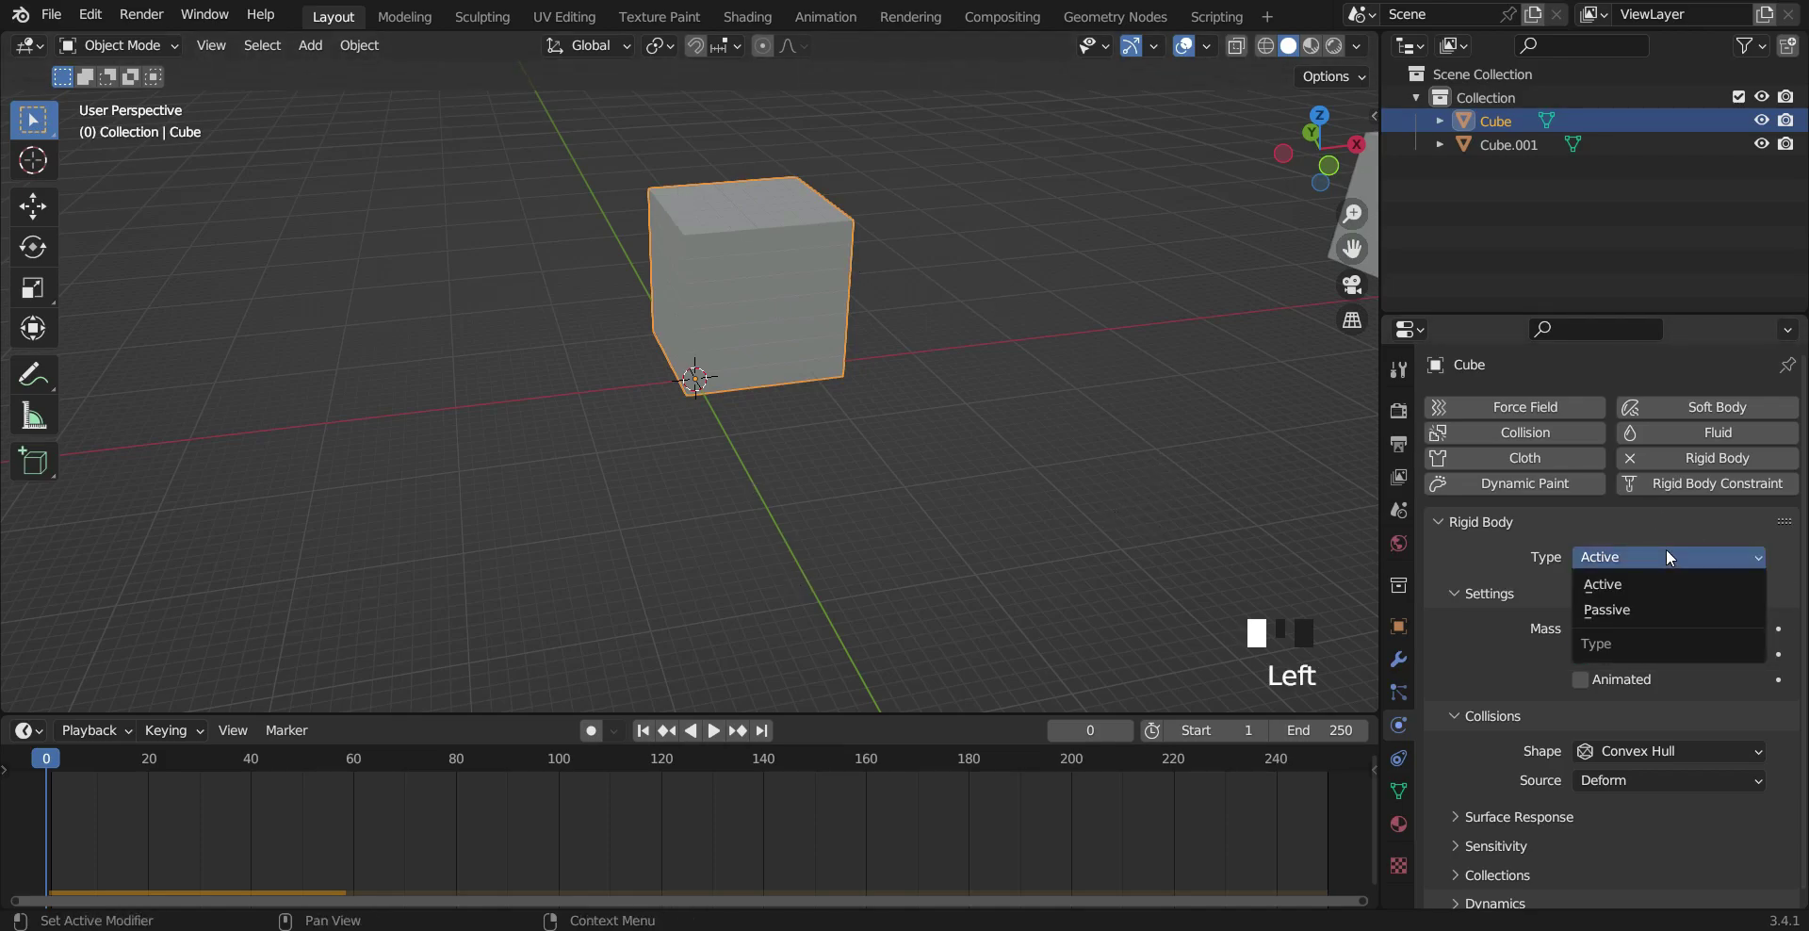
left_click(1626, 610)
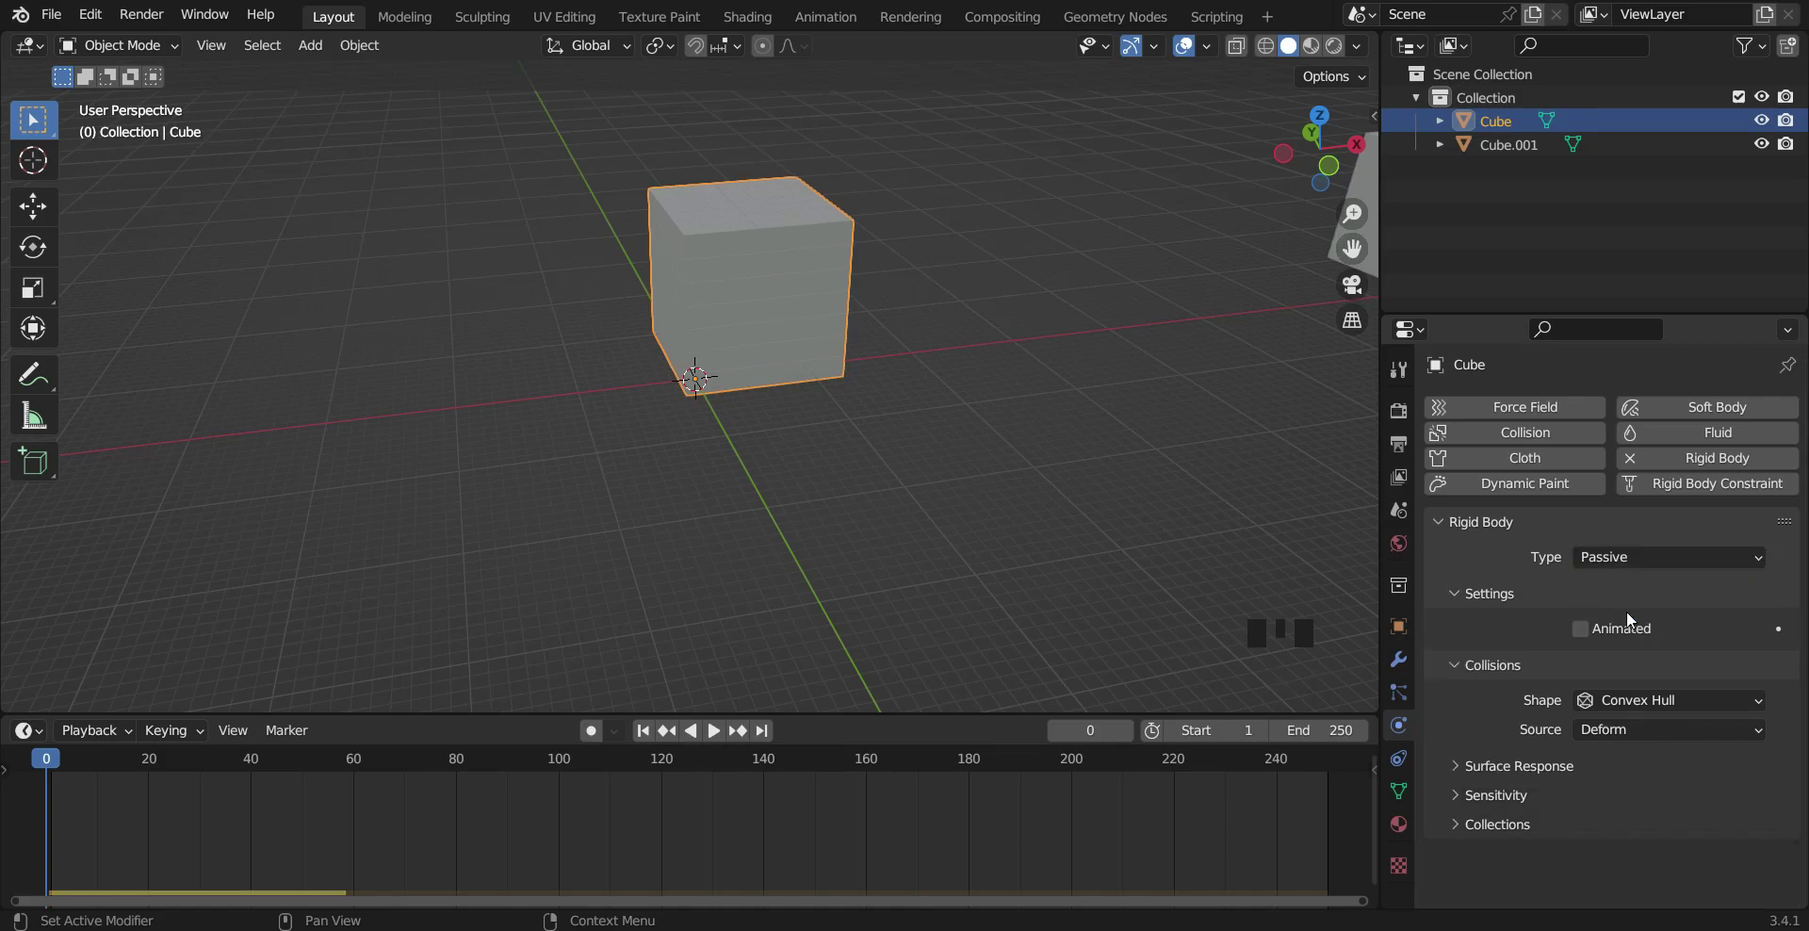
Step: Test-play the passive block, return to frame 0 and set its rigid body type to Active
left_click(713, 730)
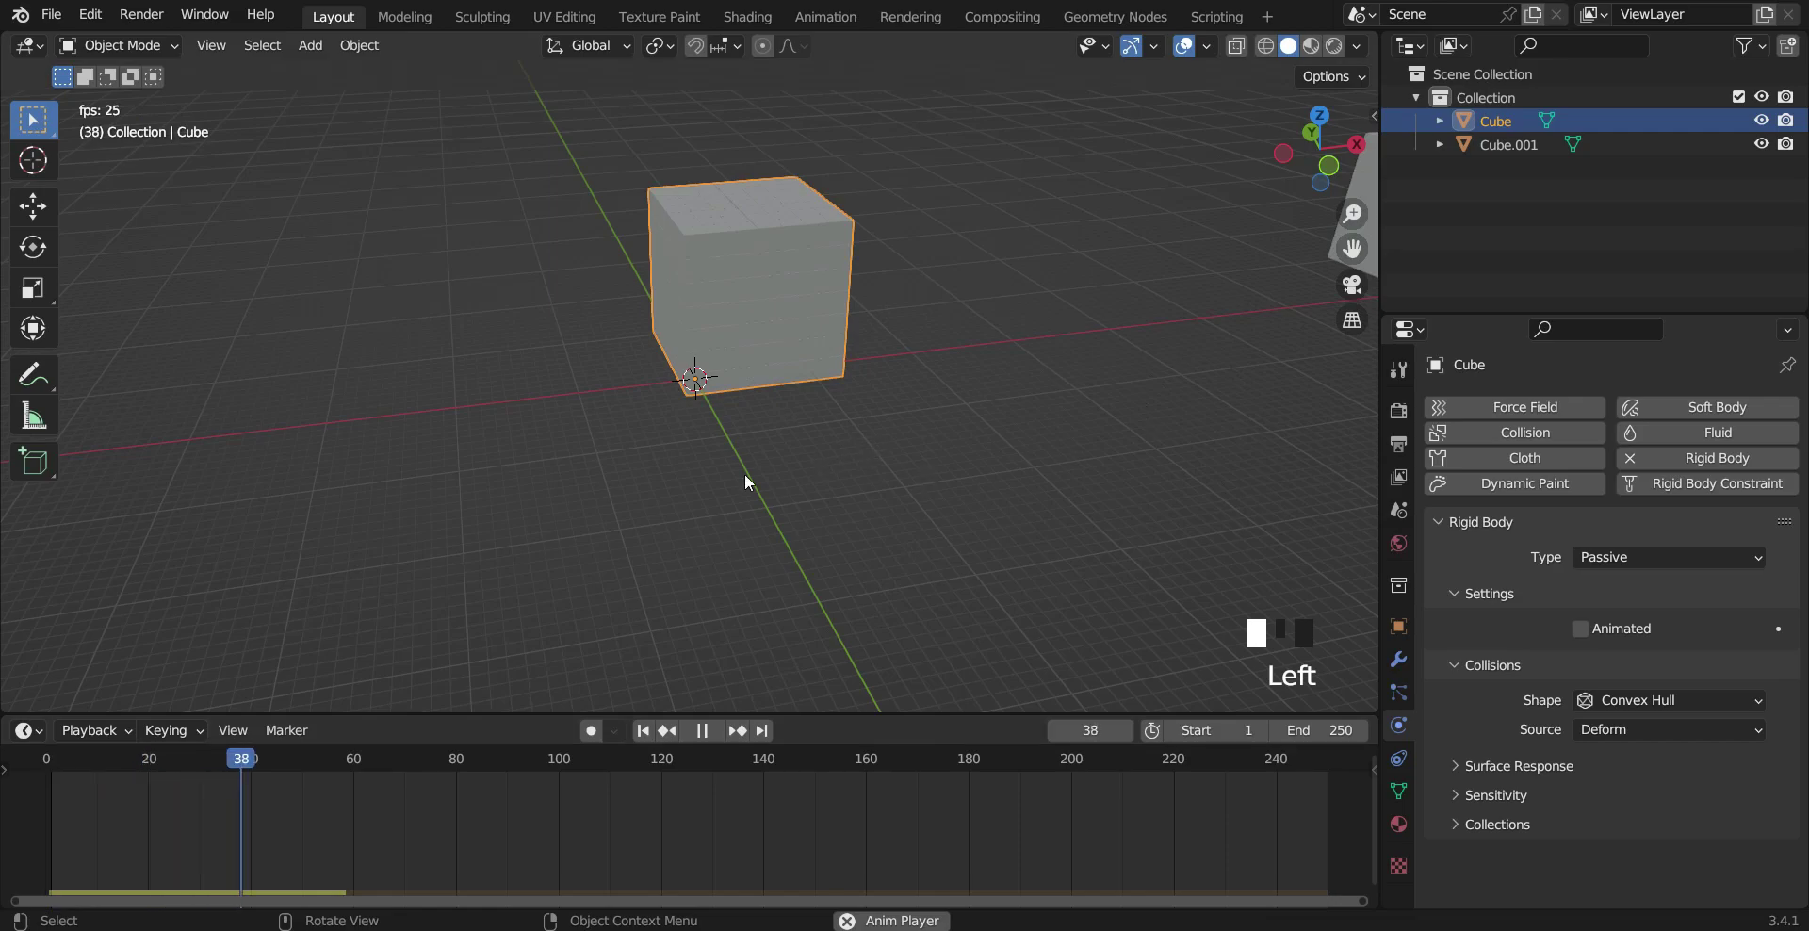
left_click(702, 730)
left_click_drag(396, 761, 28, 793)
left_click(1700, 557)
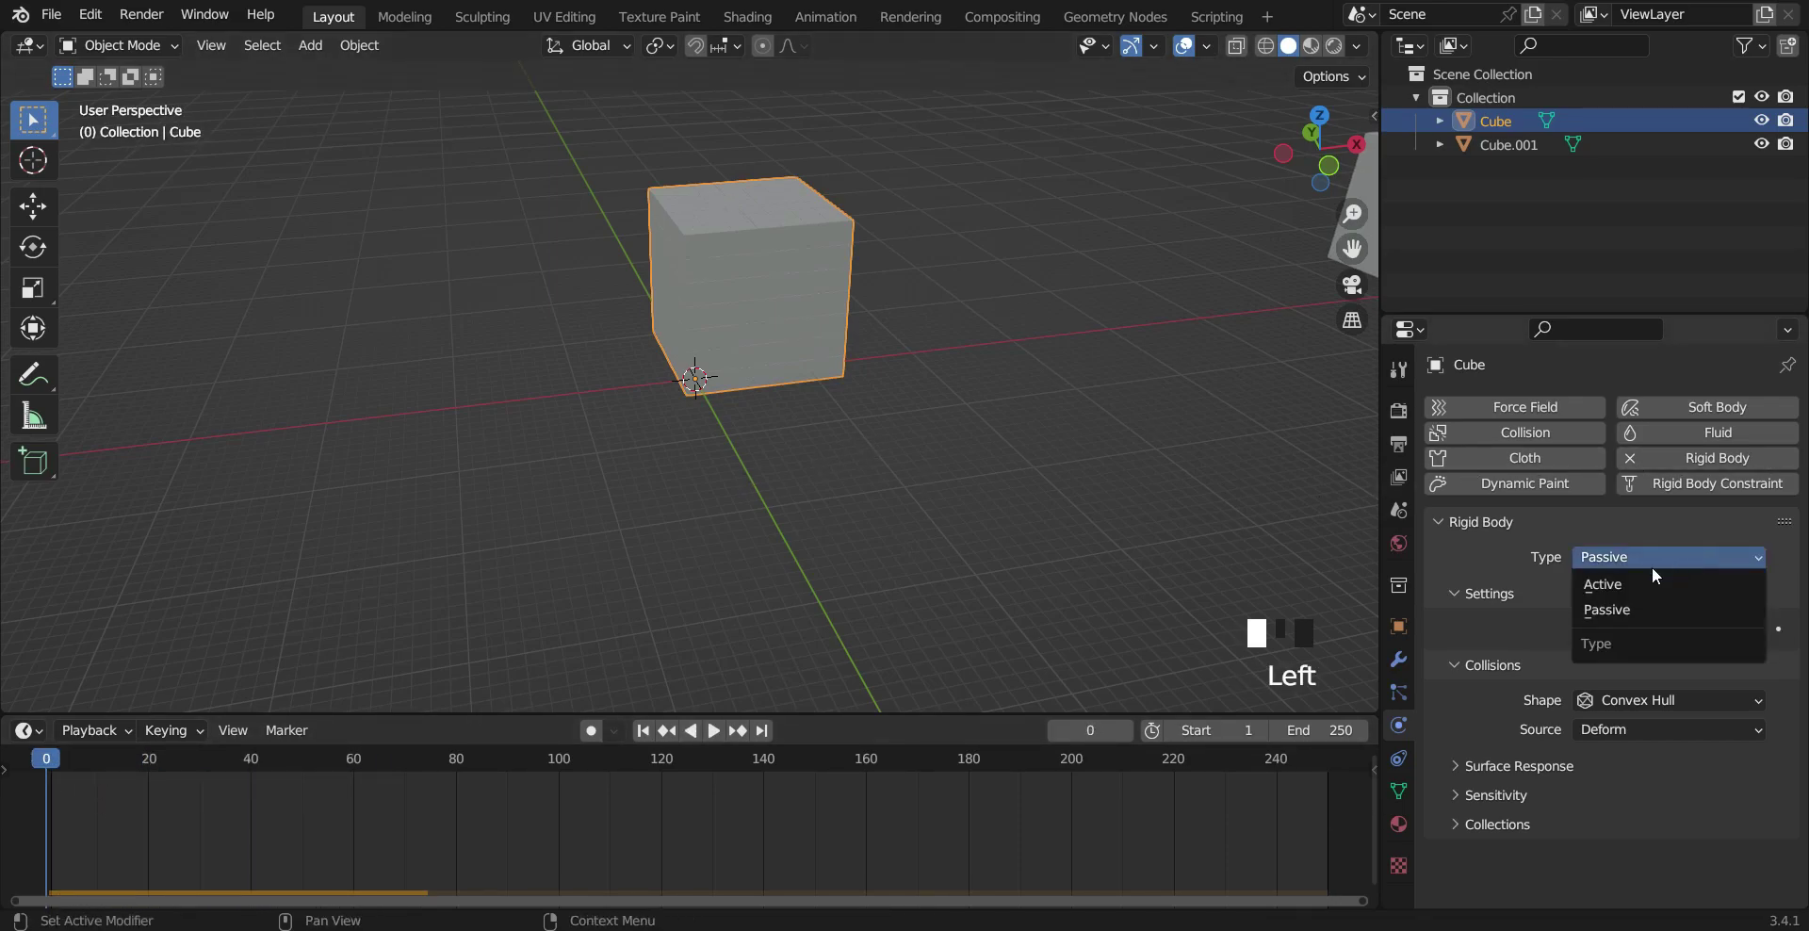
left_click(1634, 583)
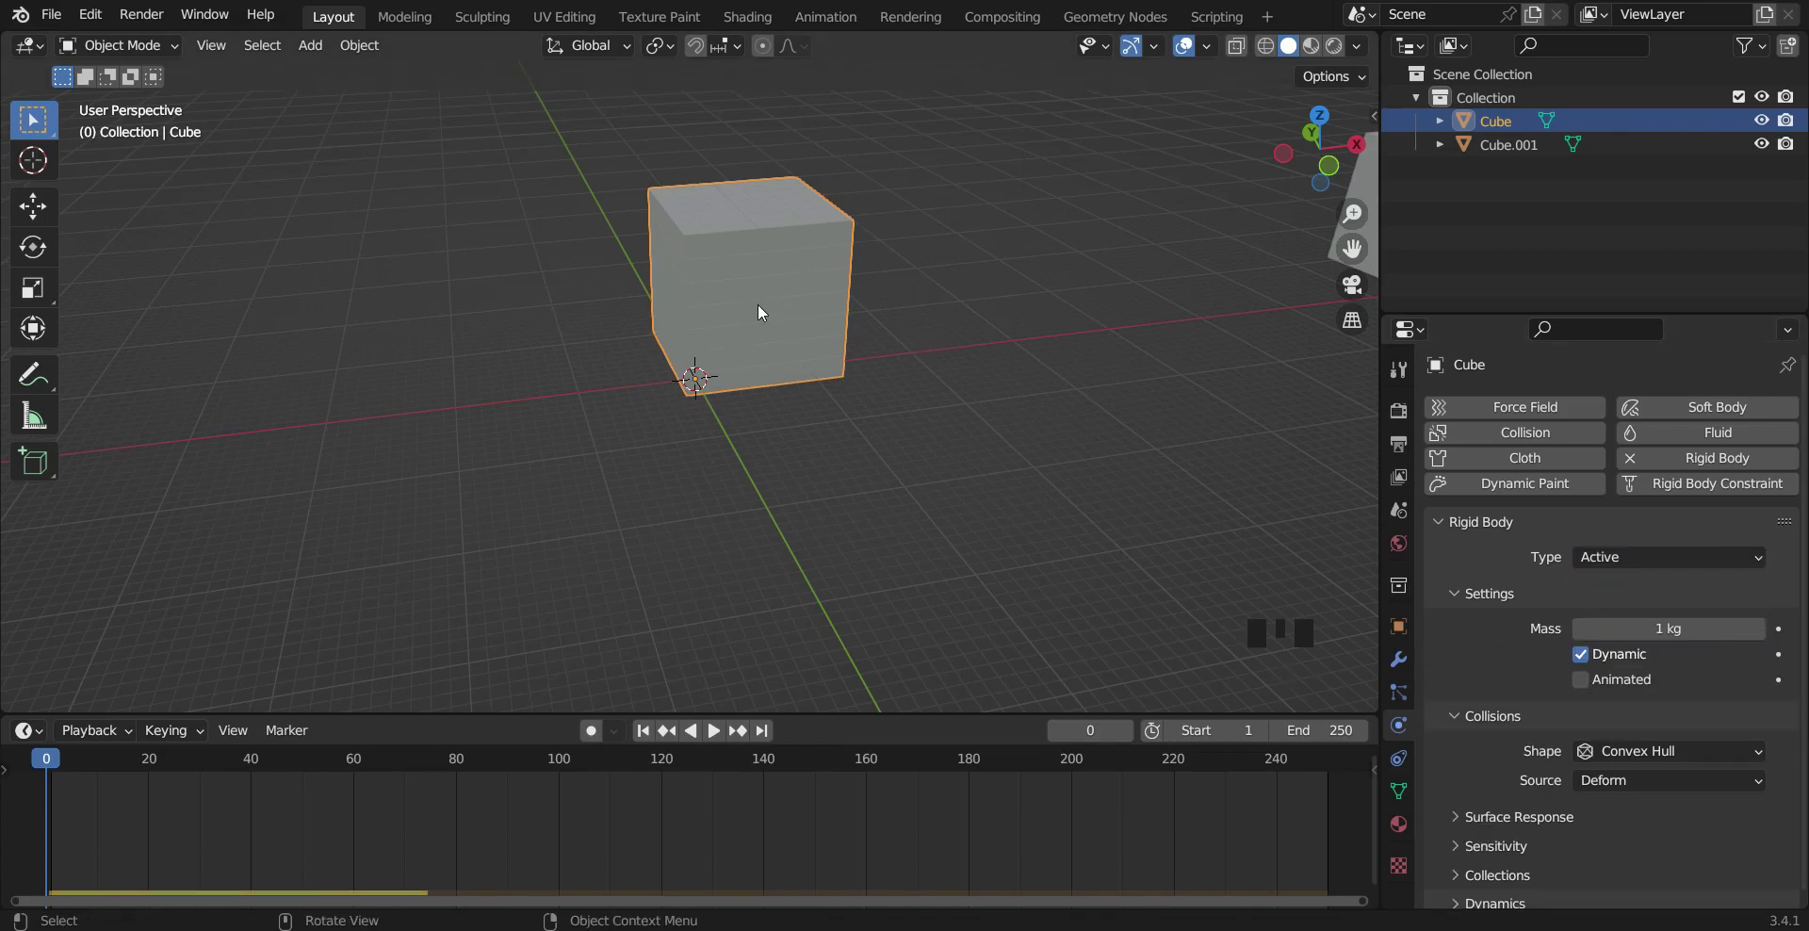
Step: Separate the original block's mesh by loose parts in Edit Mode and return to Object Mode
key("Tab")
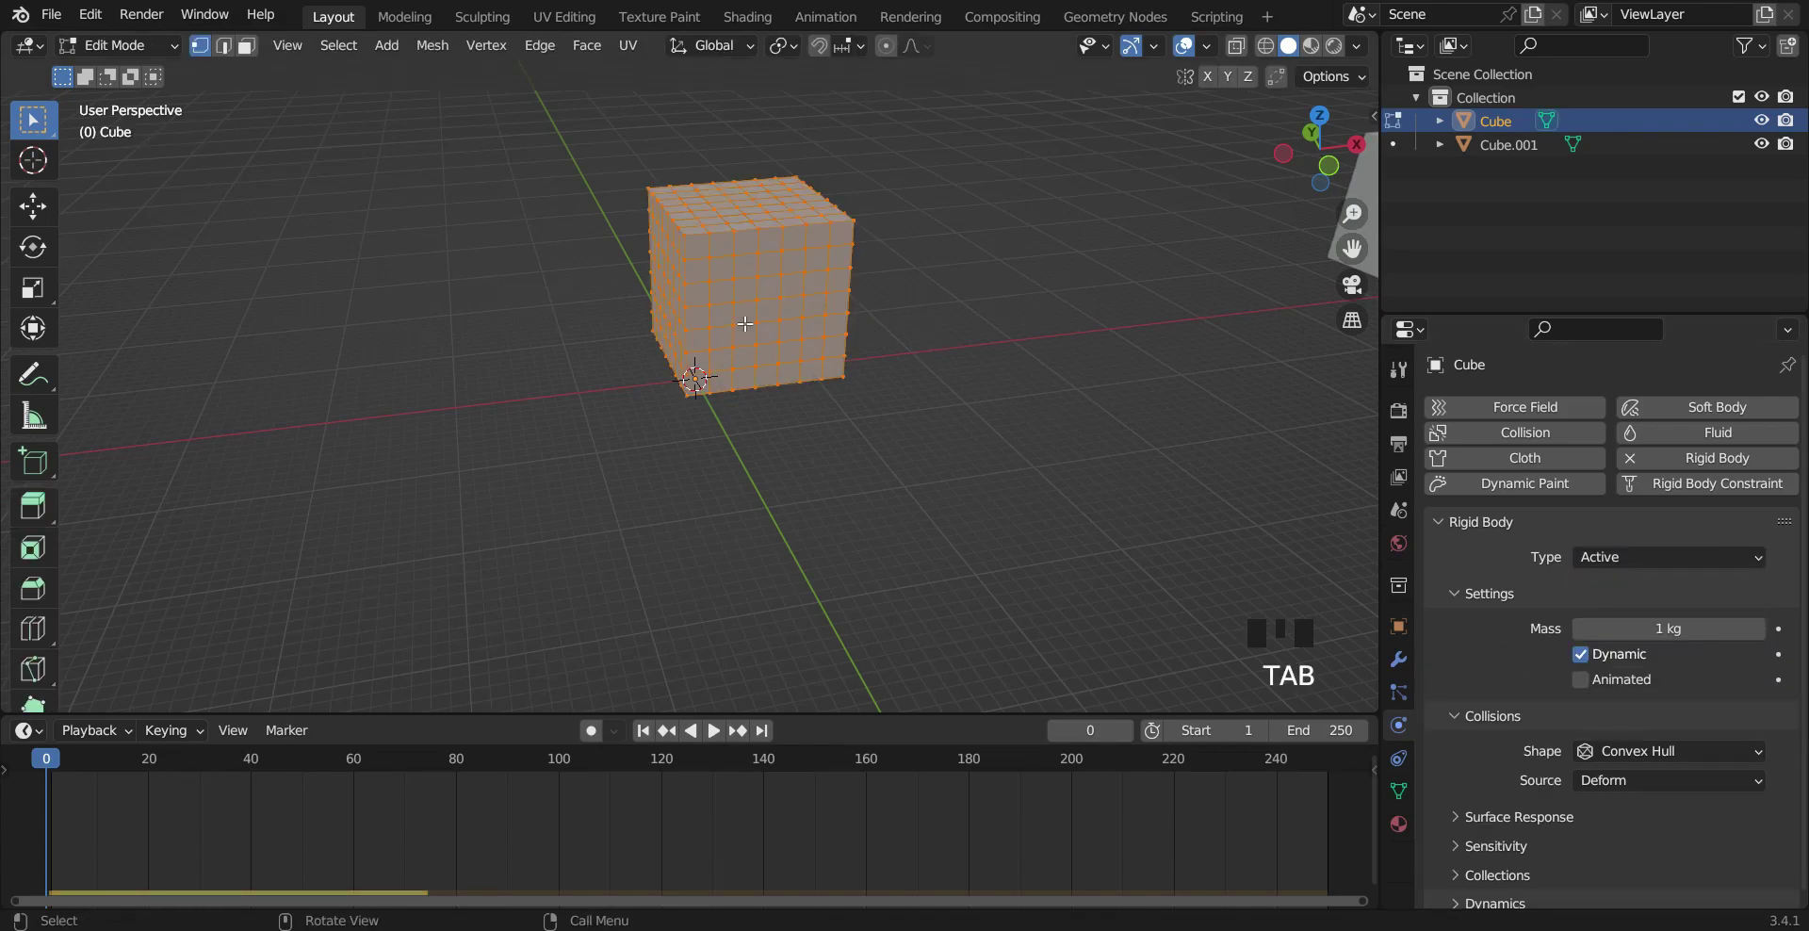
middle_click_drag(920, 323, 961, 330)
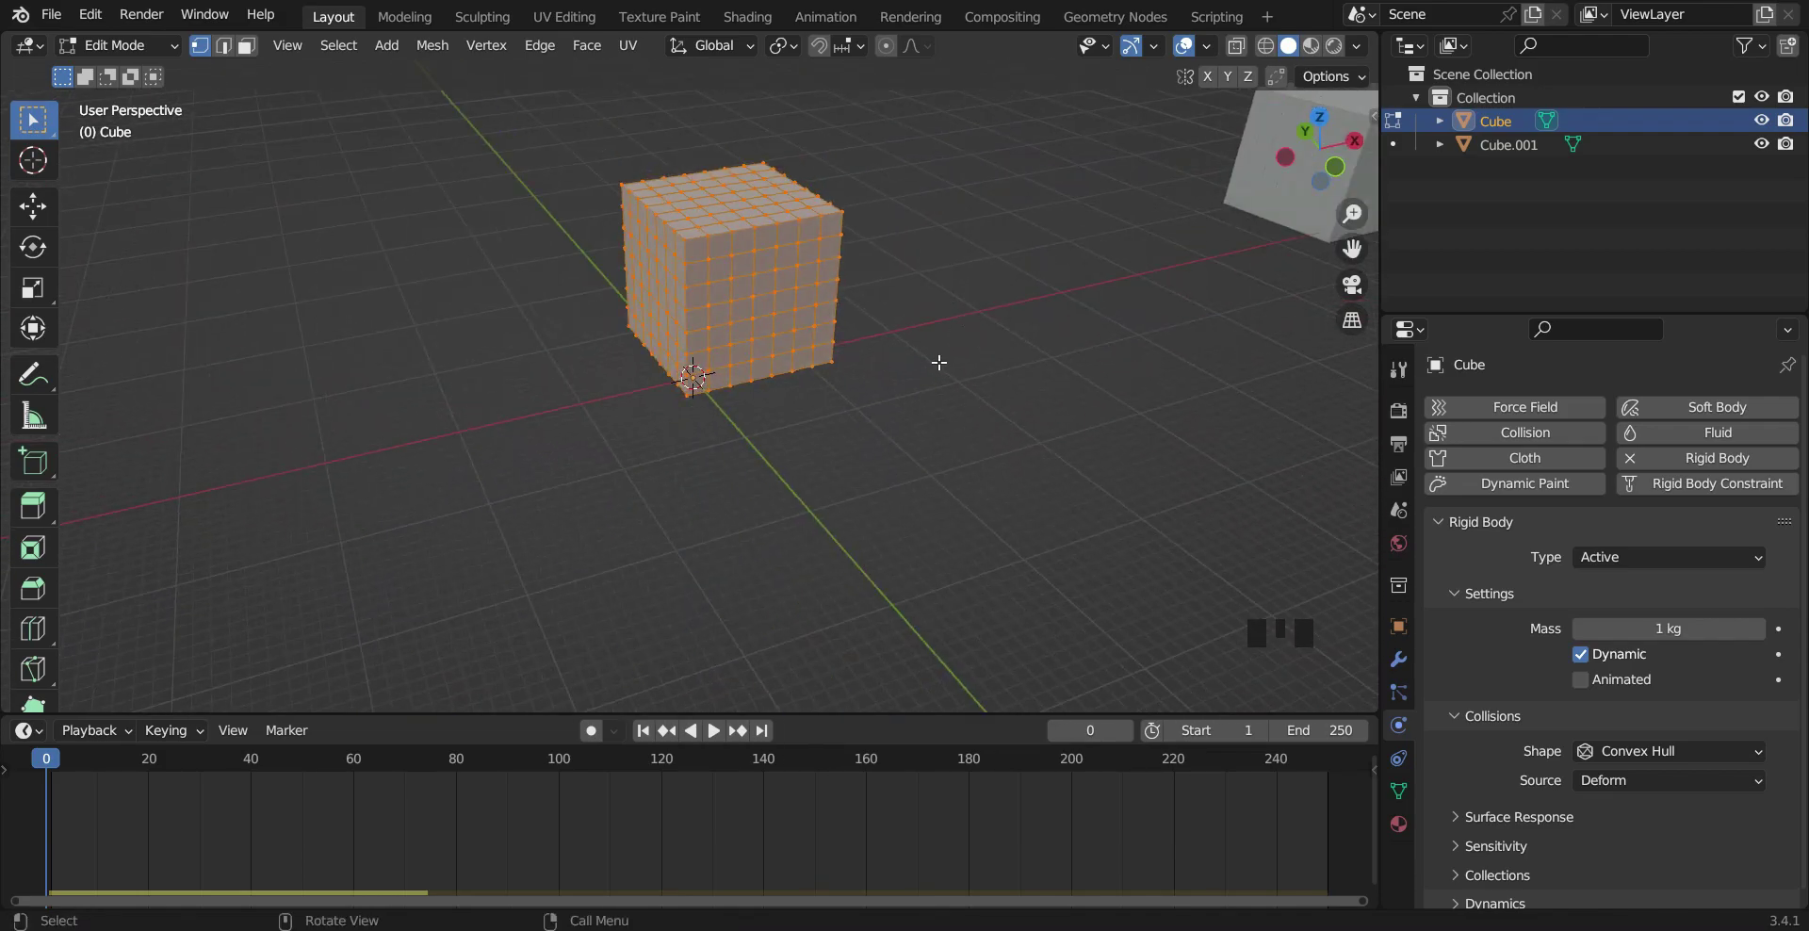
key("p")
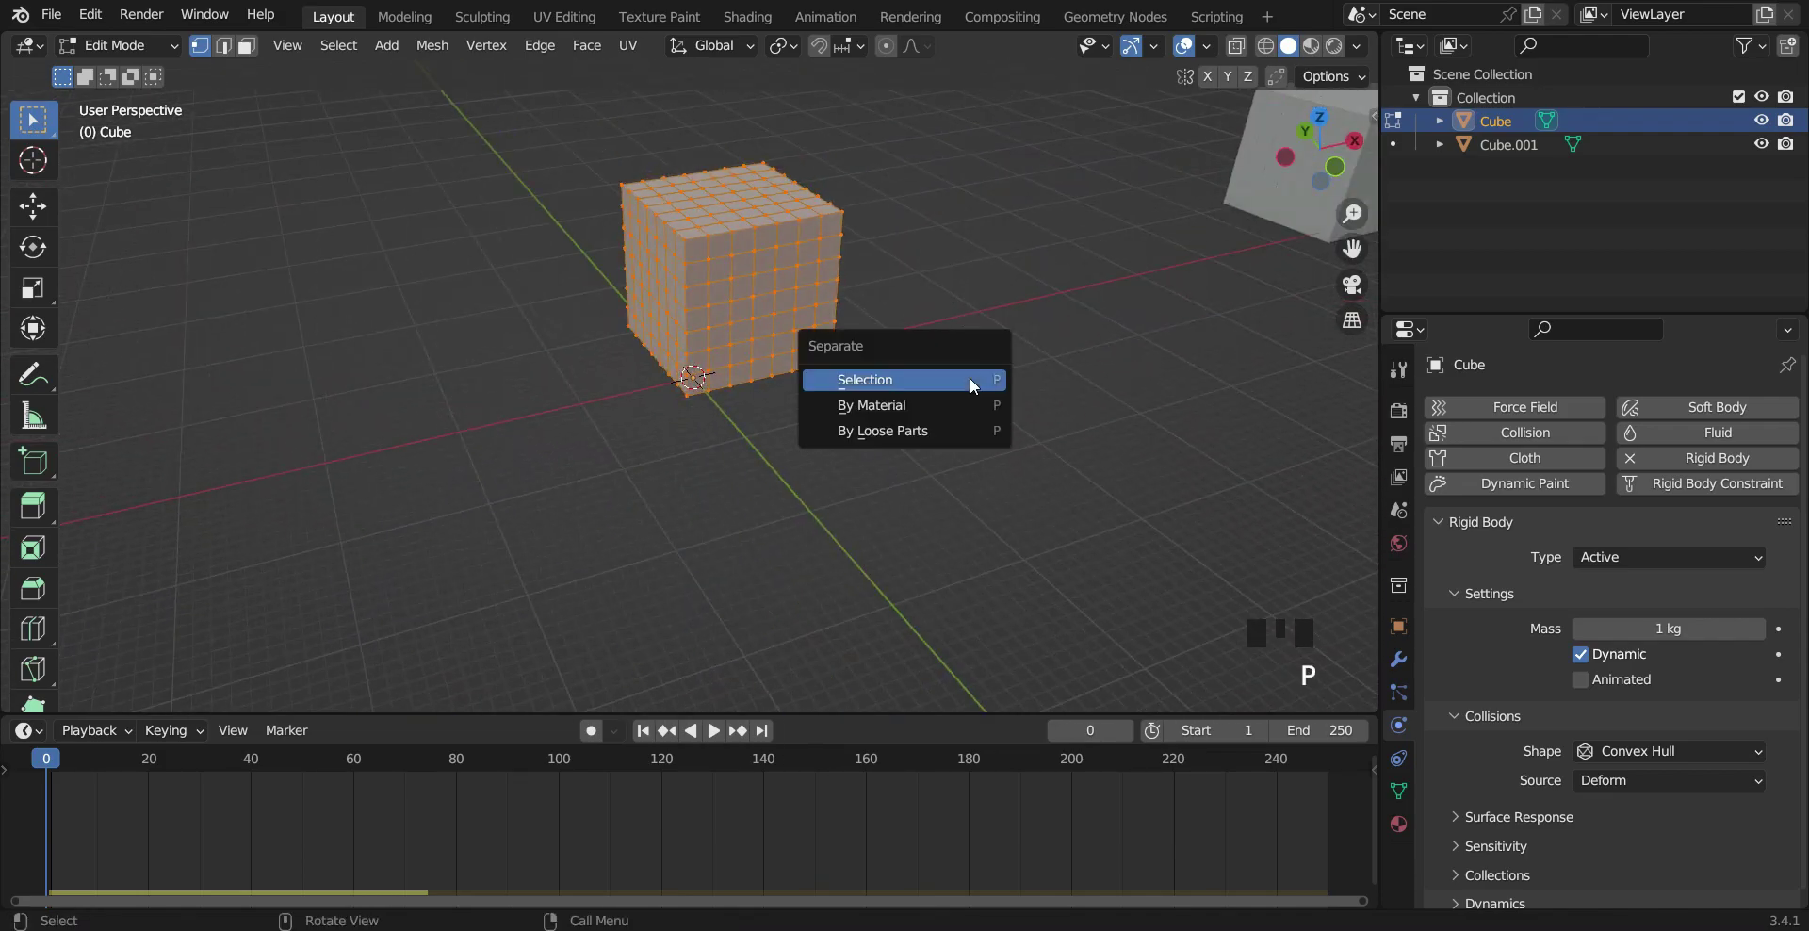
left_click(868, 433)
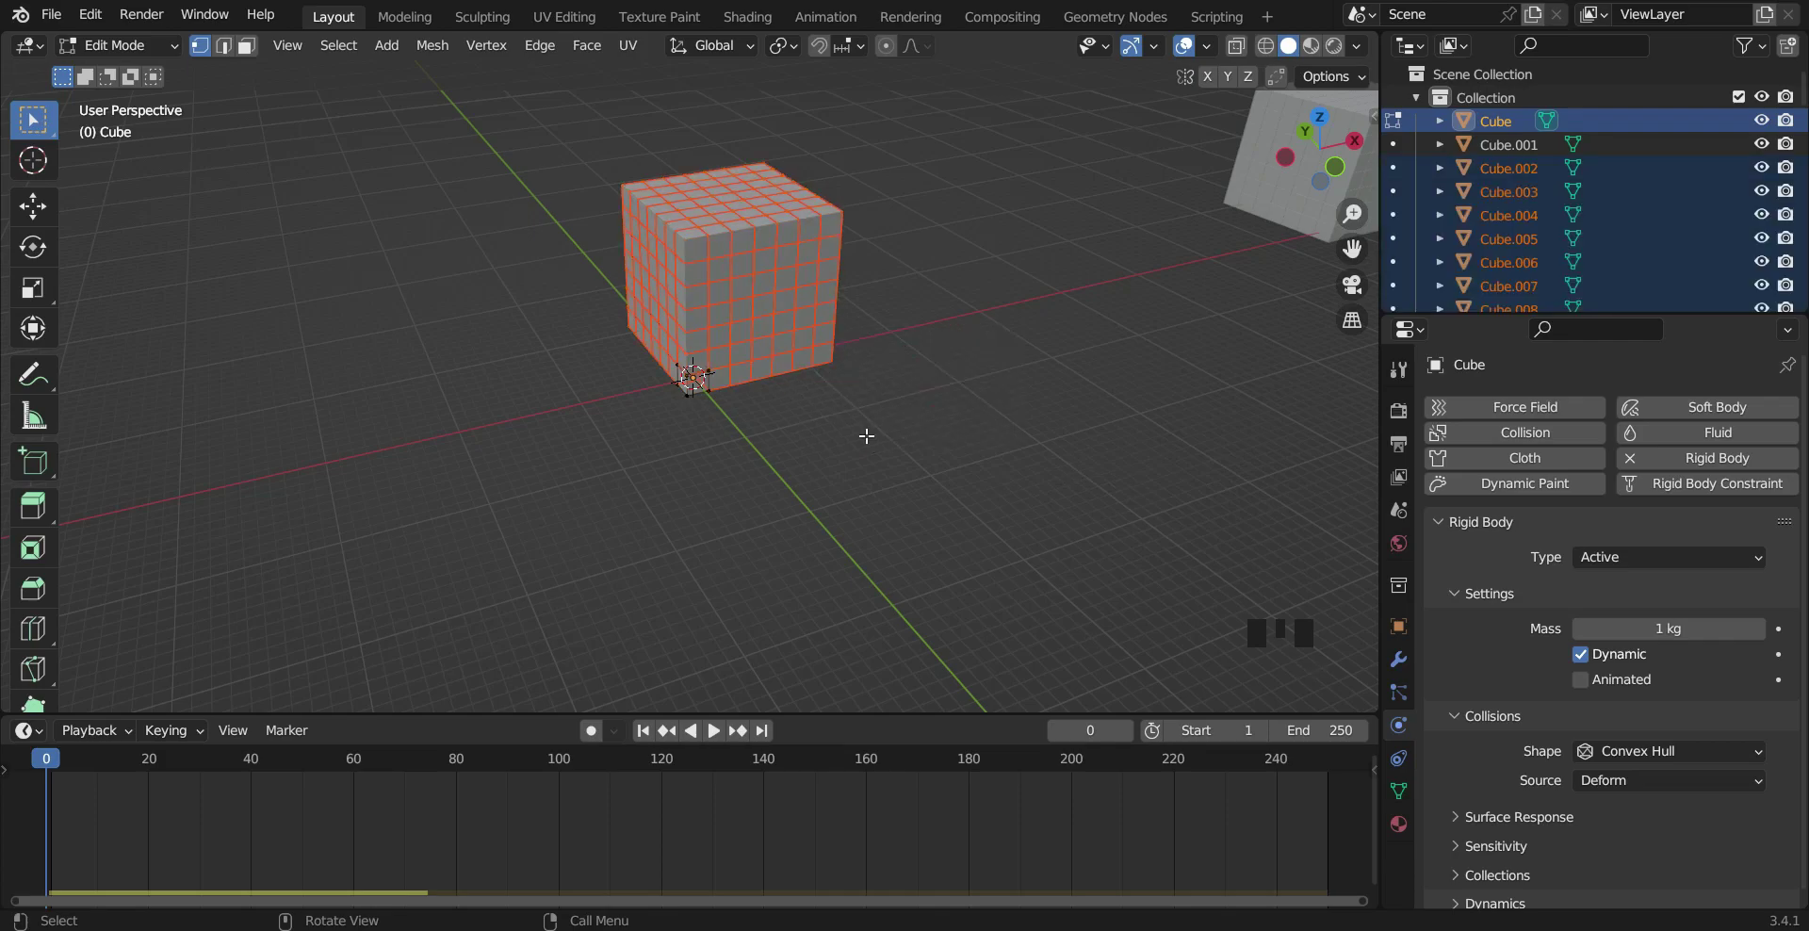
scroll(1565, 195, "down", 5)
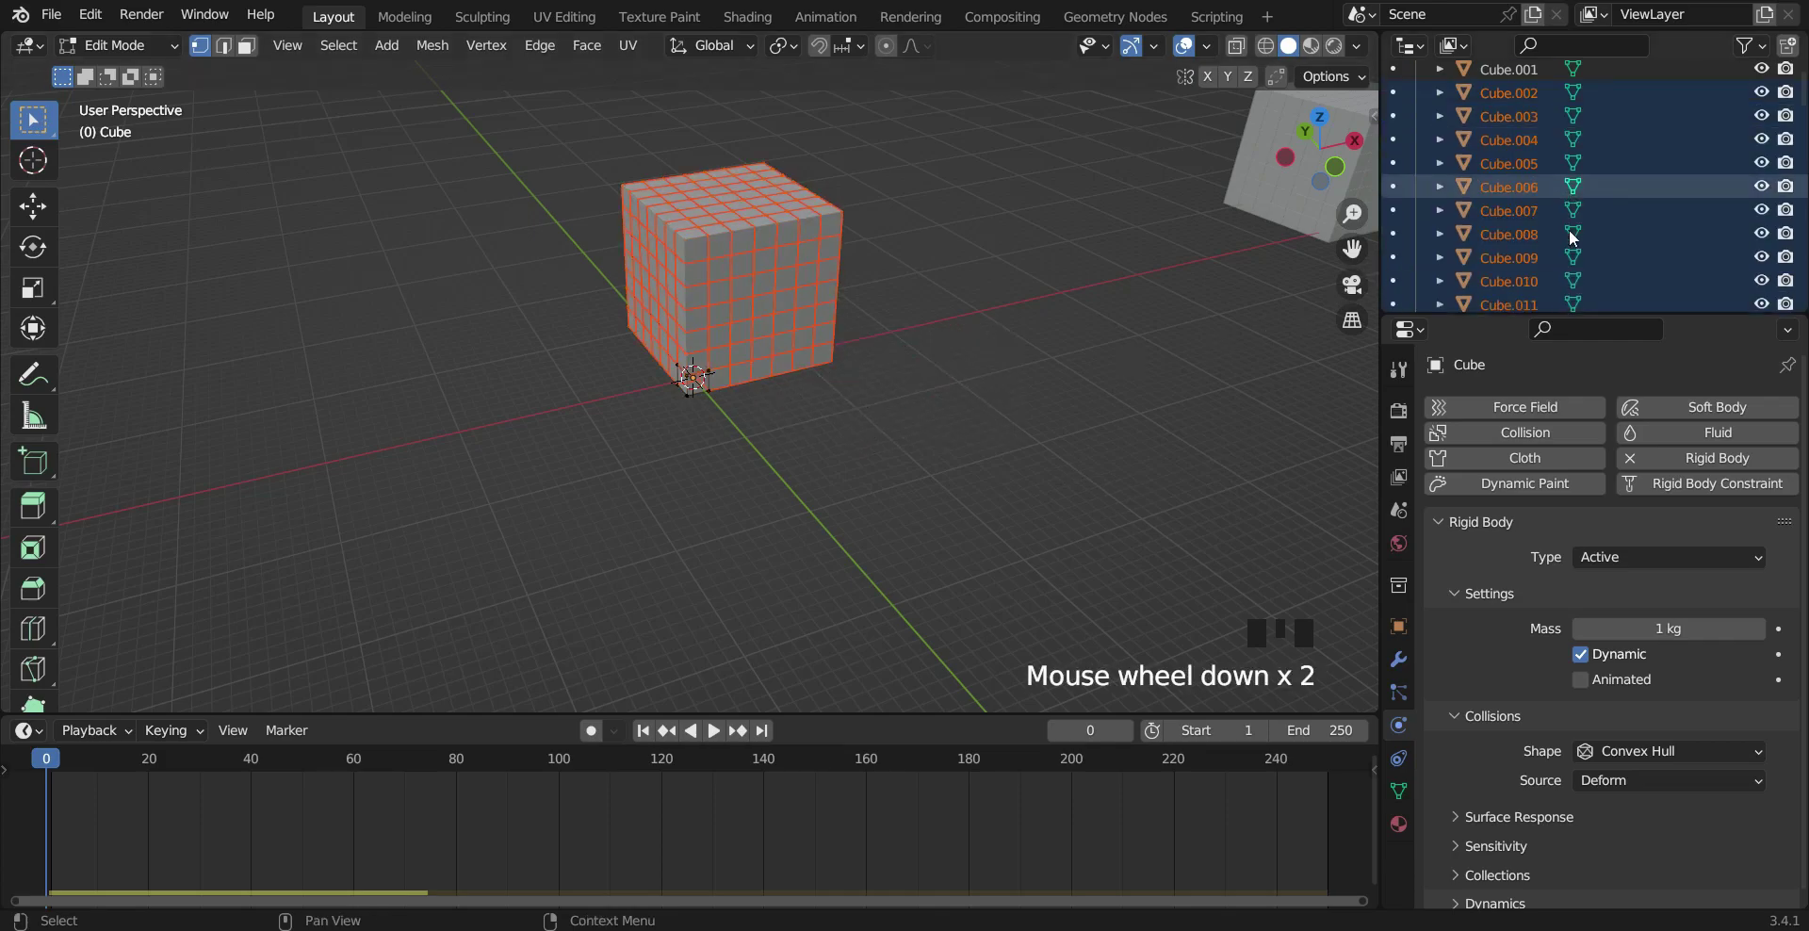
scroll(1470, 226, "up", 5)
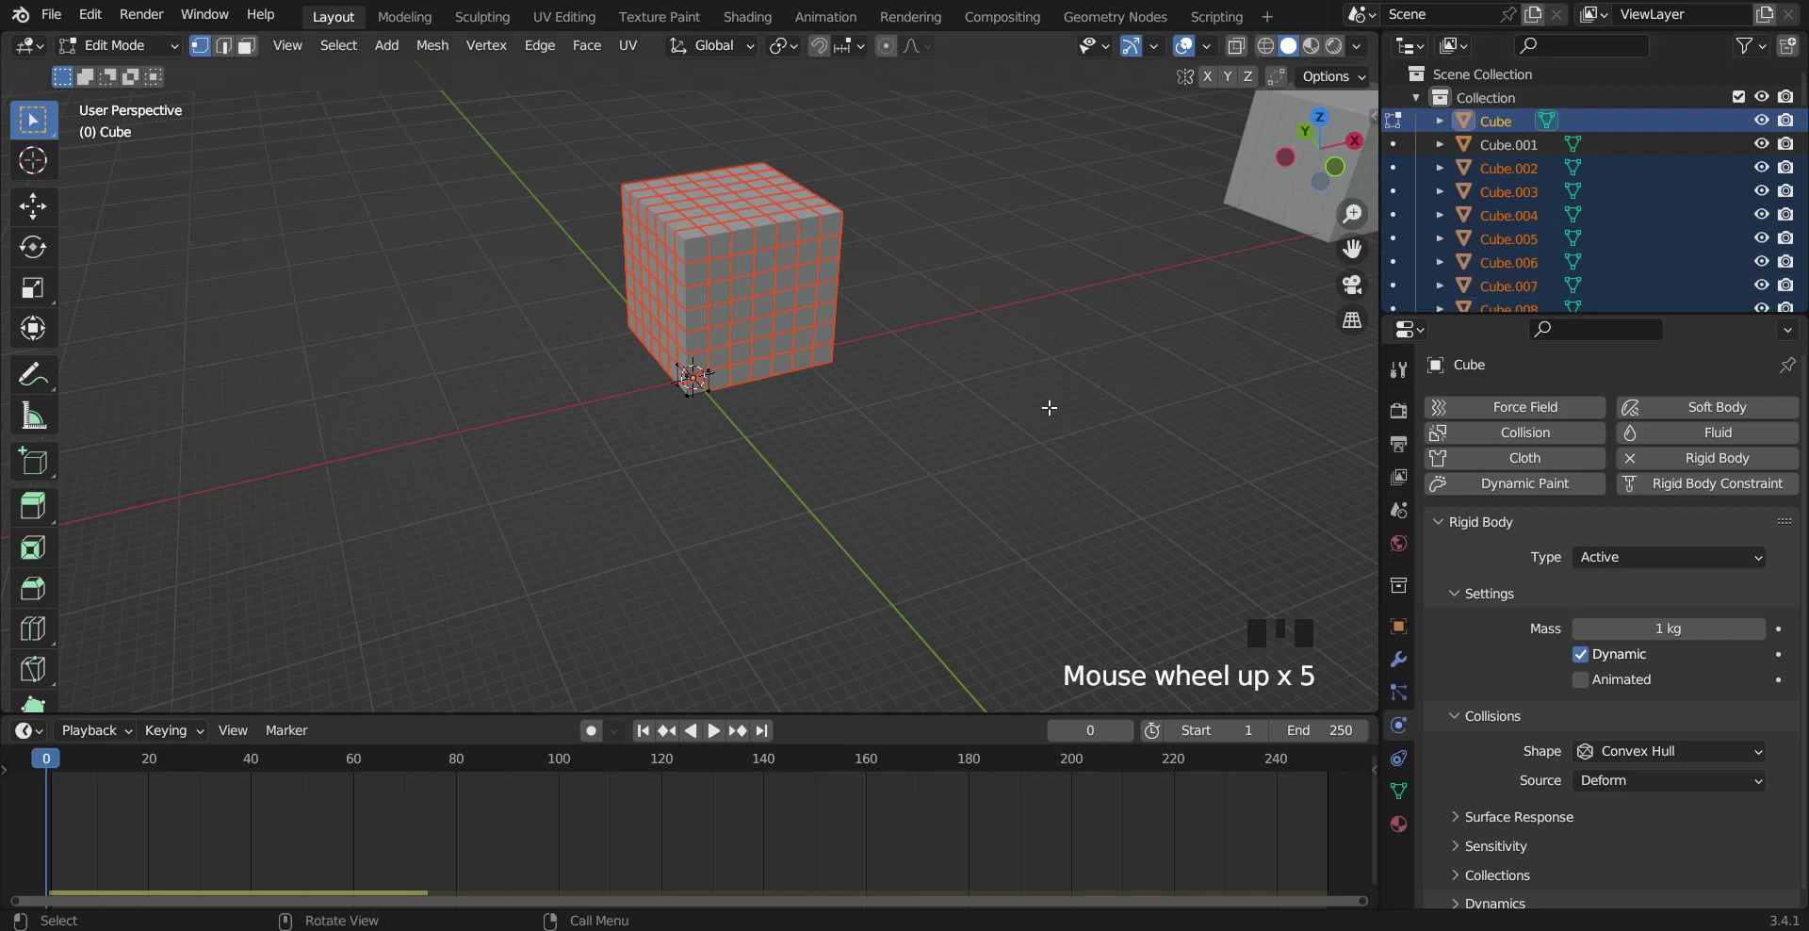
key("Tab")
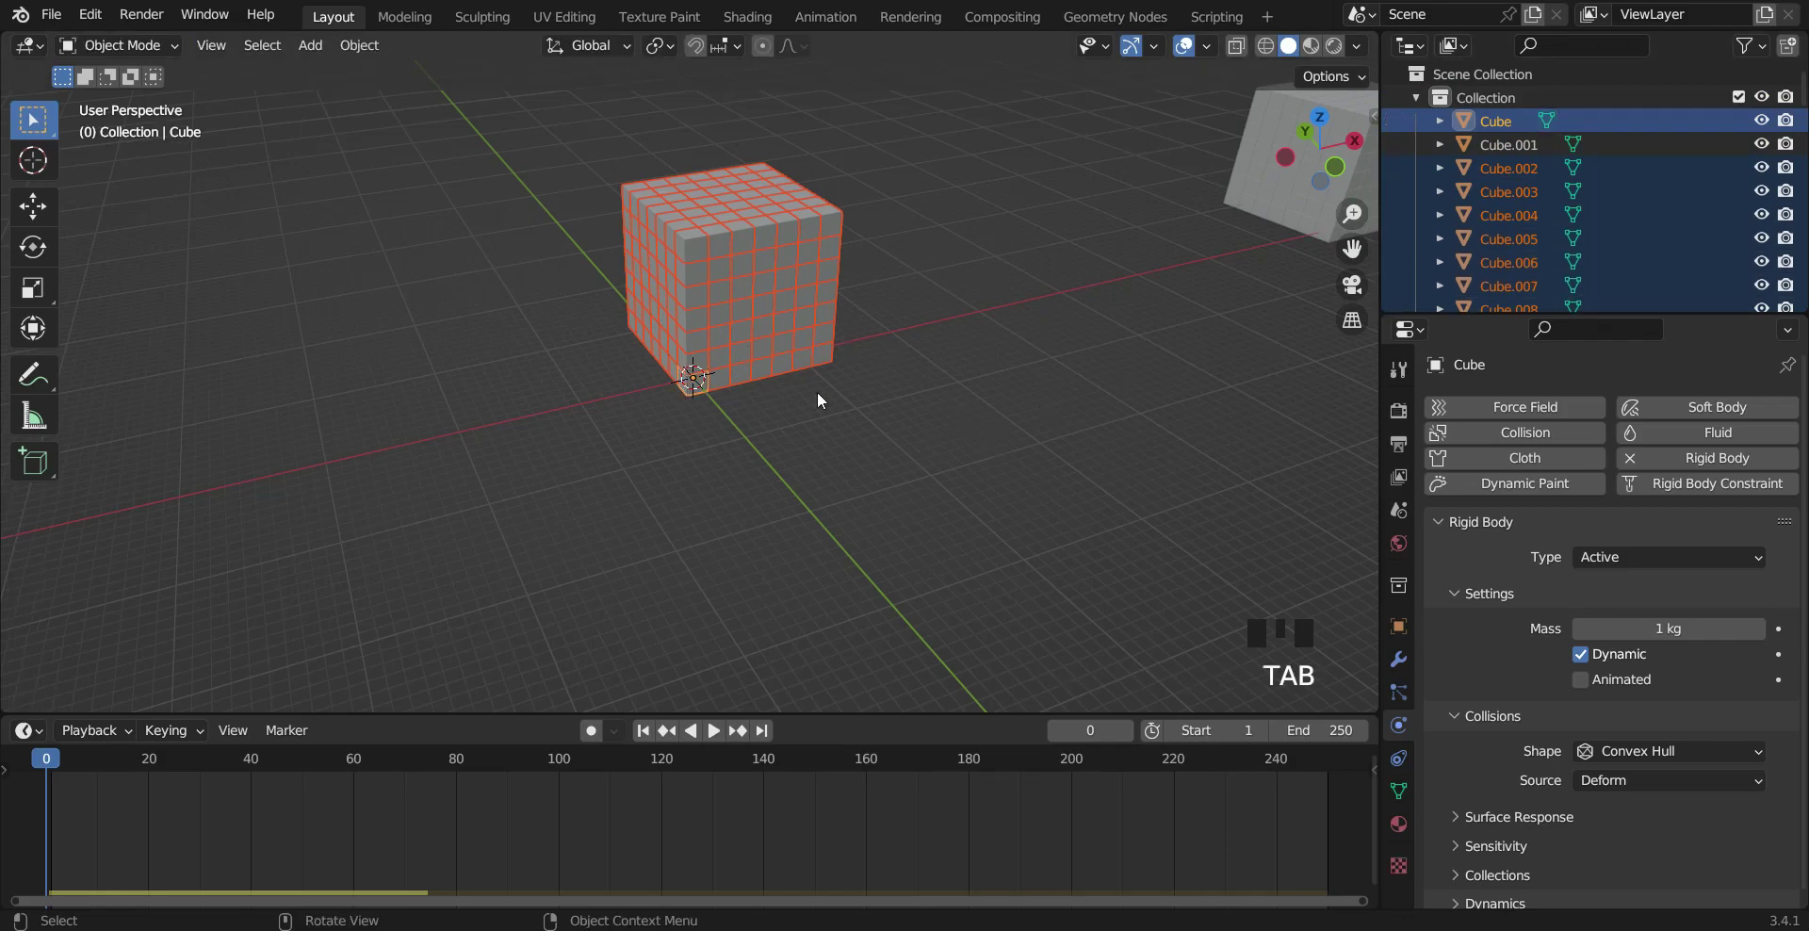
Step: Select several small cubes on the separated block one at a time to check that they are individual objects
middle_click_drag(942, 363, 1074, 391)
left_click(700, 245)
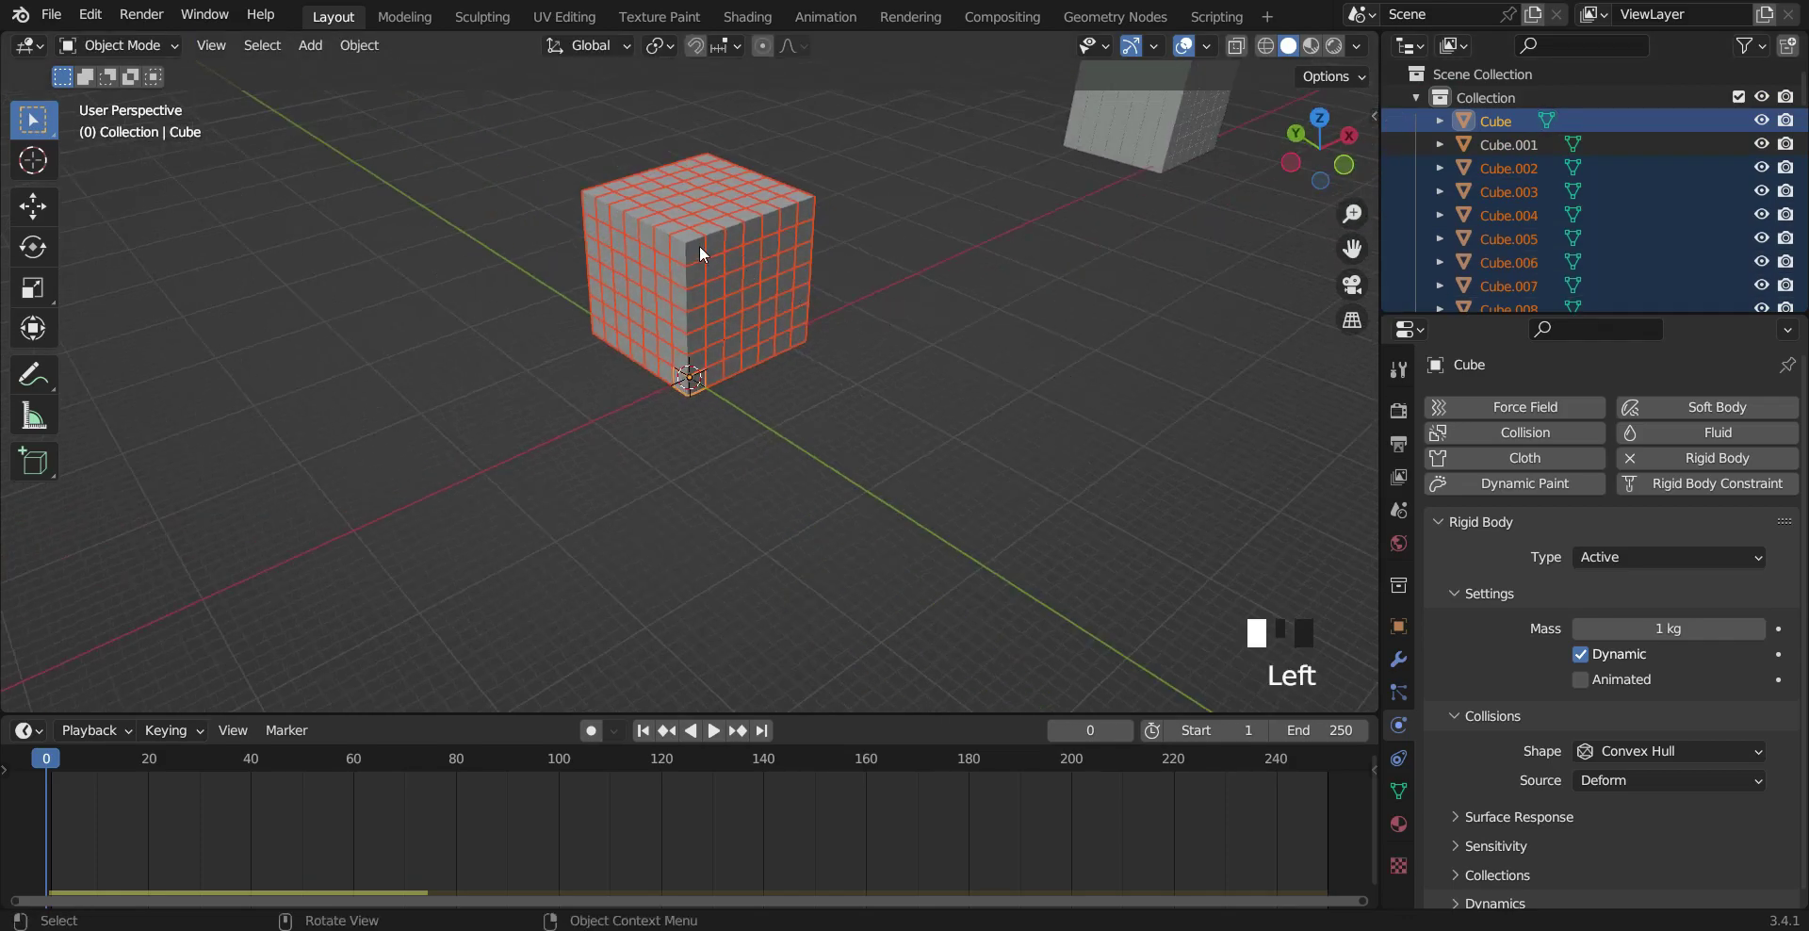
left_click(699, 245)
left_click(755, 229)
left_click(725, 241)
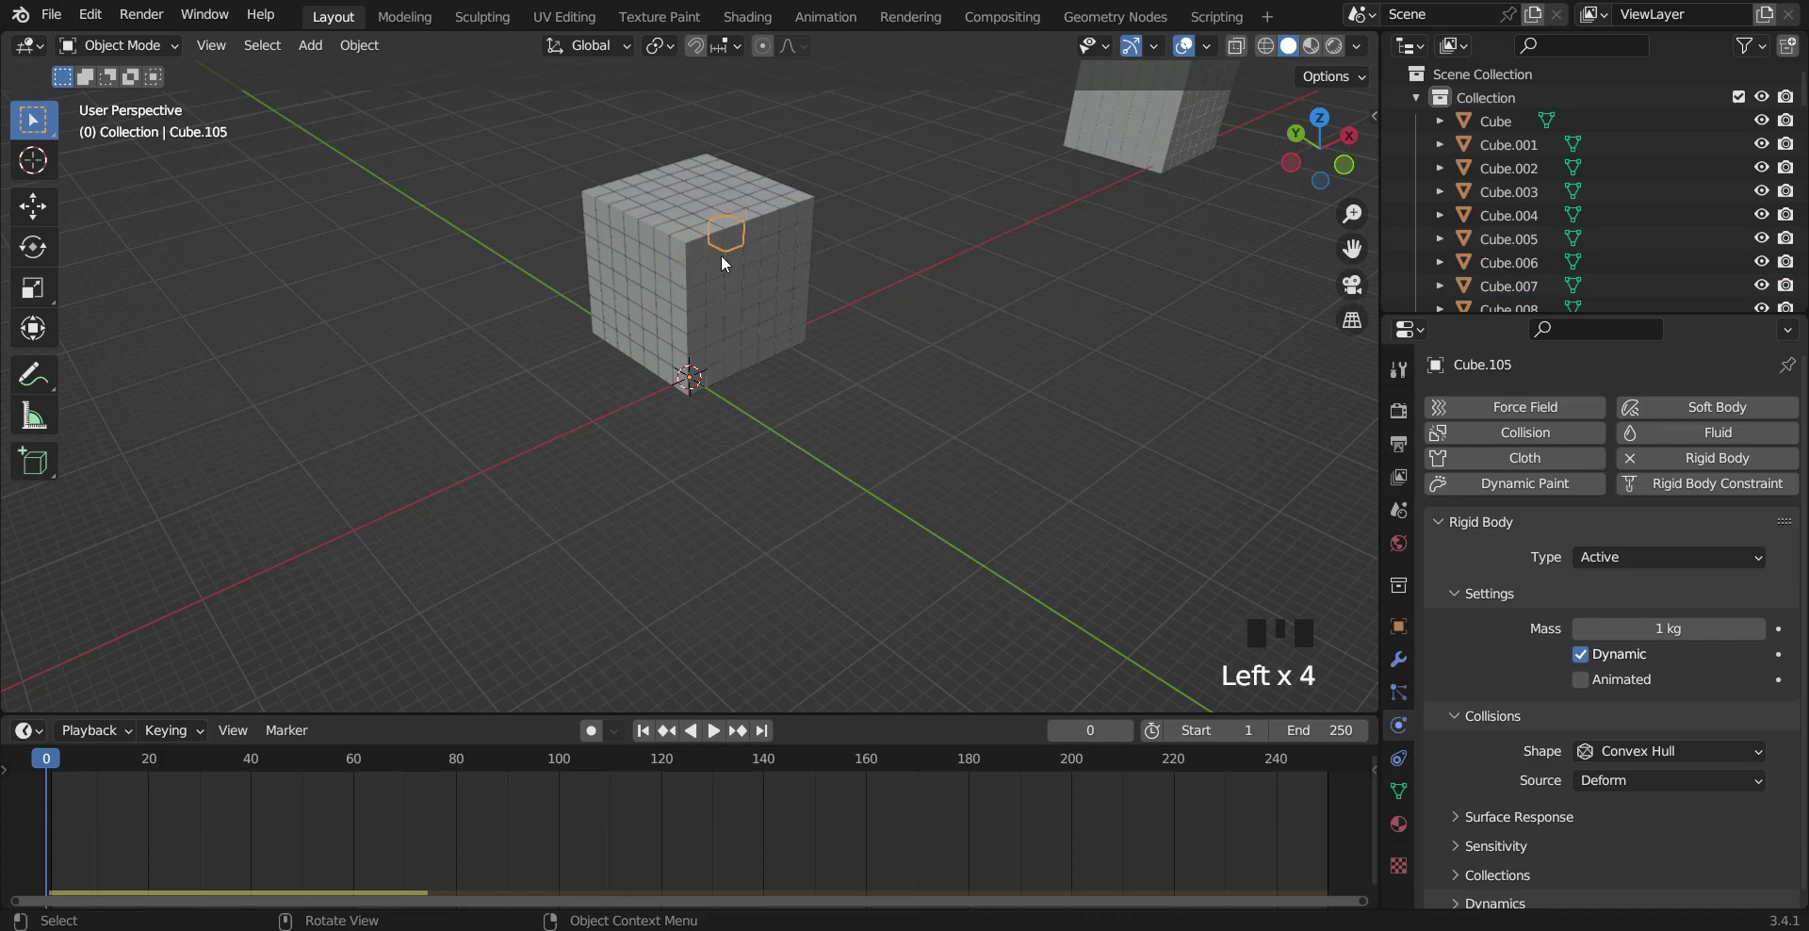
left_click(693, 250)
left_click(674, 258)
left_click(625, 273)
left_click(633, 229)
Step: Add a plane at the world origin and scale it up about 59 times to serve as the floor
scroll(924, 473, "down", 2)
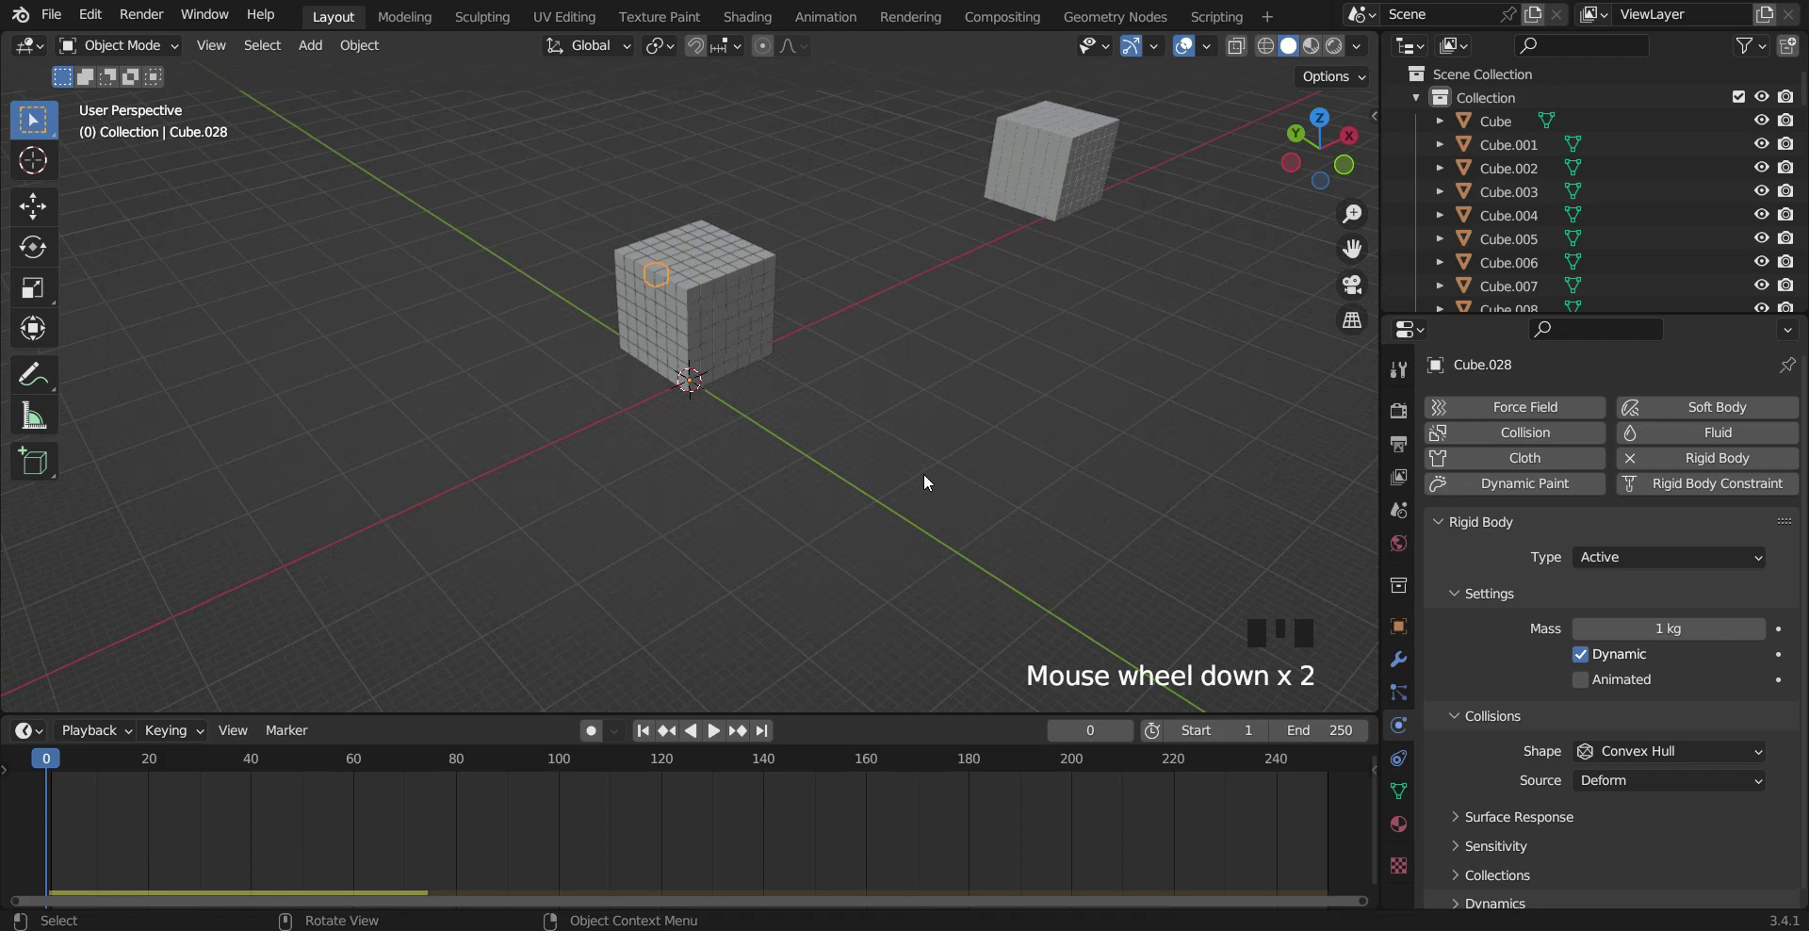
scroll(814, 426, "down", 2)
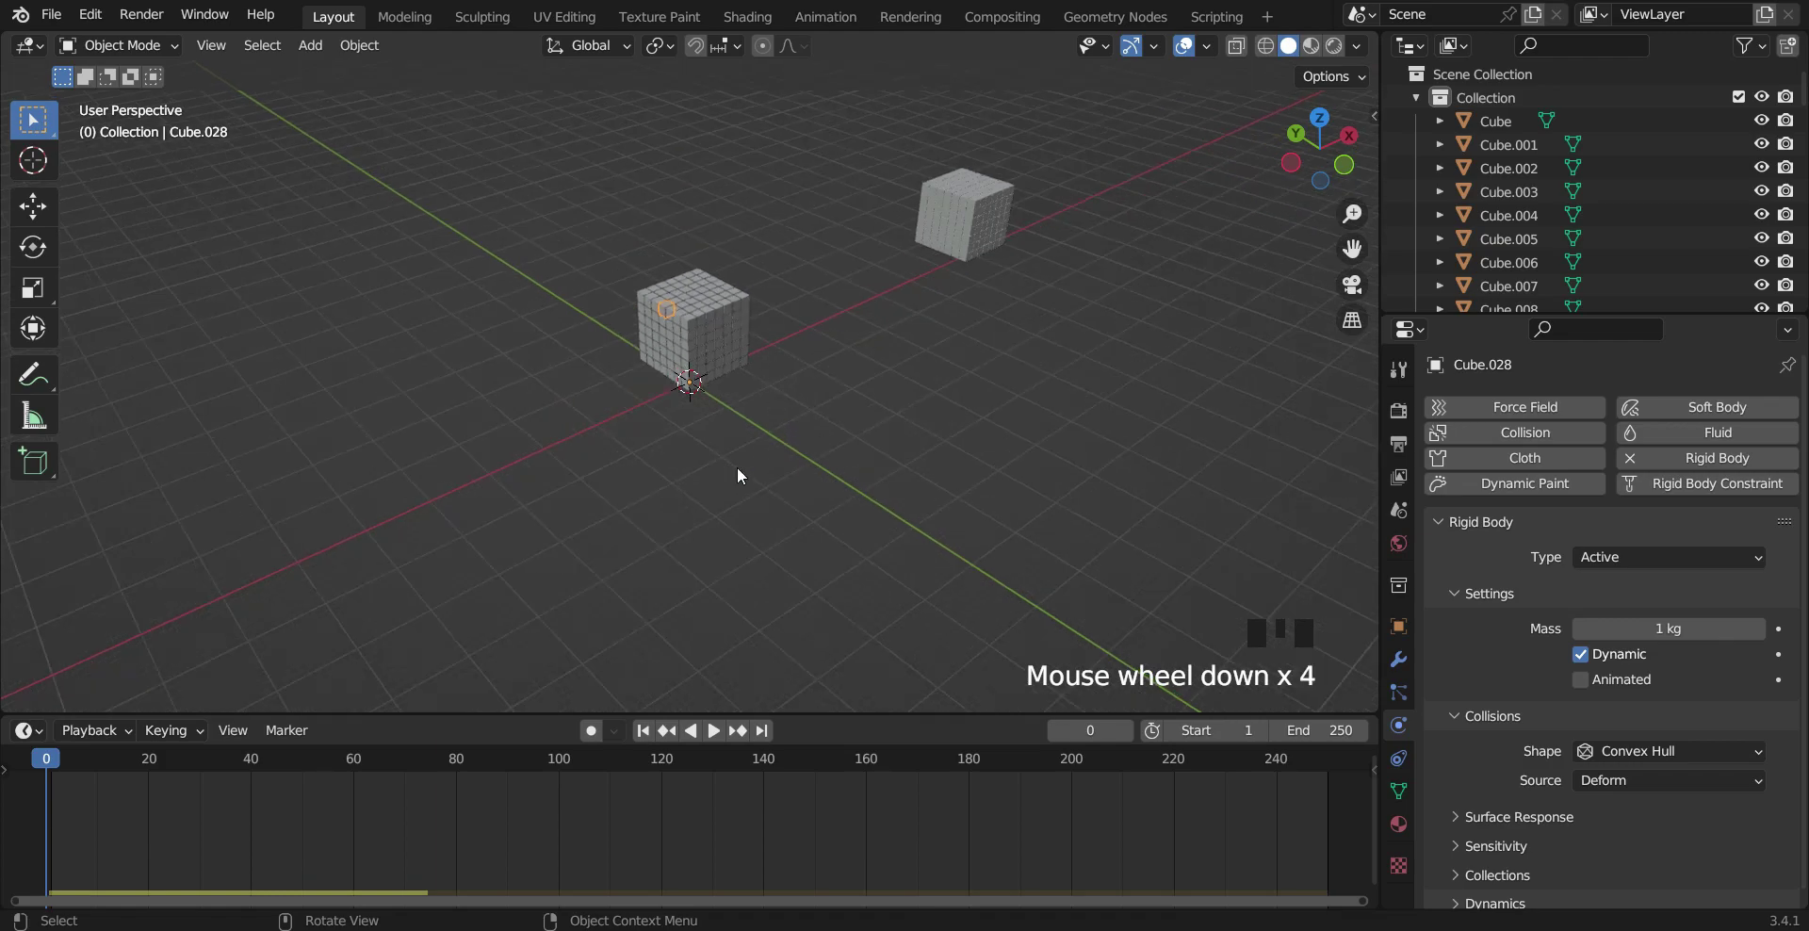
key("shift+a")
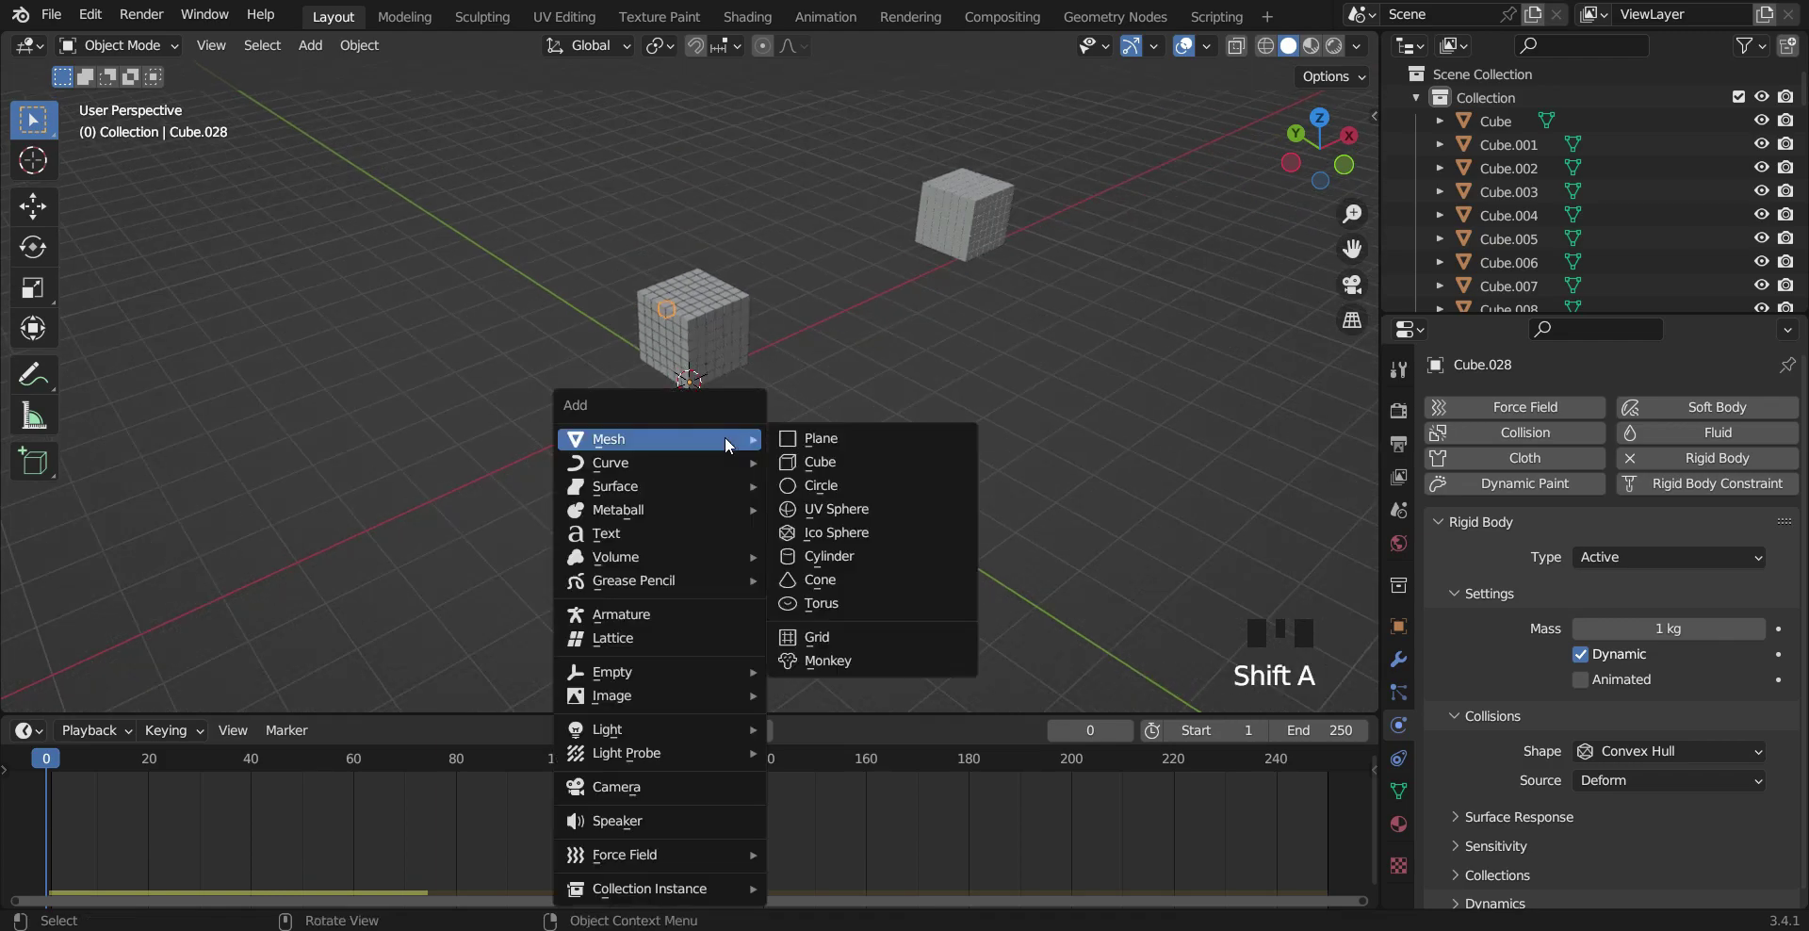
left_click(831, 439)
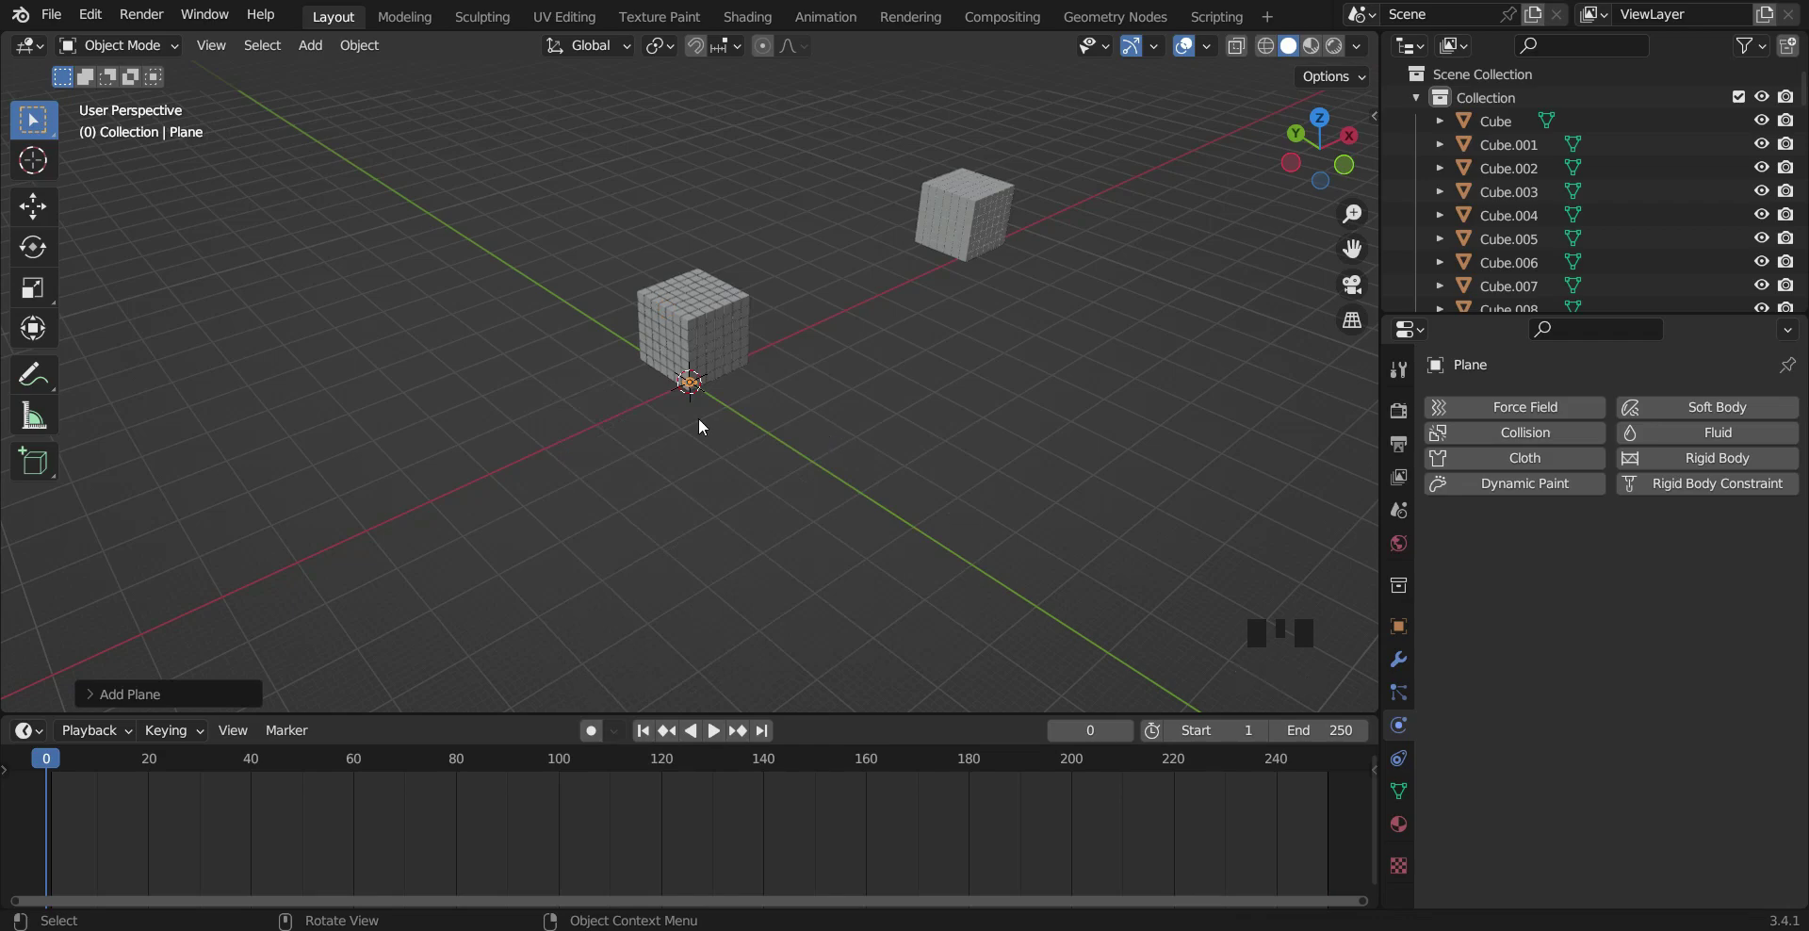
key("s")
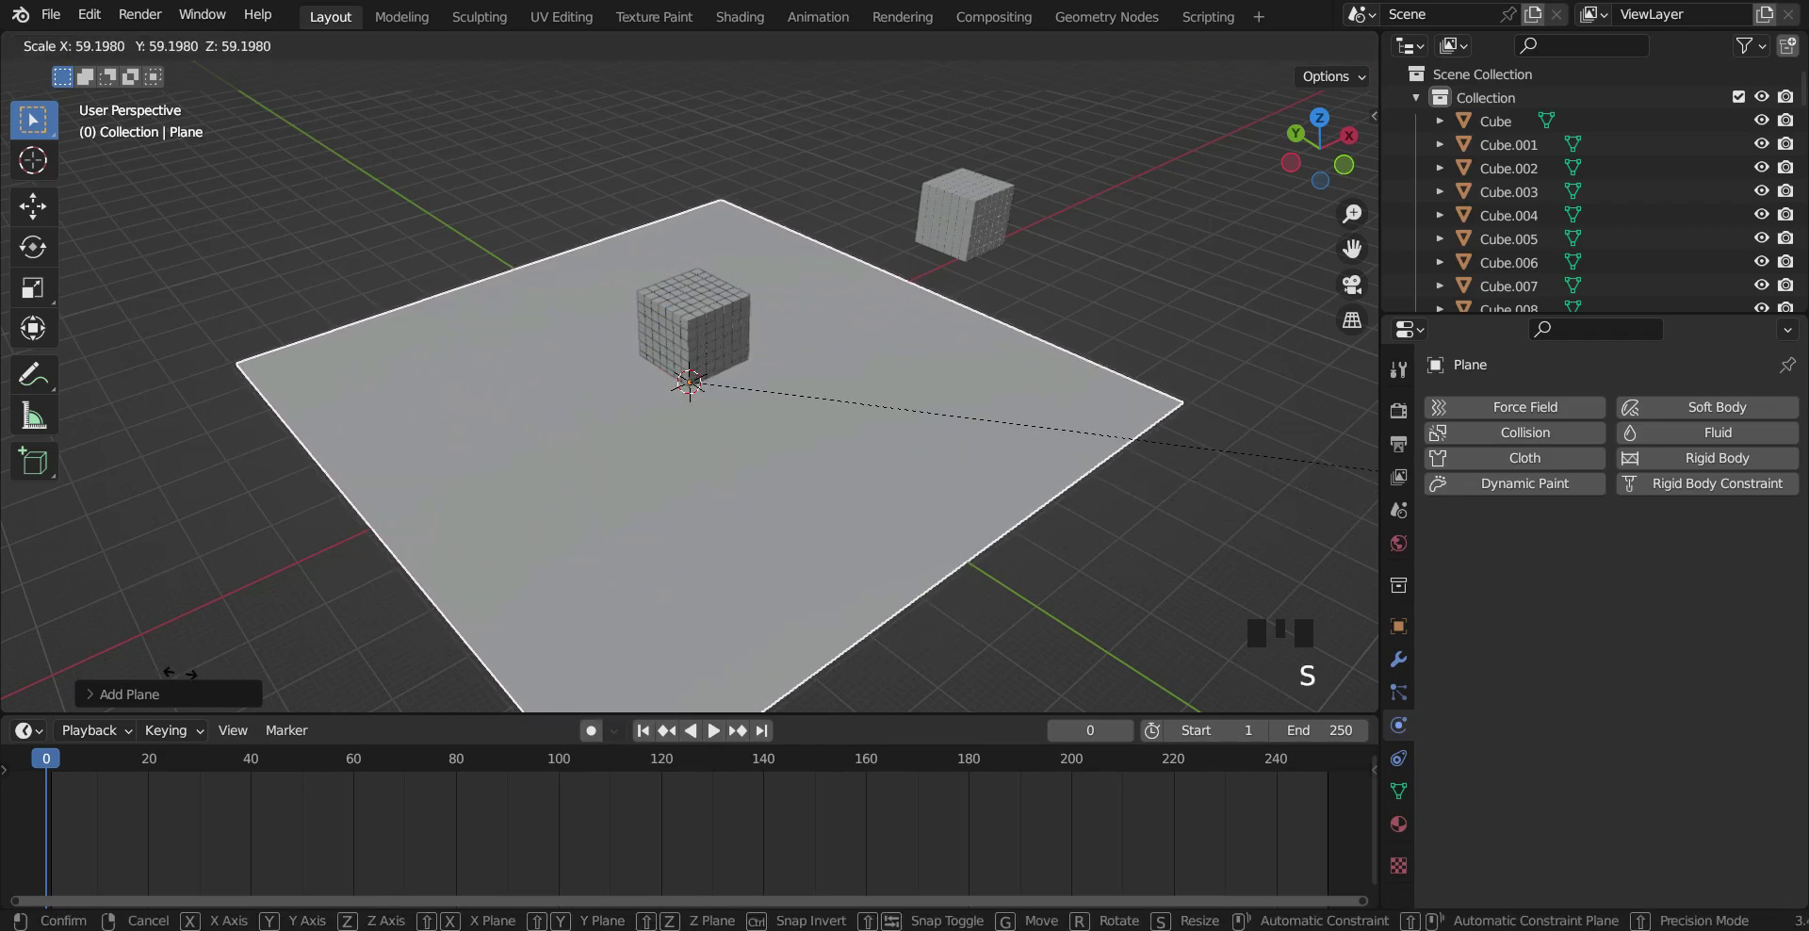
key("Return")
Step: Test-play the block's fall against the plain plane without physics, stop playback and return to frame 0
left_click(713, 730)
scroll(931, 454, "down", 2)
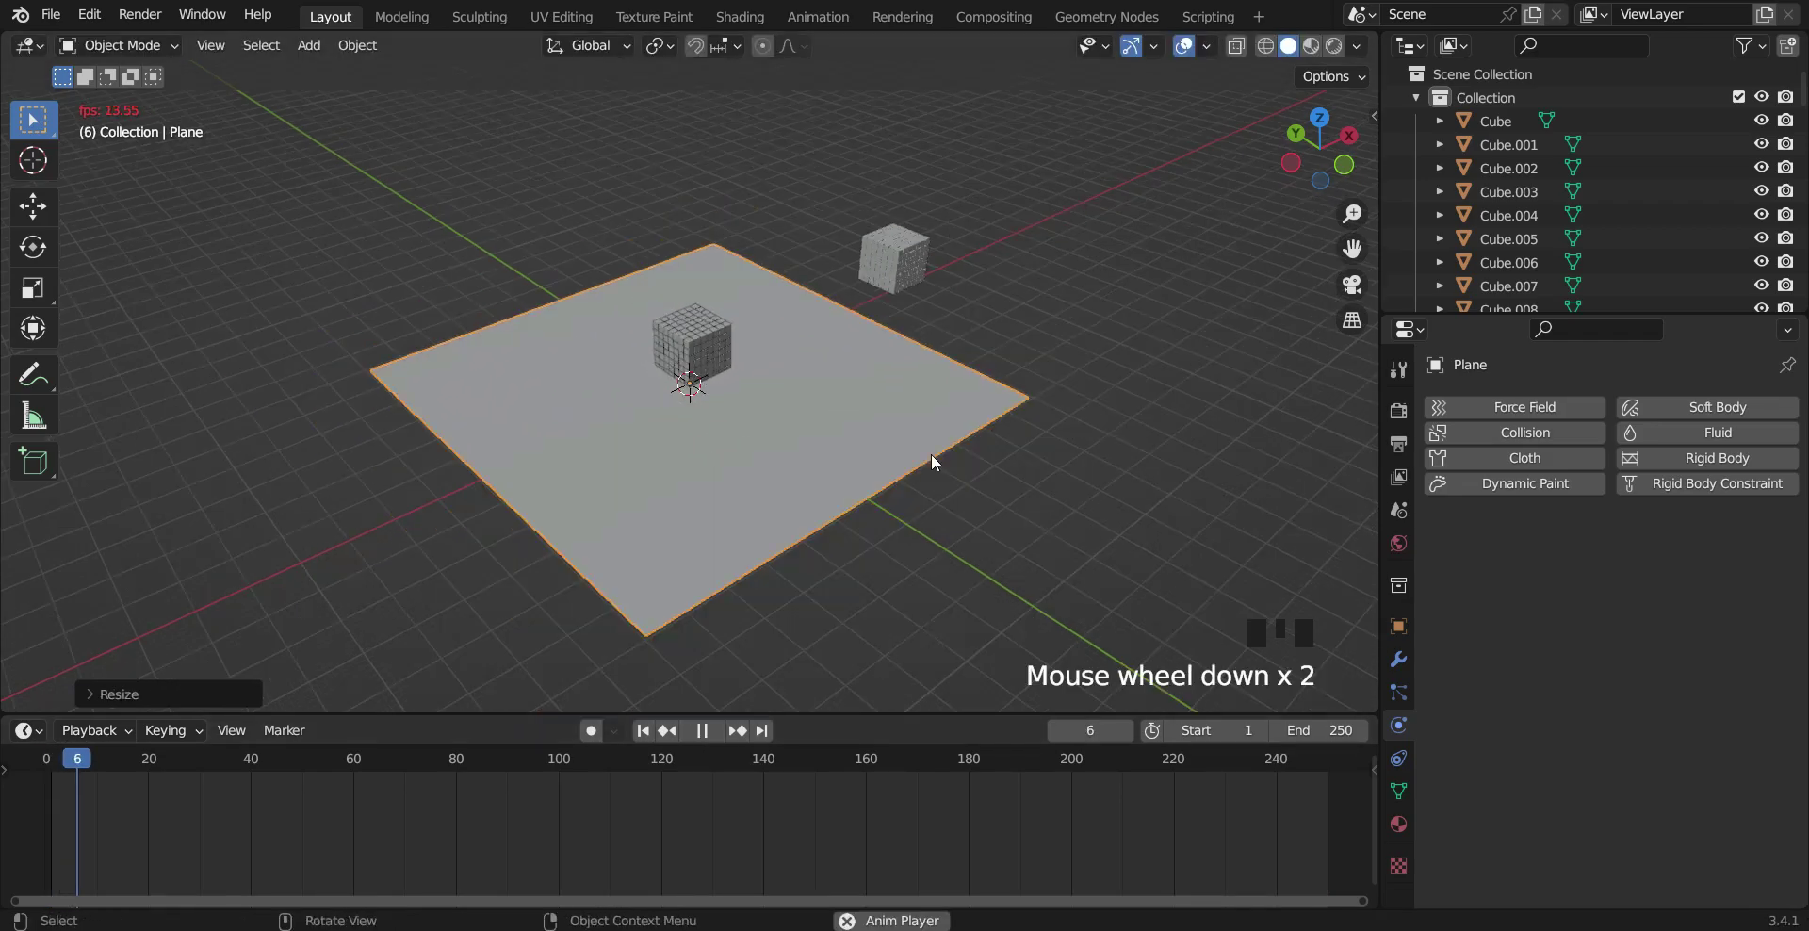
middle_click_drag(931, 454, 826, 439)
scroll(917, 466, "up", 3)
key("space")
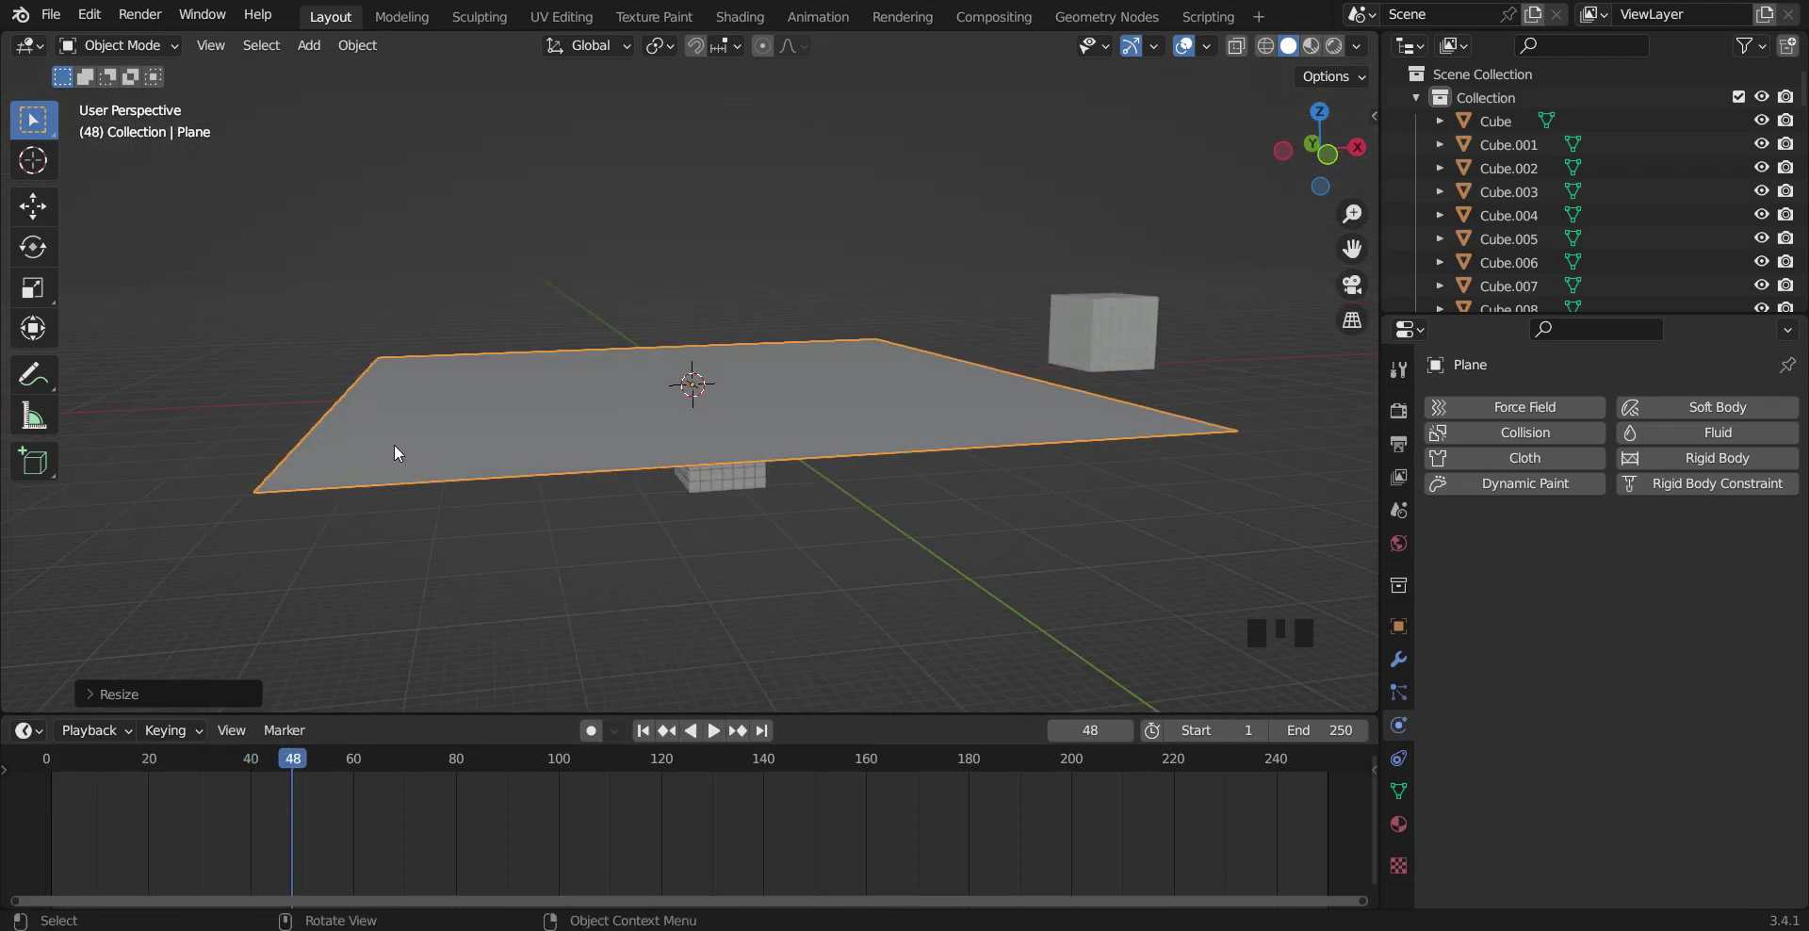
left_click(167, 760)
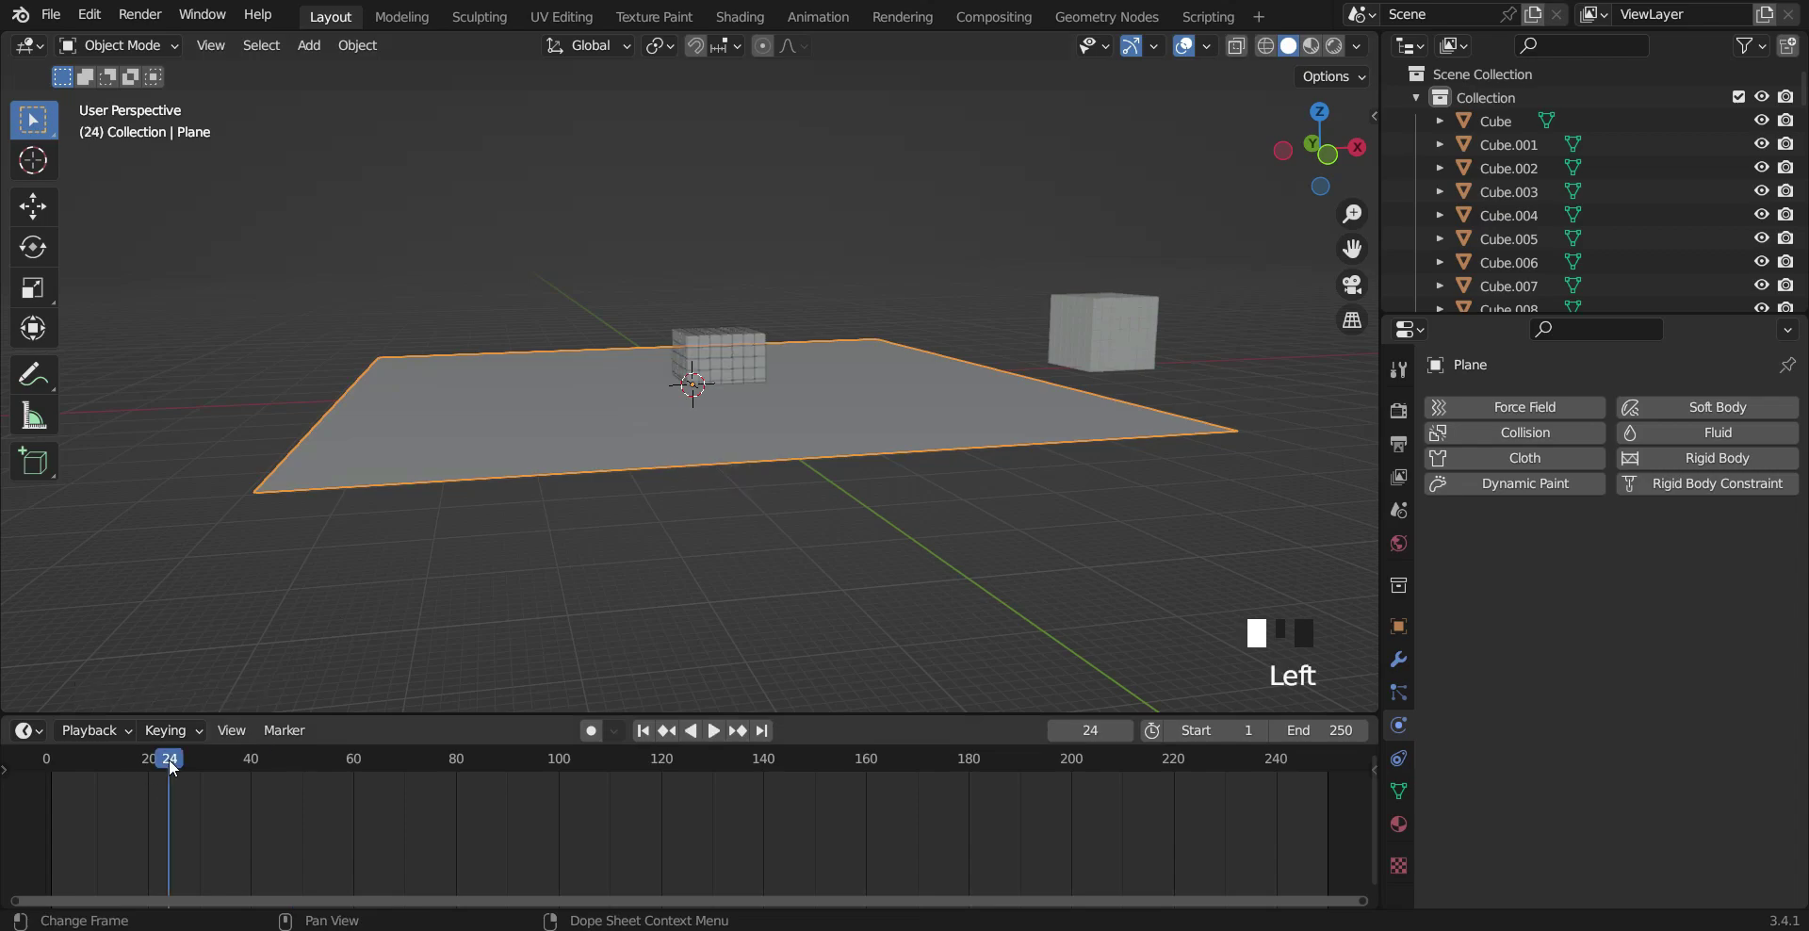
left_click(113, 759)
left_click(46, 760)
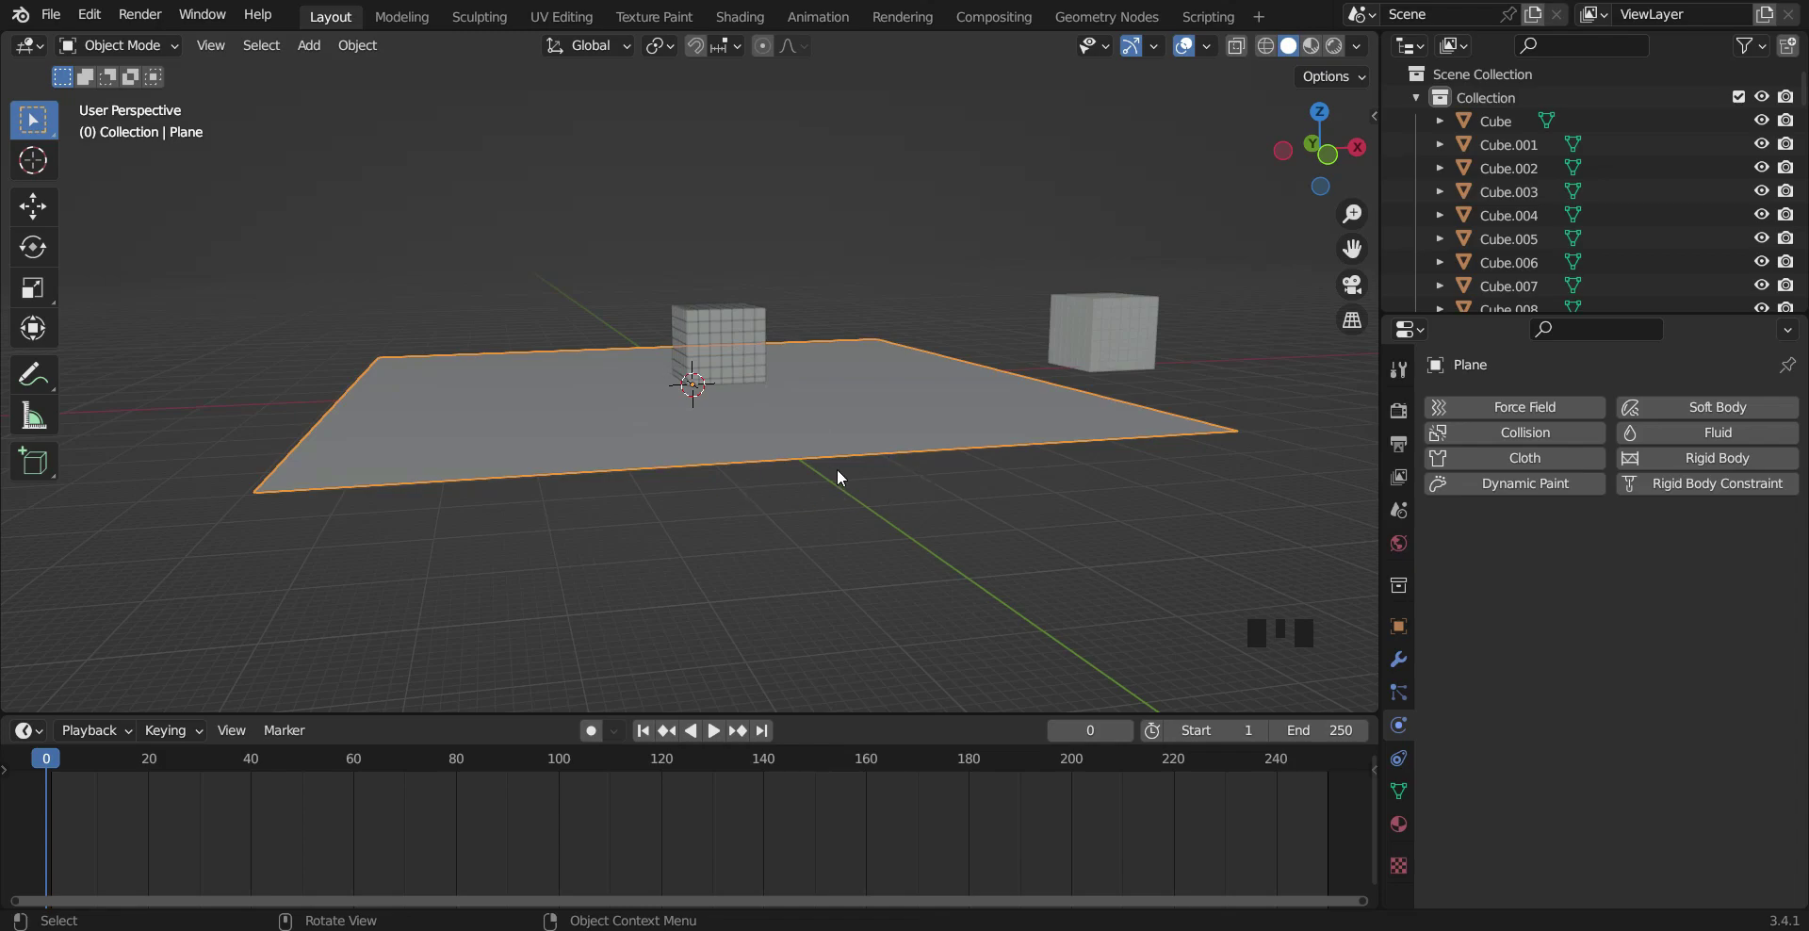
Step: Hide the plane, raise all small cubes of the separated block along the Z axis, and unhide the plane
key("h")
left_click_drag(634, 252, 834, 462)
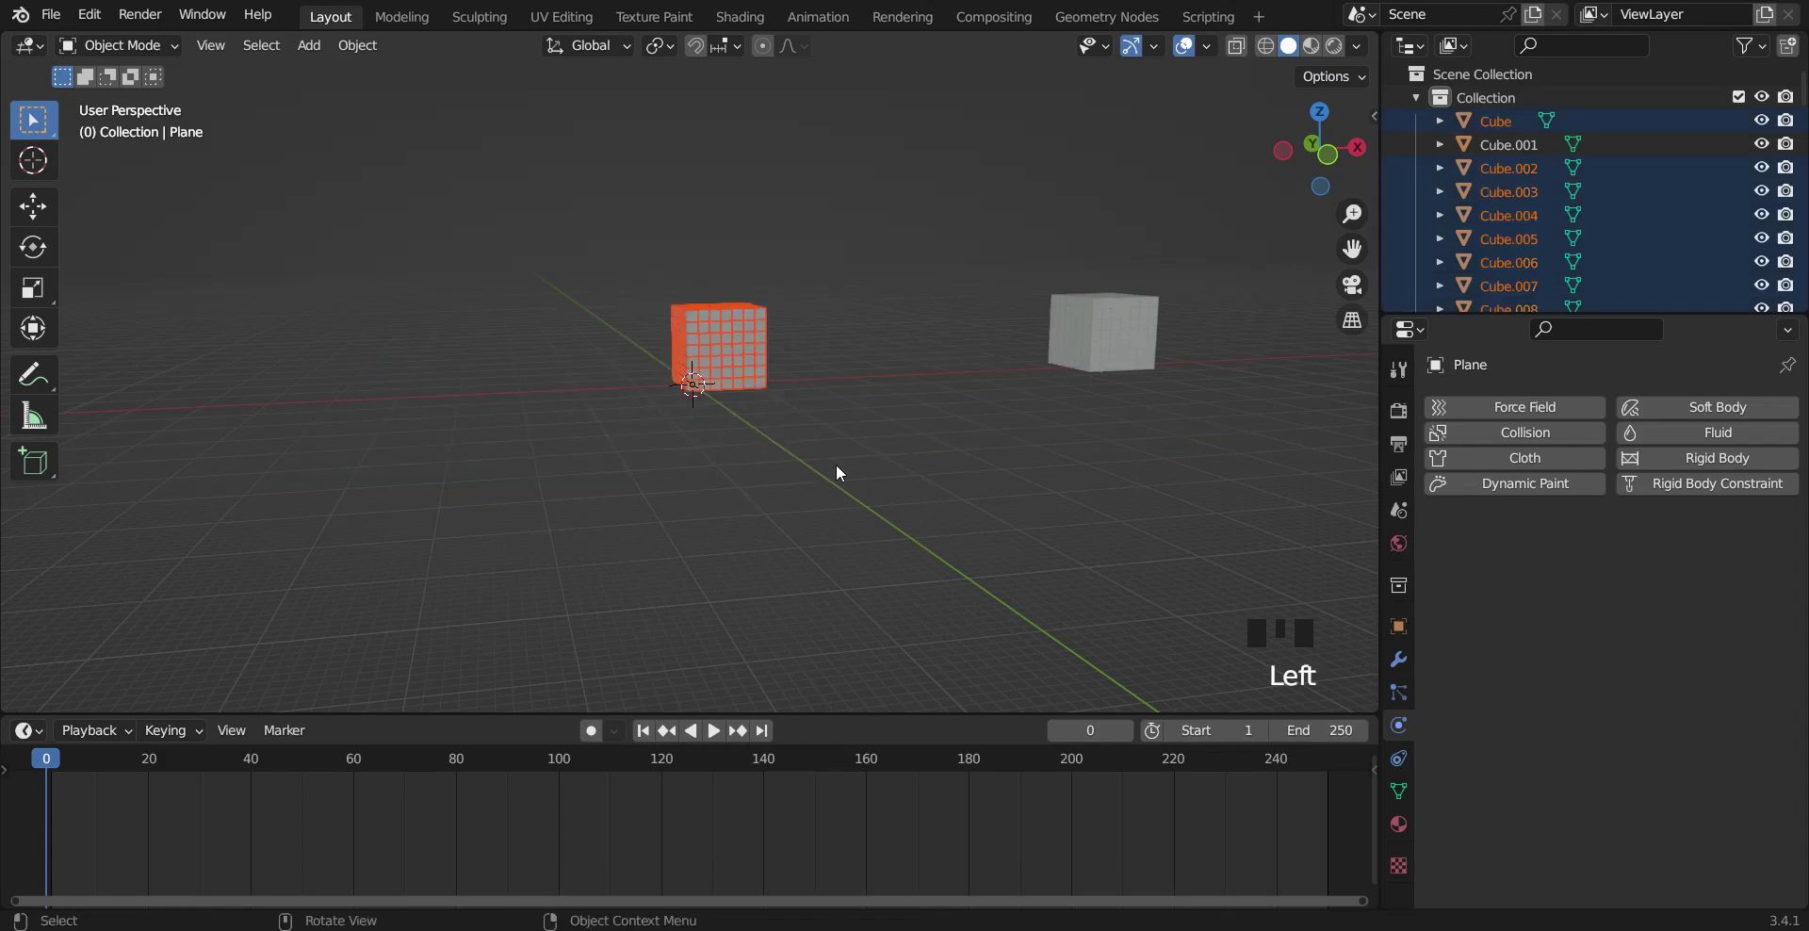
key("g")
key("z")
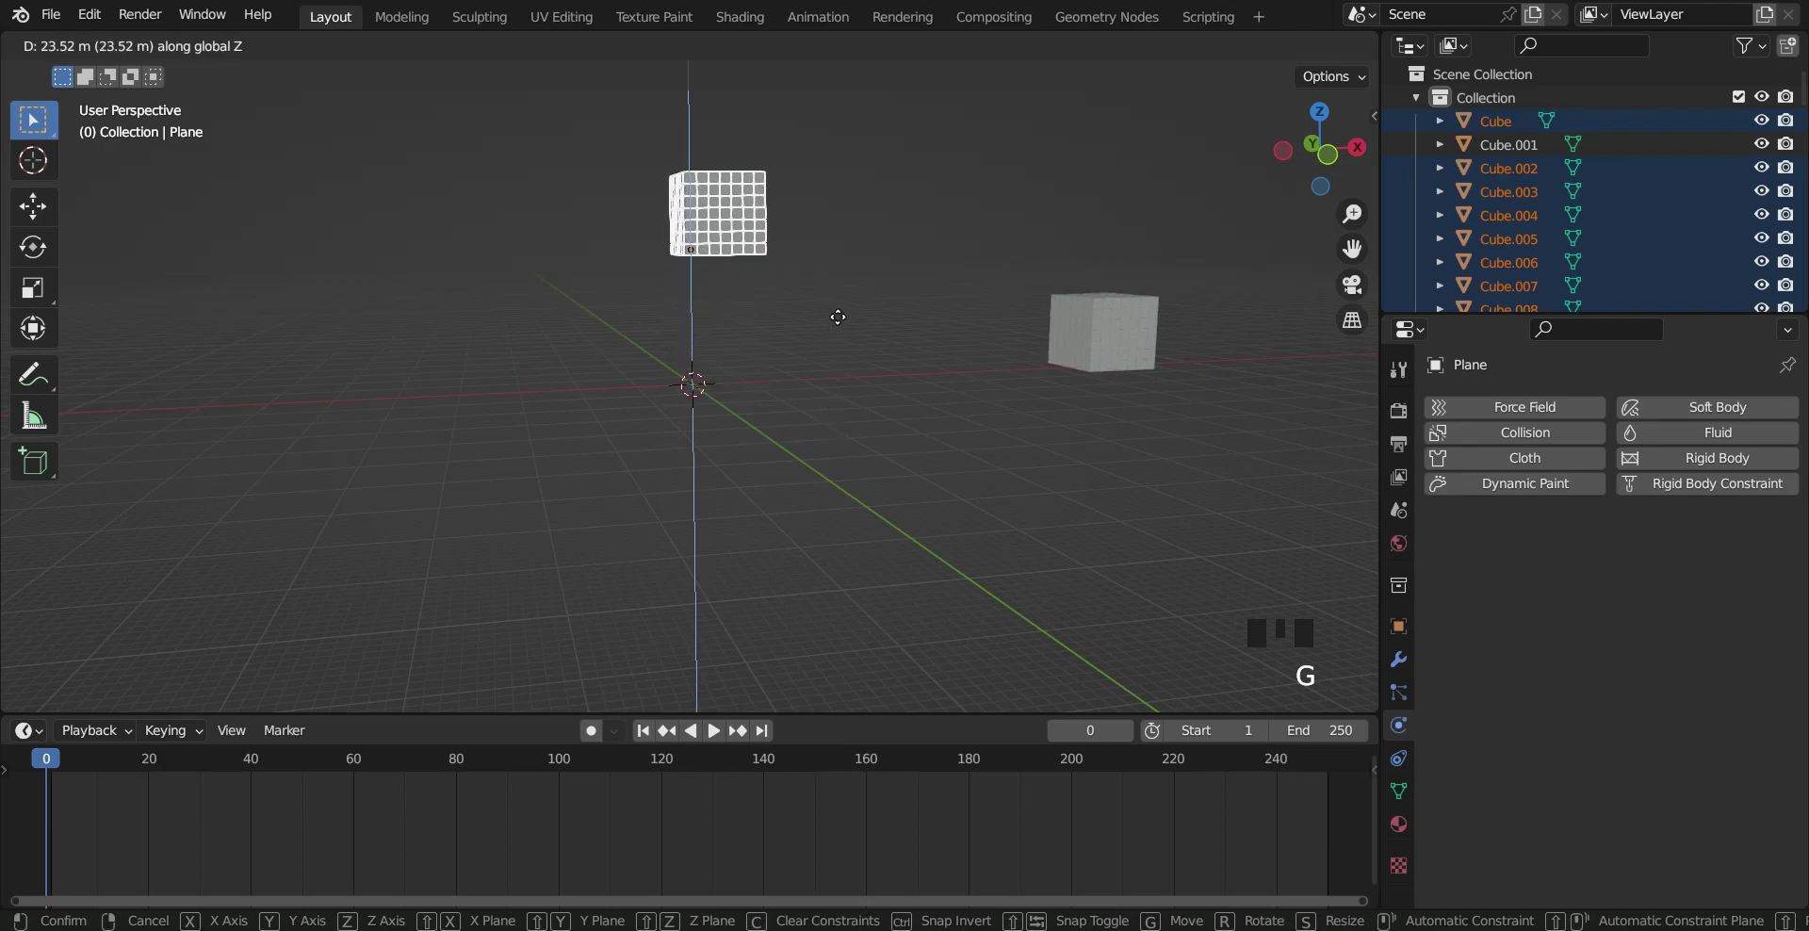
left_click(842, 287)
scroll(841, 282, "down", 3)
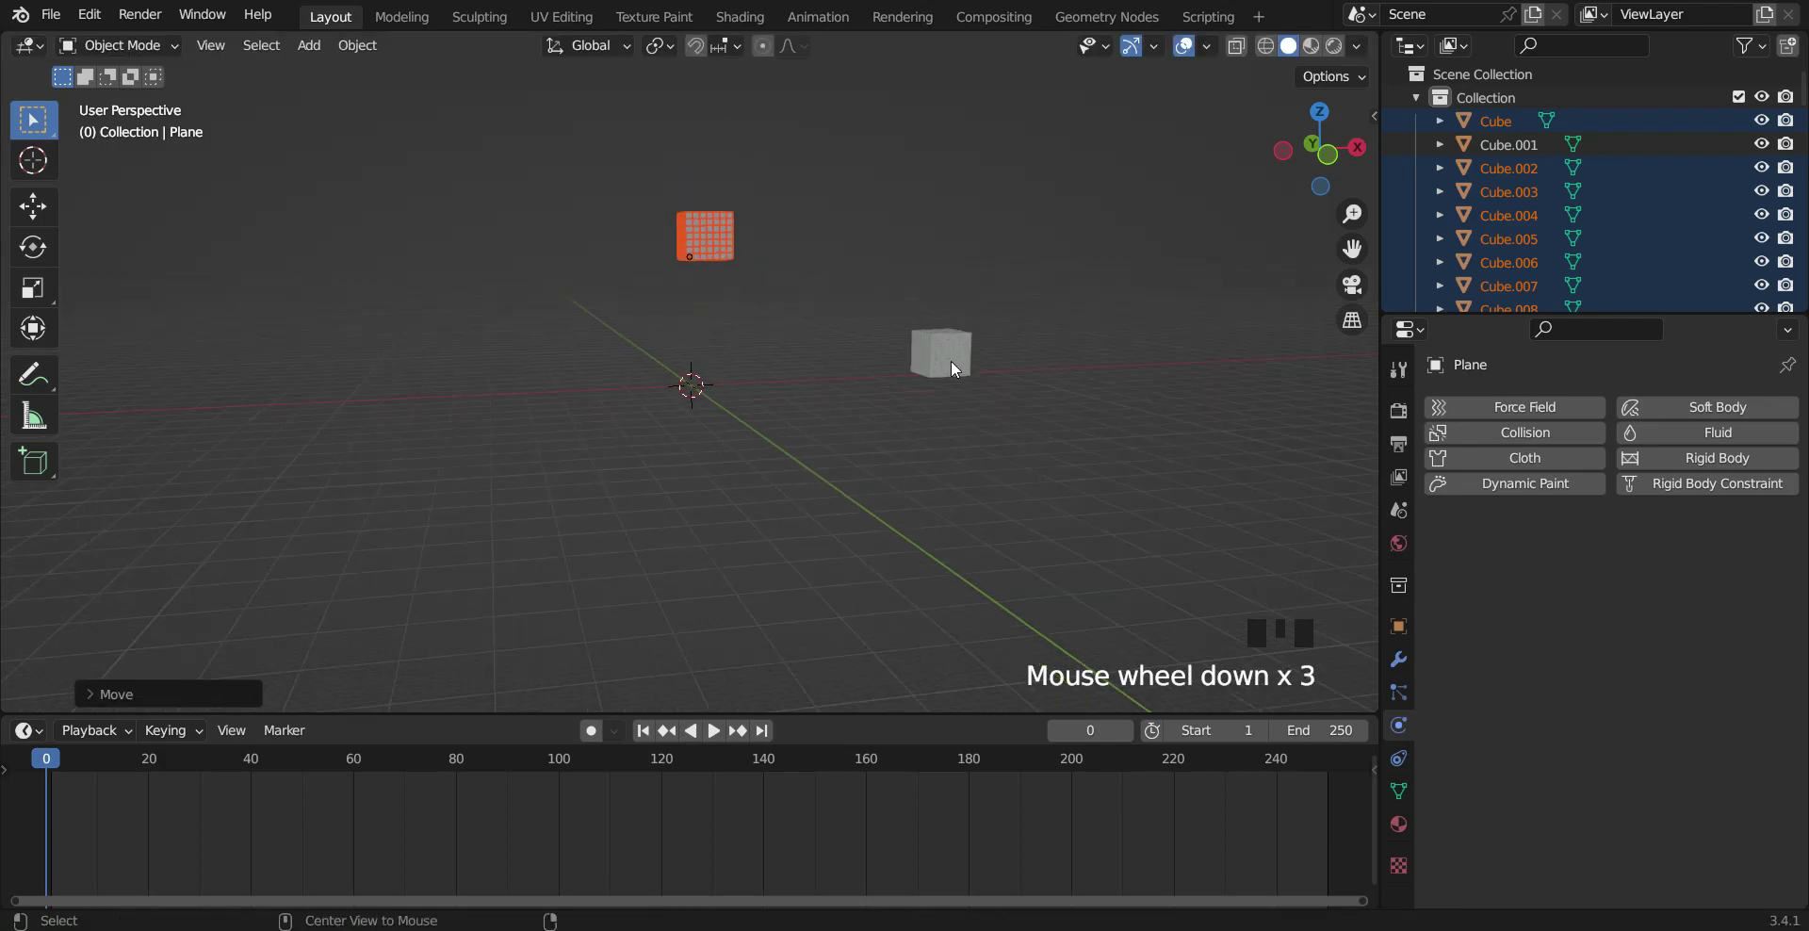
key("alt+h")
Step: Select only the floor plane and add Rigid Body physics to it
middle_click_drag(896, 398, 799, 509)
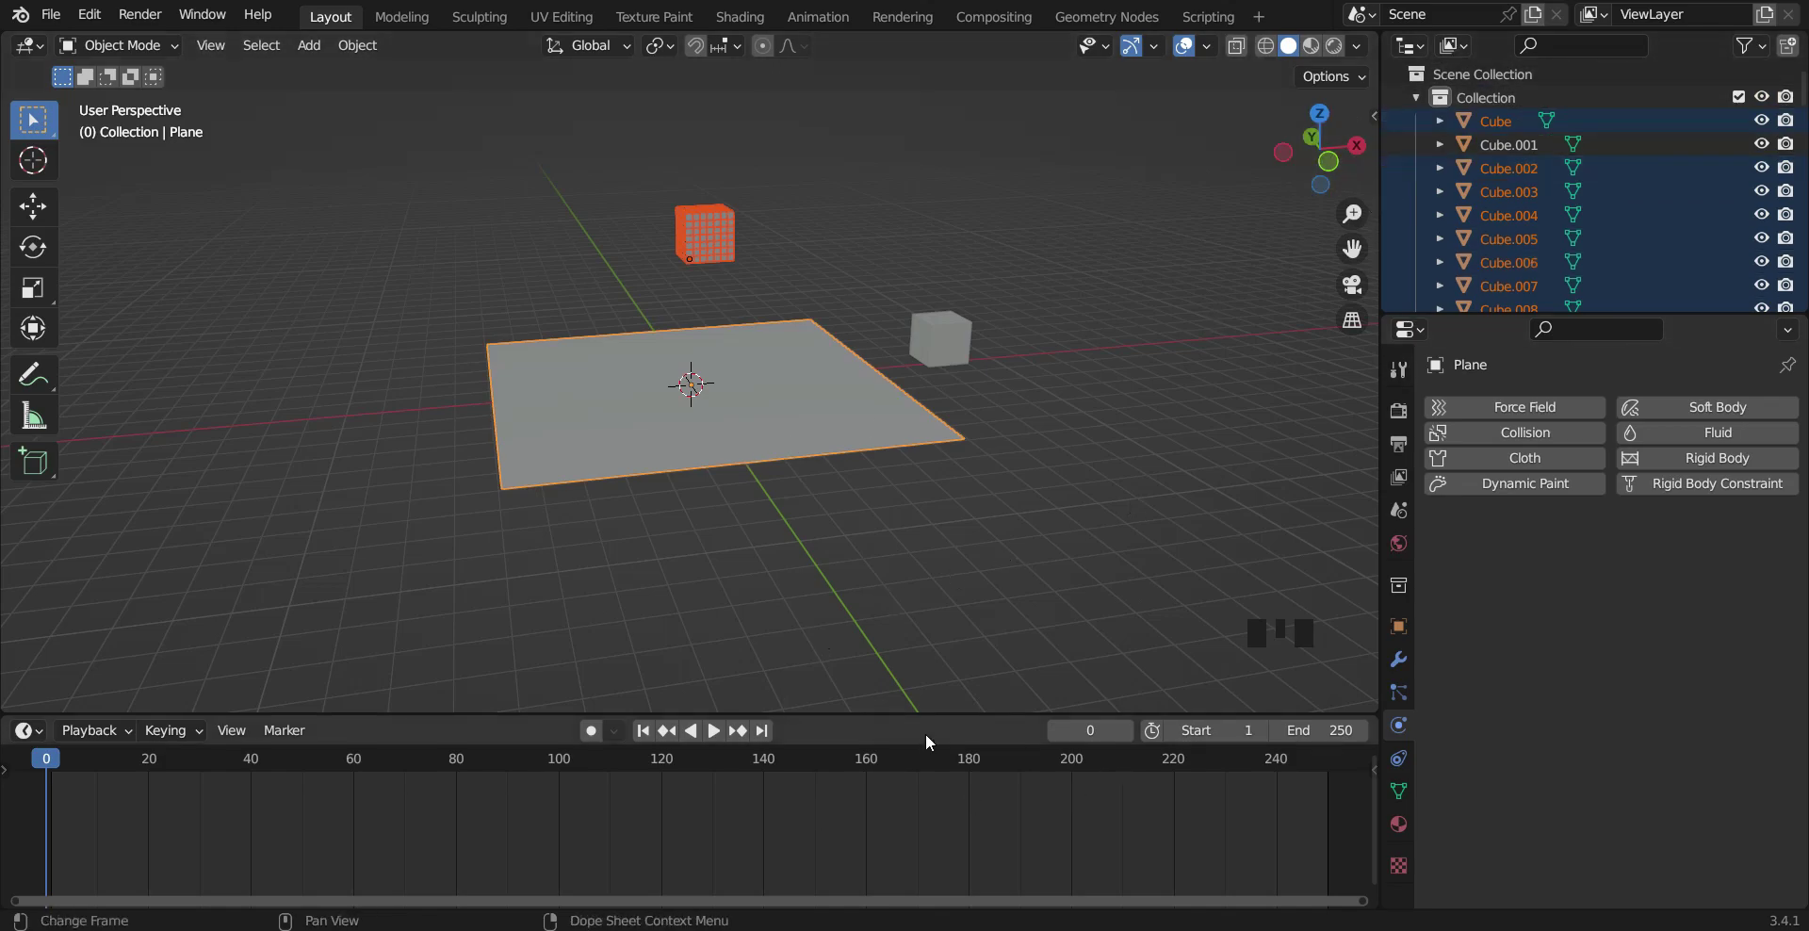
left_click(675, 400)
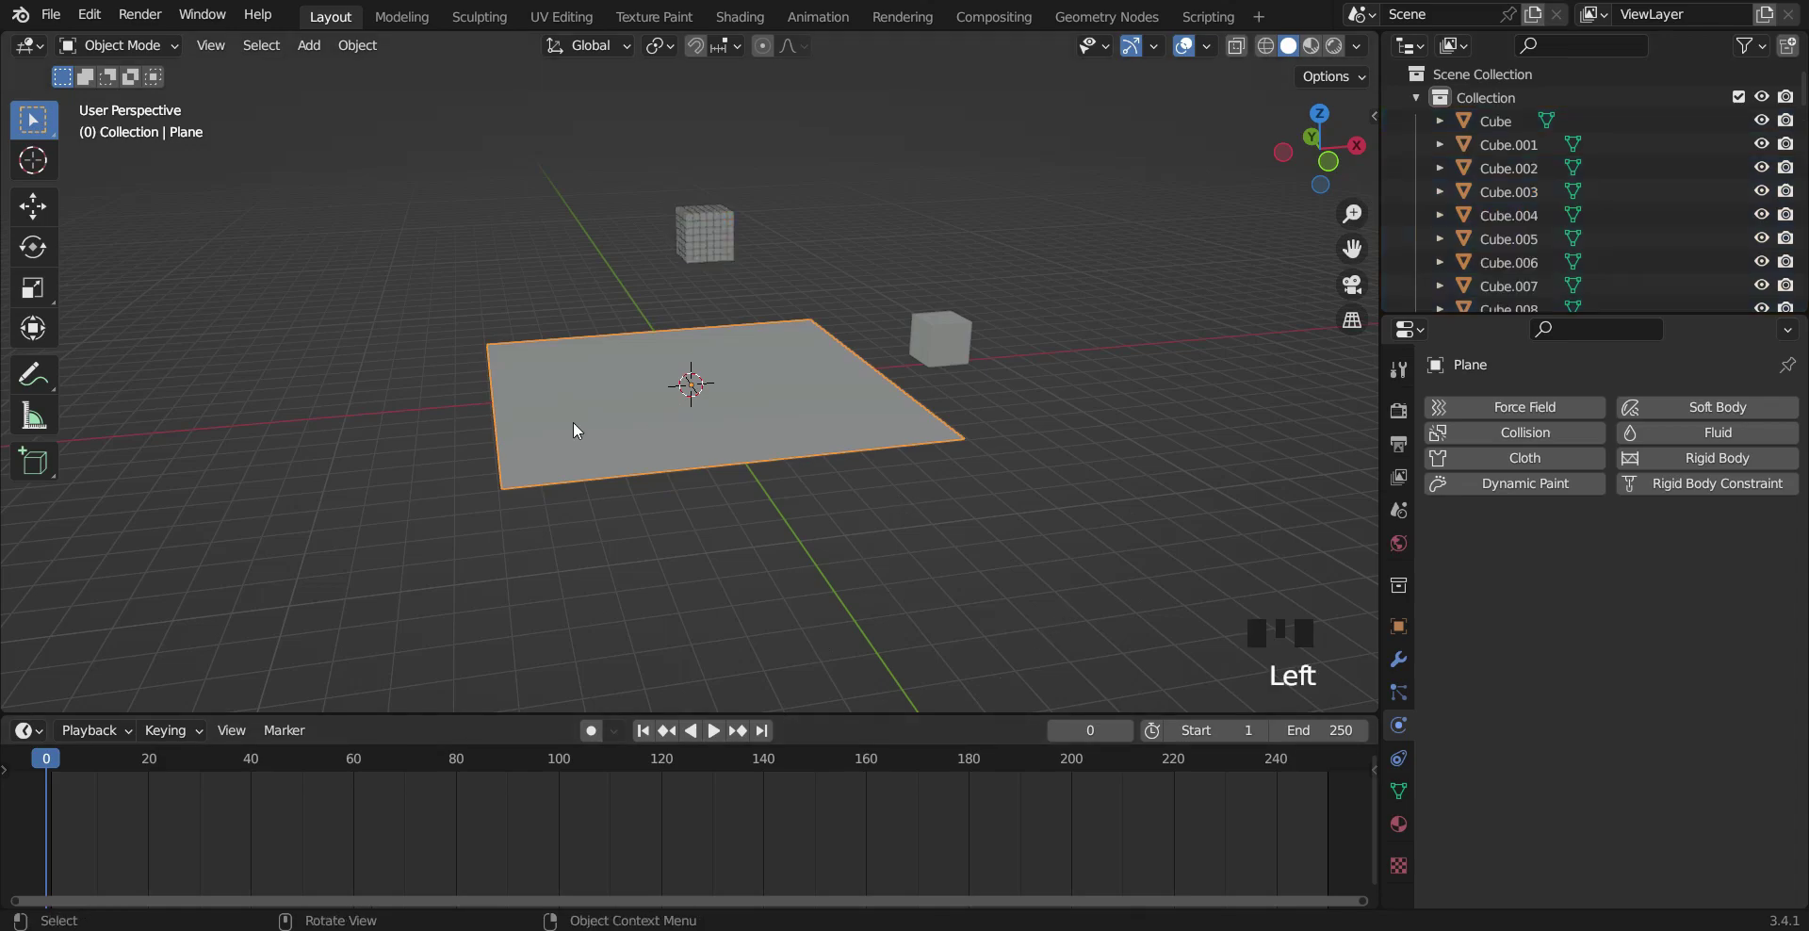
left_click(1715, 459)
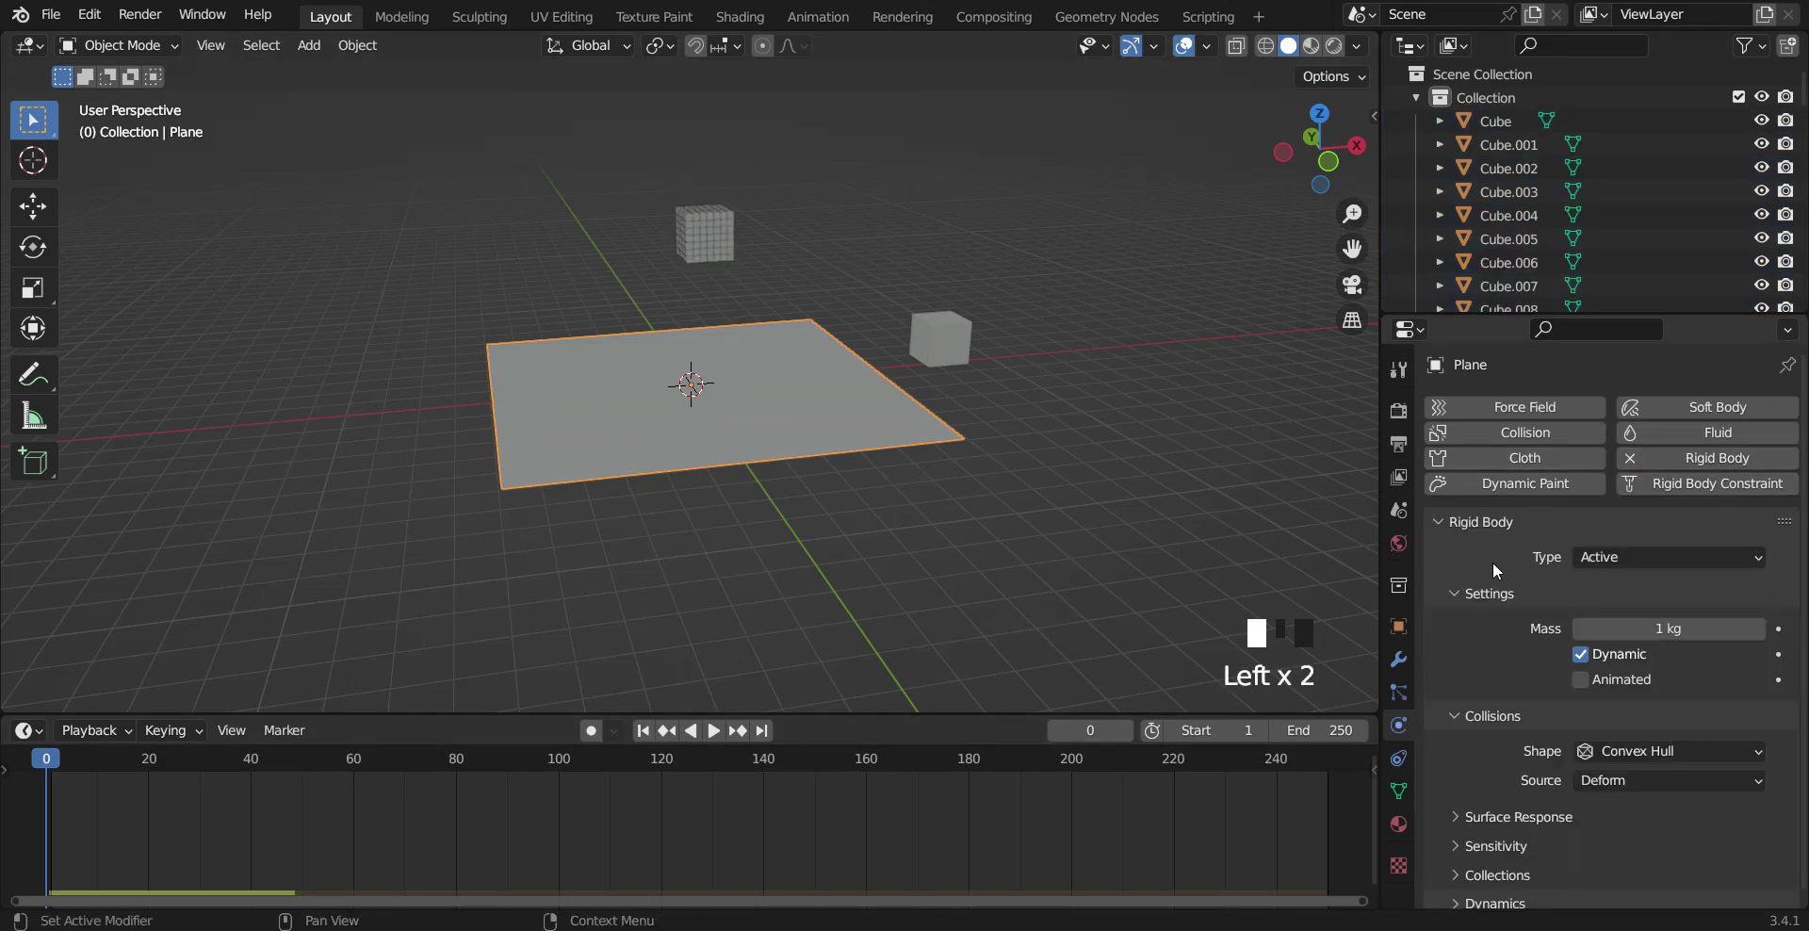
Step: Test-play the active plane, return to frame 0 and set the plane's rigid body type to Passive
left_click(718, 732)
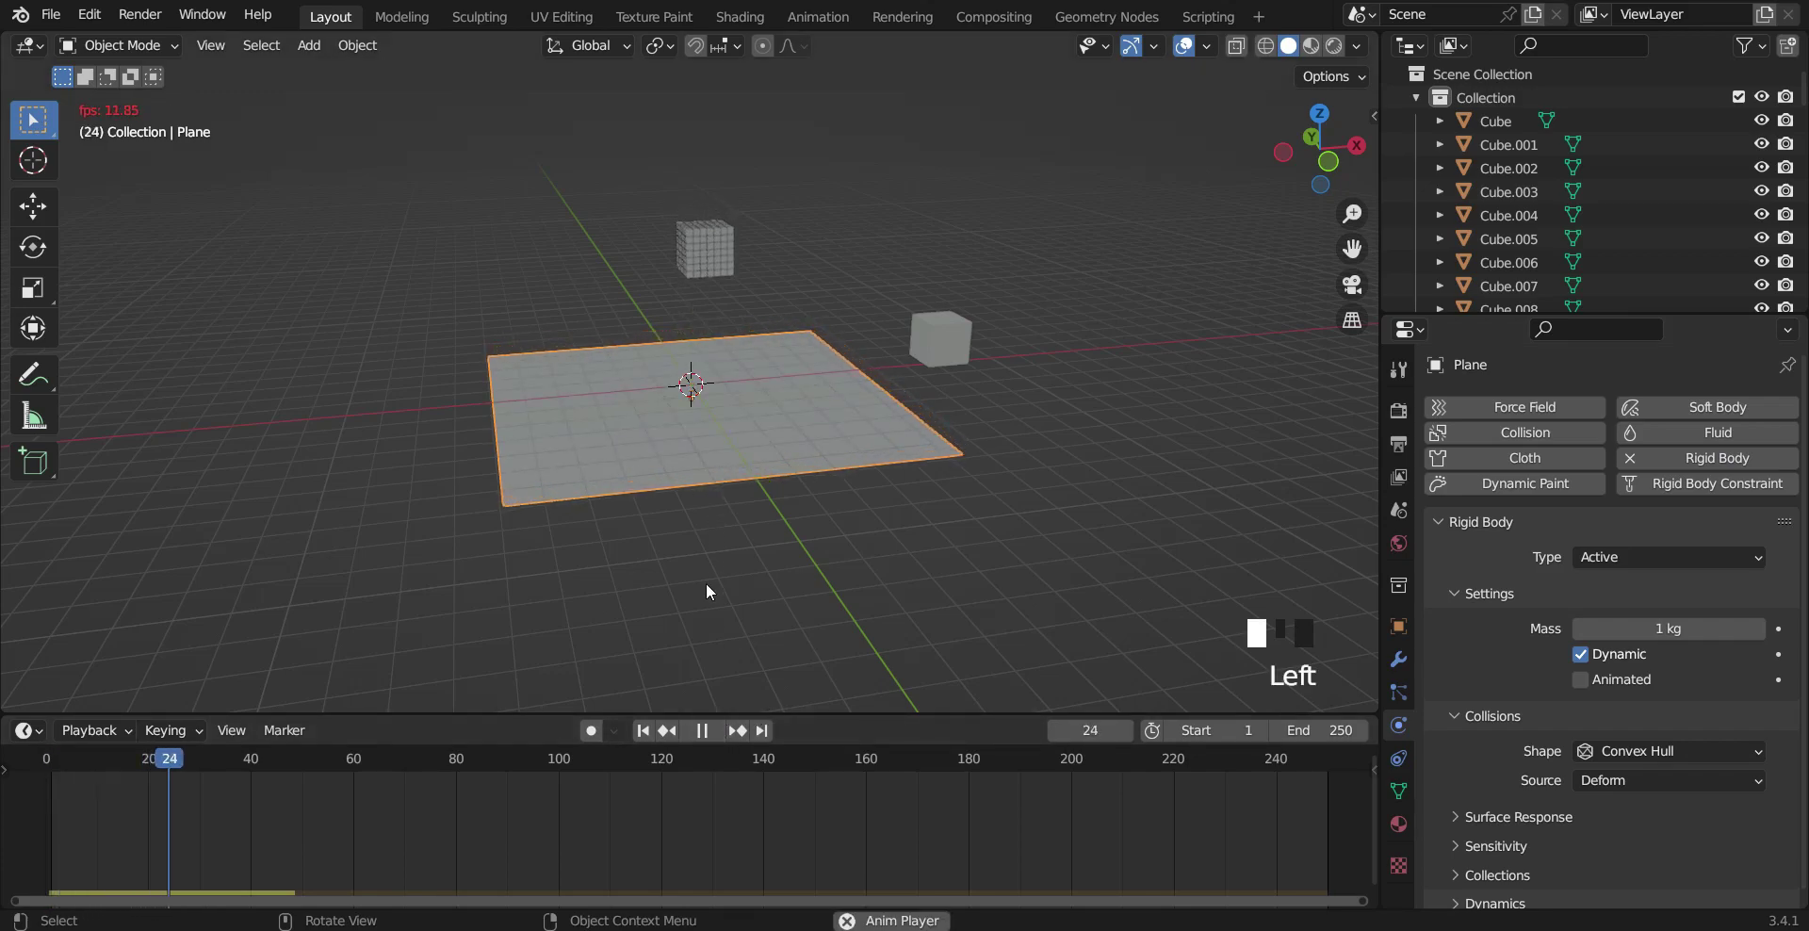
key("space")
left_click_drag(255, 765, 1374, 817)
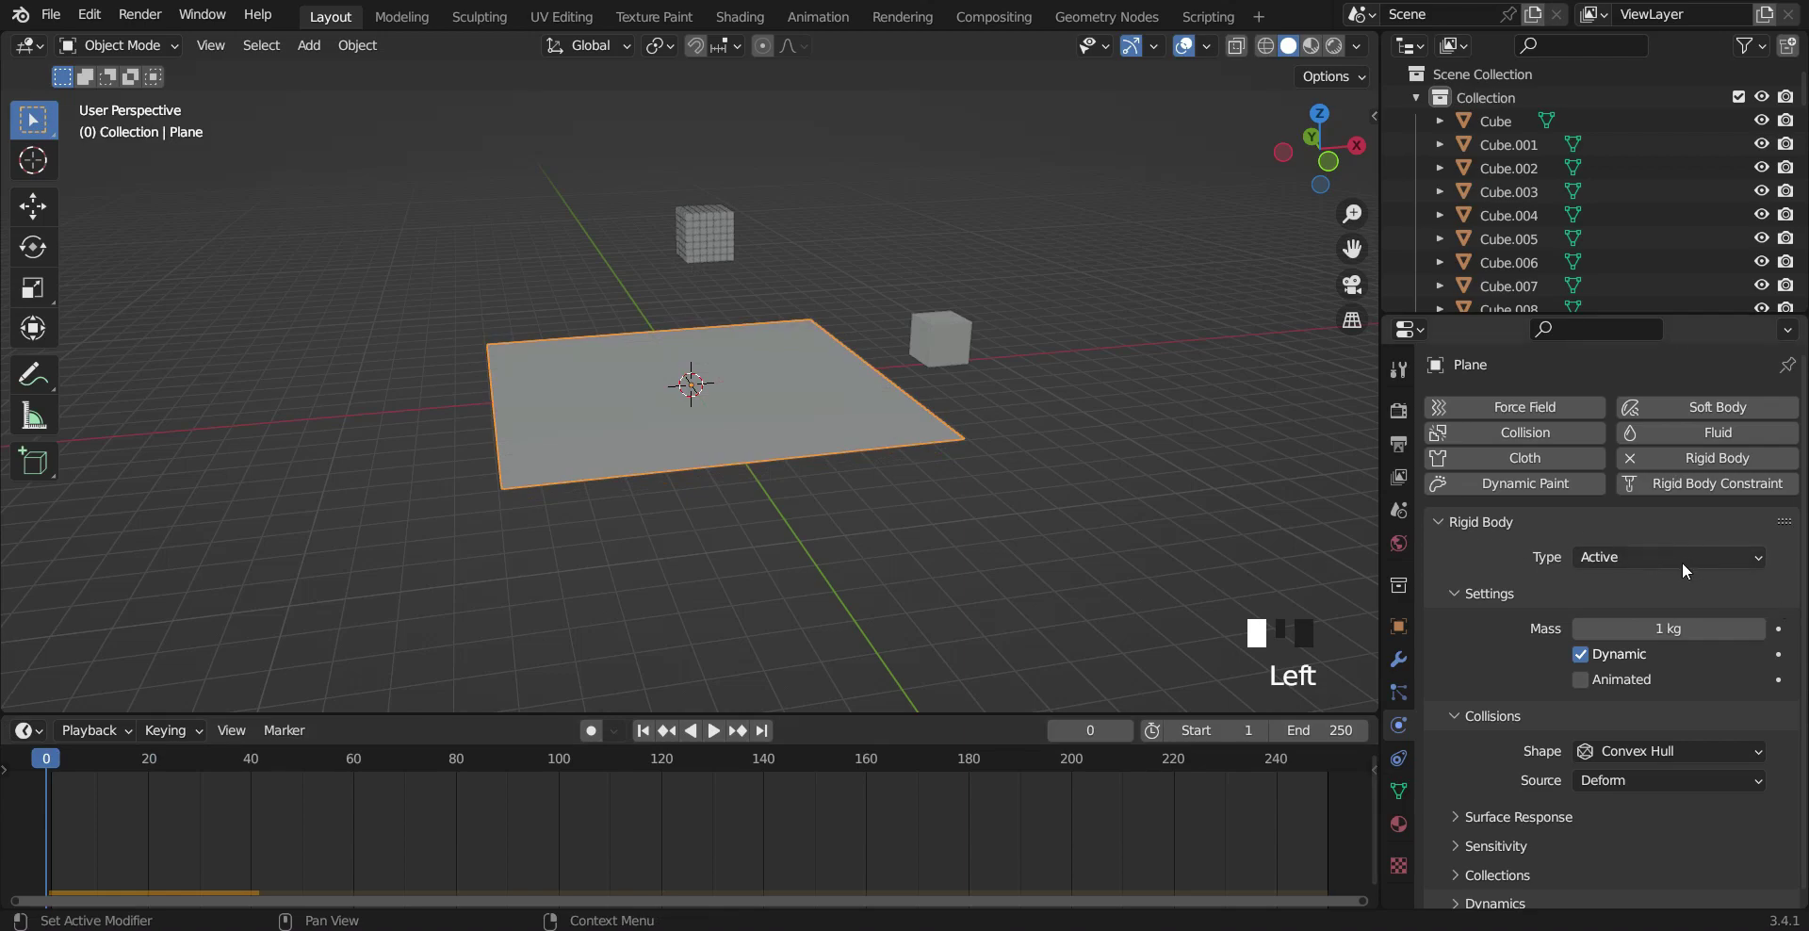
left_click(1591, 561)
left_click(1667, 608)
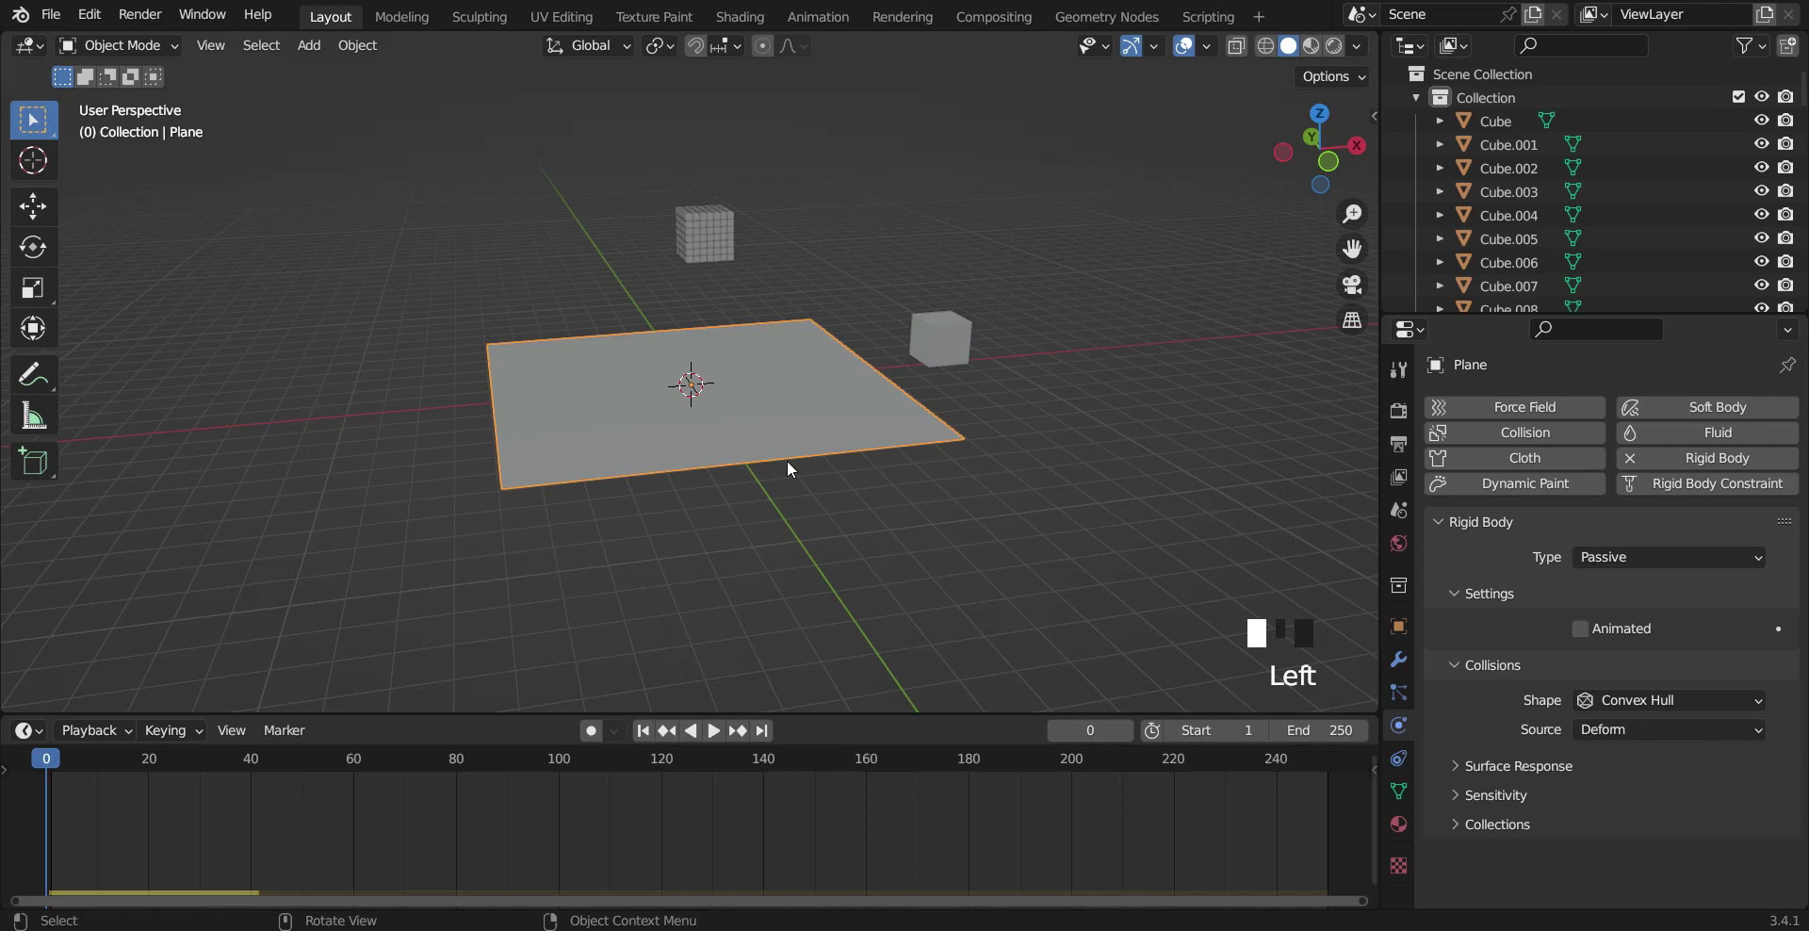
Step: Play the simulation twice to watch the small cubes hit the passive plane, returning to frame 0 each time
left_click(713, 730)
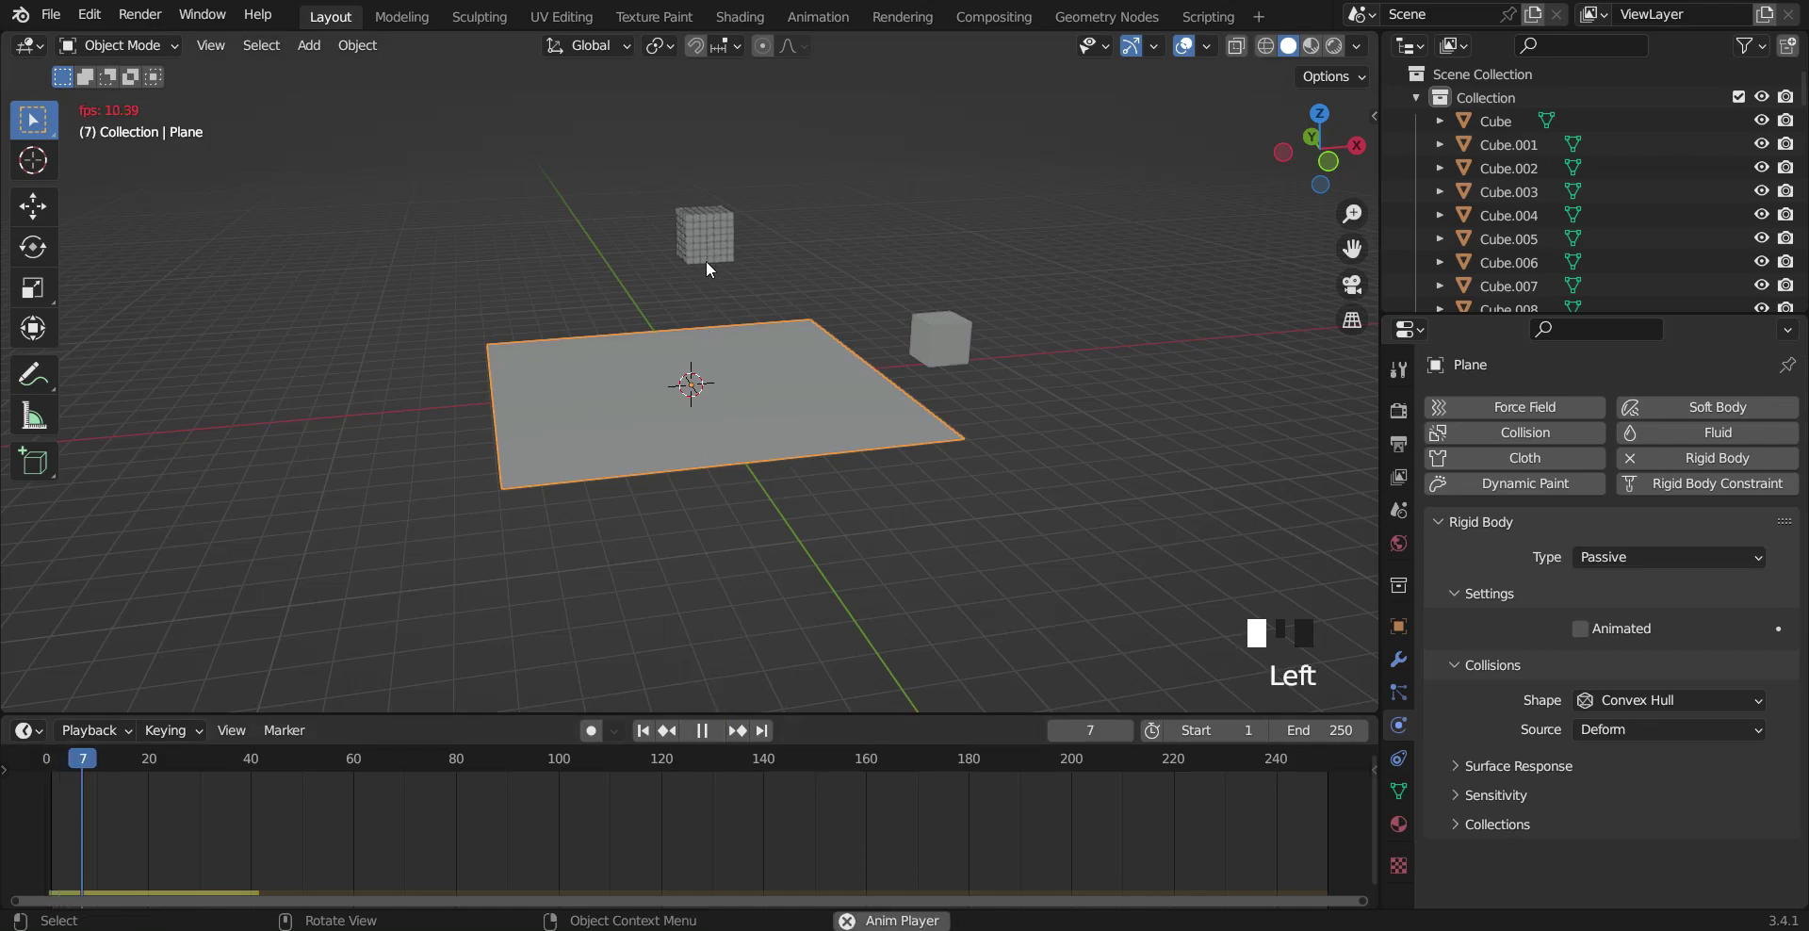
scroll(914, 458, "up", 2)
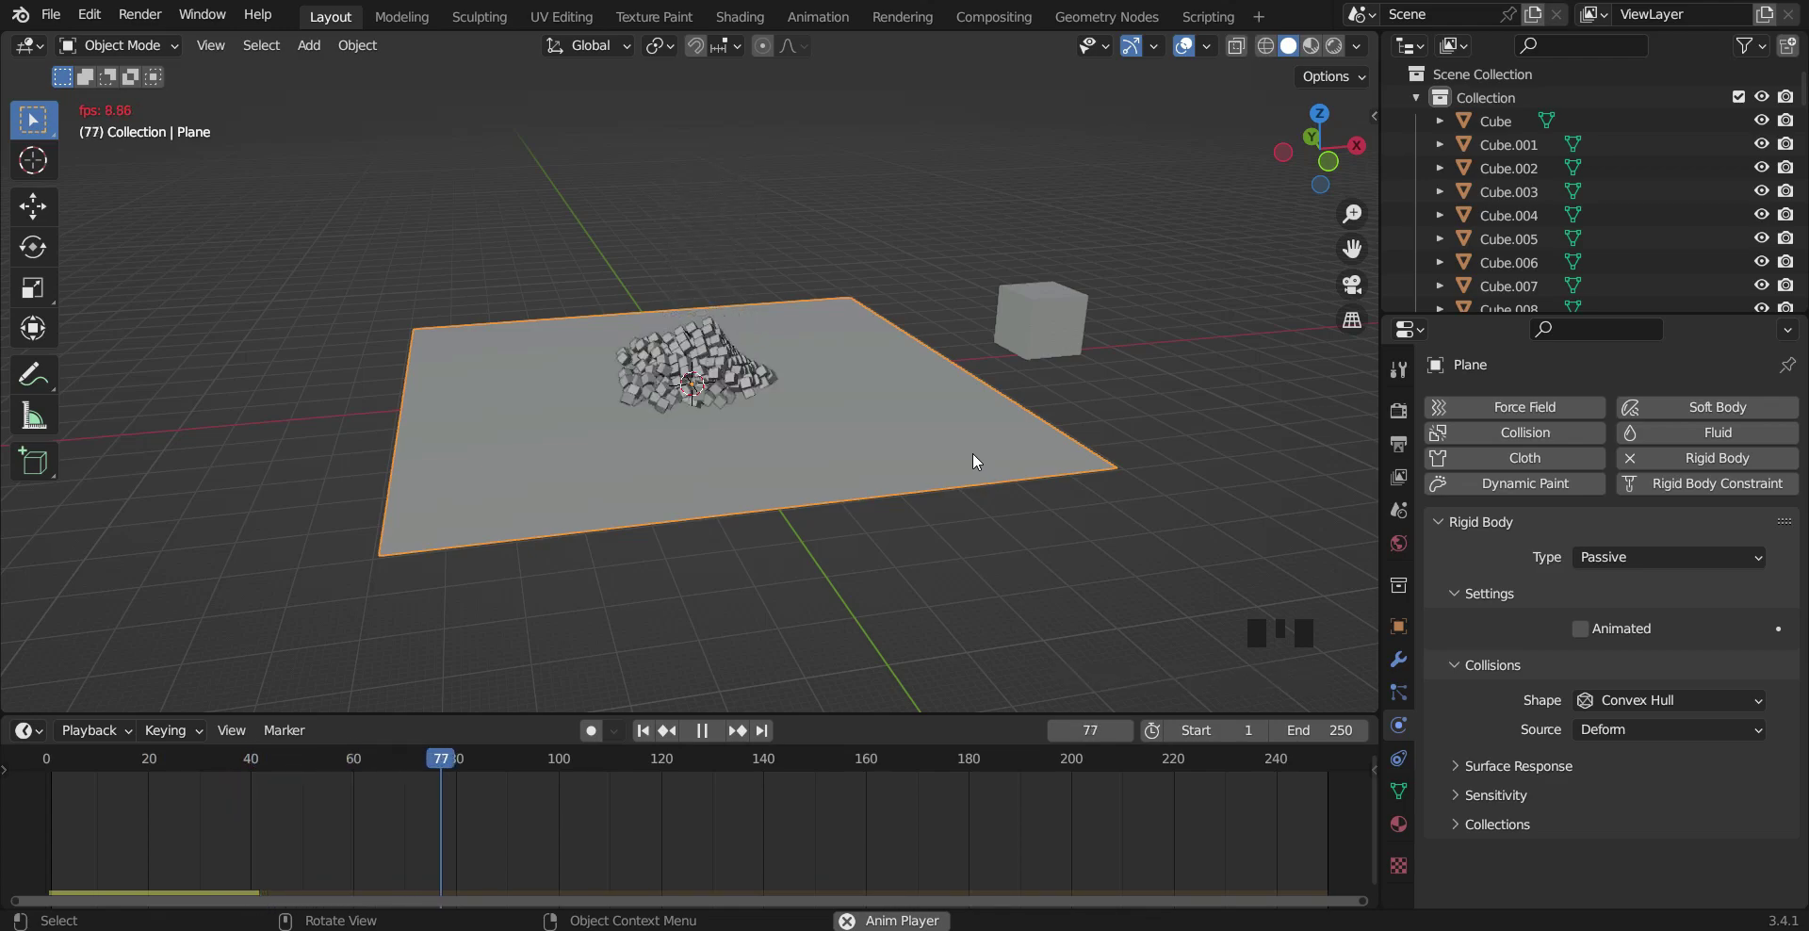
key("space")
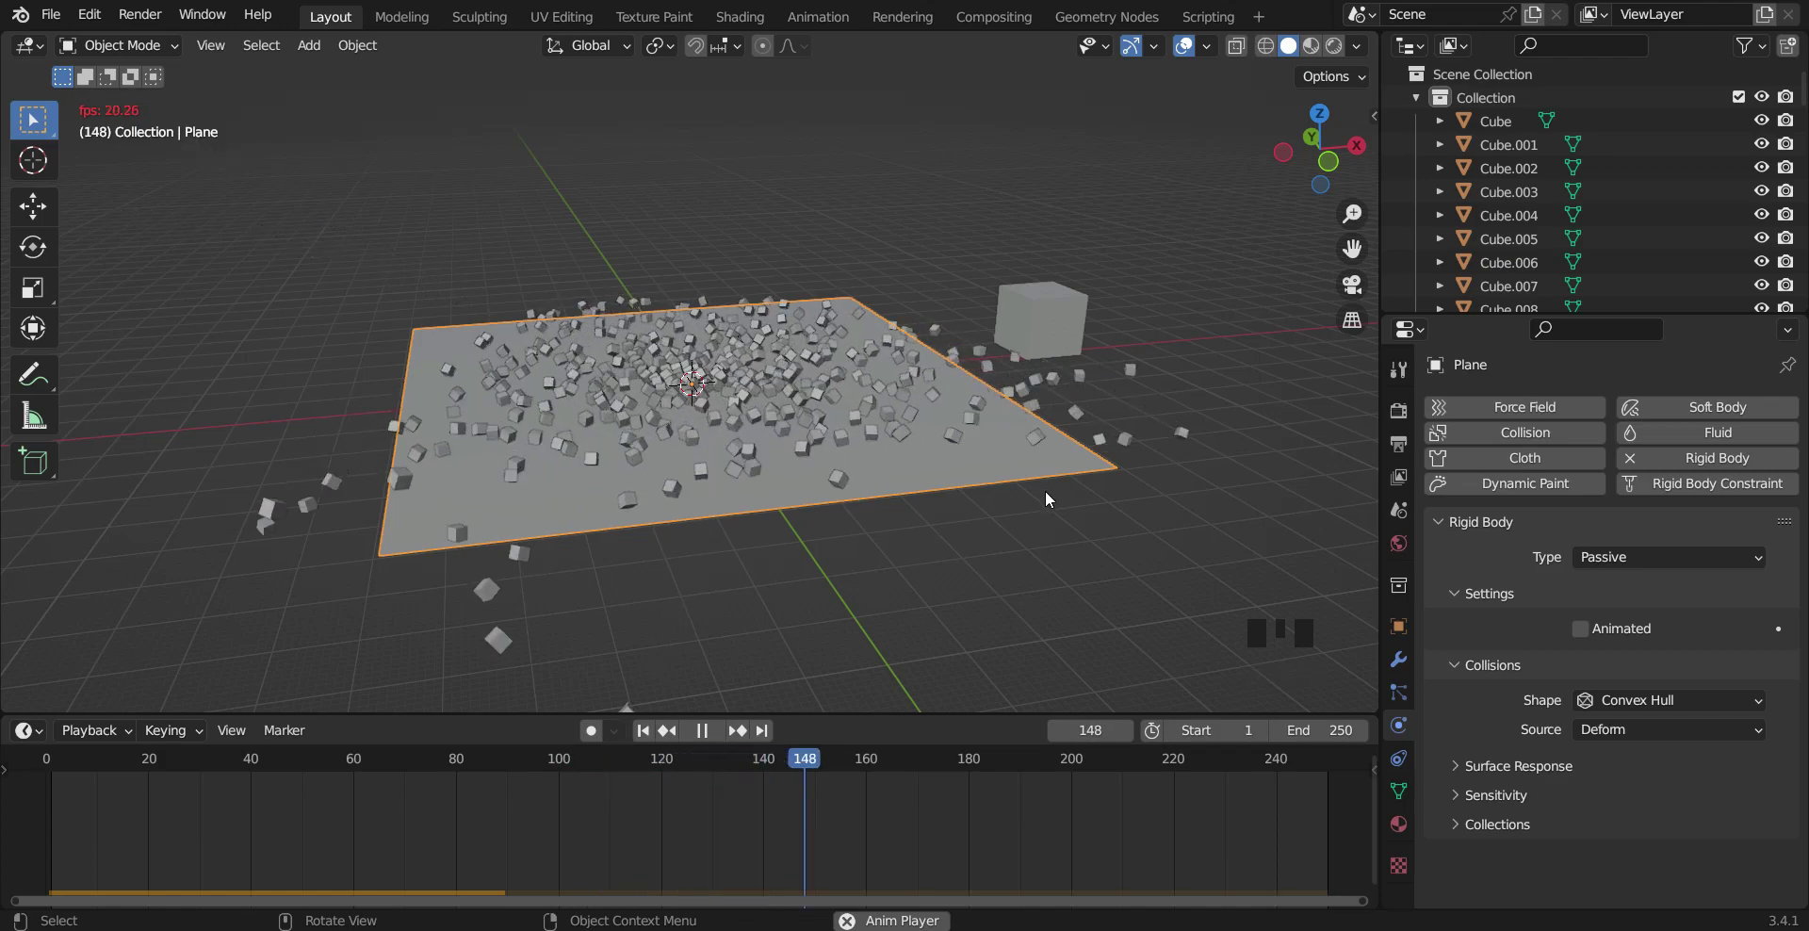
key("space")
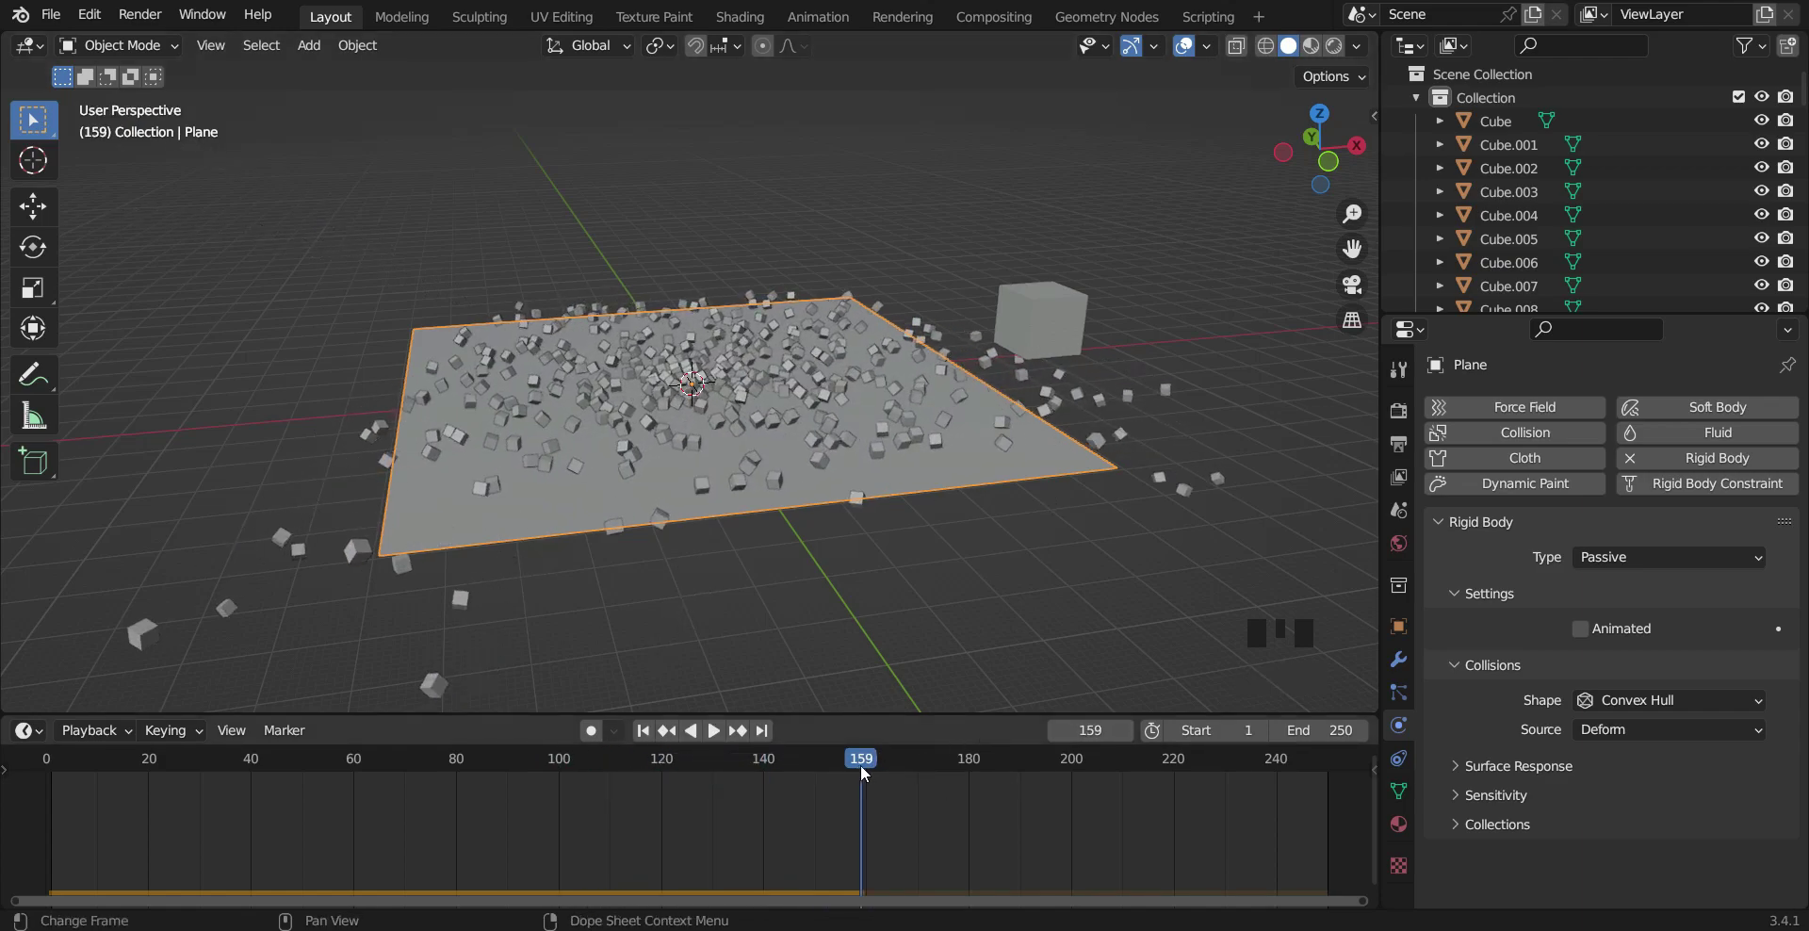
left_click_drag(862, 765, 47, 790)
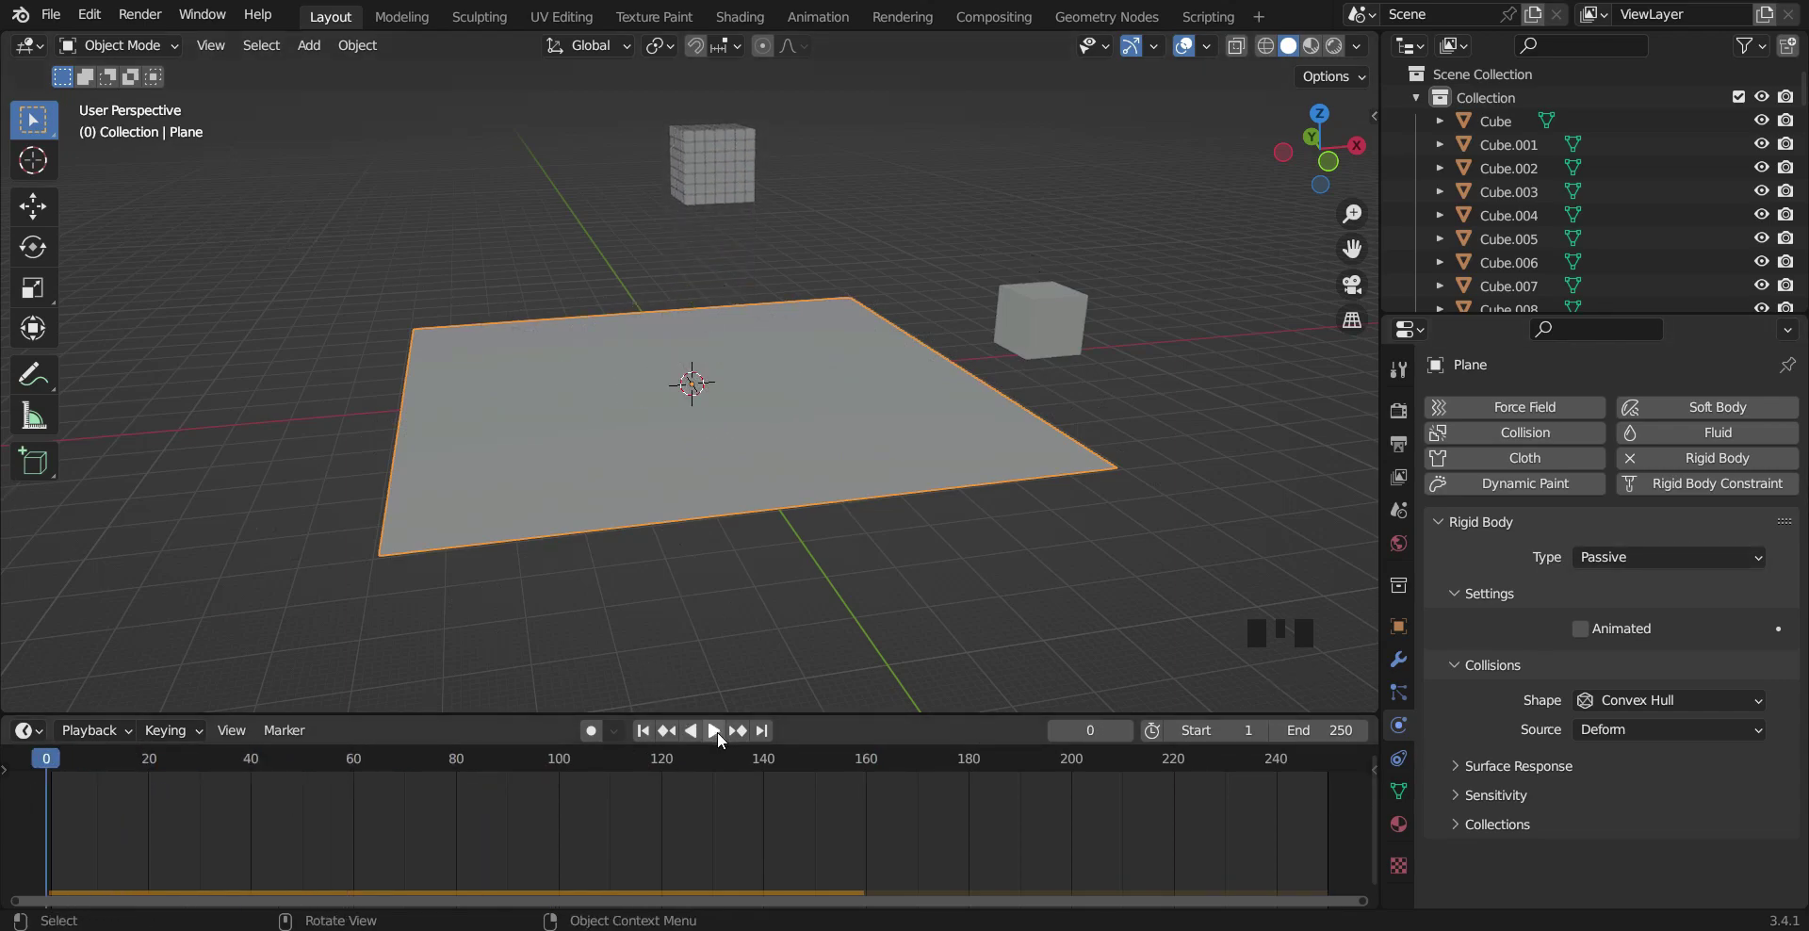
left_click(714, 732)
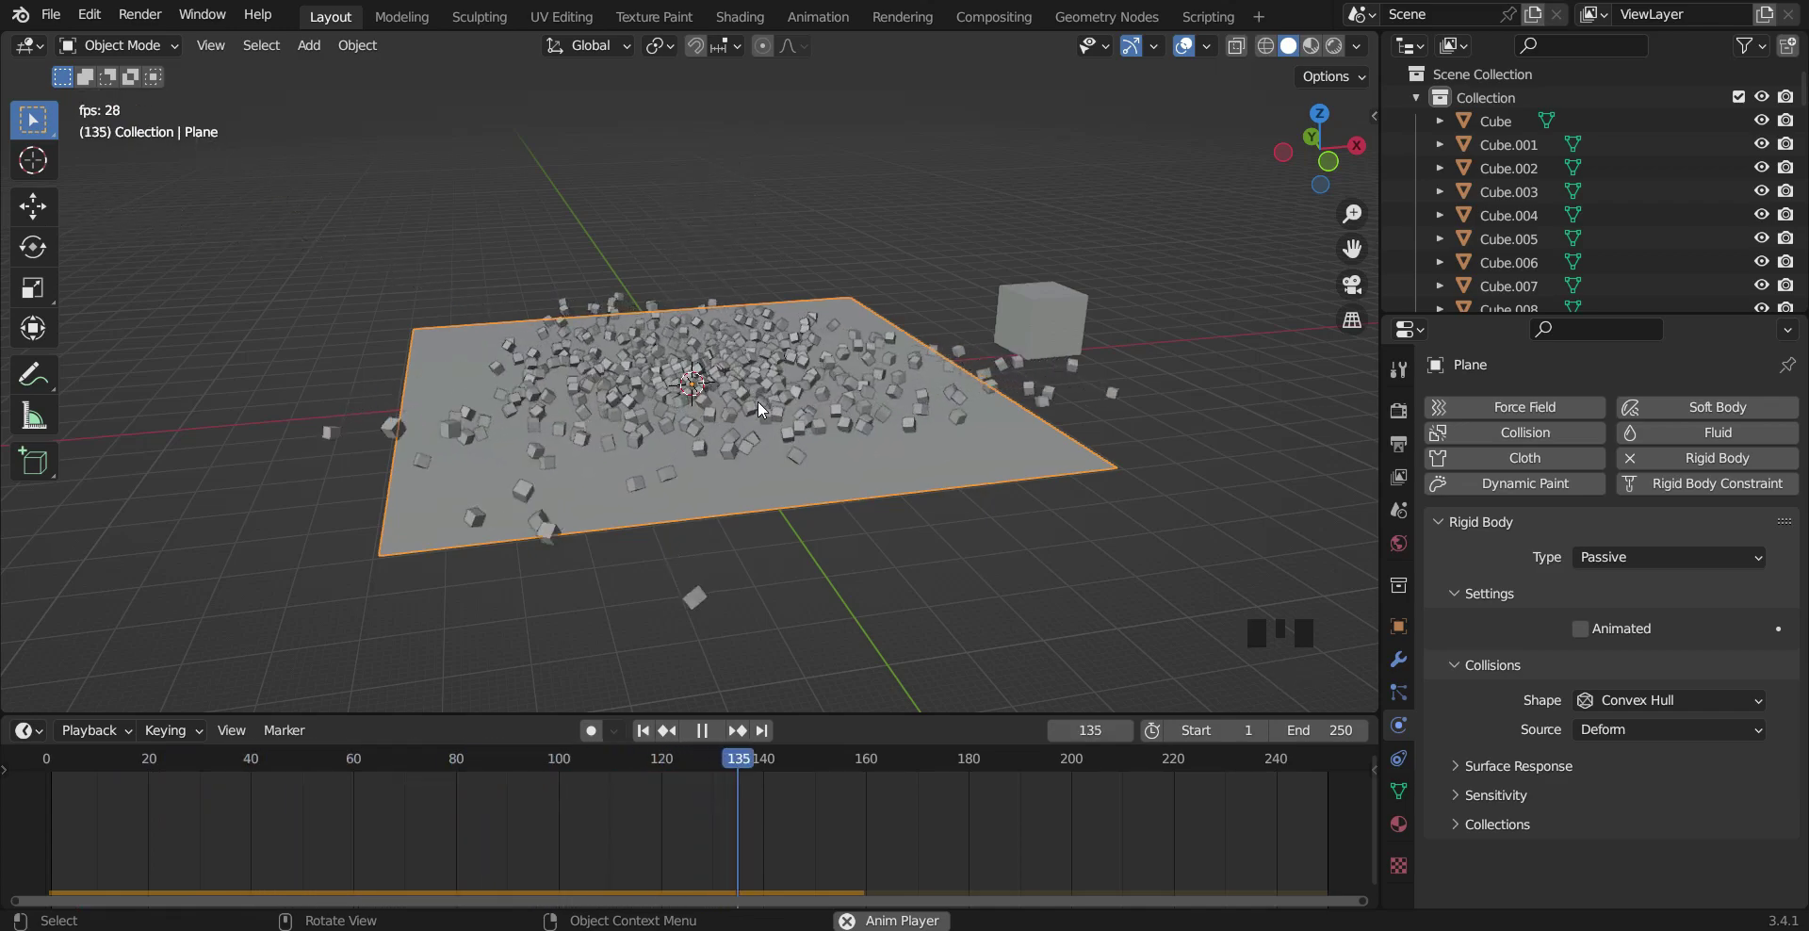
left_click_drag(773, 765, 261, 759)
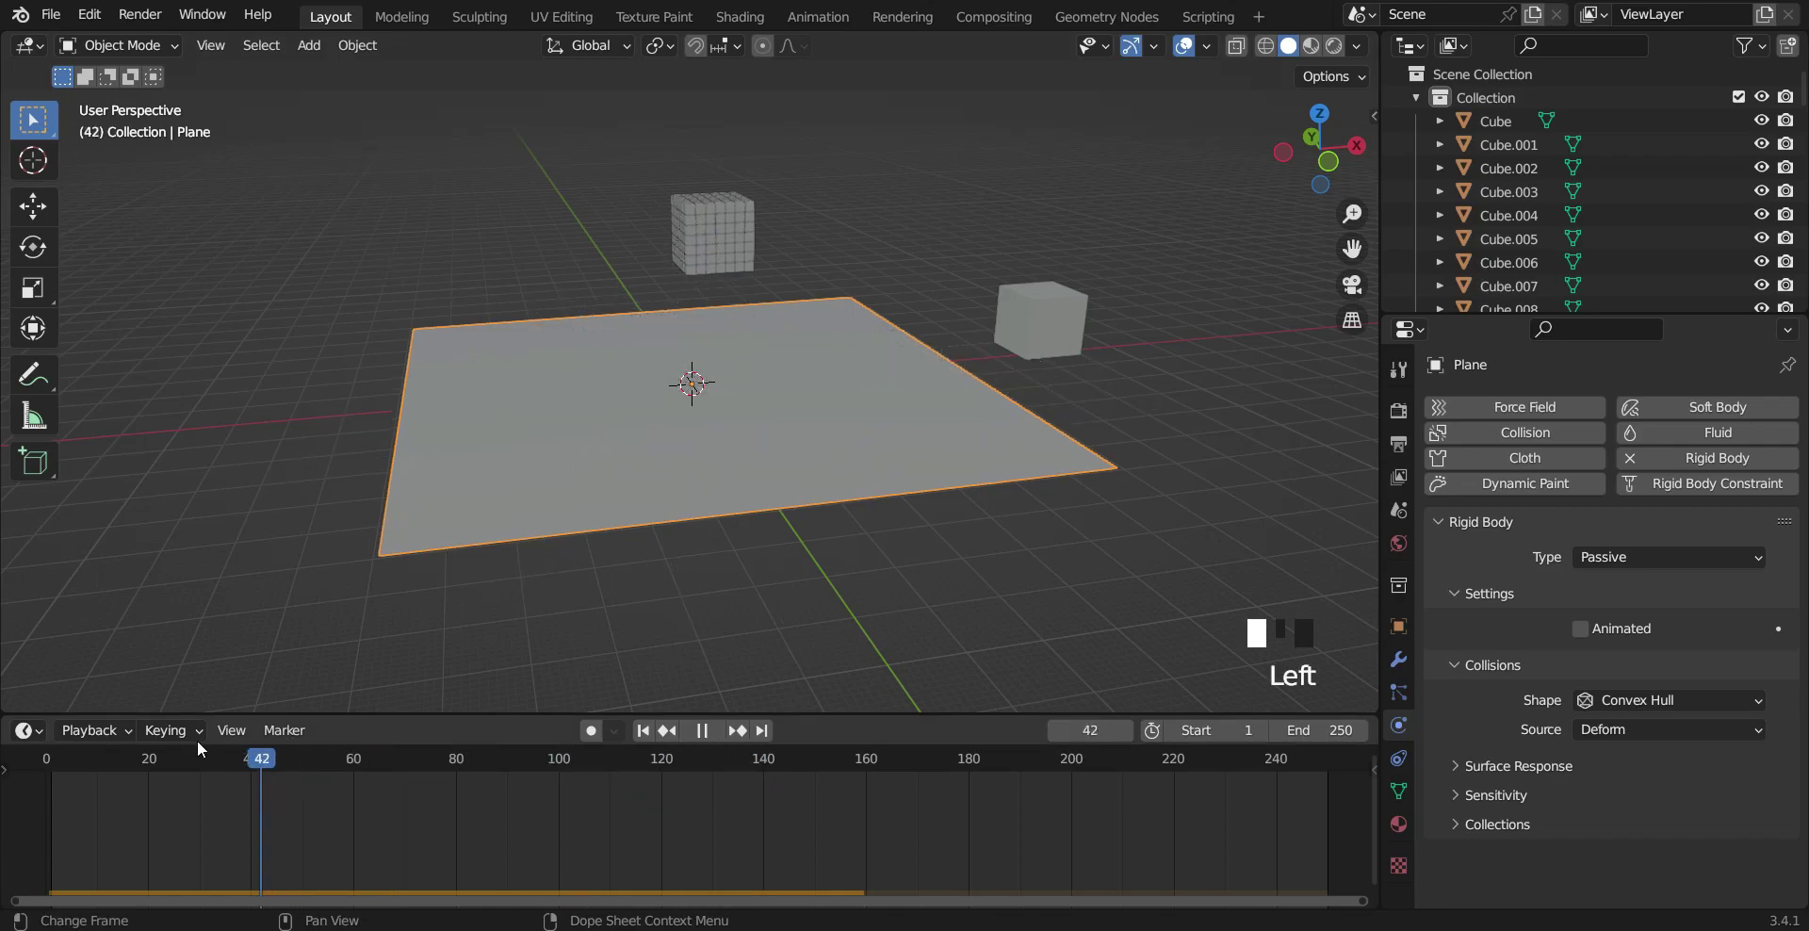
key("Escape")
Step: Select all small cubes of the raised block and set their origins with Origin to Geometry
left_click_drag(658, 100, 768, 205)
scroll(851, 222, "up", 5)
scroll(901, 224, "down", 4)
middle_click_drag(903, 233, 885, 308, "shift")
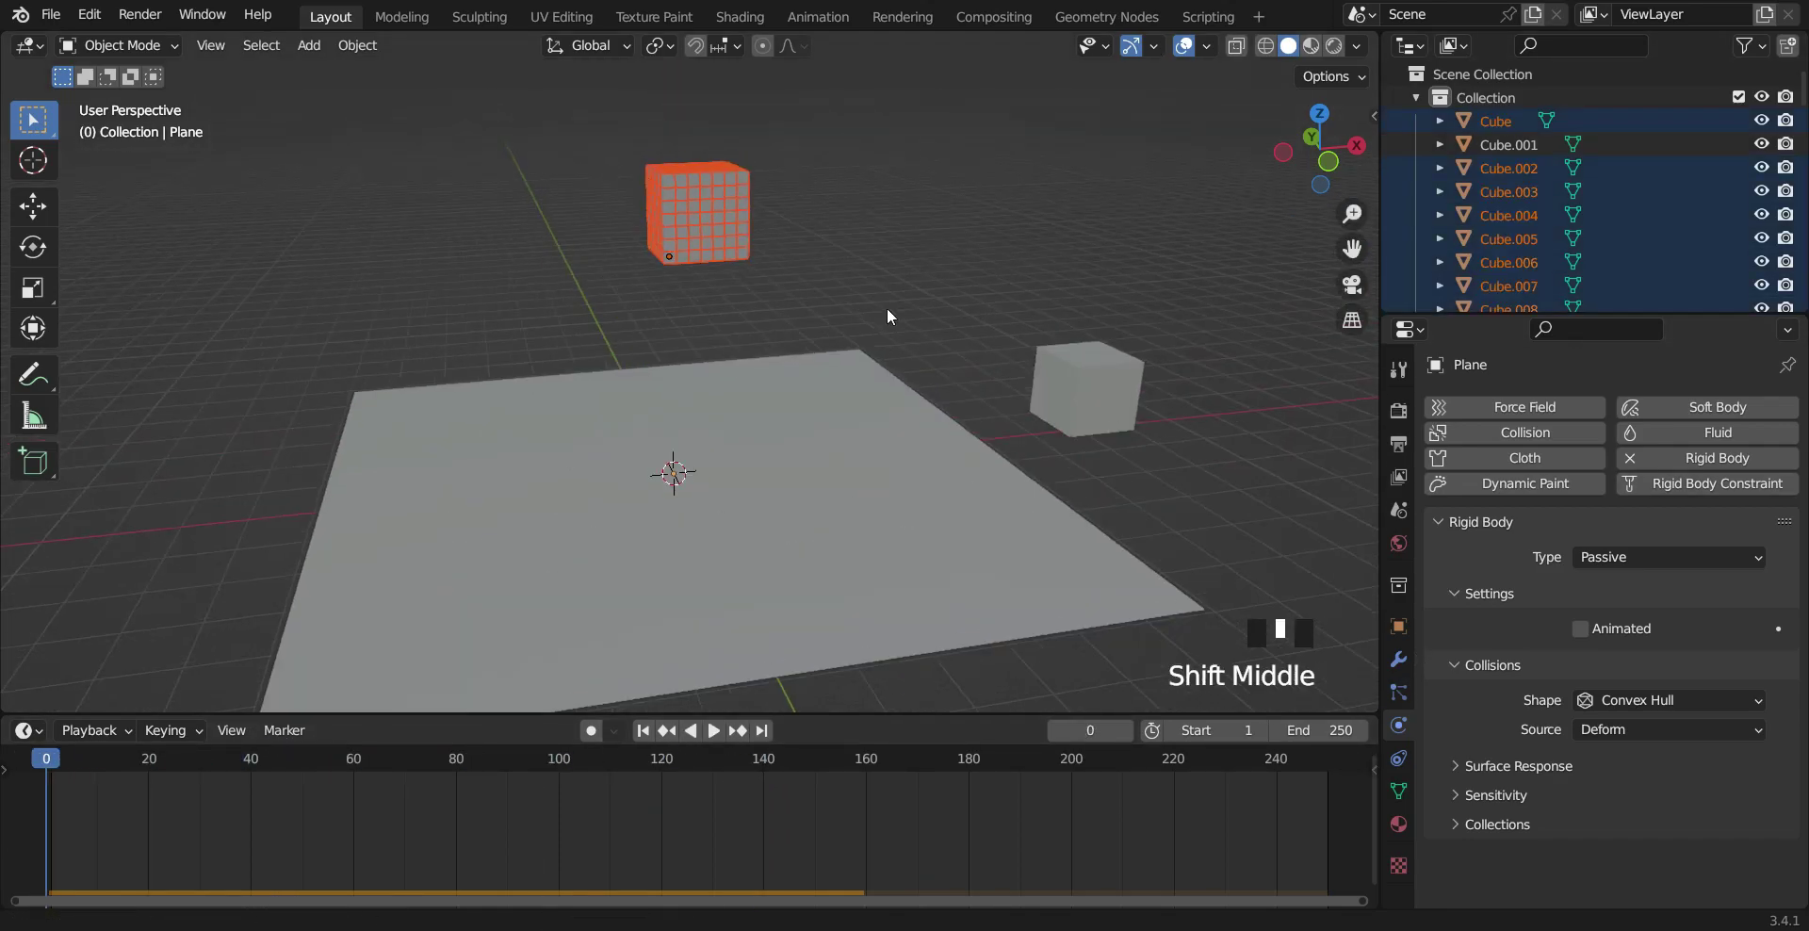
scroll(891, 321, "up", 3)
scroll(682, 184, "up", 1)
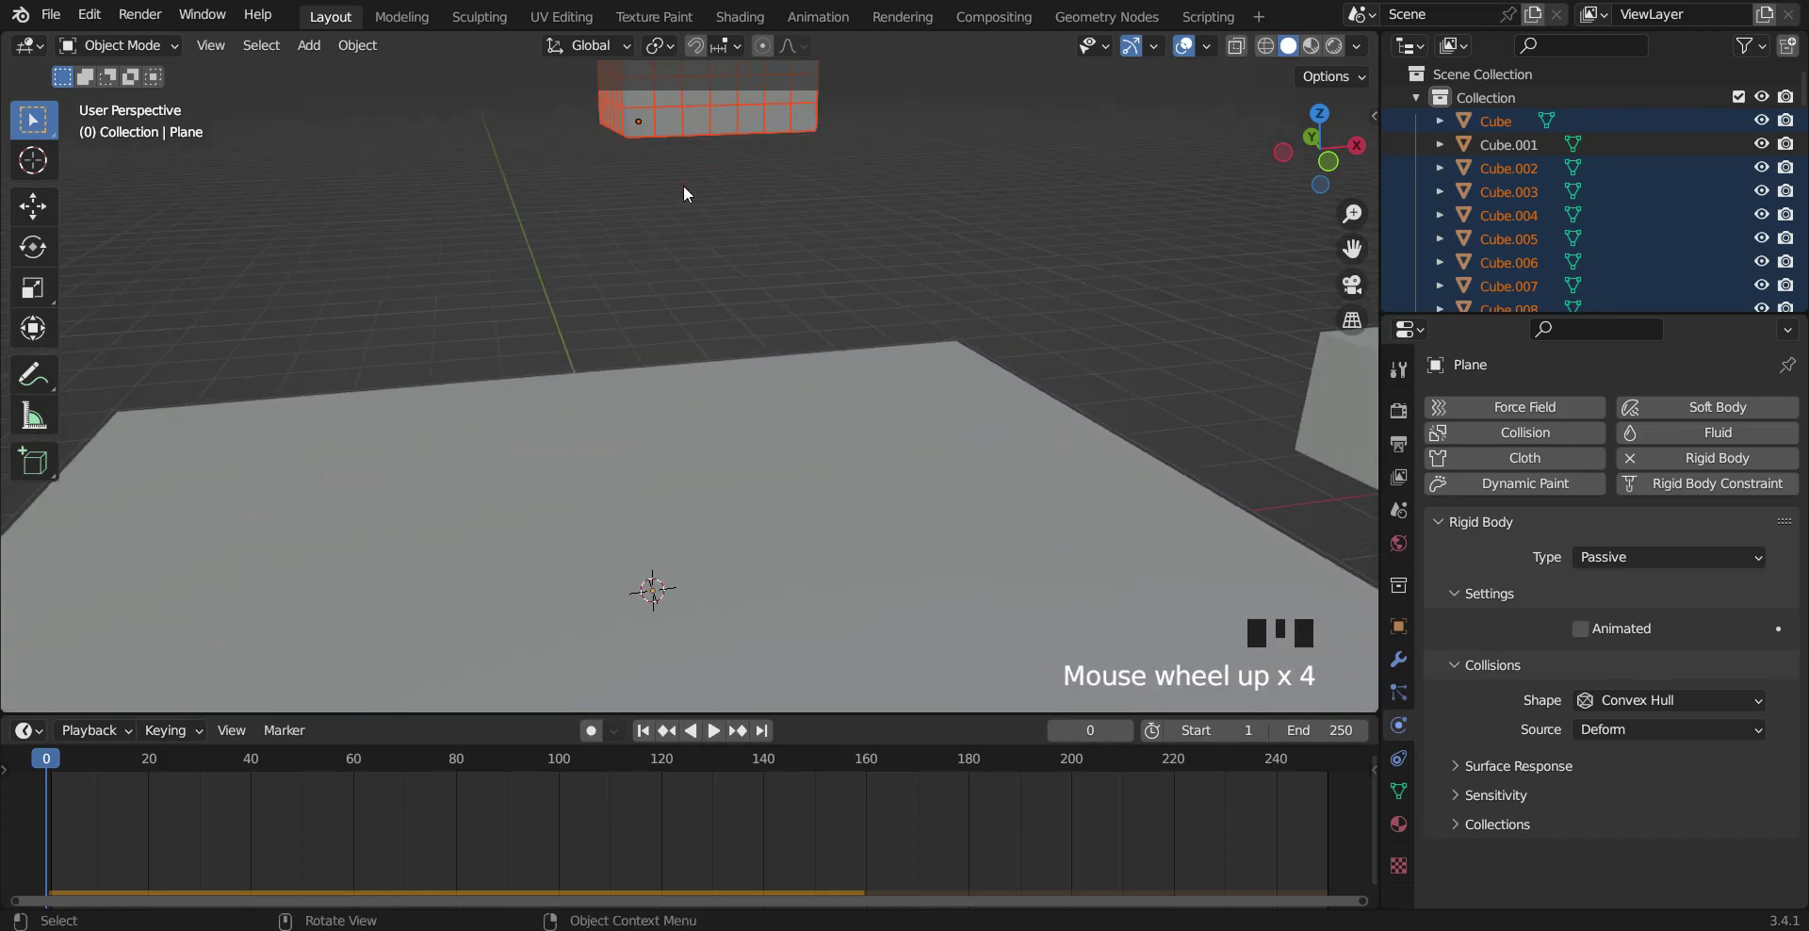
scroll(682, 185, "down", 3)
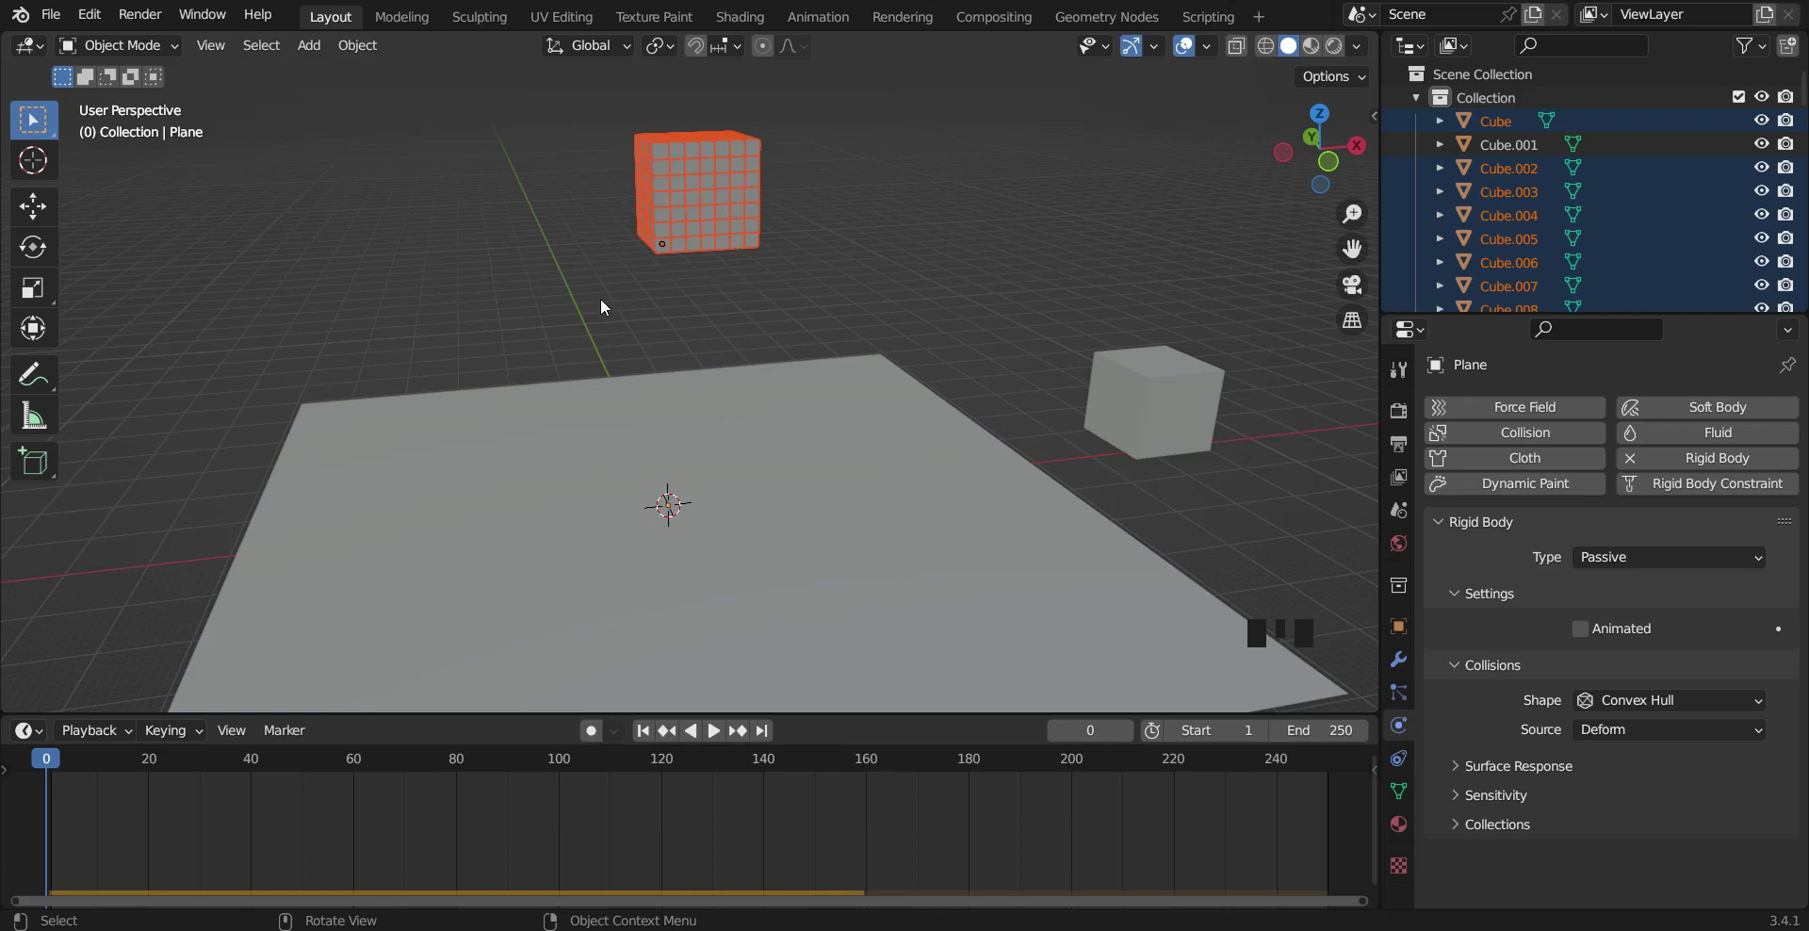
left_click(351, 44)
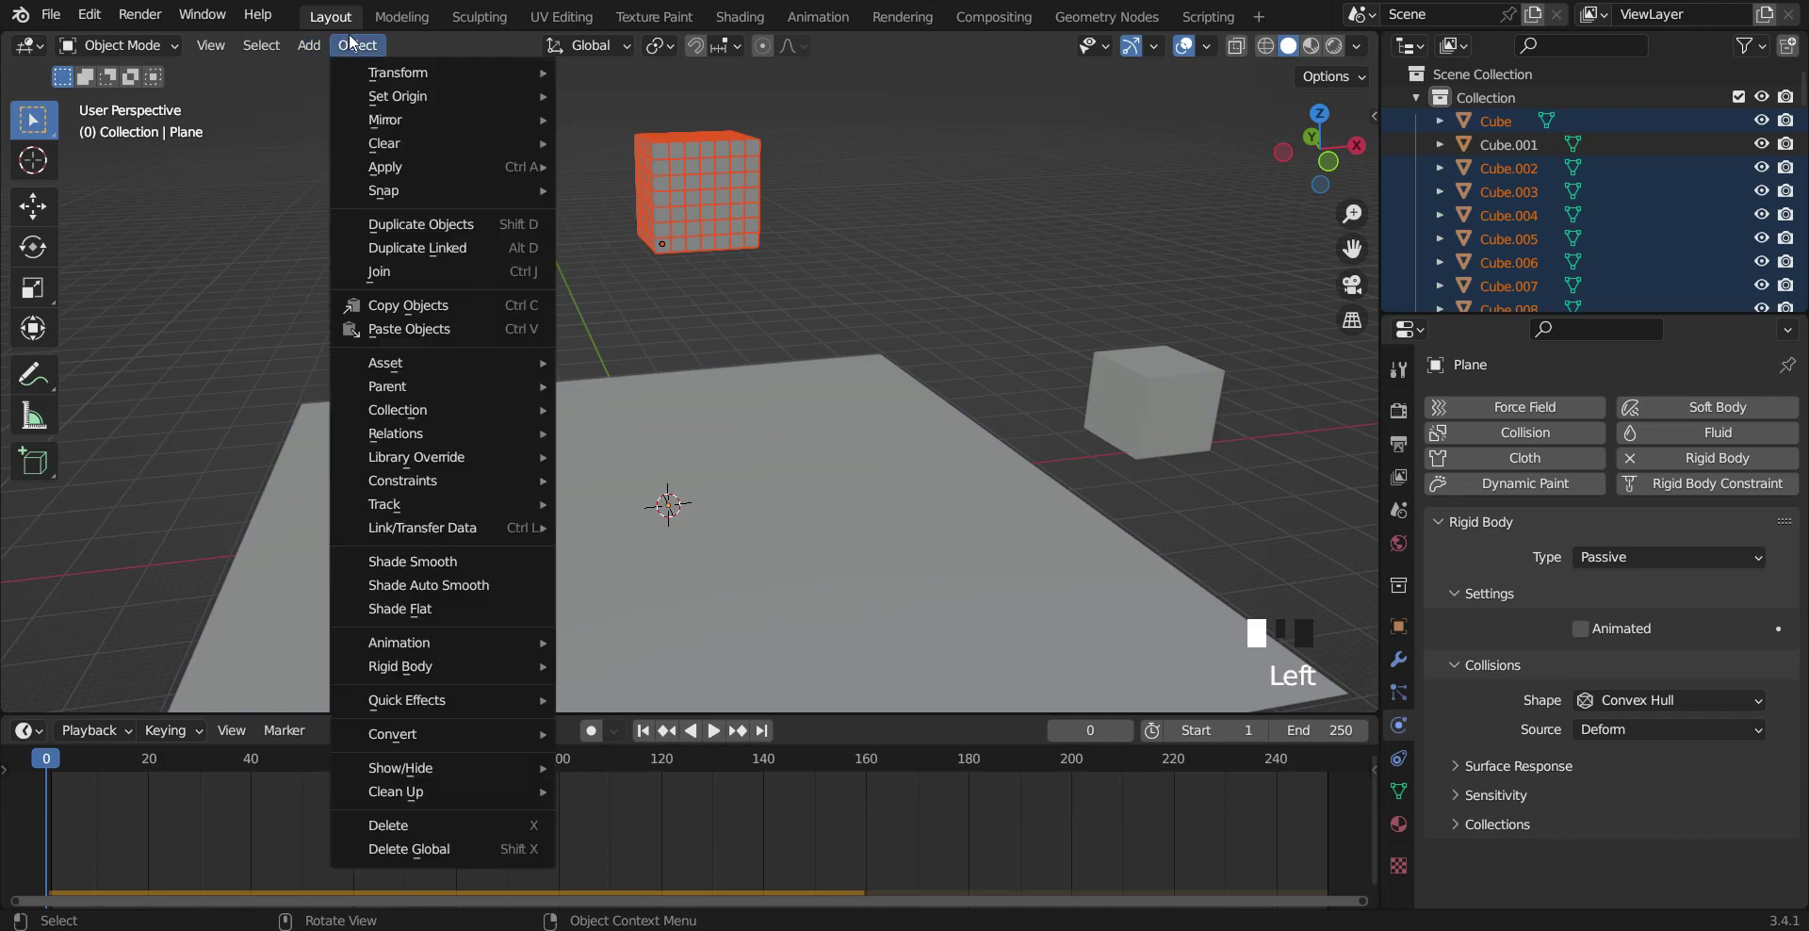
mouse_move(405, 96)
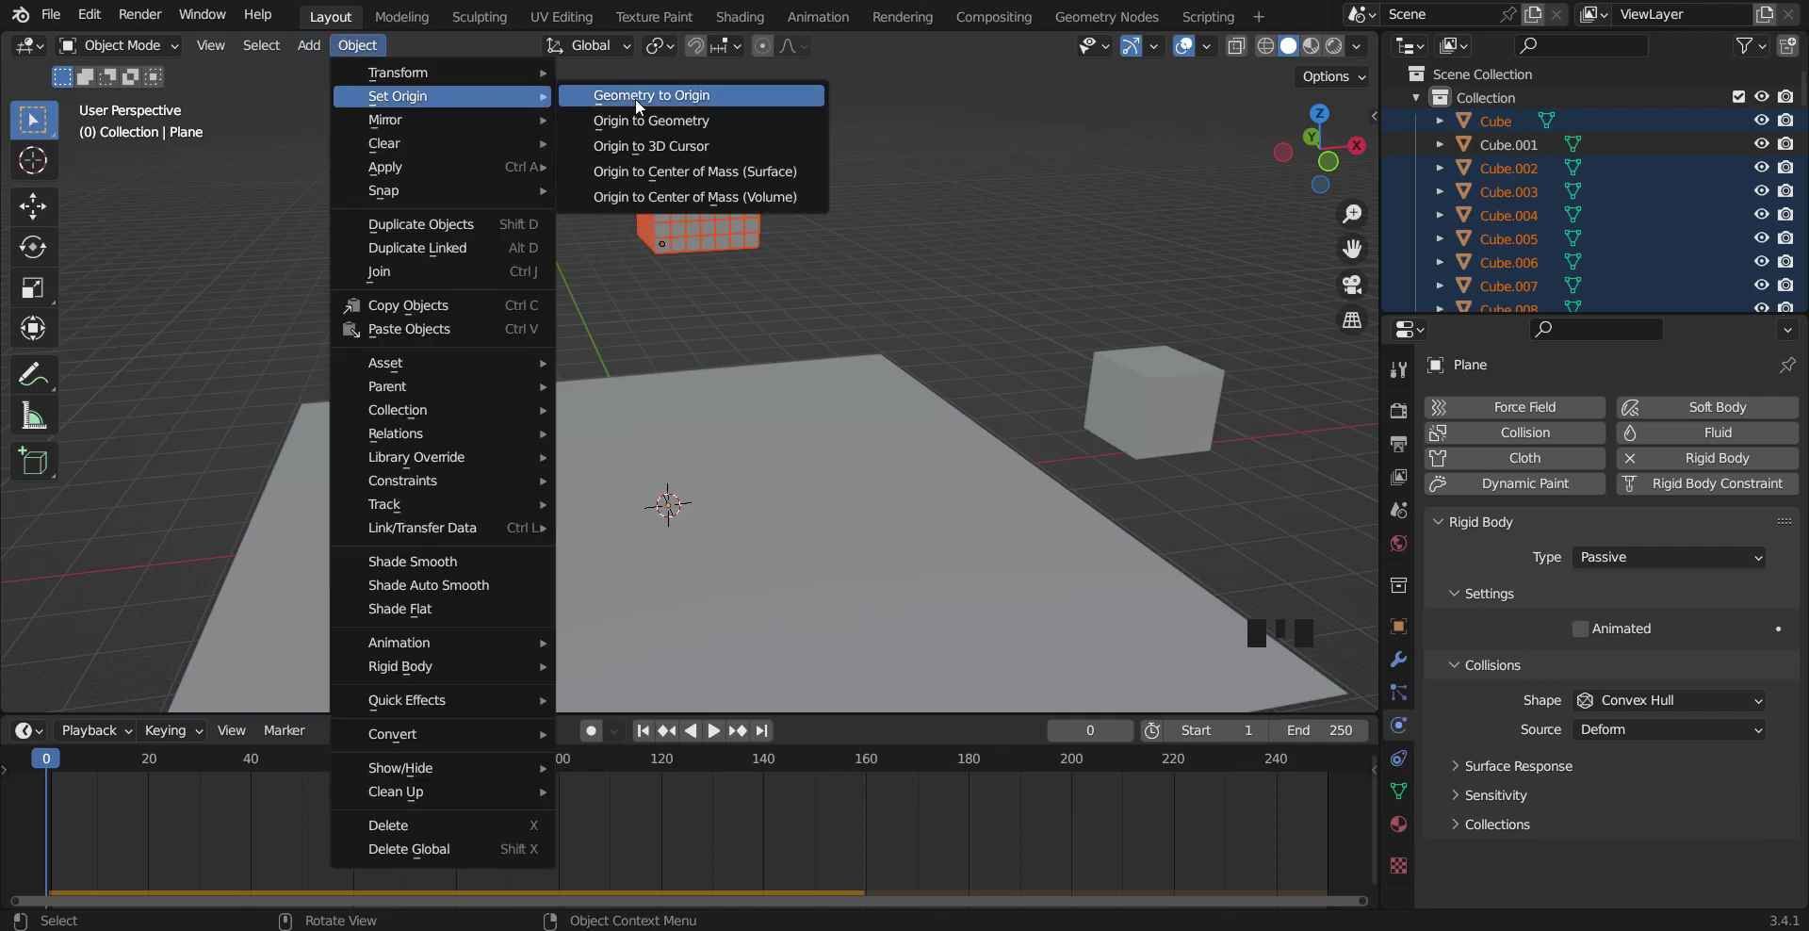
left_click(718, 117)
Step: Deselect the cubes and play the simulation to about frame 202 to check how they land on the plane
middle_click_drag(915, 230, 894, 276)
scroll(893, 275, "down", 4)
left_click(938, 325)
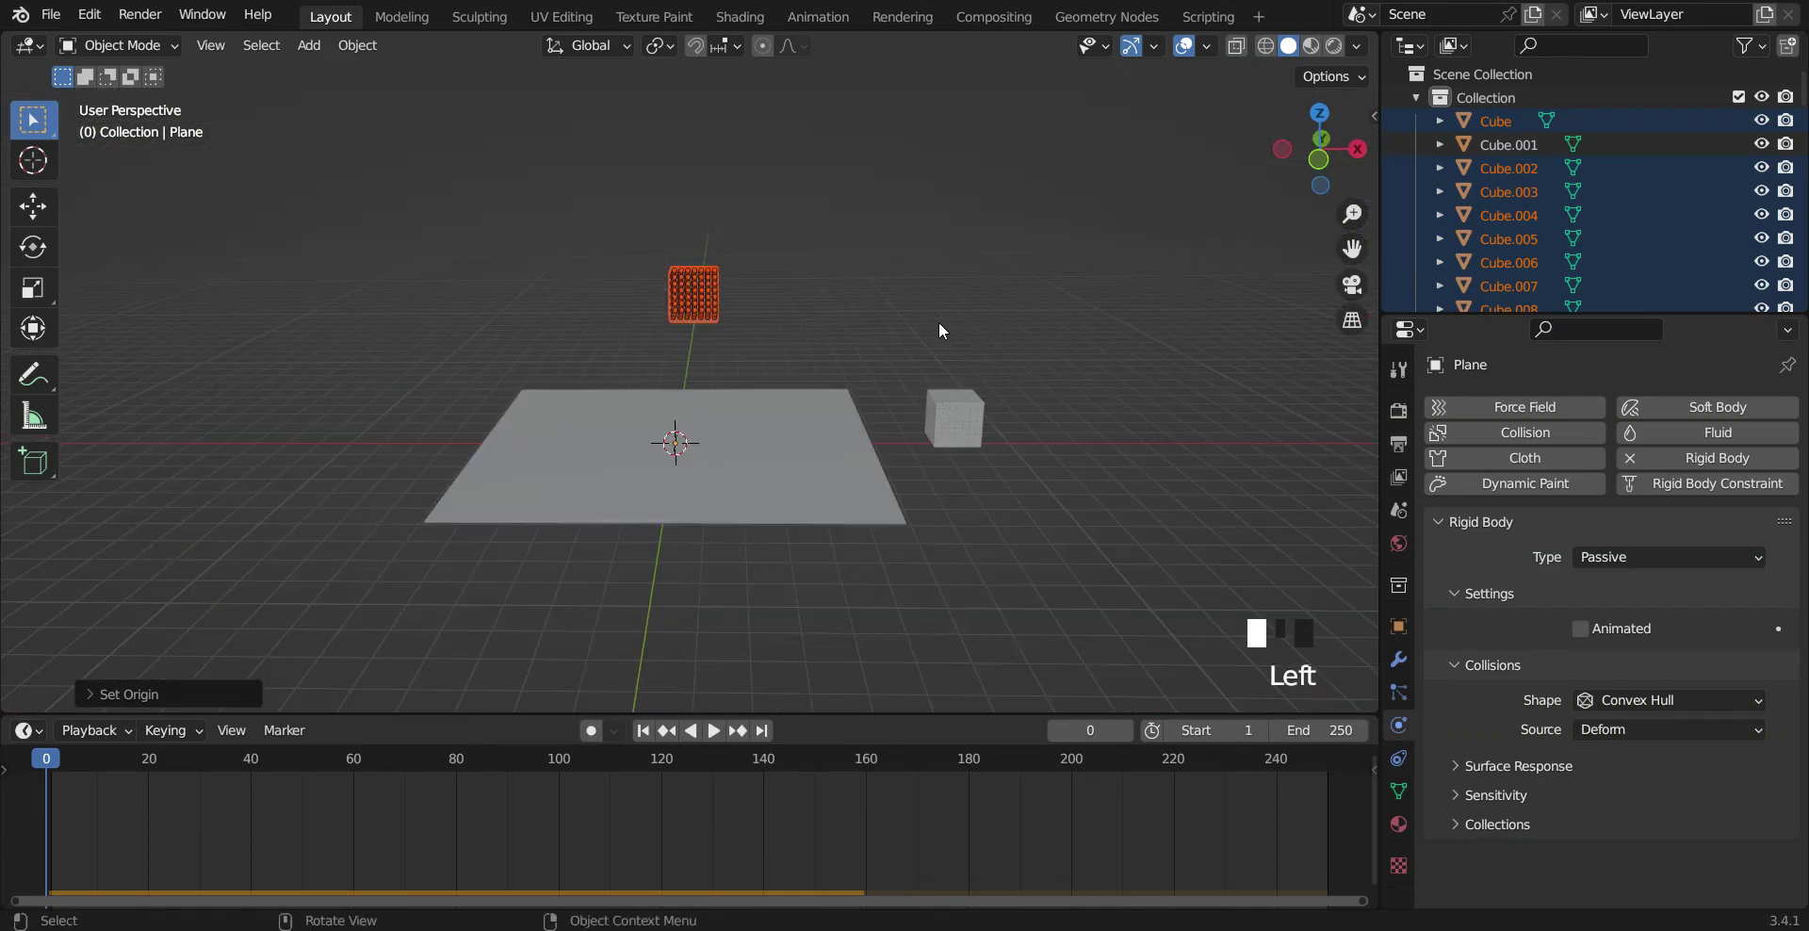
left_click(714, 731)
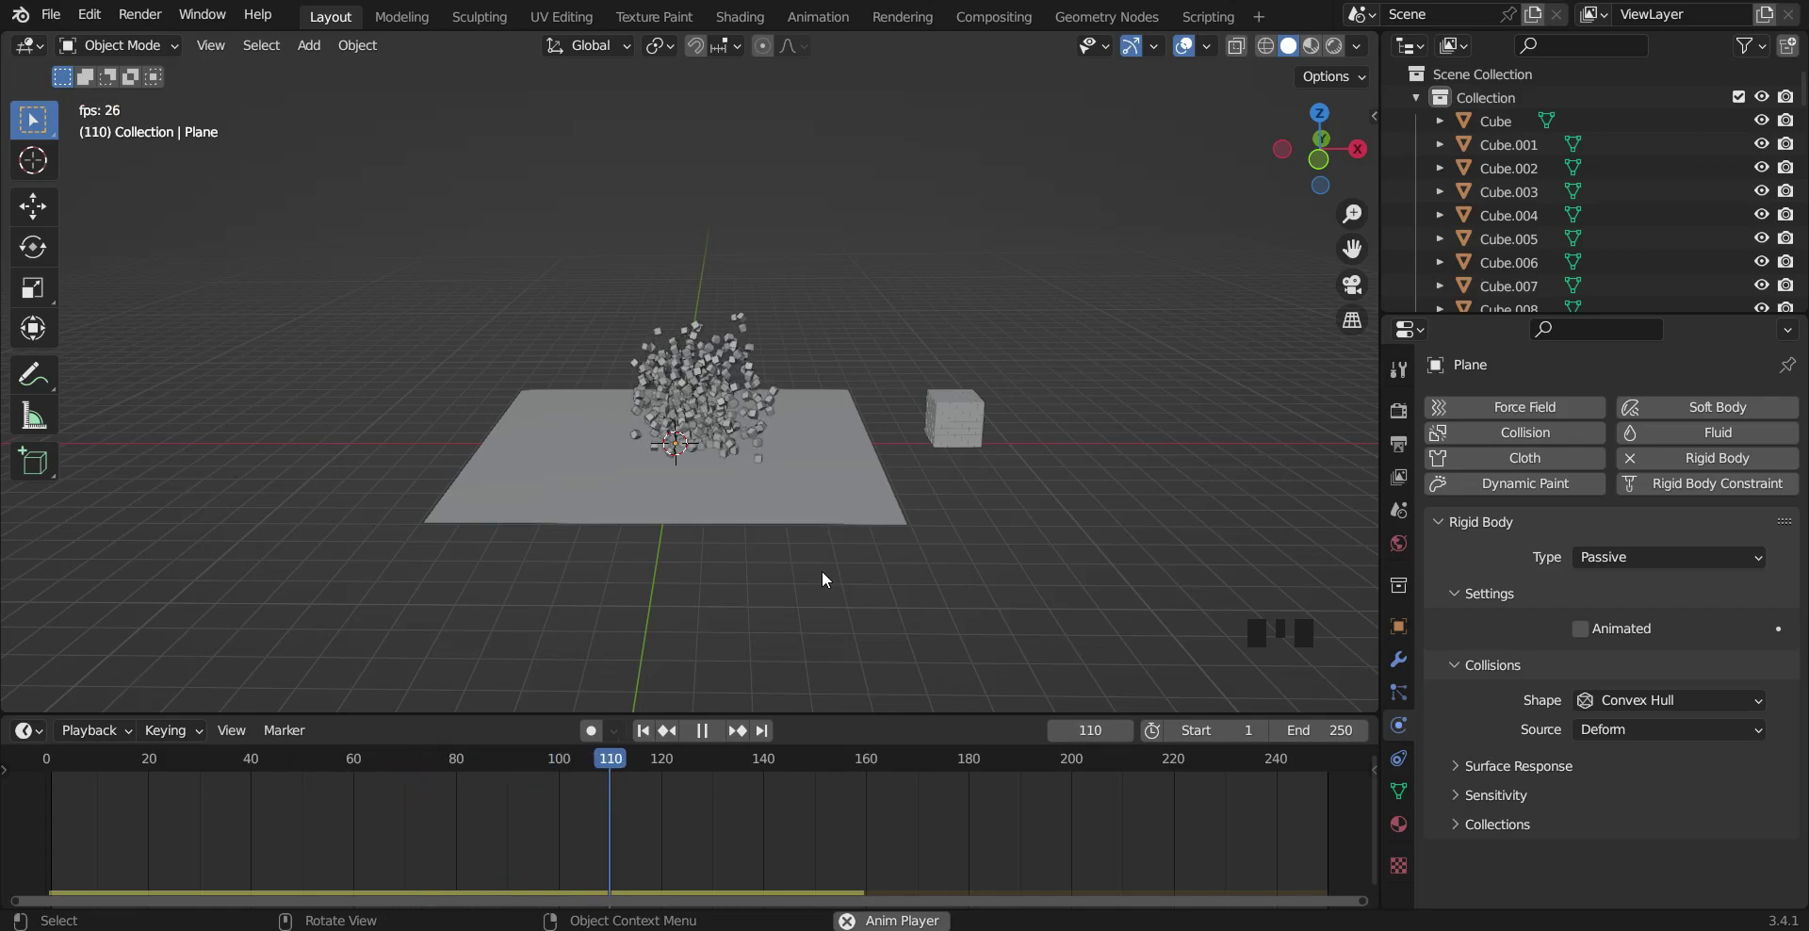
key("space")
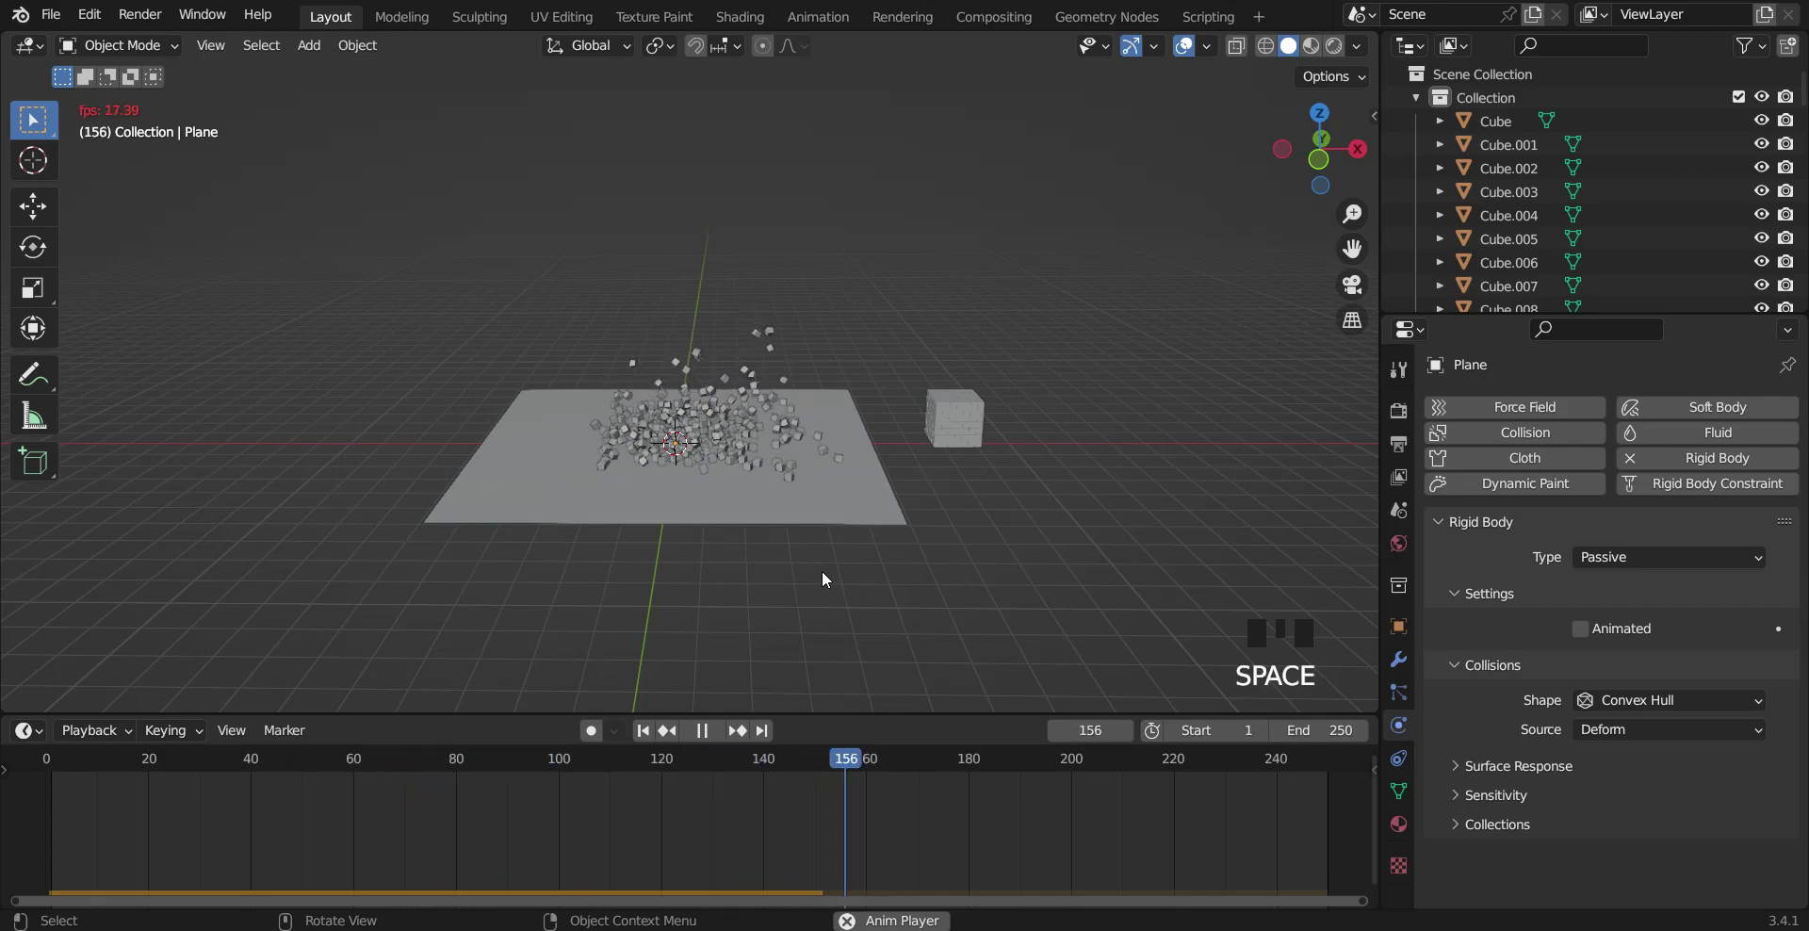
middle_click_drag(670, 585, 805, 617)
scroll(806, 618, "up", 2)
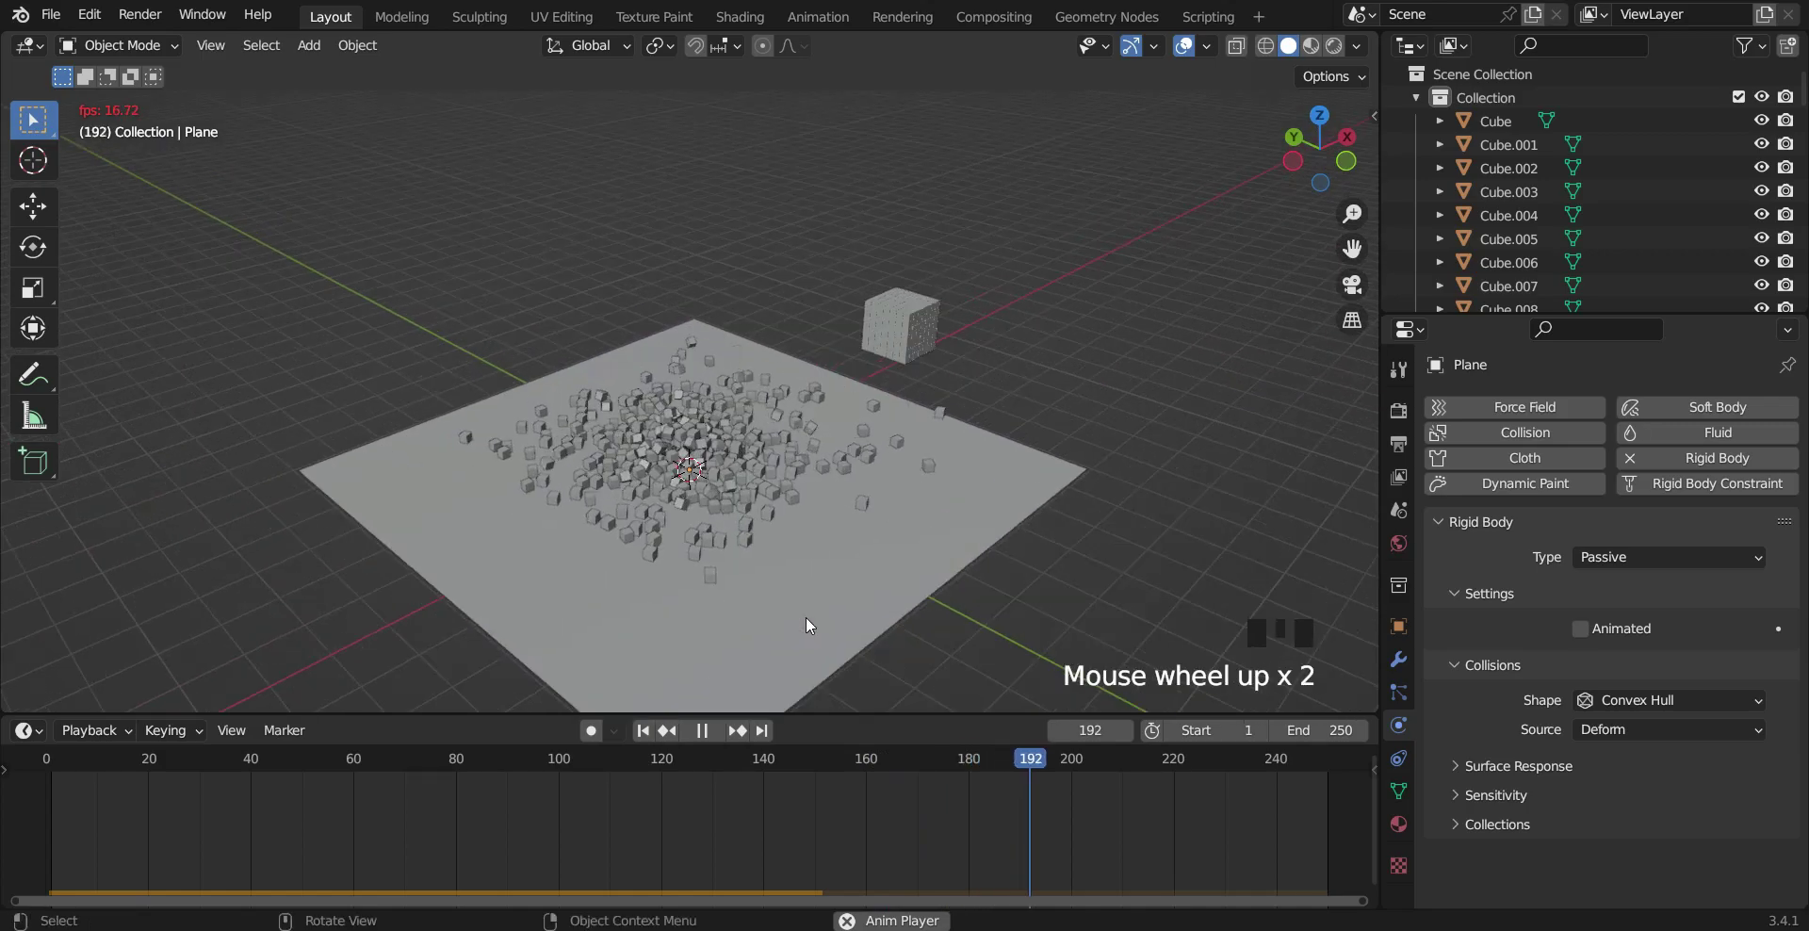
key("space")
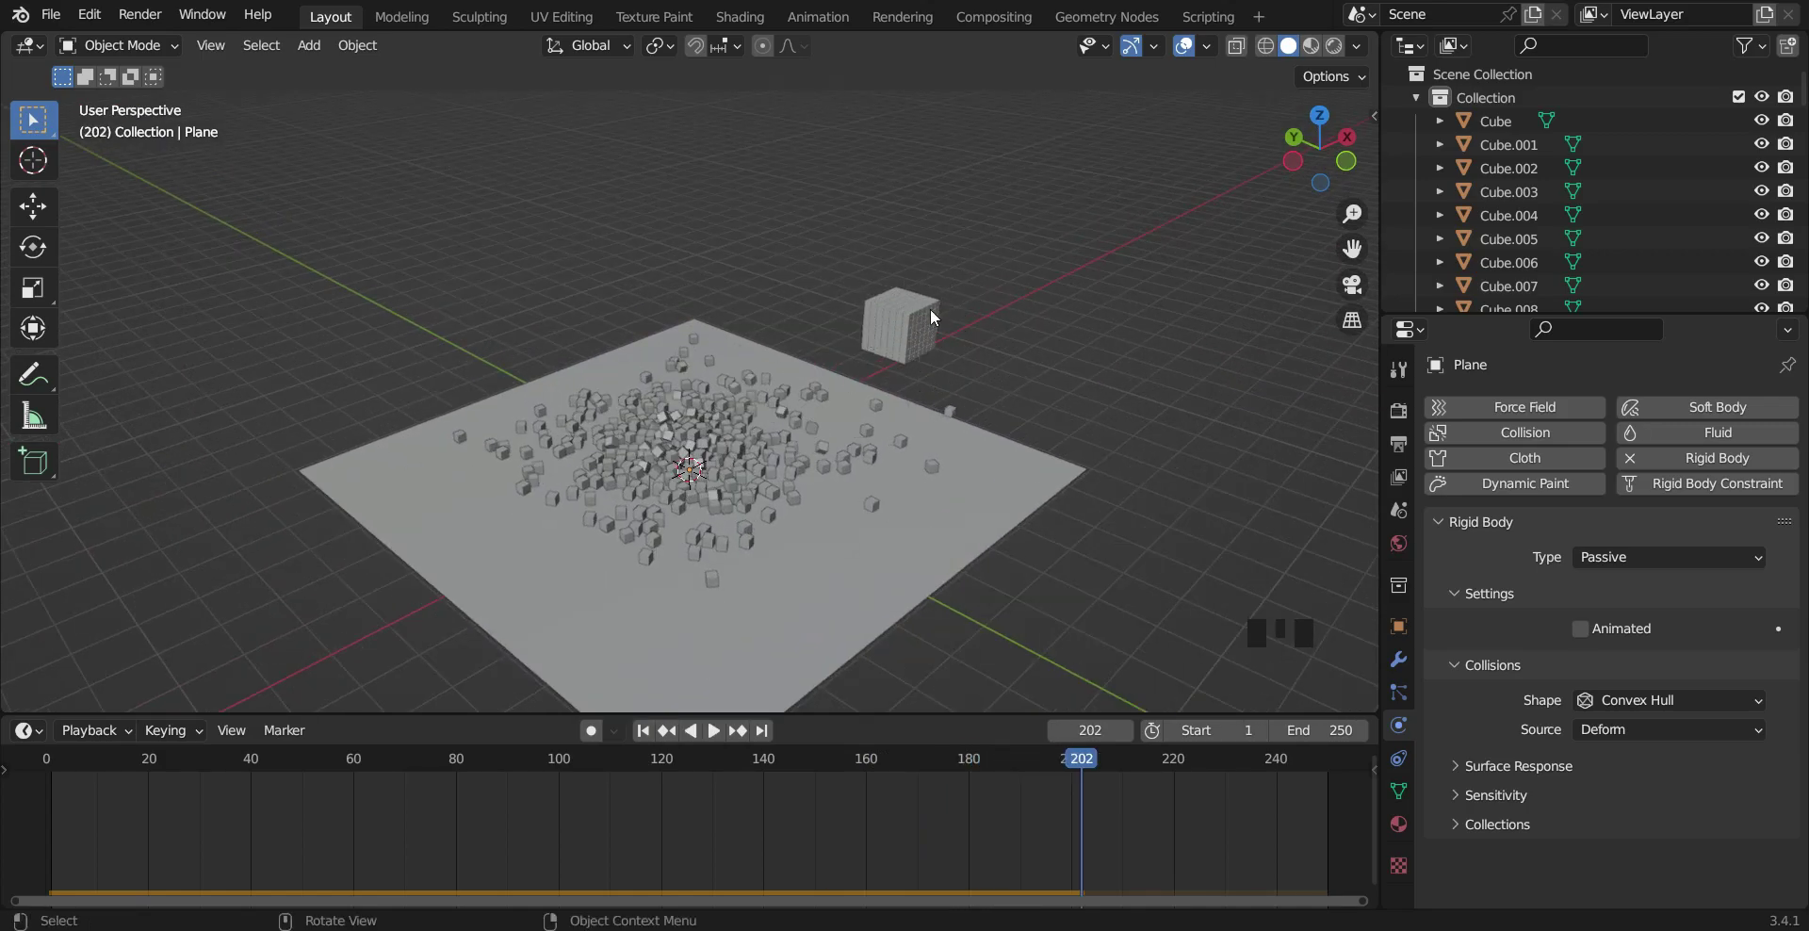
Step: Return the timeline to frame 0 and delete all small cubes of the raised block above the plane
left_click(122, 765)
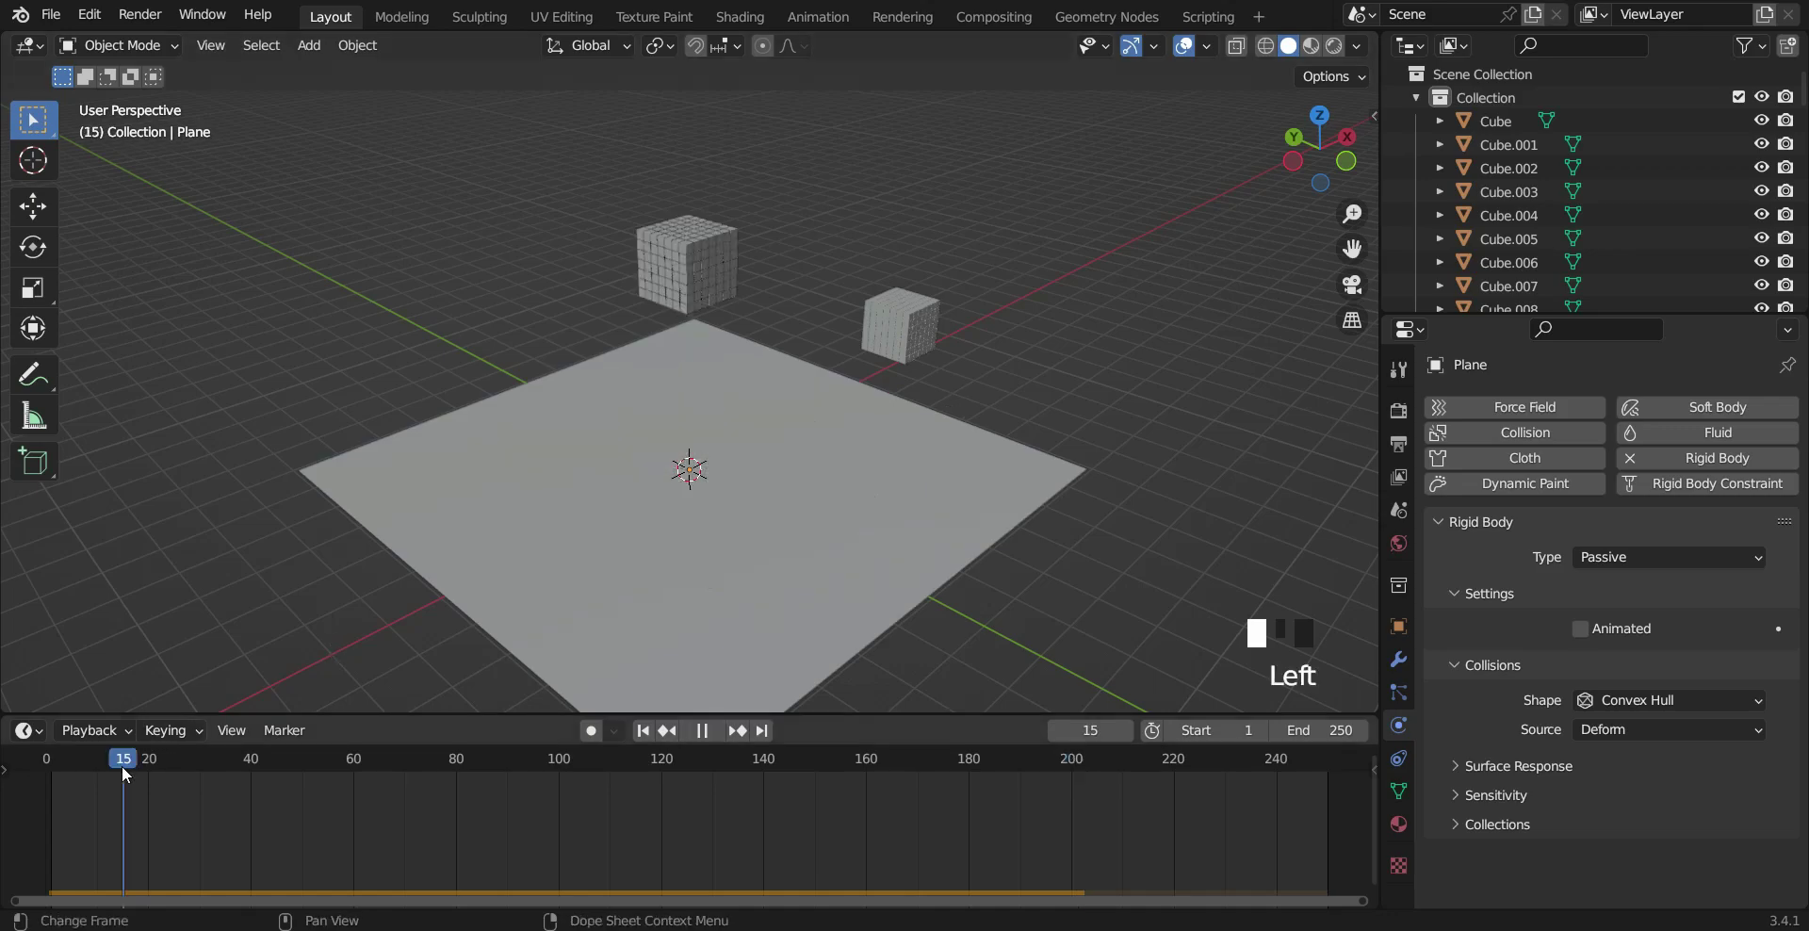
left_click(46, 766)
left_click(46, 765)
middle_click_drag(1274, 437, 1036, 374)
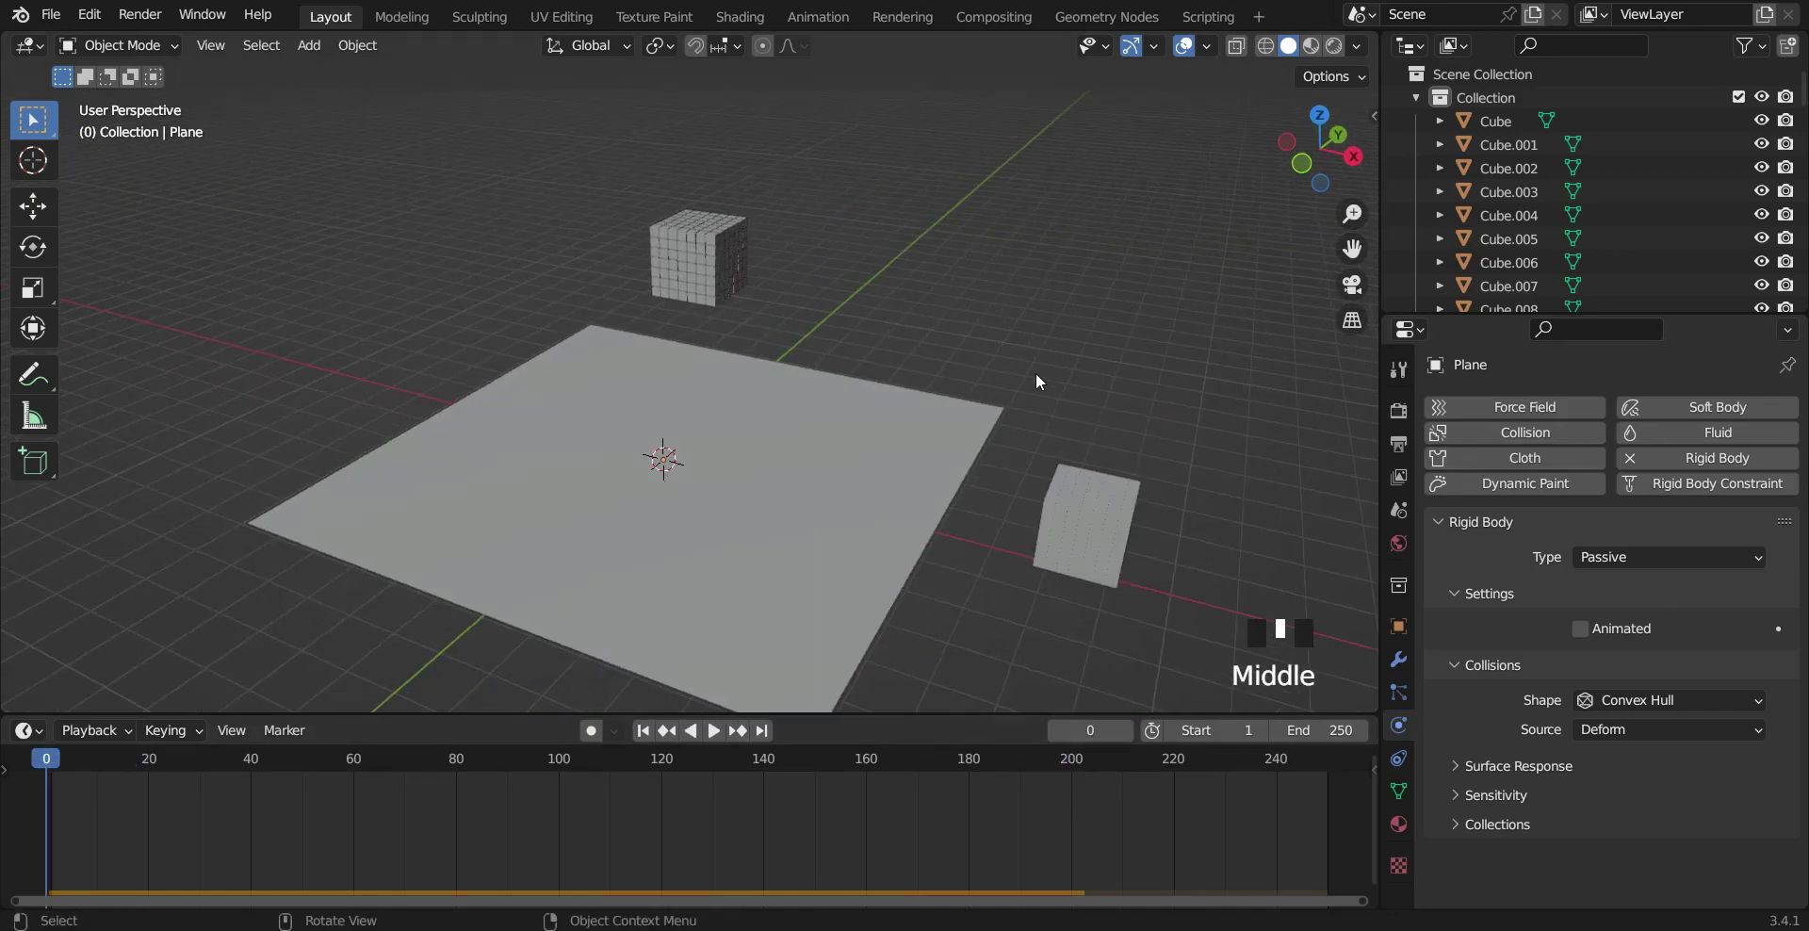
left_click_drag(584, 140, 832, 325)
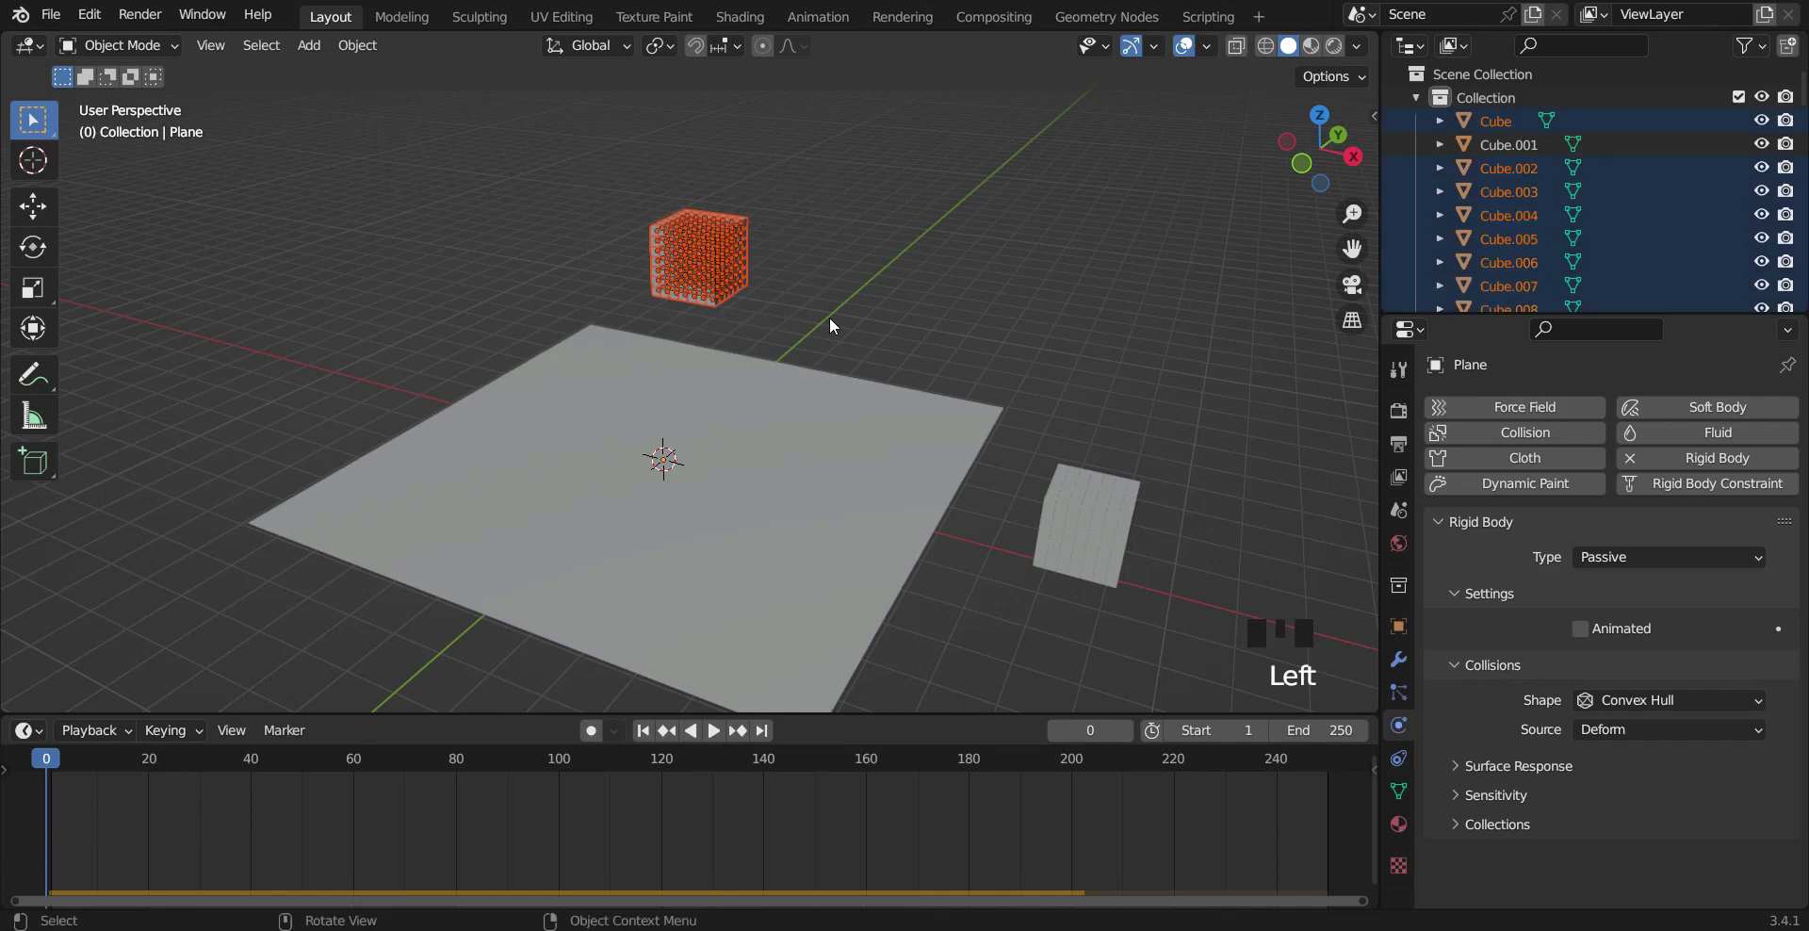
key("x")
left_click(833, 325)
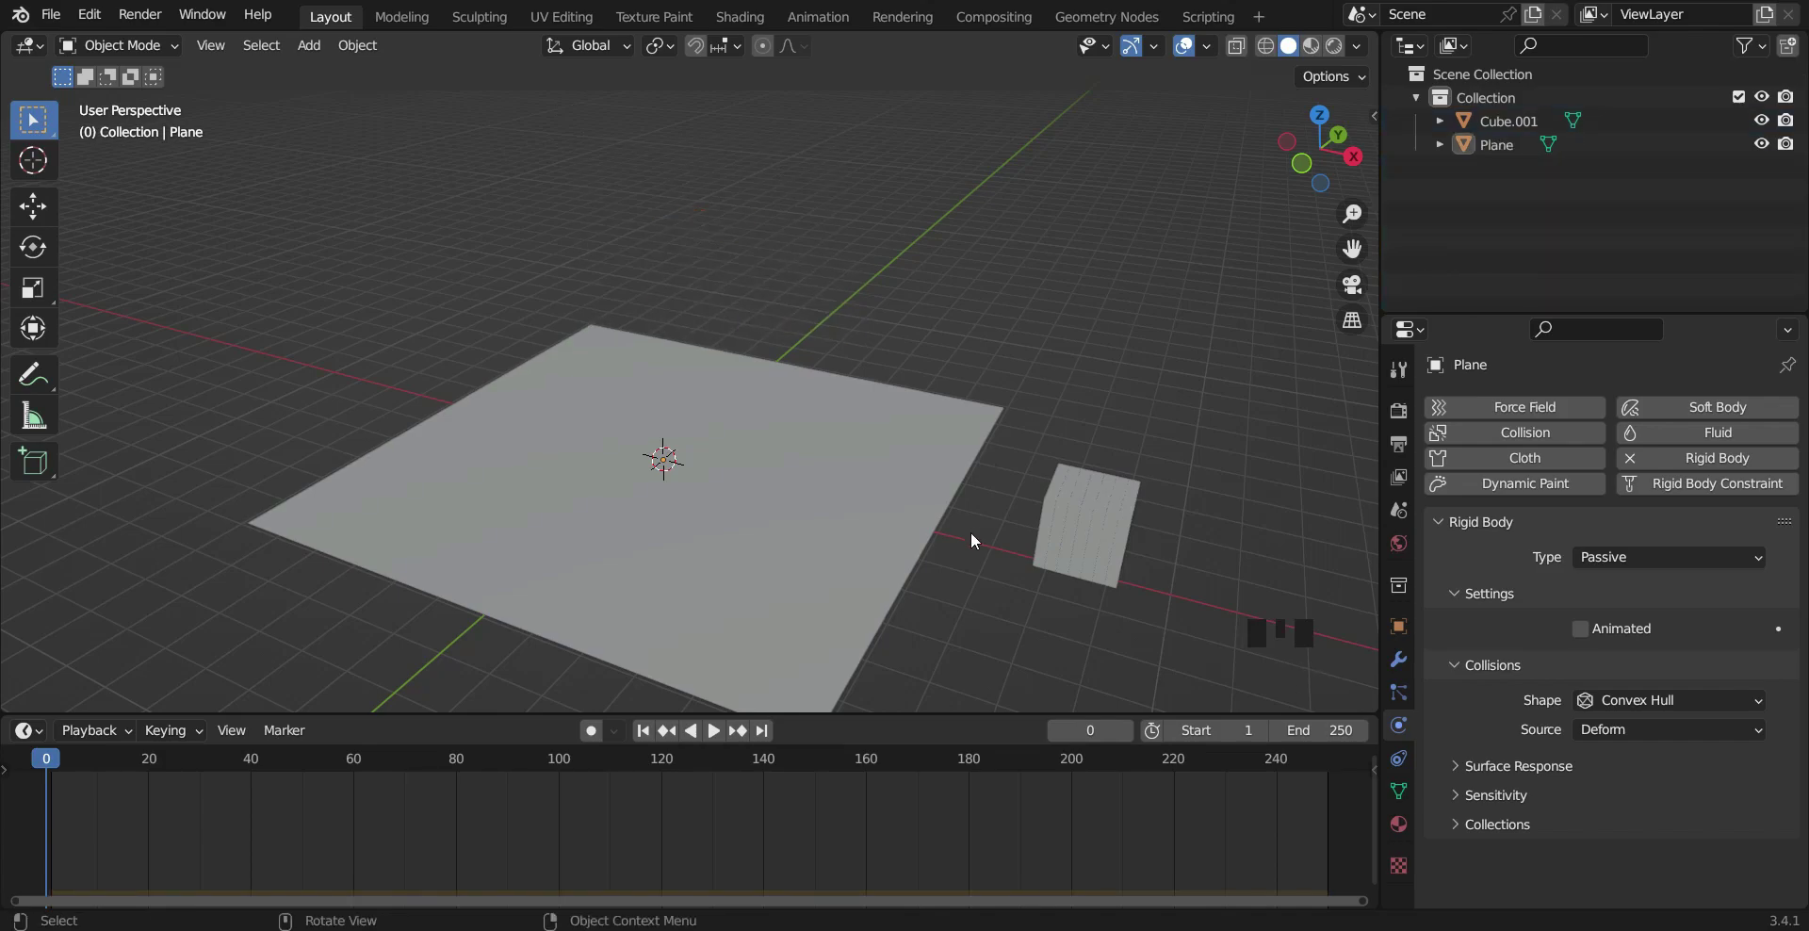
Step: Move the spare block beside the plane along X to the plane's middle and raise it about 48 m along Z
left_click_drag(1019, 457, 1150, 622)
middle_click_drag(1143, 564, 1179, 518)
key("g")
key("x")
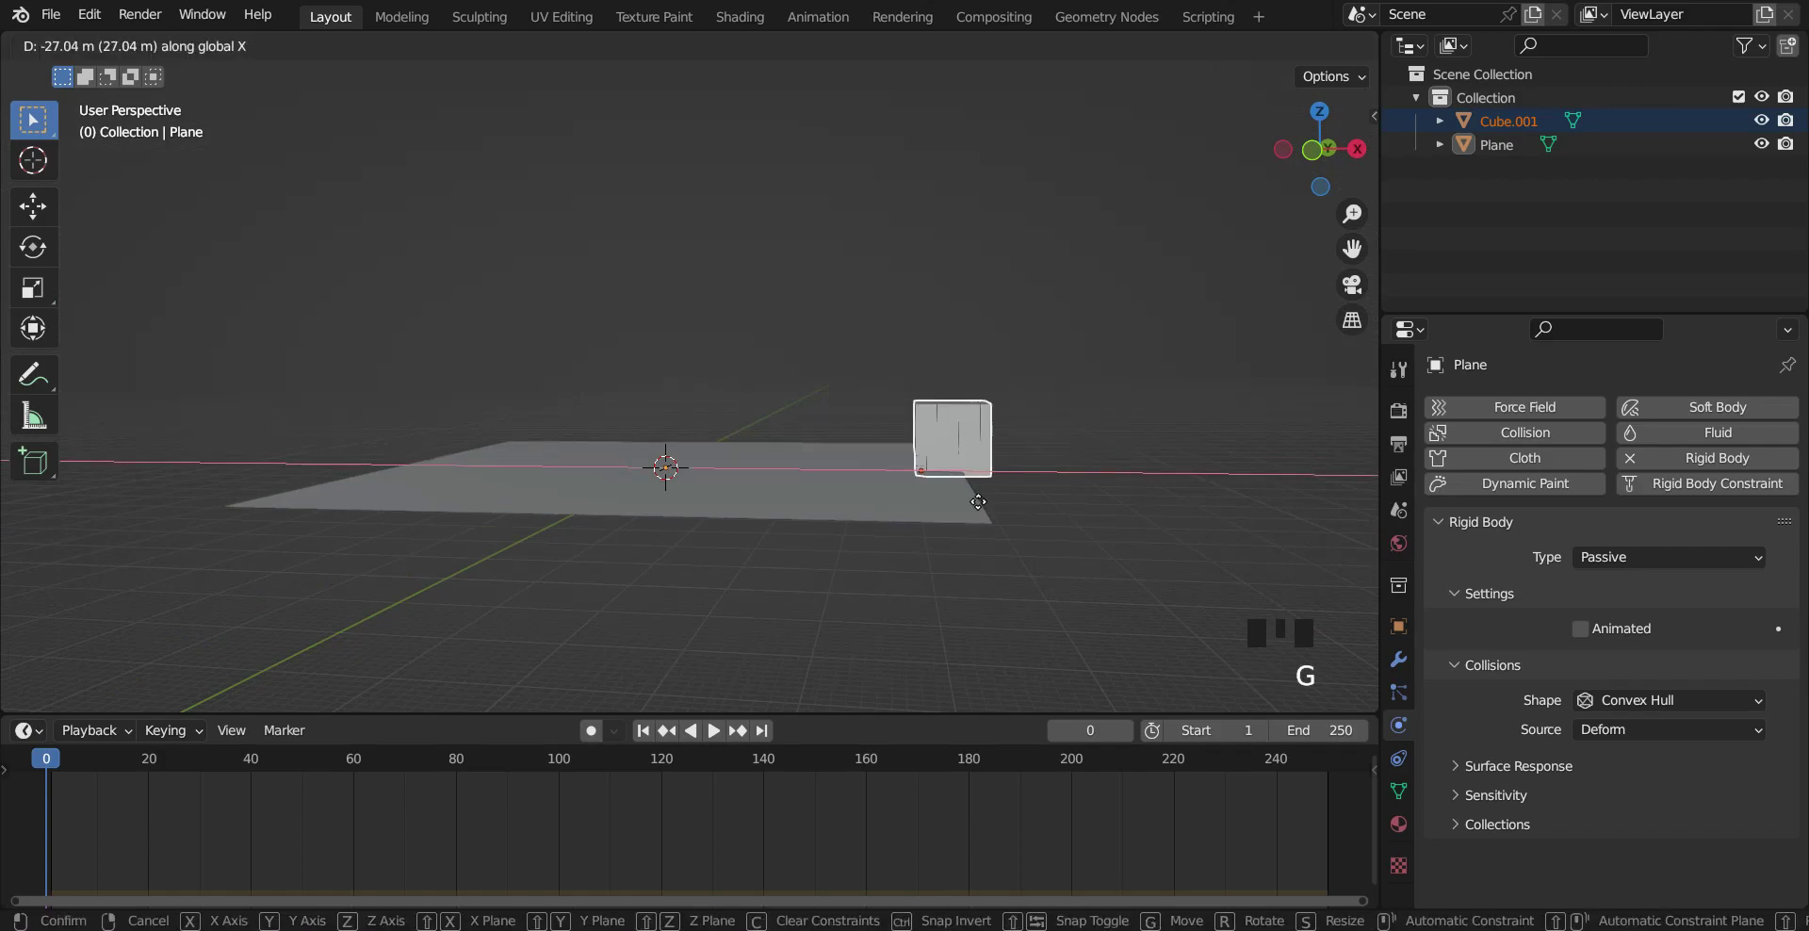
left_click(733, 484)
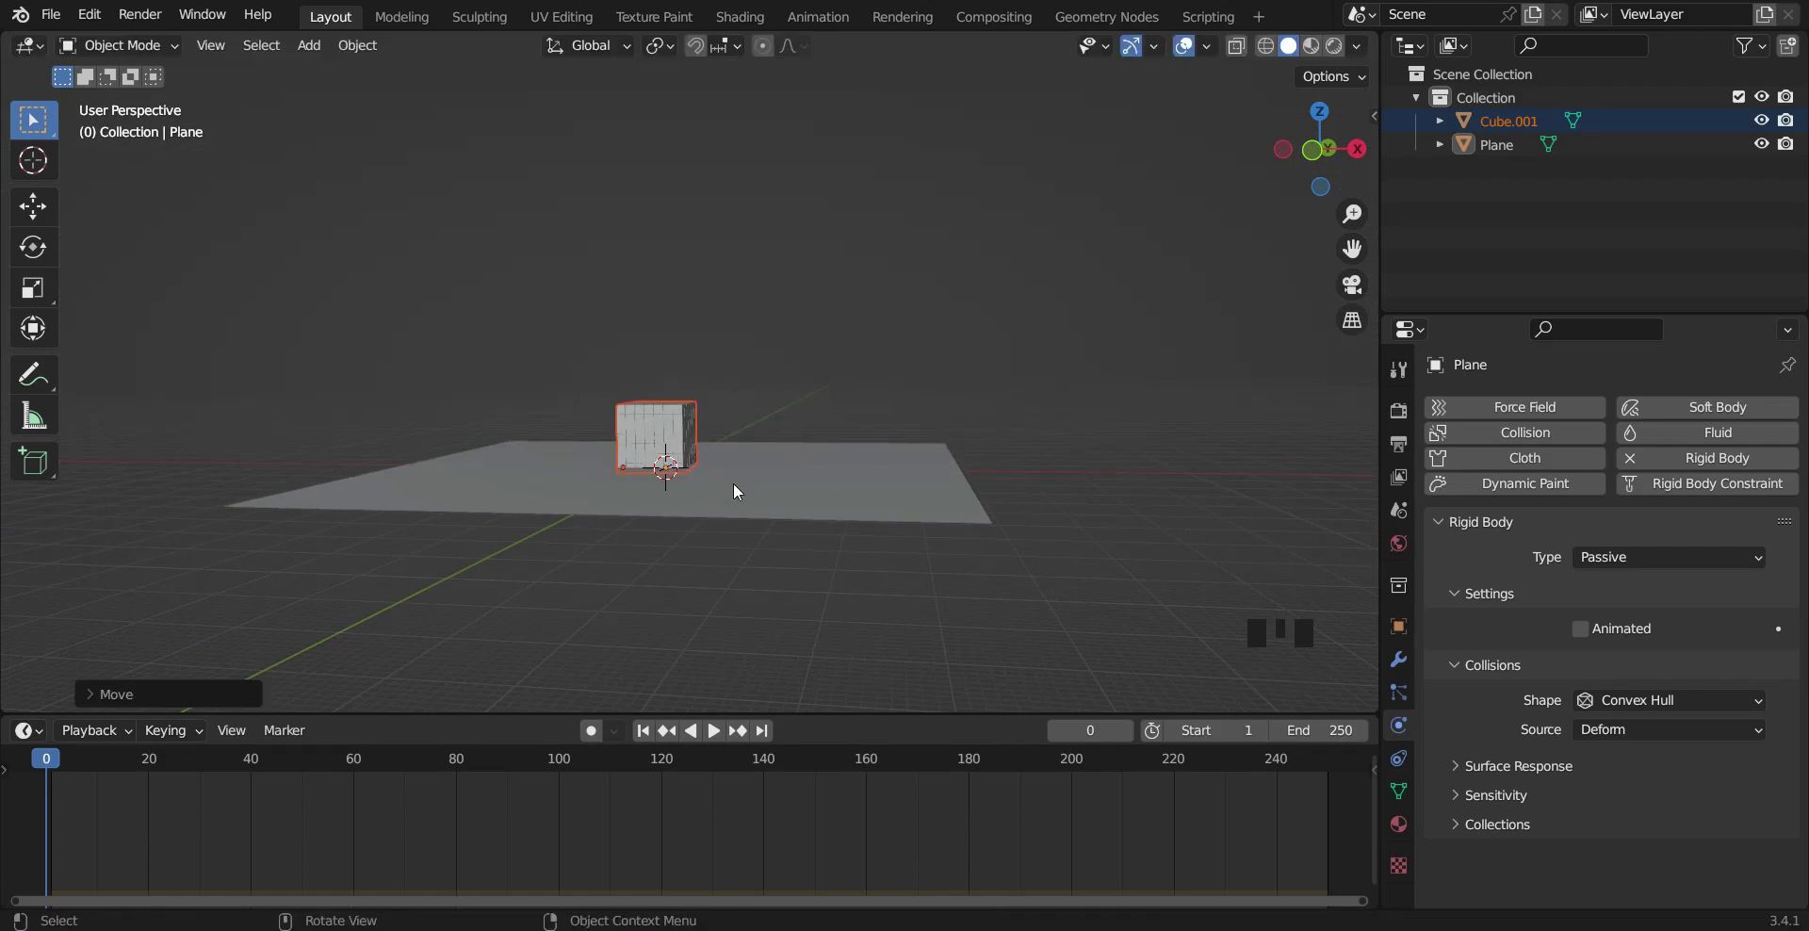
key("g")
key("z")
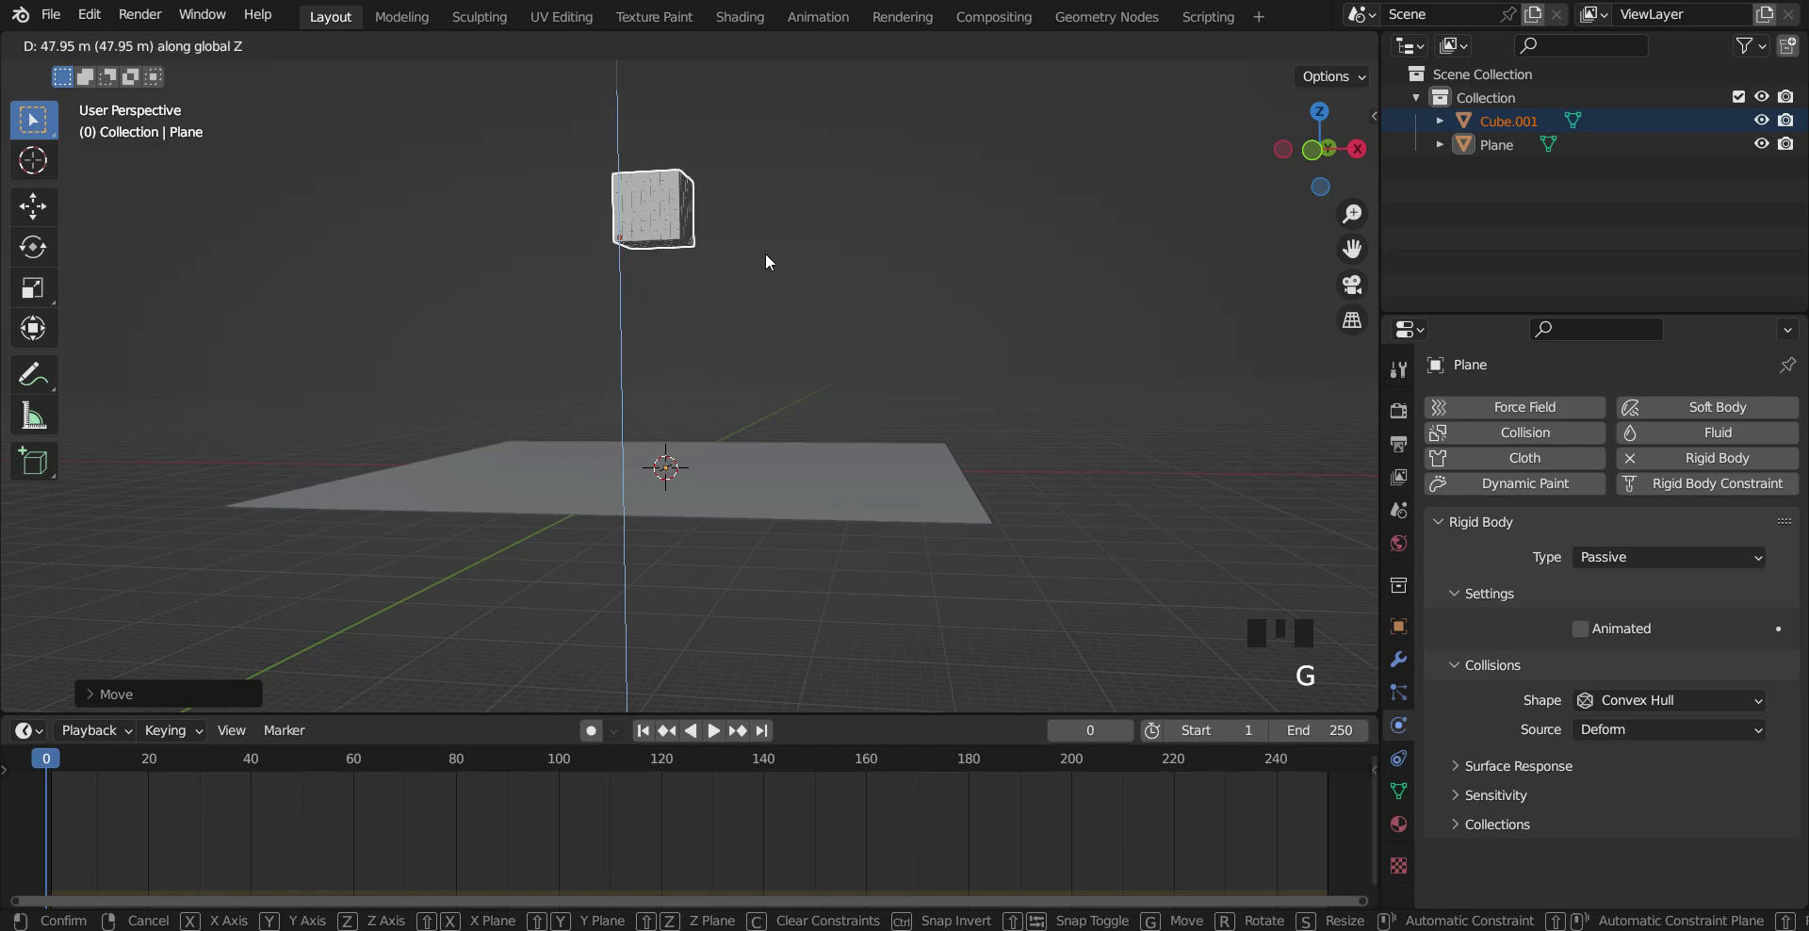
left_click(765, 253)
Step: Remove the rigid body physics from the plane
middle_click_drag(850, 320, 667, 285)
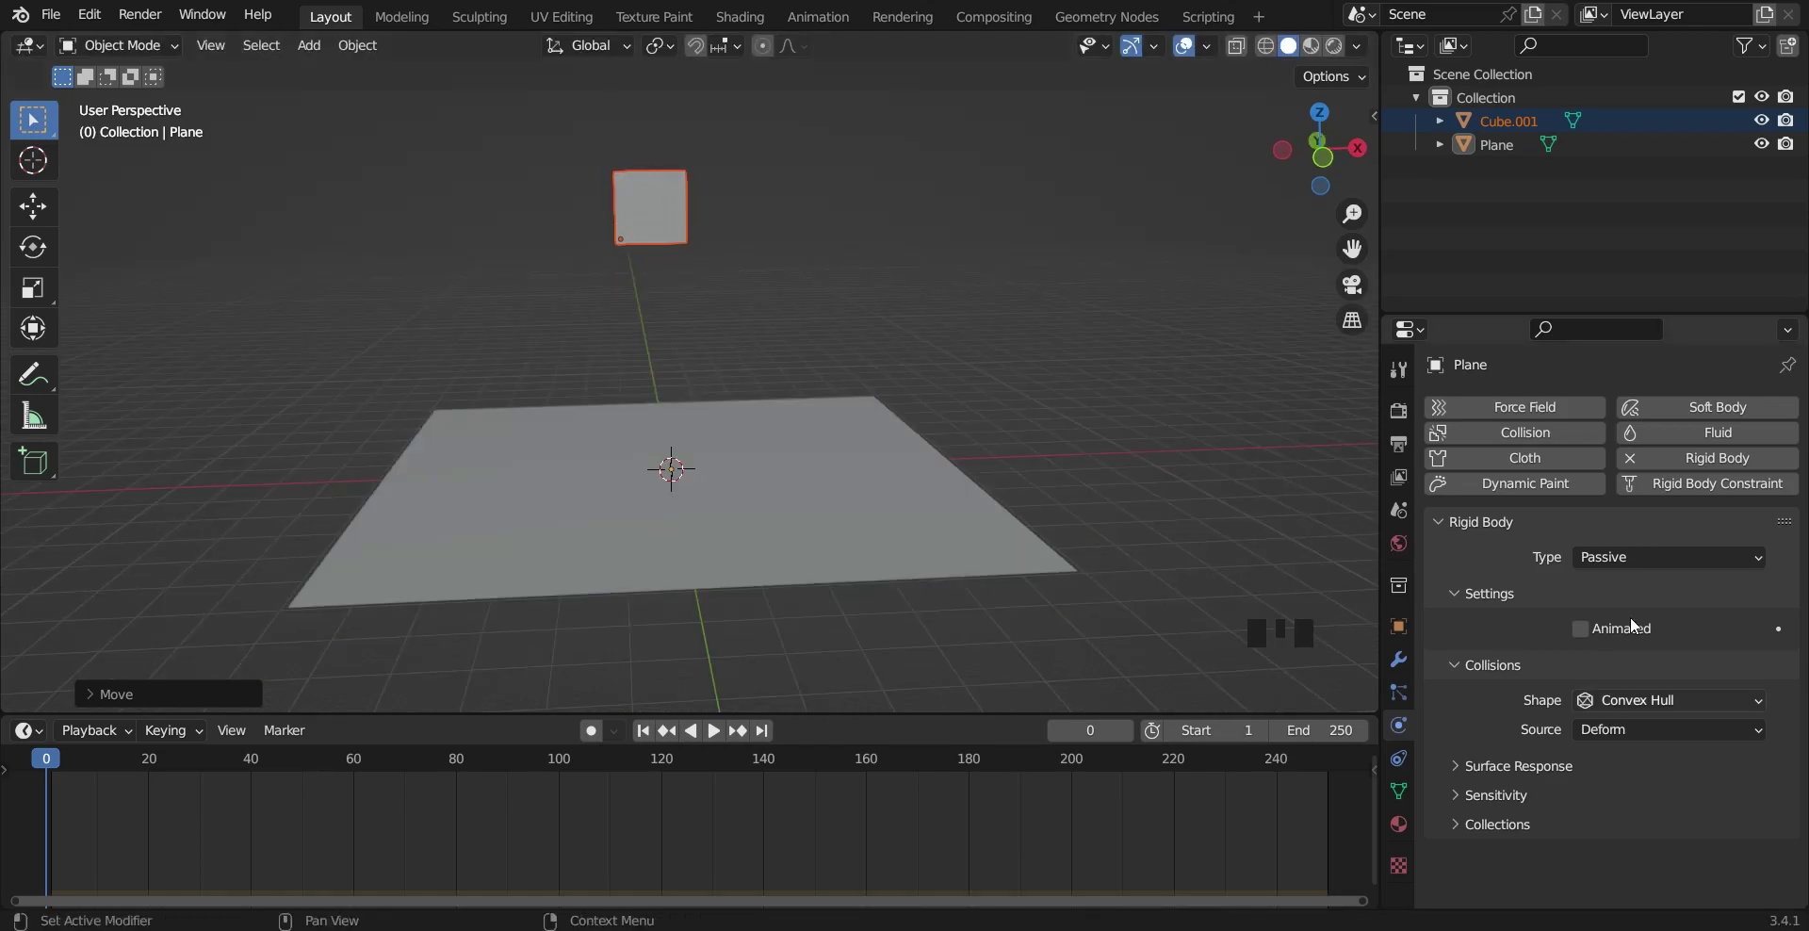
left_click(1631, 458)
middle_click_drag(794, 305, 863, 336)
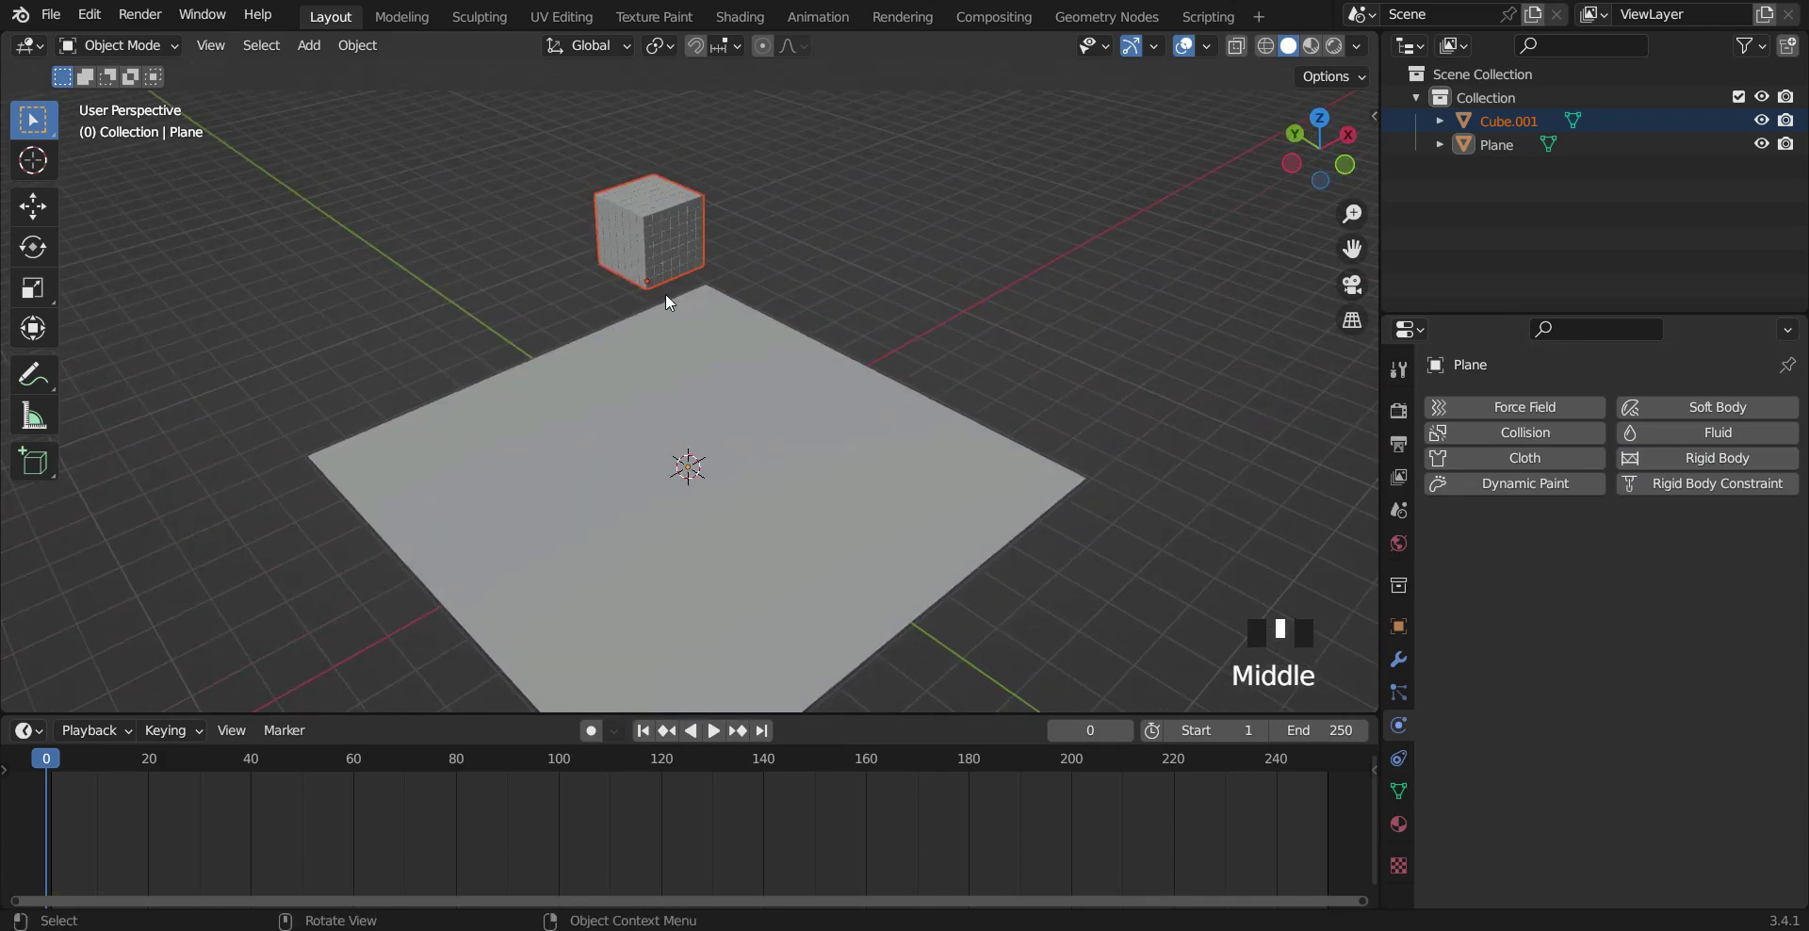
Step: Separate the raised block's mesh by loose parts in Edit Mode and return to Object Mode
scroll(706, 283, "up", 2)
left_click(678, 226)
key("Tab")
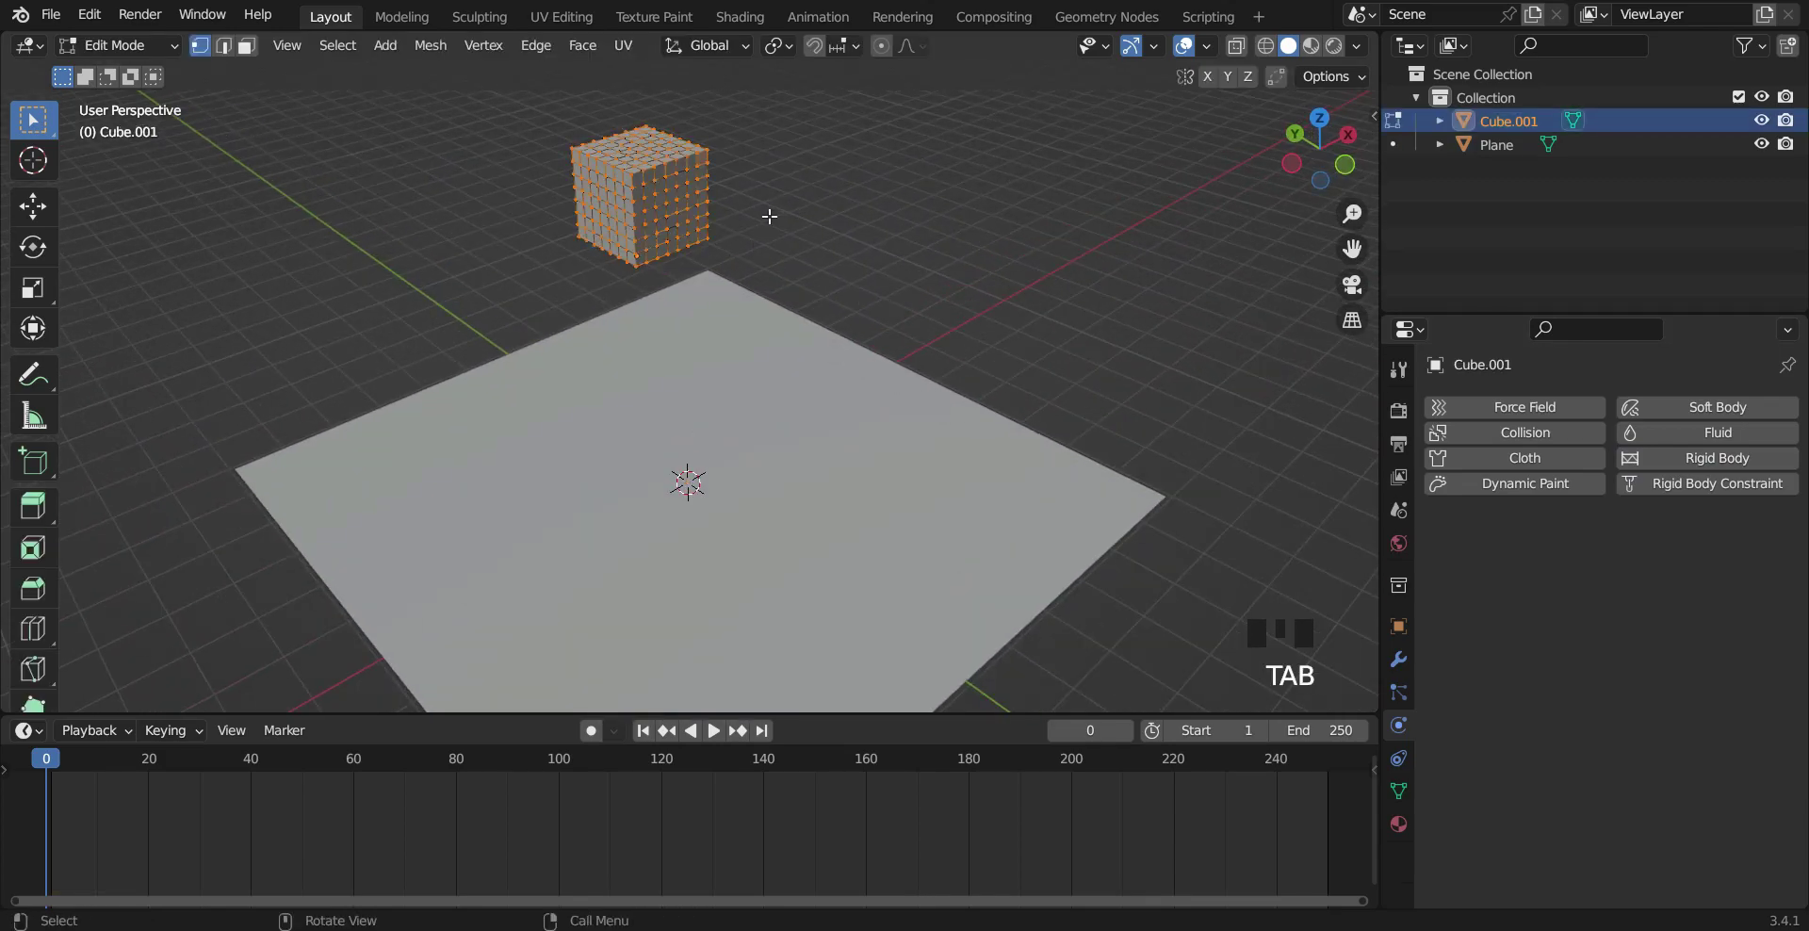
key("p")
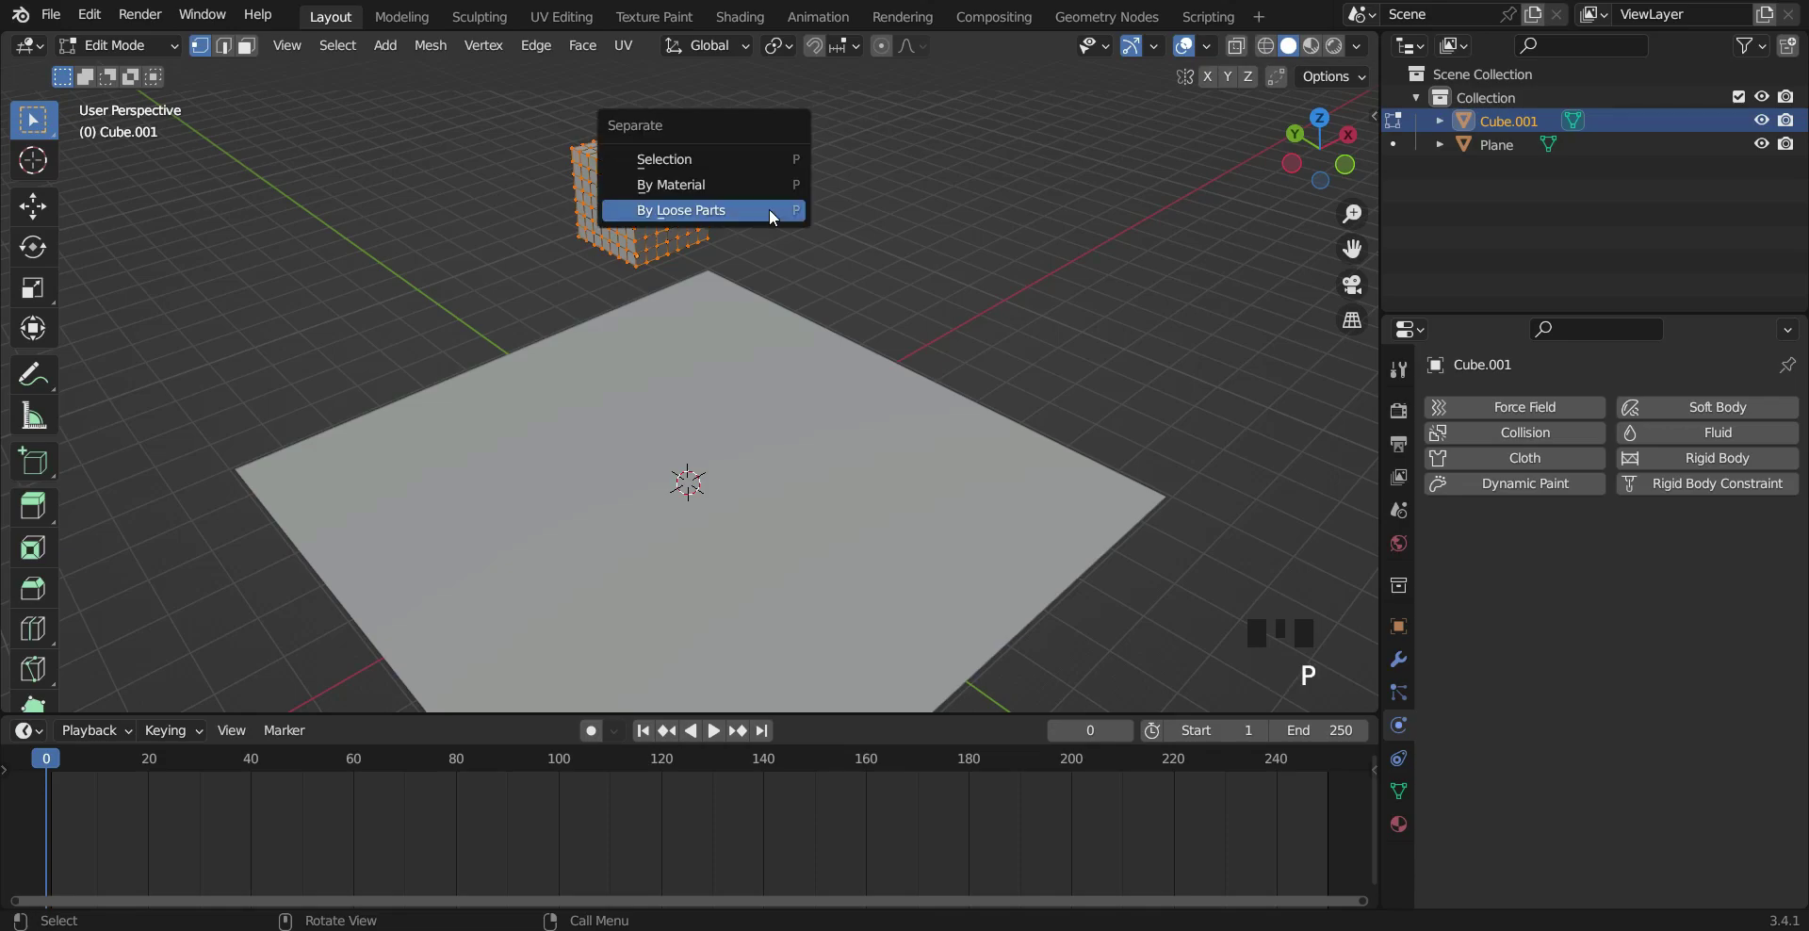
left_click(769, 211)
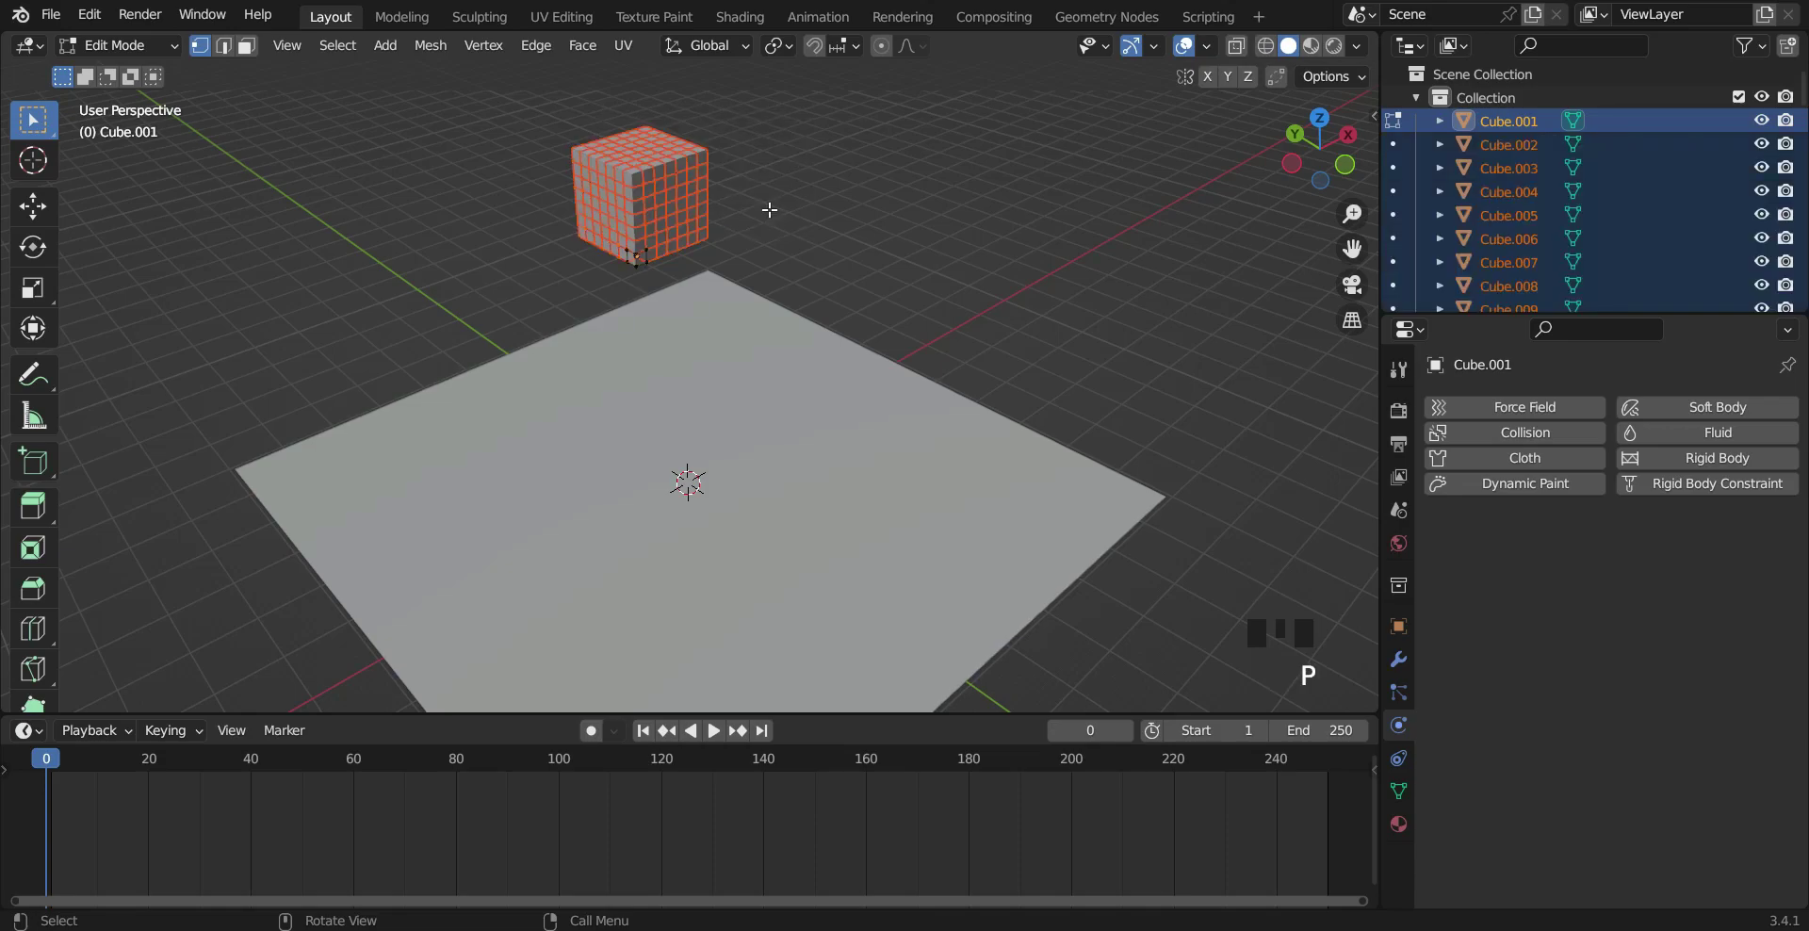
key("Tab")
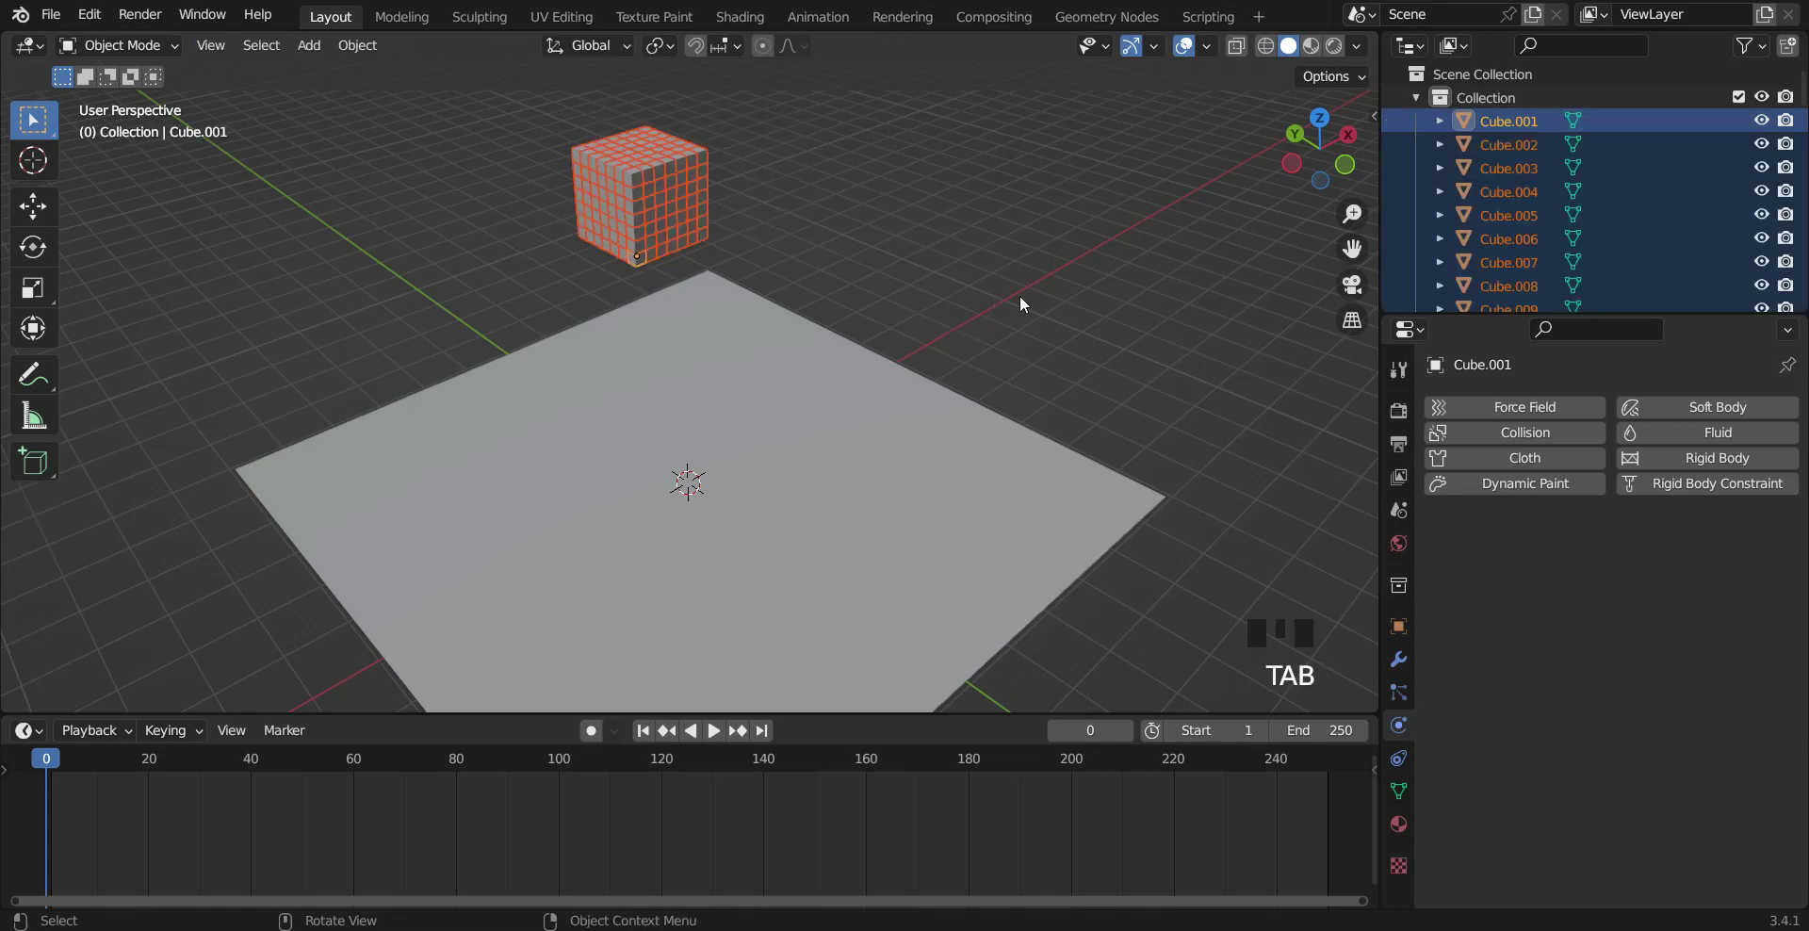
Step: Select all separated cubes with Cube.101 as the active object and add a Rigid Body of type Active to it
middle_click_drag(1021, 298, 931, 309)
left_click(628, 178)
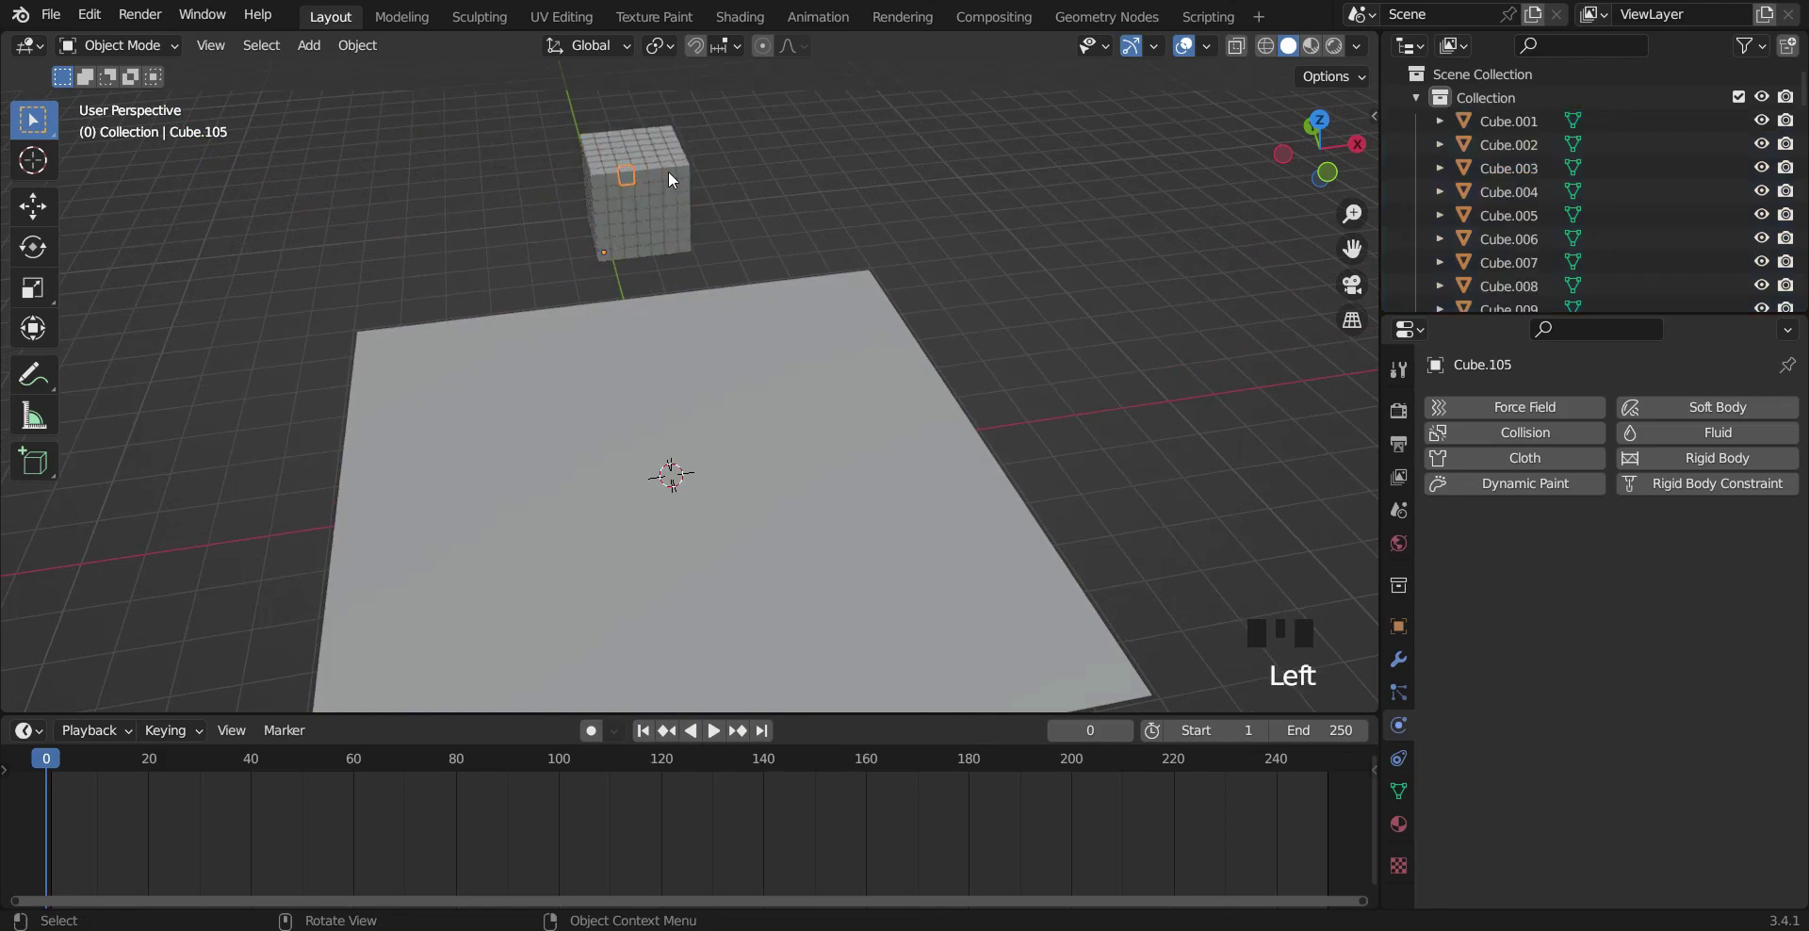
left_click(653, 178)
left_click(628, 201)
left_click(632, 235)
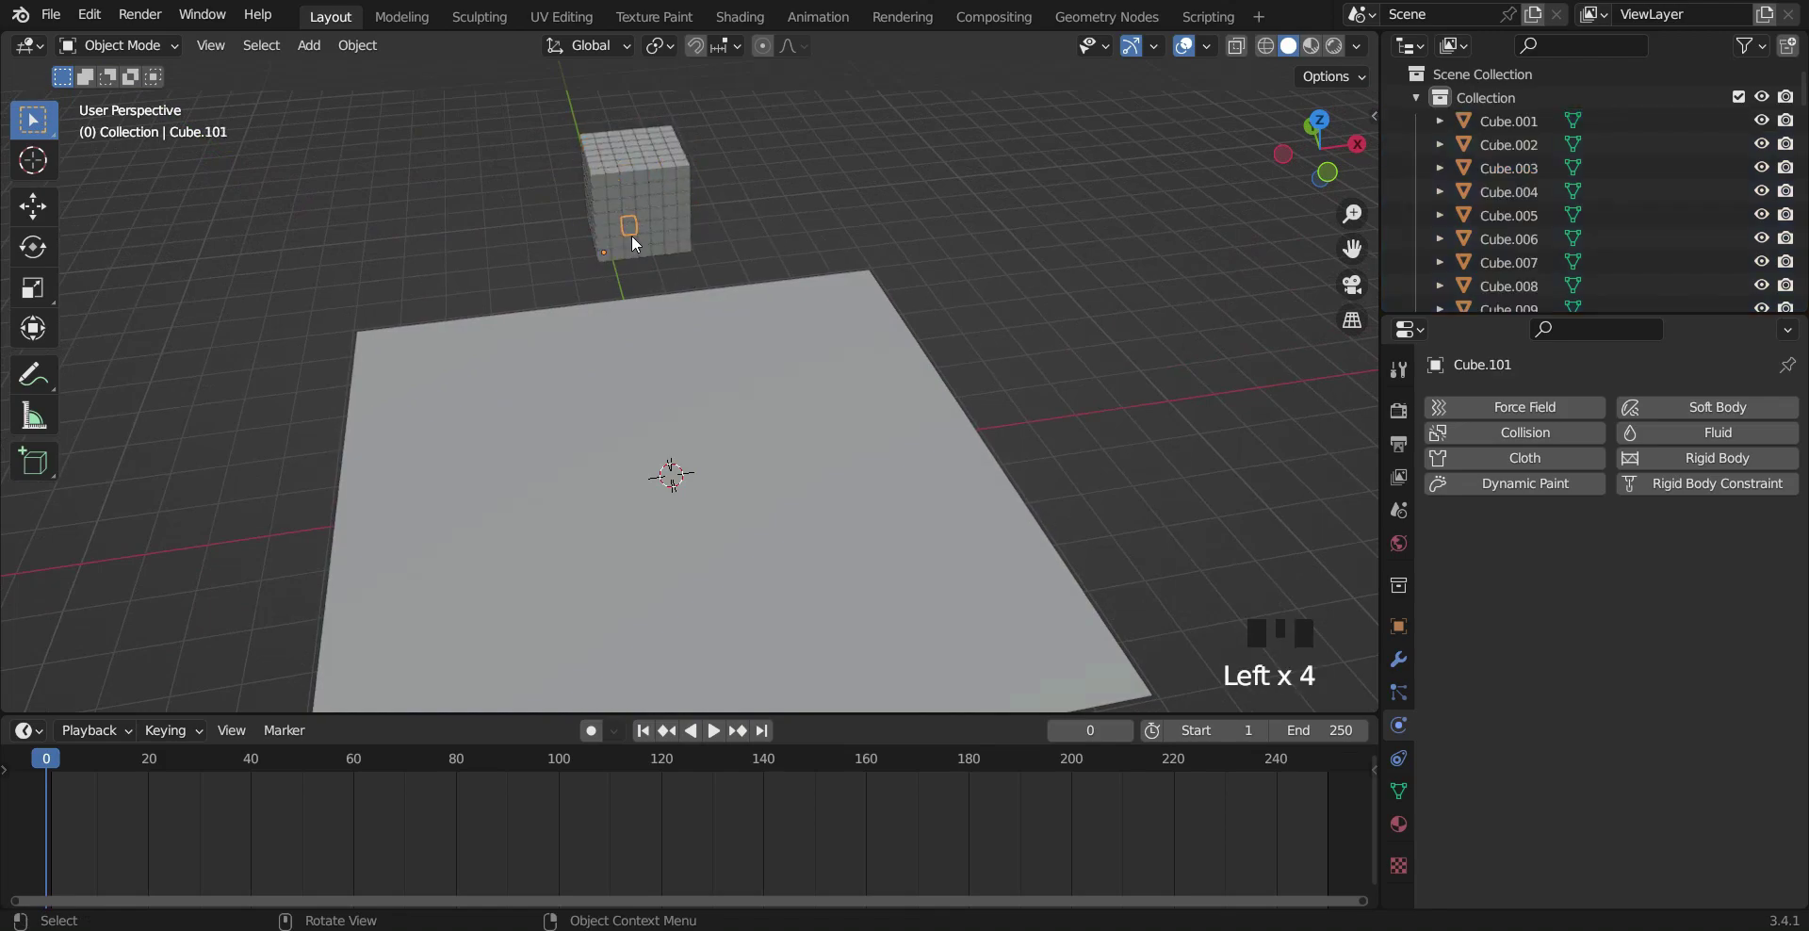
left_click_drag(523, 104, 737, 263)
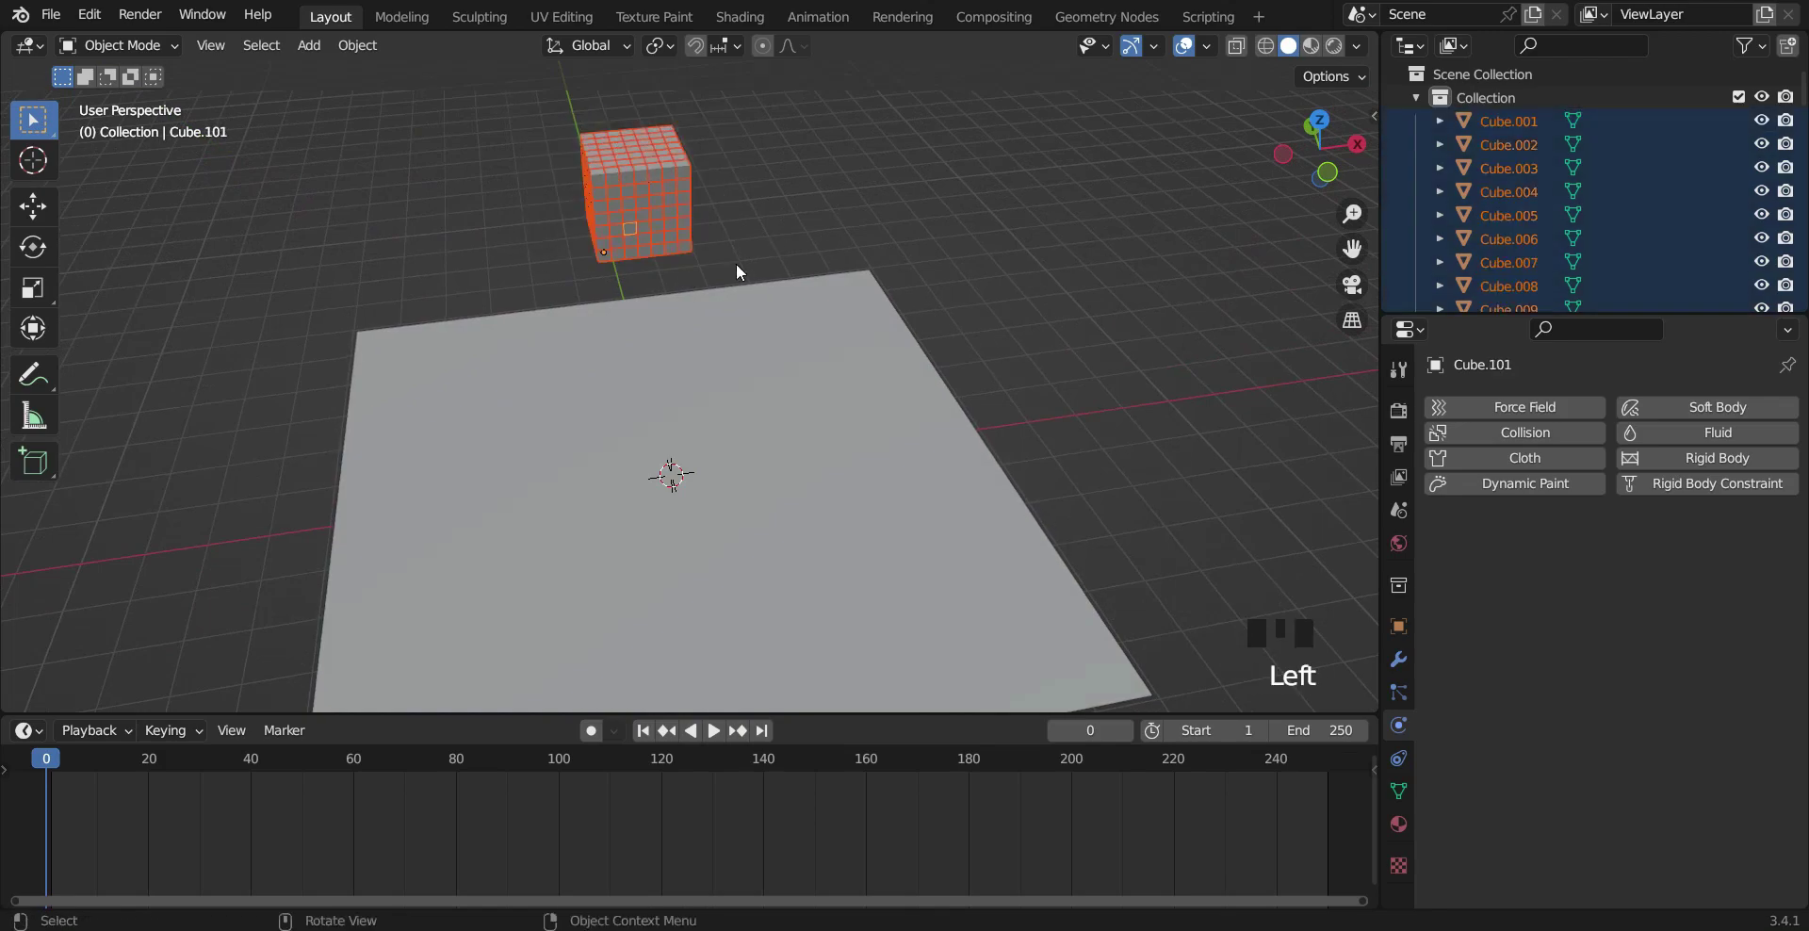
scroll(737, 263, "down", 2)
left_click(1717, 461)
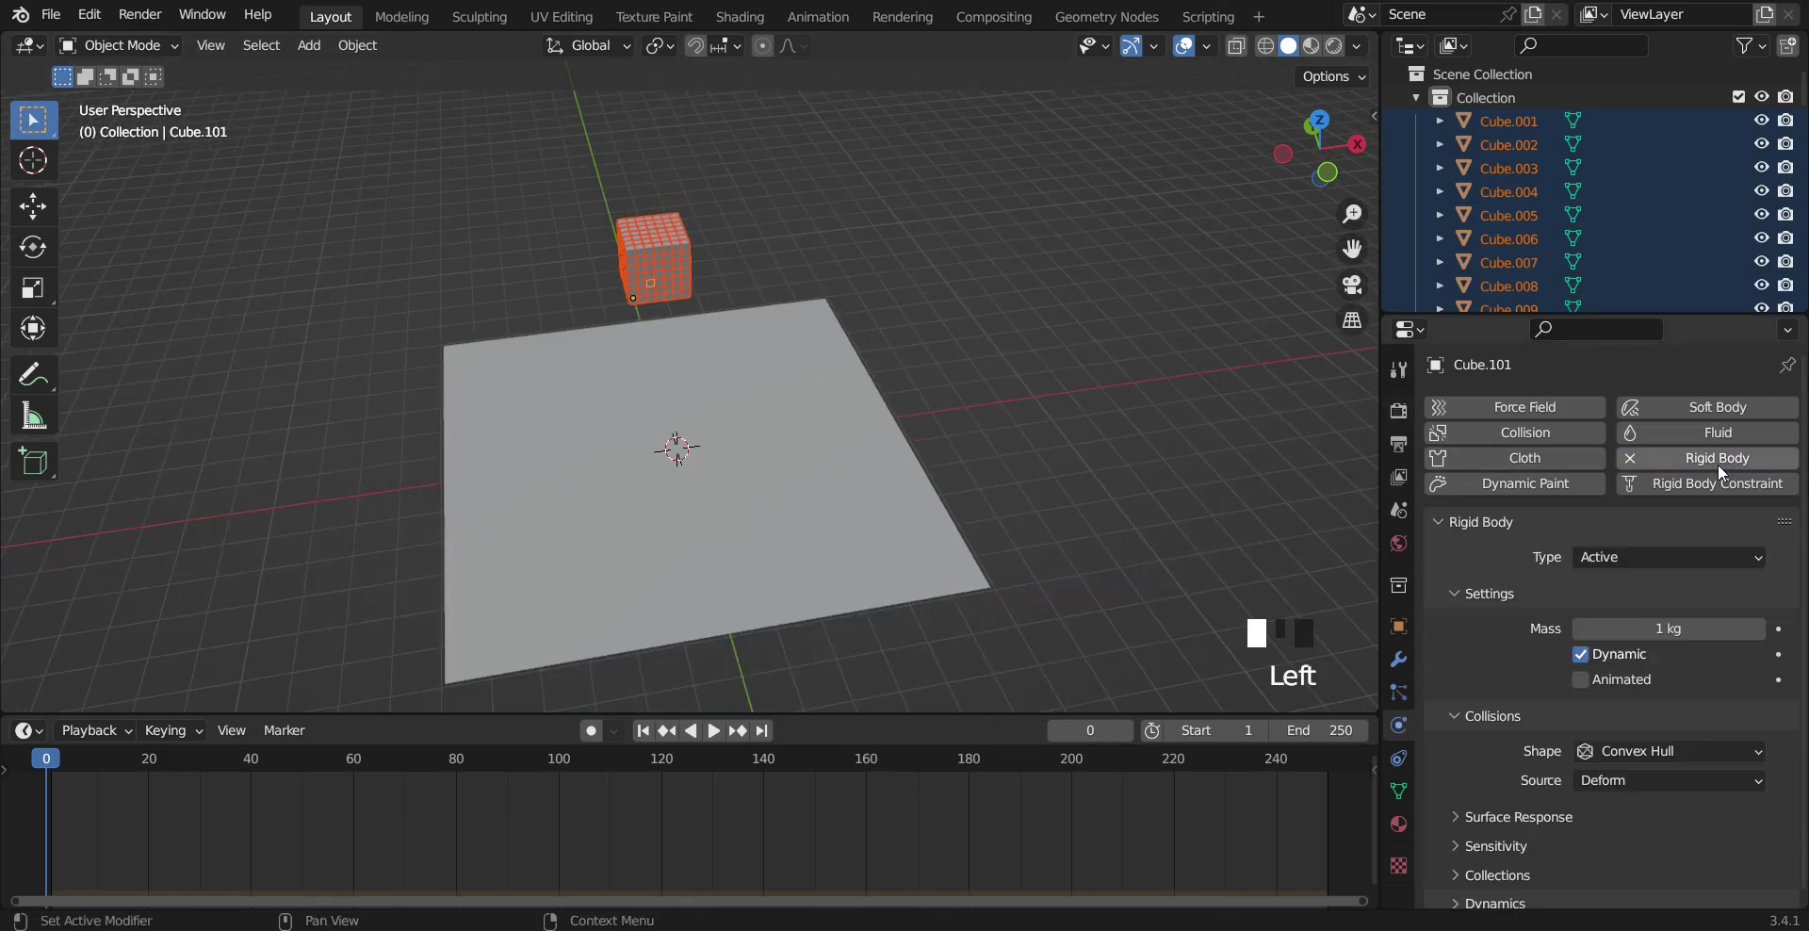
Step: Play the simulation to about frame 117 to check which cubes fall, and return to frame 0
middle_click_drag(959, 348, 961, 310)
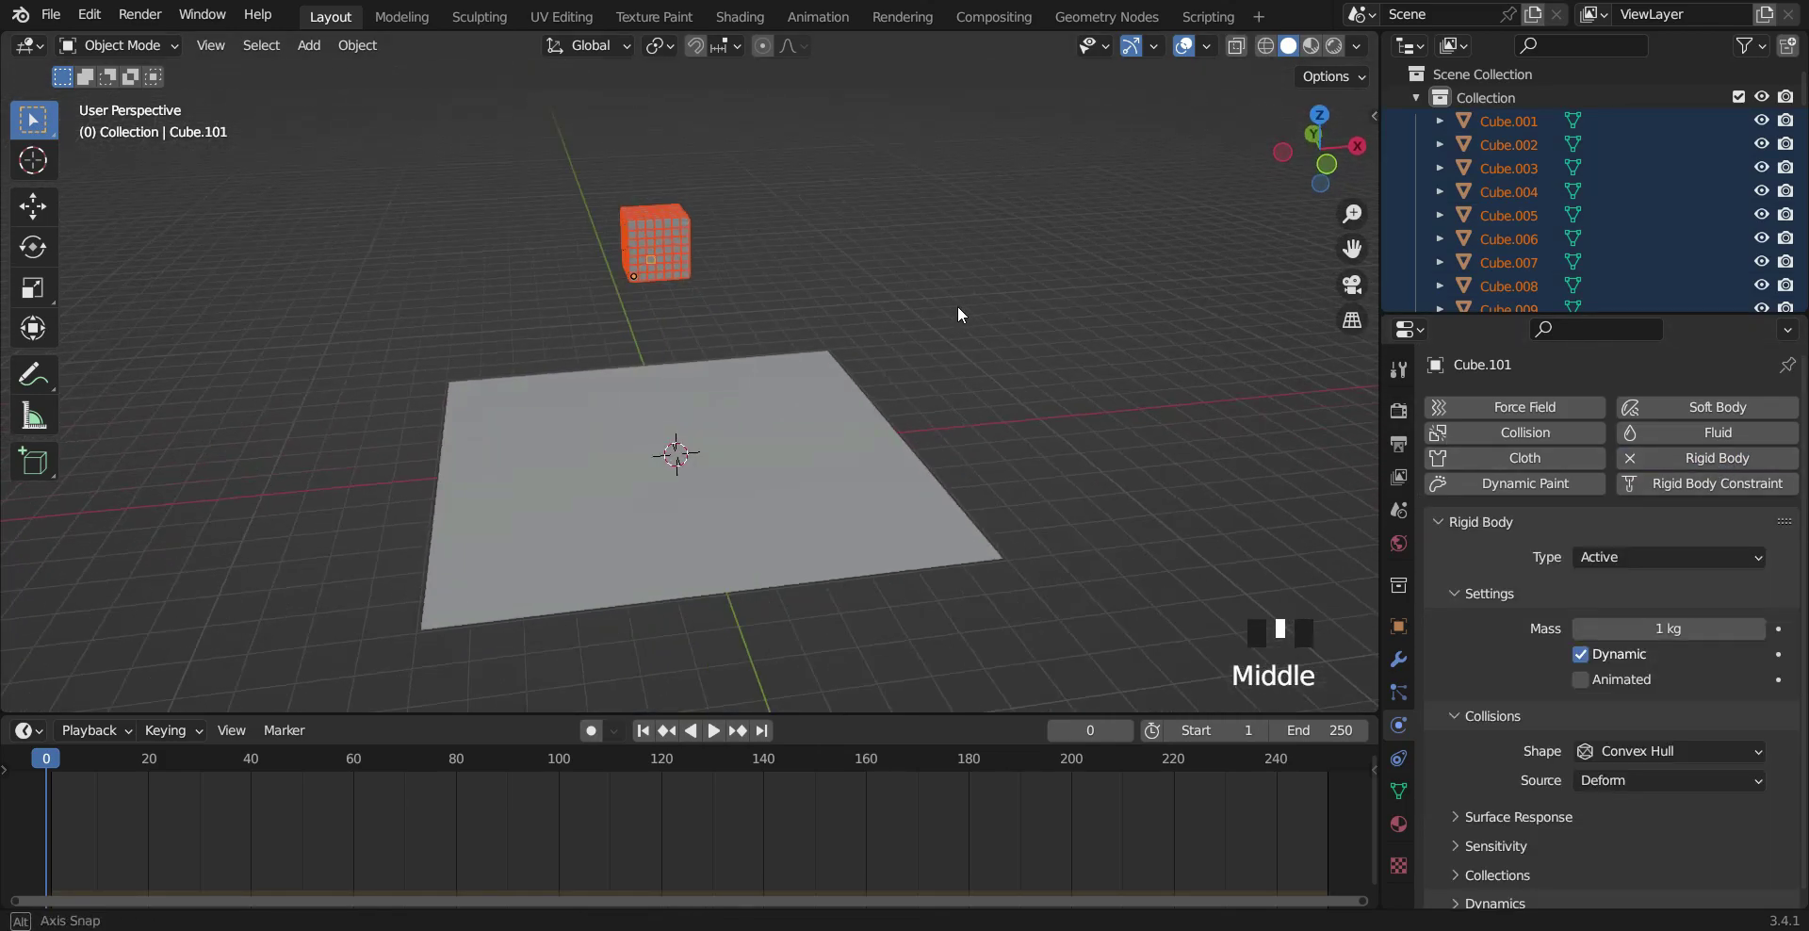
left_click(713, 731)
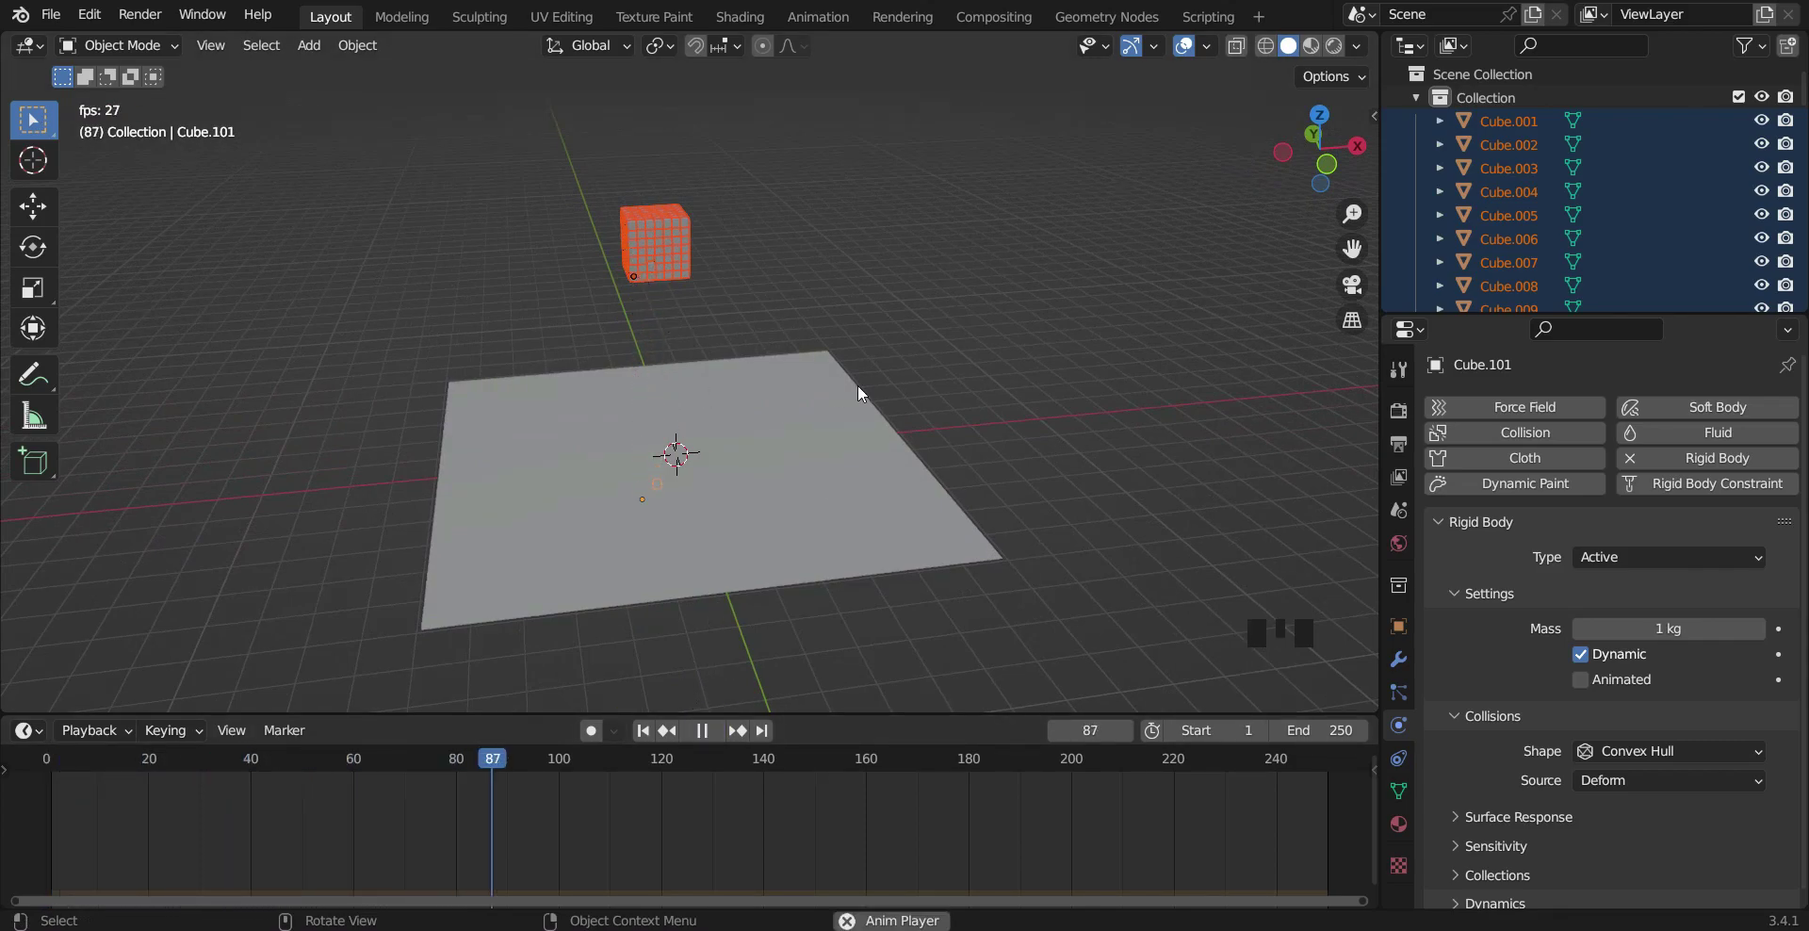
key("space")
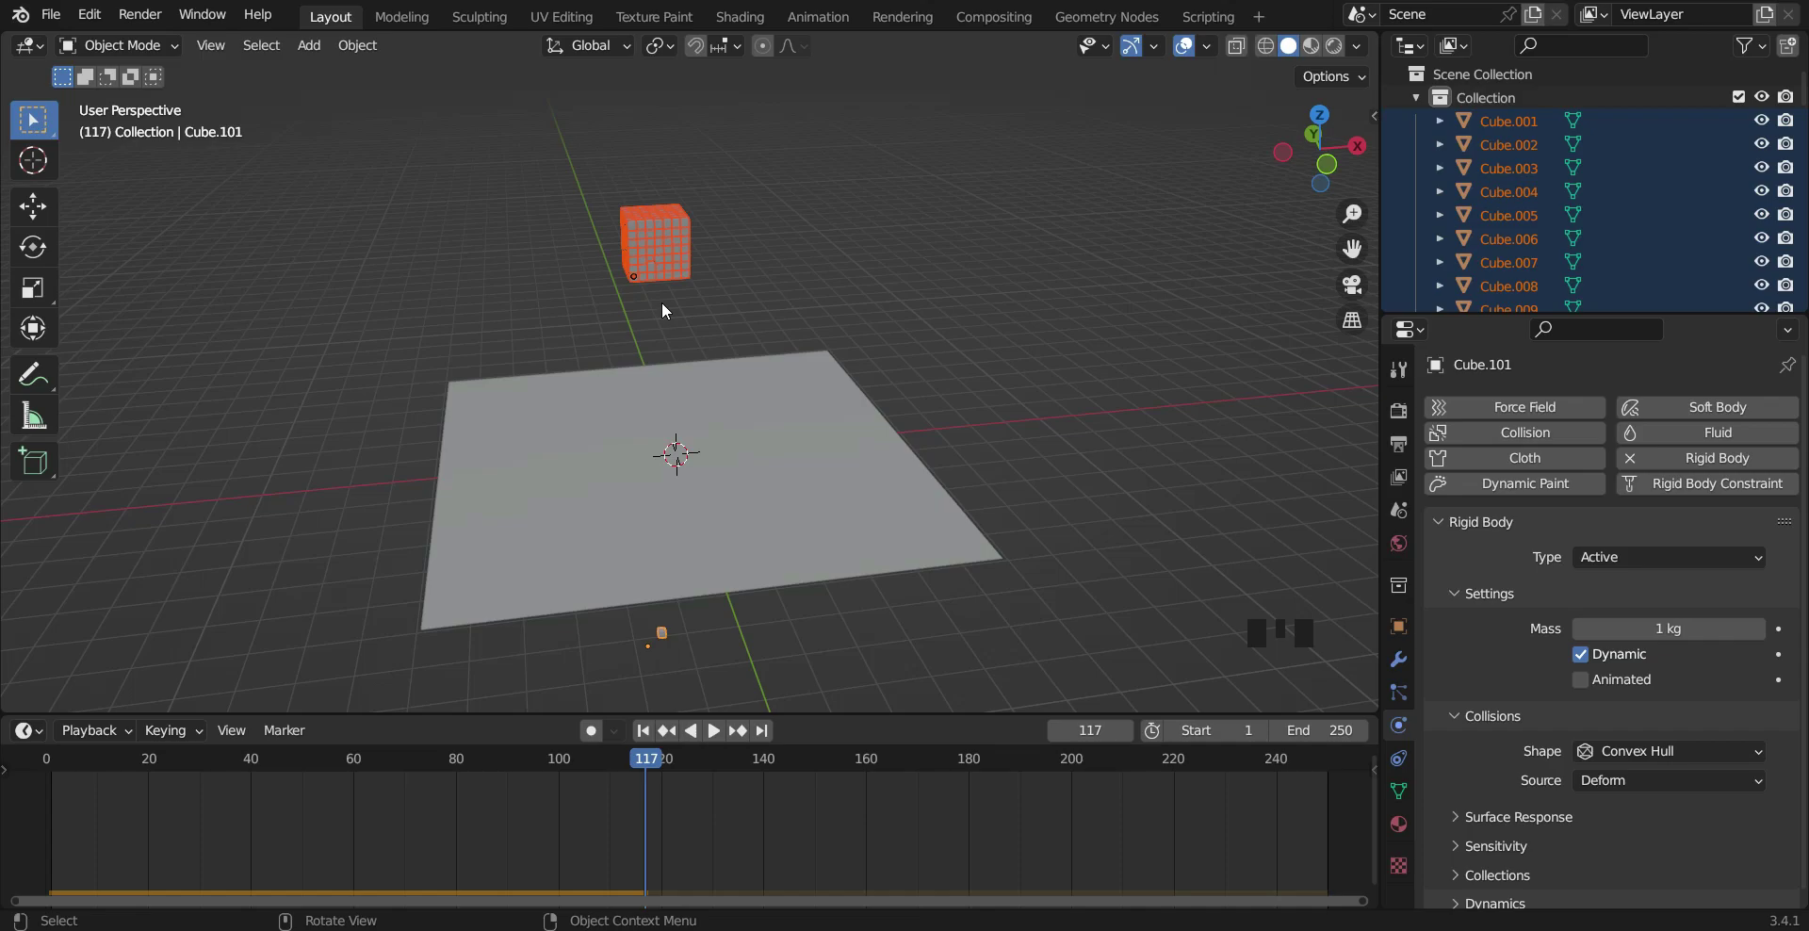
left_click_drag(639, 755, 43, 765)
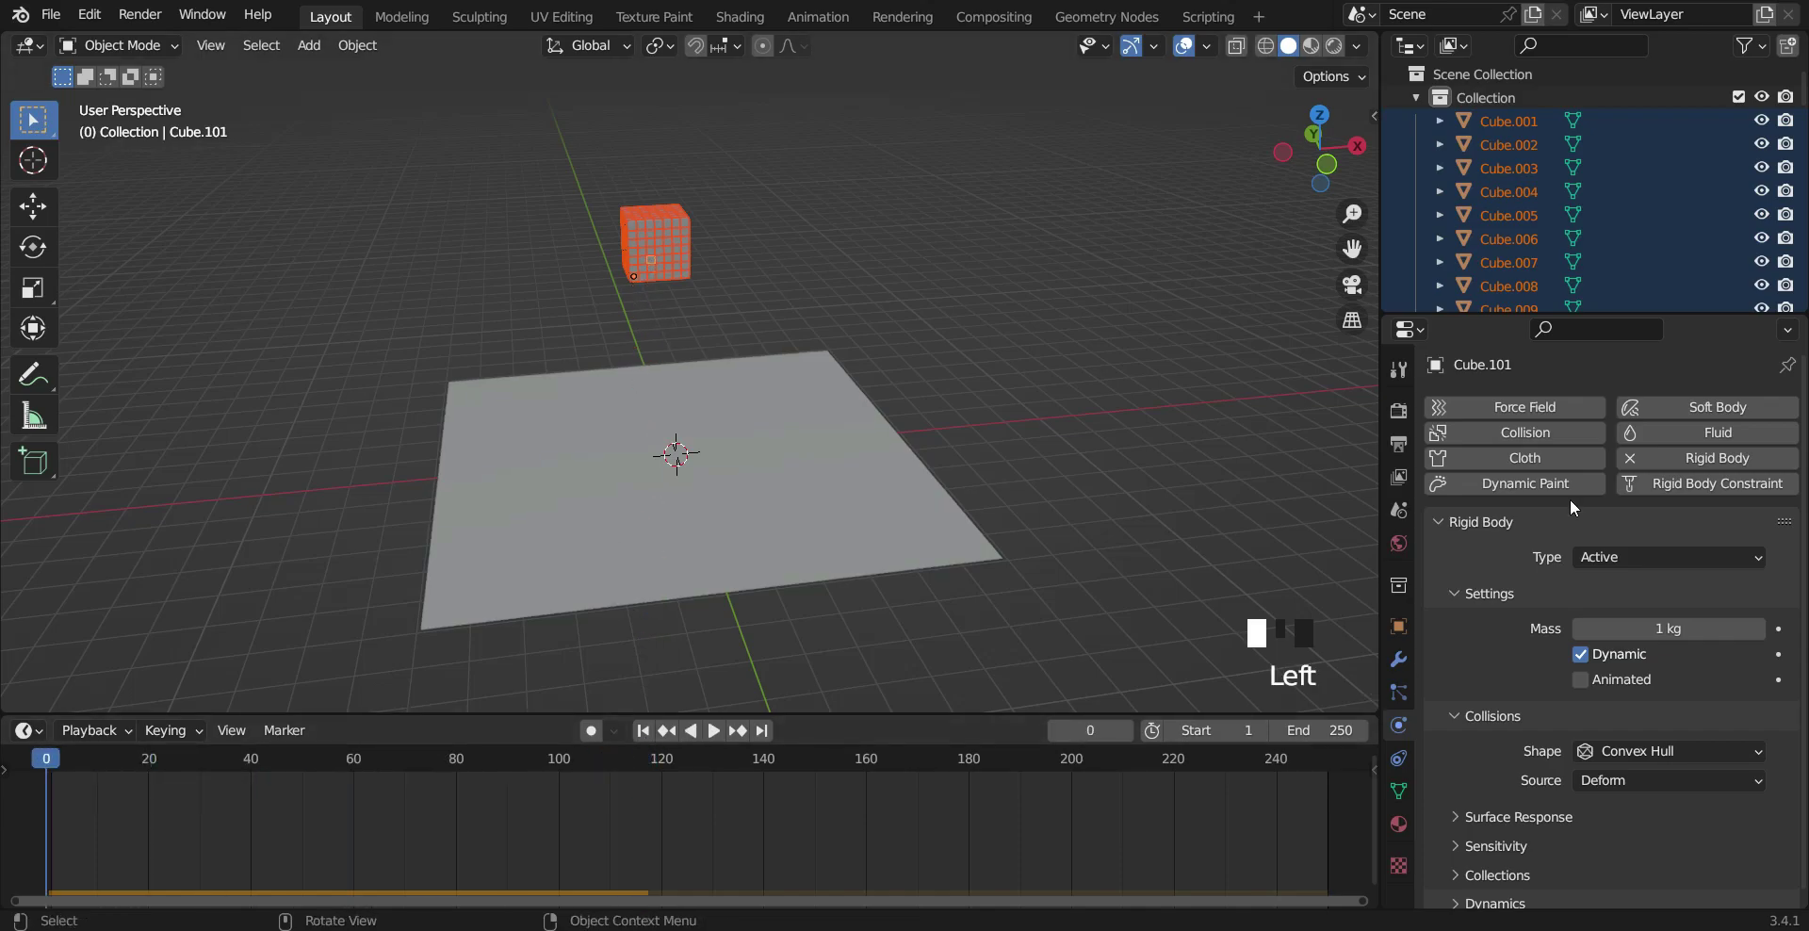
Step: Examine the block and select individual cubes one by one to check whether each has rigid body physics
scroll(715, 269, "up", 3)
scroll(913, 235, "down", 2)
middle_click_drag(913, 235, 1125, 317)
middle_click_drag(1151, 472, 1080, 409)
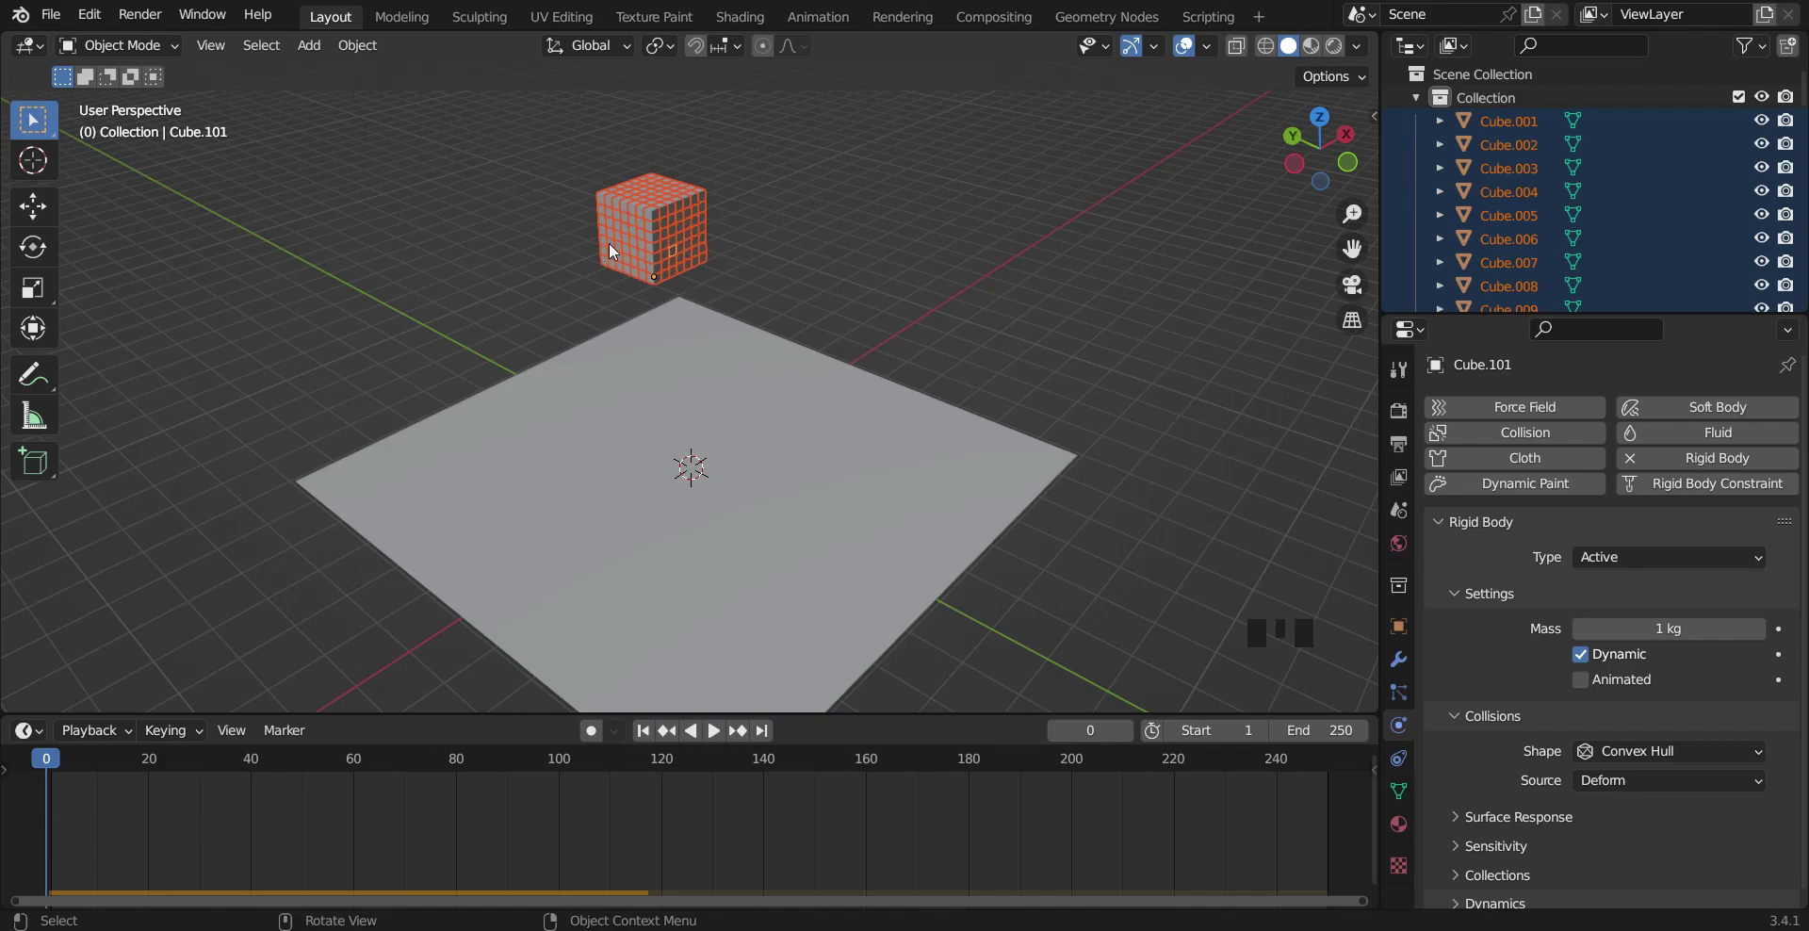
middle_click_drag(881, 268, 785, 274)
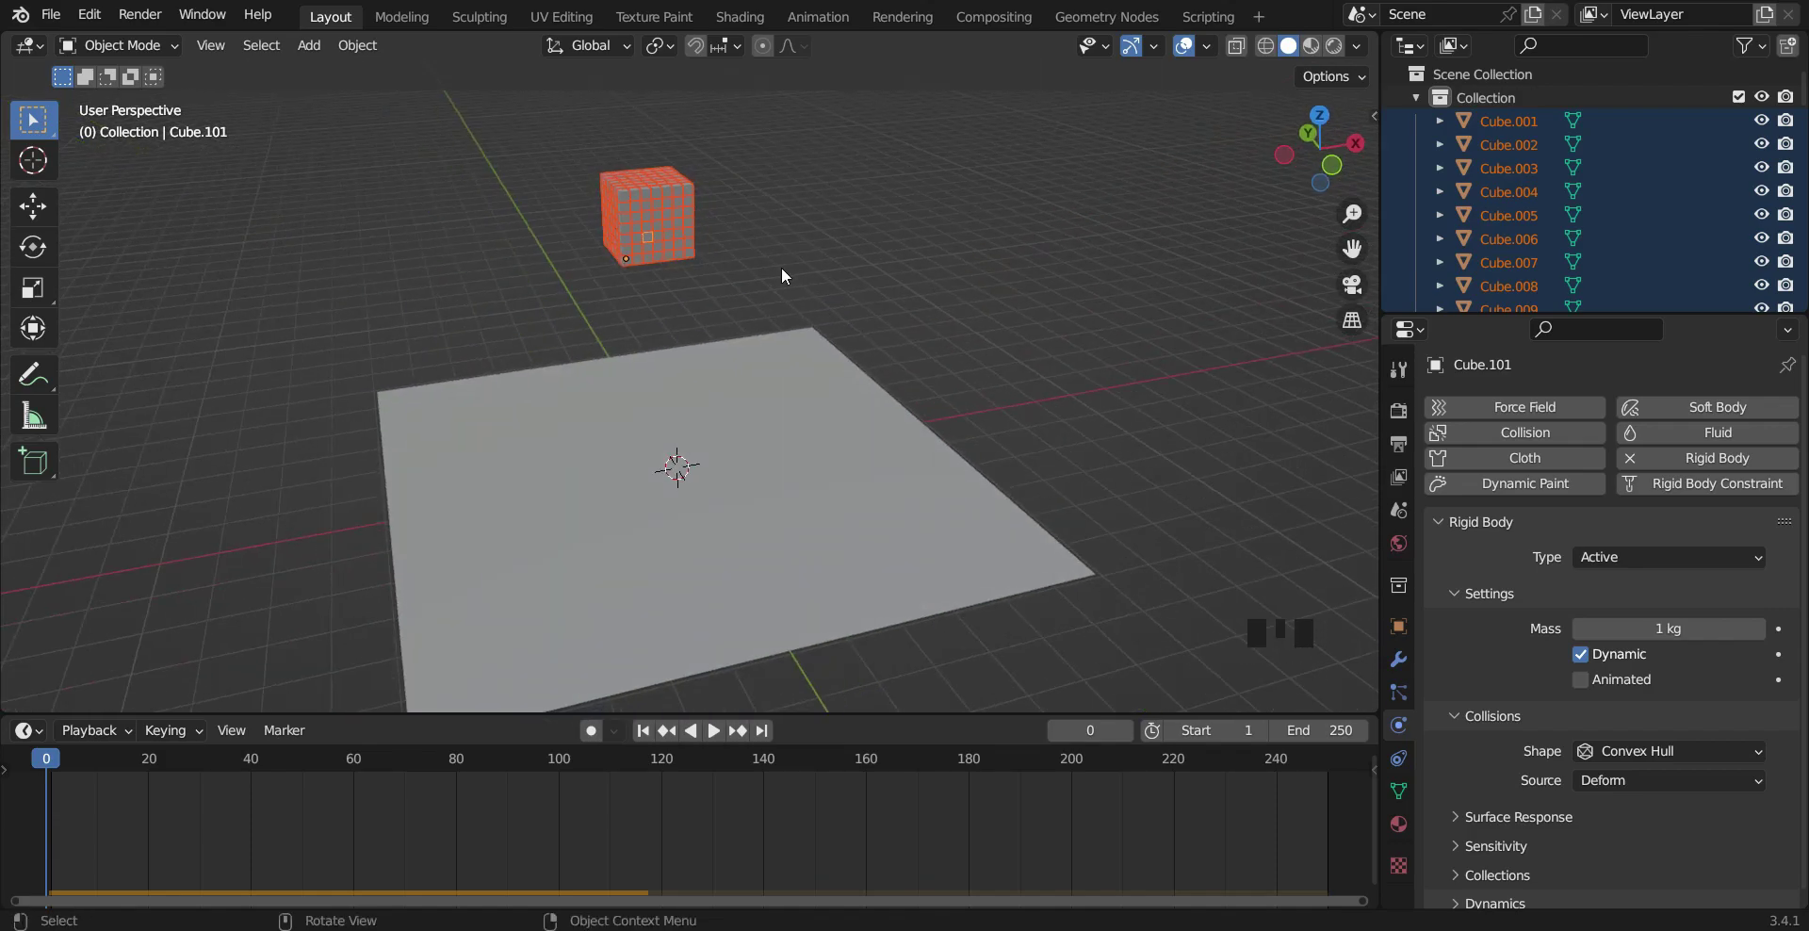
left_click(653, 204)
left_click(660, 204)
left_click(679, 237)
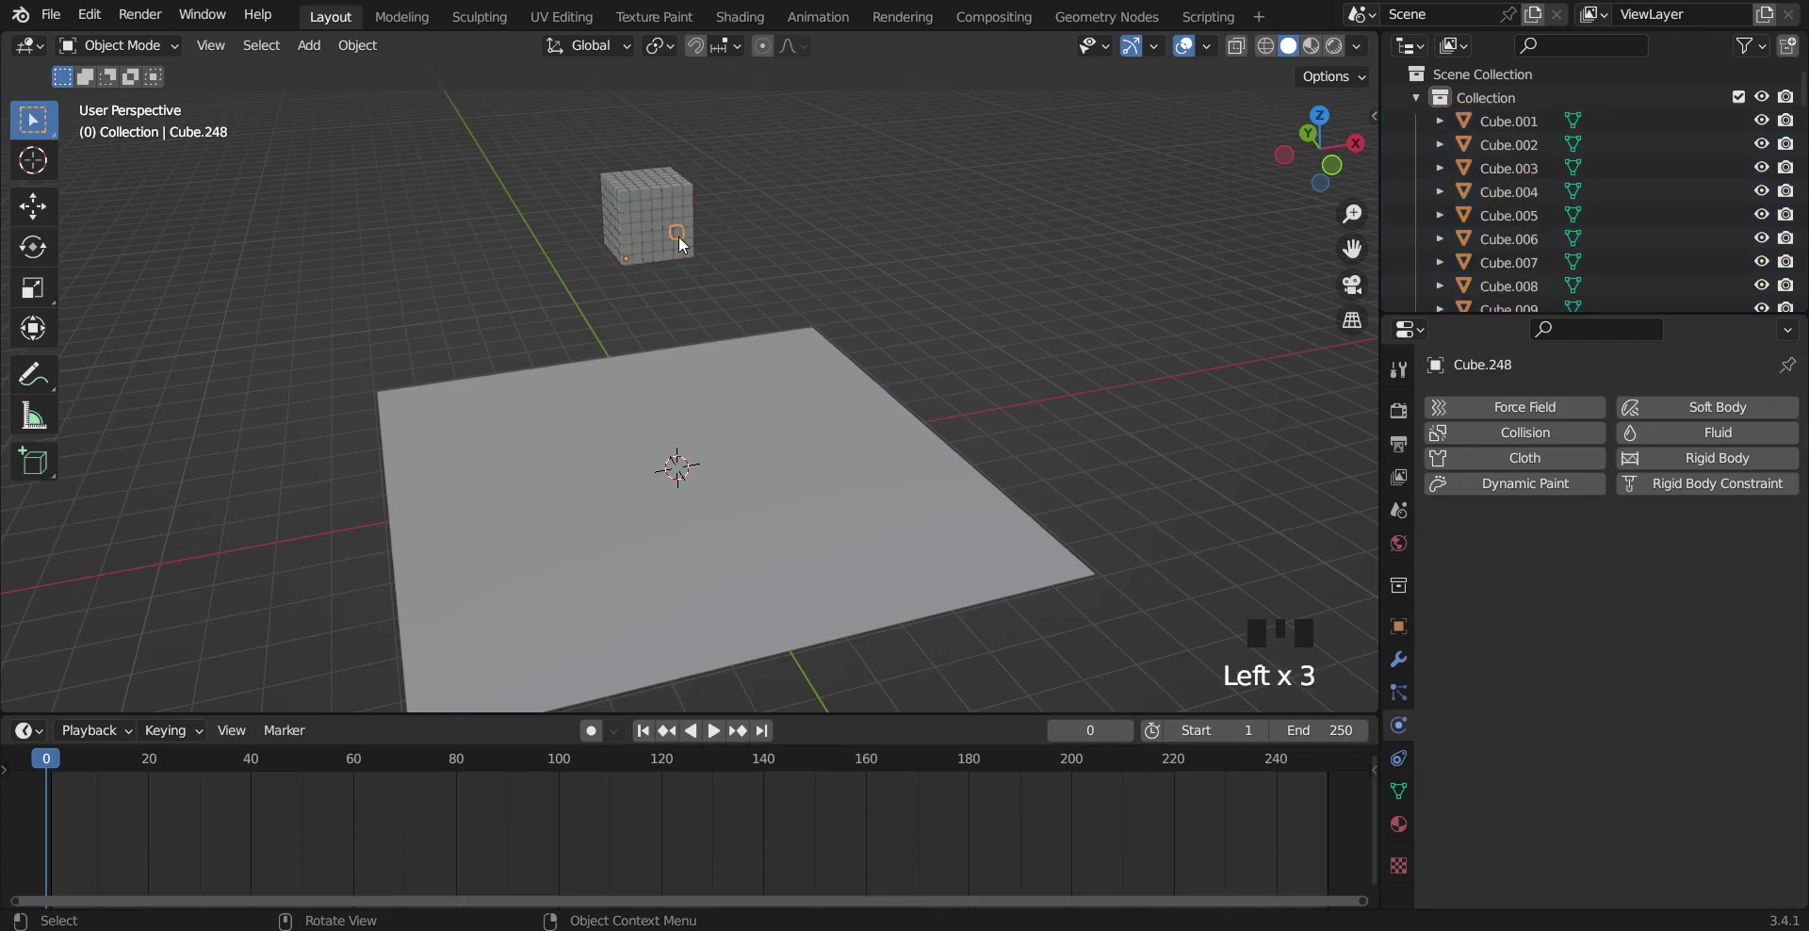
left_click(687, 191)
middle_click_drag(630, 180, 740, 248)
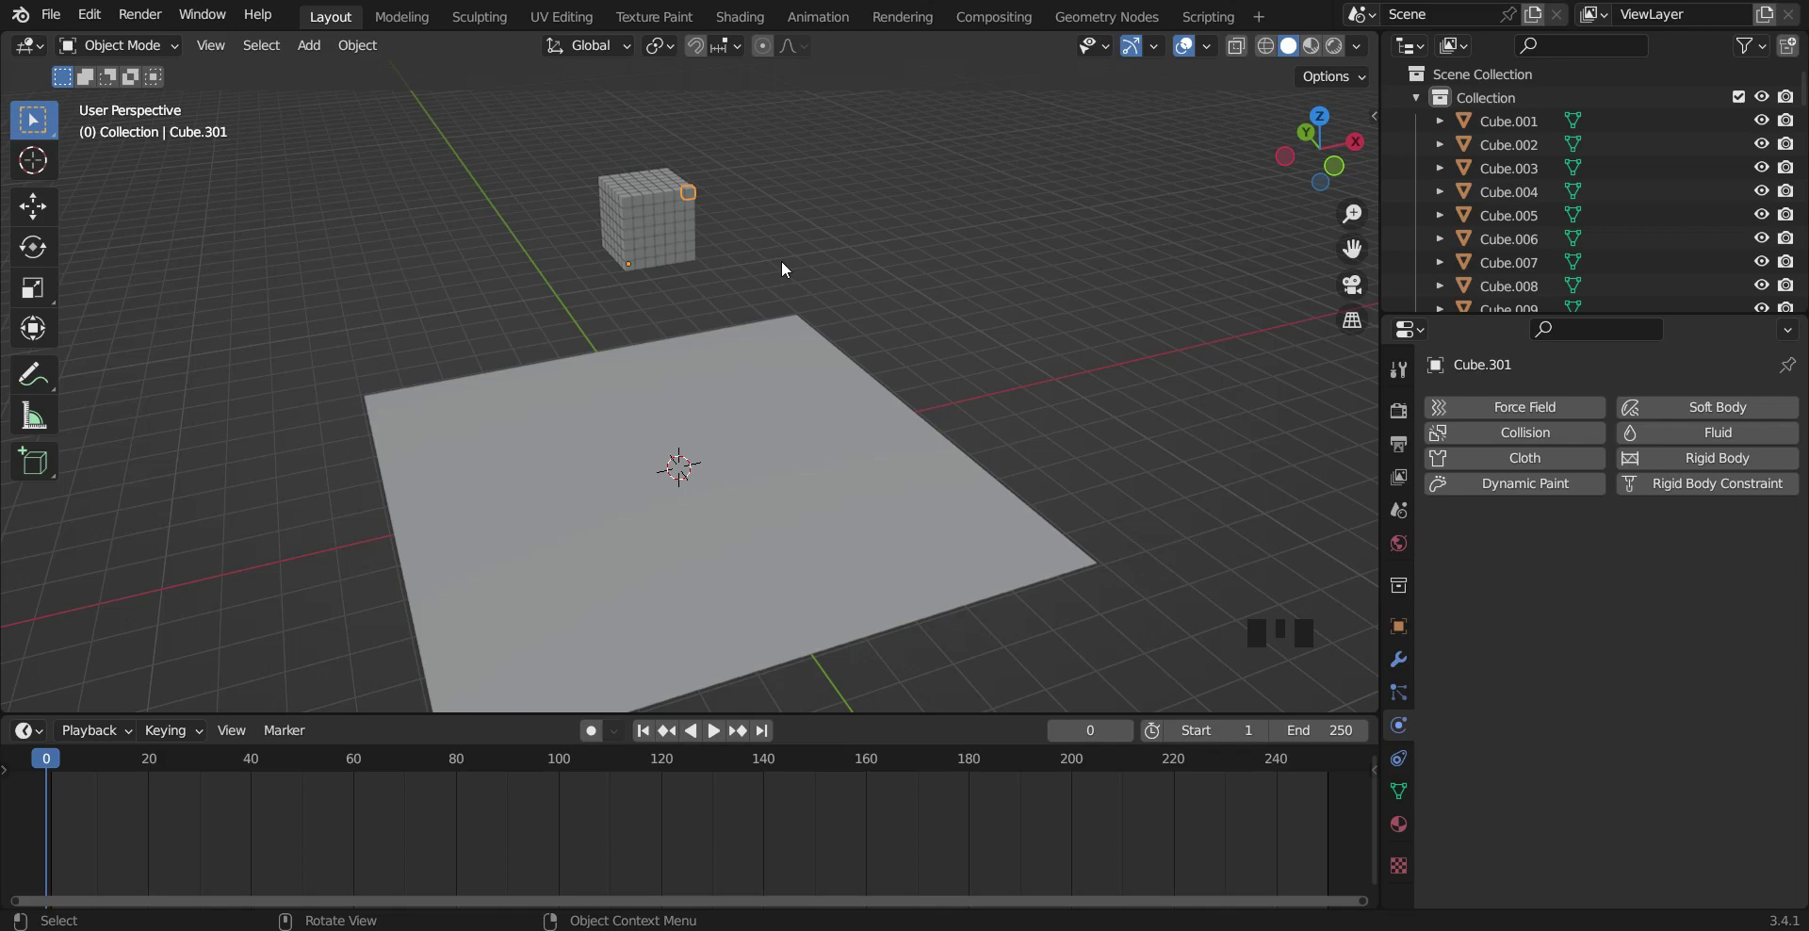
left_click(655, 242)
scroll(694, 263, "up", 2)
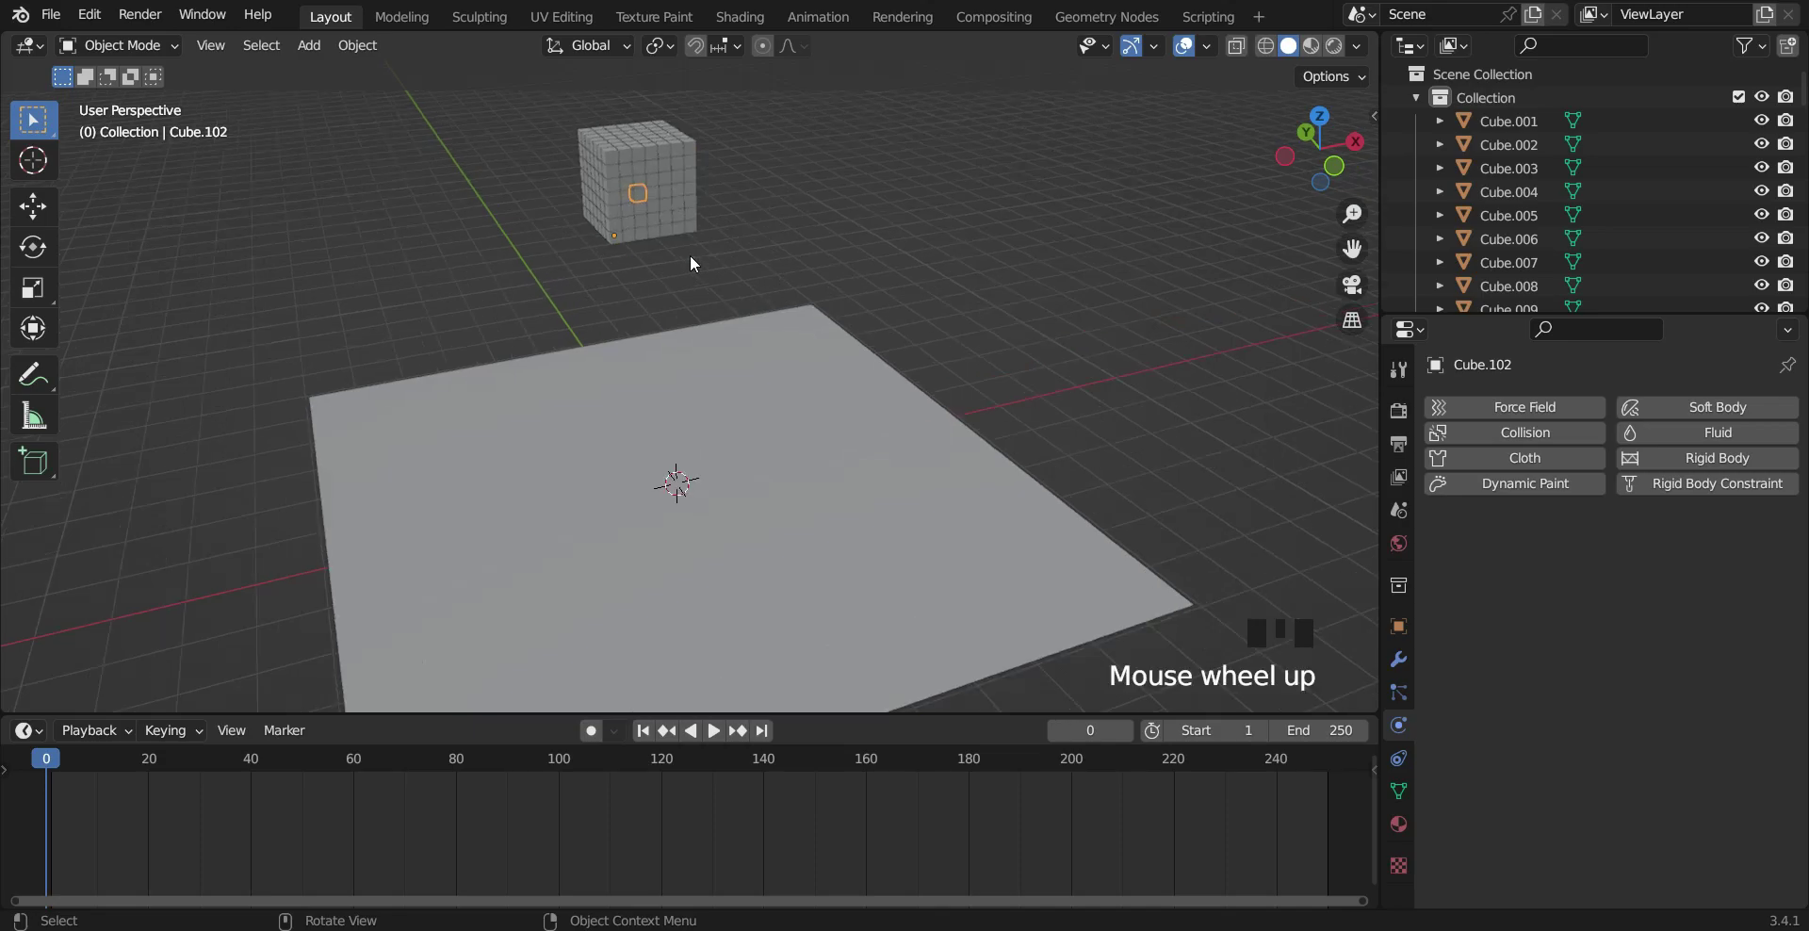
Step: Select all cubes of the block with Cube.101 active and copy its rigid body settings to them with Copy from Active
left_click(641, 206)
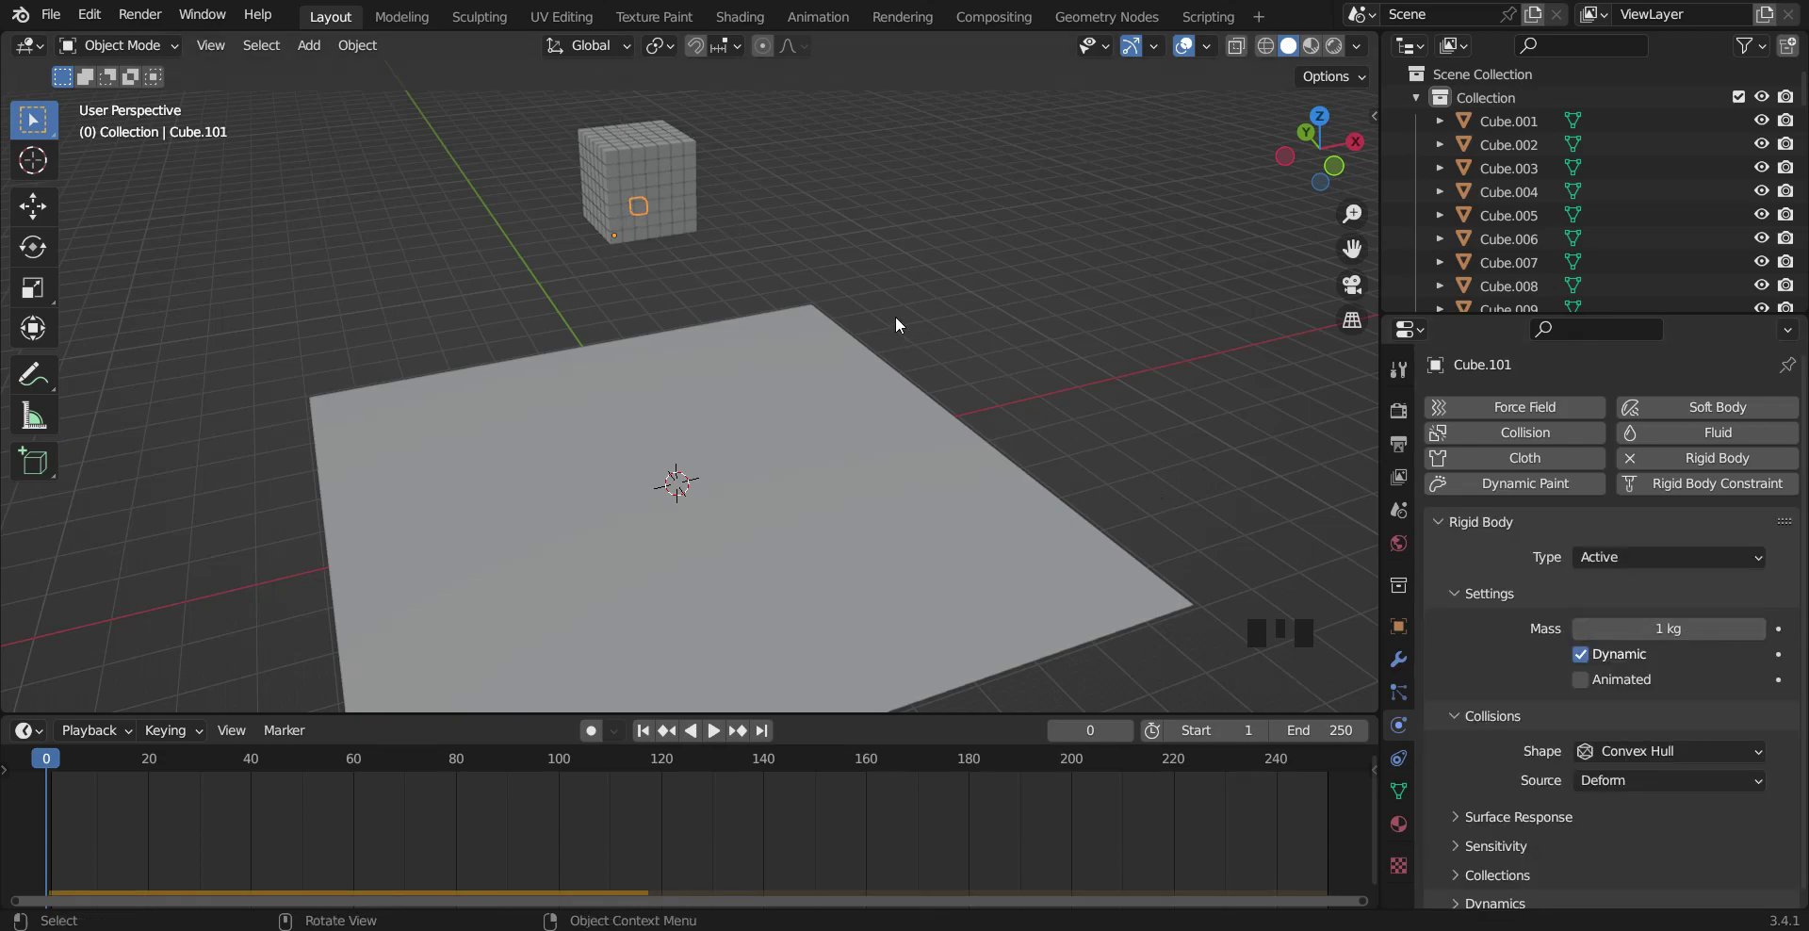
left_click_drag(551, 113, 750, 247, "shift")
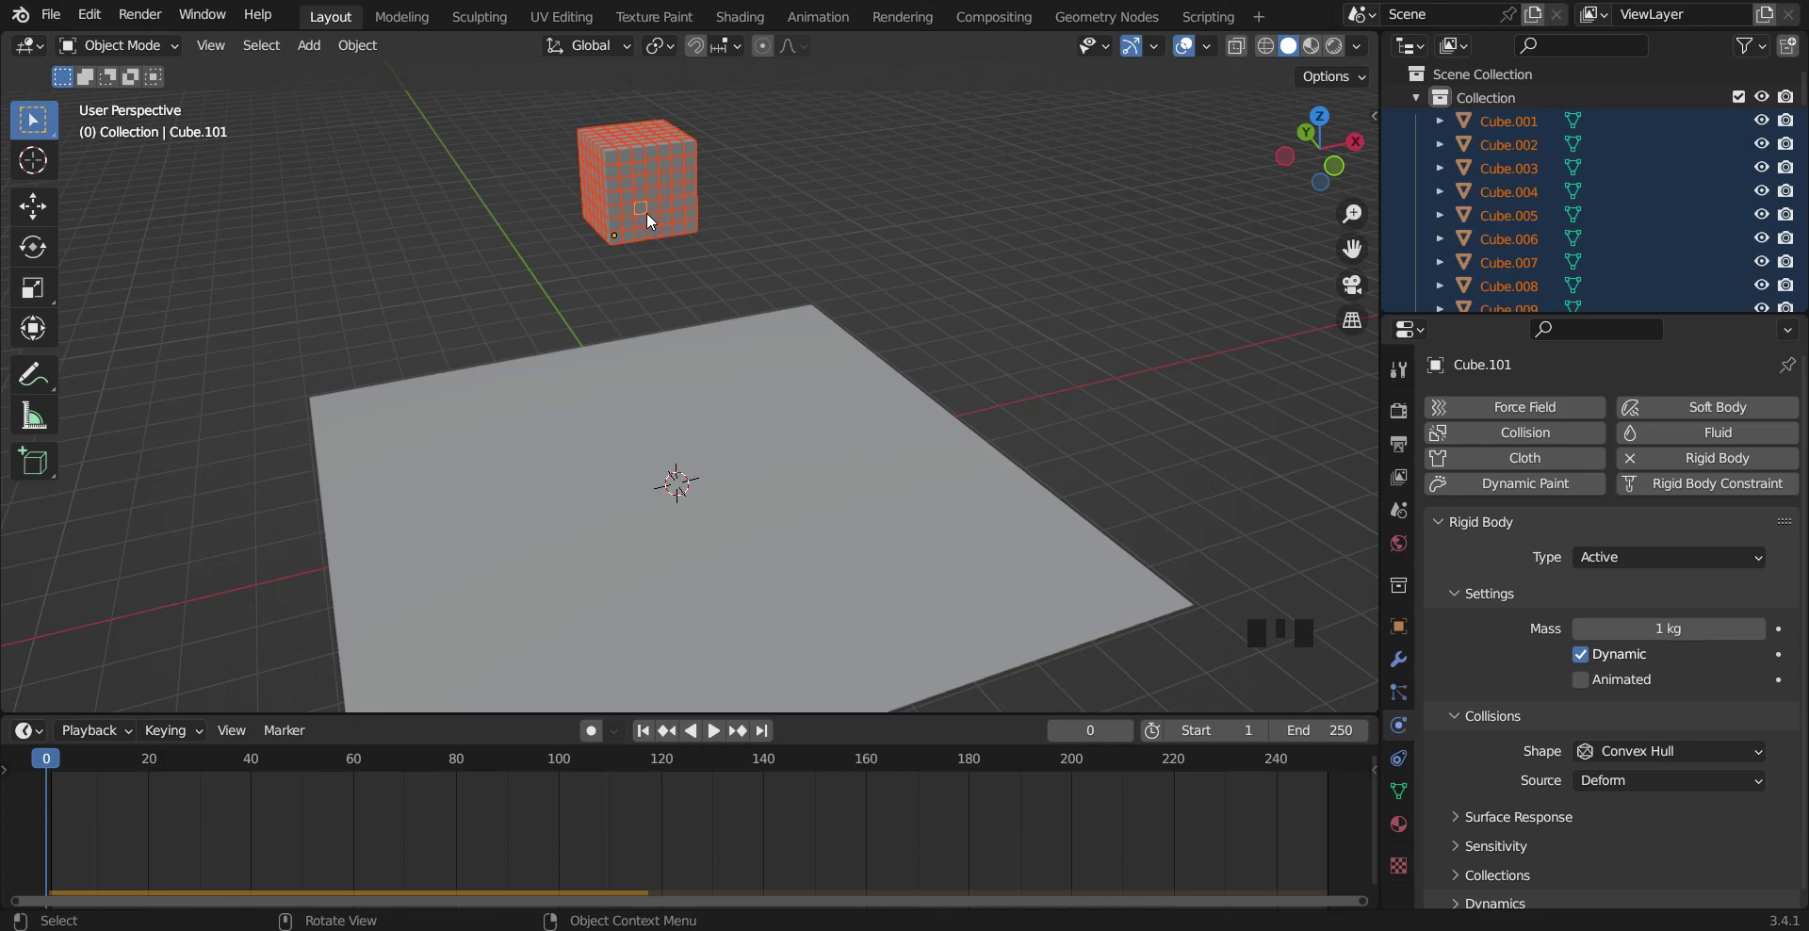
left_click(480, 117)
left_click(358, 46)
mouse_move(446, 668)
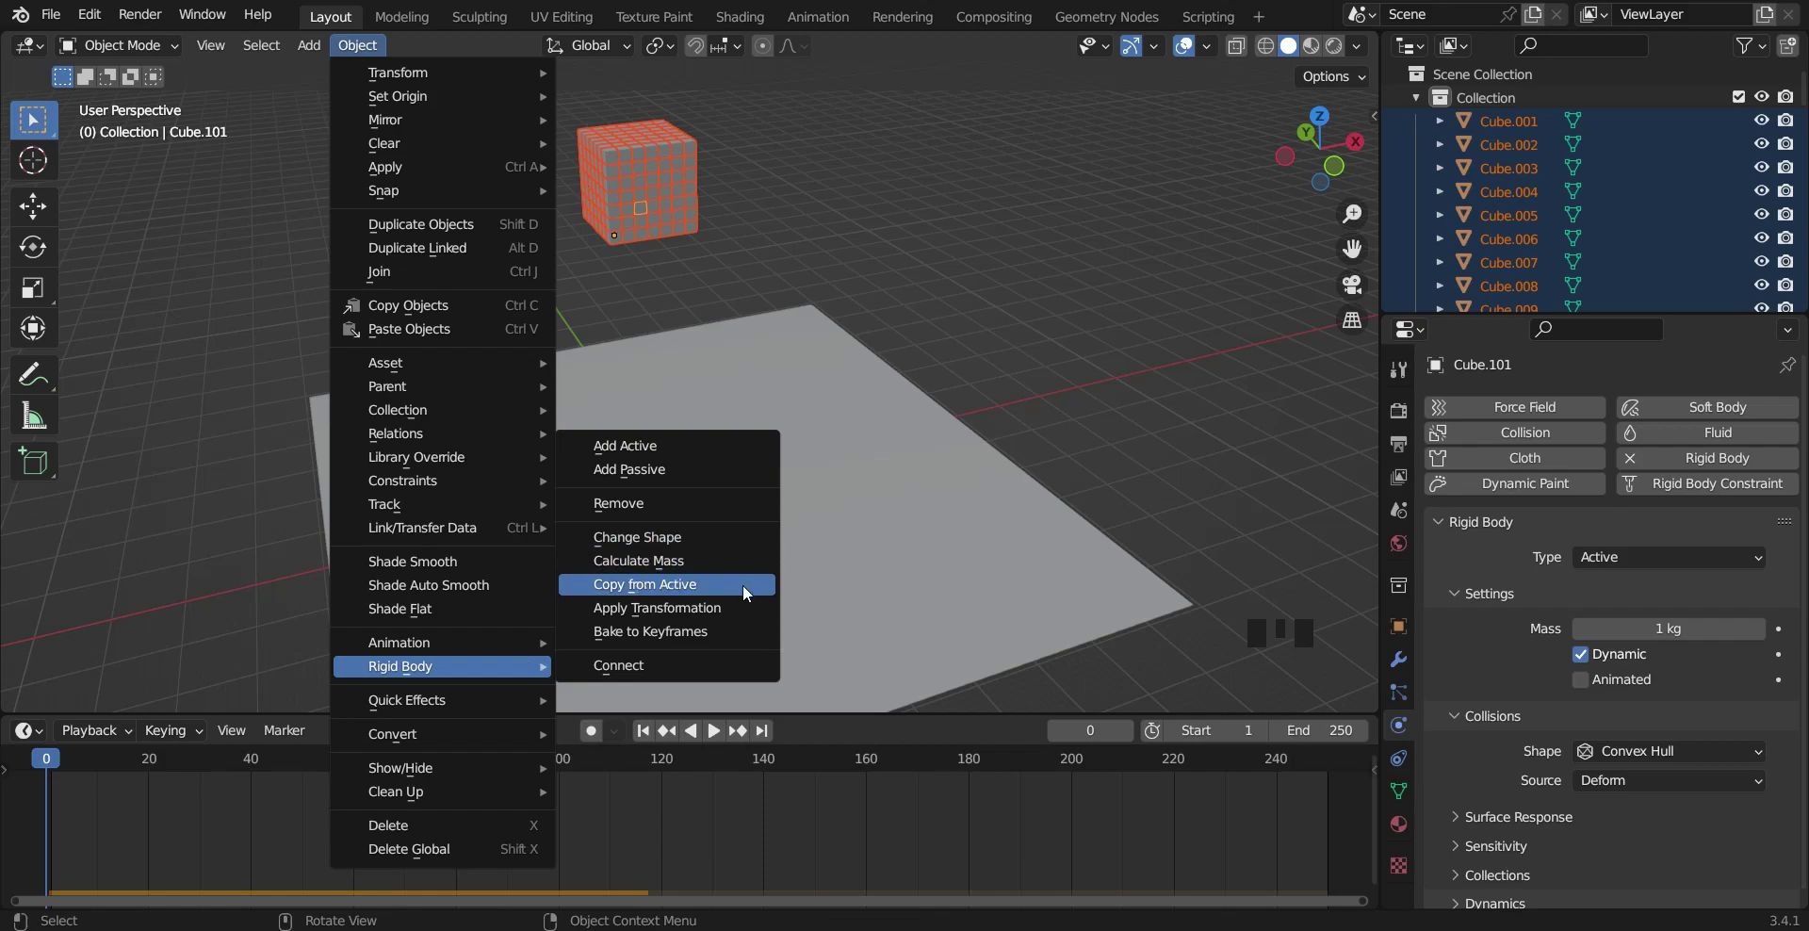
left_click(657, 585)
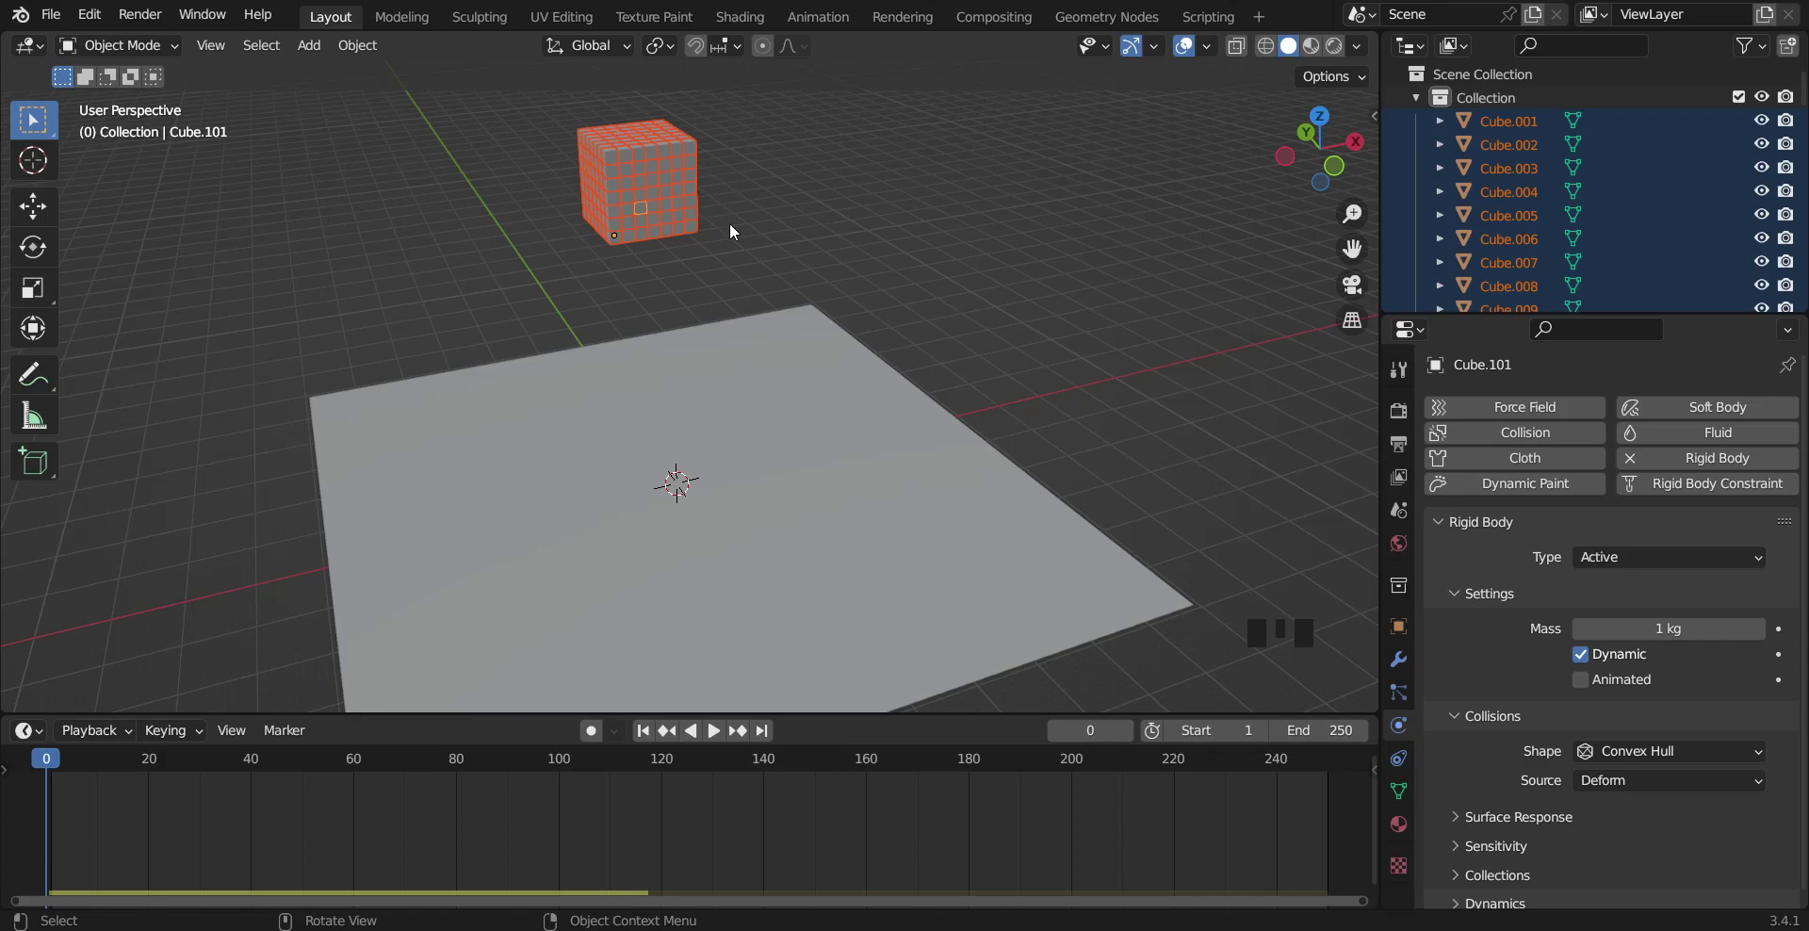
Step: Select several individual cubes of the block to check their copied rigid body settings
left_click(619, 157)
left_click(642, 162)
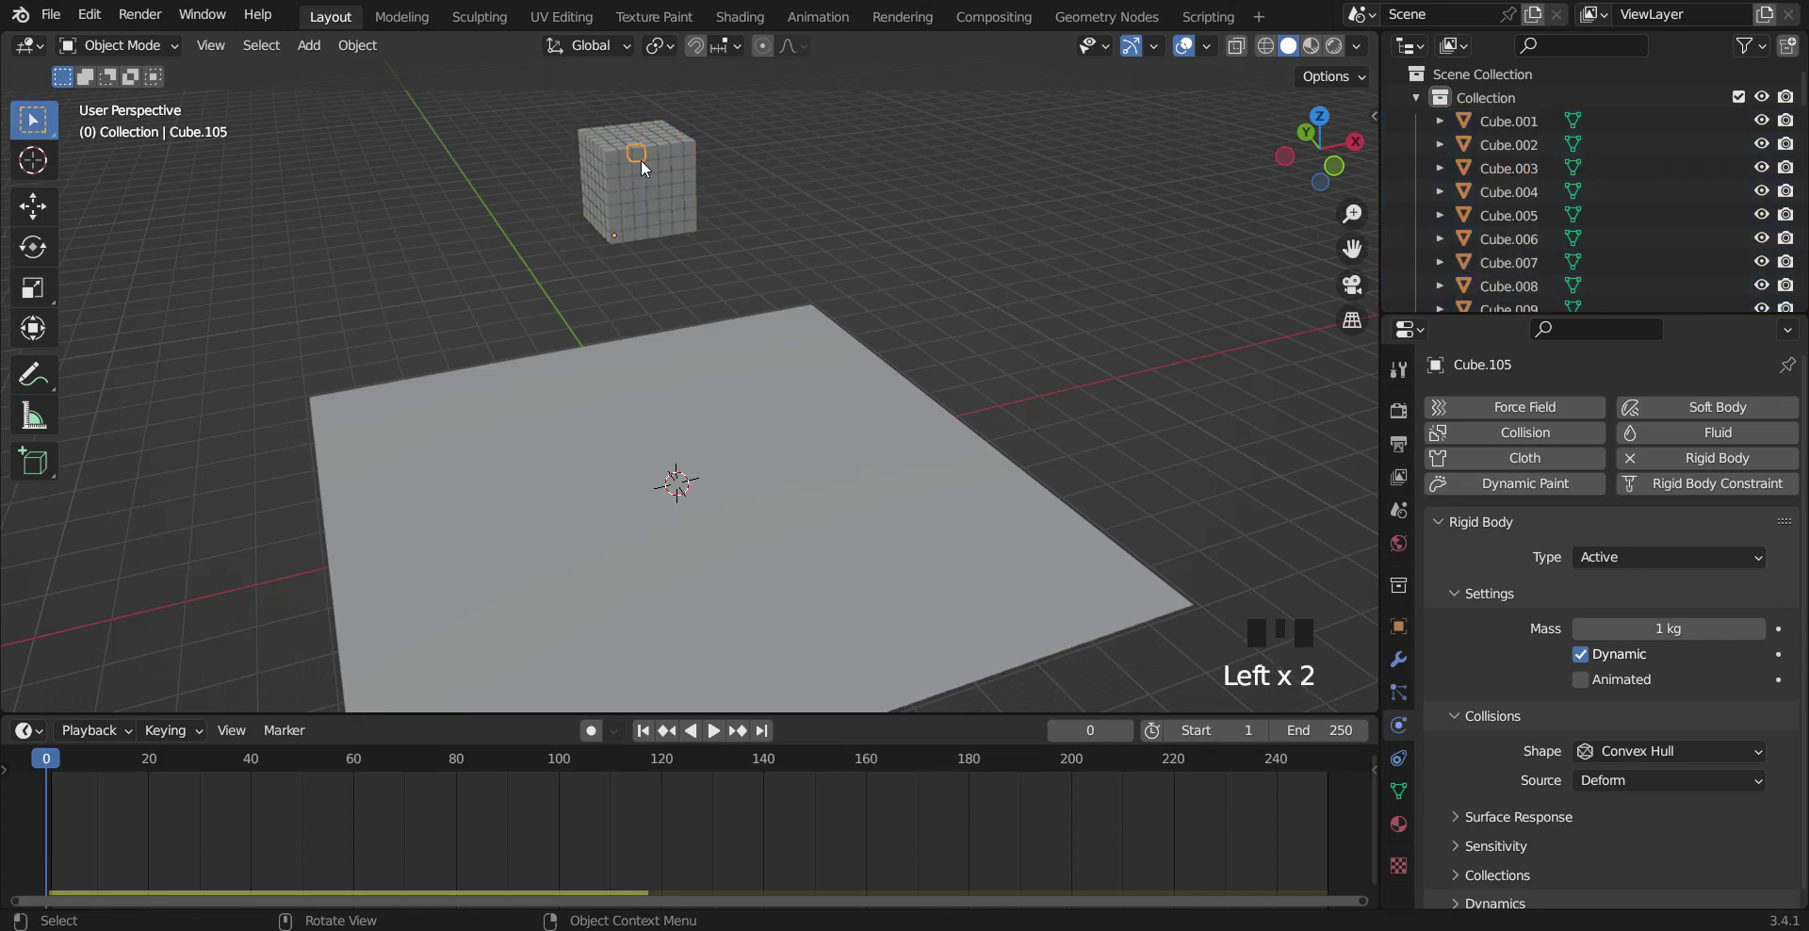
left_click(659, 158)
left_click(664, 164)
left_click(610, 187)
left_click(611, 188)
Step: Select all cubes of the raised block and set their origins with Origin to Geometry
left_click_drag(548, 91, 766, 275)
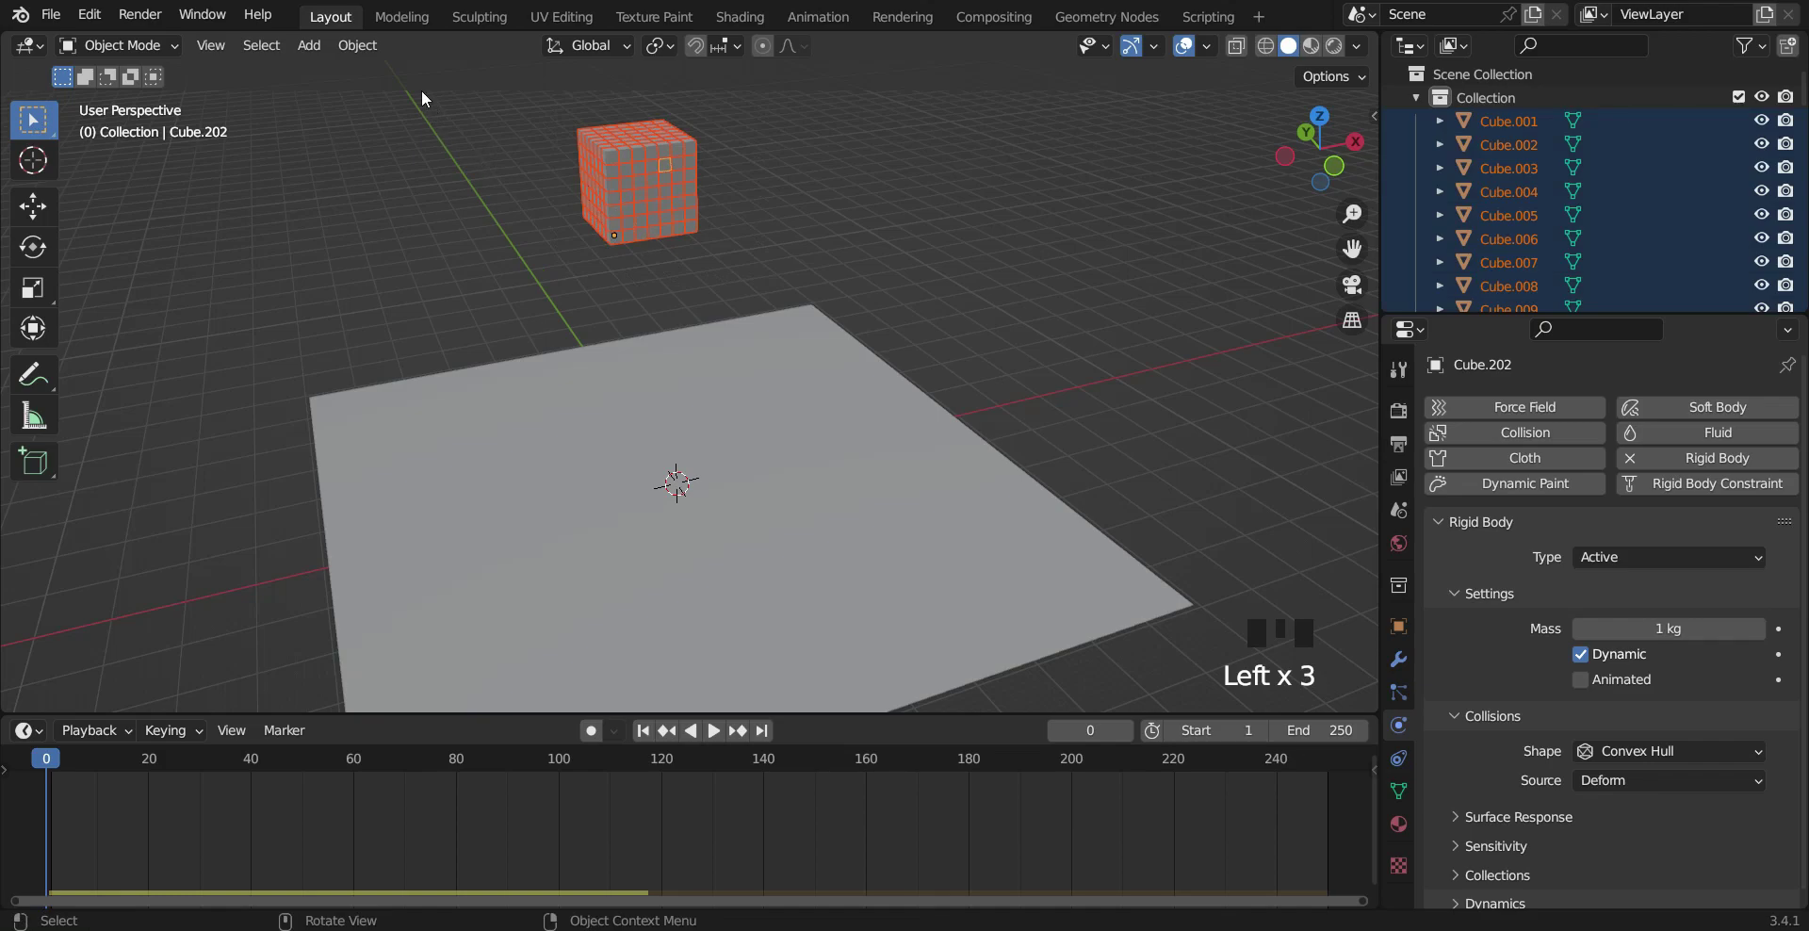
left_click(362, 44)
mouse_move(465, 93)
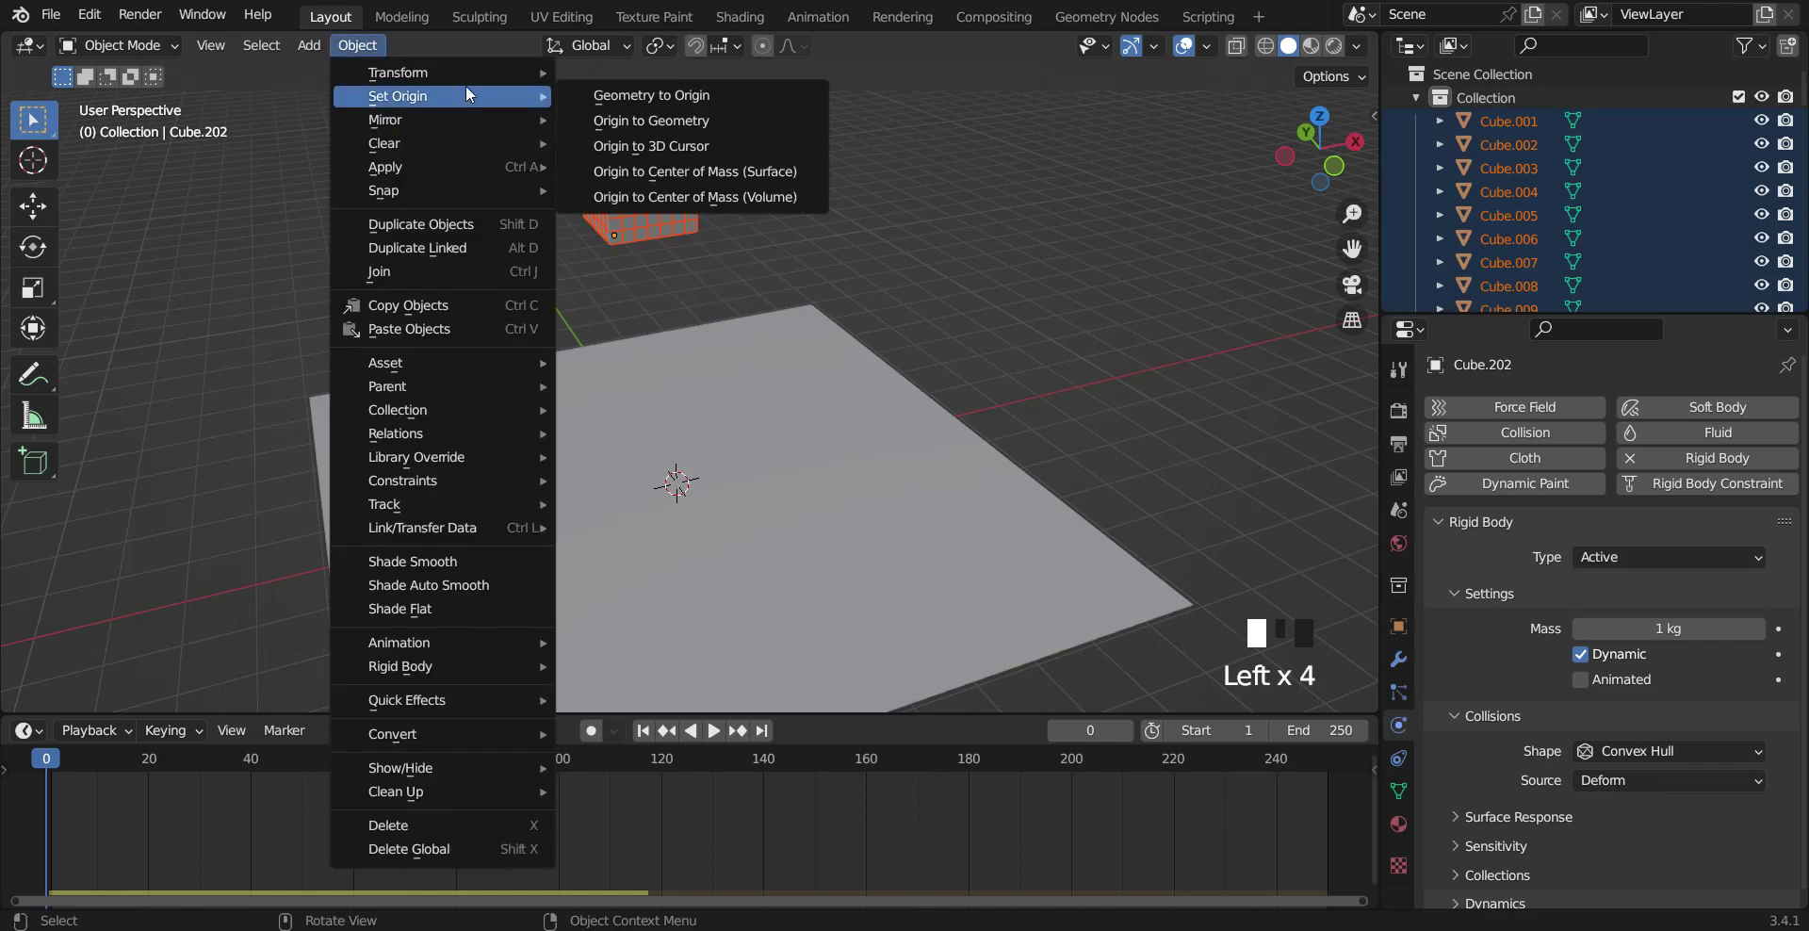
left_click(656, 120)
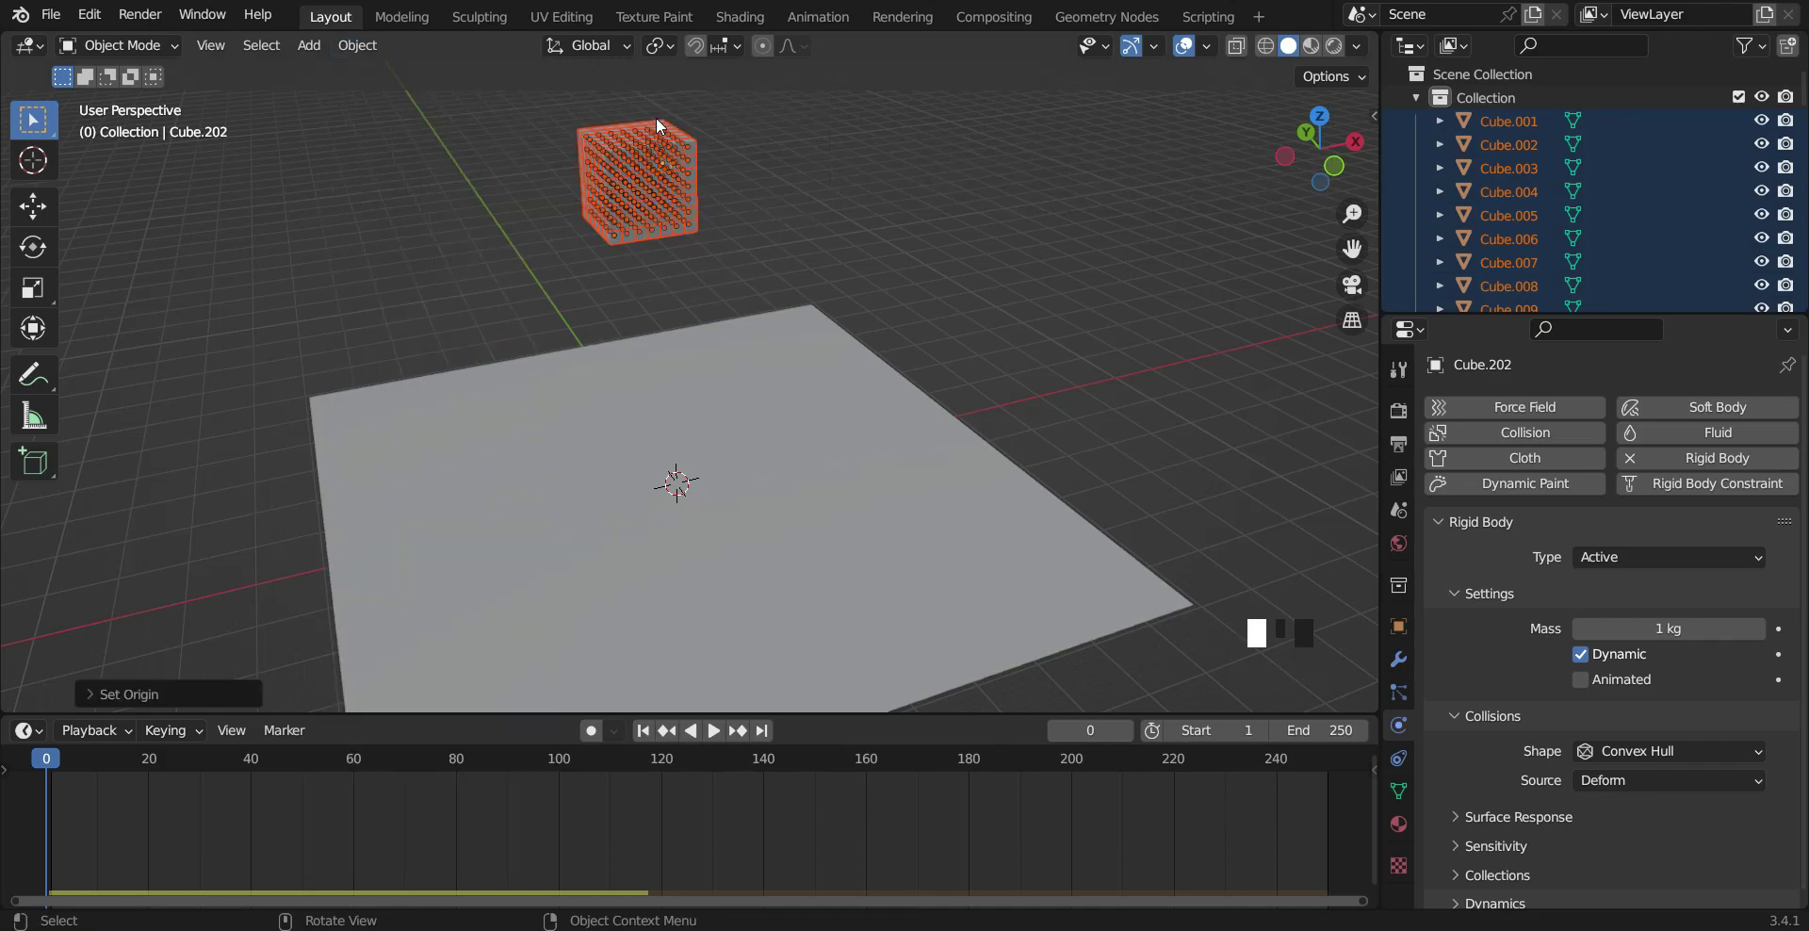
Step: Add rigid body physics to the floor plane and set its type to Passive
middle_click_drag(942, 223, 774, 371)
left_click(749, 372)
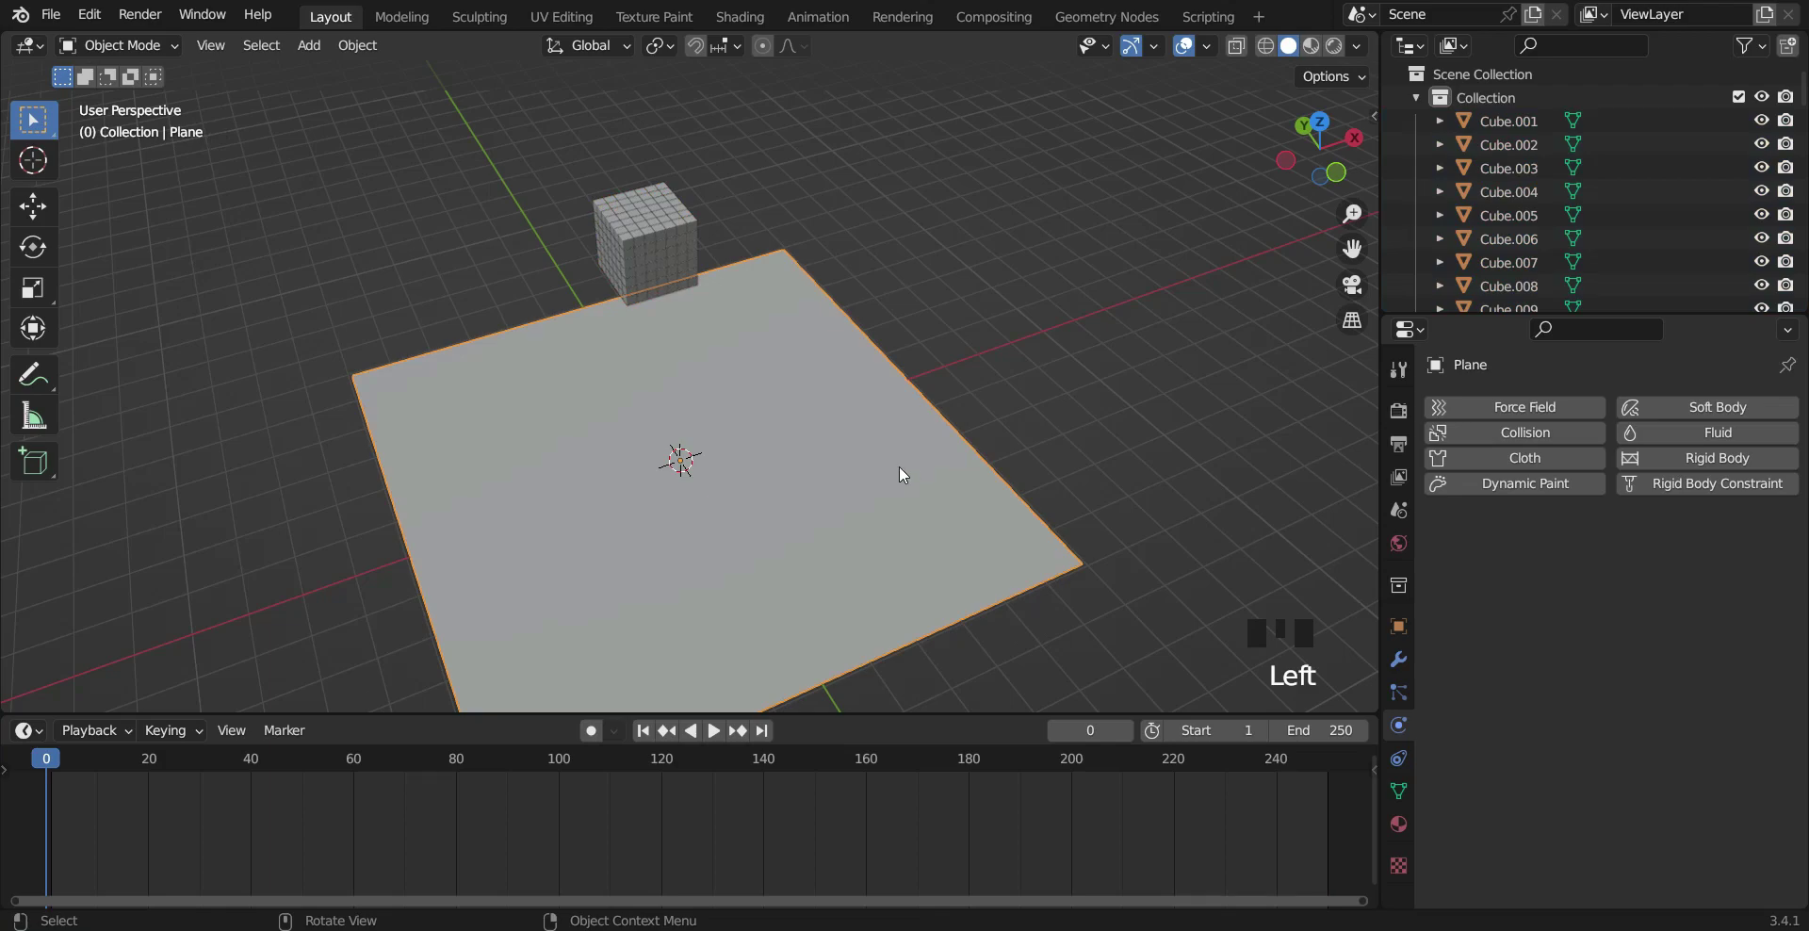
left_click(1700, 456)
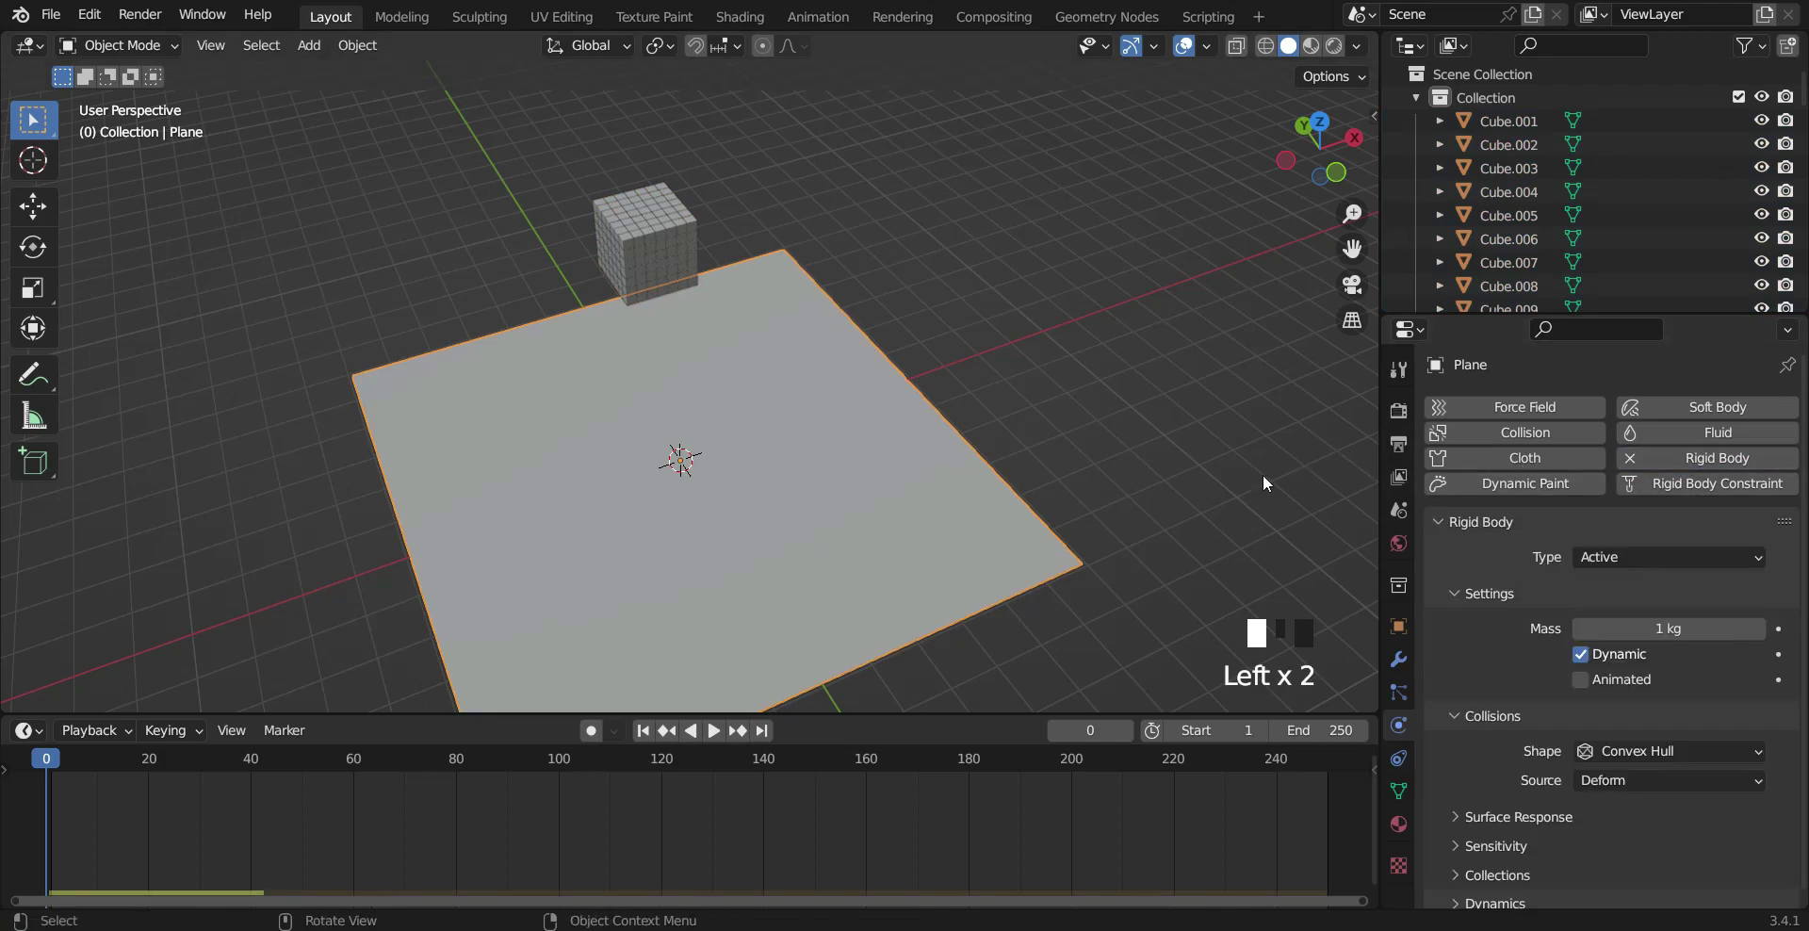
left_click(1721, 557)
left_click(1664, 608)
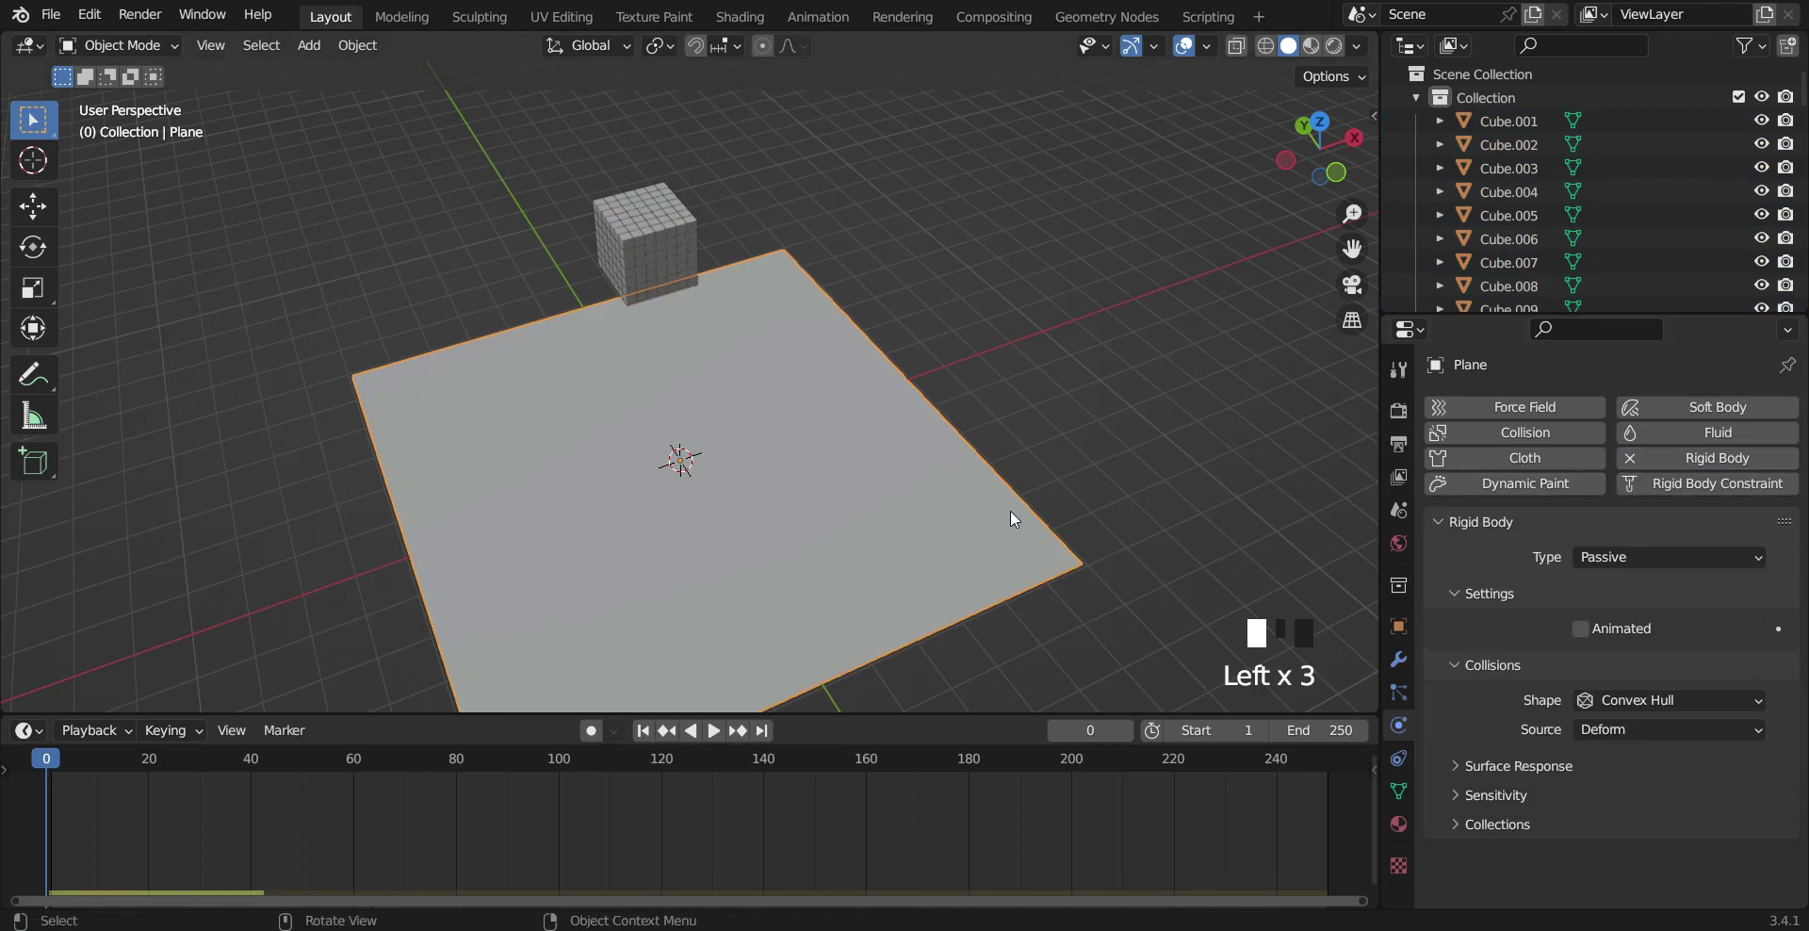
Step: Play the simulation to watch the cubes fall and scatter on the plane, and return to frame 0
scroll(1143, 489, "down", 3)
middle_click_drag(1143, 489, 1083, 364)
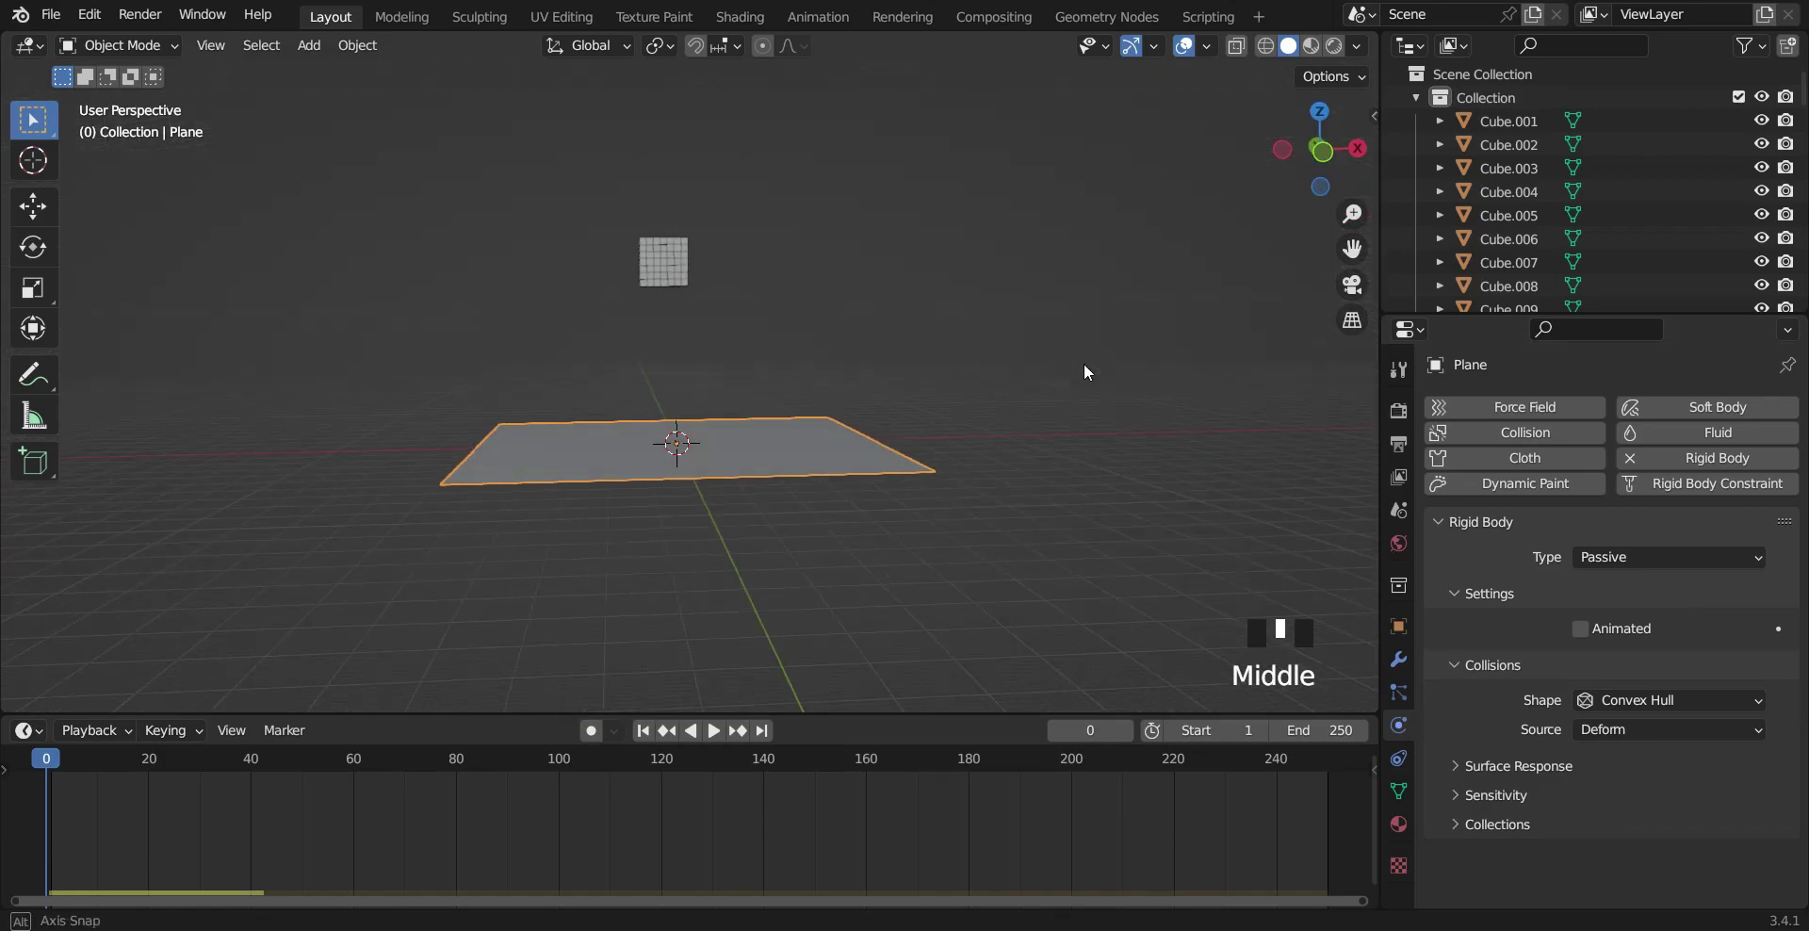
left_click(714, 731)
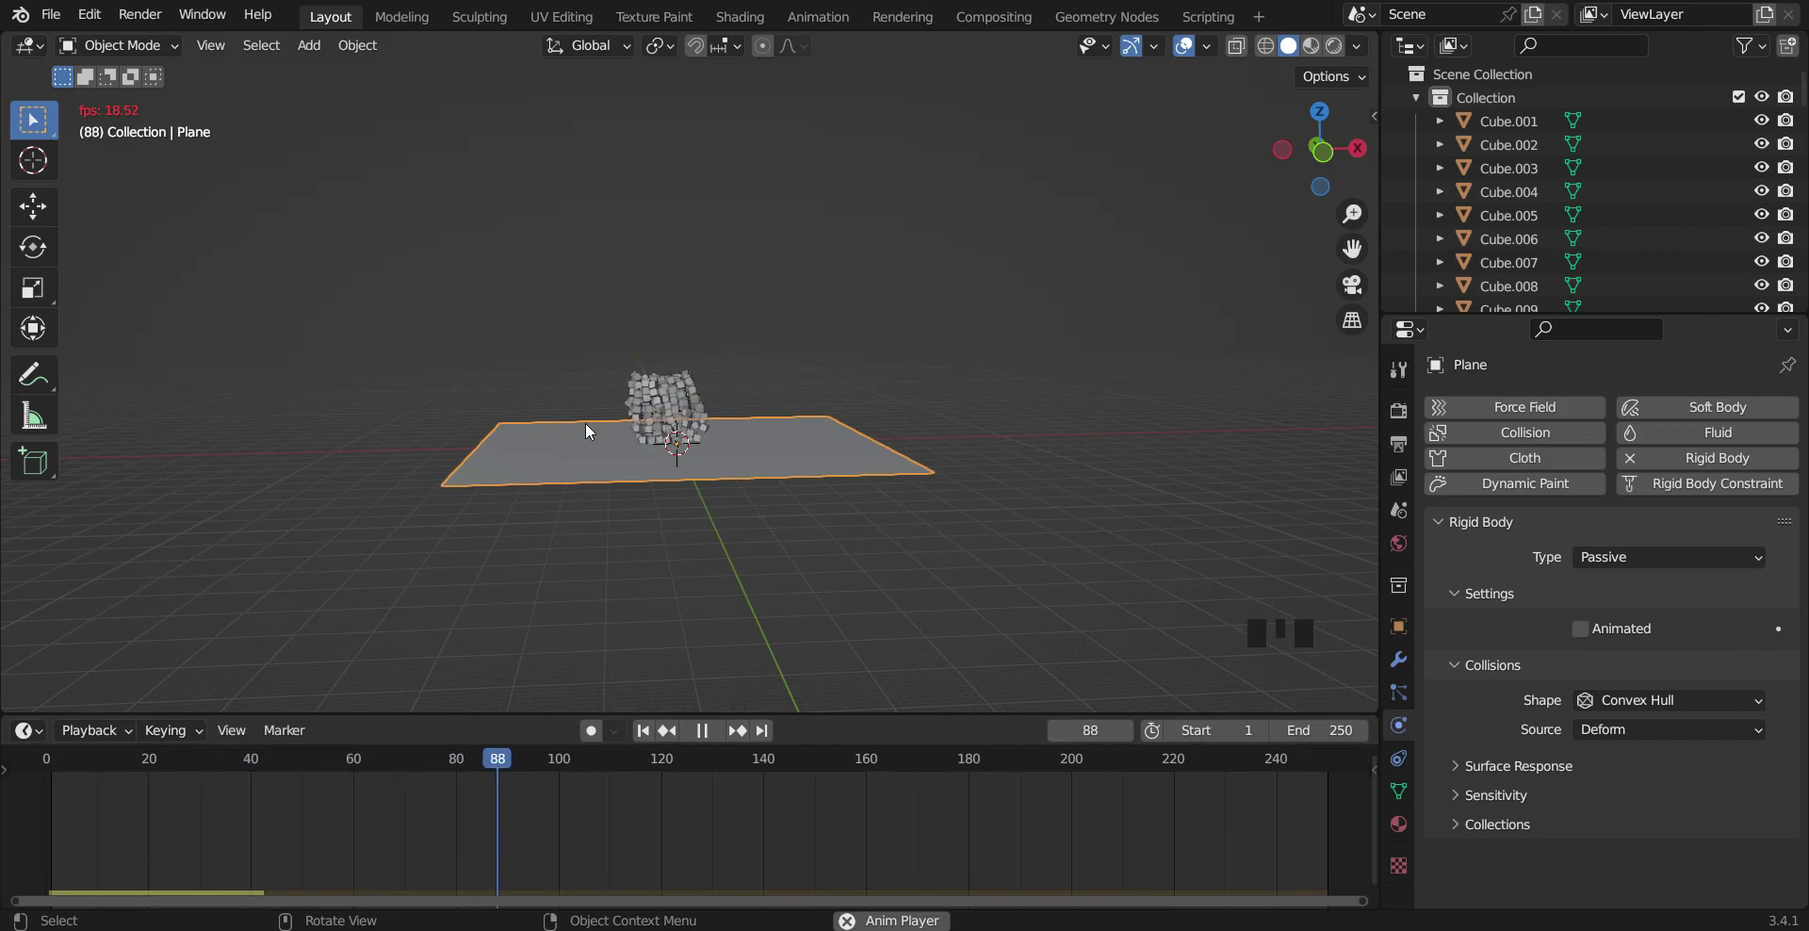
middle_click_drag(796, 457, 833, 516)
scroll(832, 516, "up", 2)
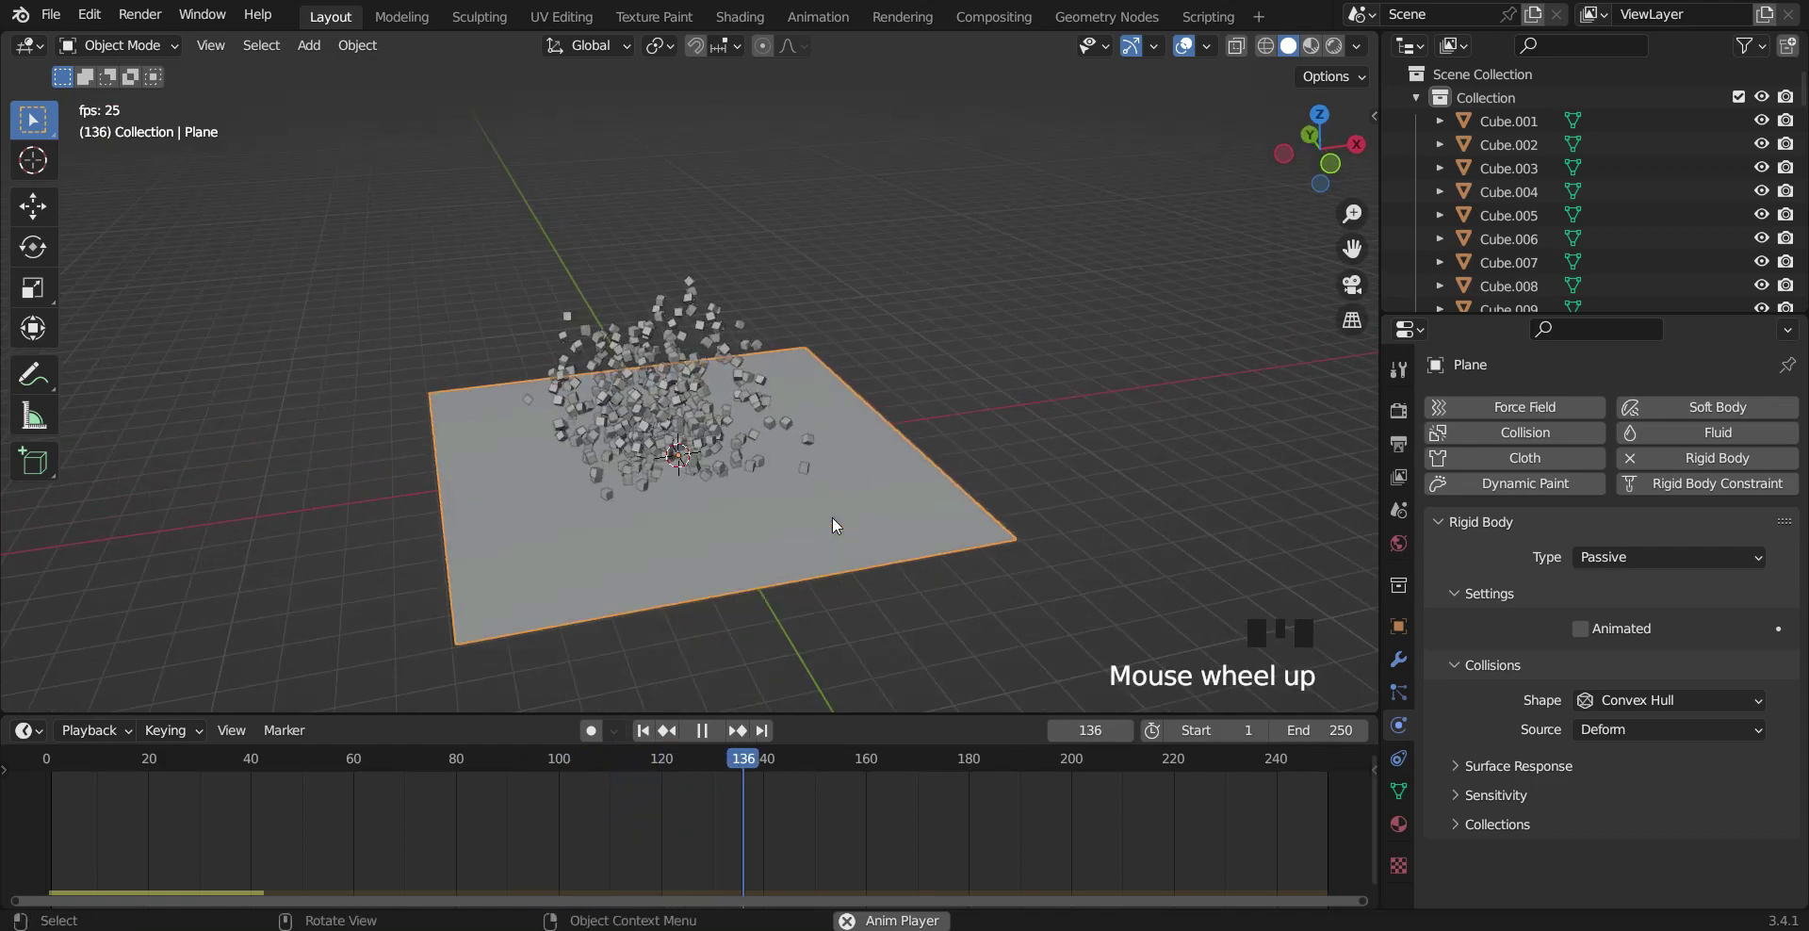
scroll(833, 516, "up", 1)
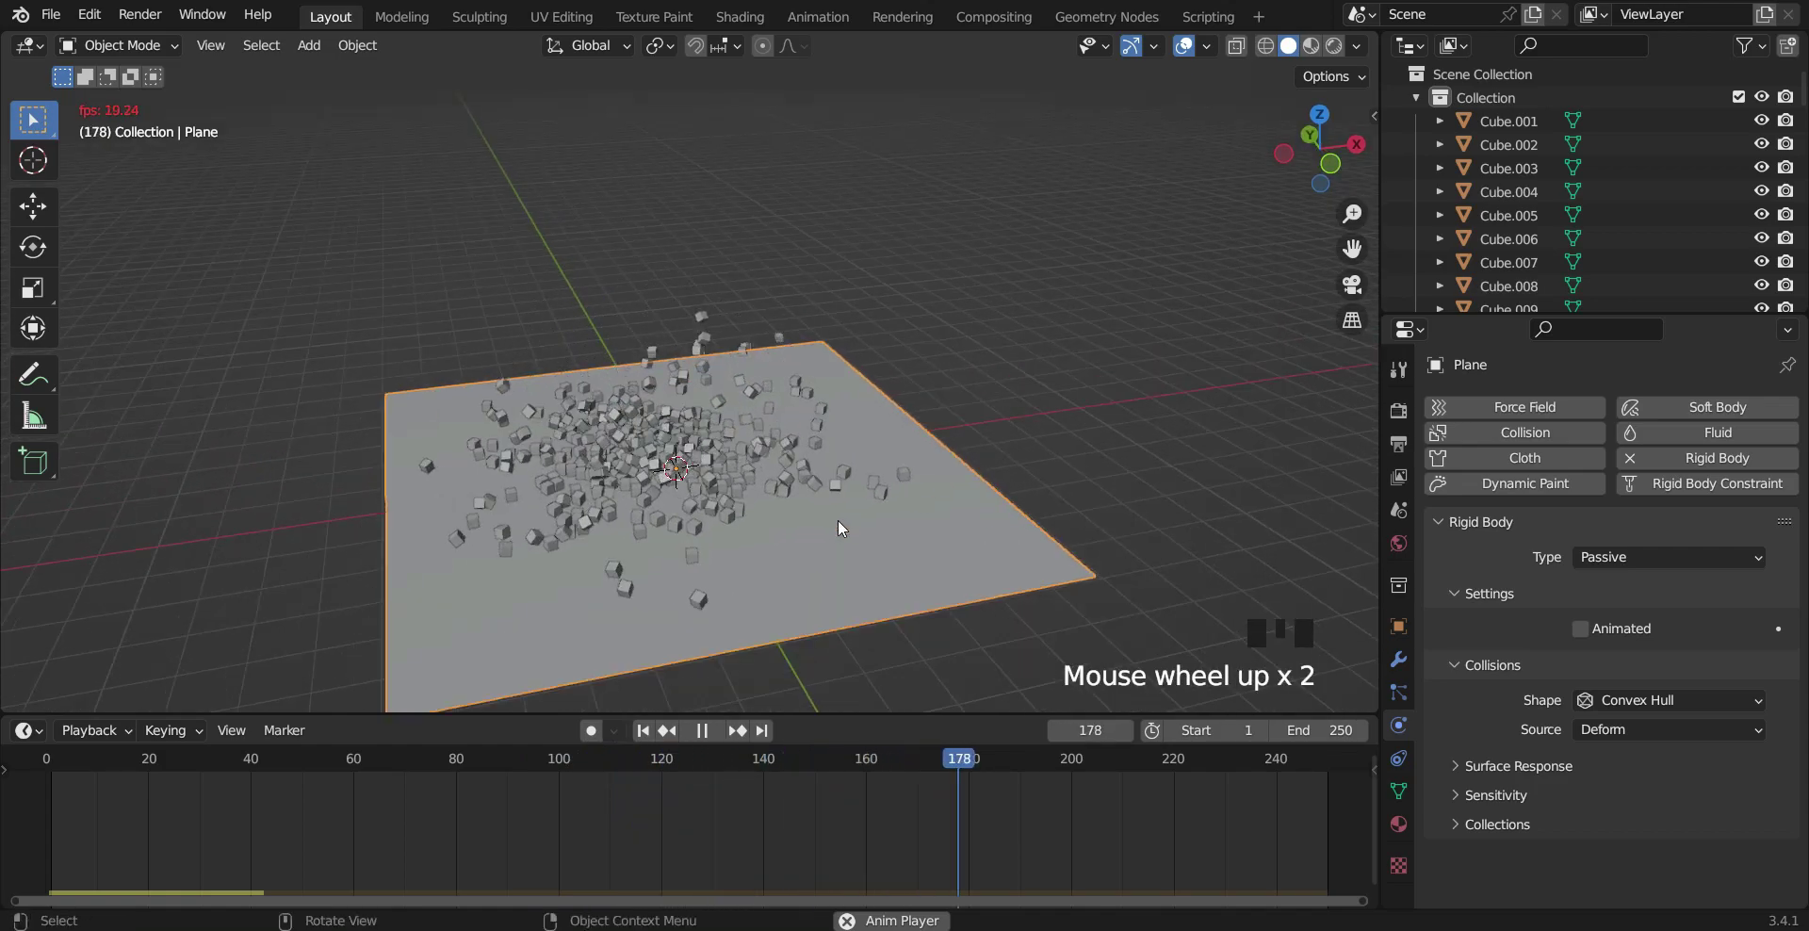
left_click_drag(1076, 761, 19, 768)
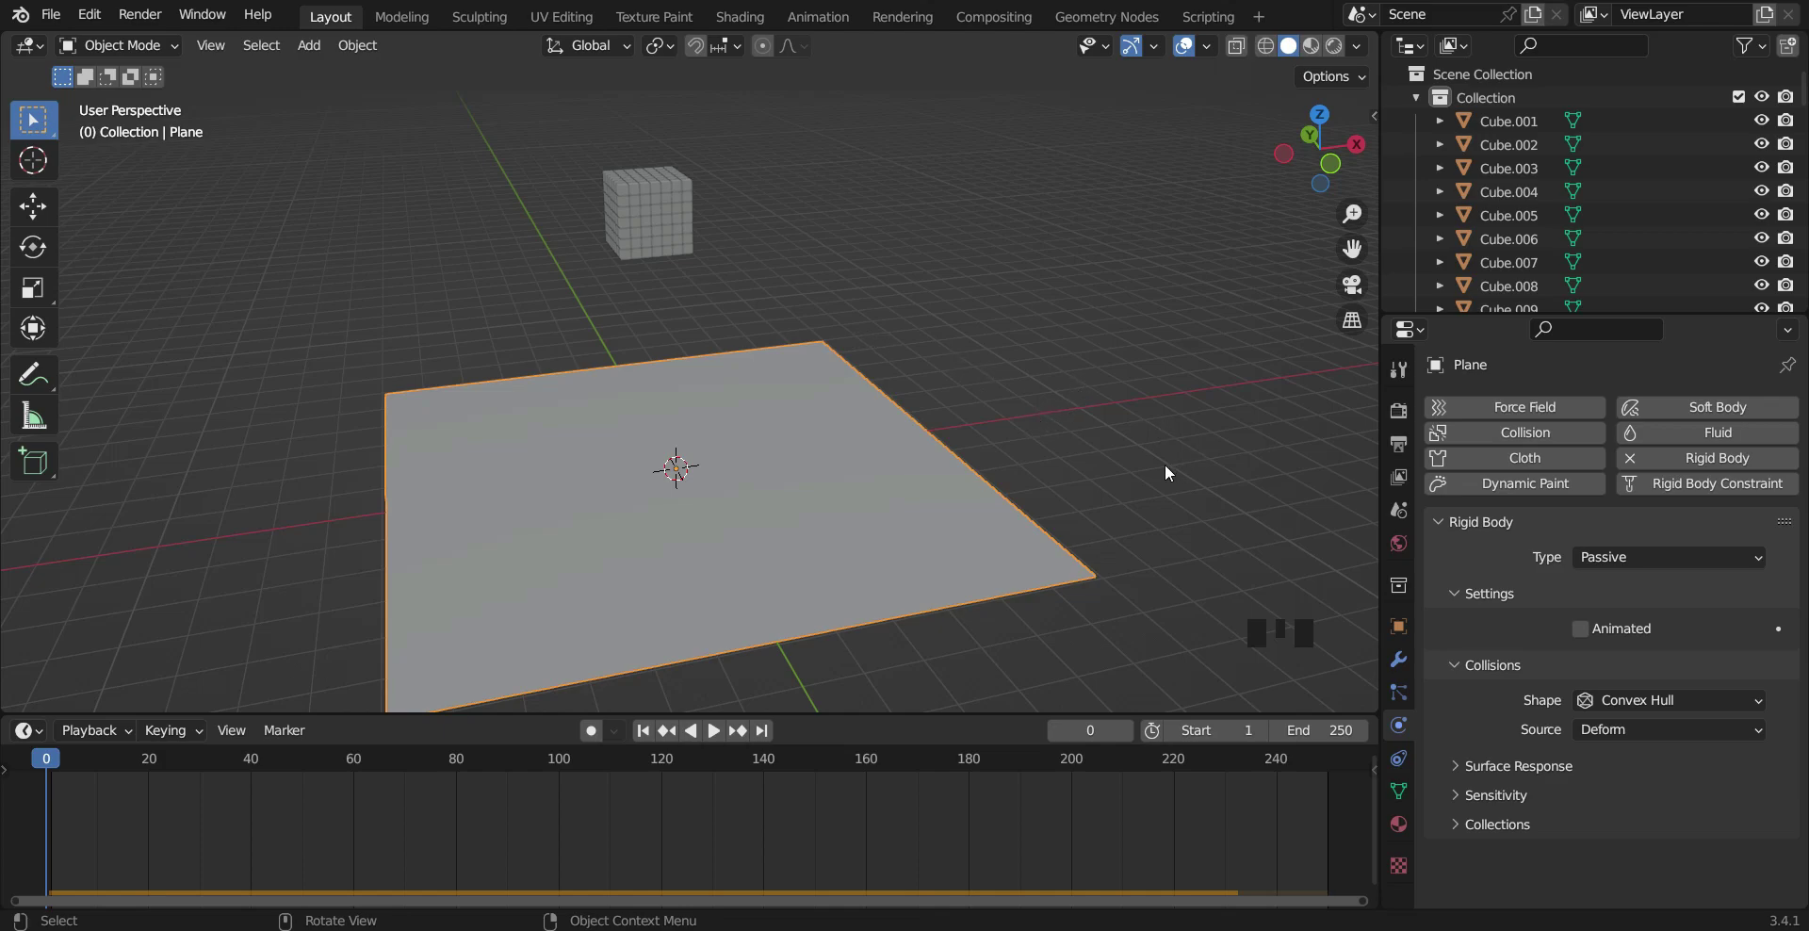
Step: Set the scene's Rigid Body World speed to 3, play the simulation and return to frame 0
left_click(1400, 512)
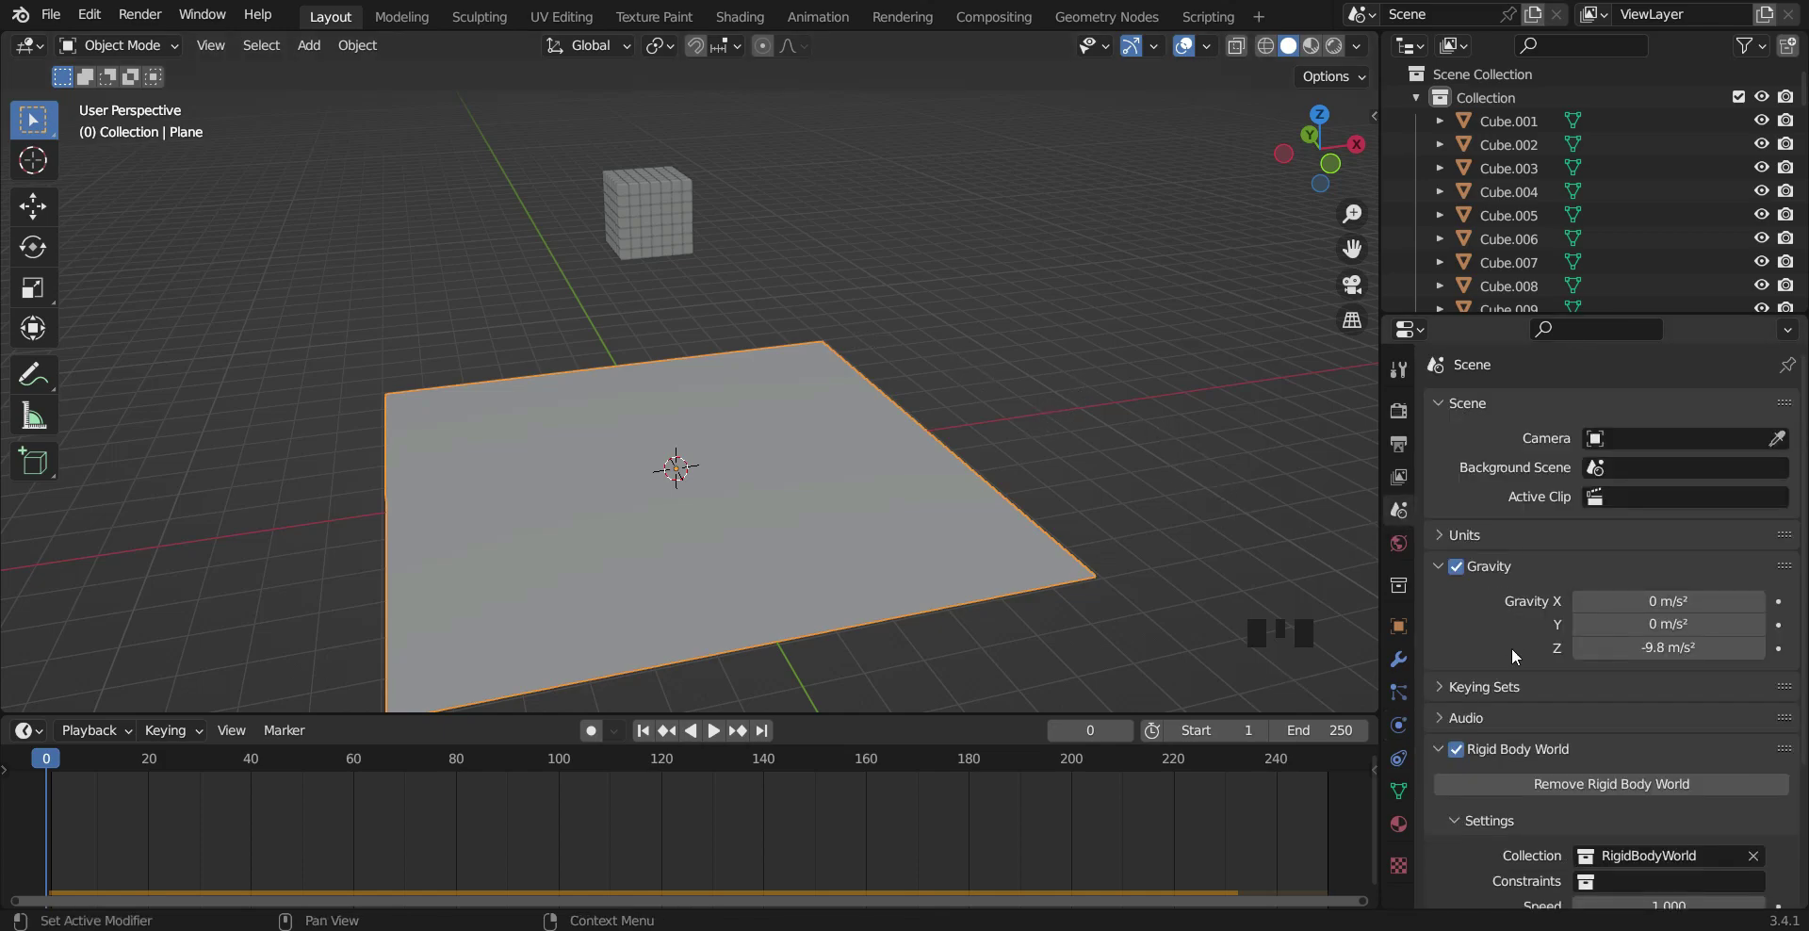
scroll(1511, 648, "down", 8)
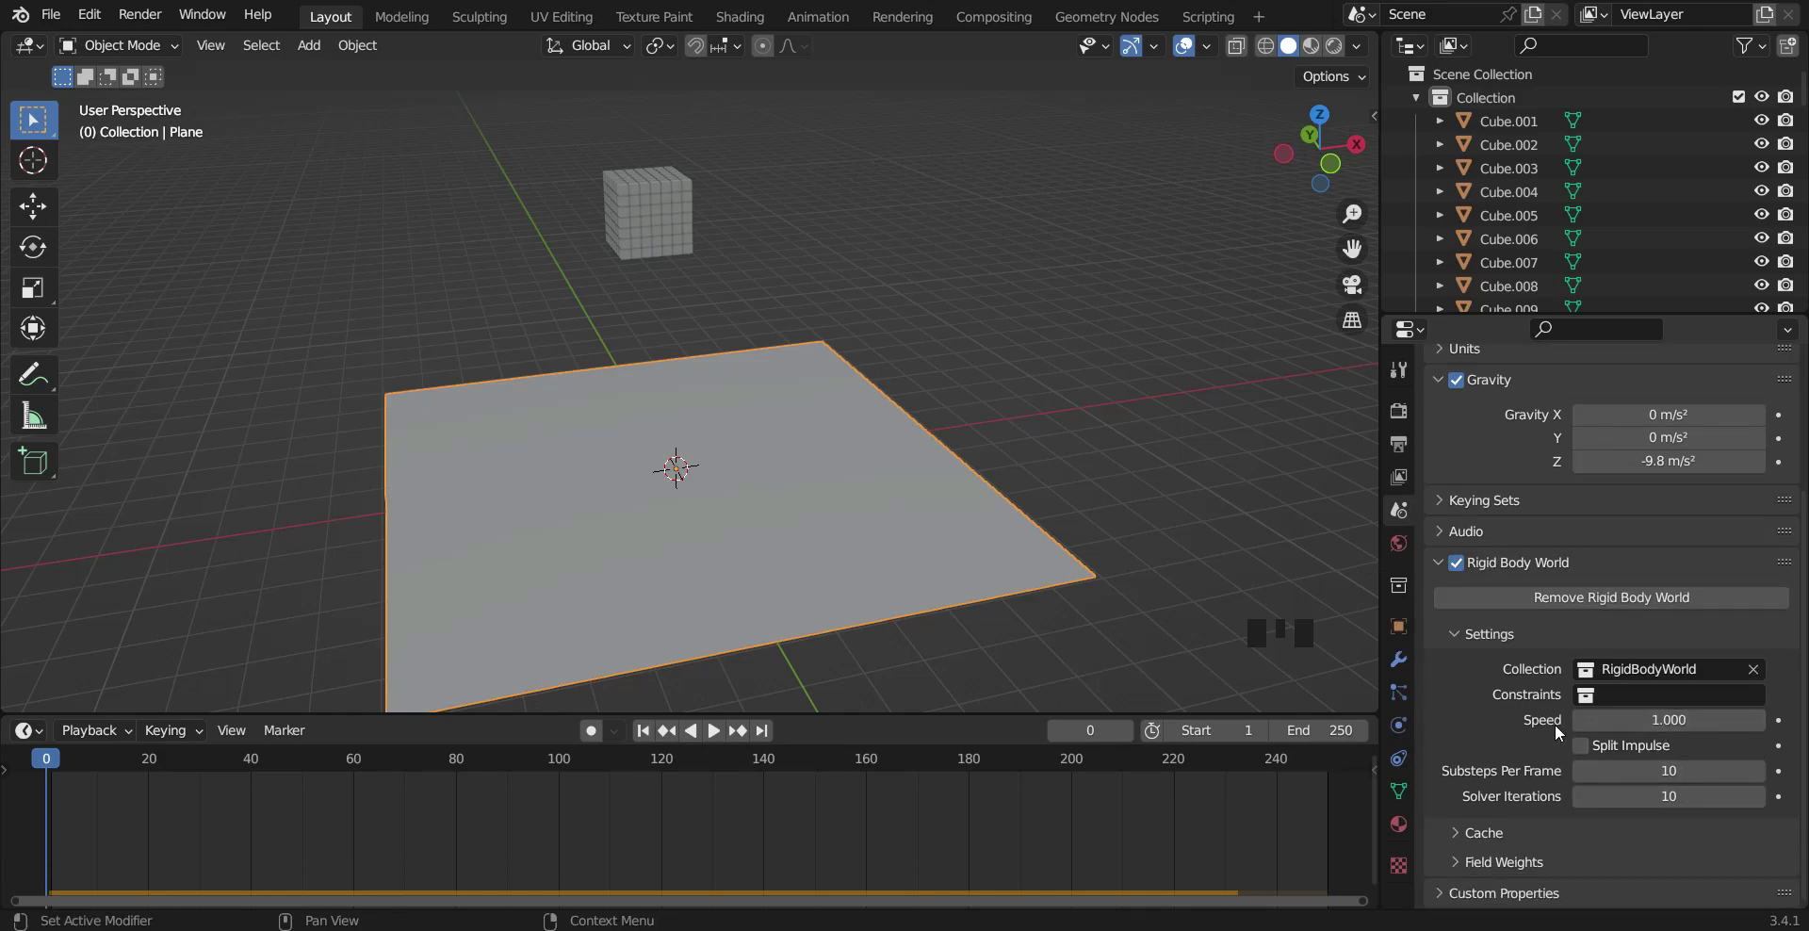
left_click(1700, 718)
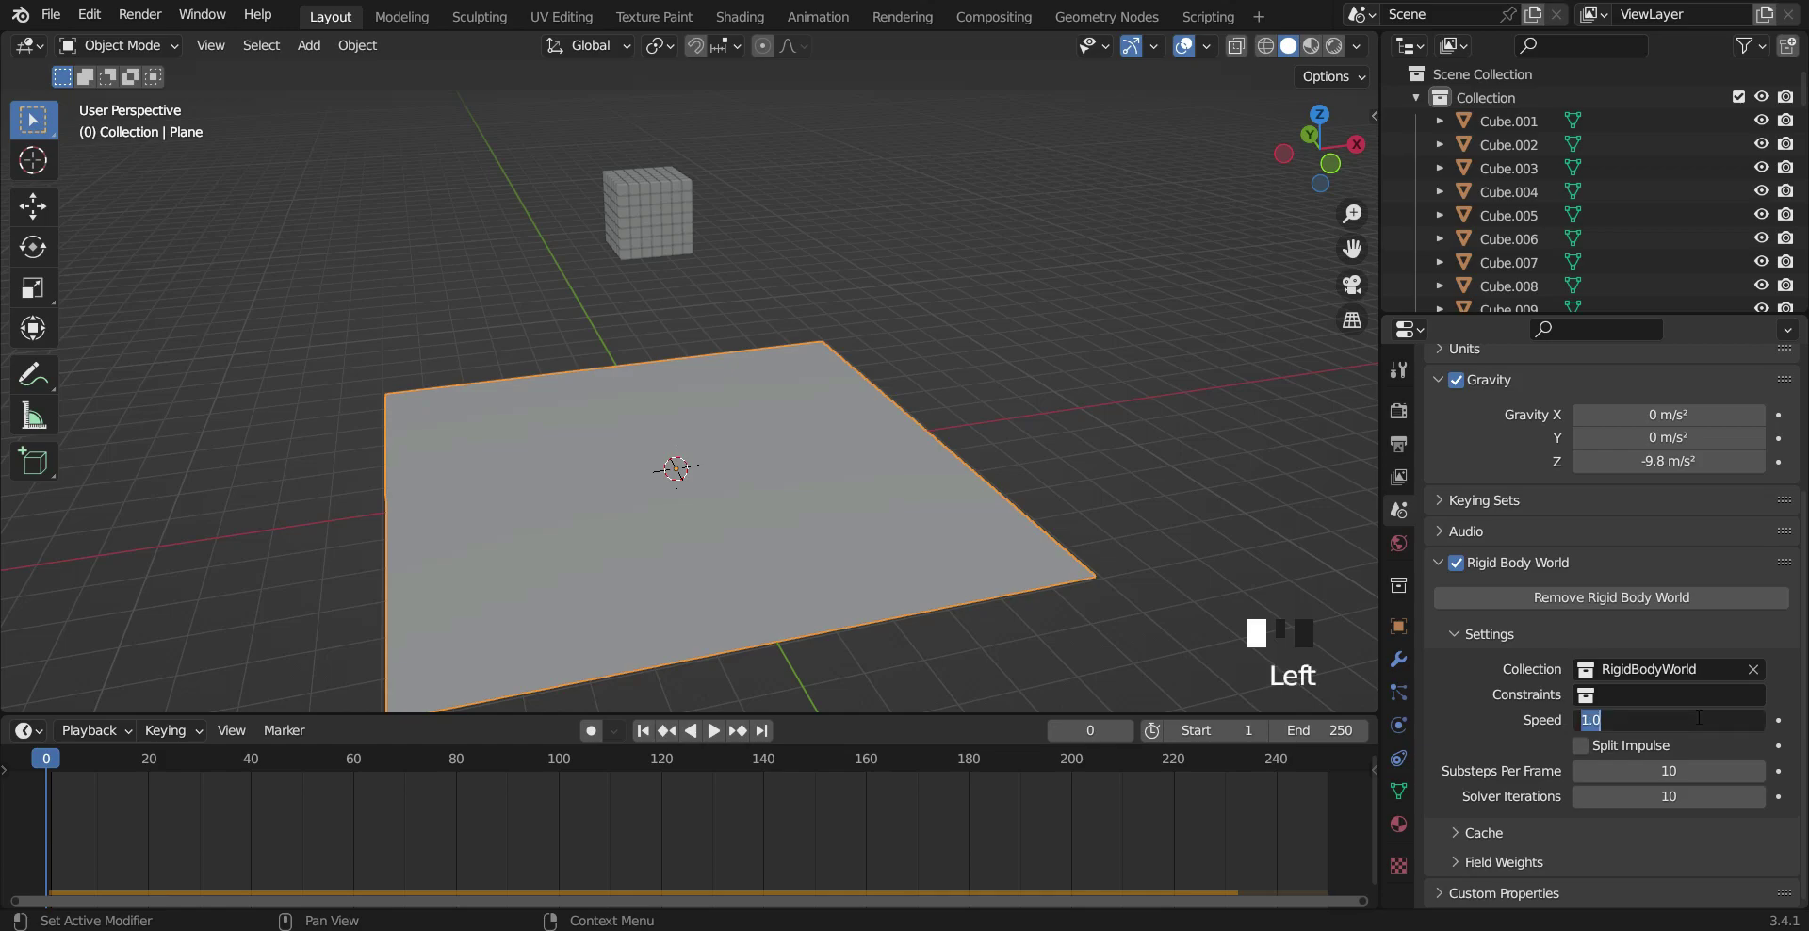
type("3")
key("Return")
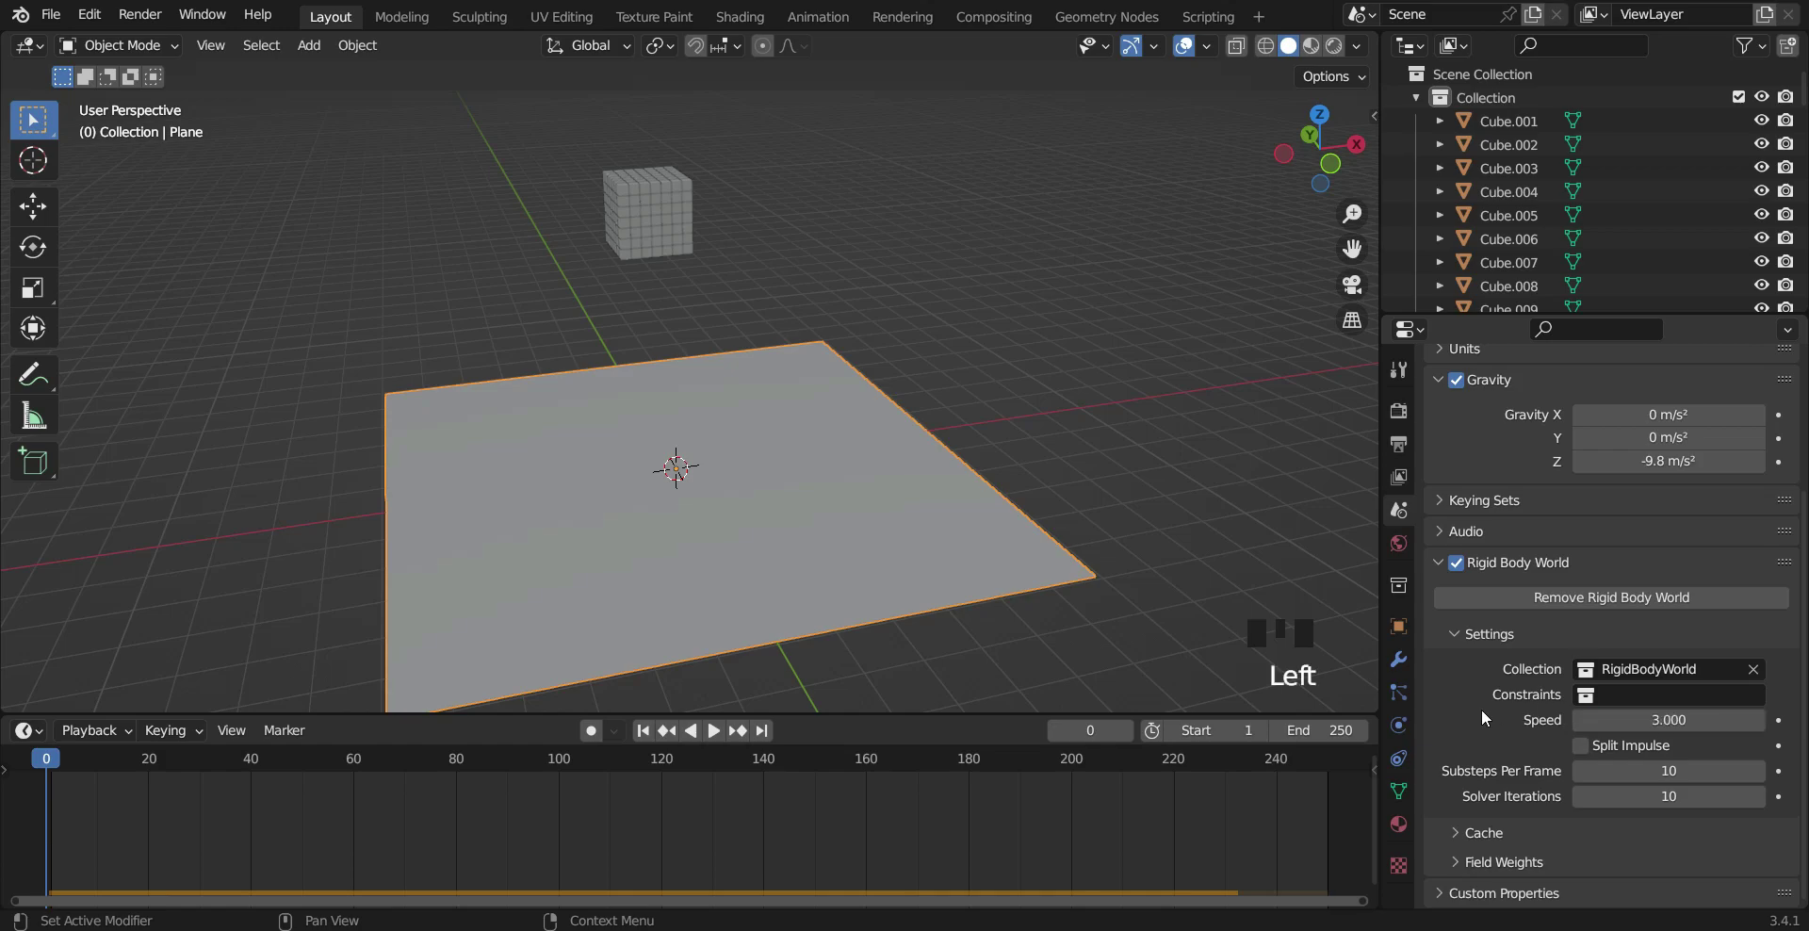
left_click(714, 730)
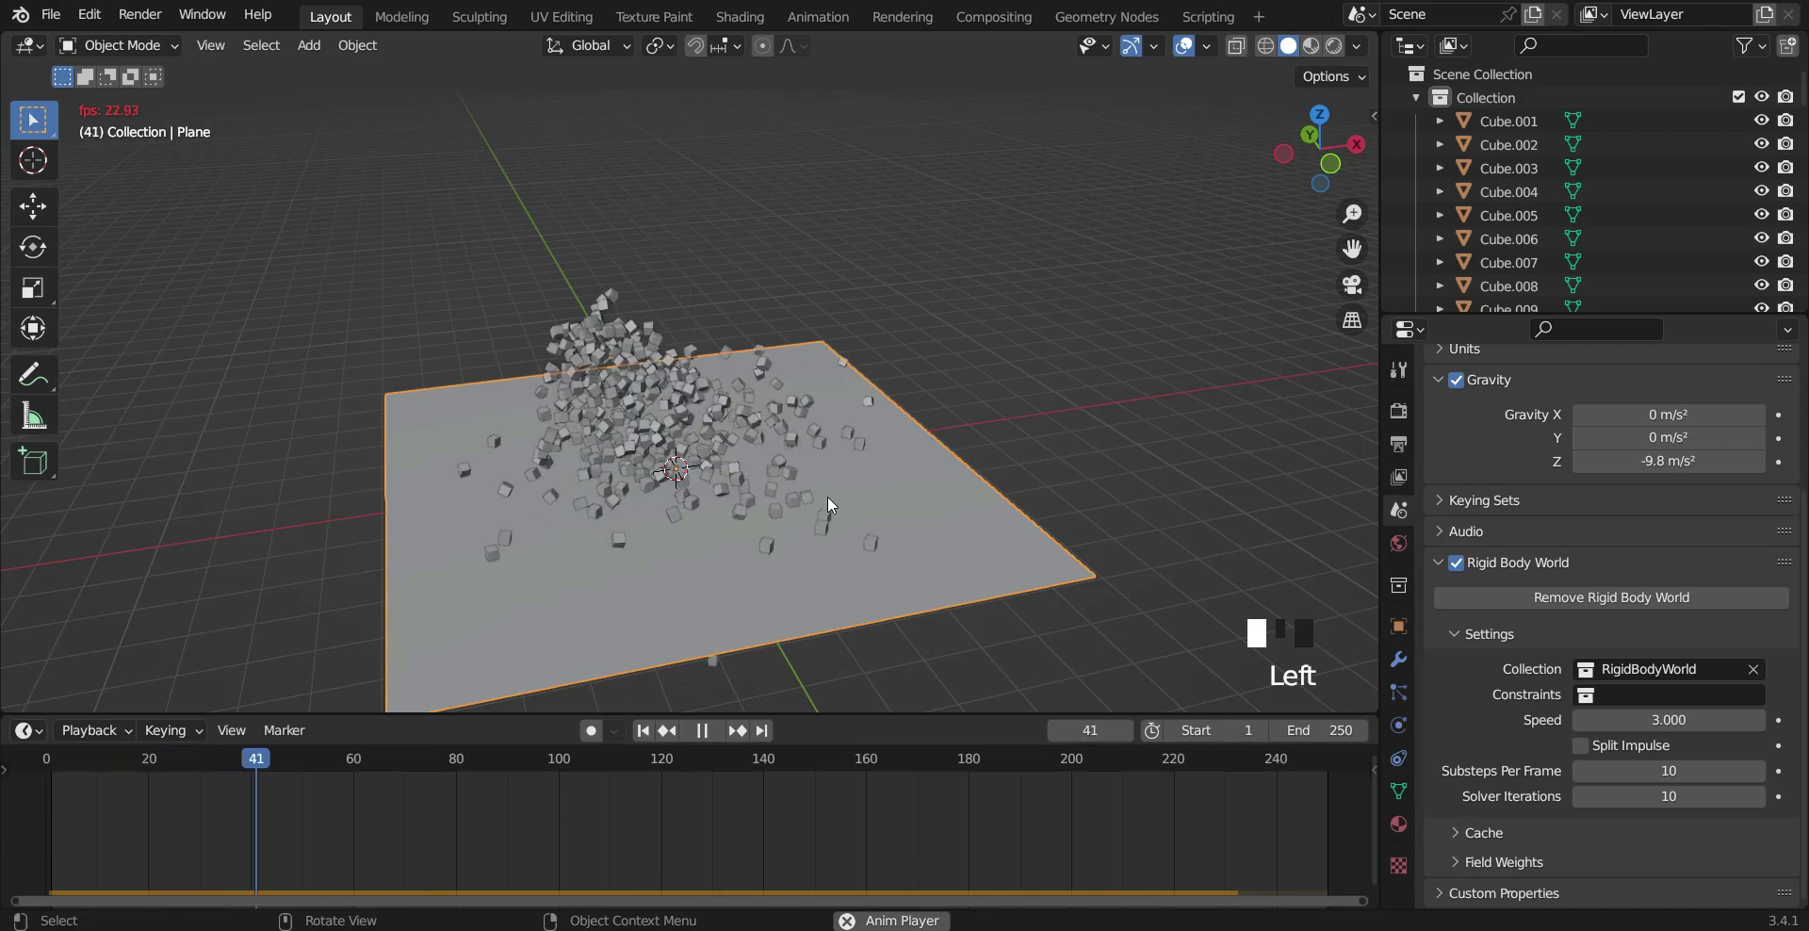
key("space")
left_click_drag(349, 768, 3, 768)
Step: Set the Rigid Body World speed to 5, replay the simulation and return to frame 0
left_click(1676, 719)
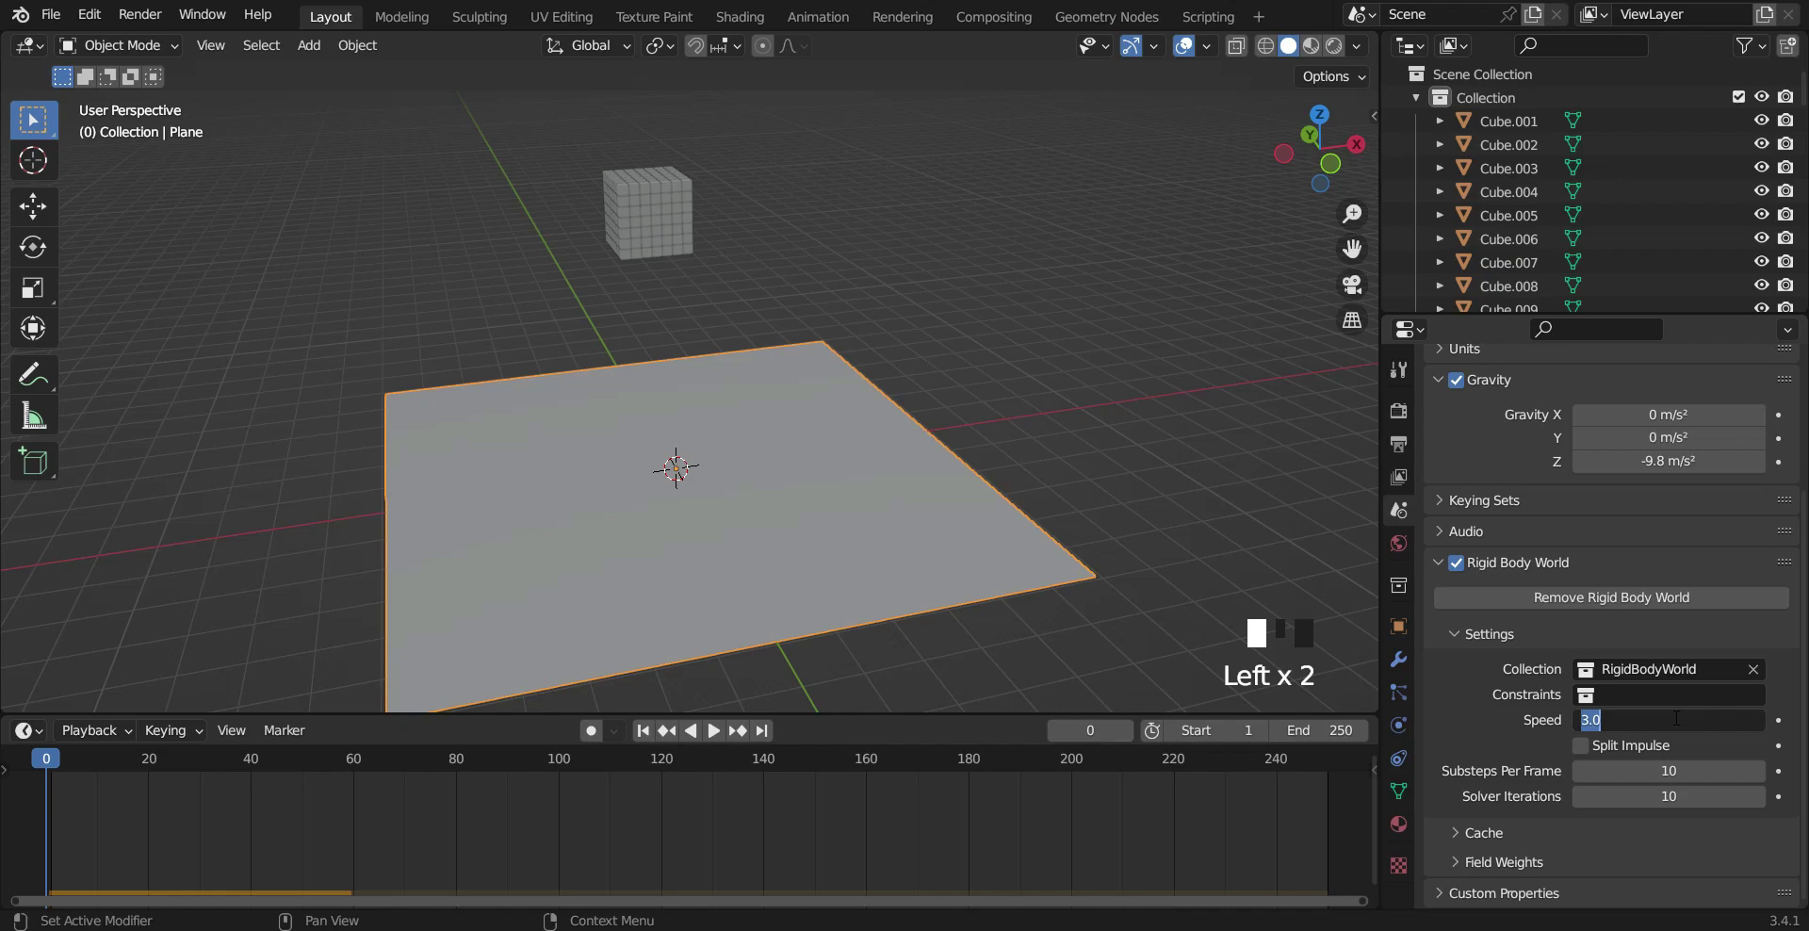
type("5")
key("Return")
left_click(713, 730)
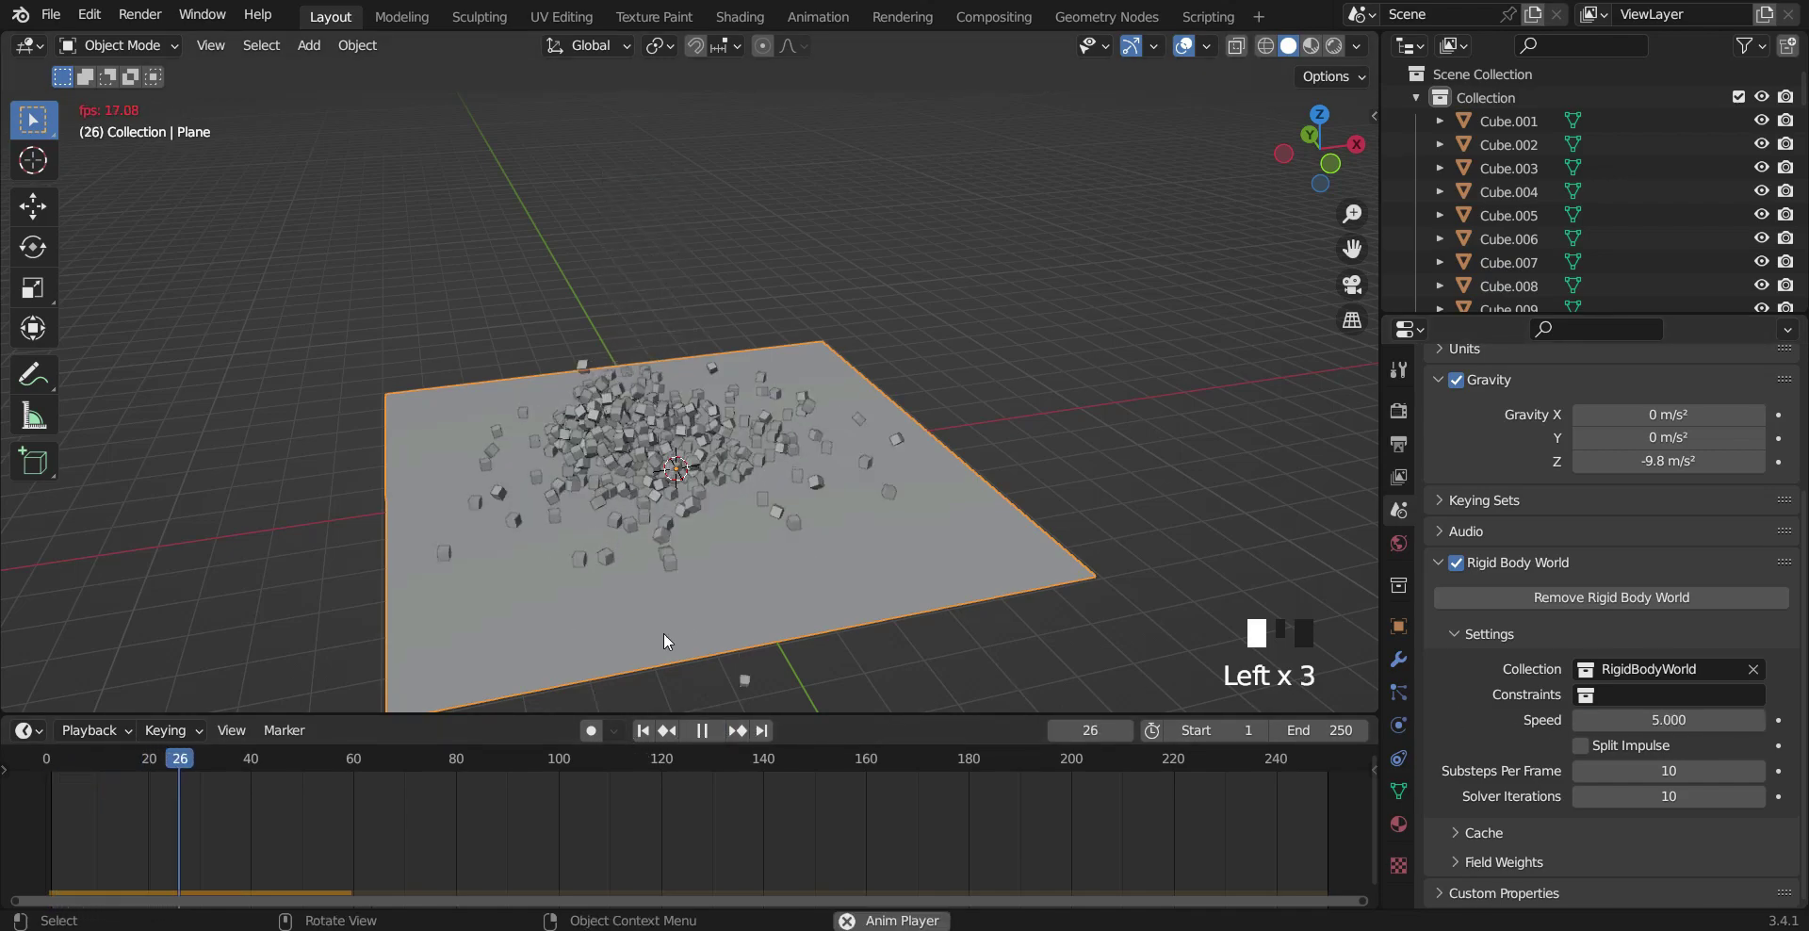
key("space")
left_click_drag(269, 755, 45, 760)
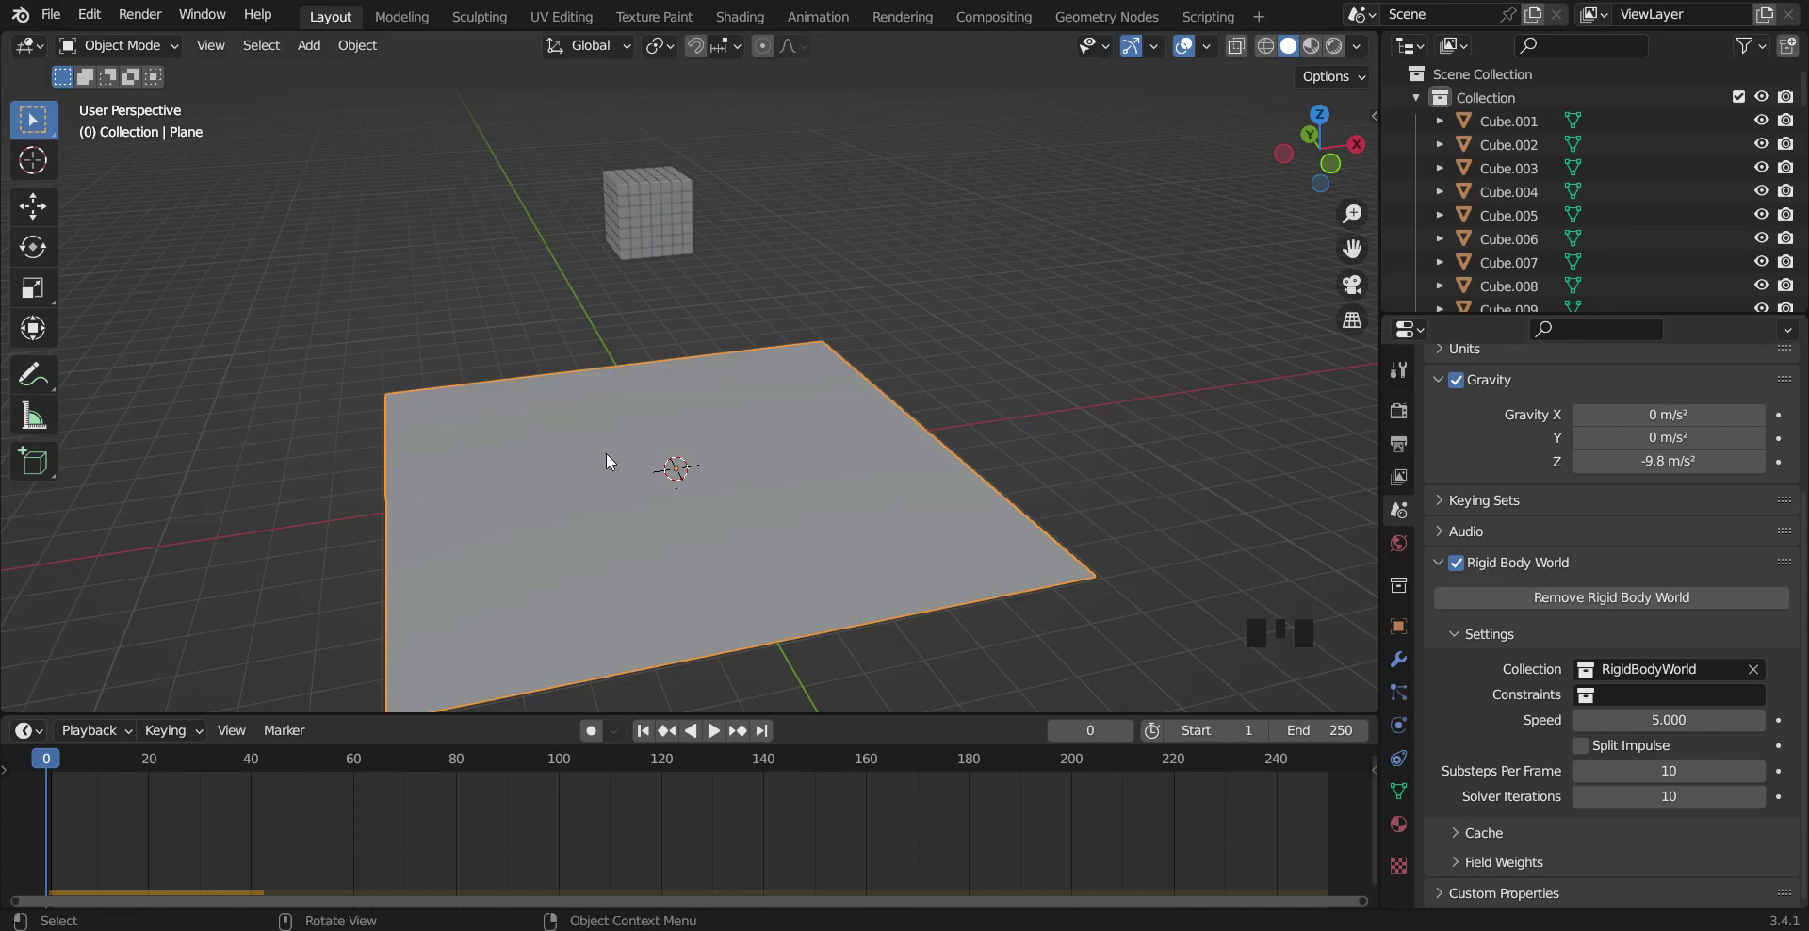
Step: Reset the Rigid Body World speed to 1 and delete all cubes and the floor plane
scroll(1482, 465, "up", 4)
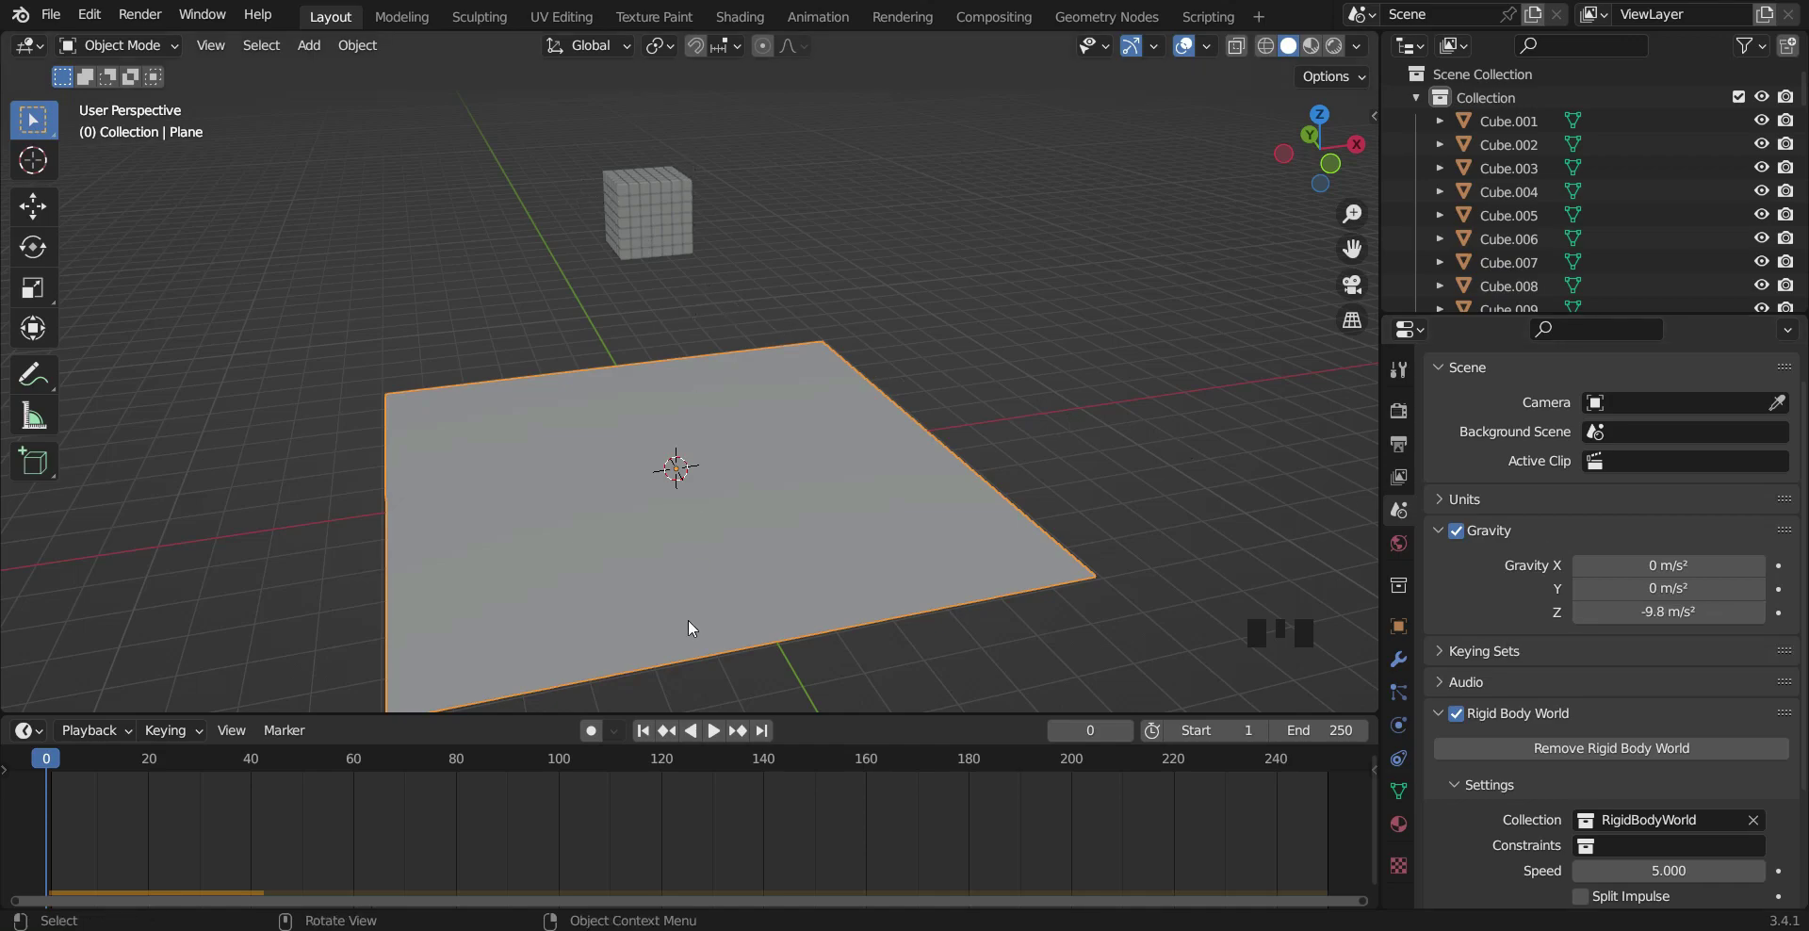
scroll(1534, 503, "down", 10)
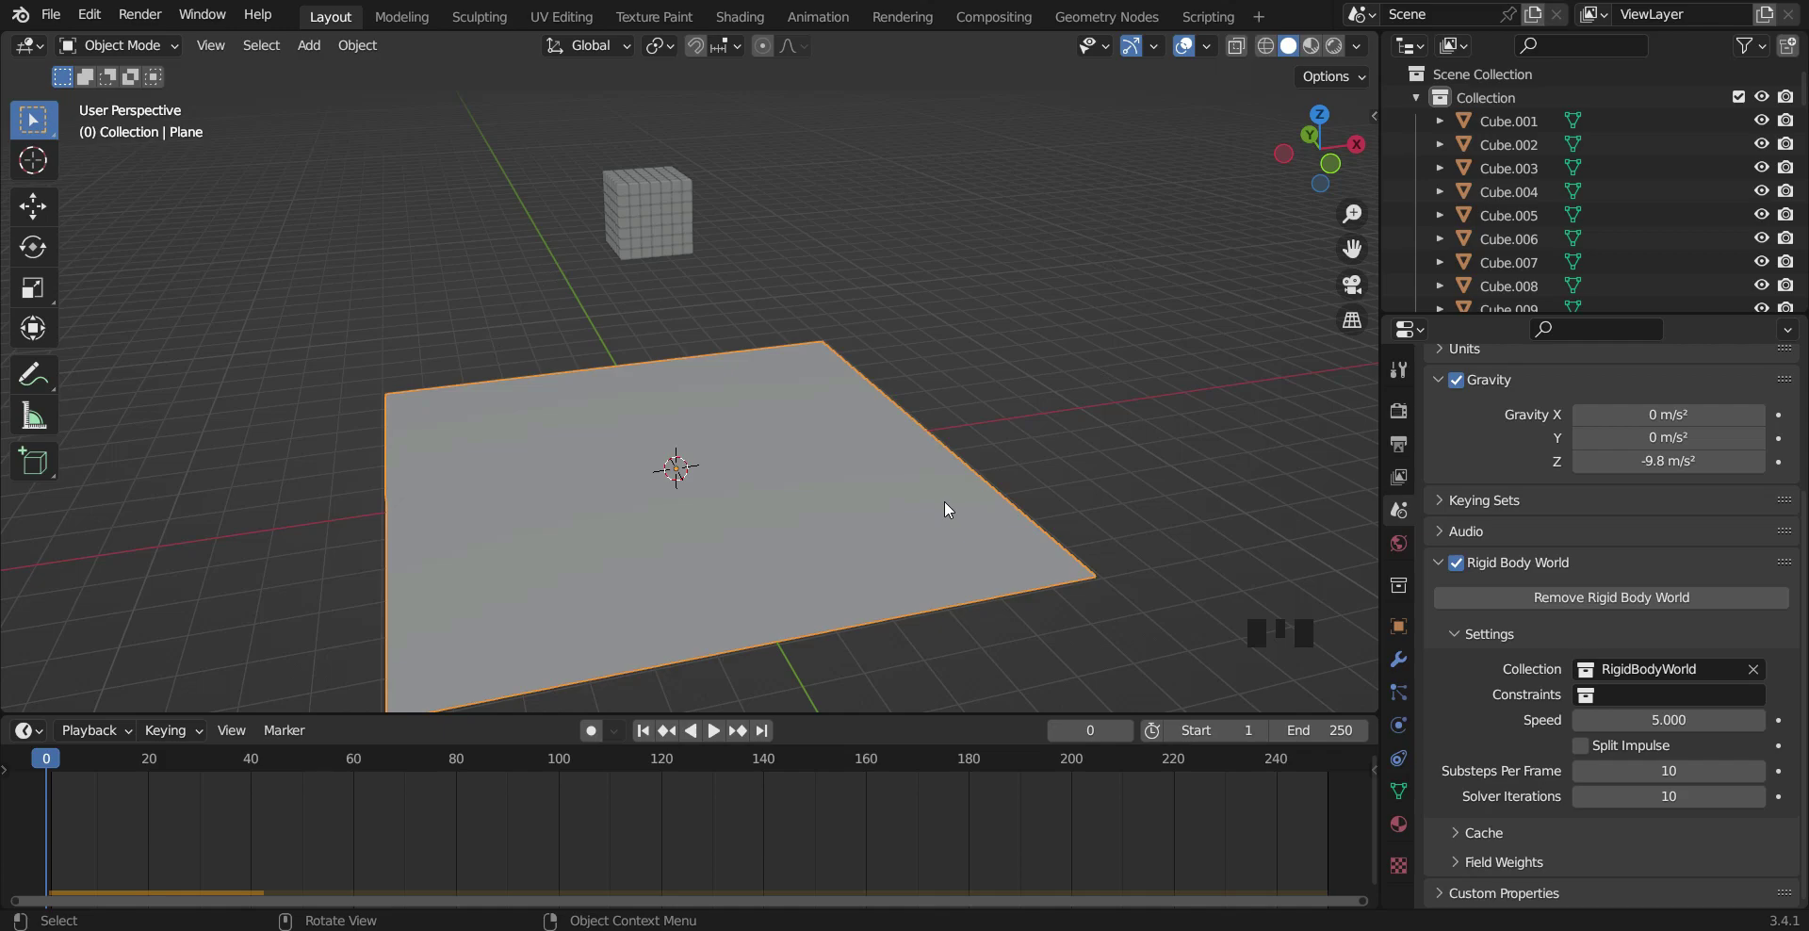
key("a")
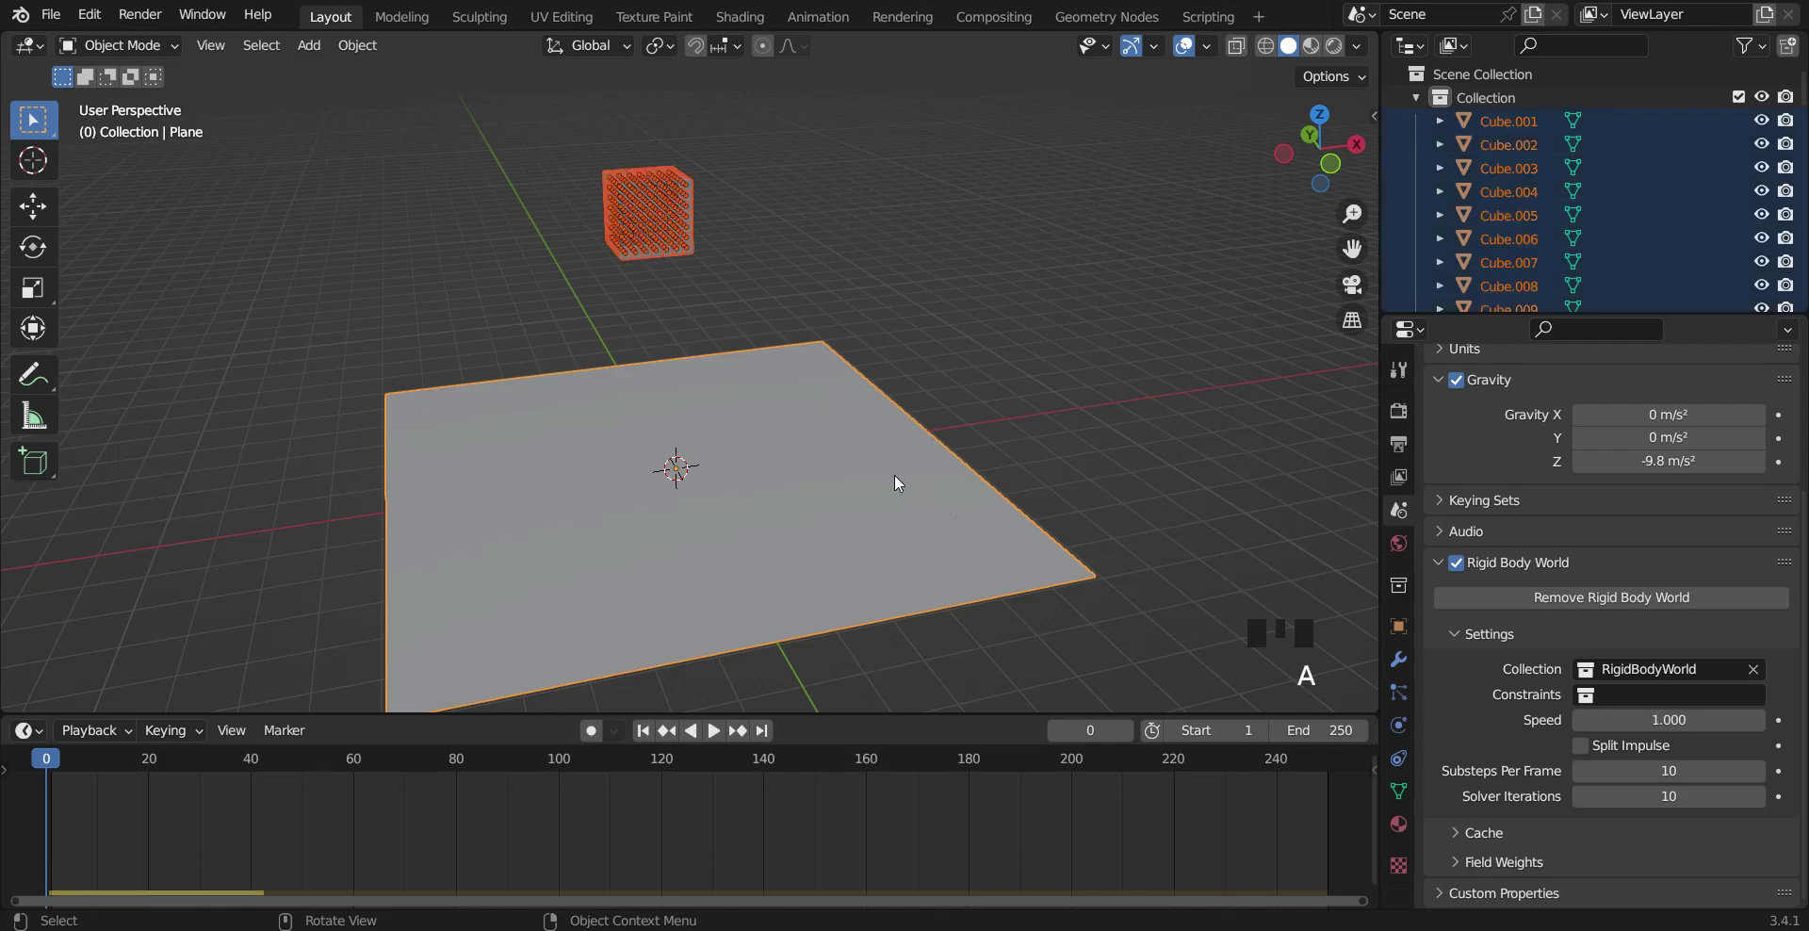
key("x")
left_click(895, 473)
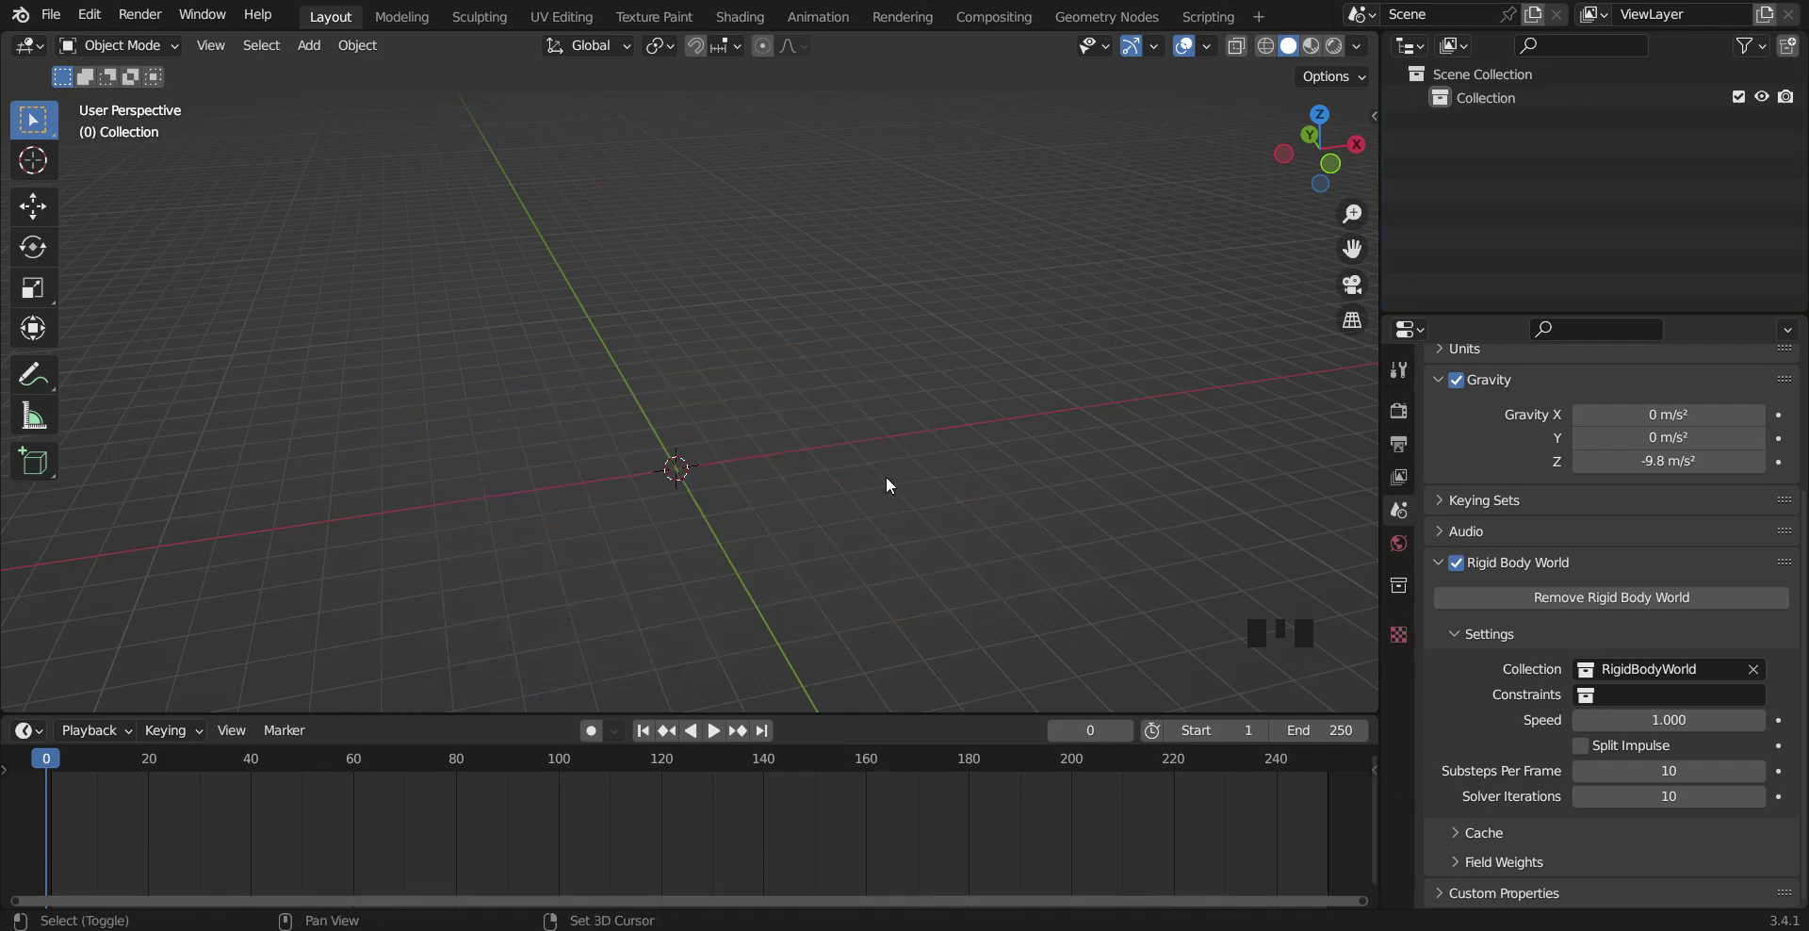
Step: Add a torus mesh at the scene origin
key("shift+a")
mouse_move(819, 456)
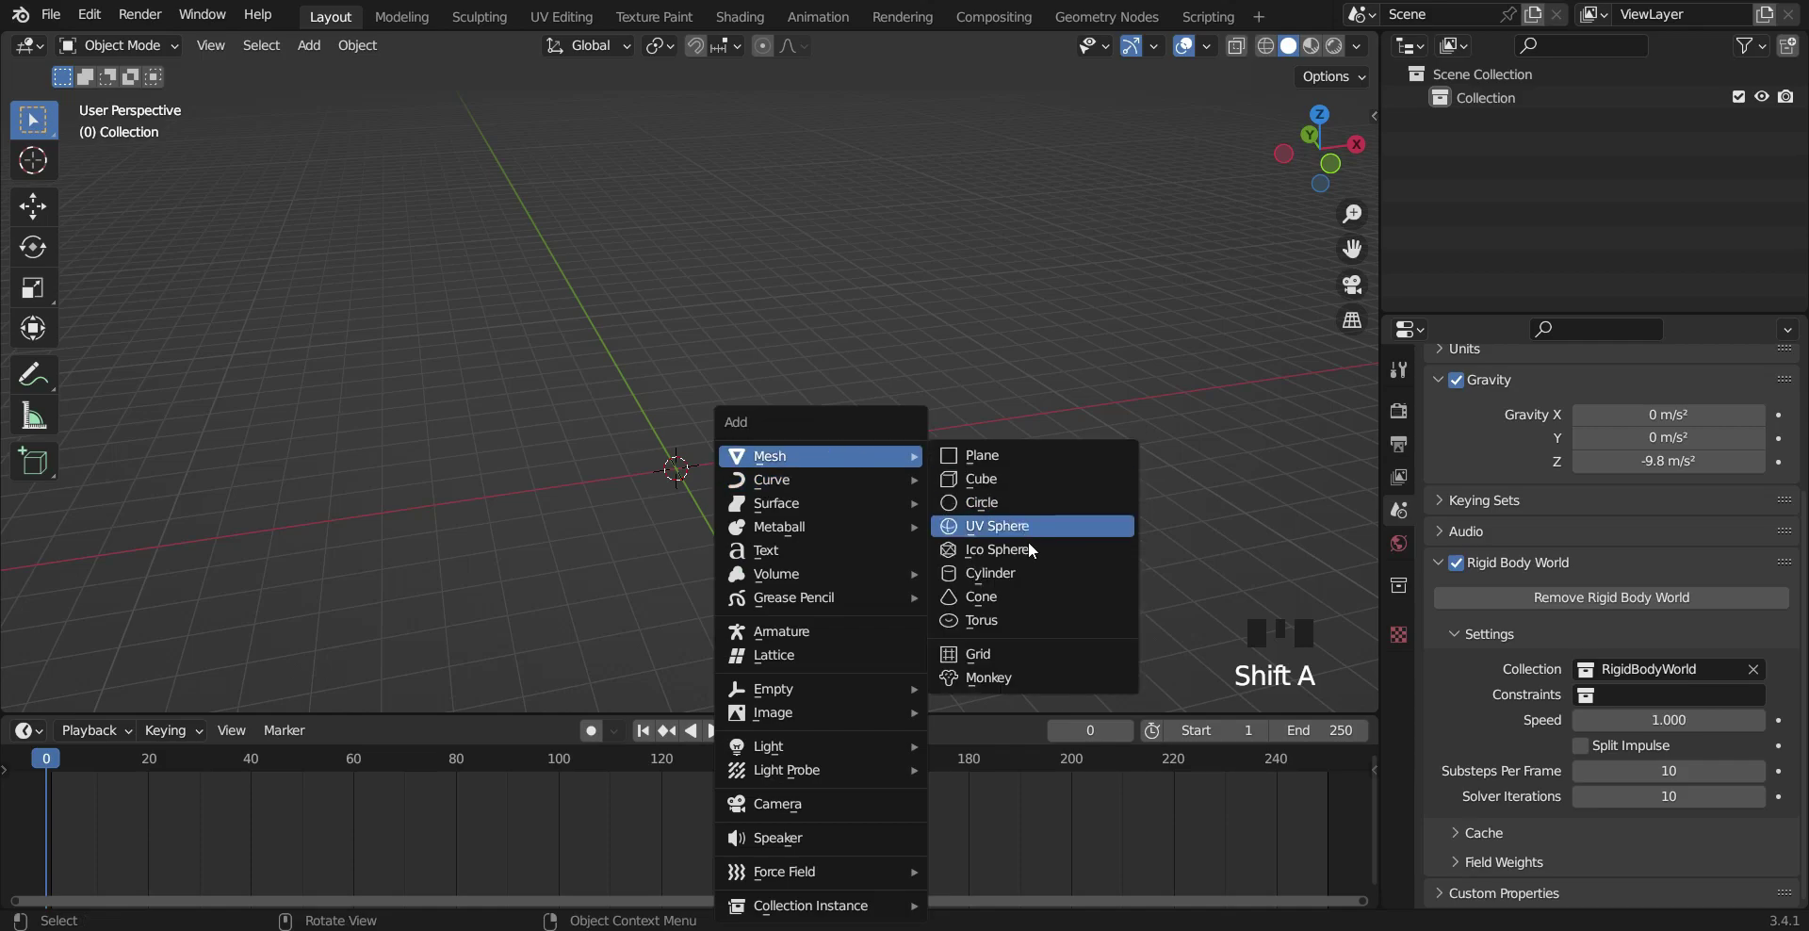
left_click(988, 620)
middle_click_drag(818, 486, 851, 460)
scroll(820, 579, "up", 5)
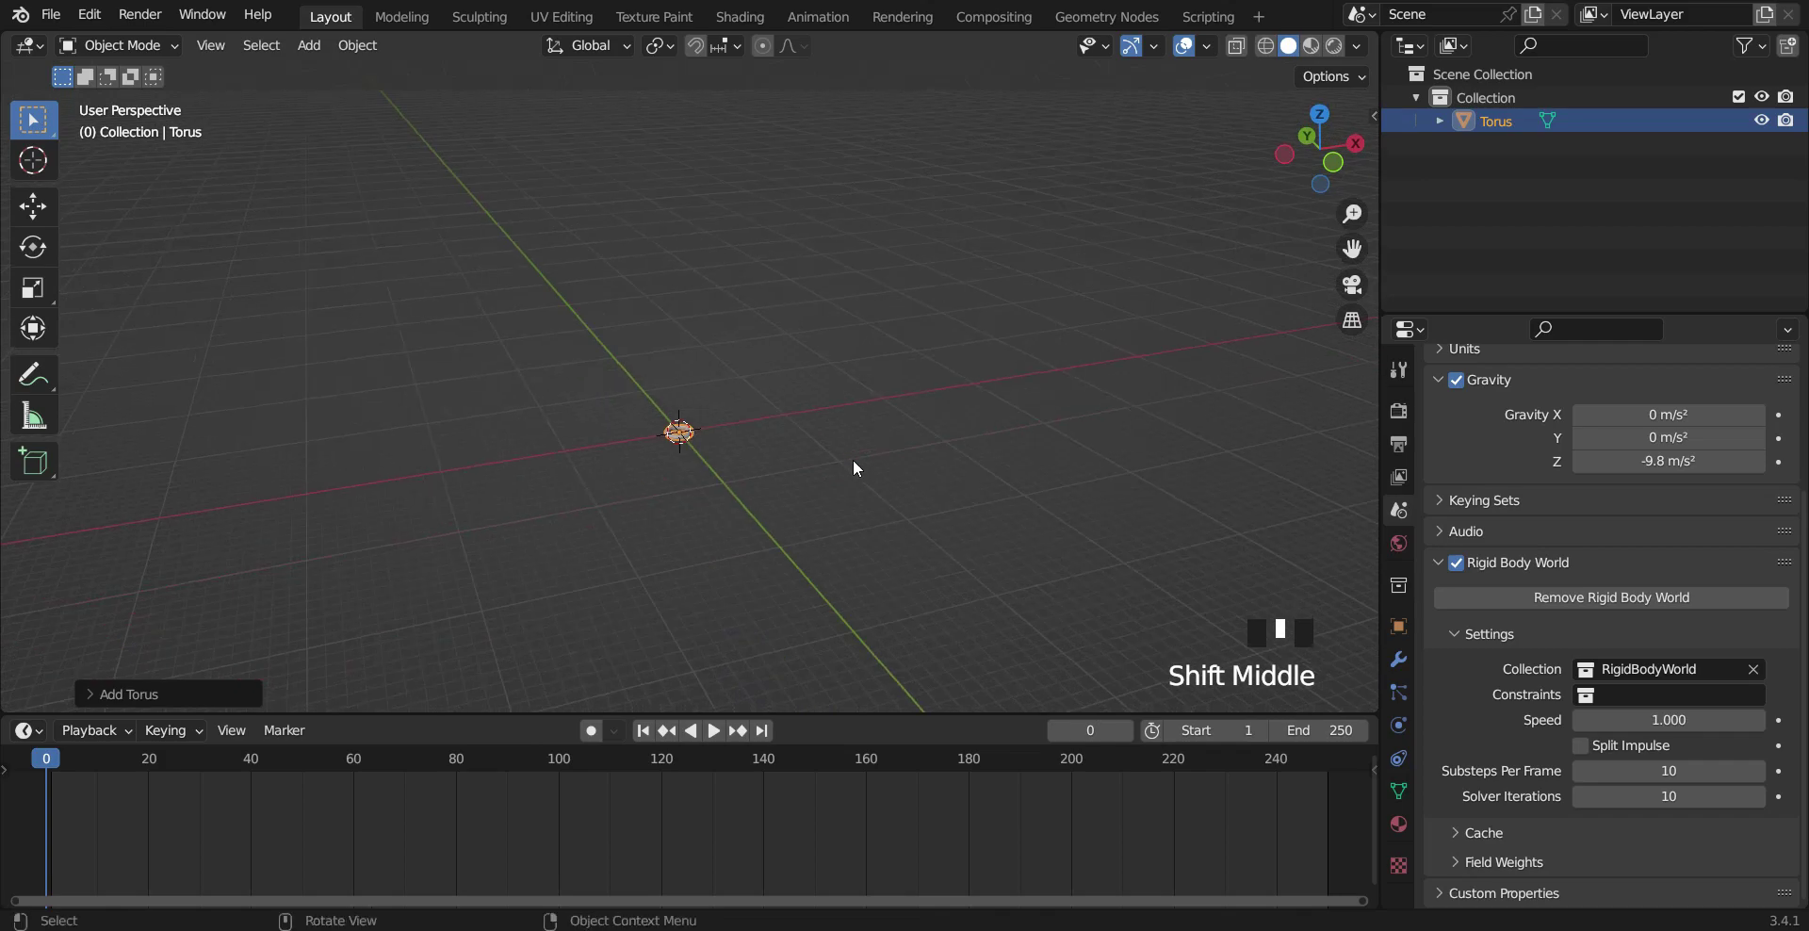
Step: In Edit Mode, select the torus's +Y half from the top view in solid shading and inspect the selection on its underside
key("Tab")
scroll(763, 527, "up", 5)
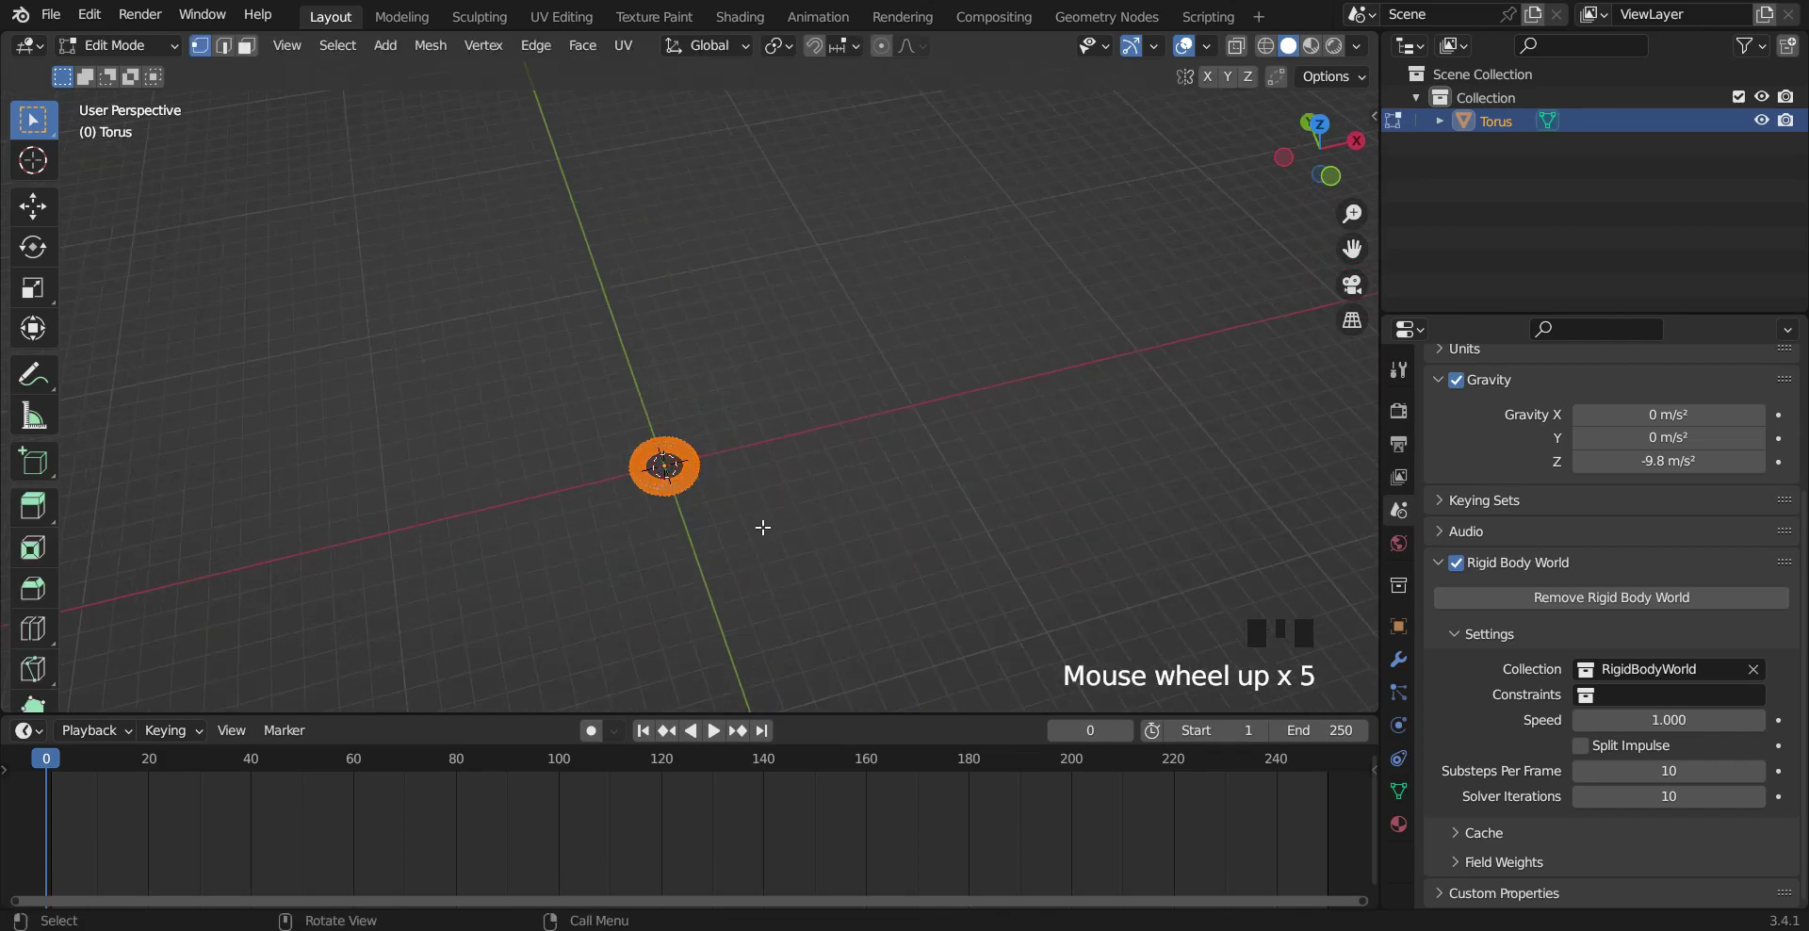
key("KP_7")
scroll(765, 500, "up", 5)
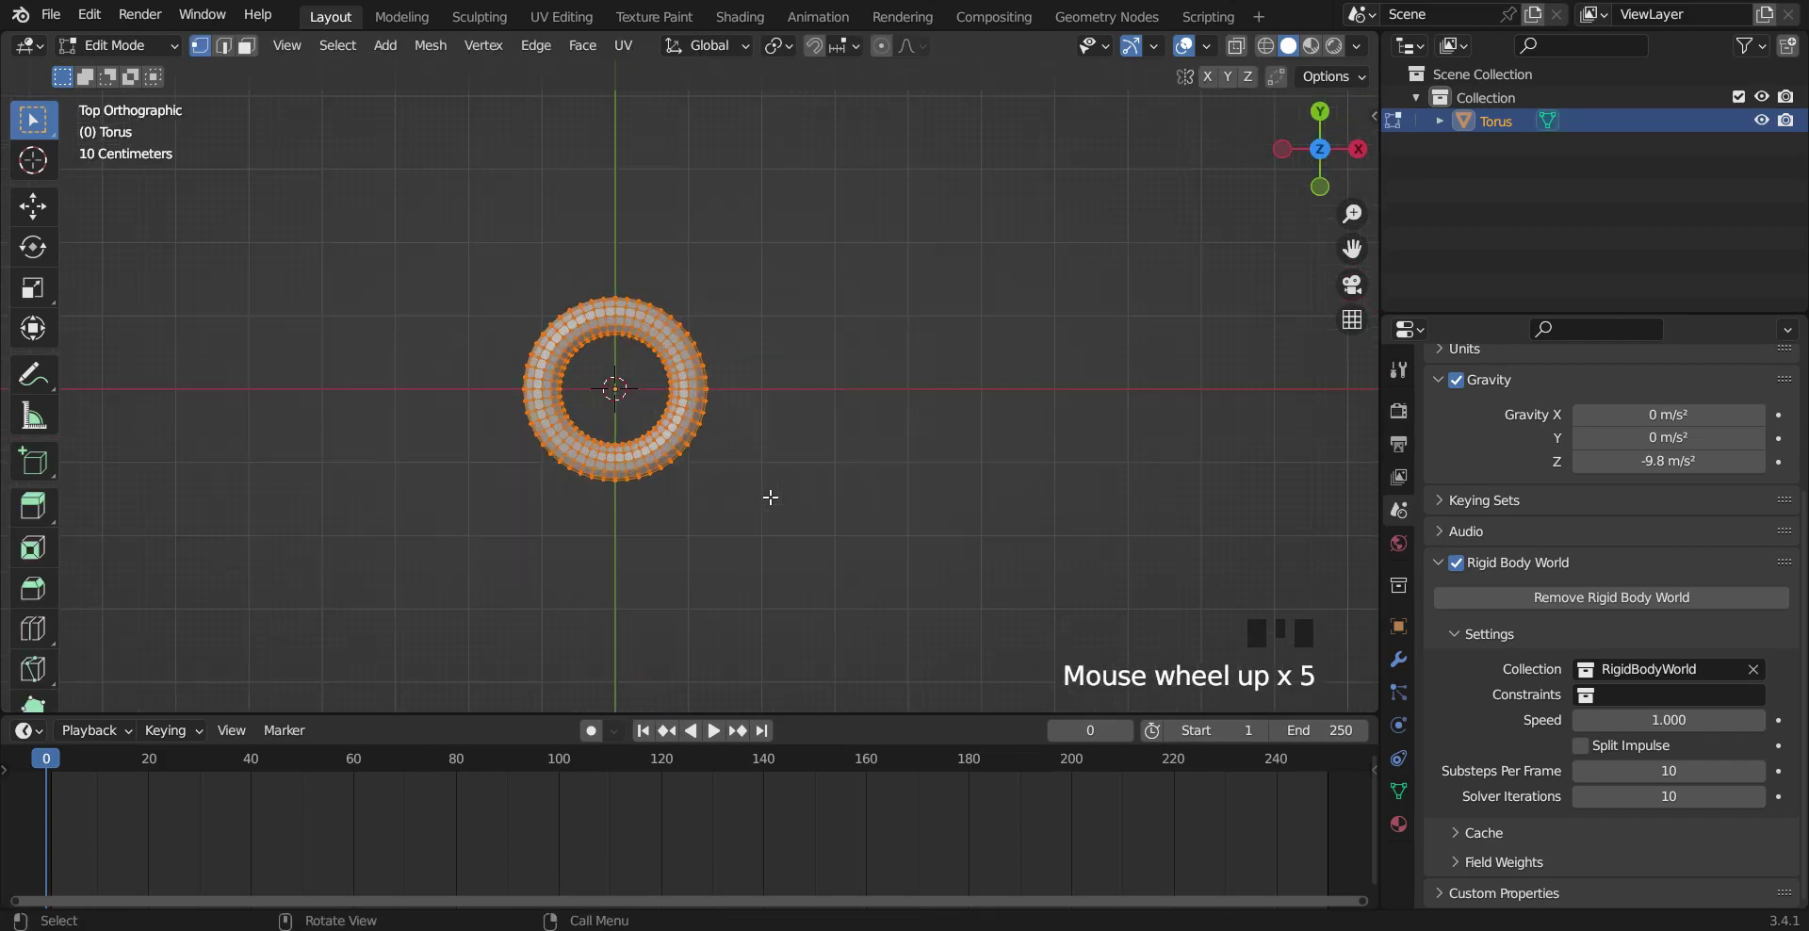
left_click_drag(449, 255, 770, 394)
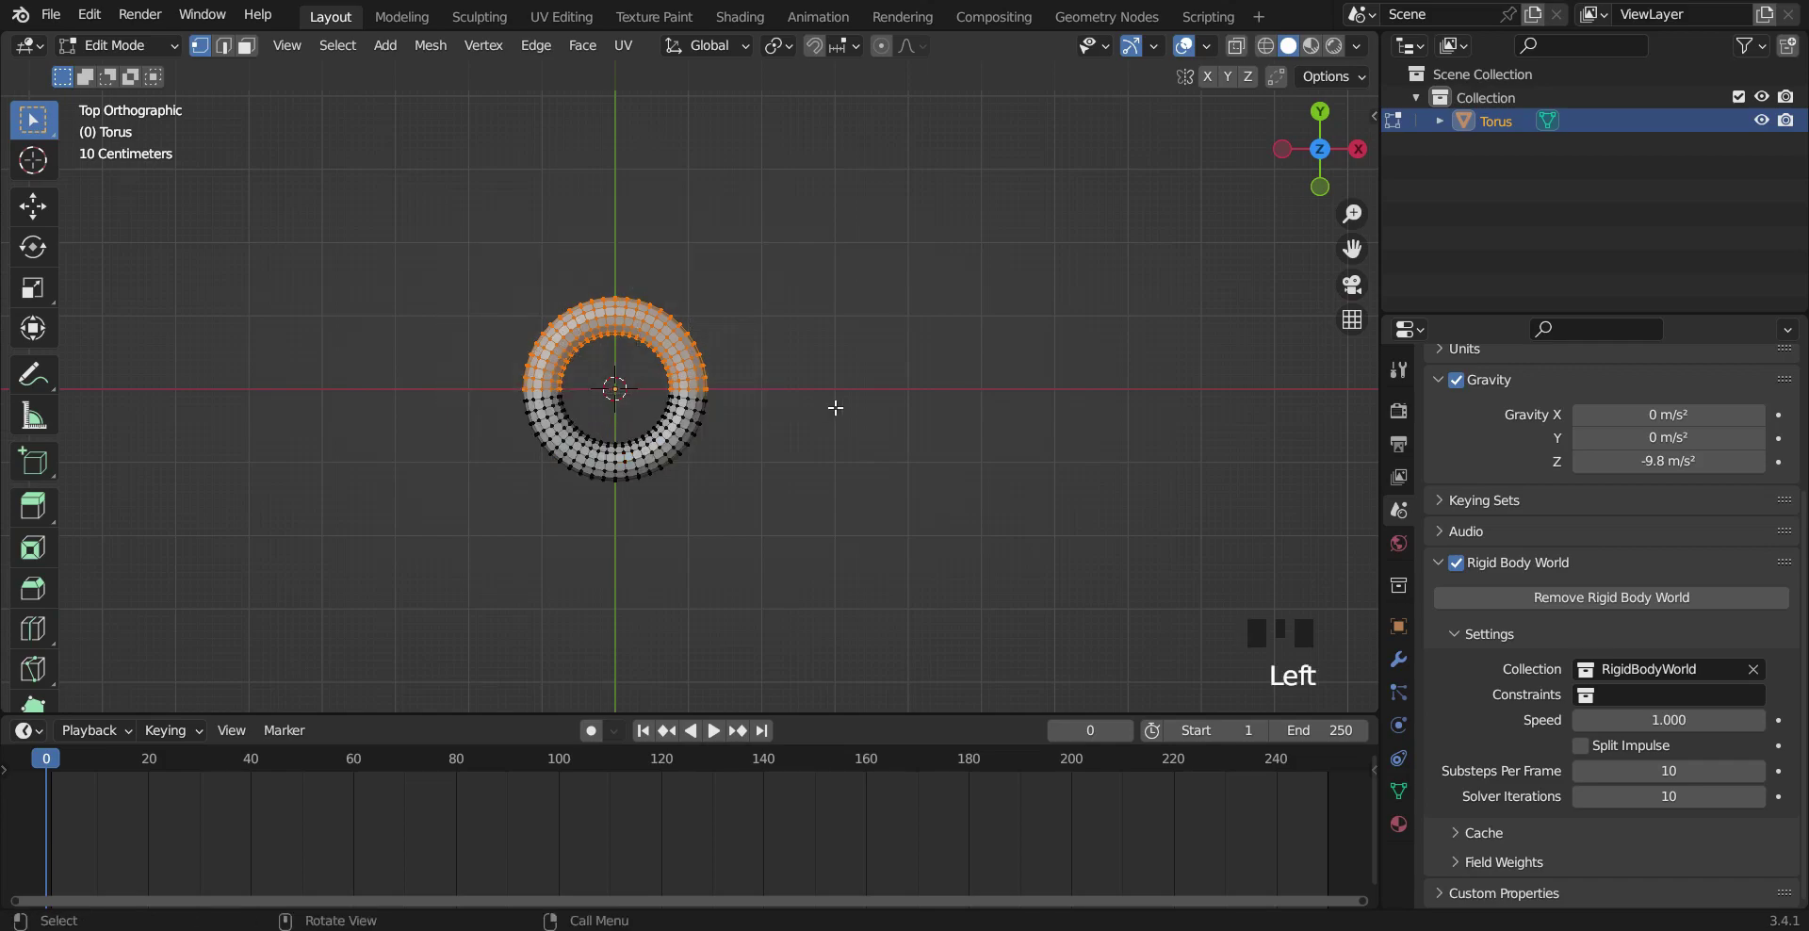
middle_click_drag(837, 407, 707, 573)
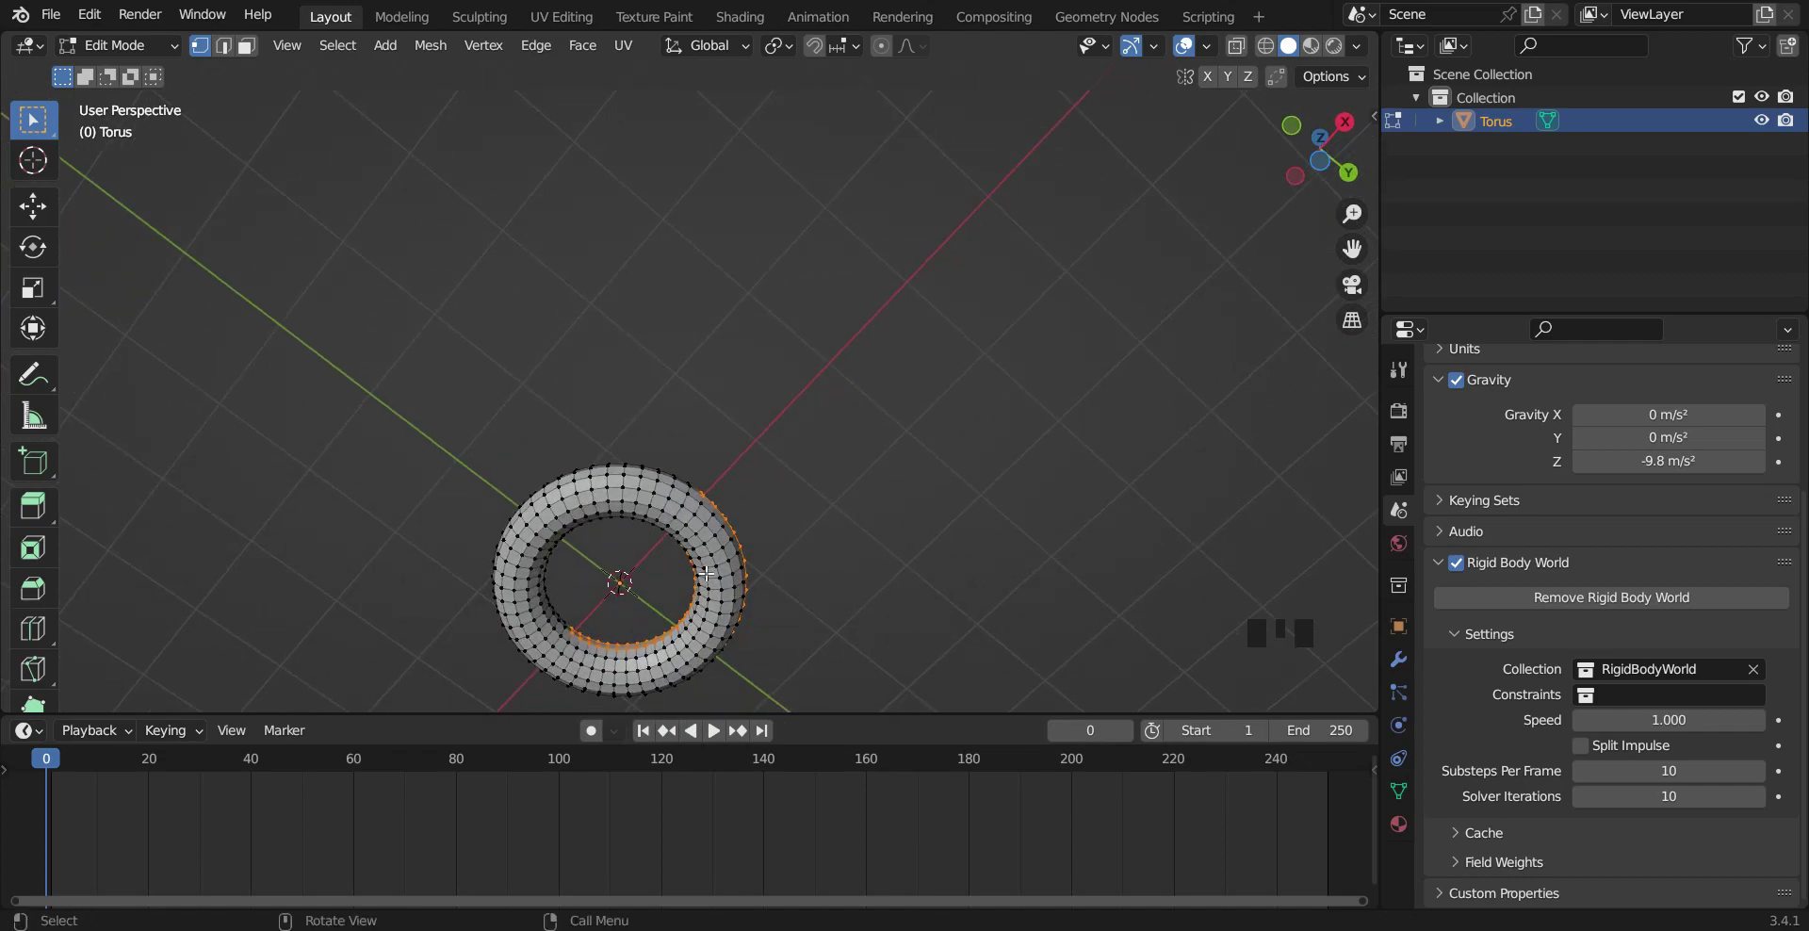
Step: Switch to wireframe shading in the top view and select all vertices of the torus's +Y half
key("KP_7")
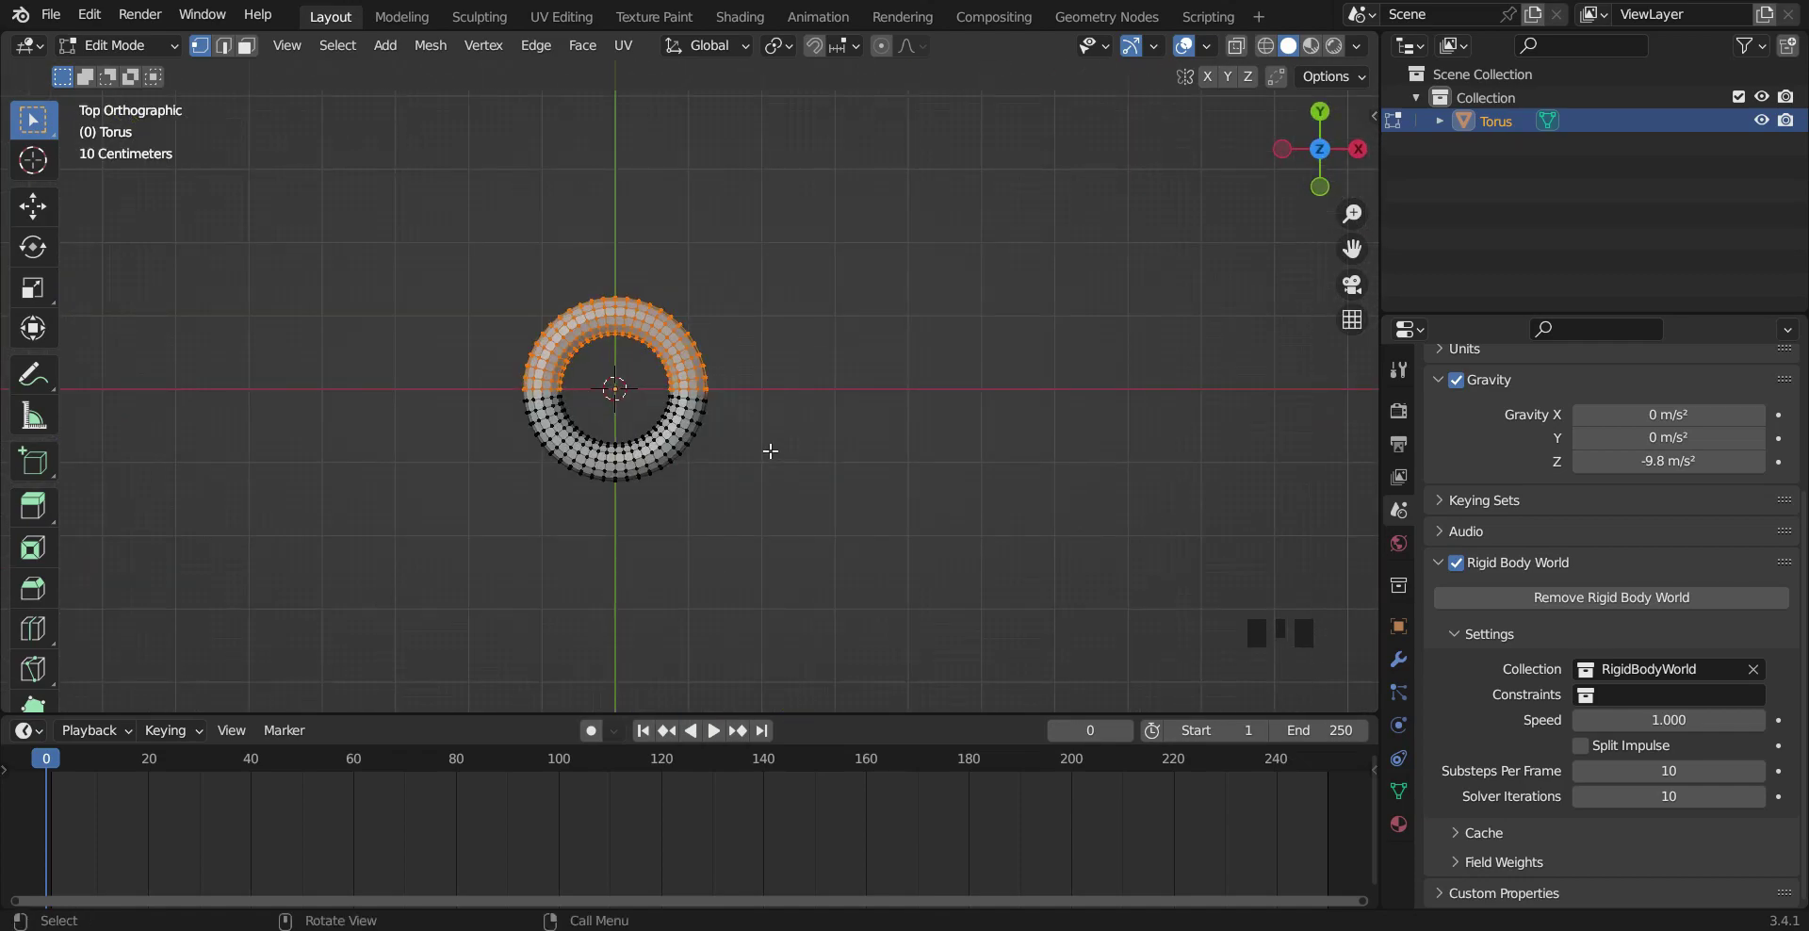
key("z")
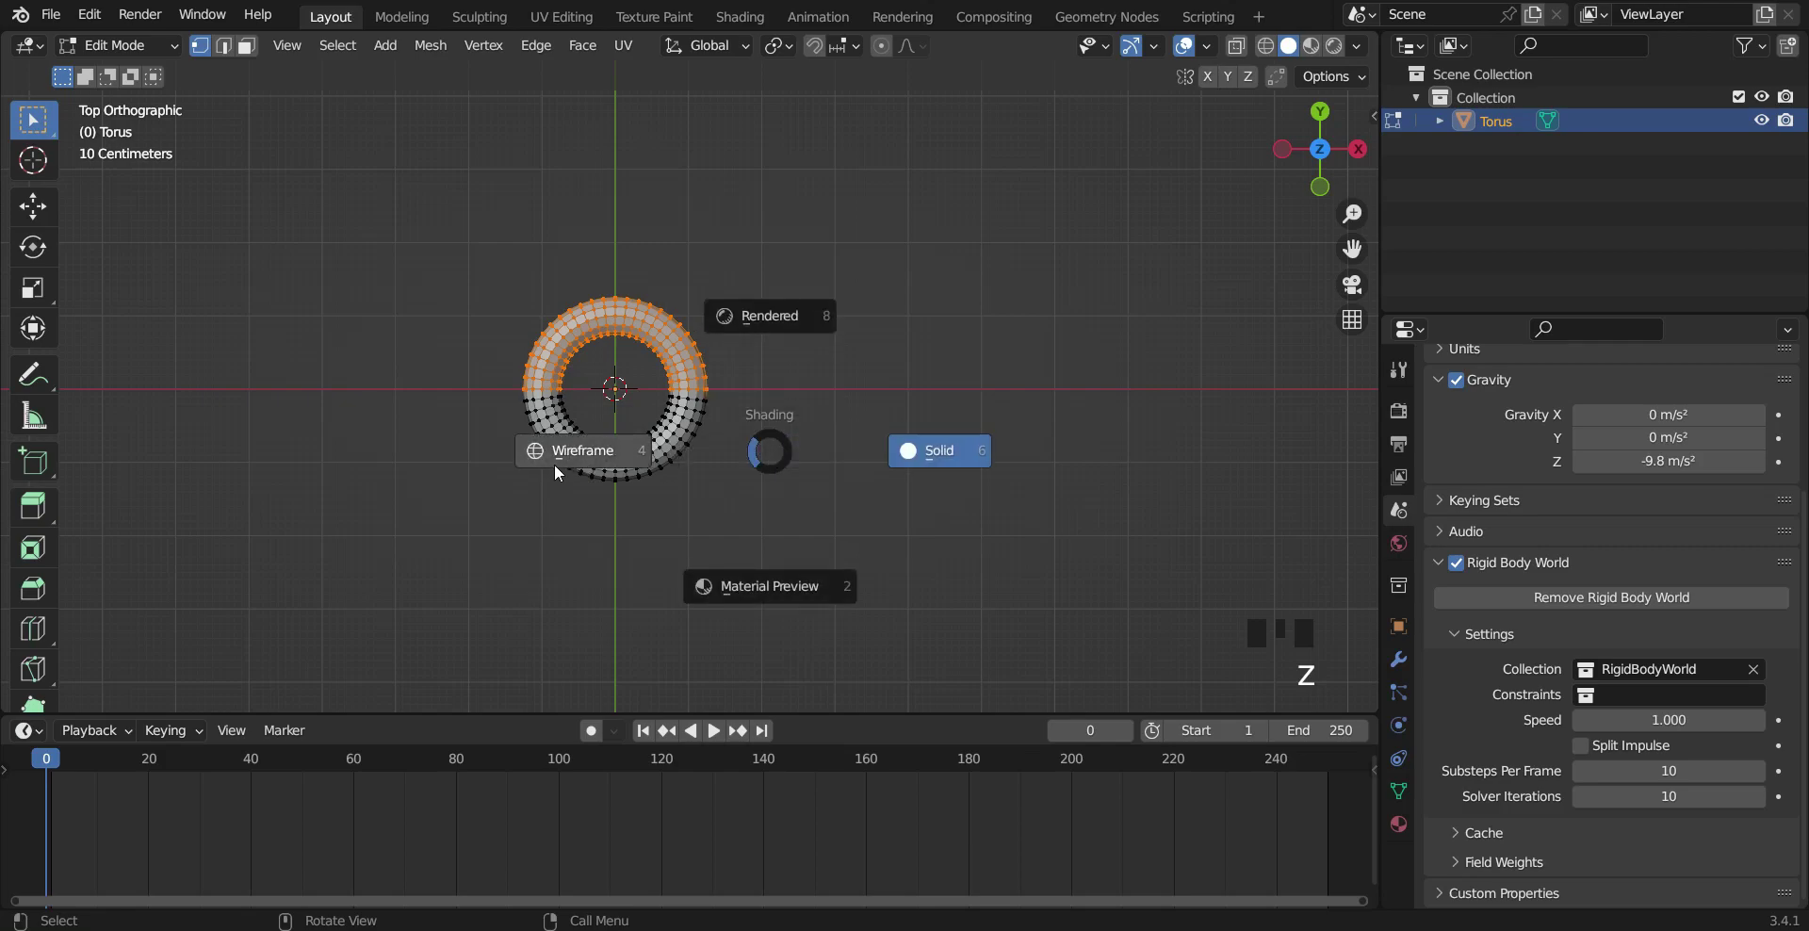
left_click(554, 463)
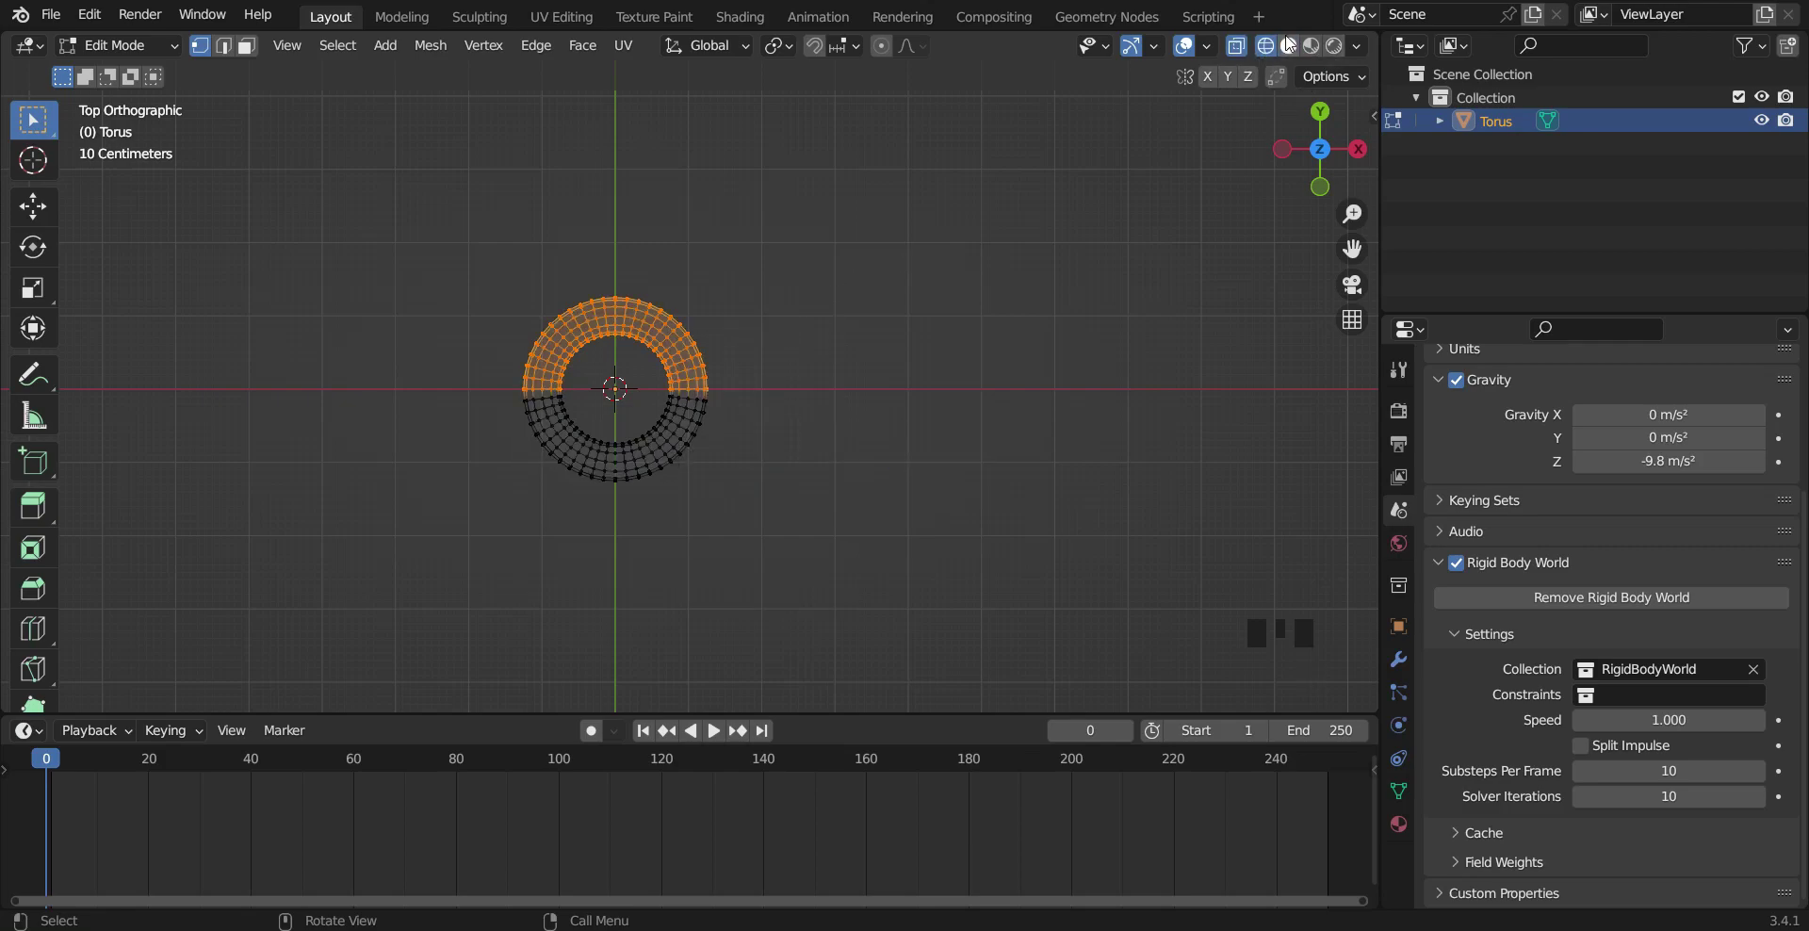
left_click_drag(438, 258, 787, 395)
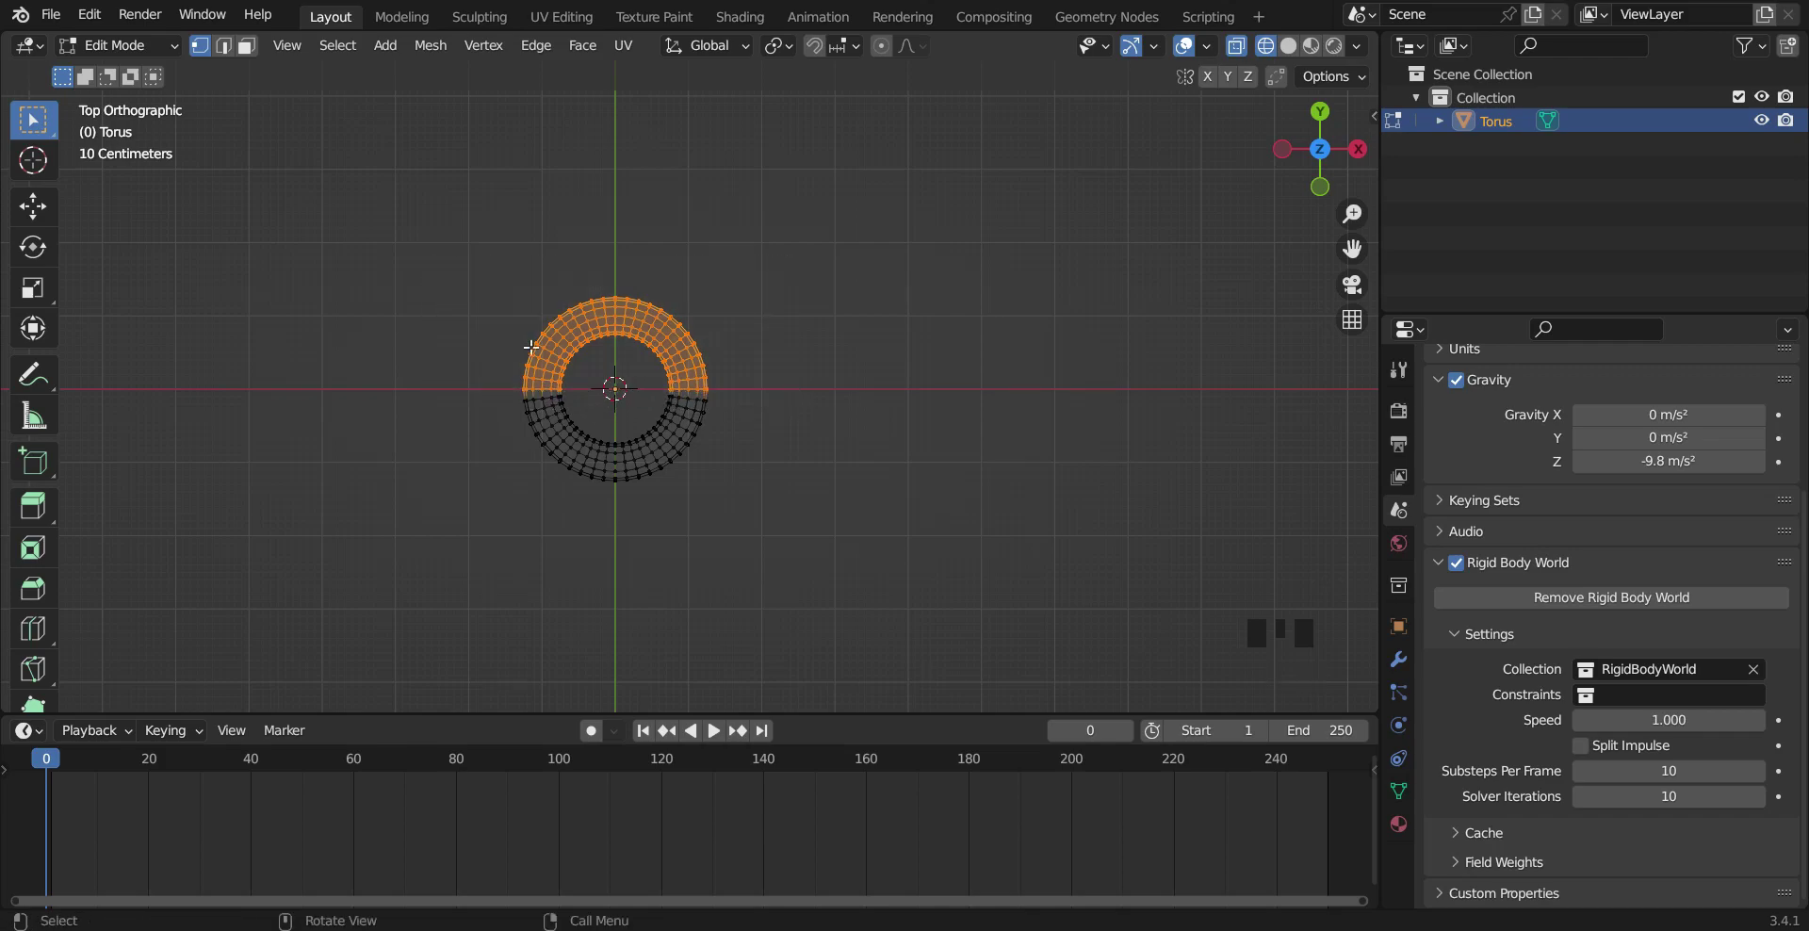
Step: Move the selected torus half about 2.25 m along Y to stretch the ring into a chain link
key("g")
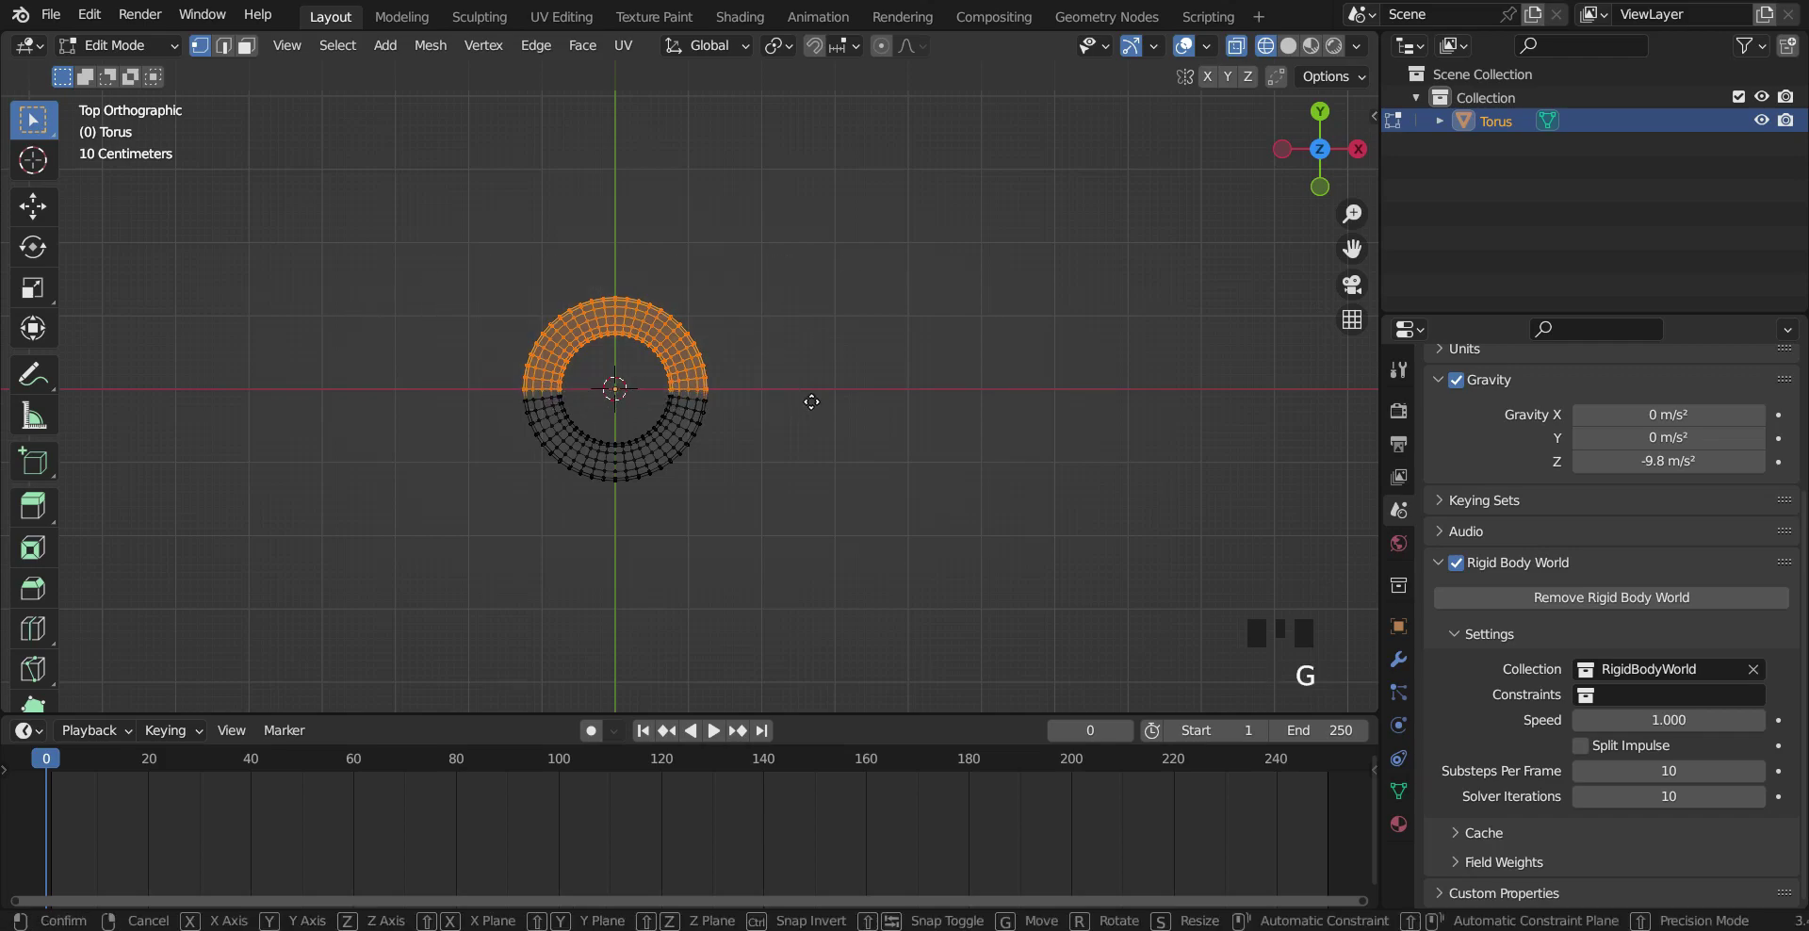
key("y")
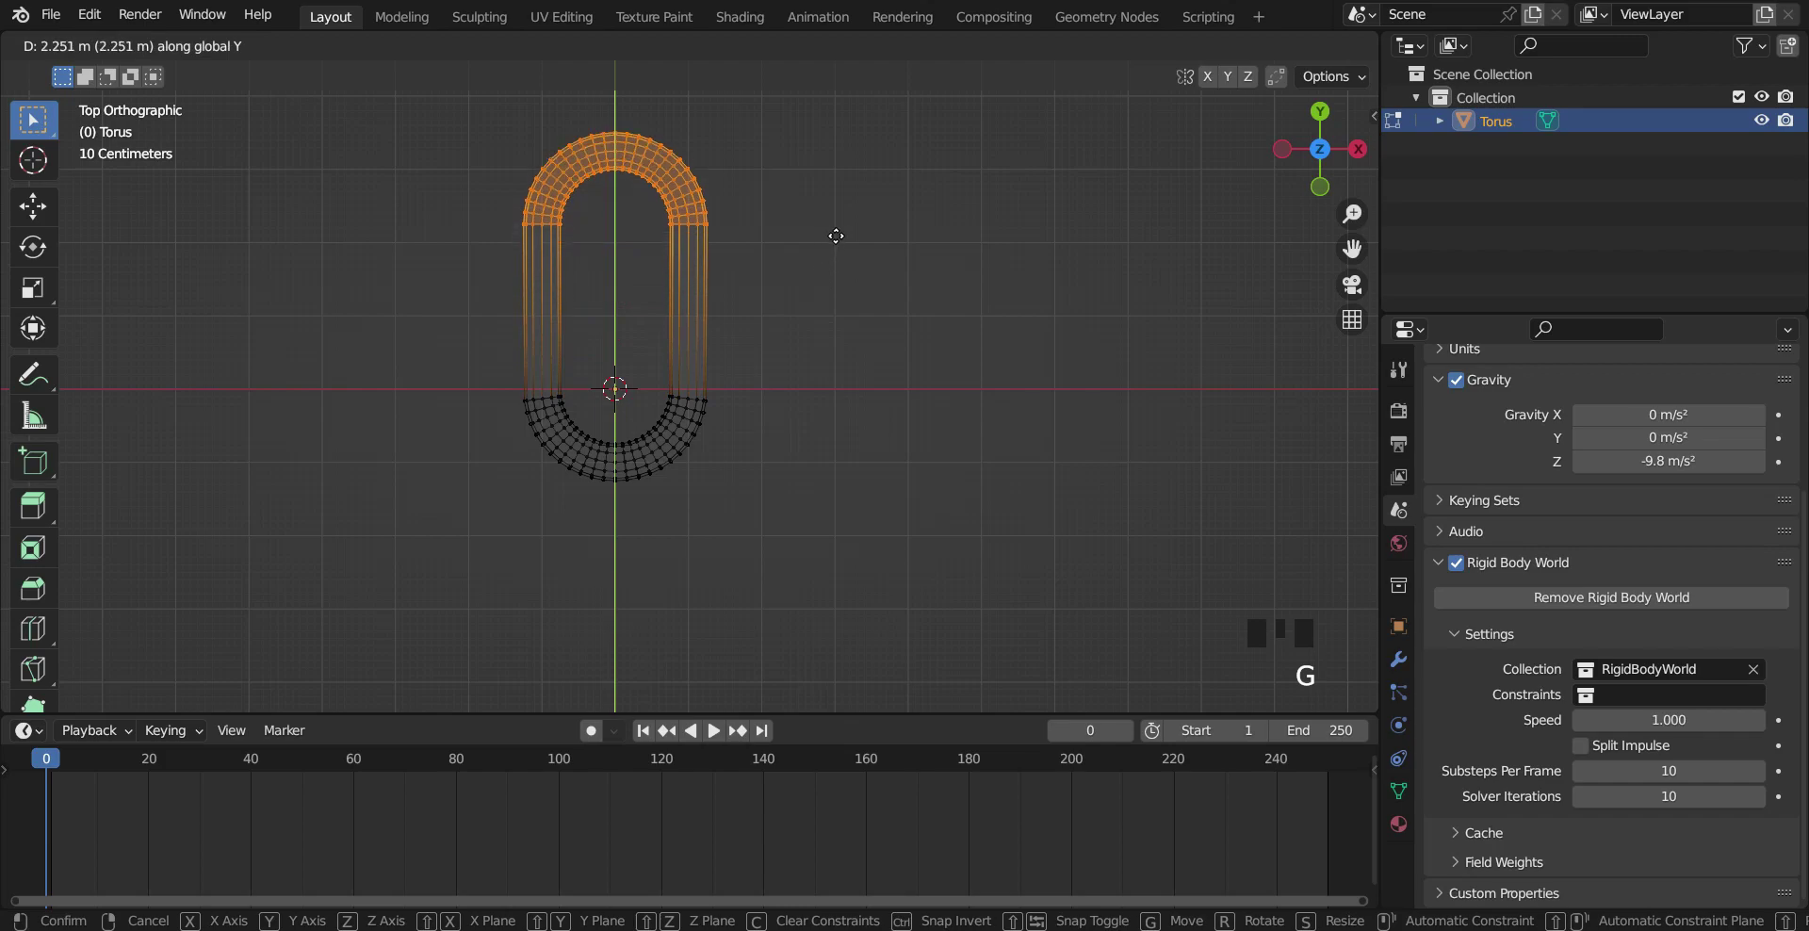
left_click(835, 236)
Step: Duplicate the whole chain link and place the copy further along +Y so its end overlaps the first link
scroll(804, 393, "down", 2)
key("a")
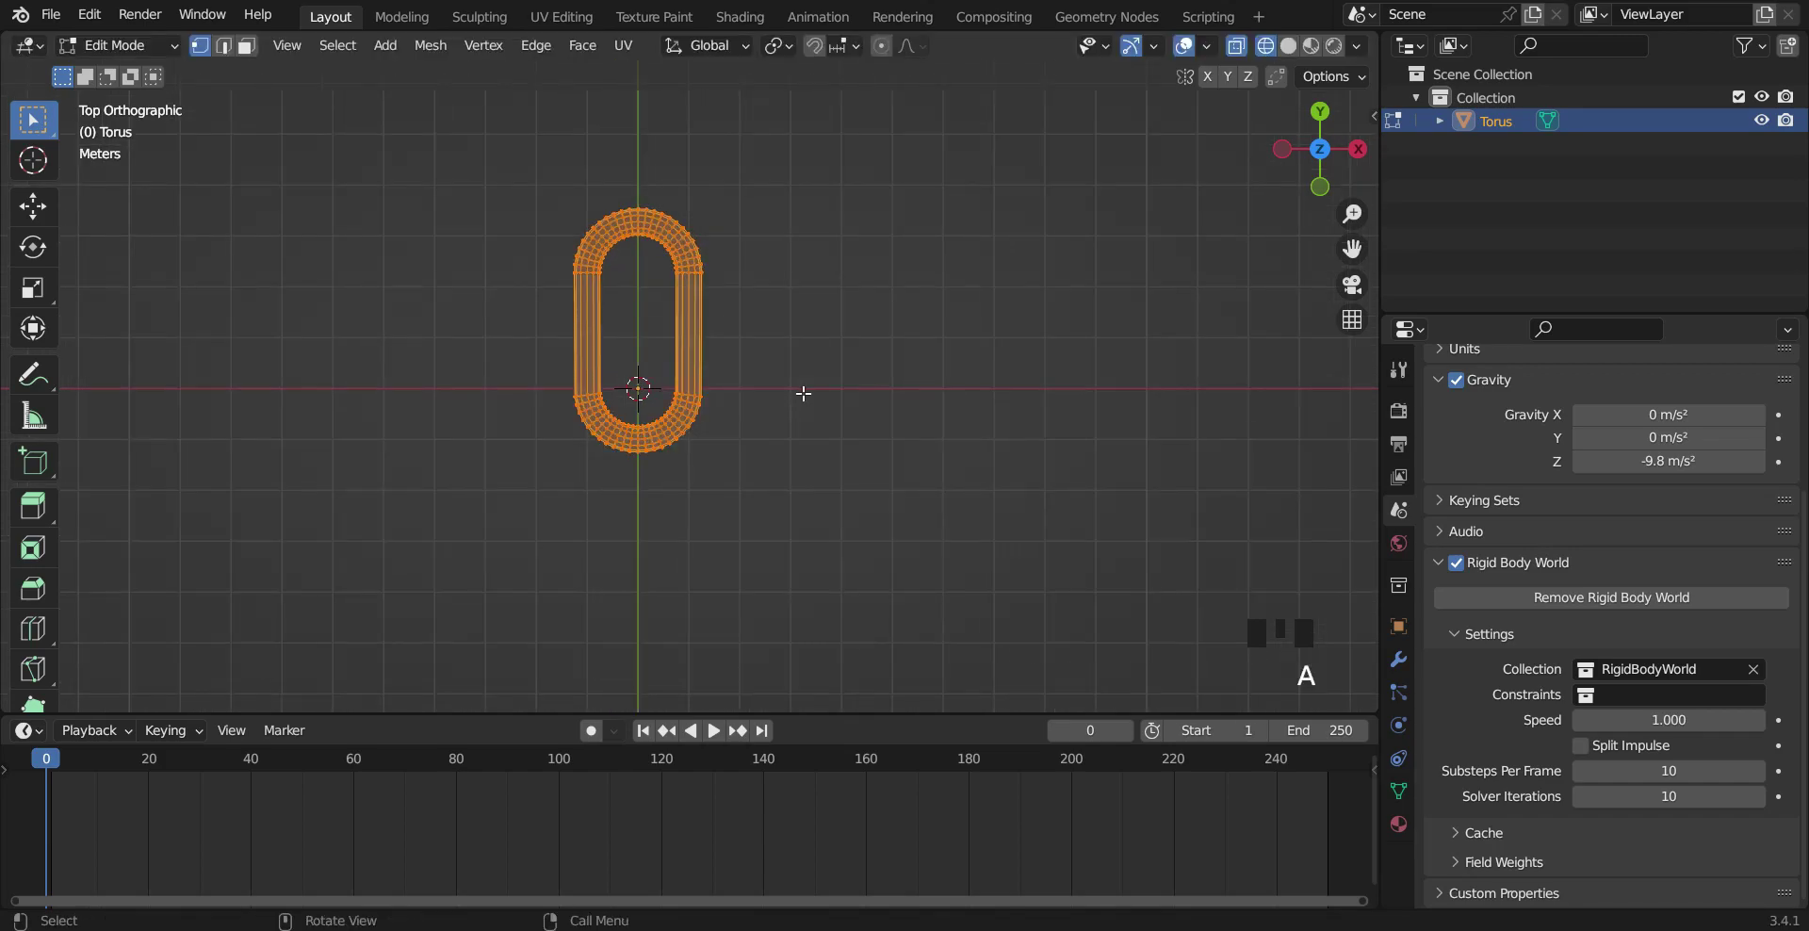
key("shift+d")
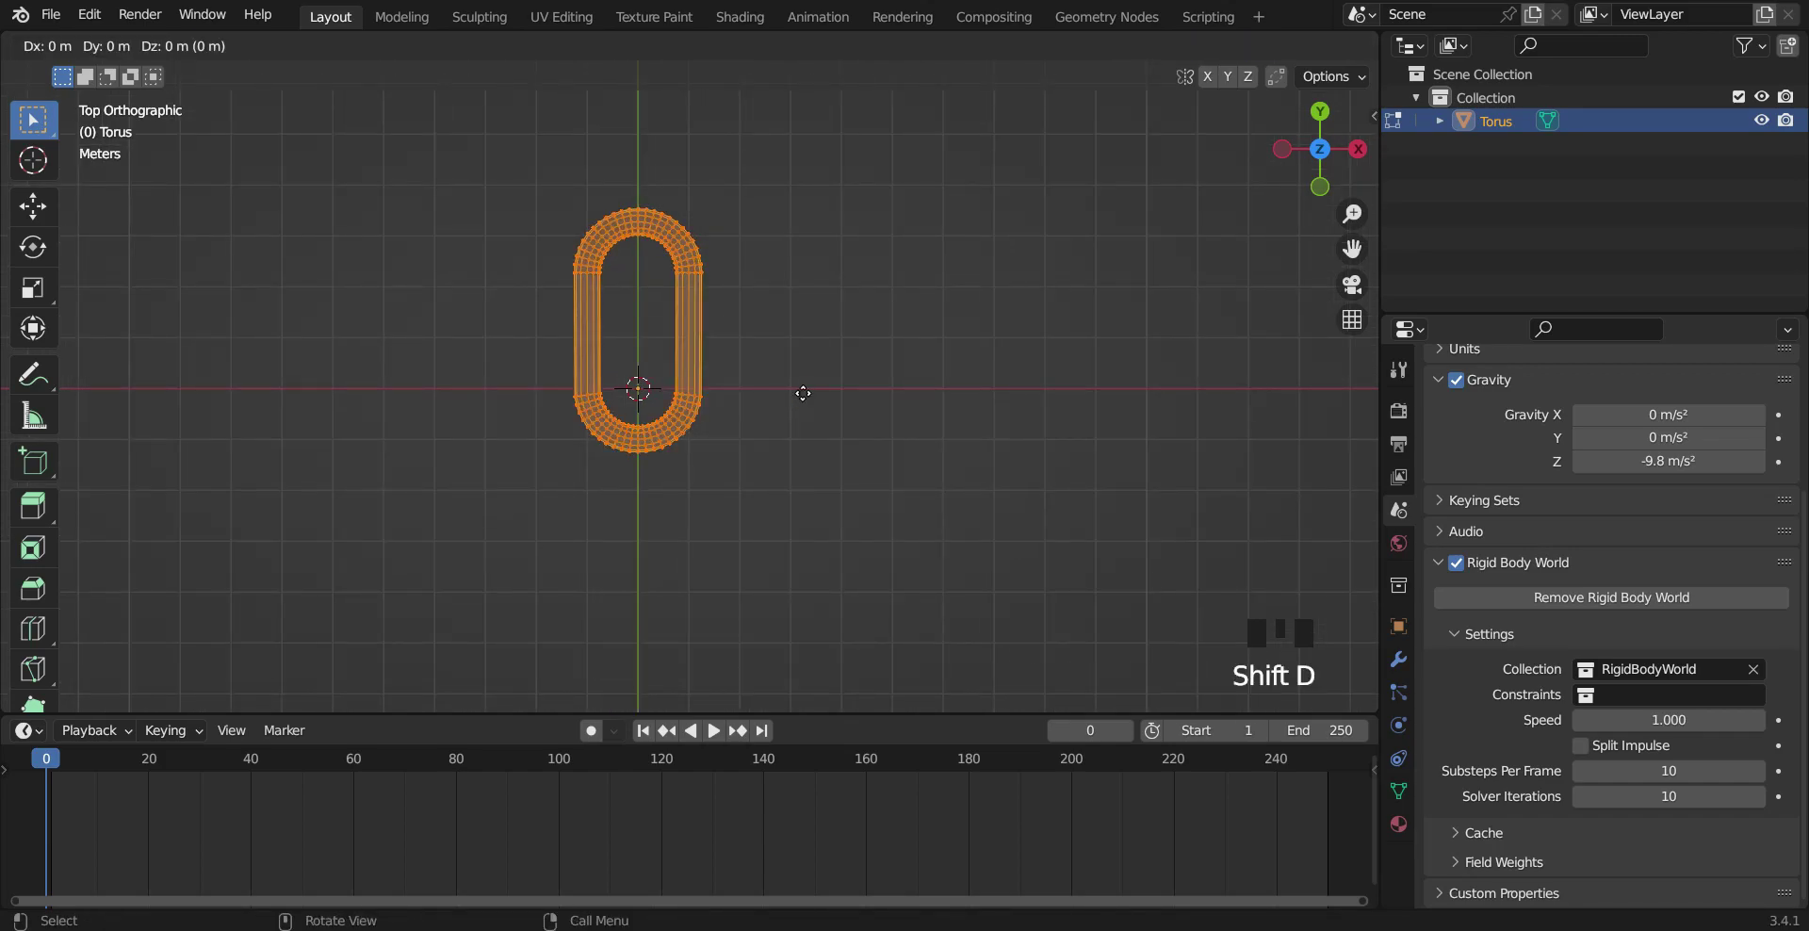
left_click(804, 218)
Step: Rotate the duplicated link 90° about the global Y axis so it interlocks with the first link
key("r")
type("y")
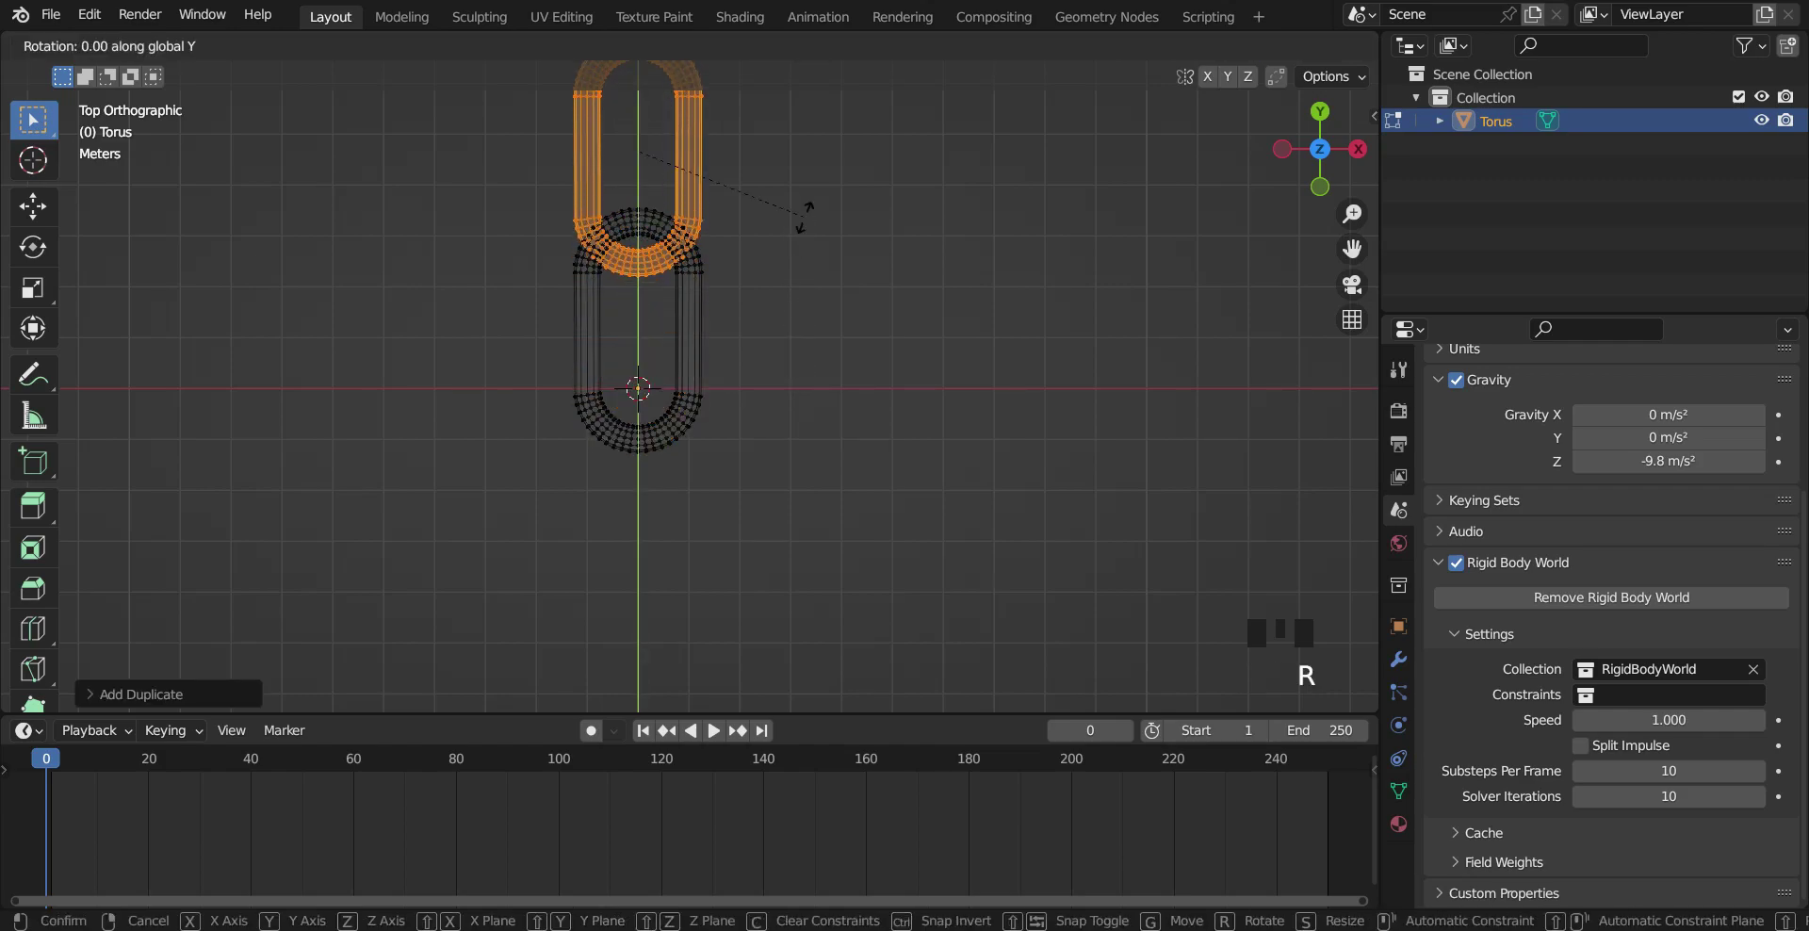
type("90")
key("Return")
scroll(803, 218, "down", 4)
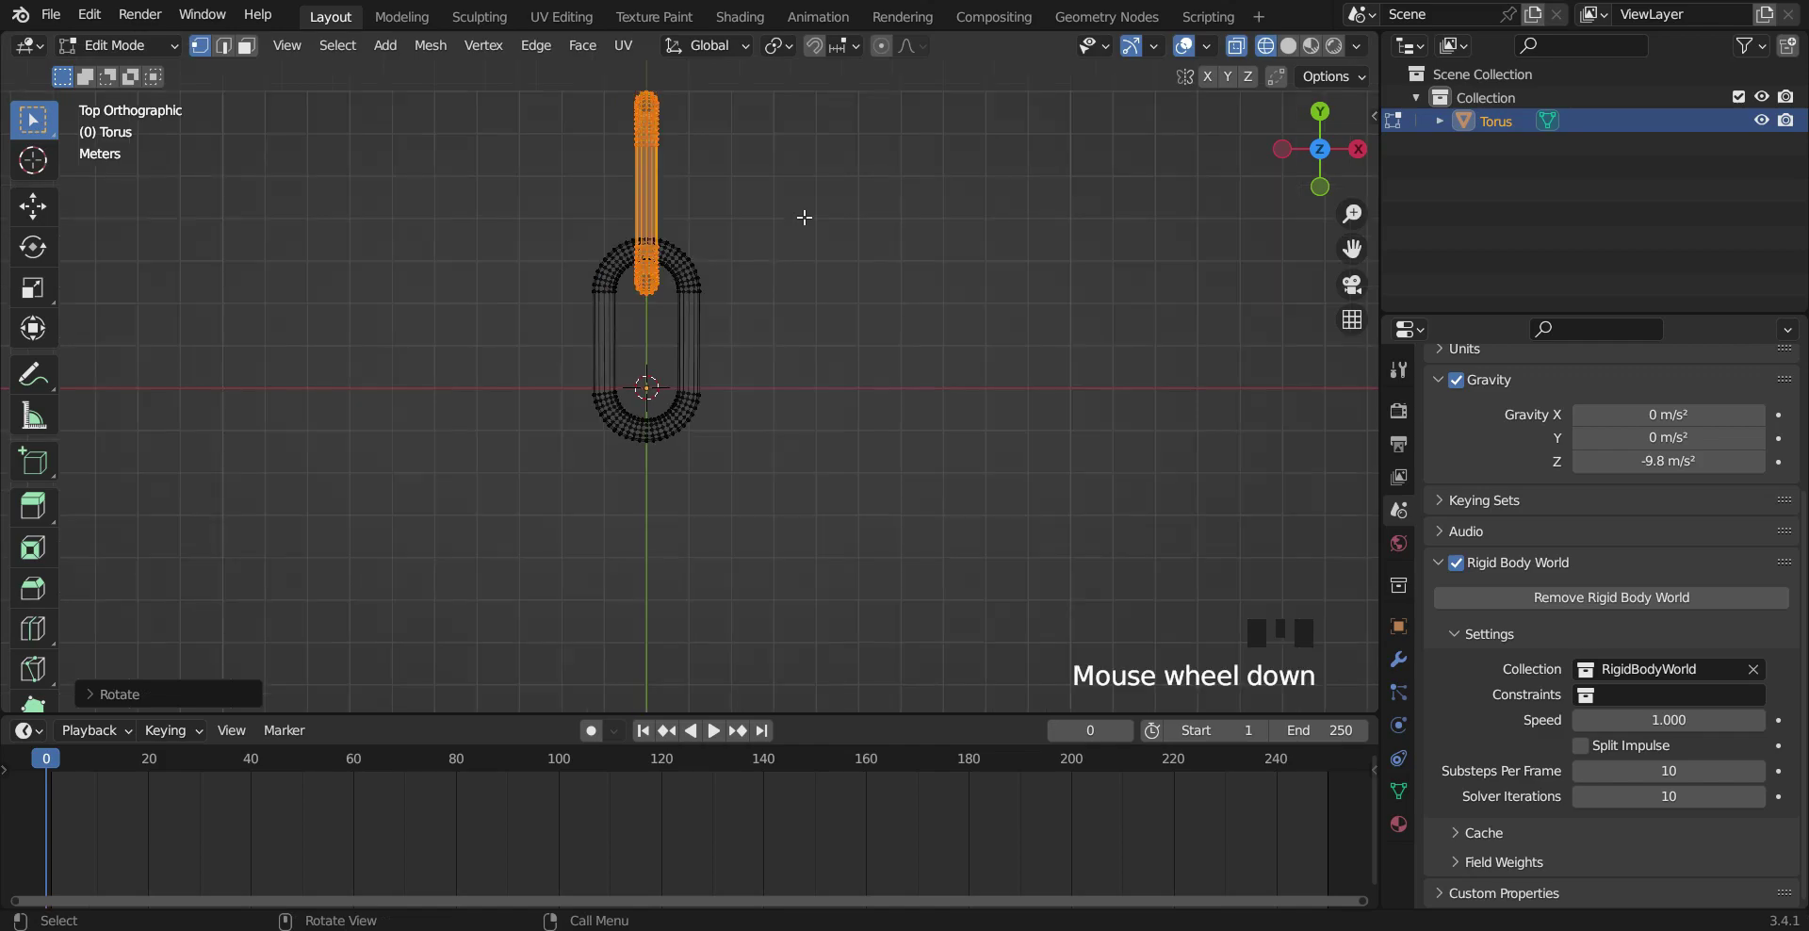
middle_click_drag(804, 218, 792, 537)
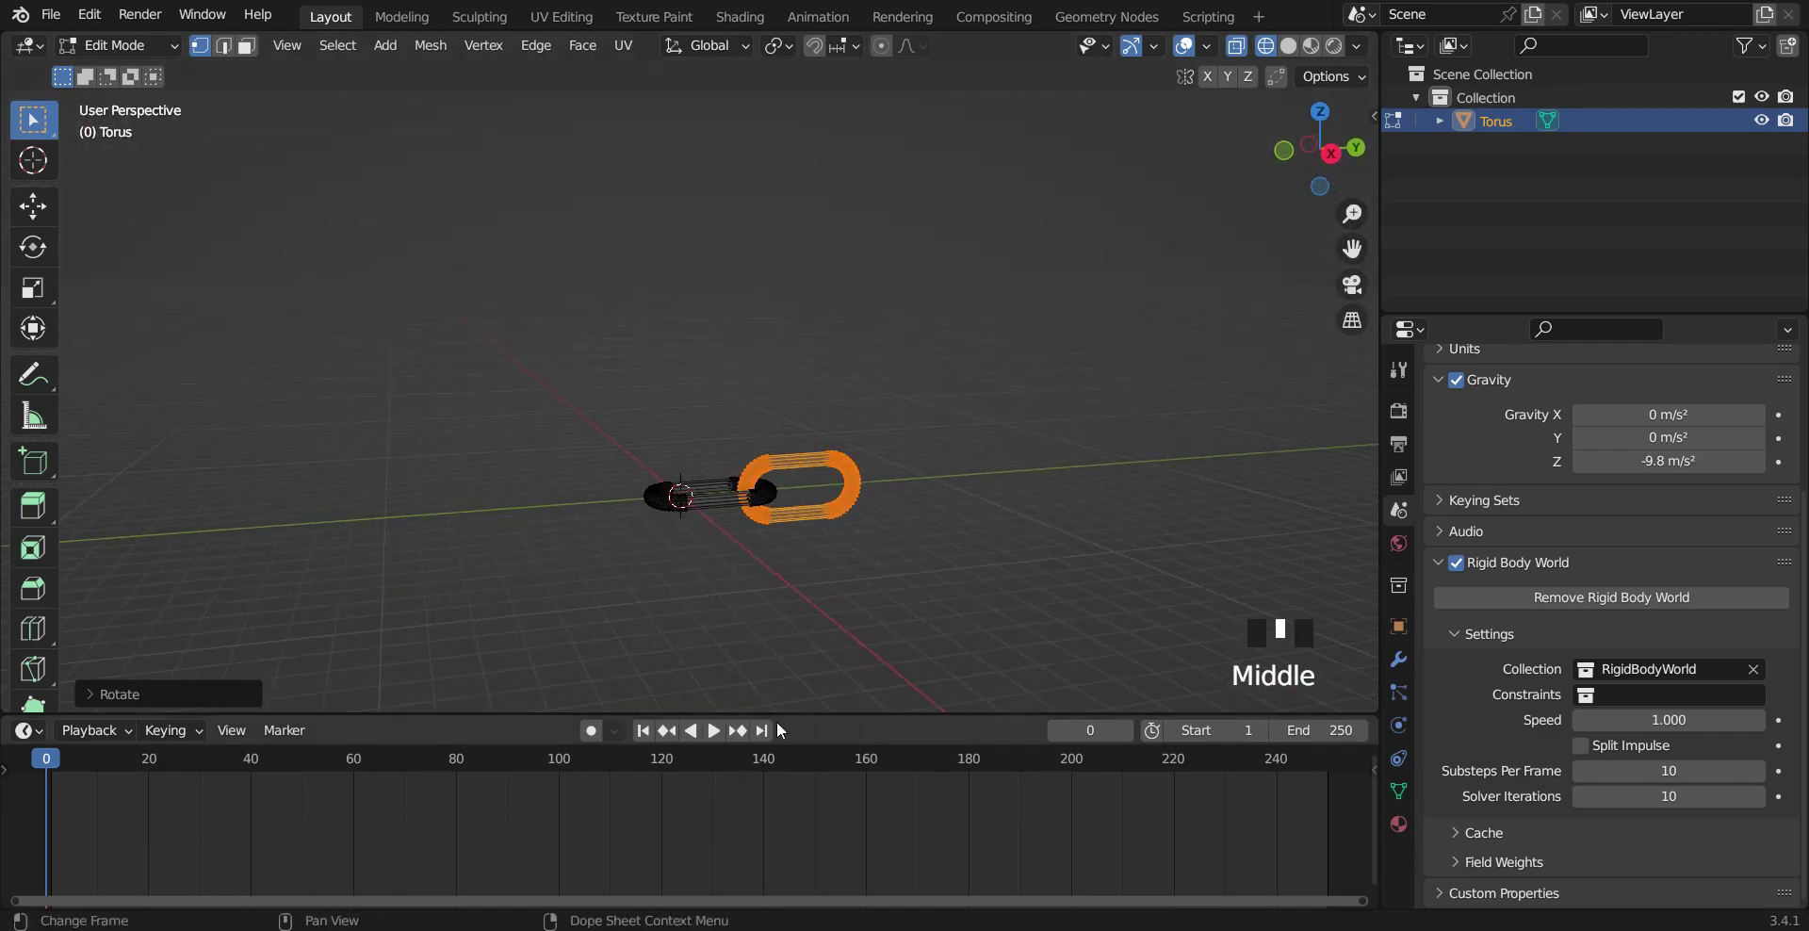
Step: Return to Object Mode and display the two interlocked links in solid shading
key("Tab")
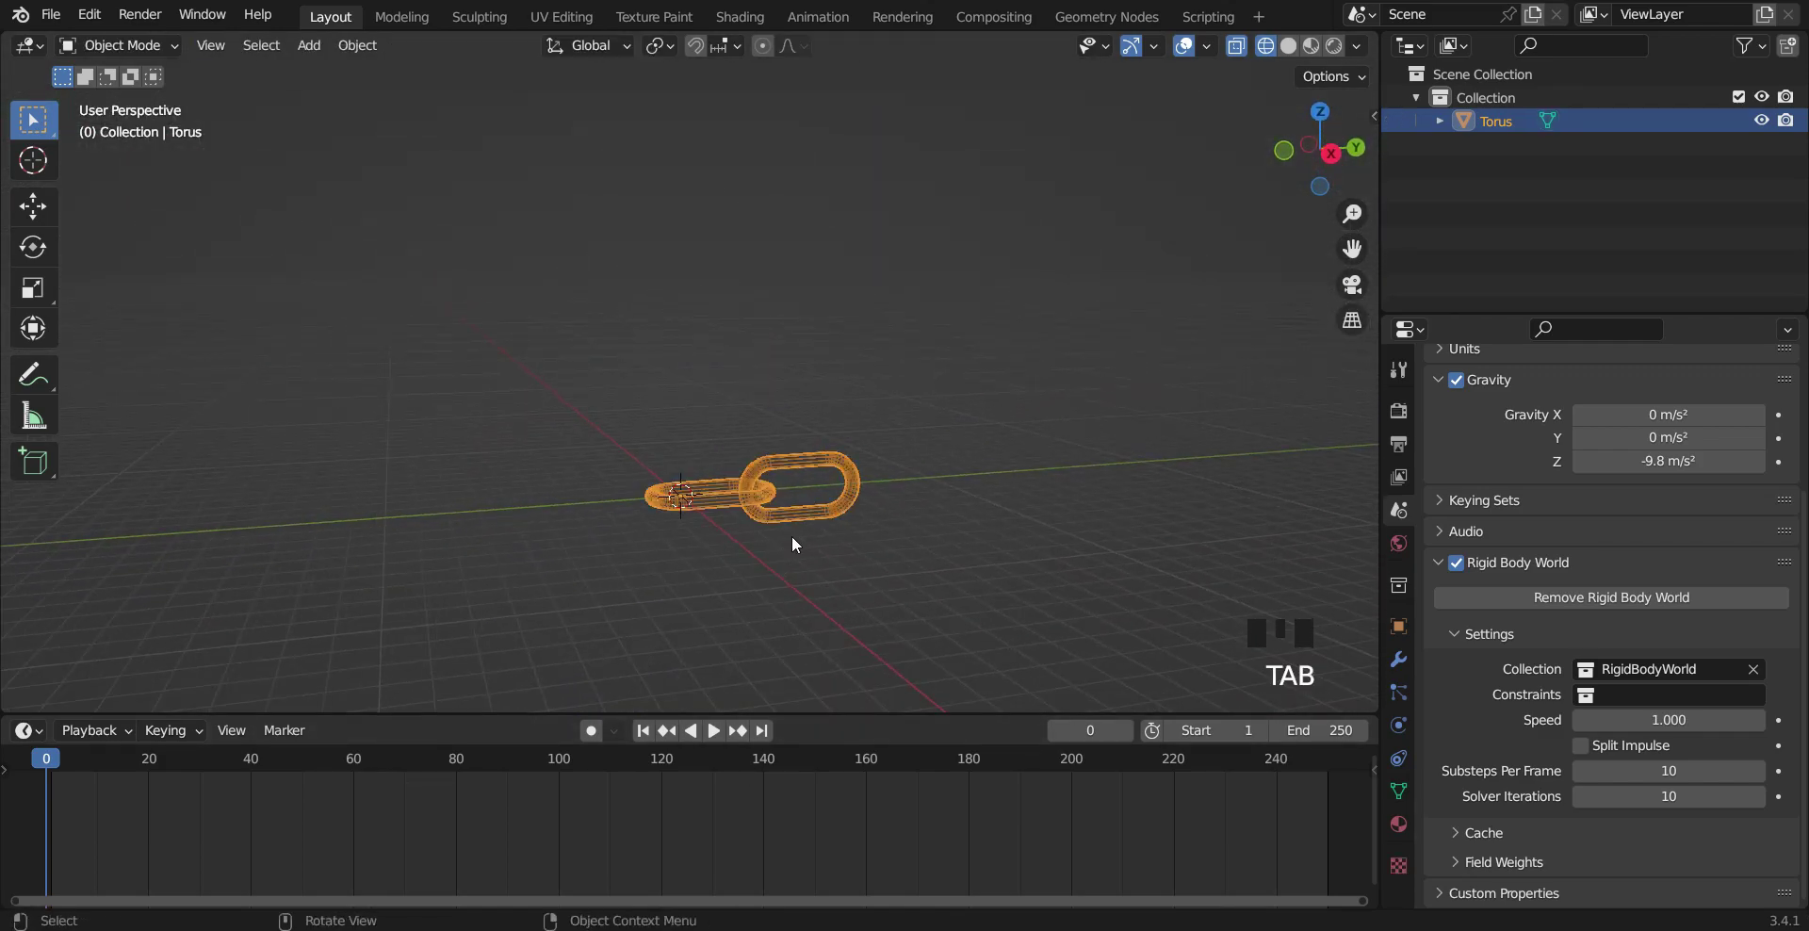
key("z")
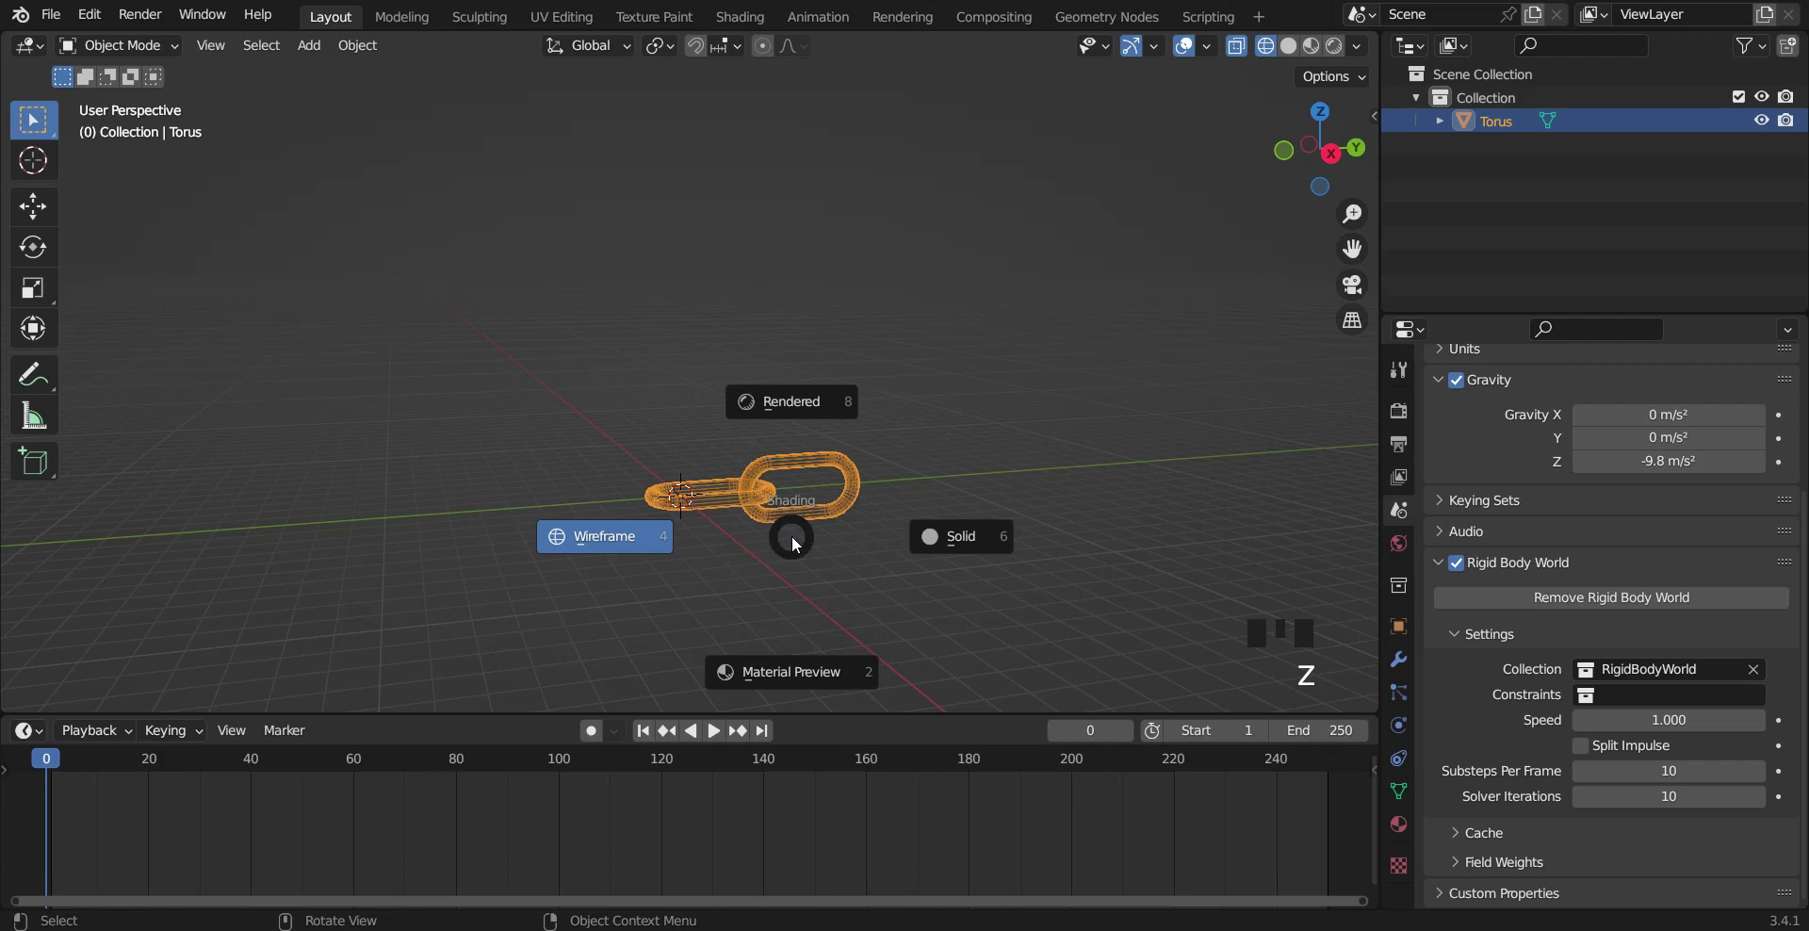
left_click(986, 537)
mouse_move(930, 567)
middle_mouse_down()
mouse_move(958, 618)
mouse_move(635, 511)
middle_mouse_up()
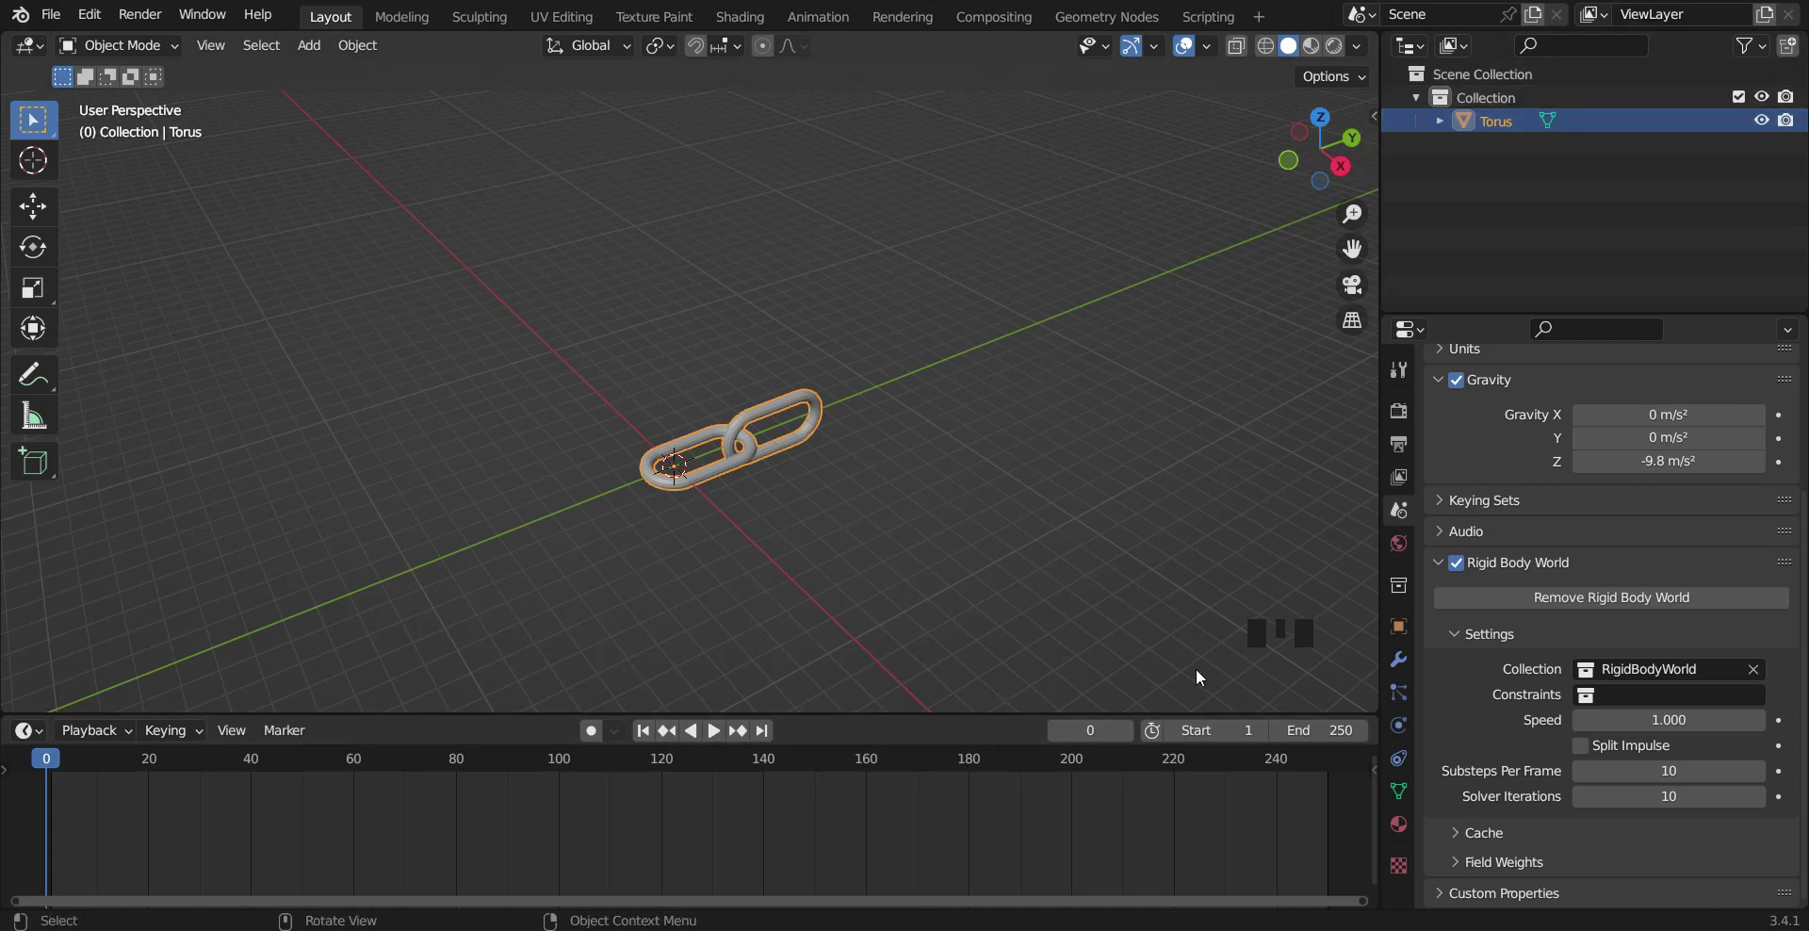
Step: Rotate the two-link object 90° about the global X axis to stand it upright and apply all transforms
scroll(1117, 420, "down", 3)
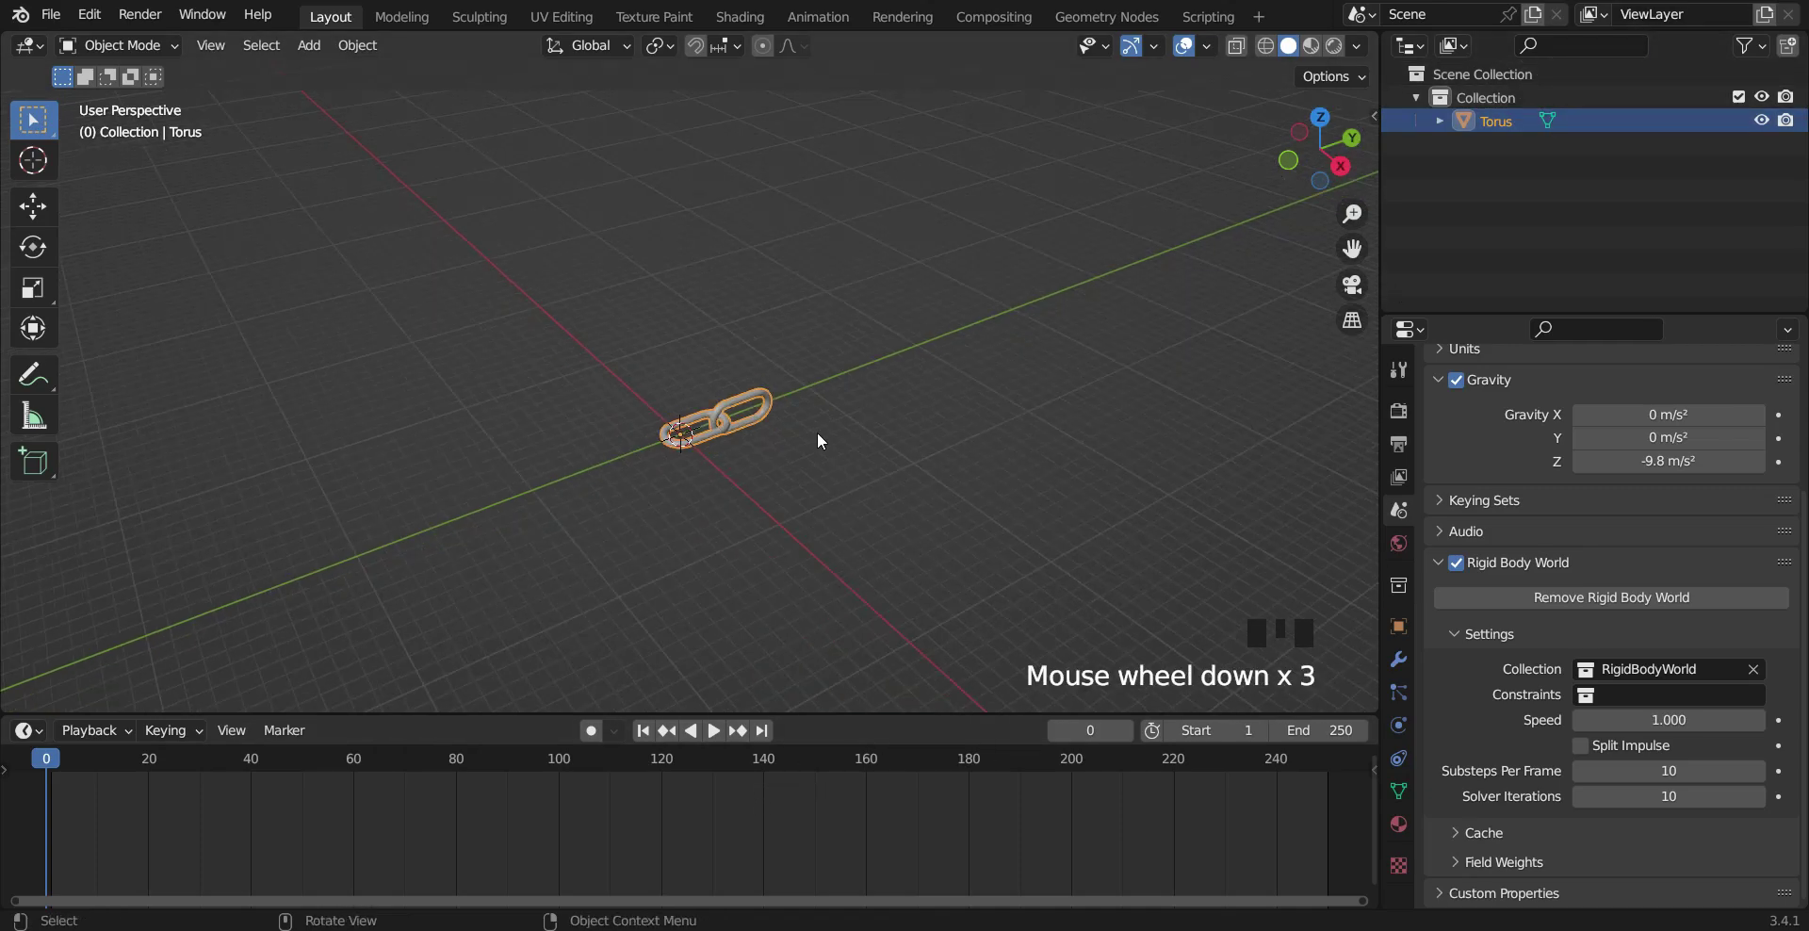
key("r")
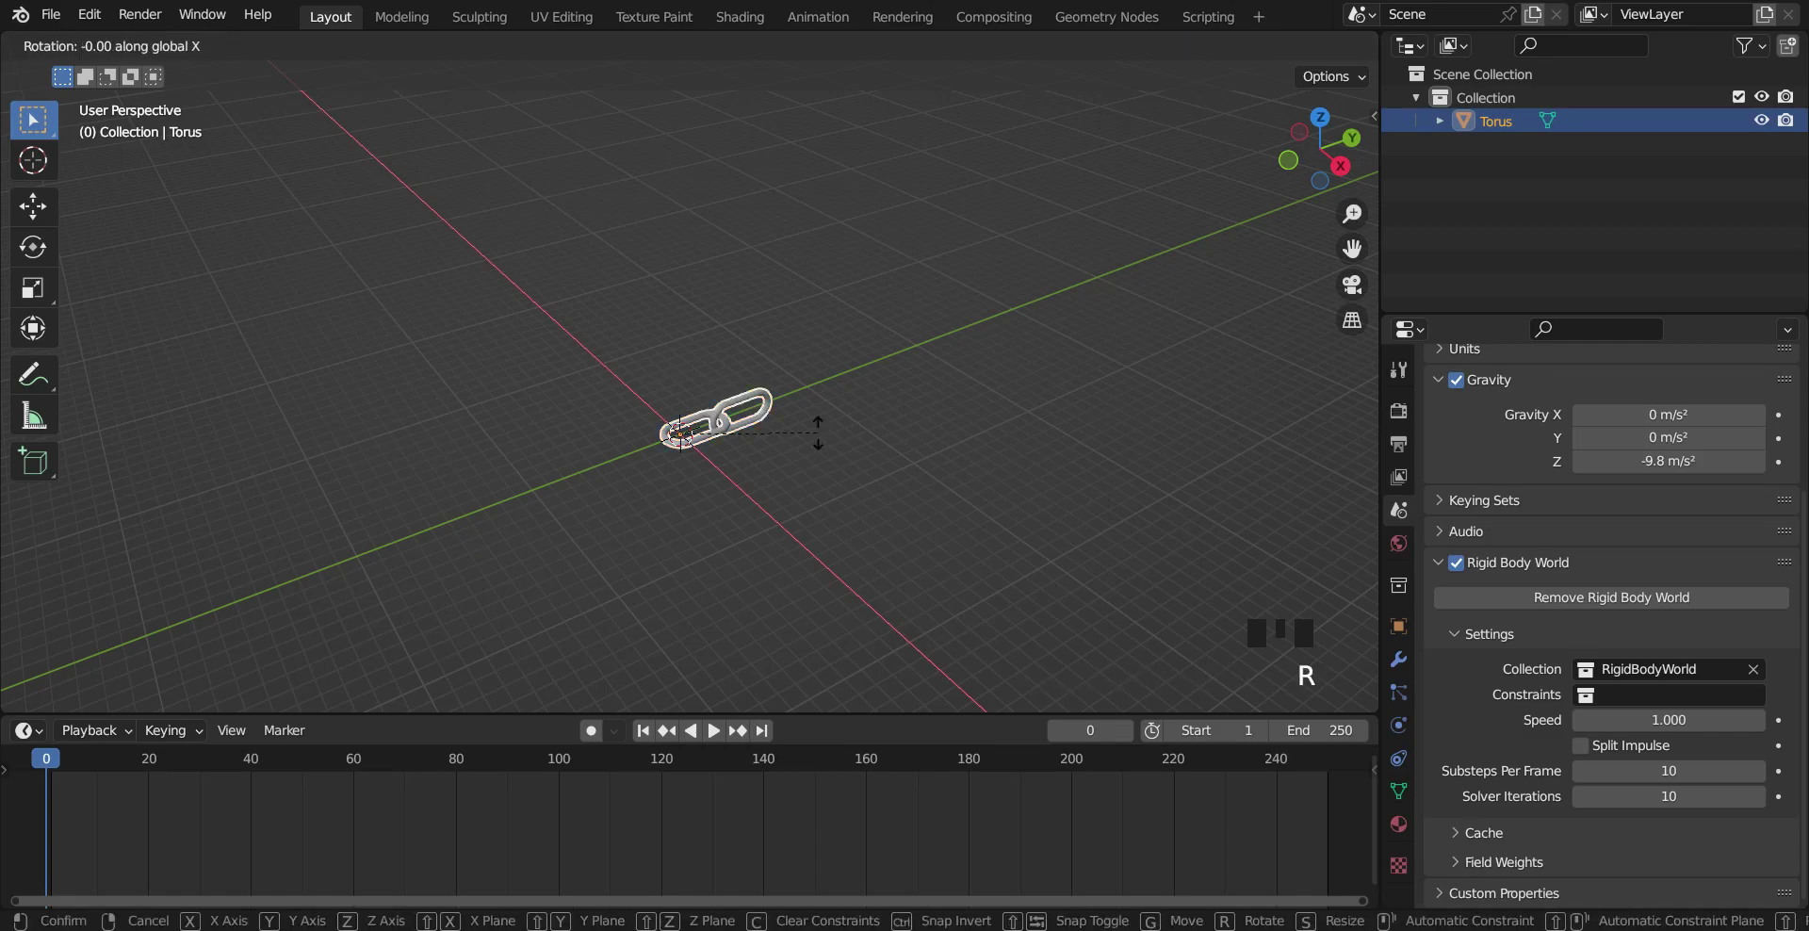
type("90")
key("Return")
middle_click_drag(843, 448, 686, 373)
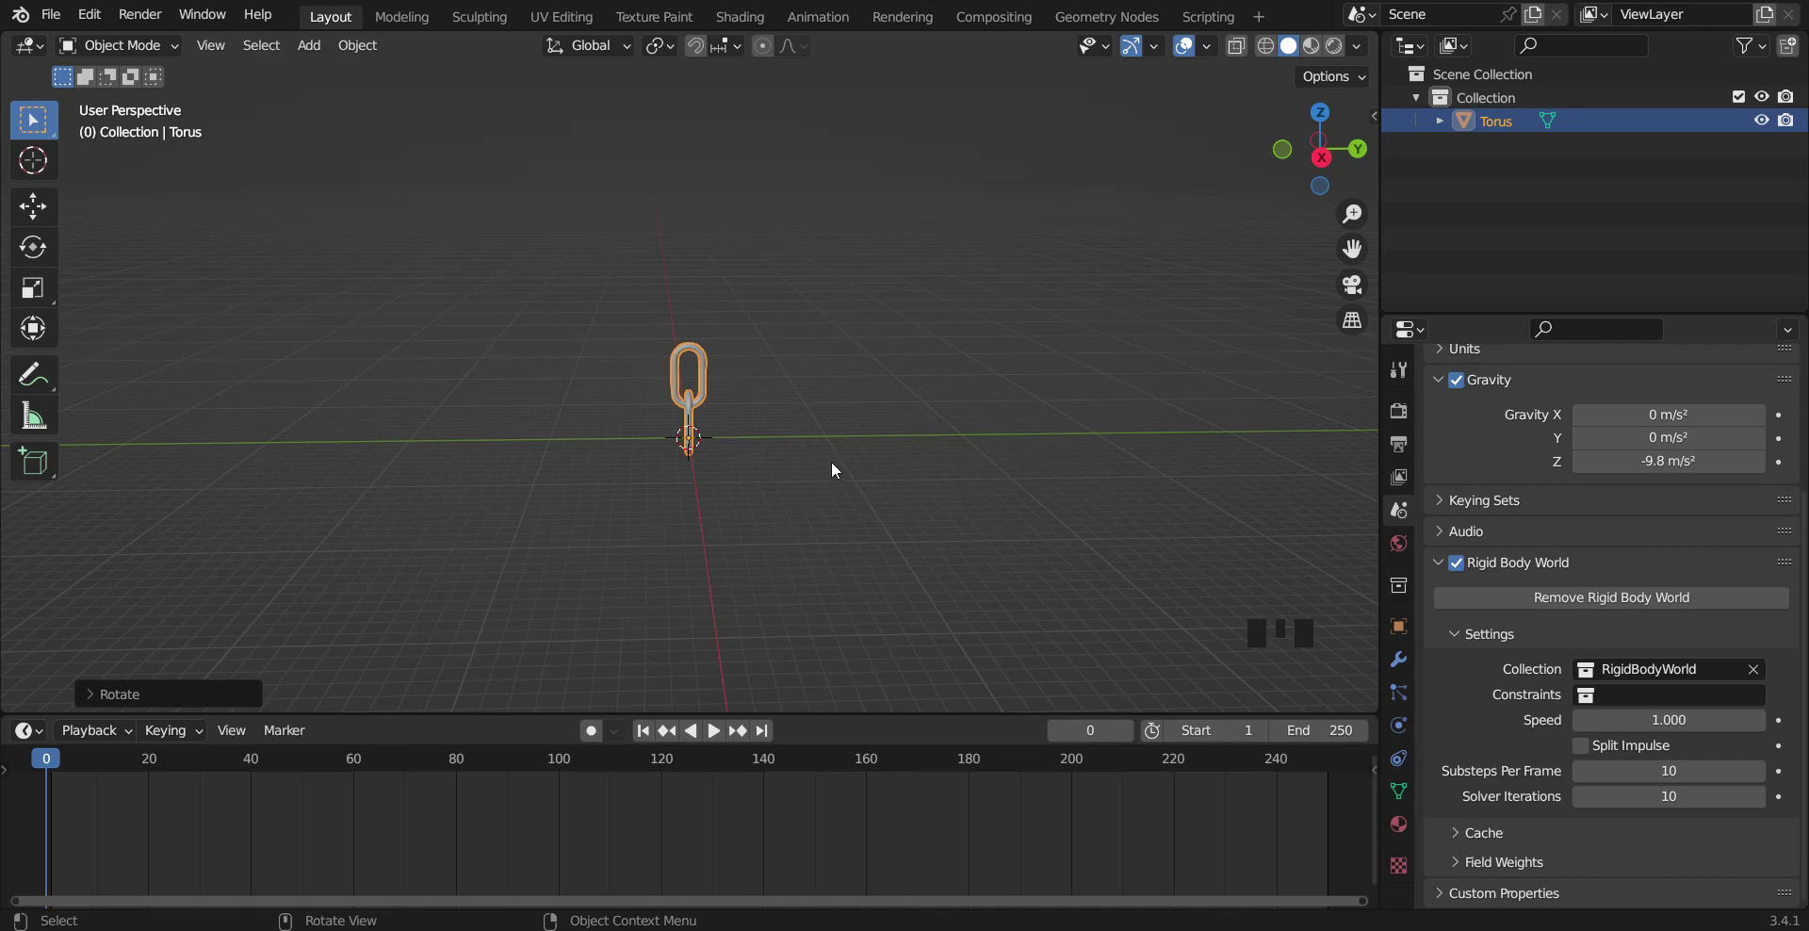
key("ctrl+a")
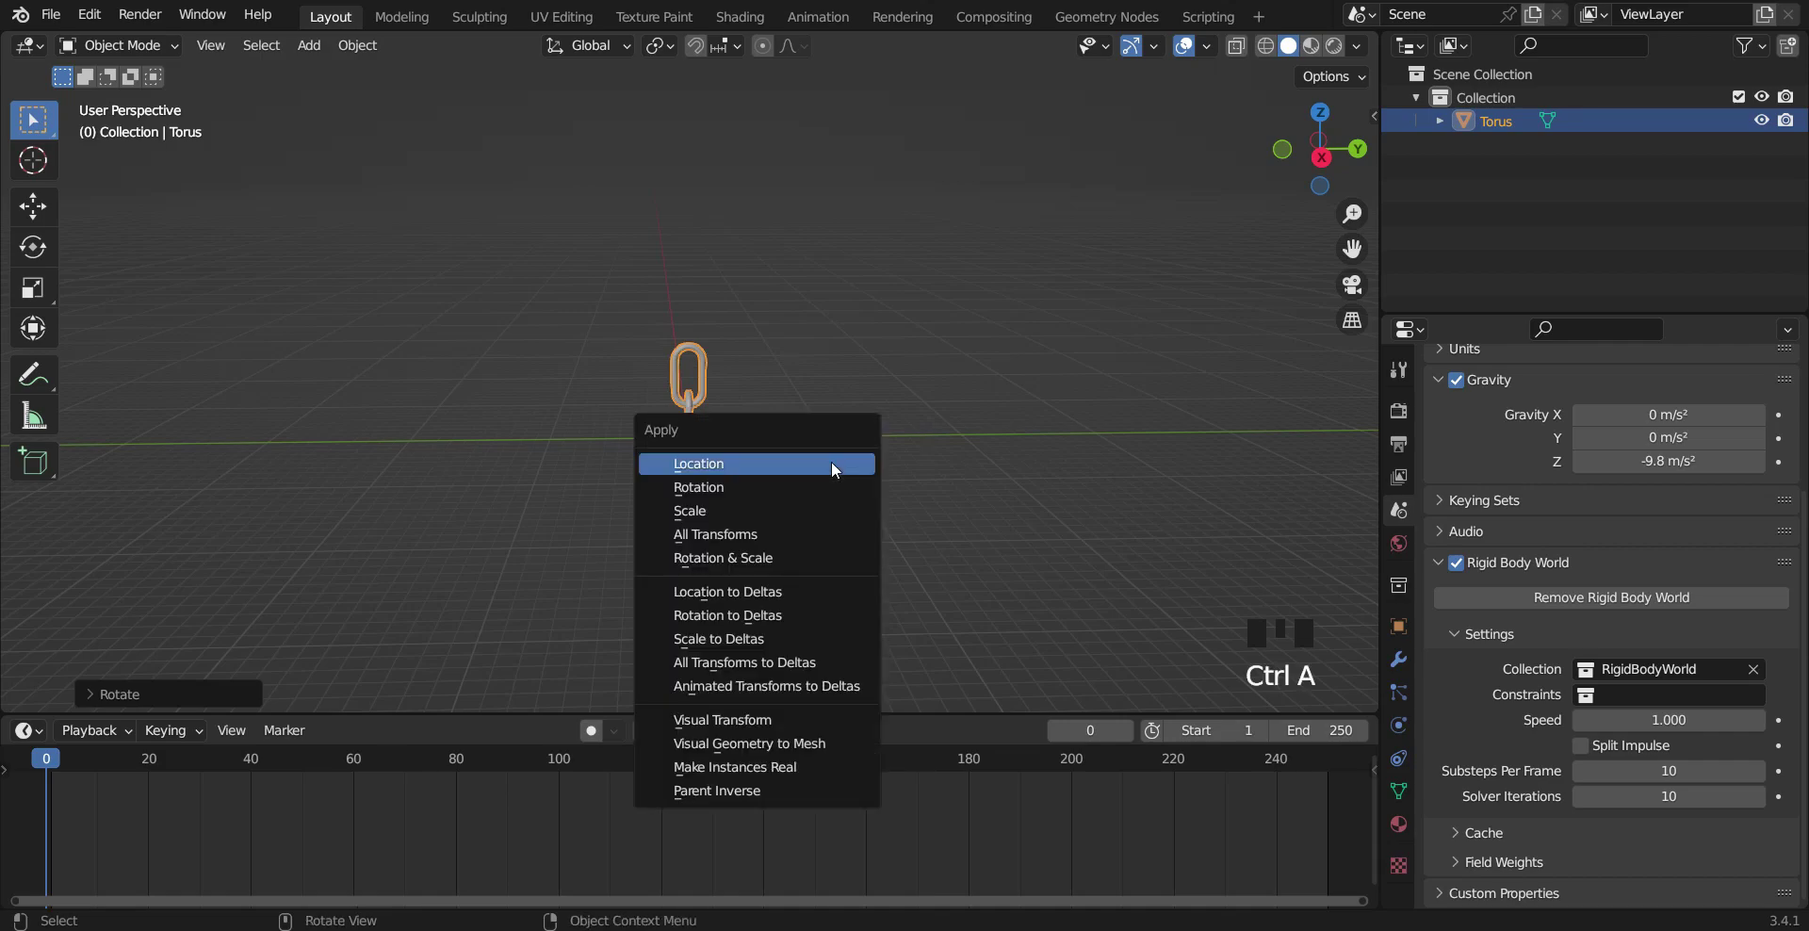
left_click(709, 536)
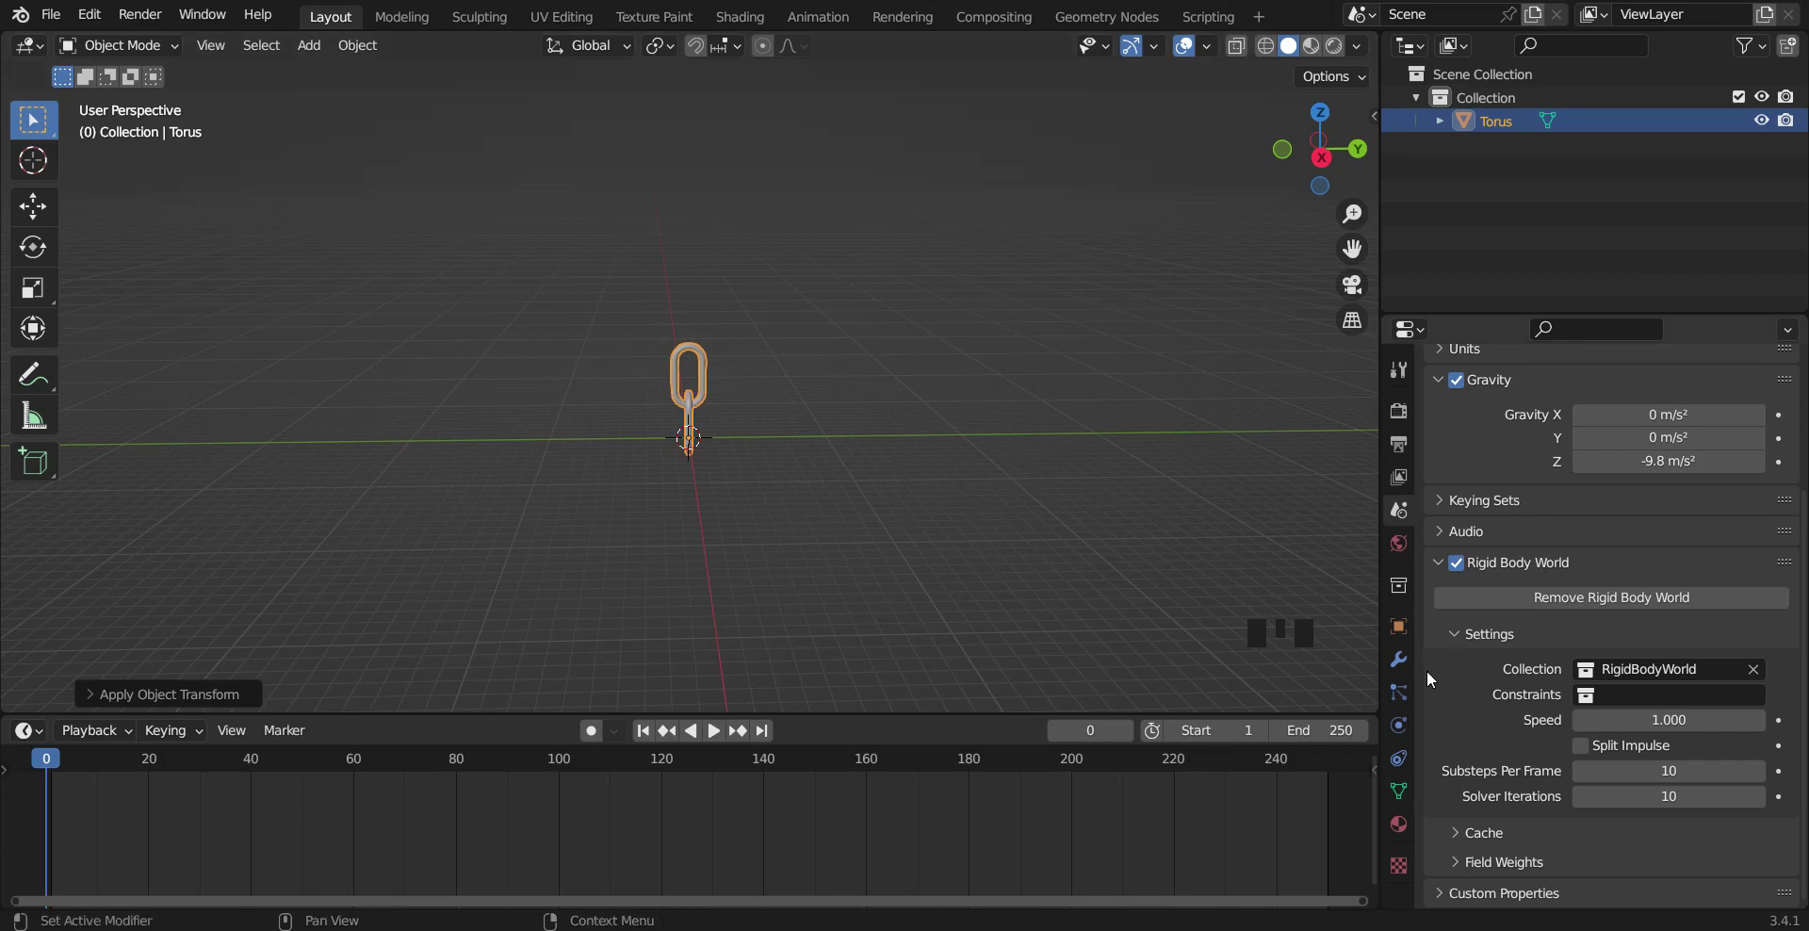
Step: Add an Array modifier to the upright pair of links
left_click(1398, 658)
left_click(1498, 408)
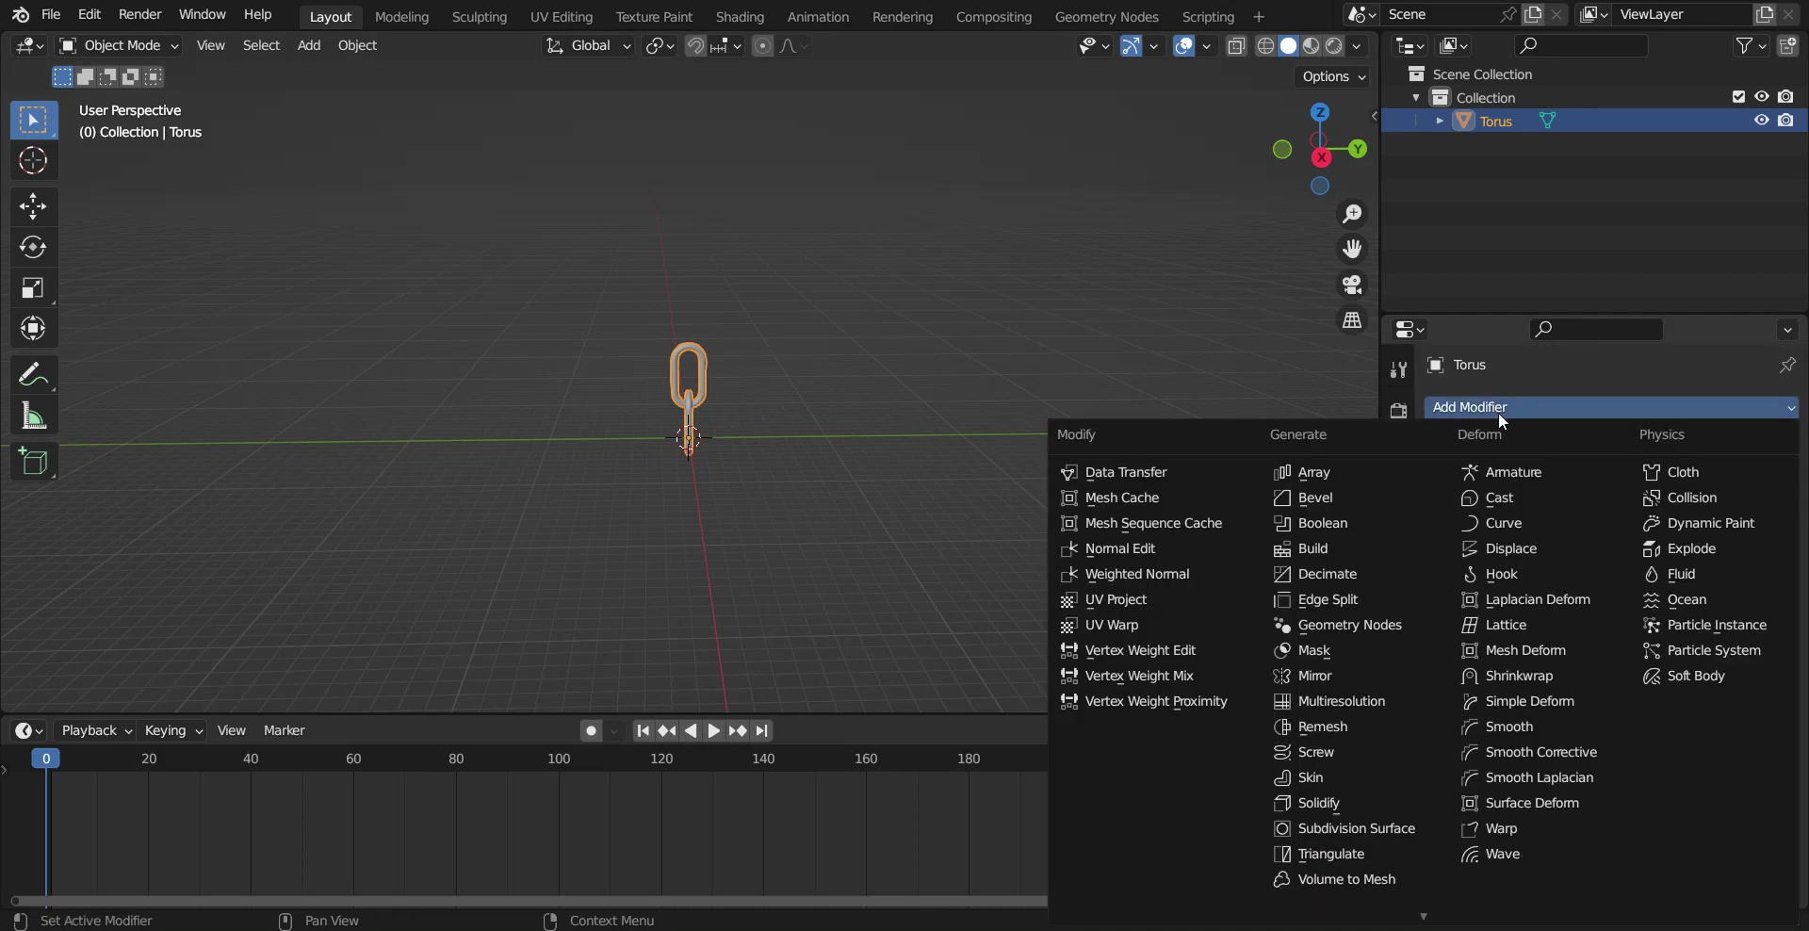
left_click(1327, 472)
middle_click_drag(797, 514, 952, 509)
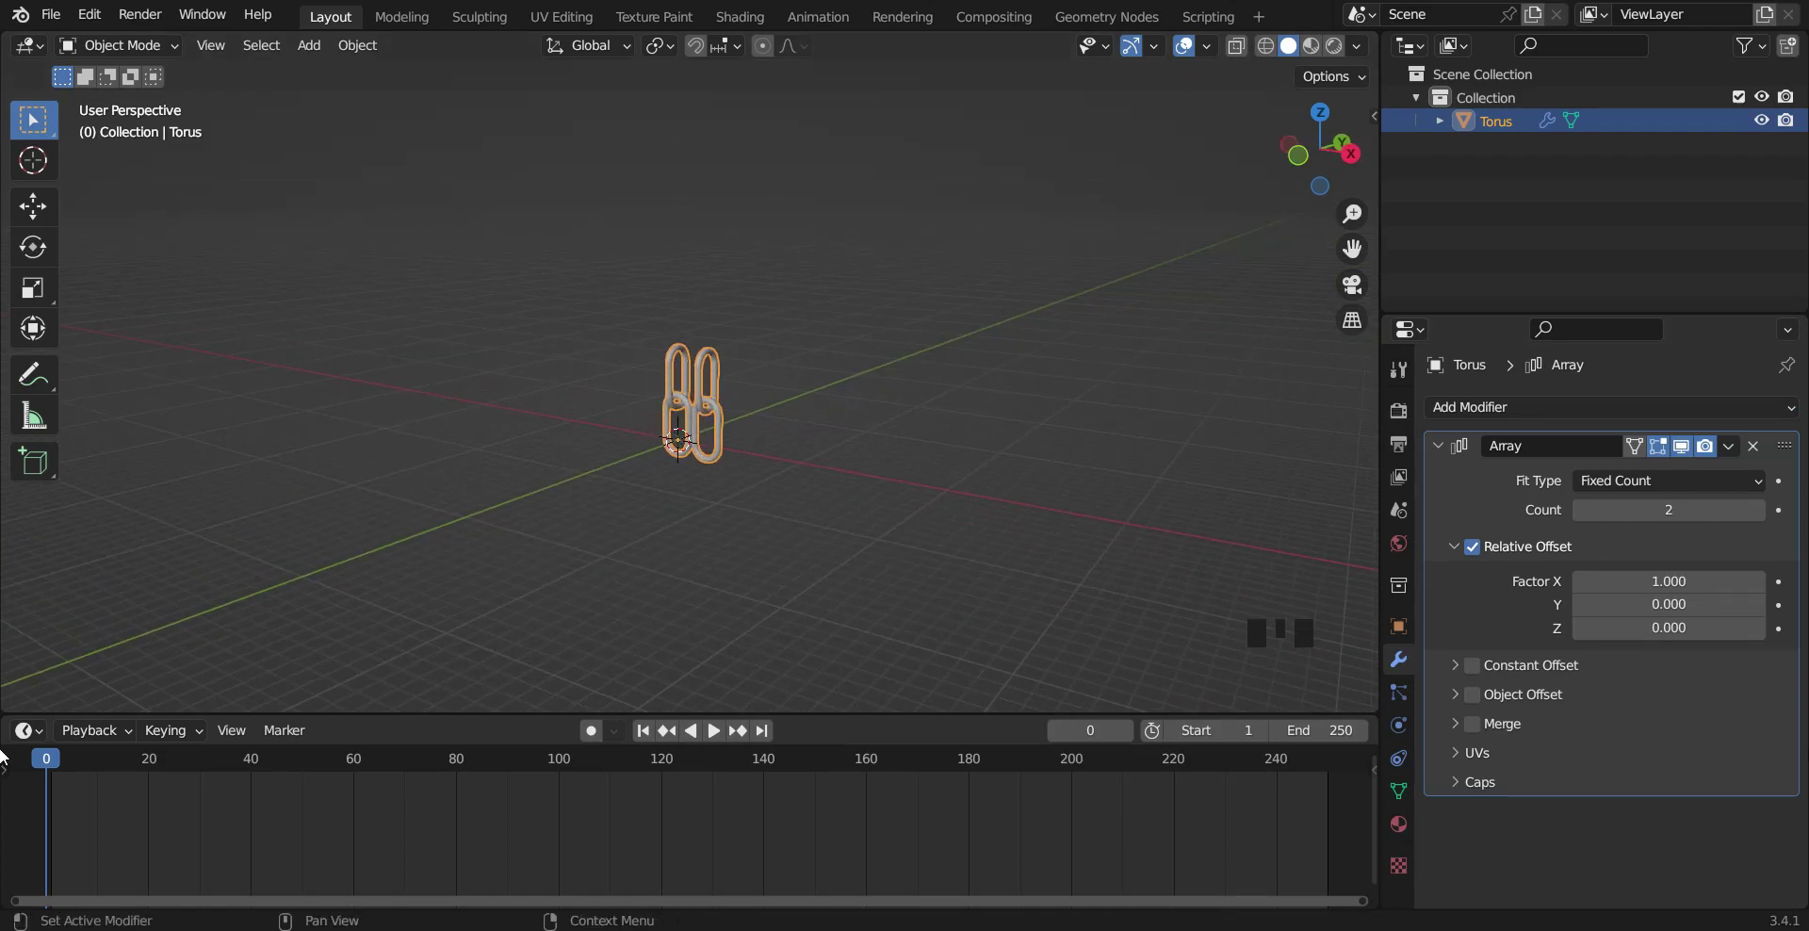
Step: Set the array's relative offset factors to 0 in X and 1 in Z to stack the copies vertically
left_click(1686, 581)
type("0")
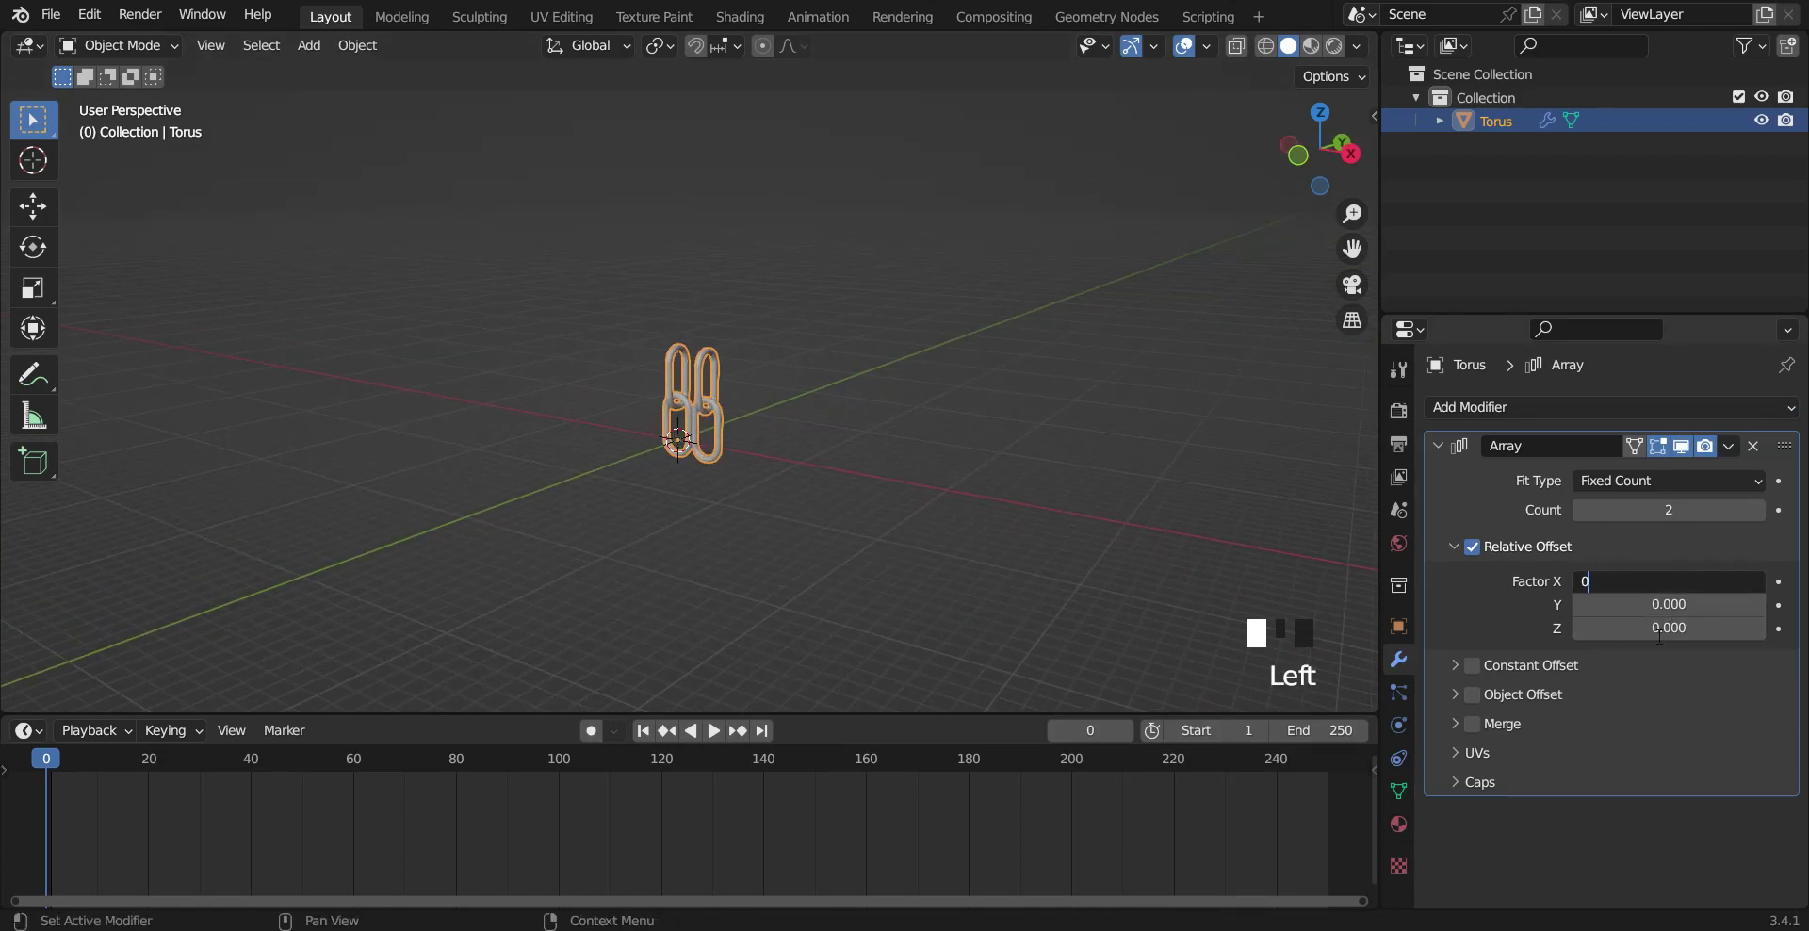
left_click(1657, 645)
left_click(1668, 628)
type("1")
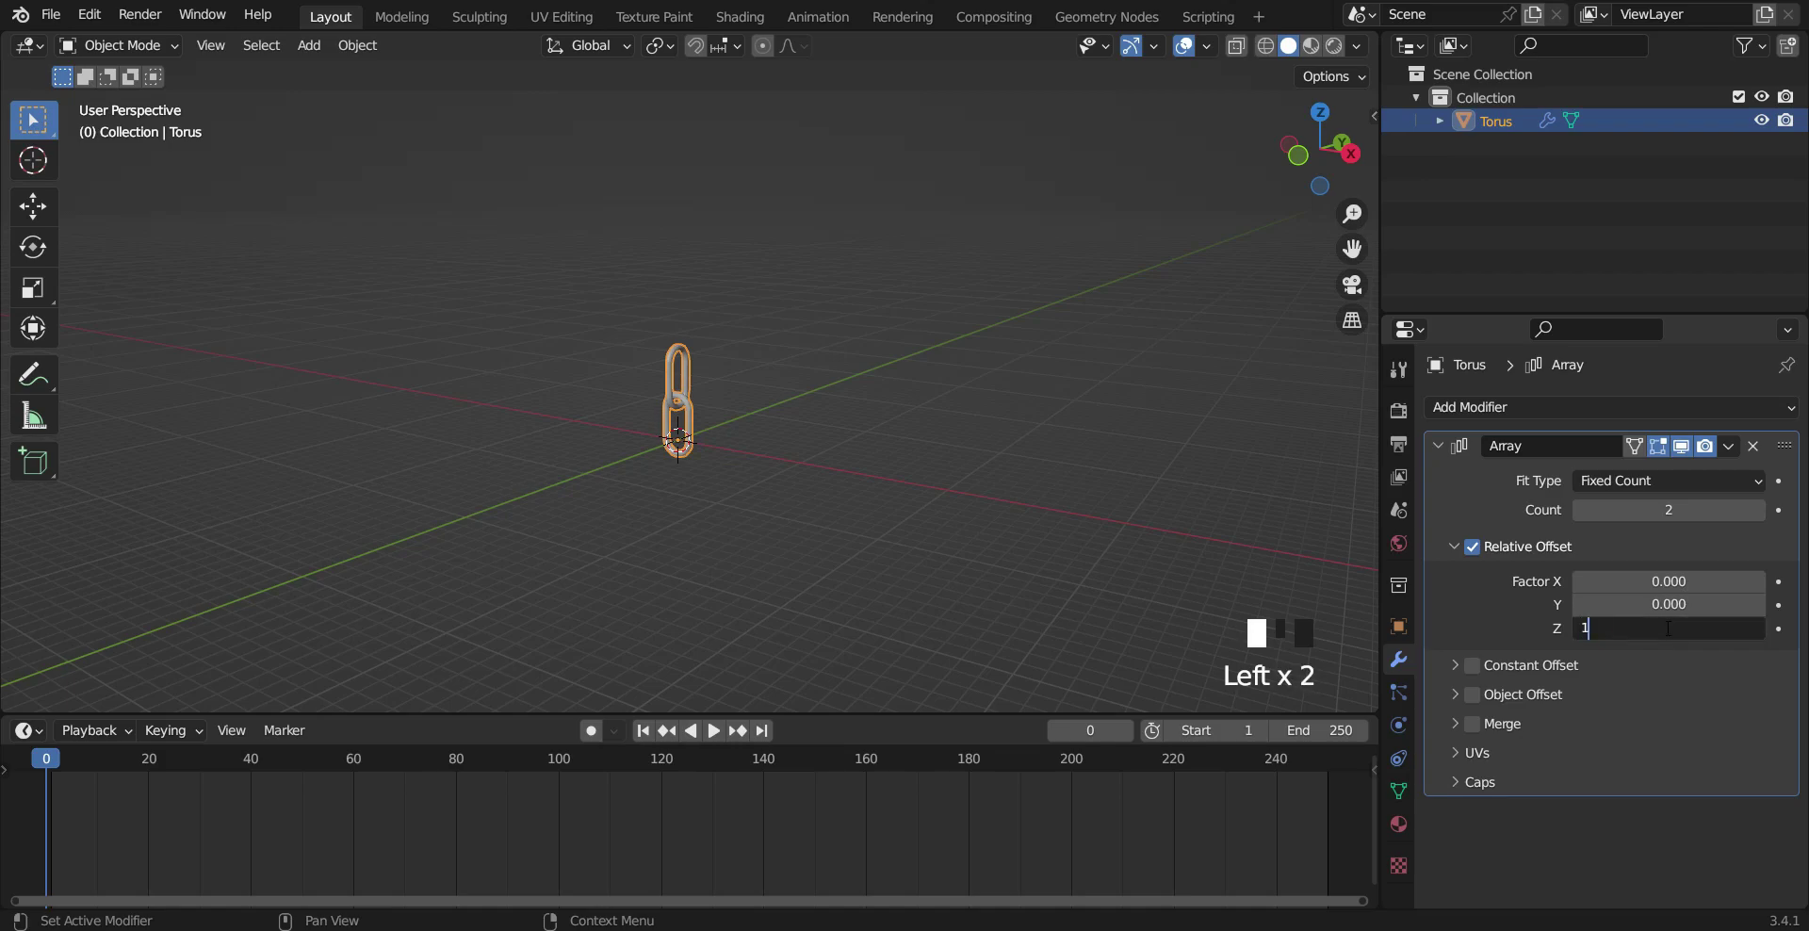
key("Return")
scroll(705, 399, "up", 3)
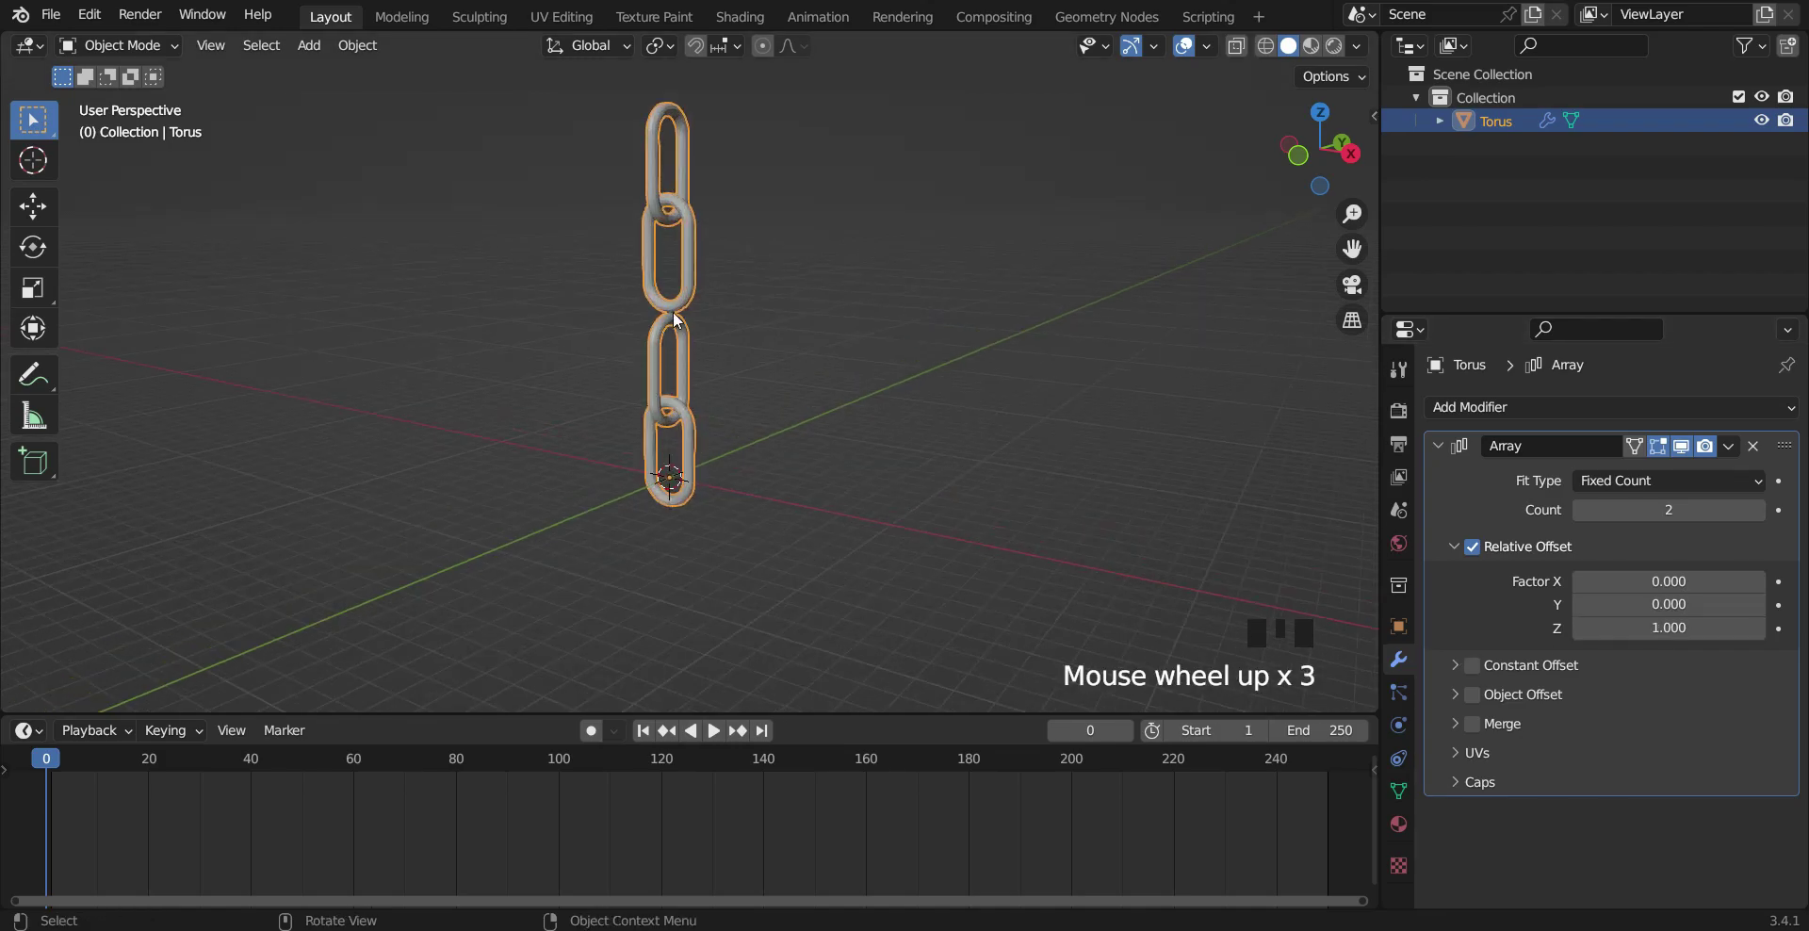
Step: Reduce the array's relative Z offset factor to 0.8 so the stacked pairs of links interlock
left_click(1618, 630)
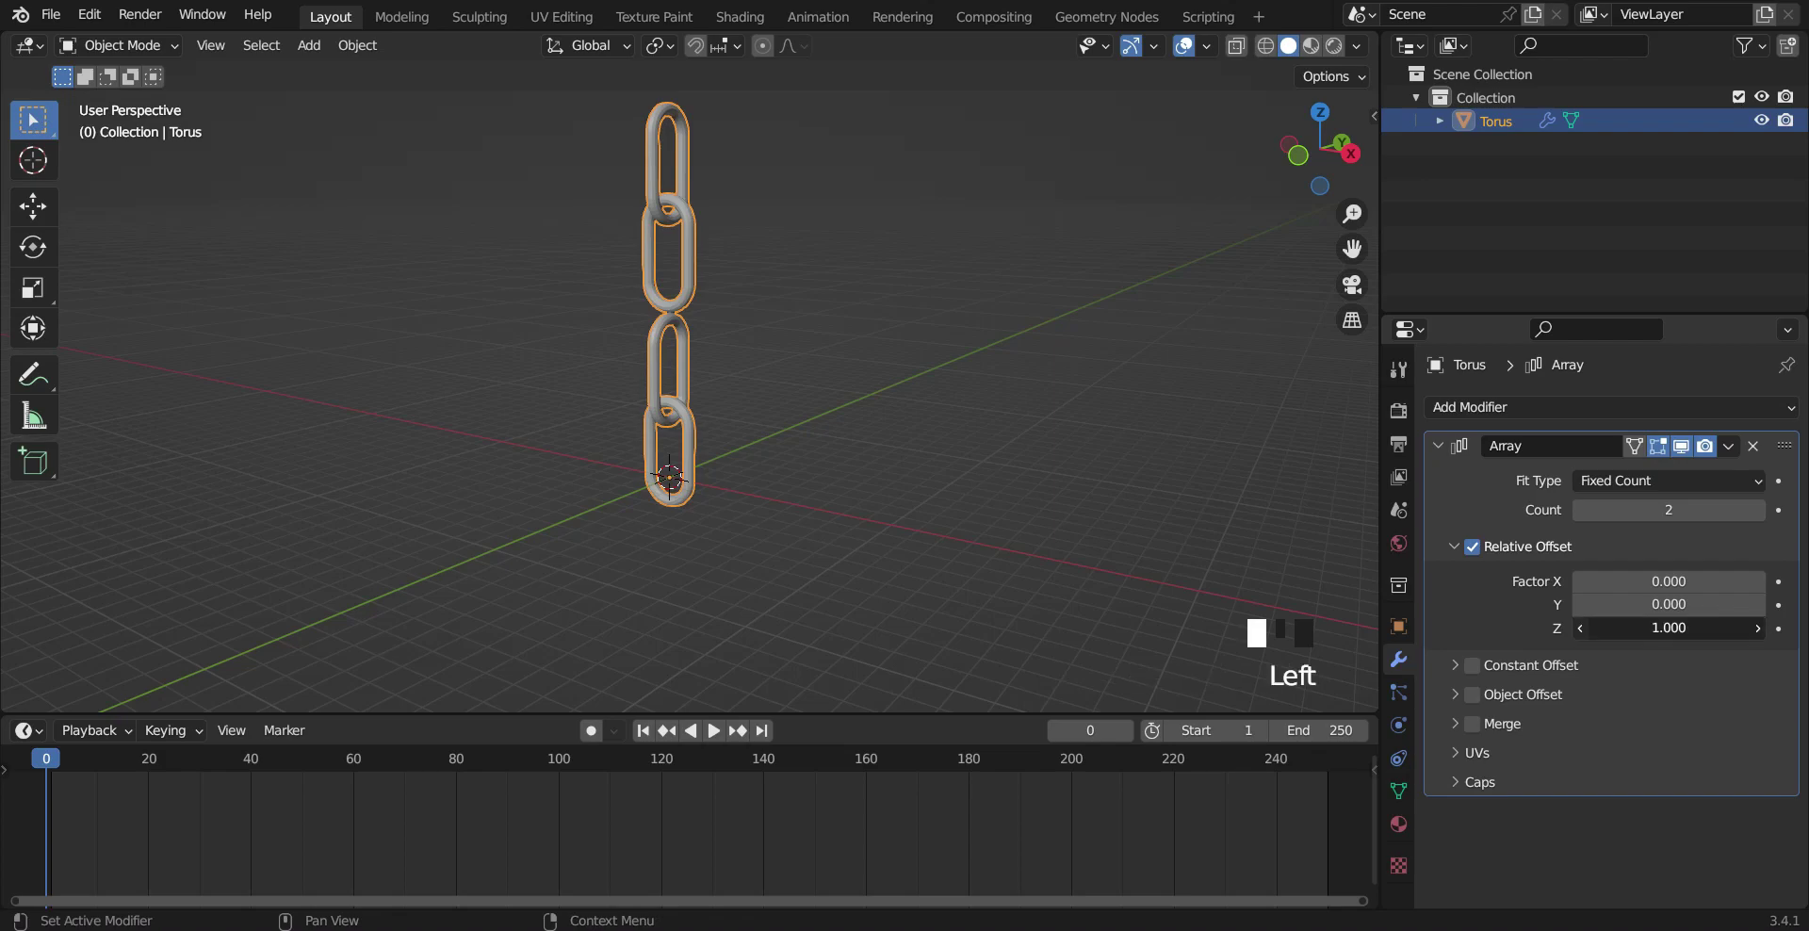
left_click(1582, 628)
scroll(1100, 569, "down", 2)
mouse_move(1094, 569)
middle_mouse_down()
mouse_move(949, 554)
mouse_move(1099, 581)
middle_mouse_up()
Step: Increase the array's count to 7 to lengthen the chain
left_click(1768, 517)
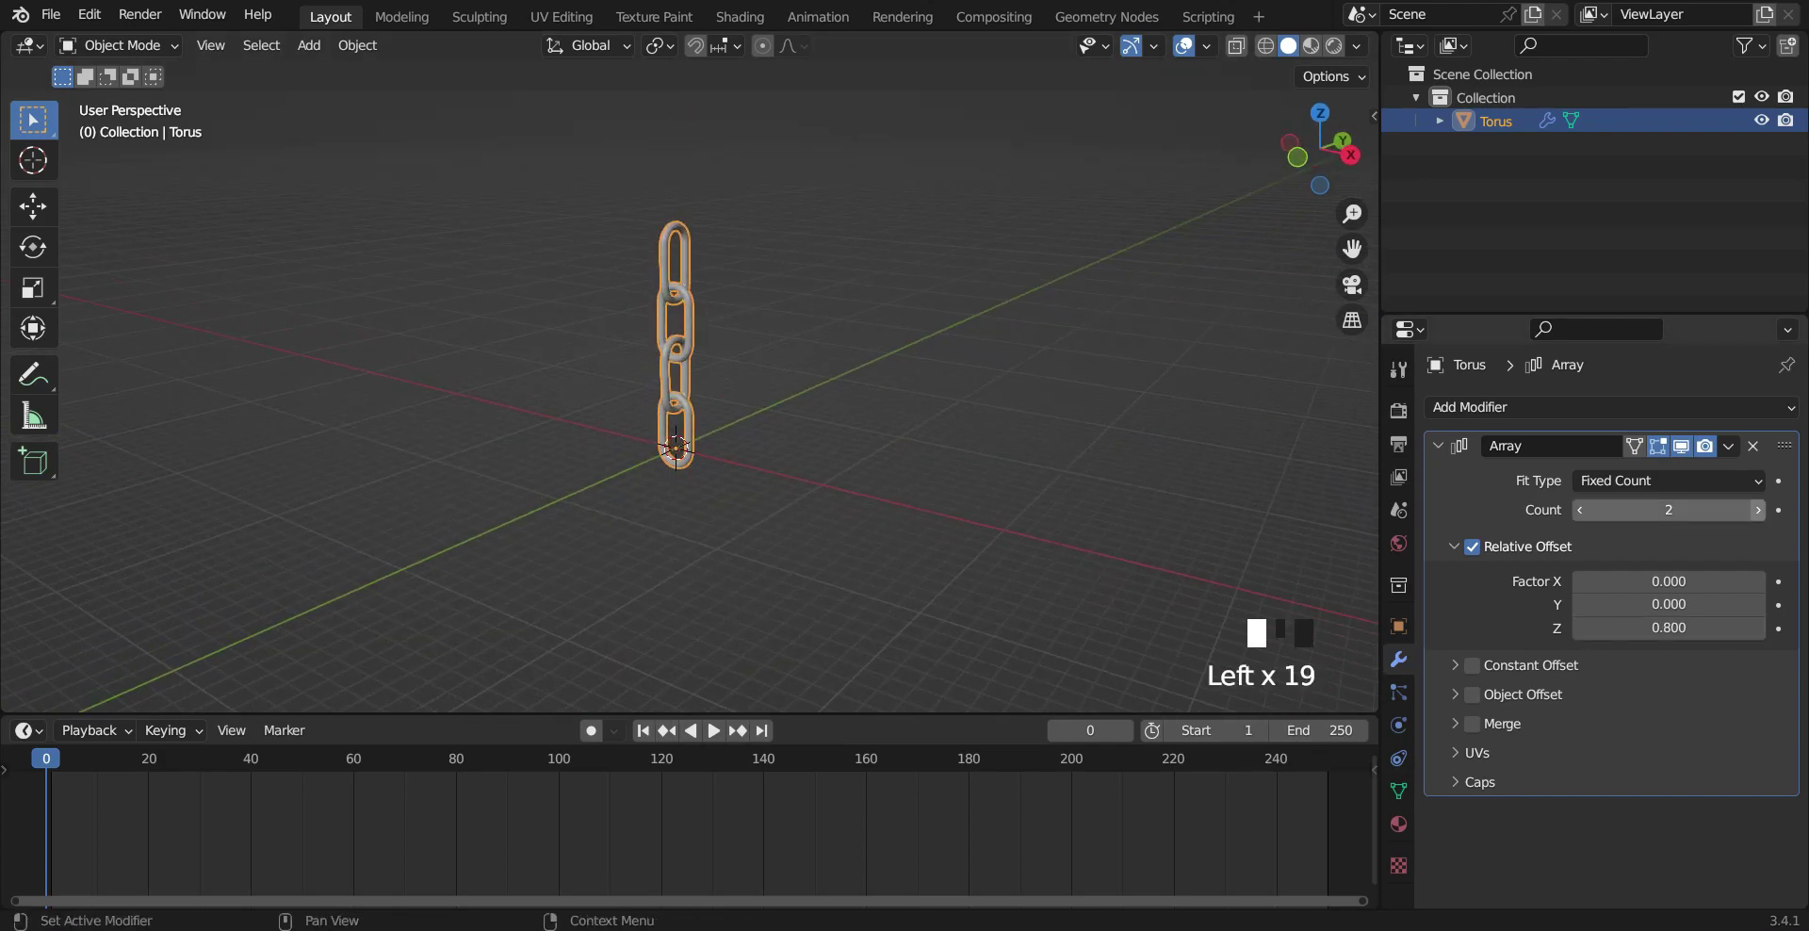
left_click(1758, 509)
left_click(1758, 510)
left_click(1758, 510)
left_click(1759, 510)
left_click(1758, 510)
left_click(1759, 510)
left_click(1758, 509)
scroll(1003, 488, "down", 2)
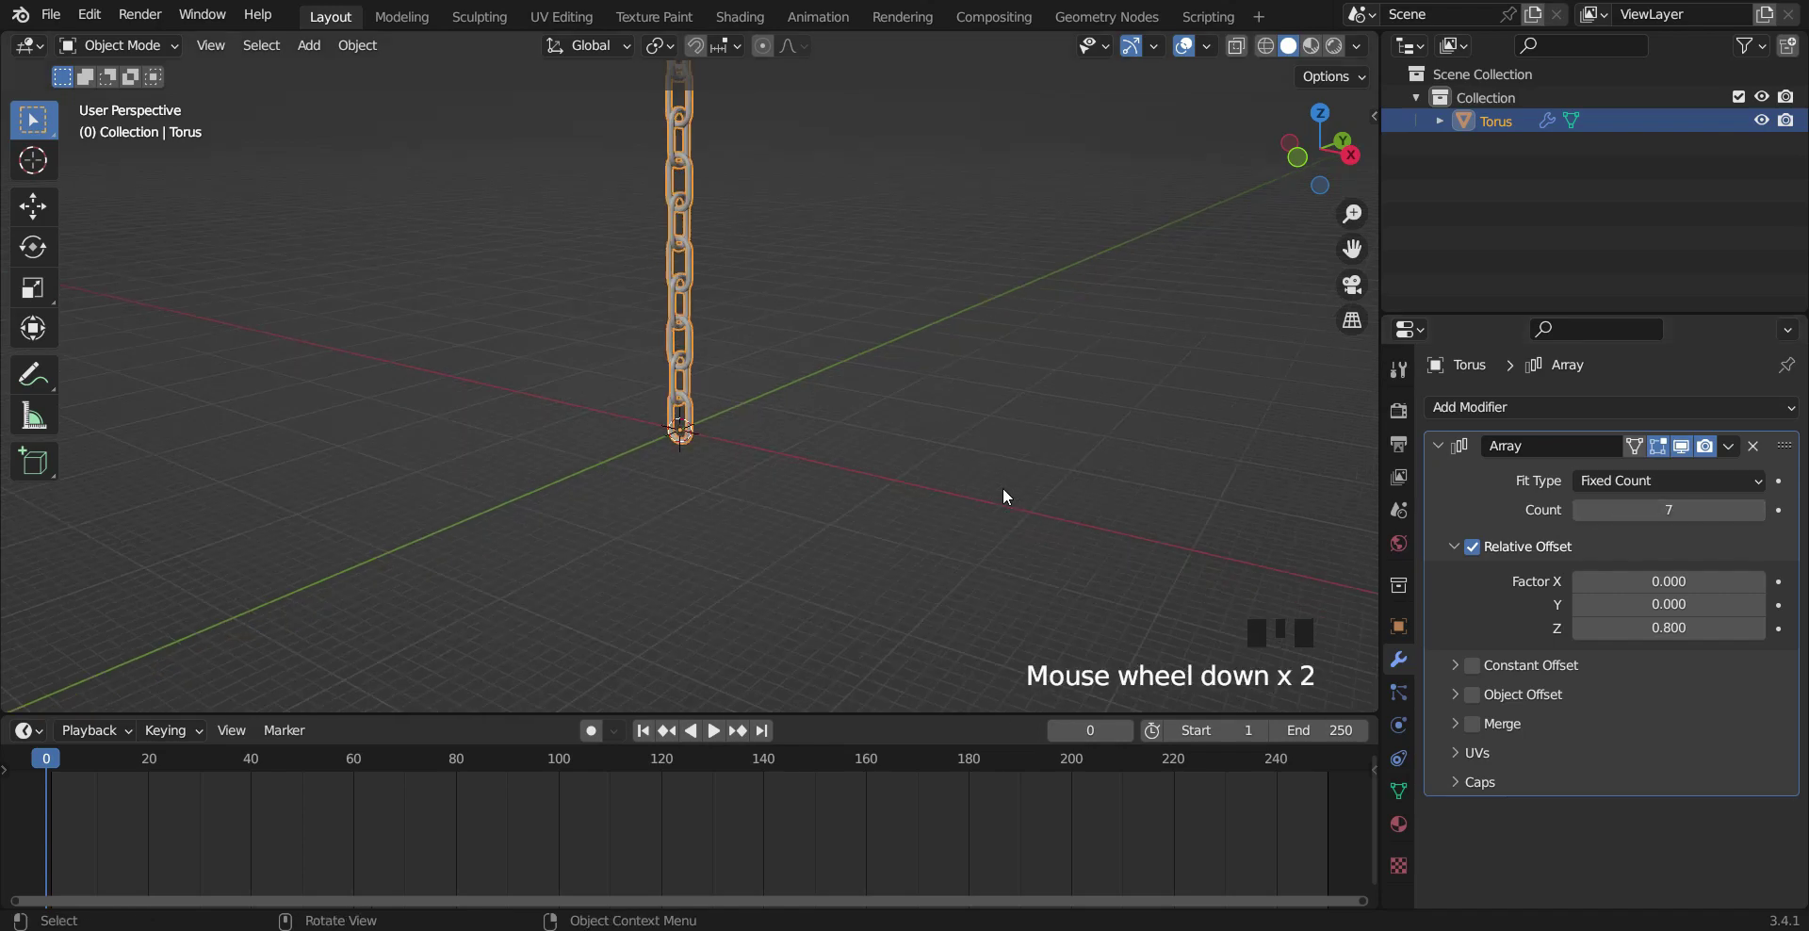
scroll(1003, 488, "down", 3)
middle_click_drag(1003, 488, 1094, 479)
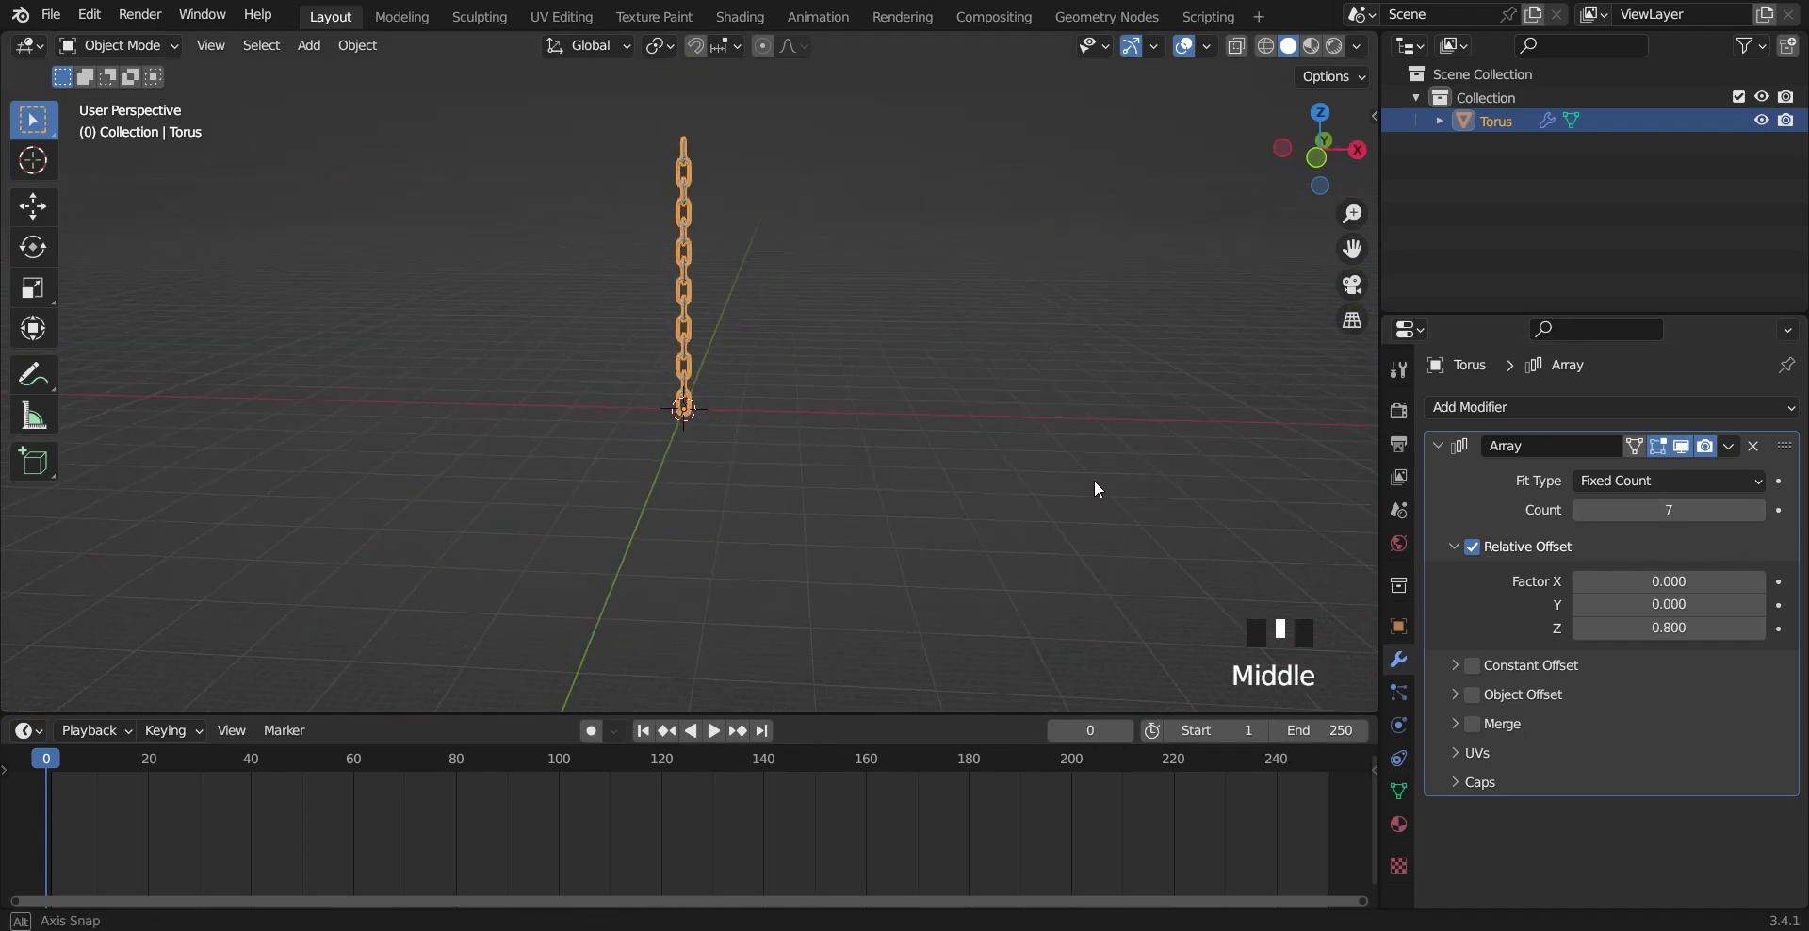
Step: Select the chain and apply its Array modifier
left_click(822, 452)
middle_click_drag(917, 413, 896, 409)
left_click(686, 367)
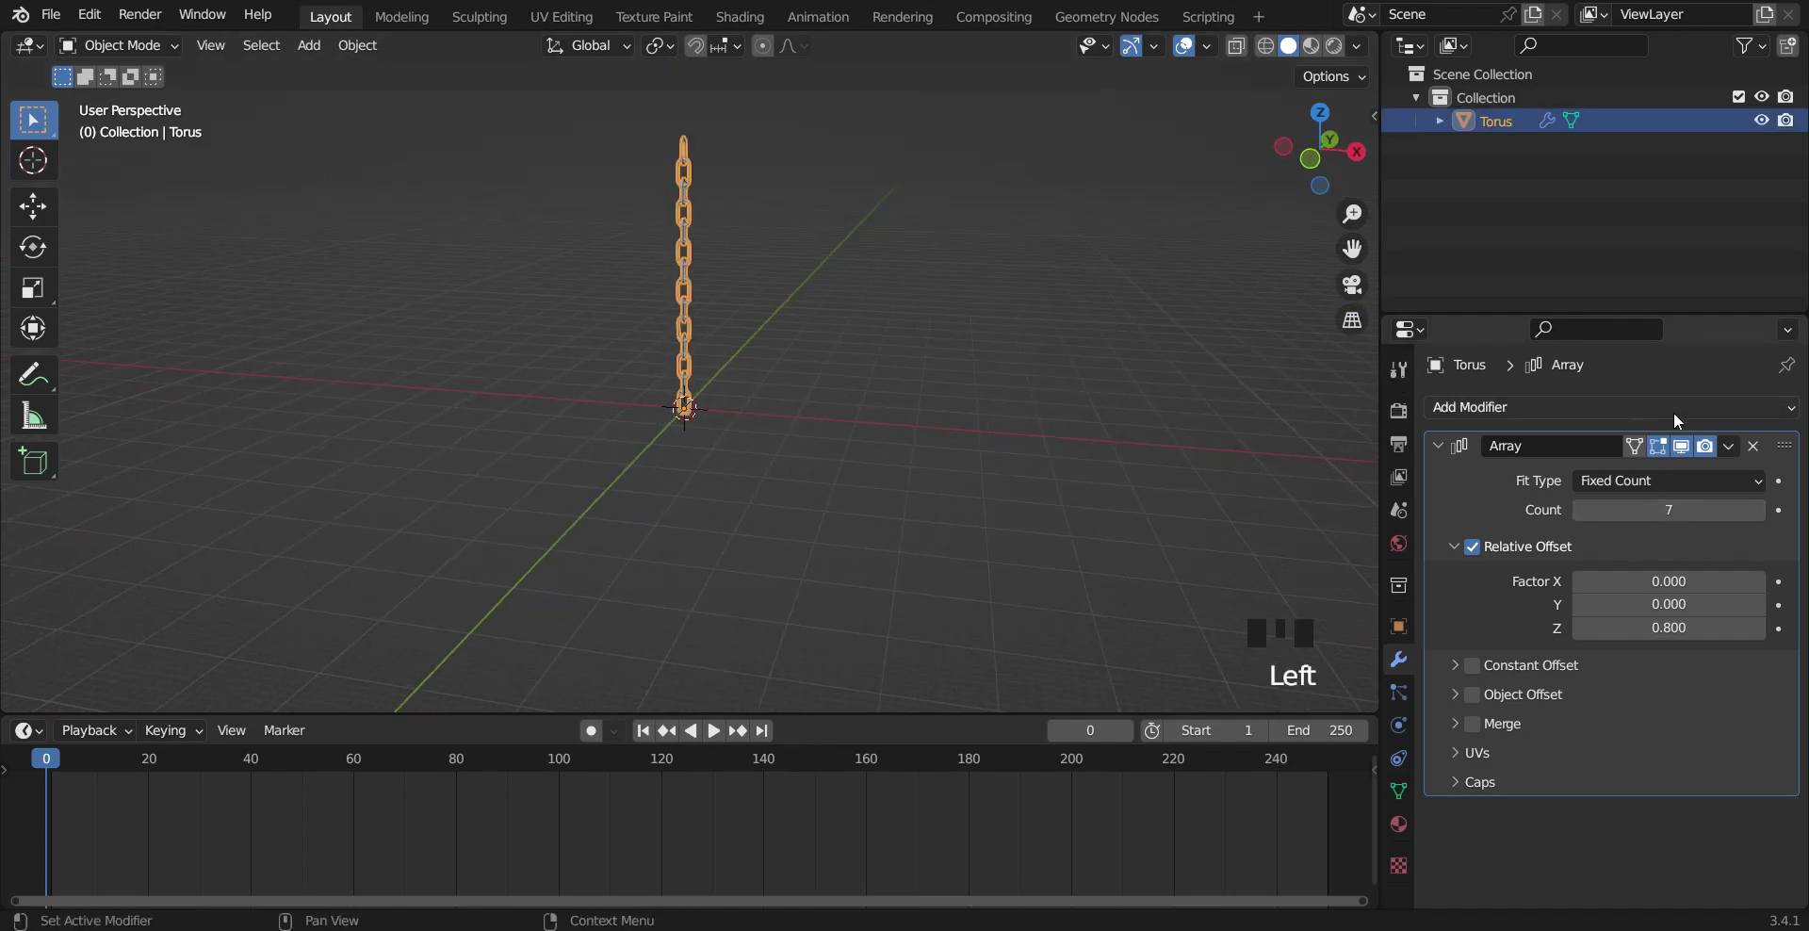
left_click(1728, 446)
left_click(1682, 471)
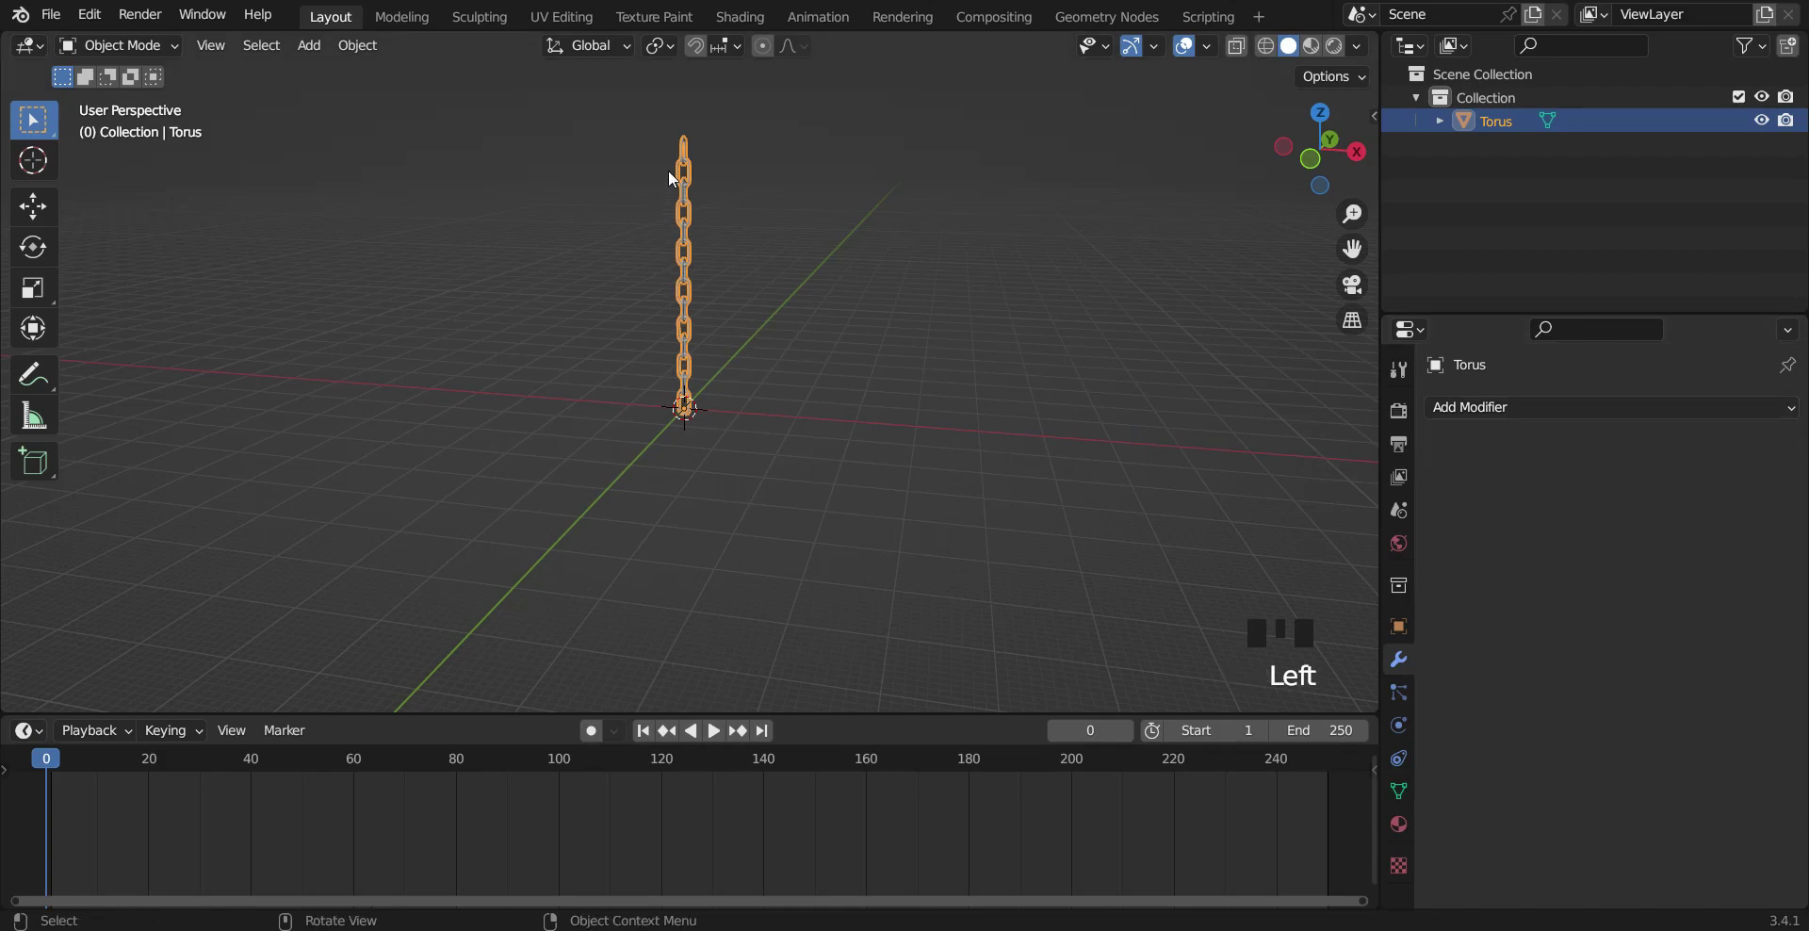
Step: Select the chain's entire mesh in Edit Mode, separate it by loose parts, and return to Object Mode
left_click(694, 360)
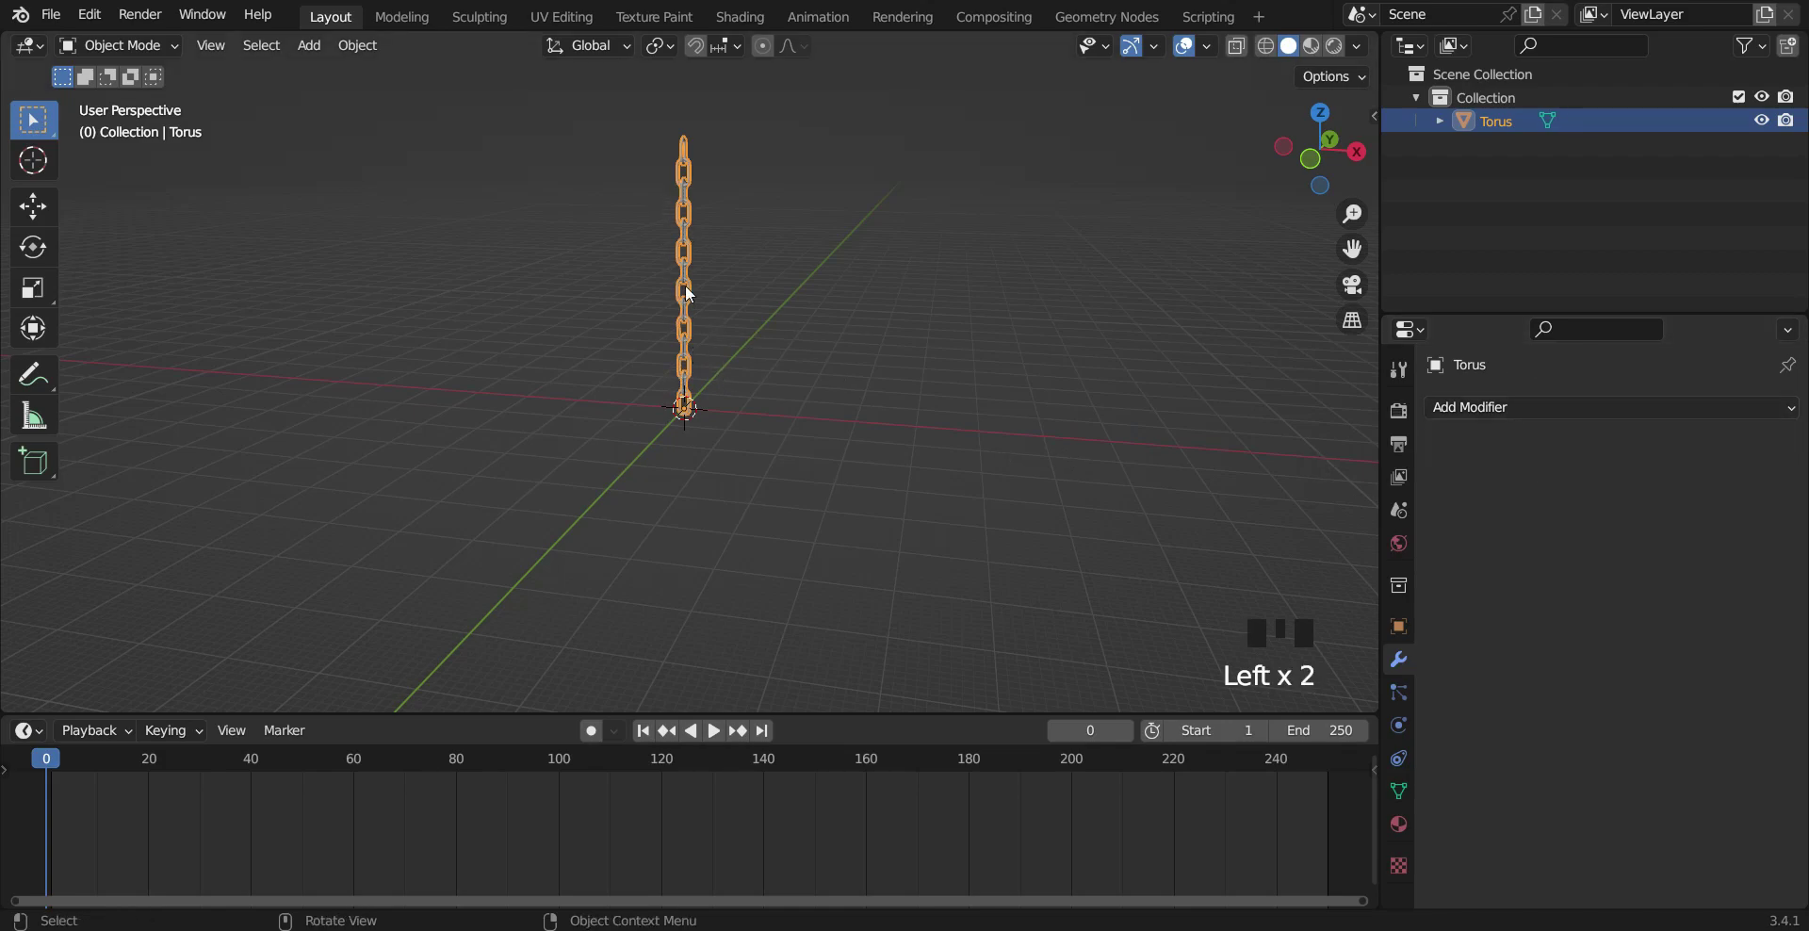
left_click(685, 236)
left_click(685, 230)
key("Tab")
key("a")
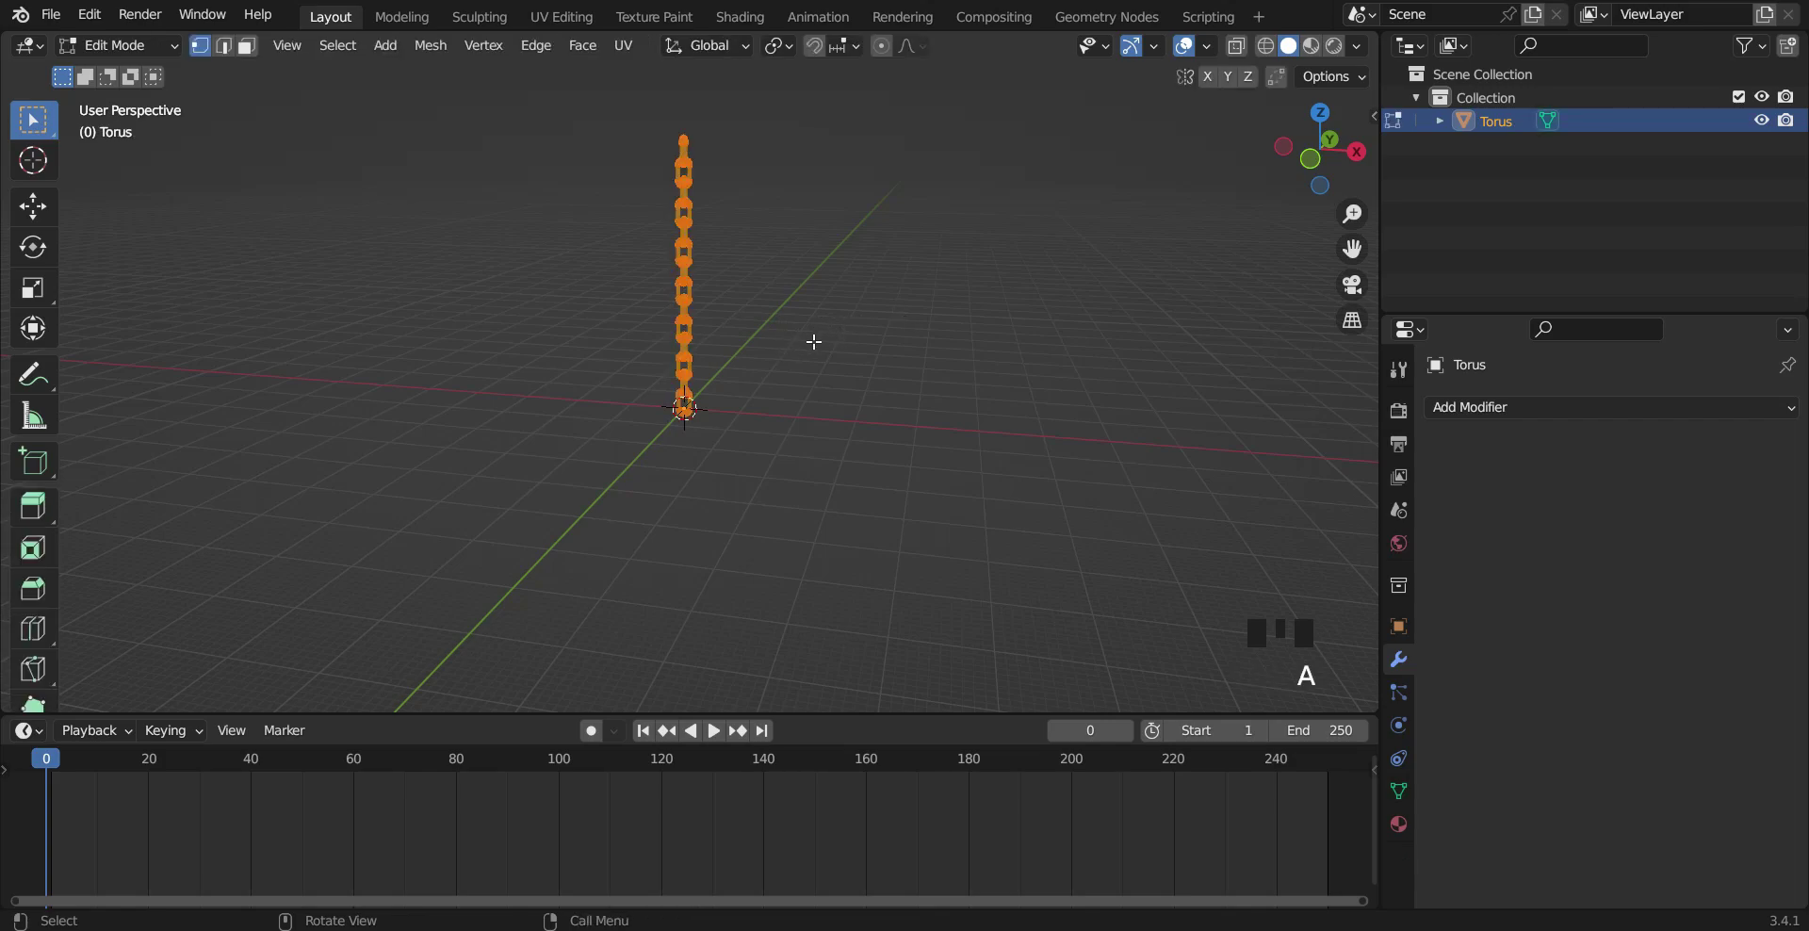
key("p")
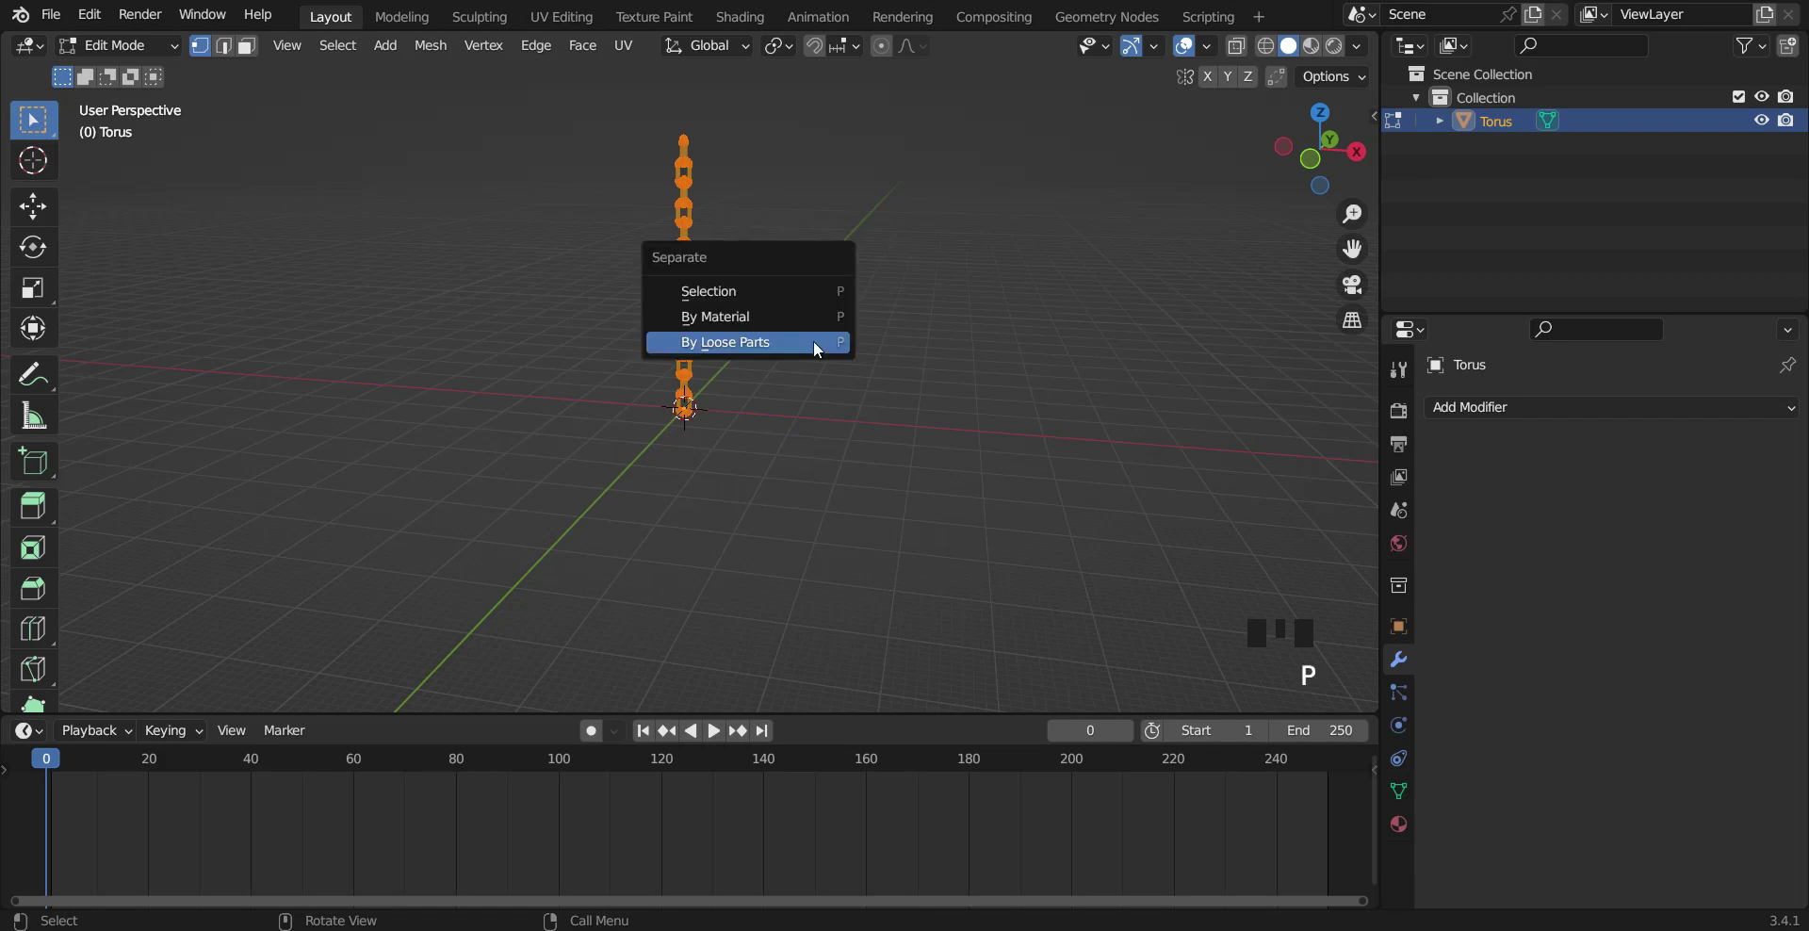
left_click(814, 342)
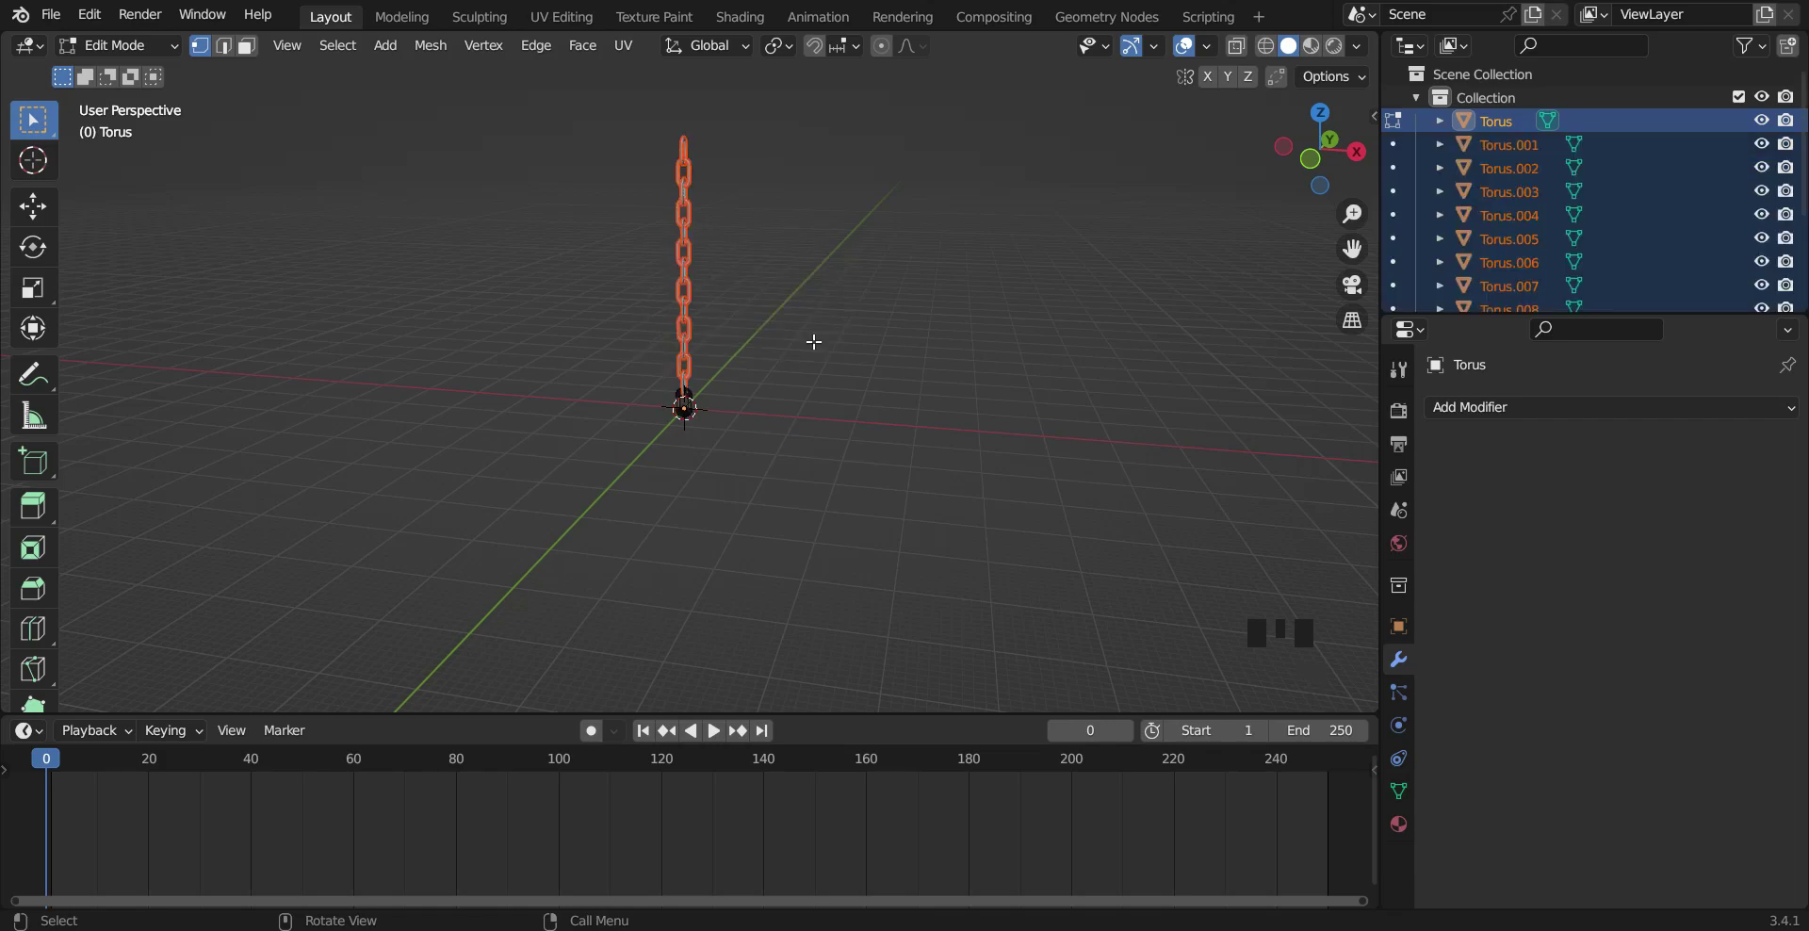
key("Tab")
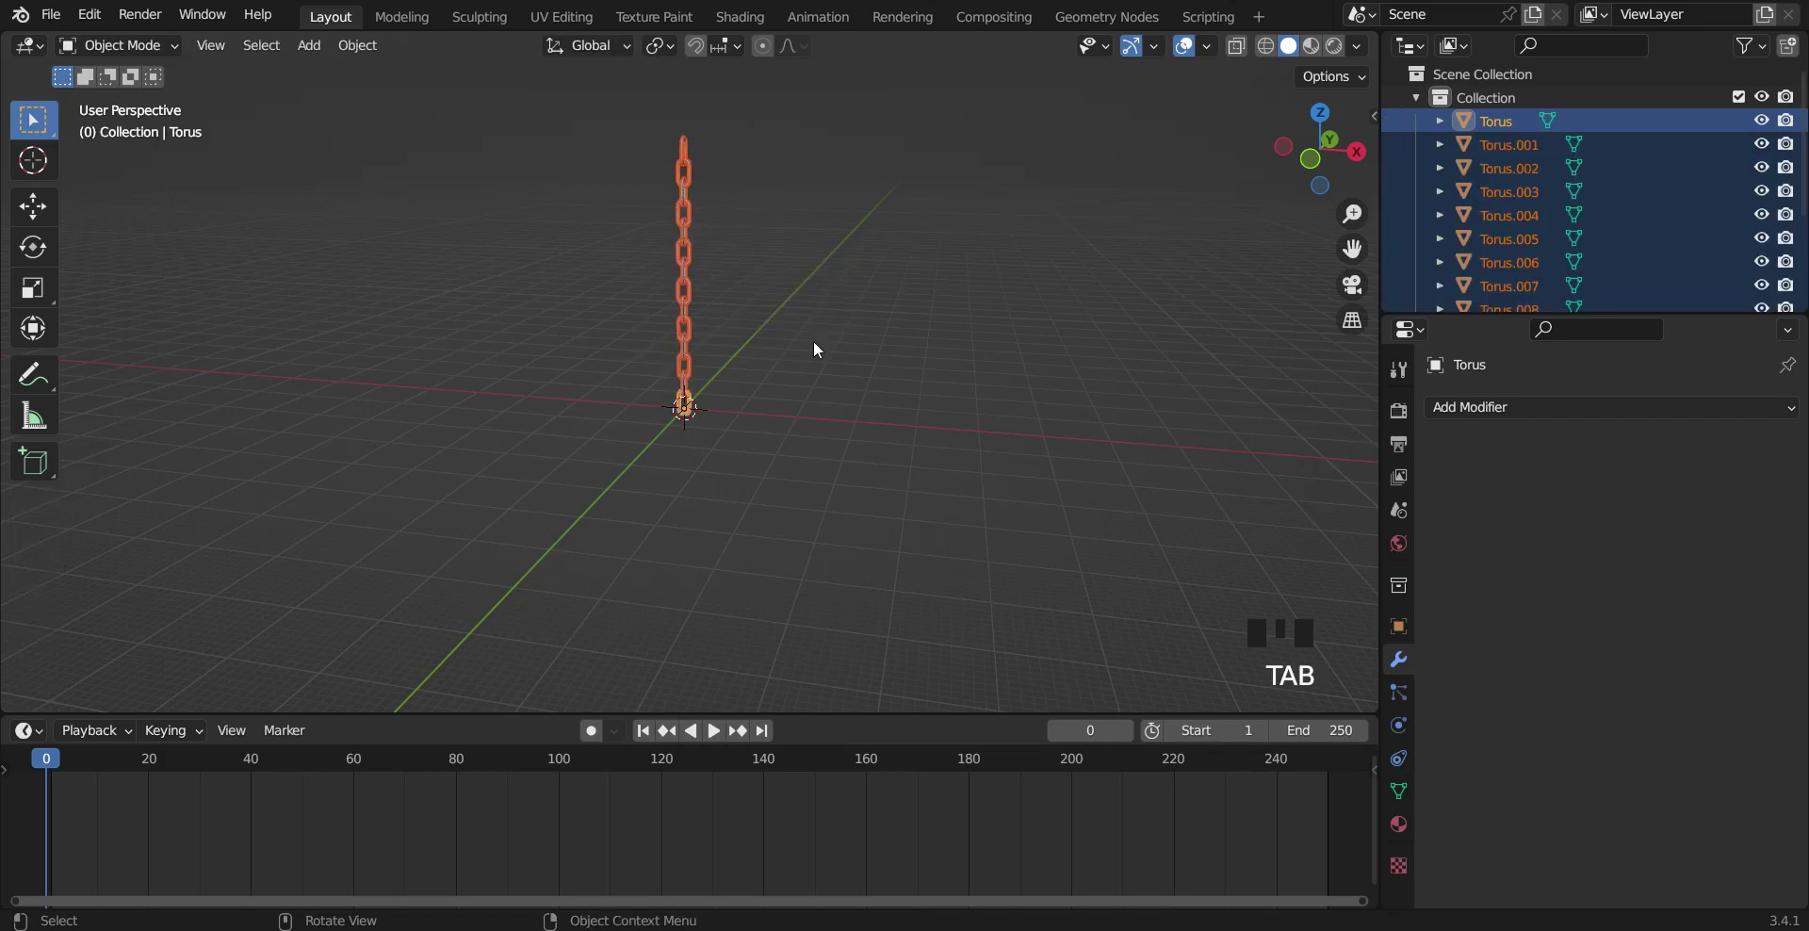
Step: Select several links along the chain one at a time to check that each is a separate object
left_click(676, 302)
left_click(683, 294)
left_click(685, 291)
left_click(686, 253)
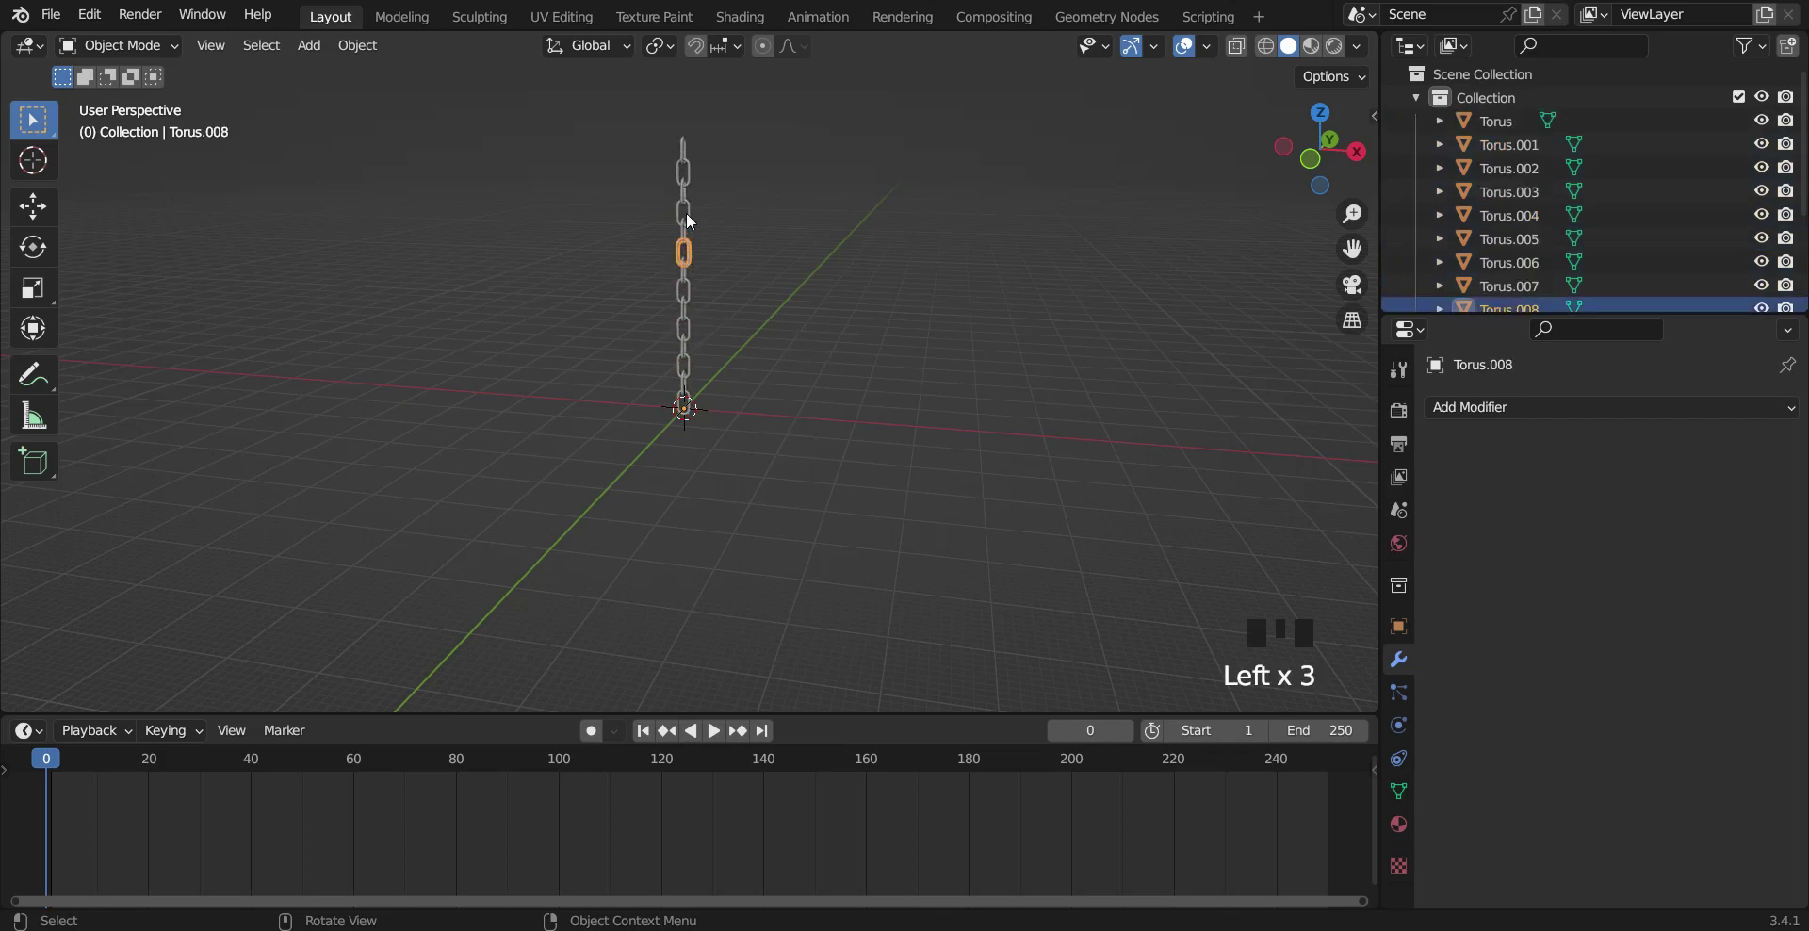
left_click(685, 212)
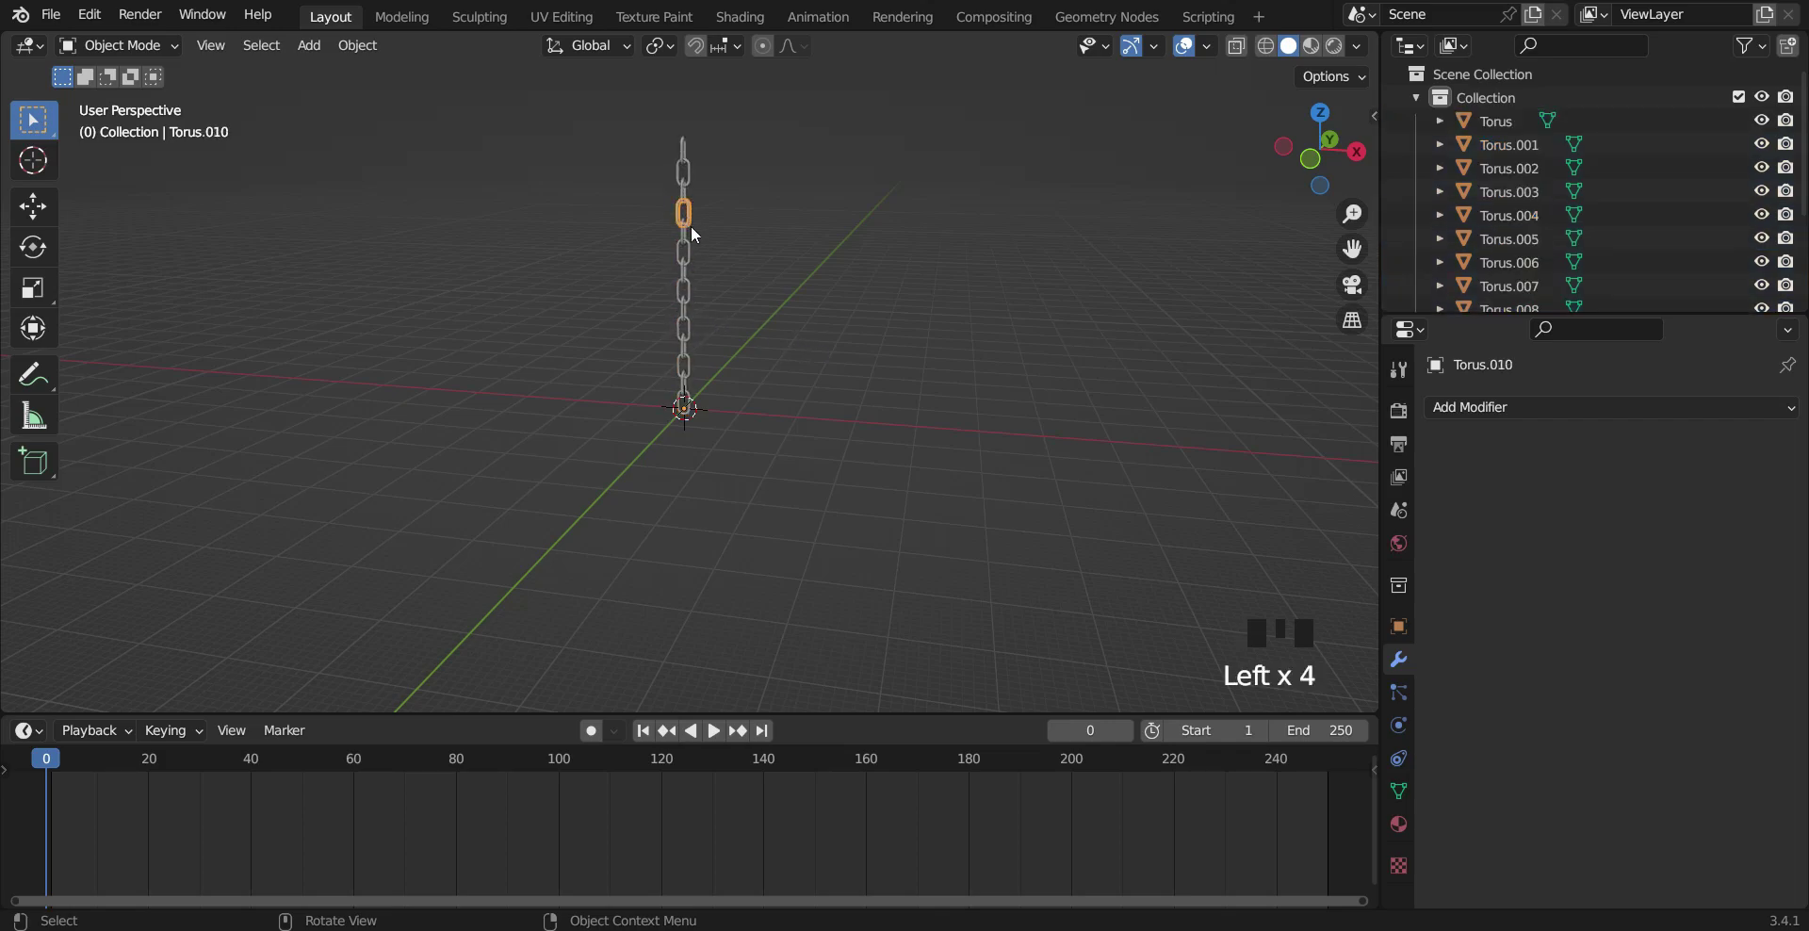
Step: Add active rigid body physics to the lowest link of the chain
left_click(690, 411)
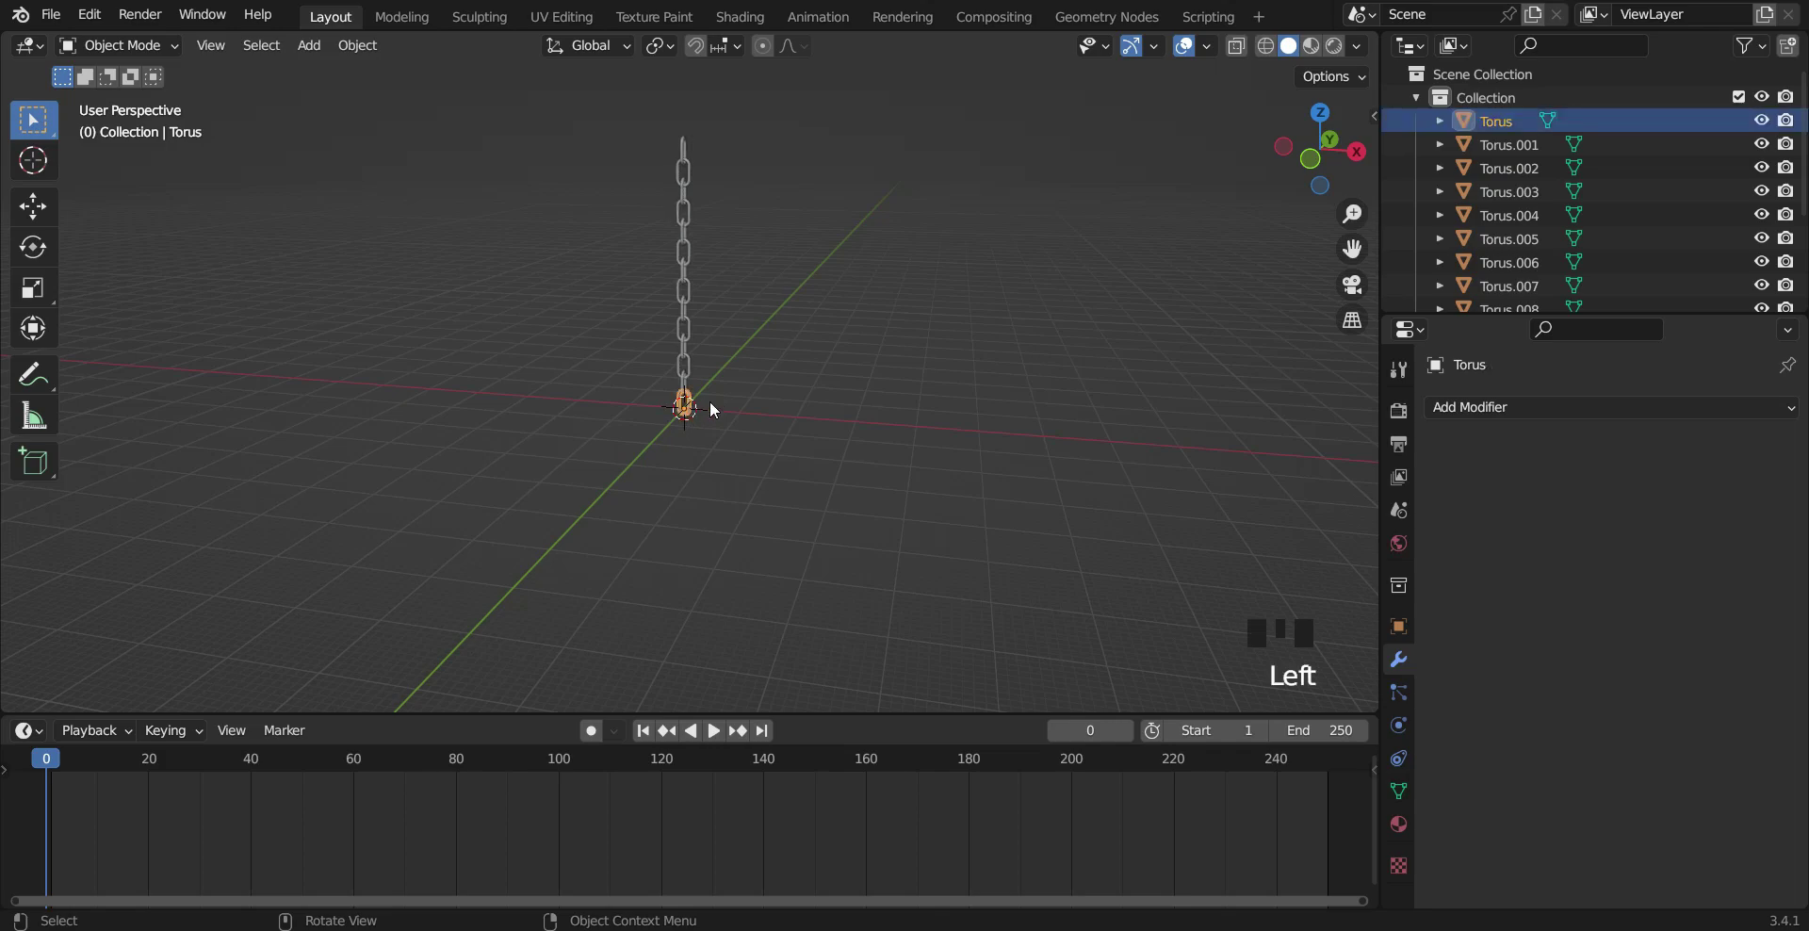
left_click(1398, 725)
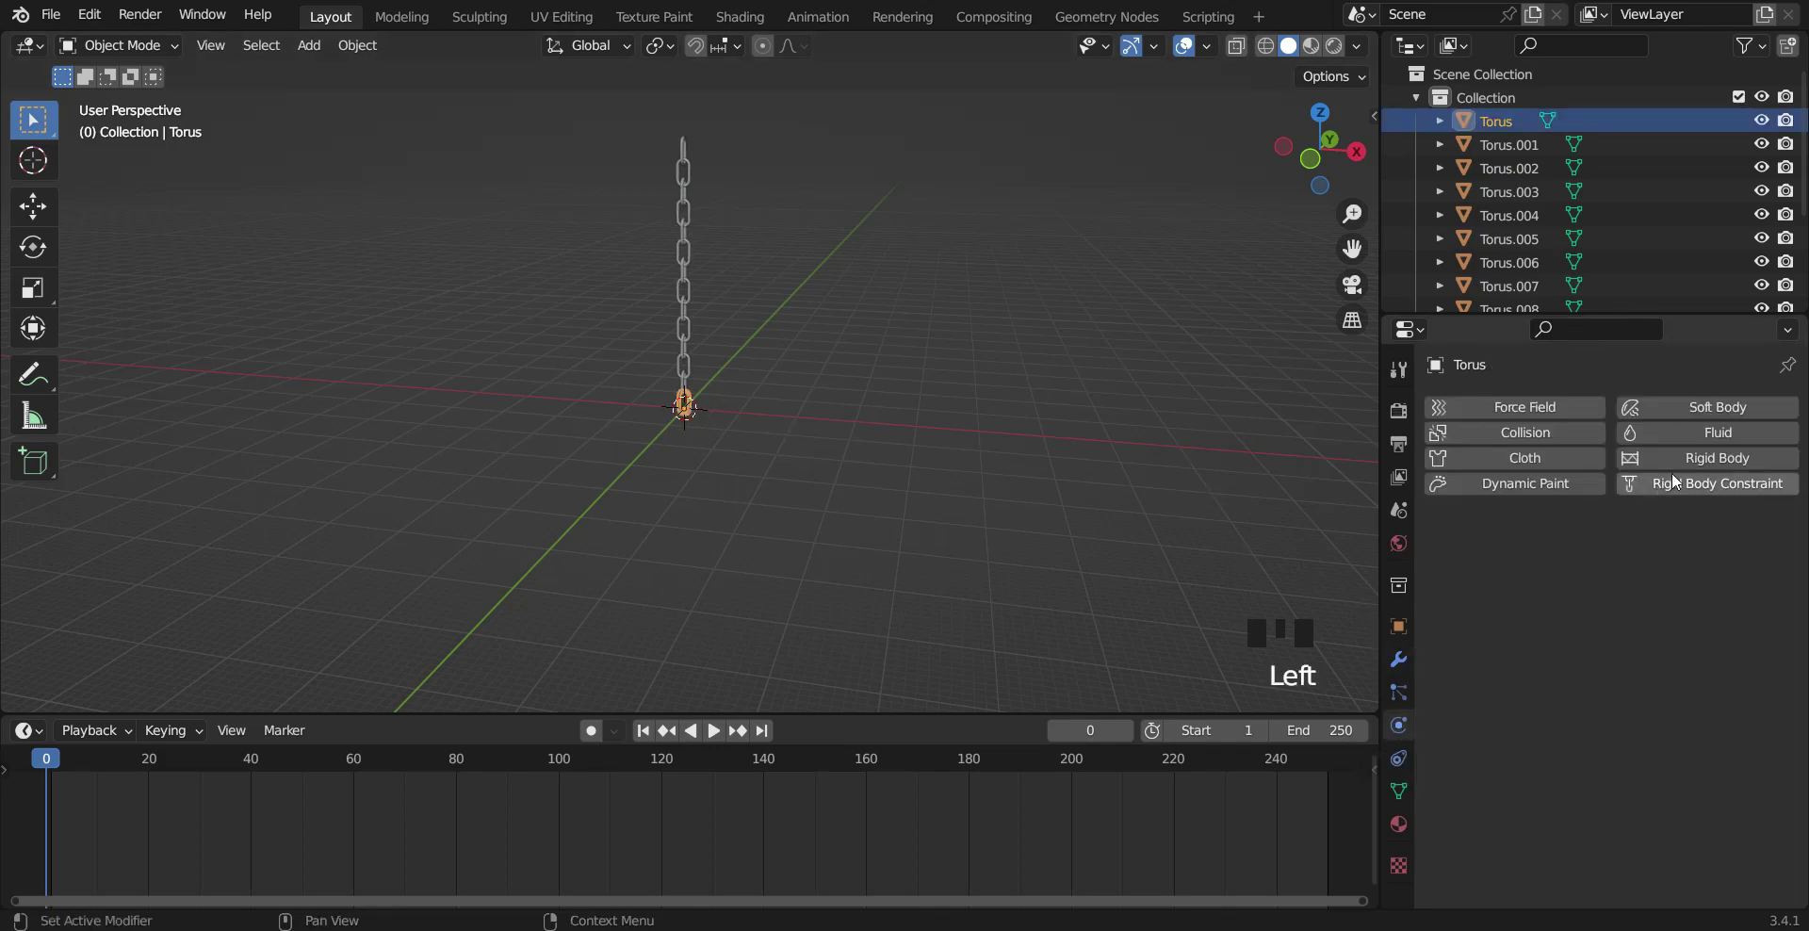
left_click(1703, 457)
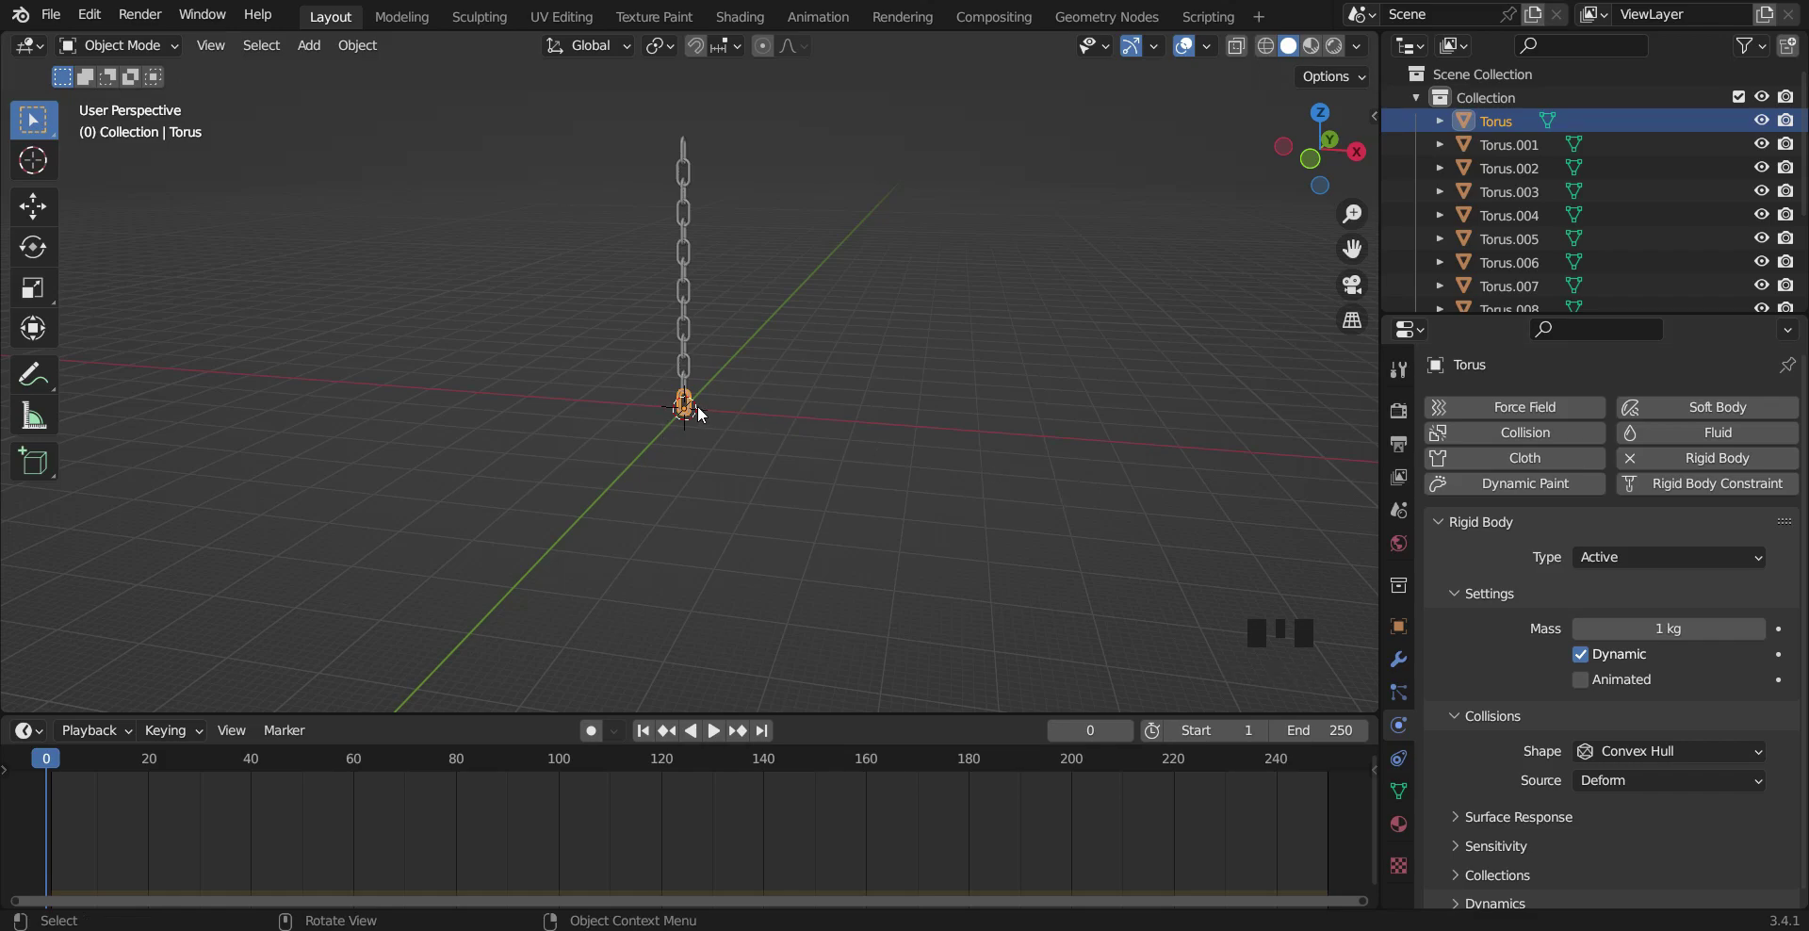
Step: Select all chain links with the lowest link active and copy its rigid body settings to the others
left_click_drag(606, 106, 746, 426, "shift")
left_click(363, 45)
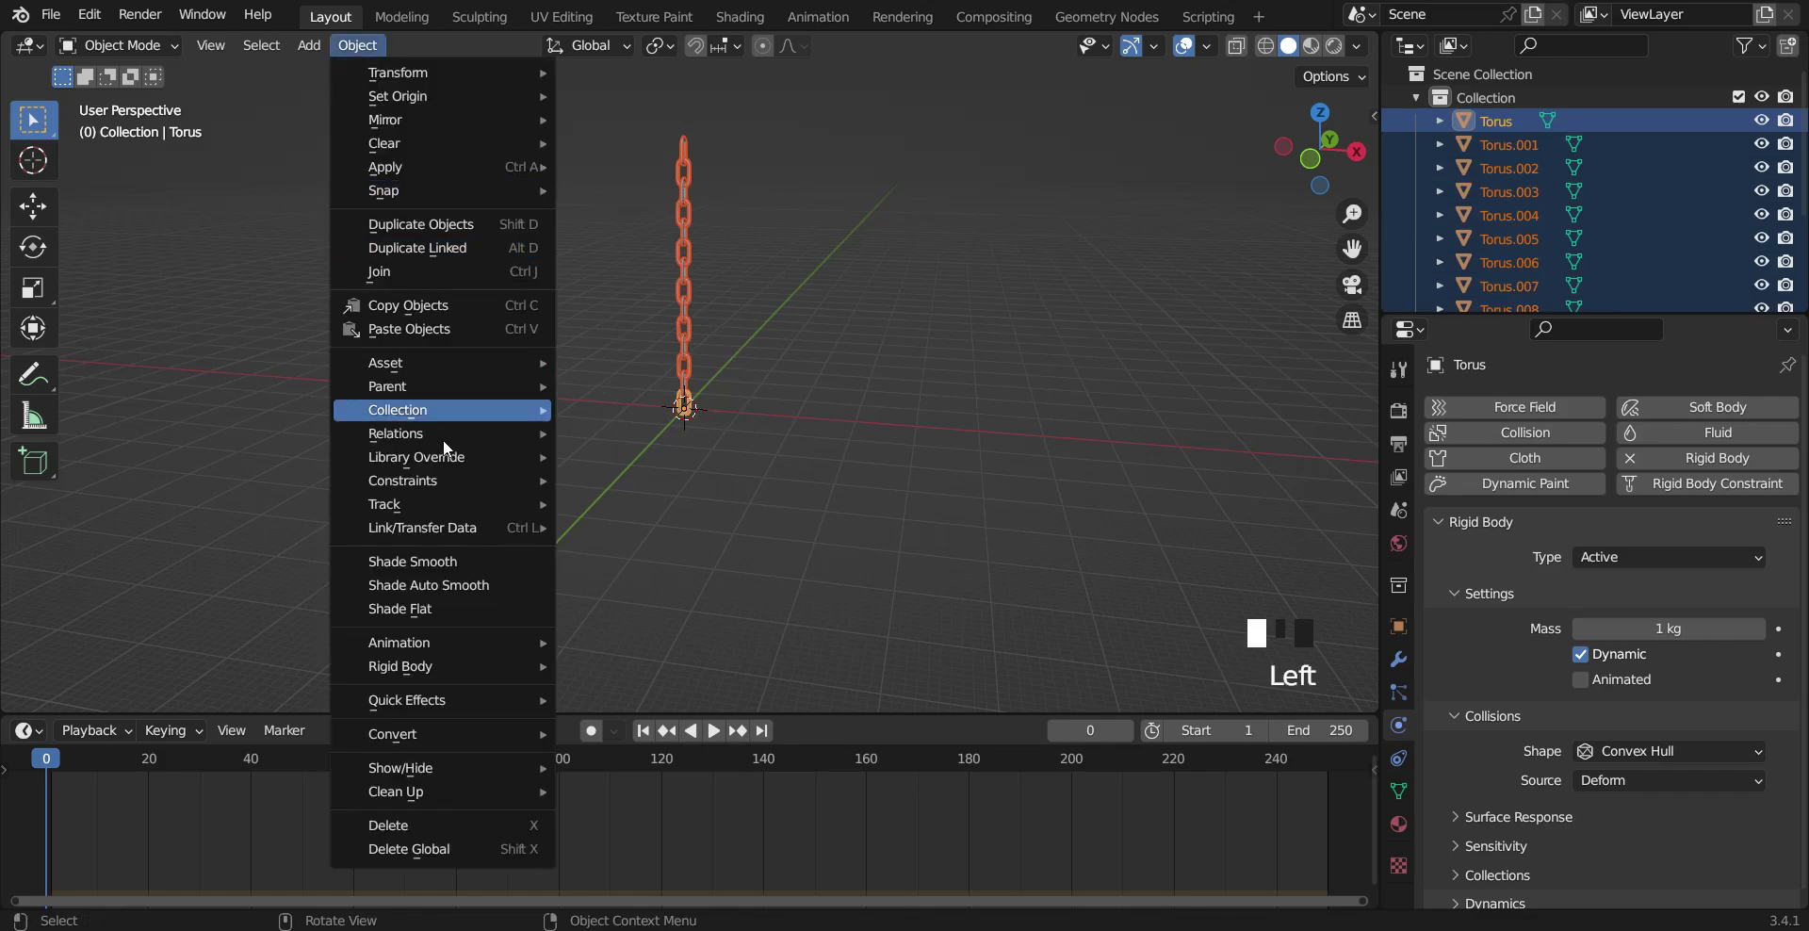
mouse_move(467, 678)
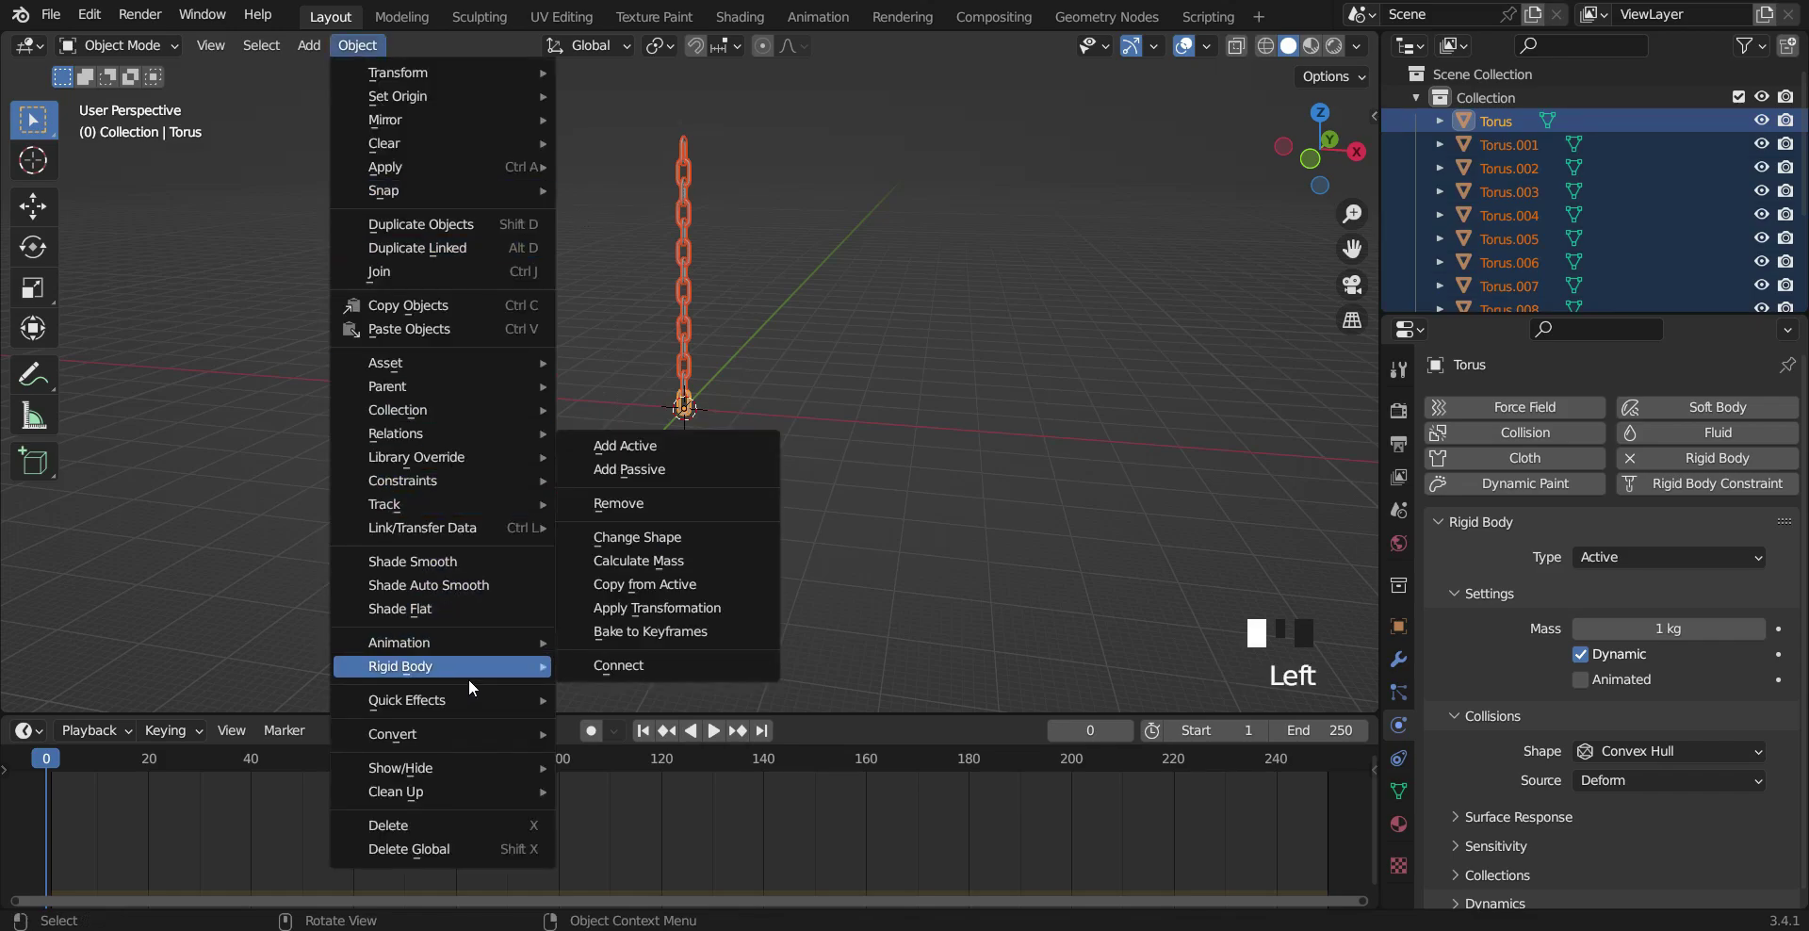
left_click(649, 584)
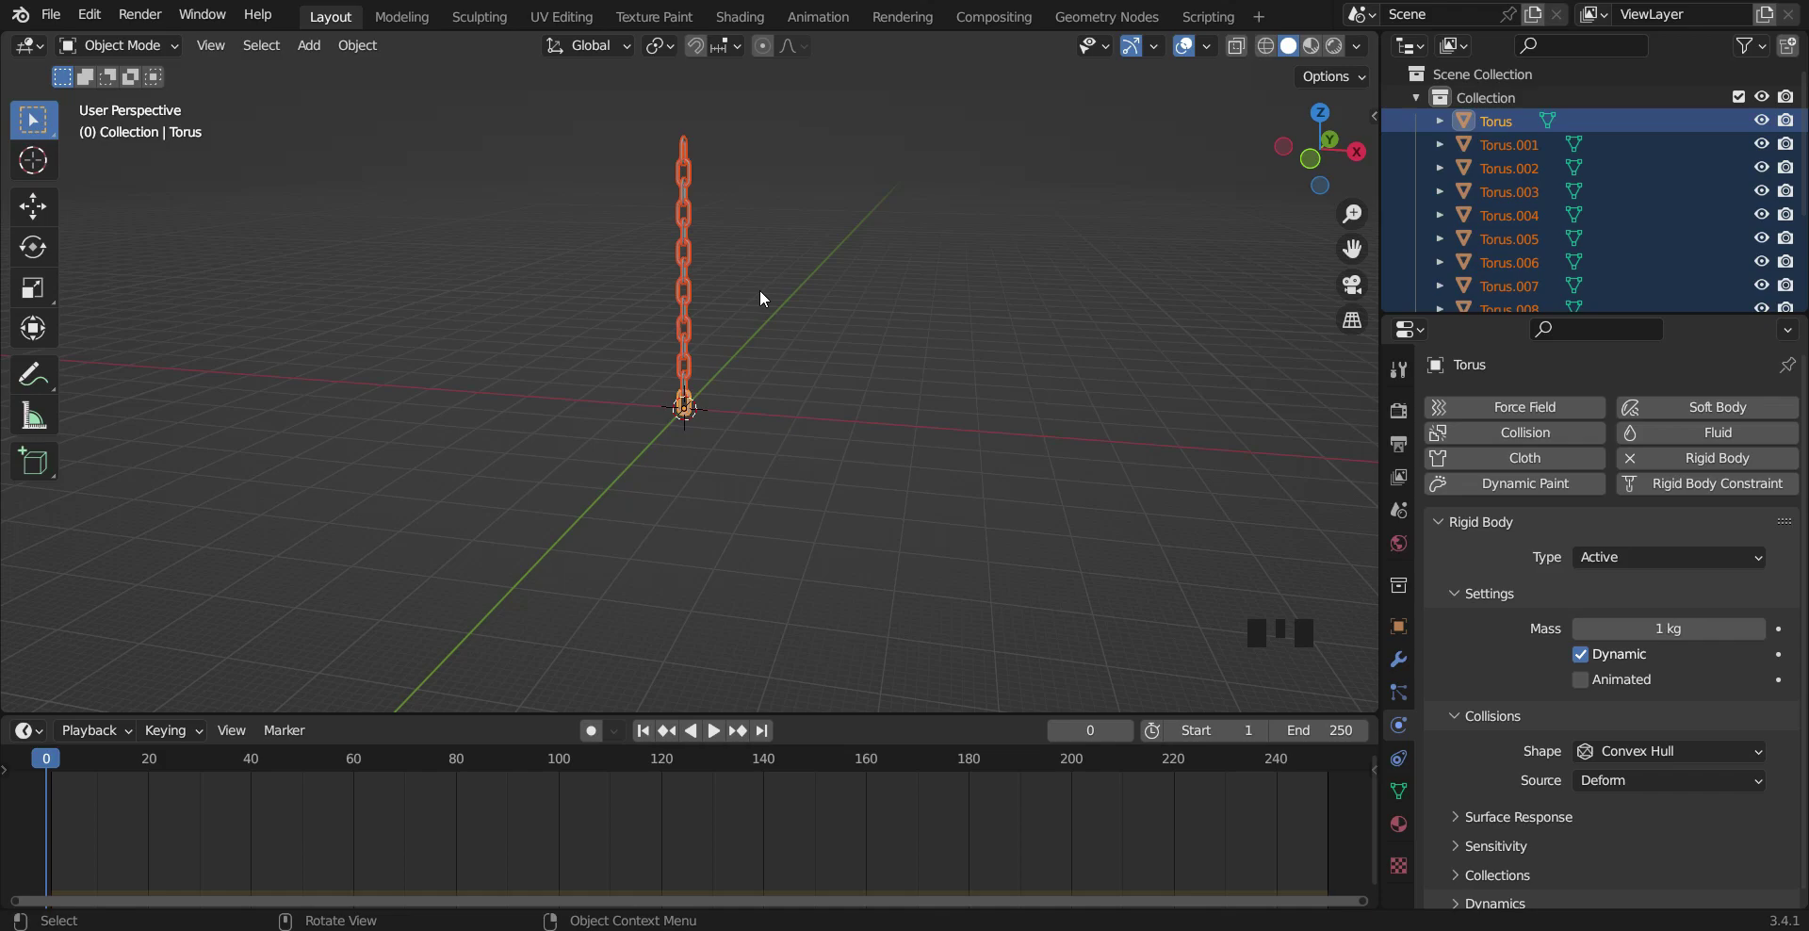
Step: Check the rigid body settings of several links, play the simulation, and return to frame 0
left_click(685, 363)
left_click(686, 334)
left_click(684, 309)
left_click(684, 290)
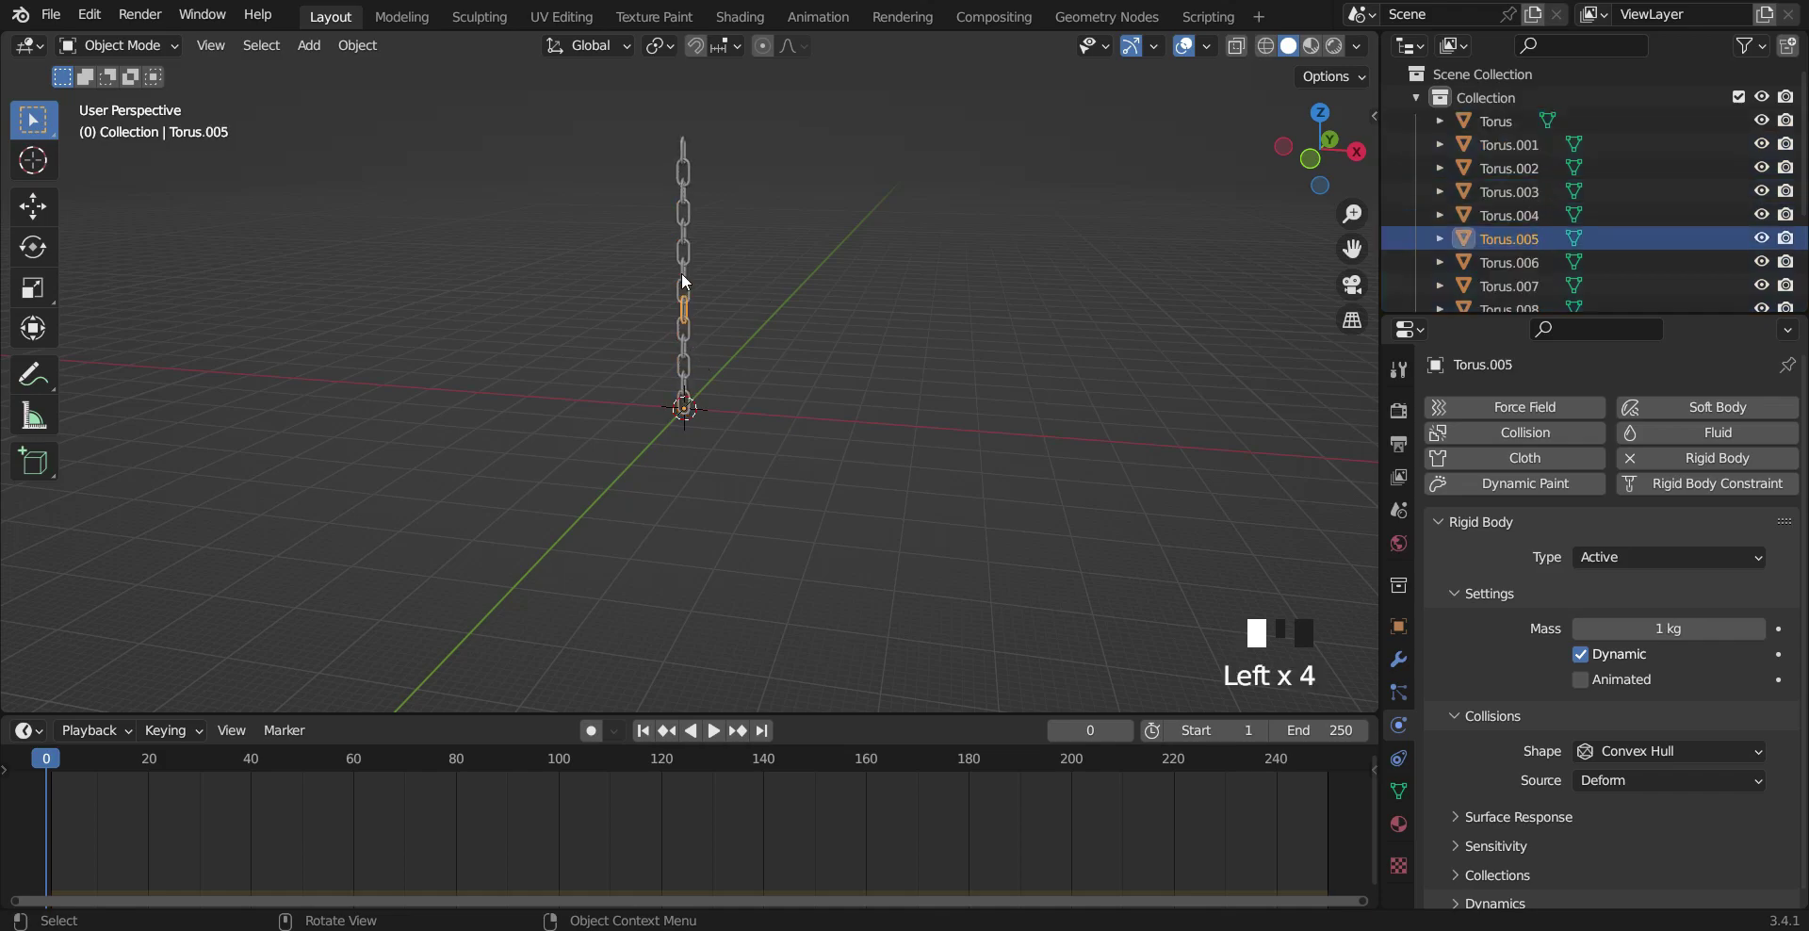
left_click(684, 270)
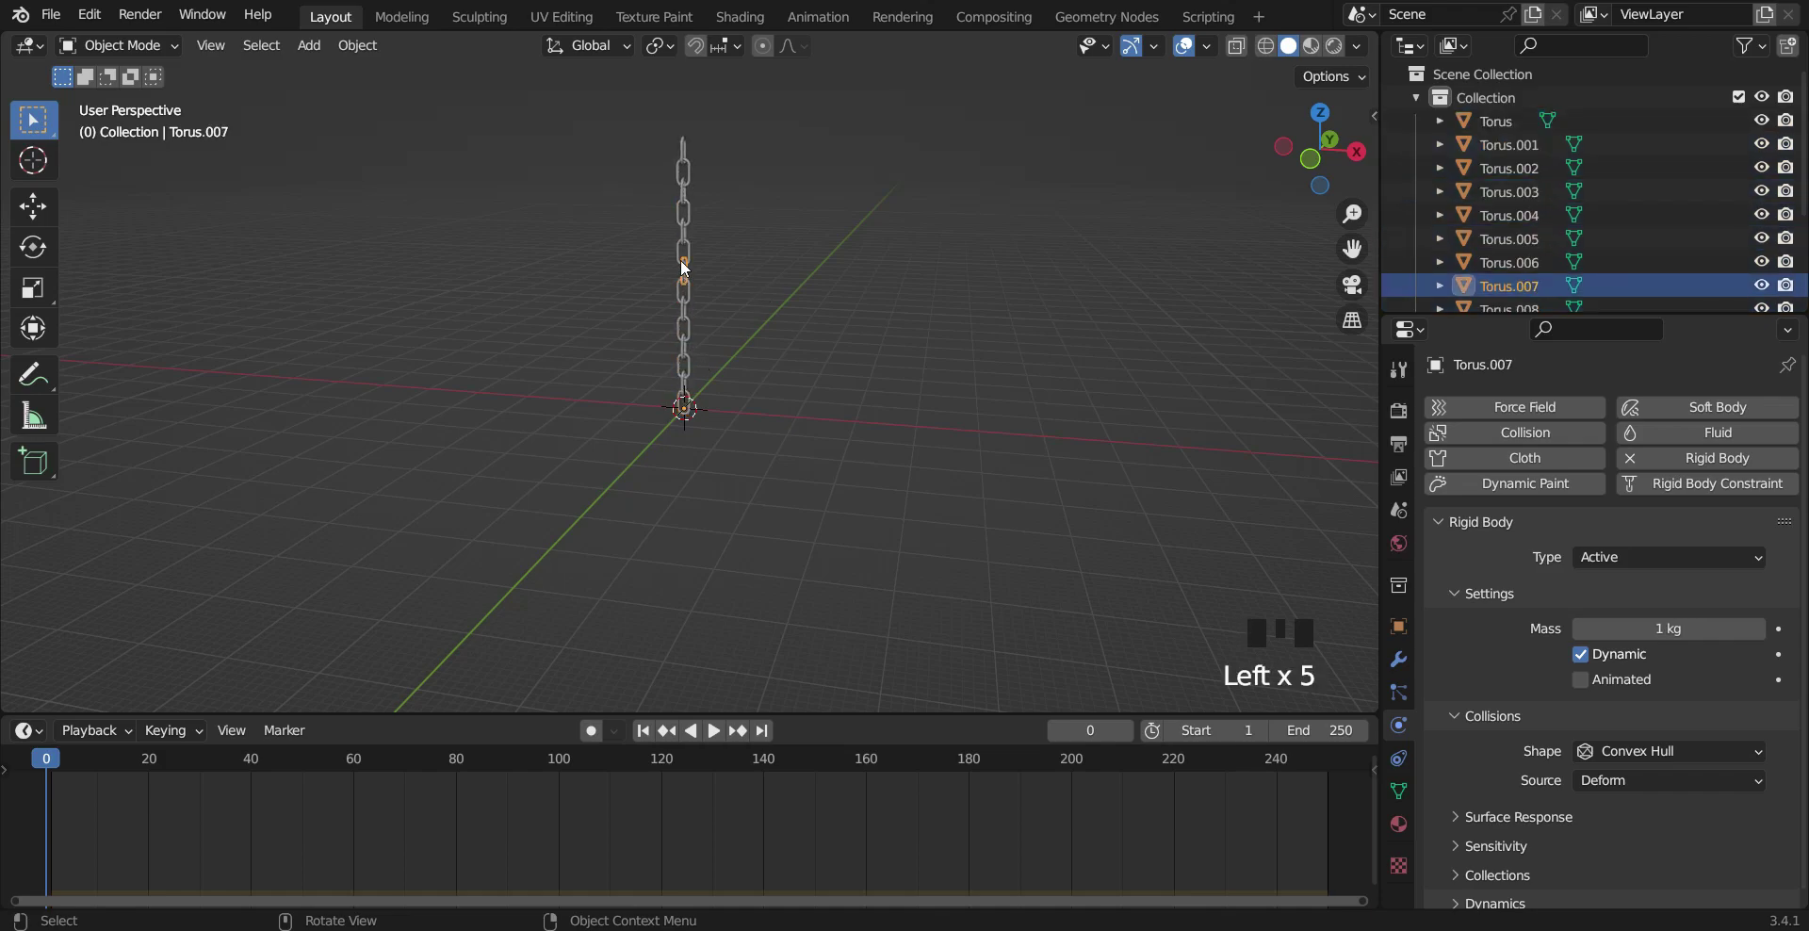
left_click(715, 731)
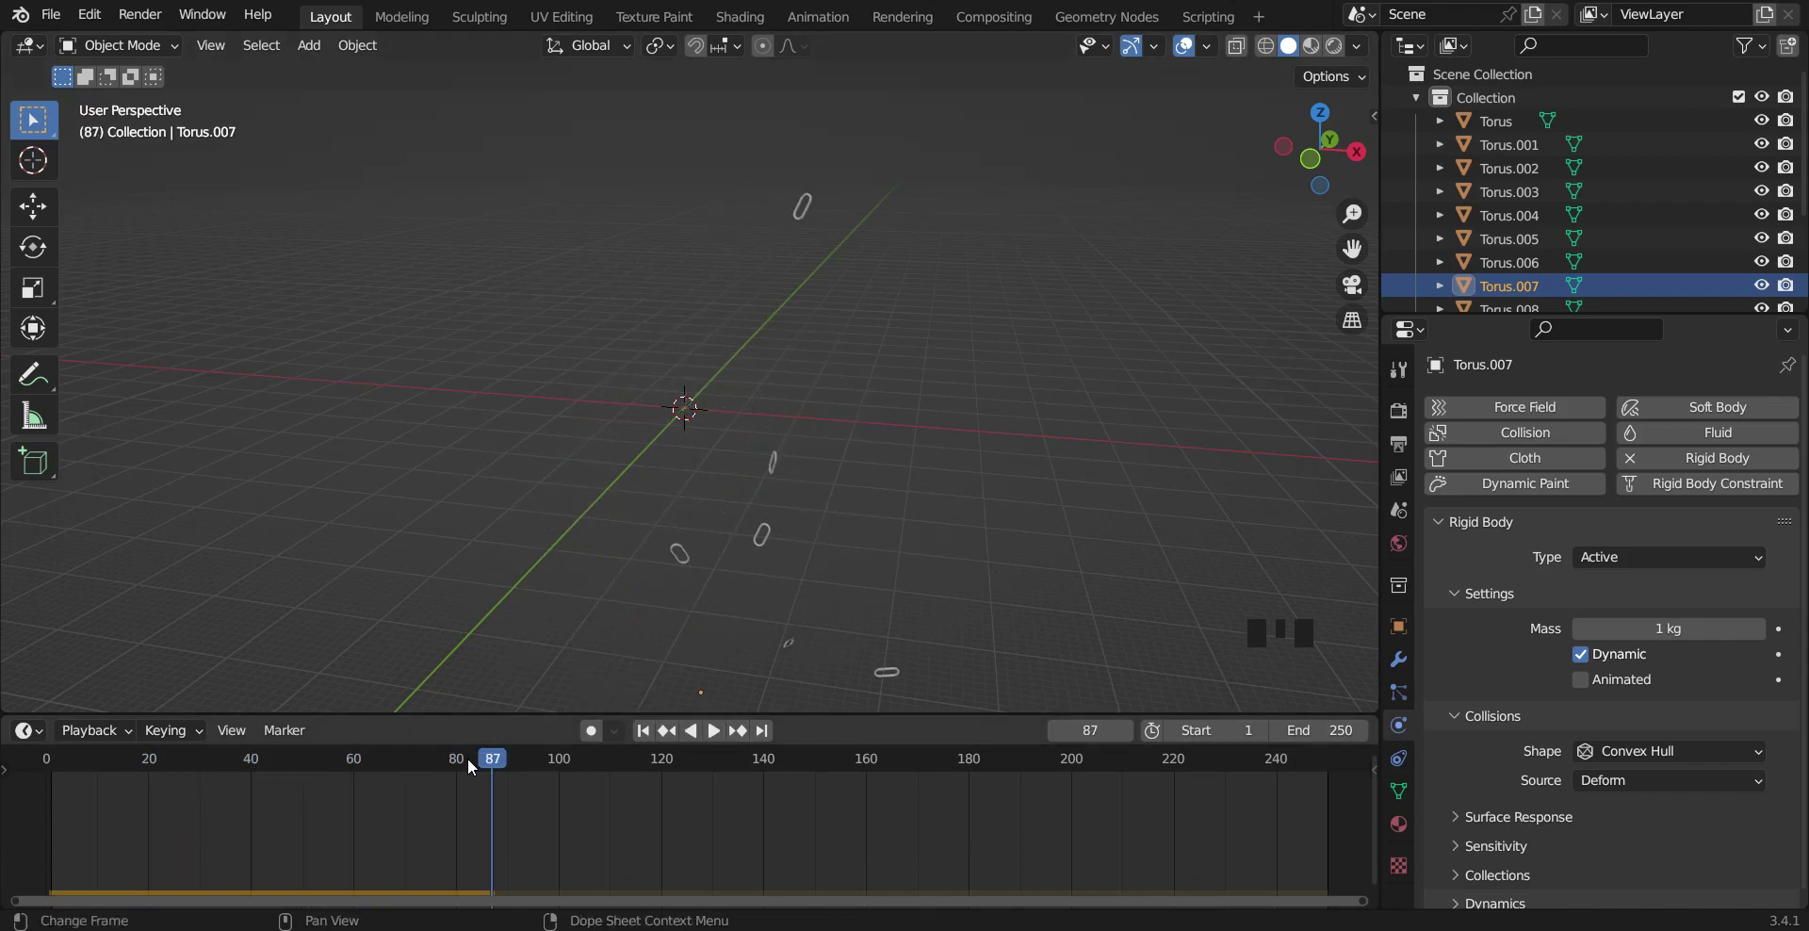
left_click_drag(489, 757, 1355, 817)
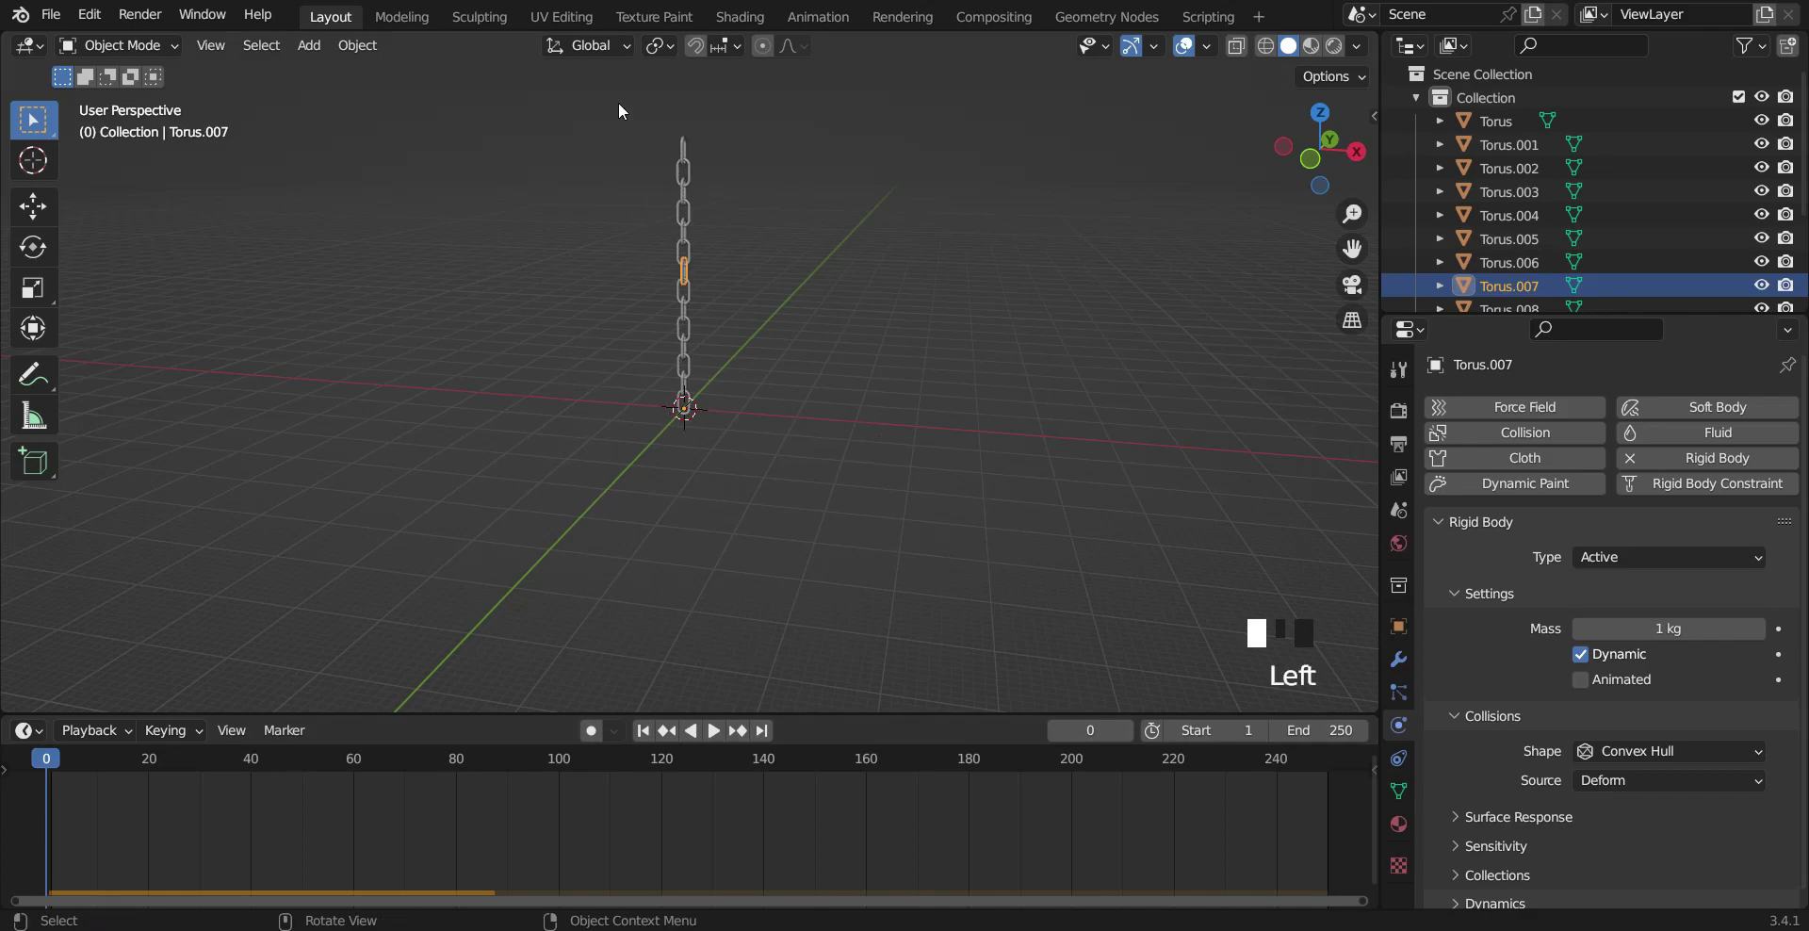
Step: Select all chain links and set each link's origin to its geometry
left_click_drag(619, 102, 750, 455)
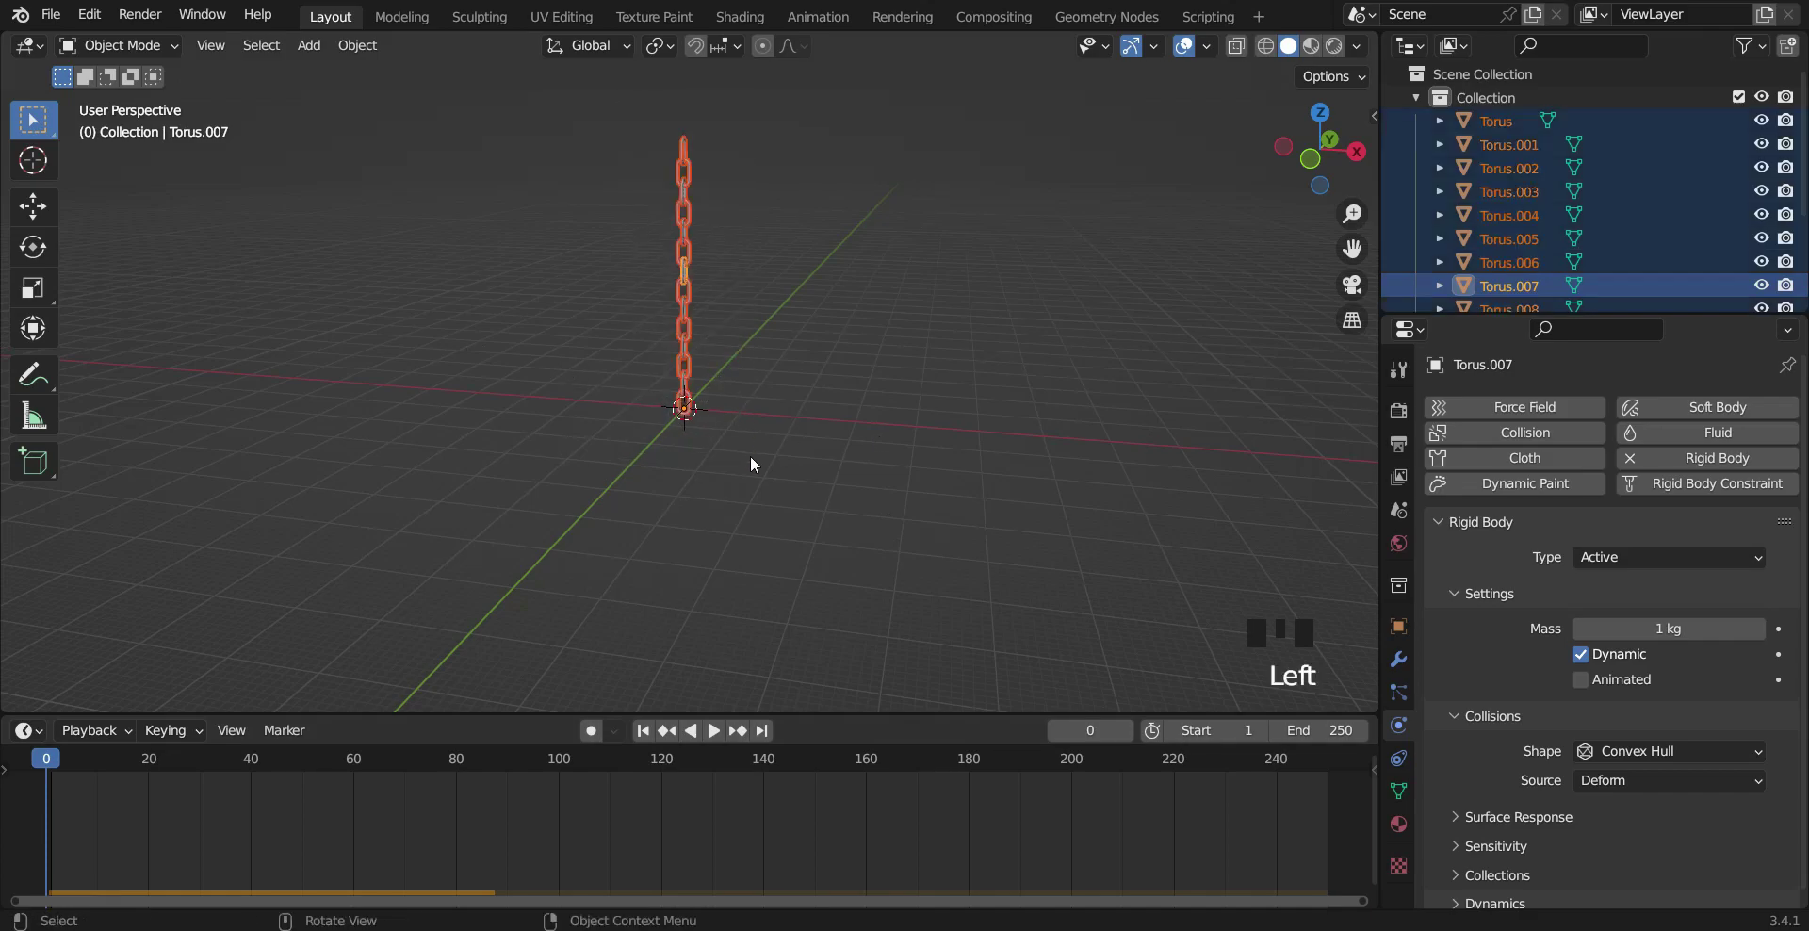
left_click(359, 45)
mouse_move(422, 92)
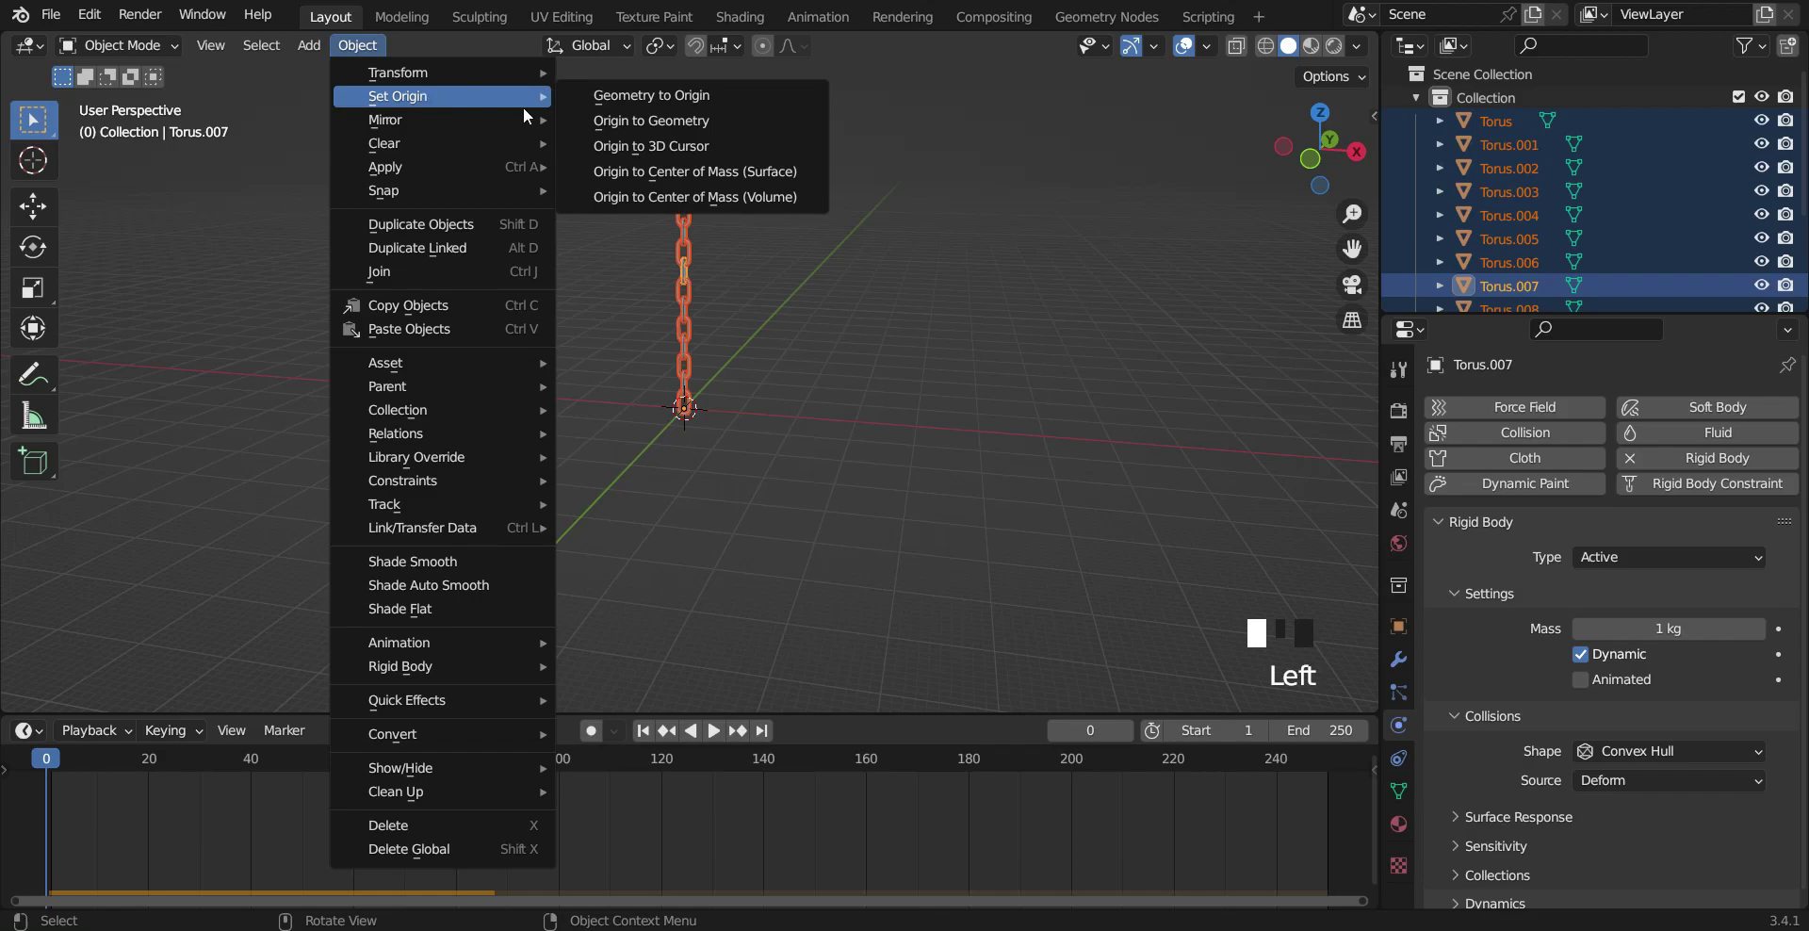
left_click(667, 121)
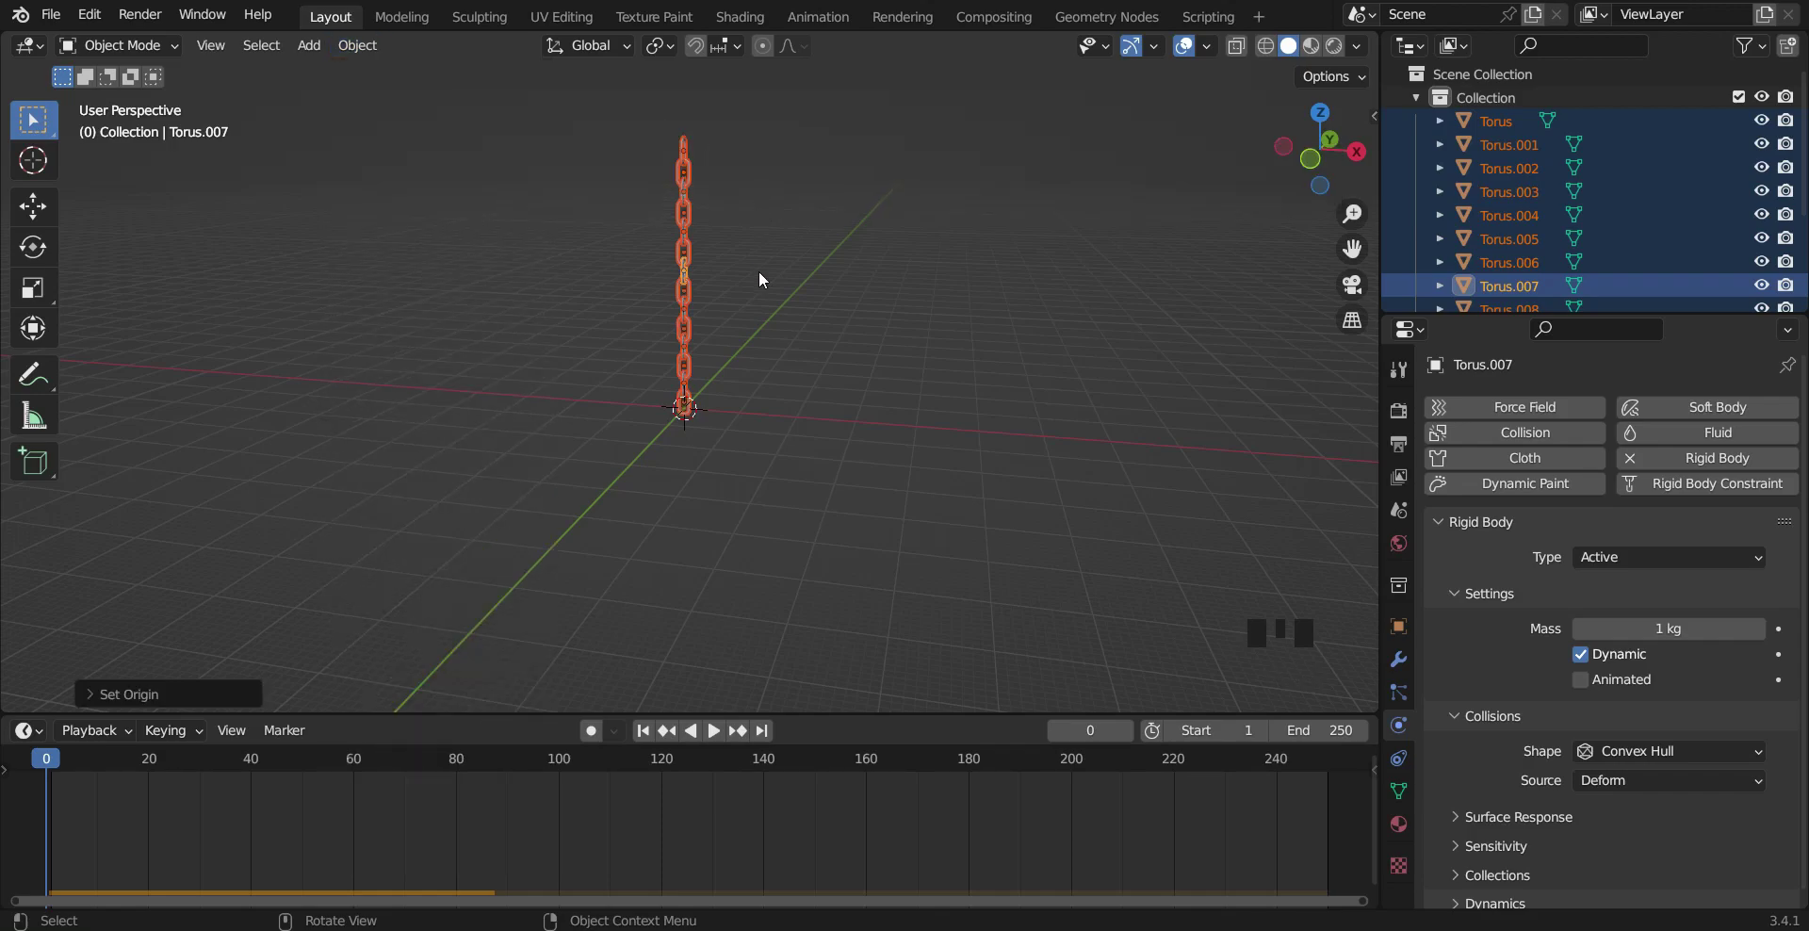
Step: Play the rigid body simulation to check how the links fall, then return to frame 0
scroll(760, 269, "up", 2)
middle_click_drag(905, 283, 861, 280)
scroll(793, 291, "down", 2)
scroll(856, 286, "up", 2)
left_click(715, 731)
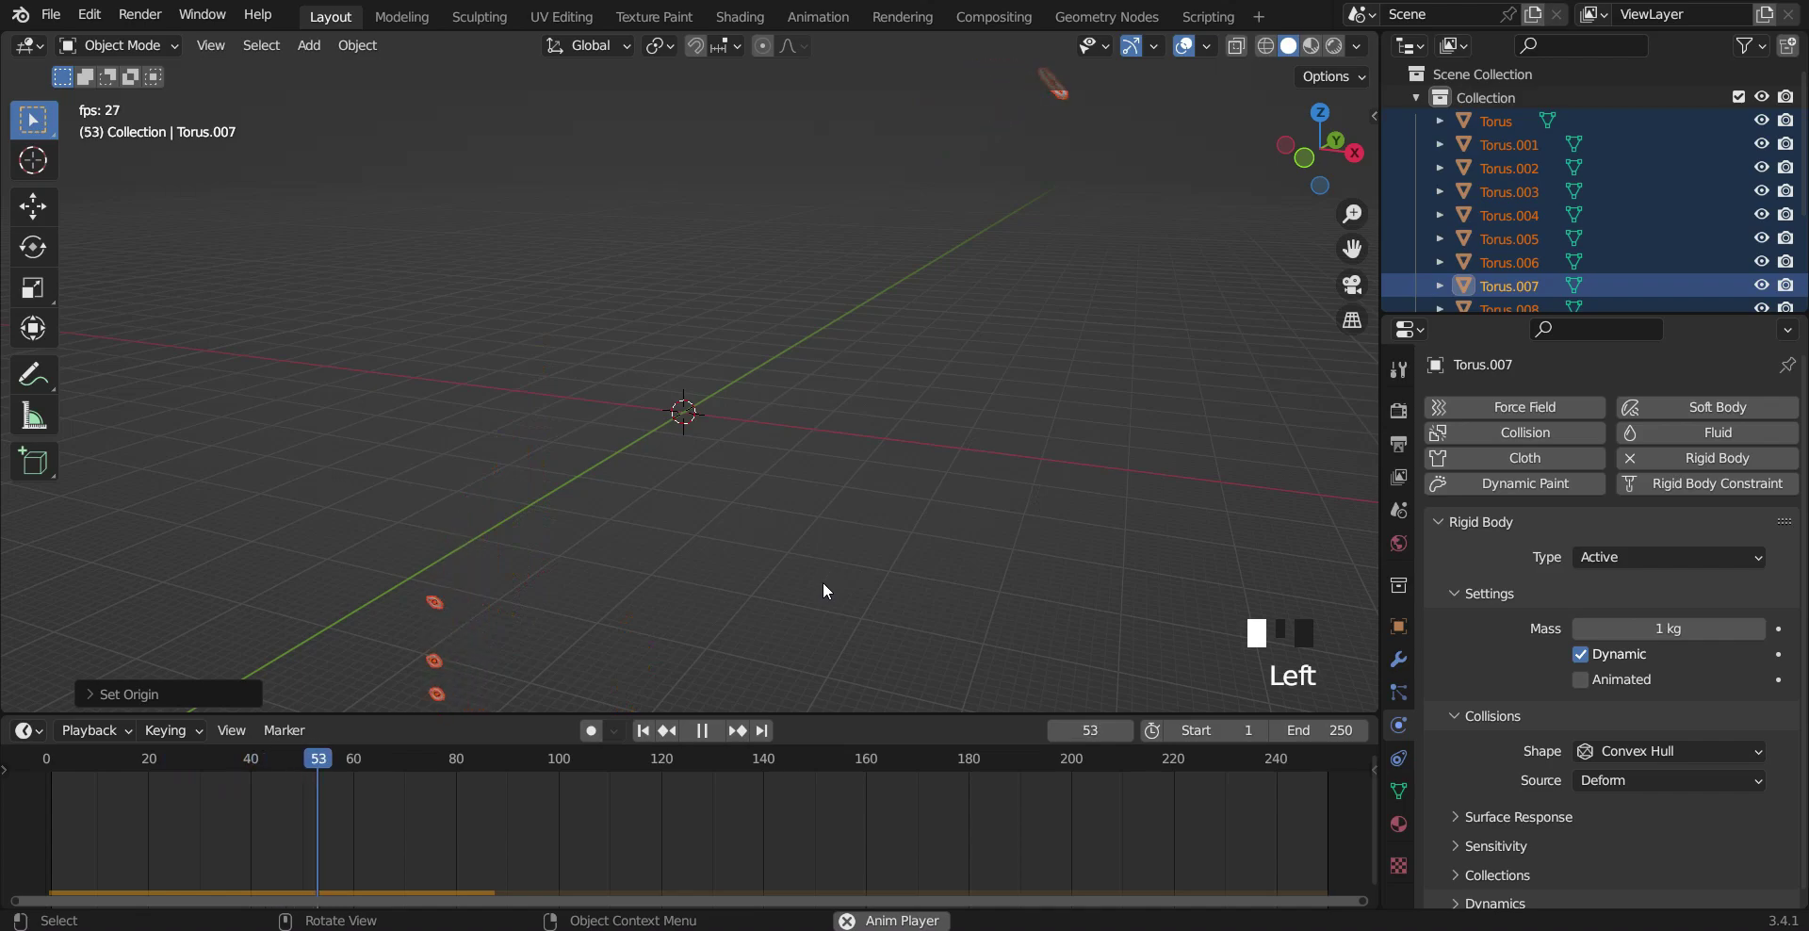
key("space")
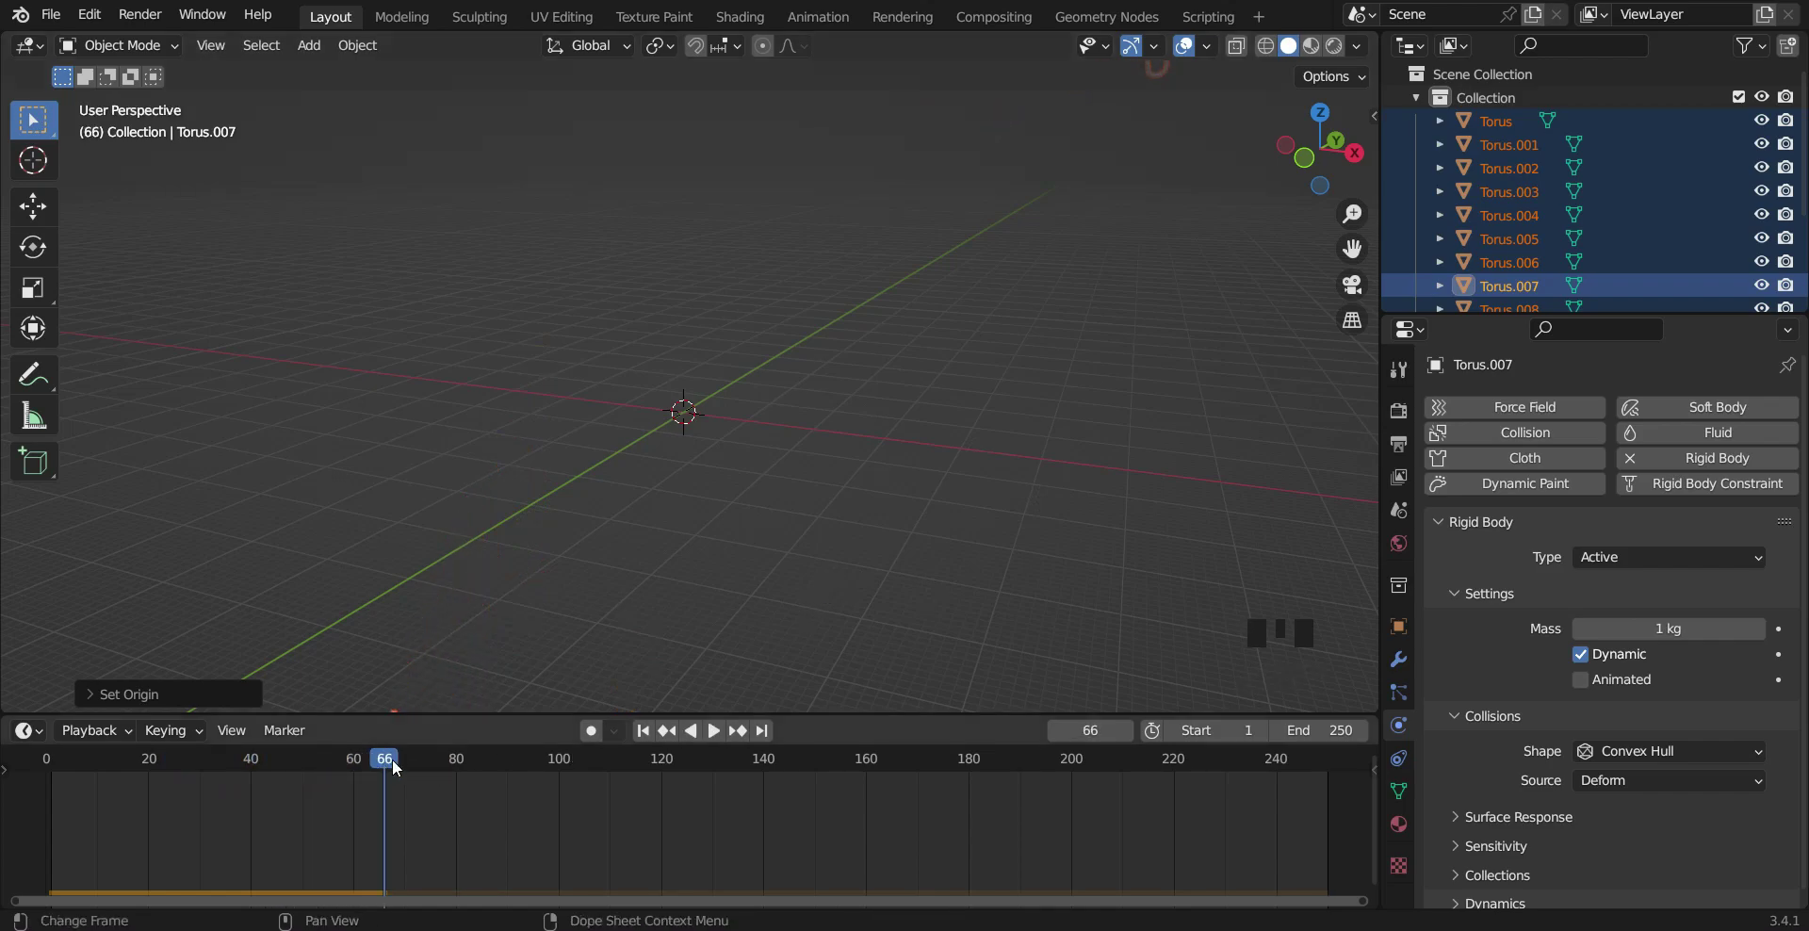
left_click_drag(391, 760, 46, 765)
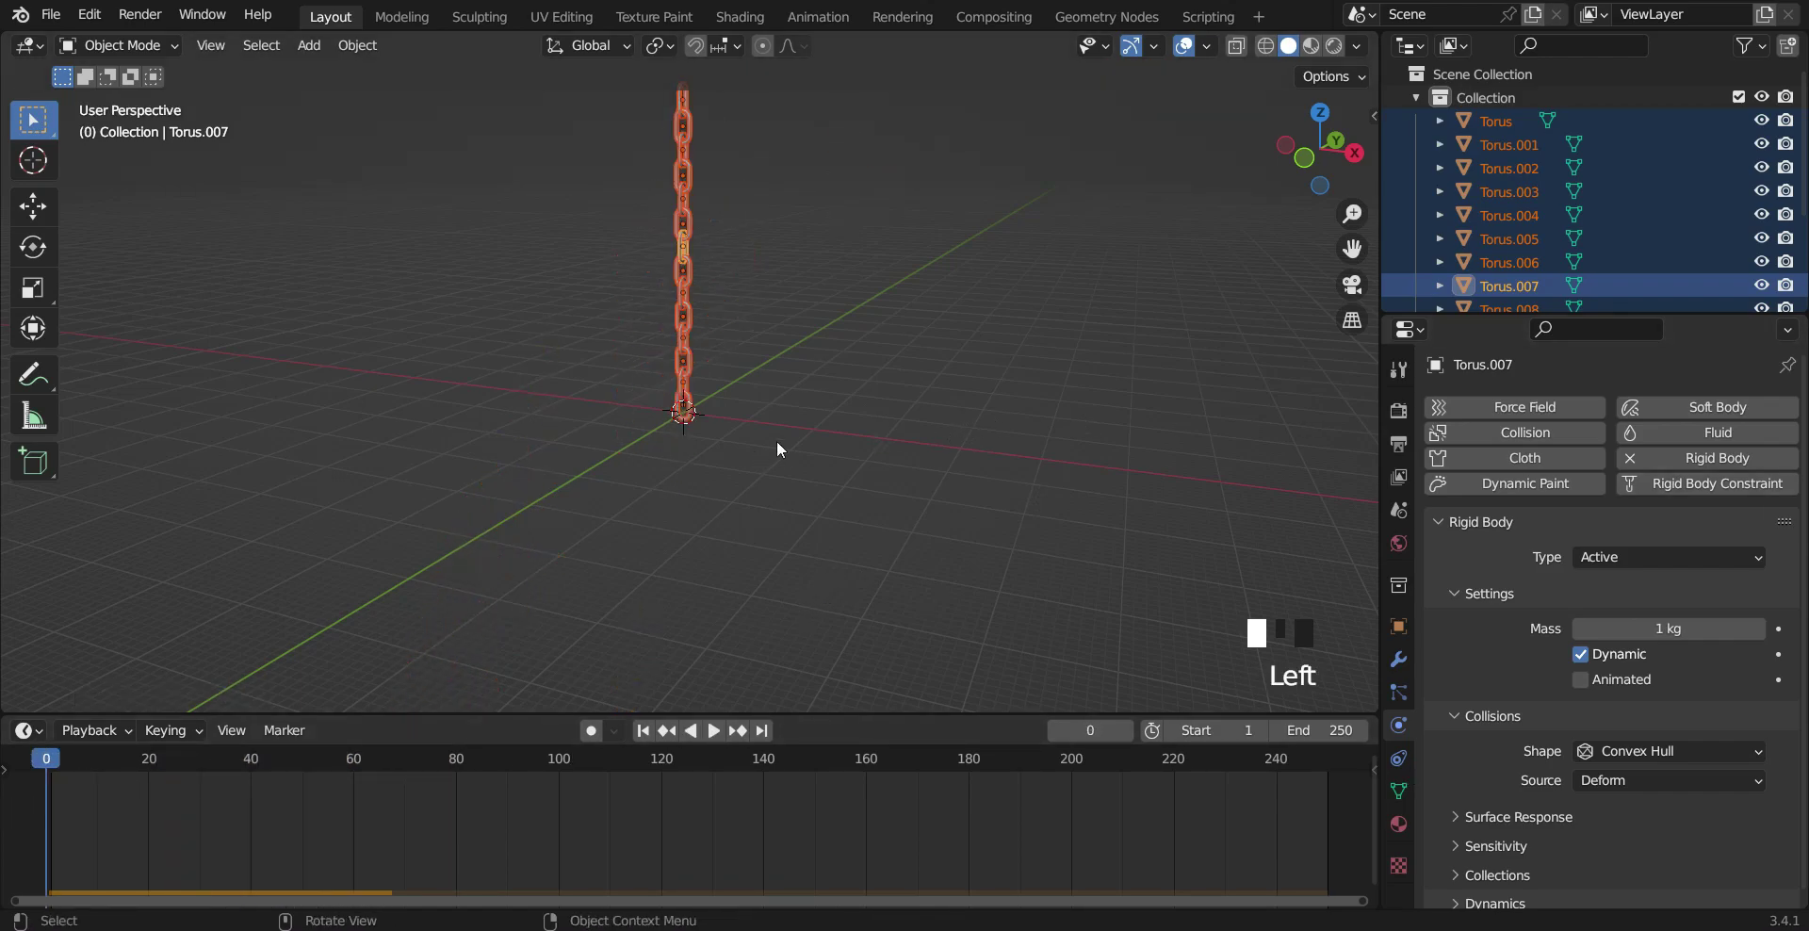
Step: Set the rigid body collision shape of the chain's lowest link to Mesh
left_click(689, 411, "shift")
left_click(686, 412)
scroll(1525, 692, "down", 4)
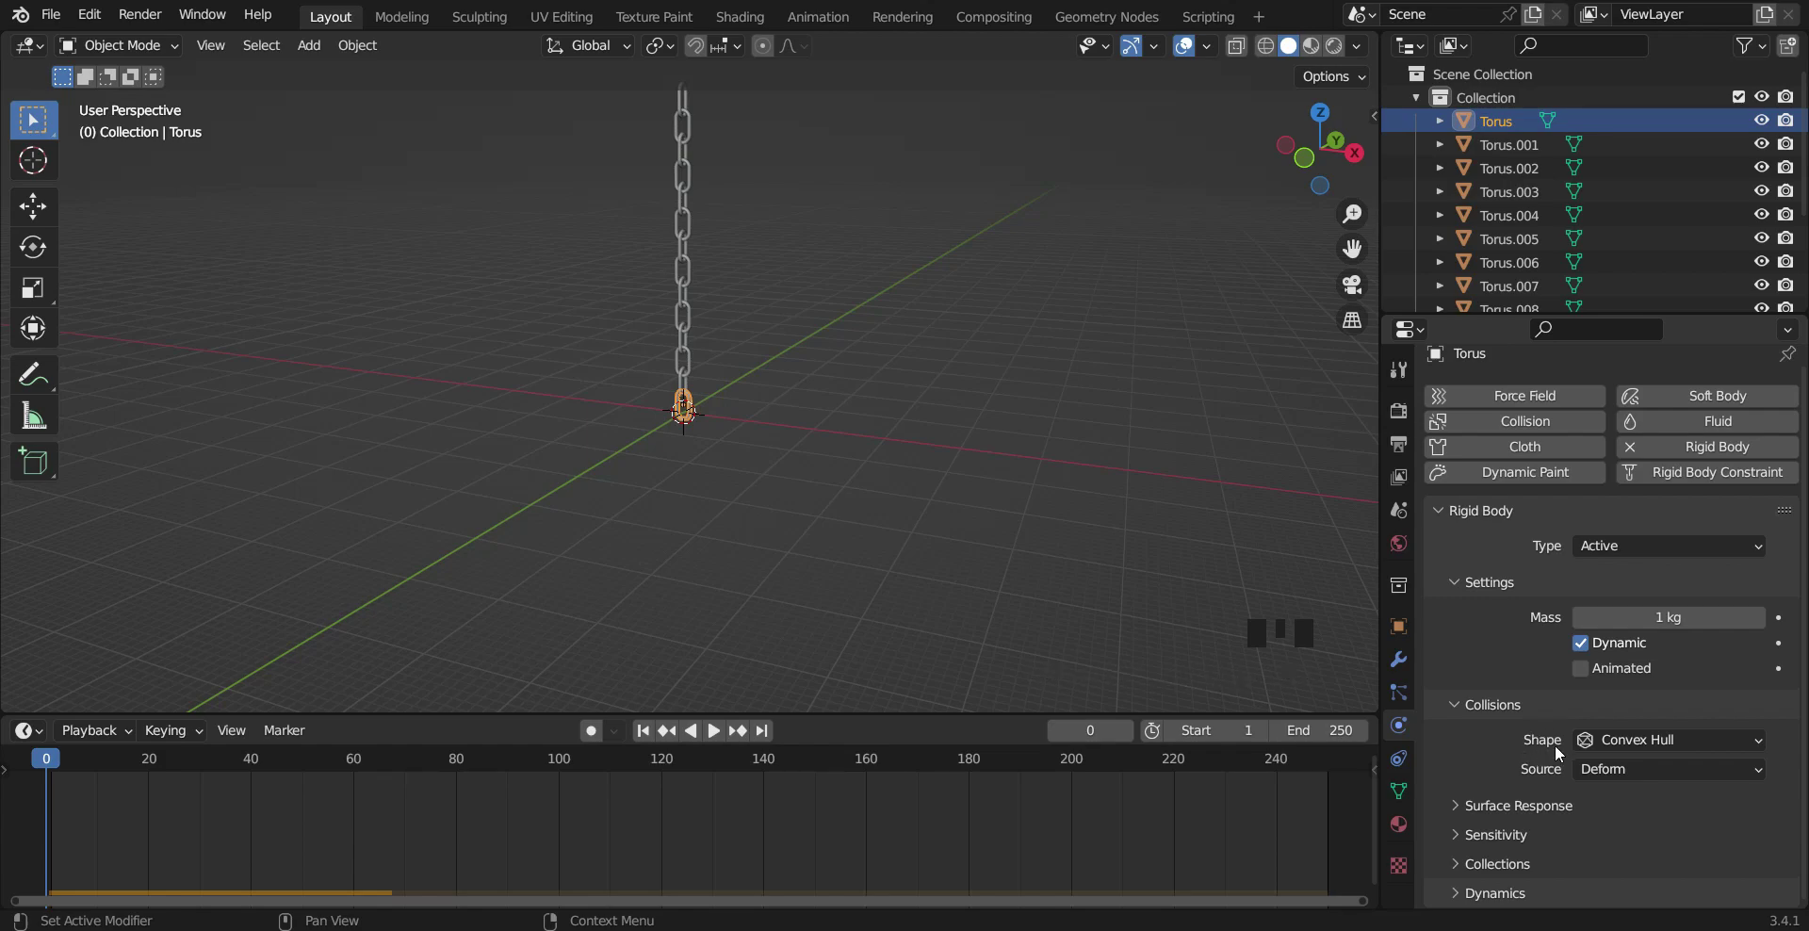
left_click(1702, 738)
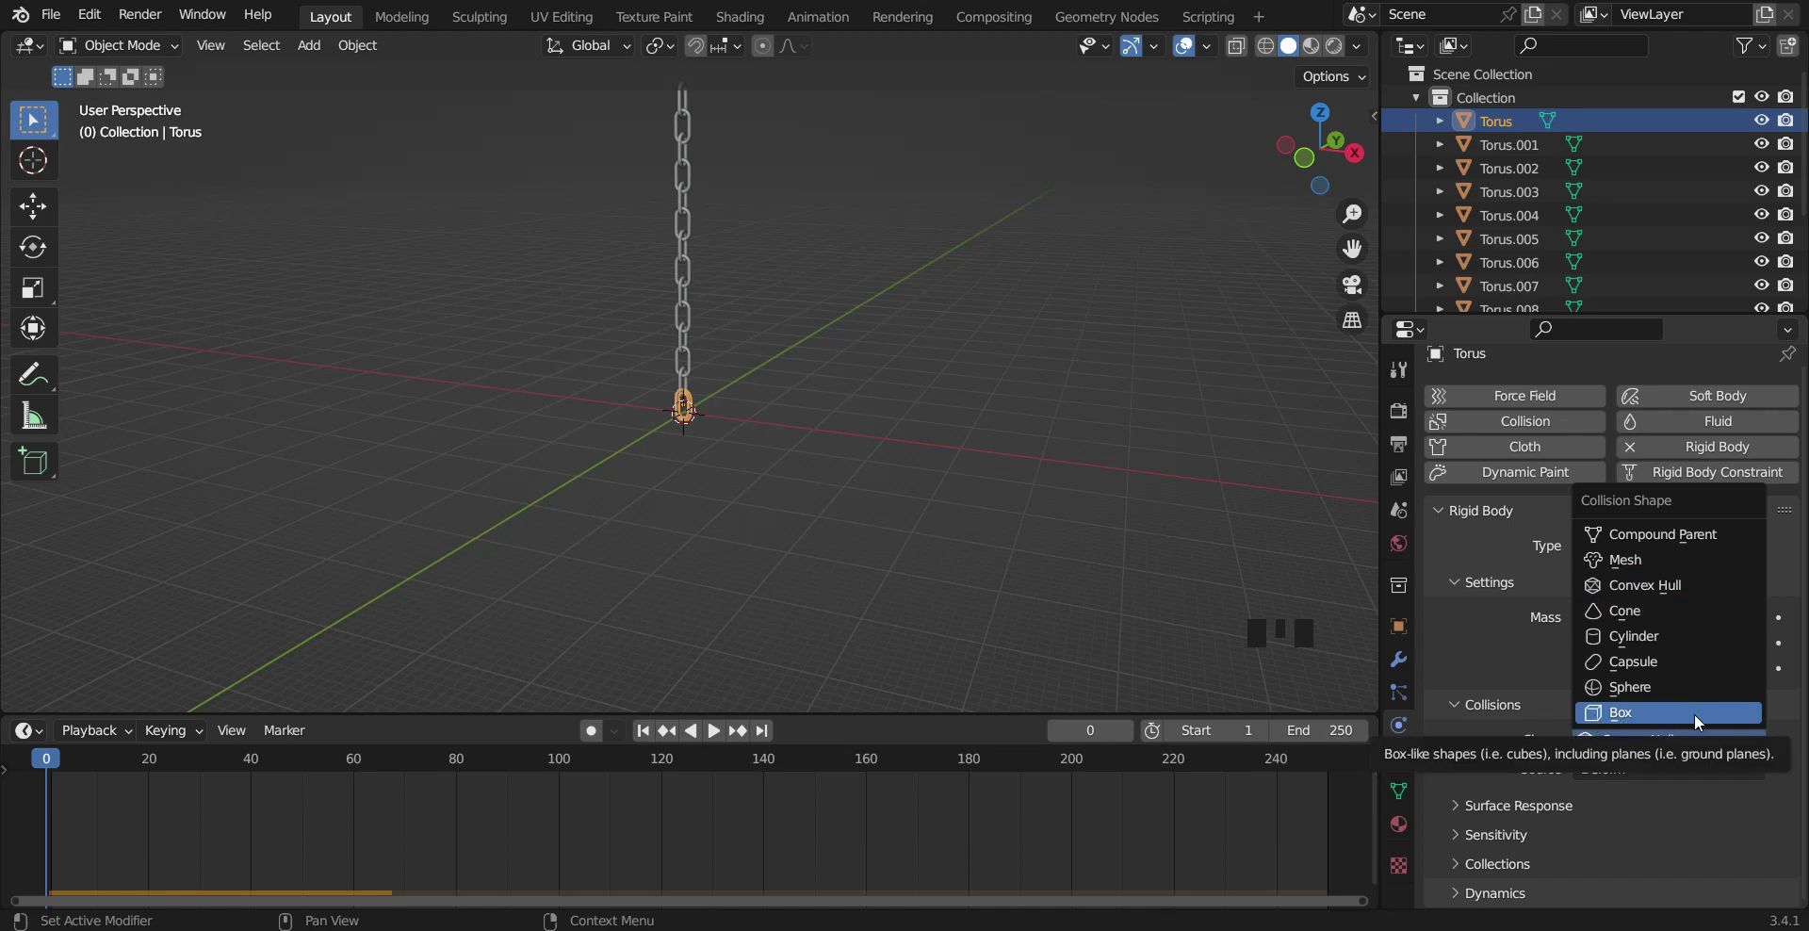
left_click(1666, 559)
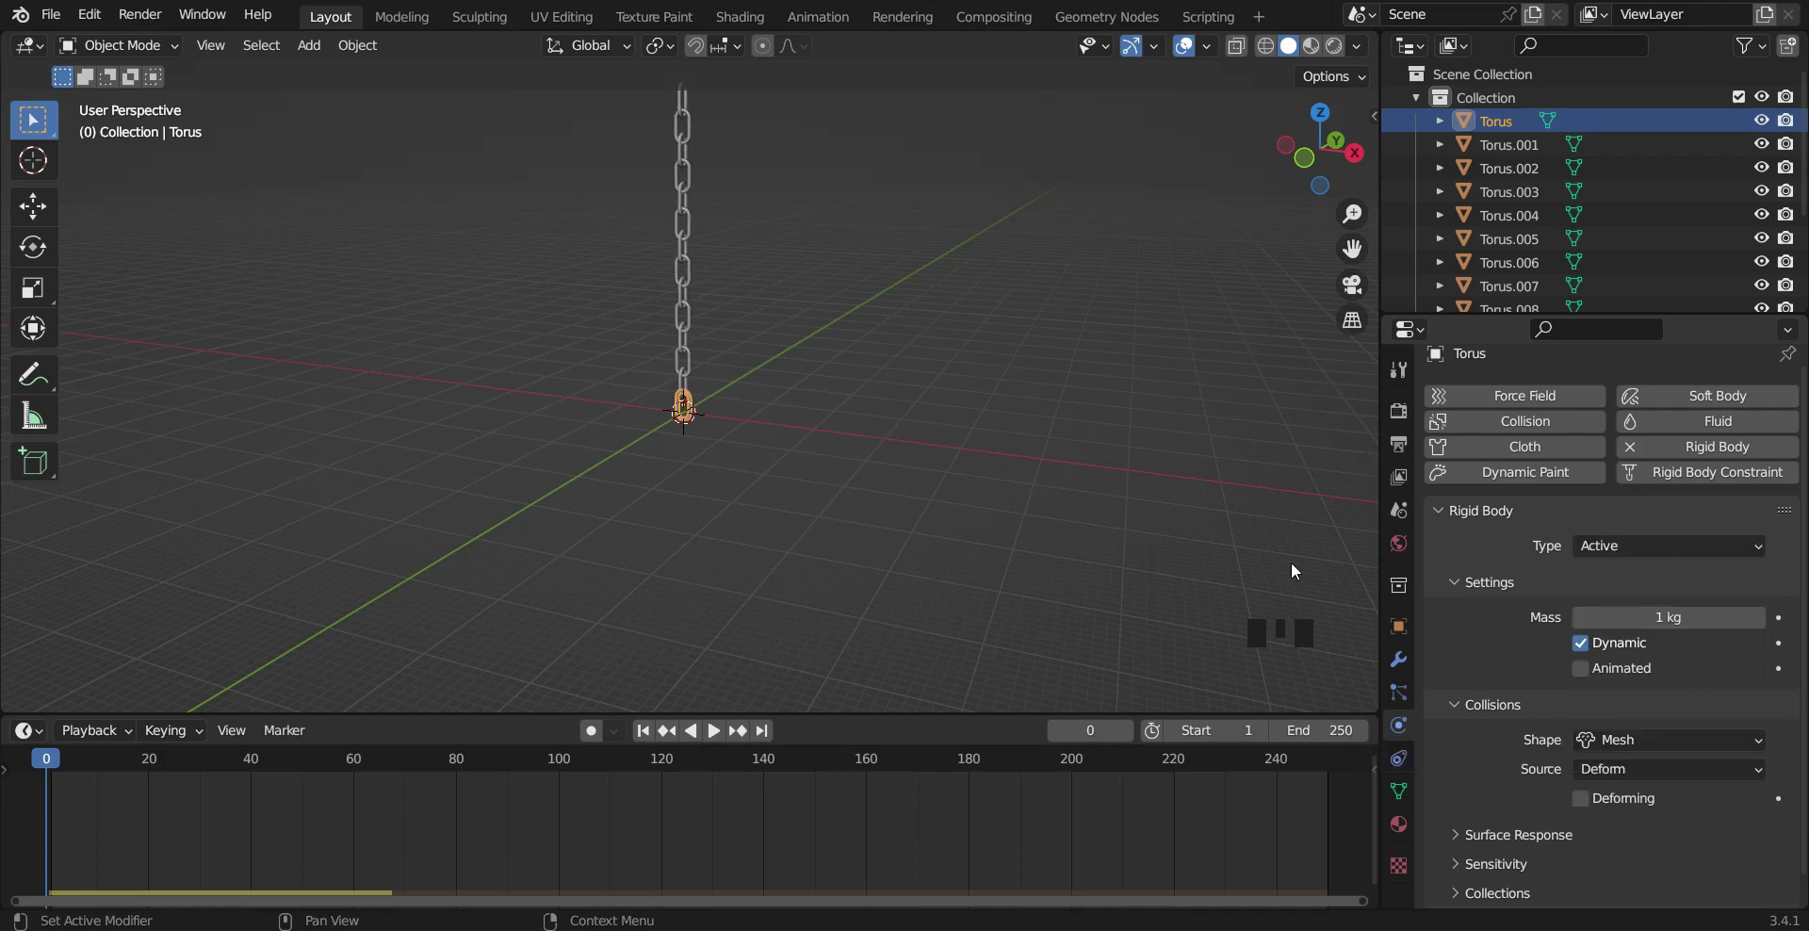
Step: Select several links above the lowest one to check their collision shape
left_click(687, 360)
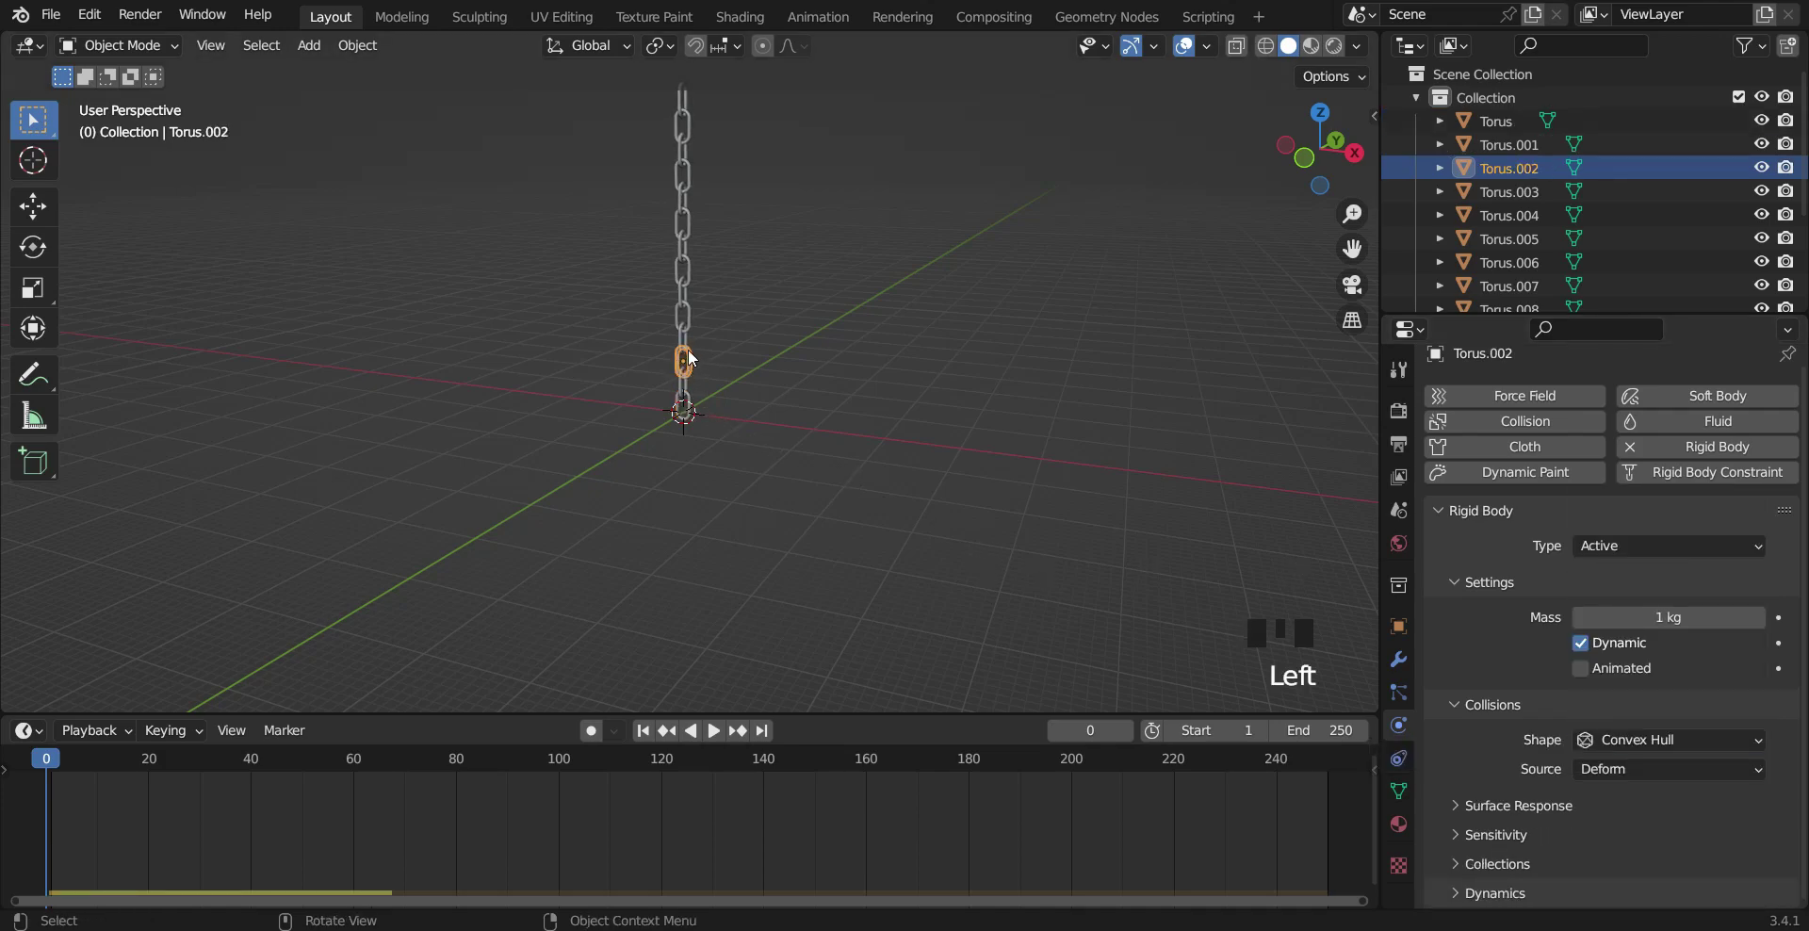
left_click(684, 345)
left_click(682, 331)
left_click(682, 311)
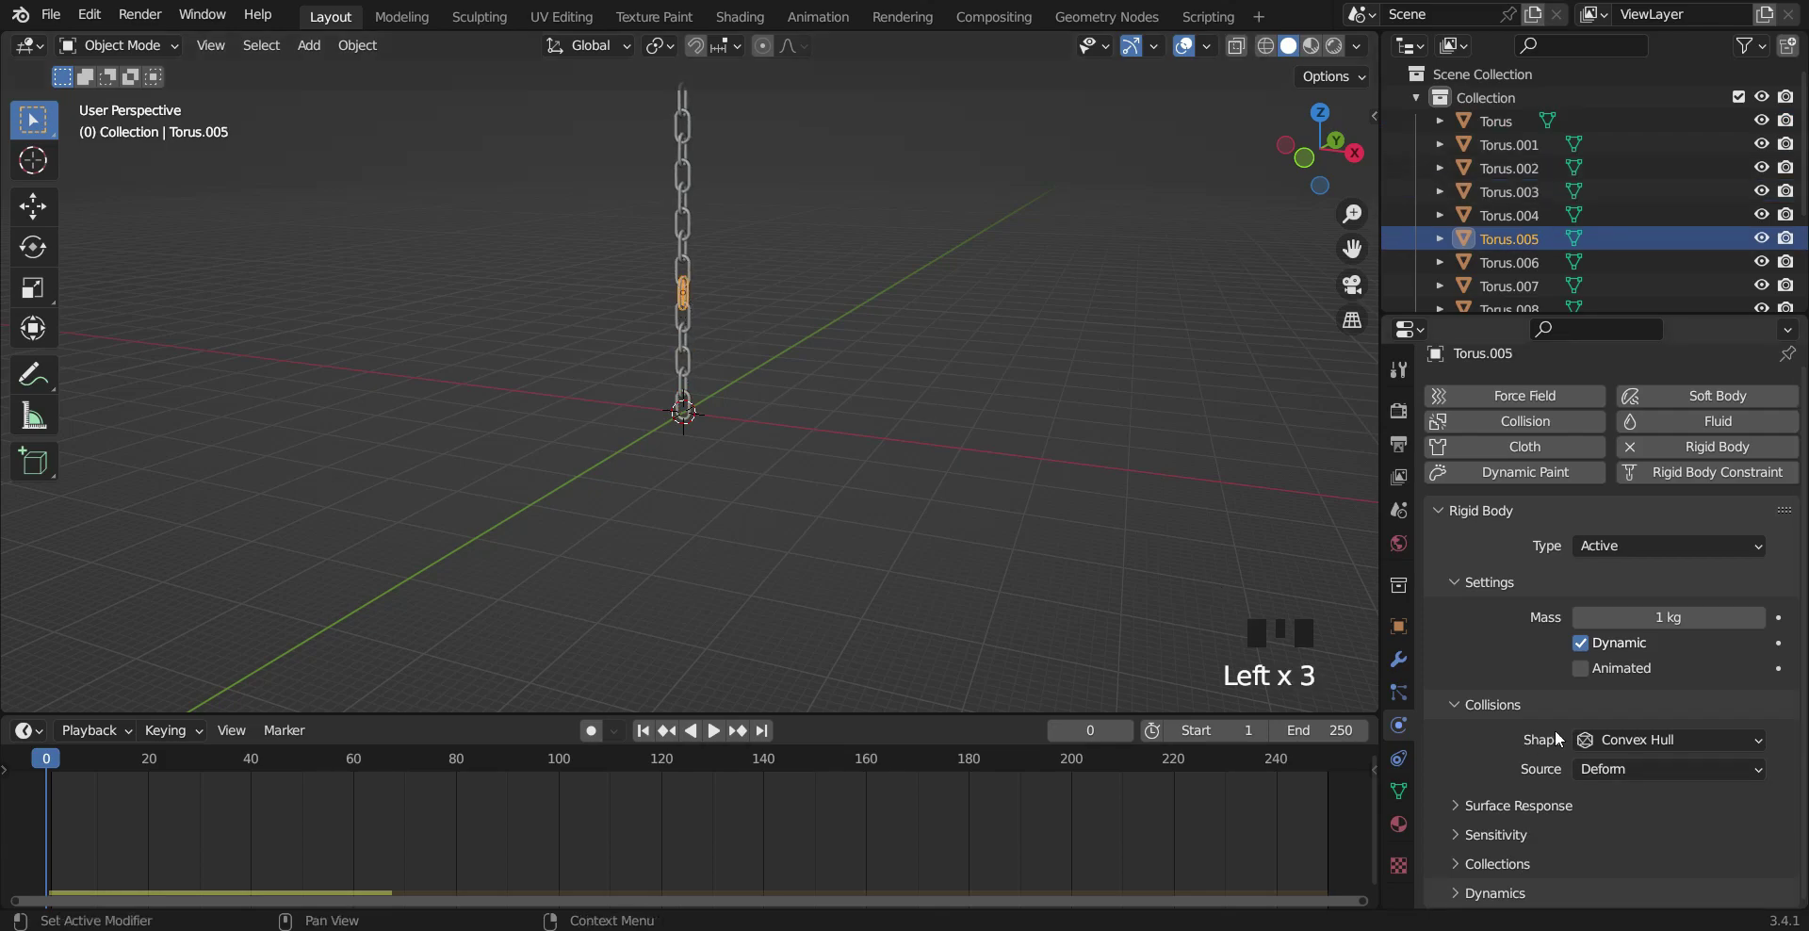
Step: Copy the lowest link's rigid body settings with the Mesh collision shape to all other chain links
left_click(680, 389)
left_click(684, 410)
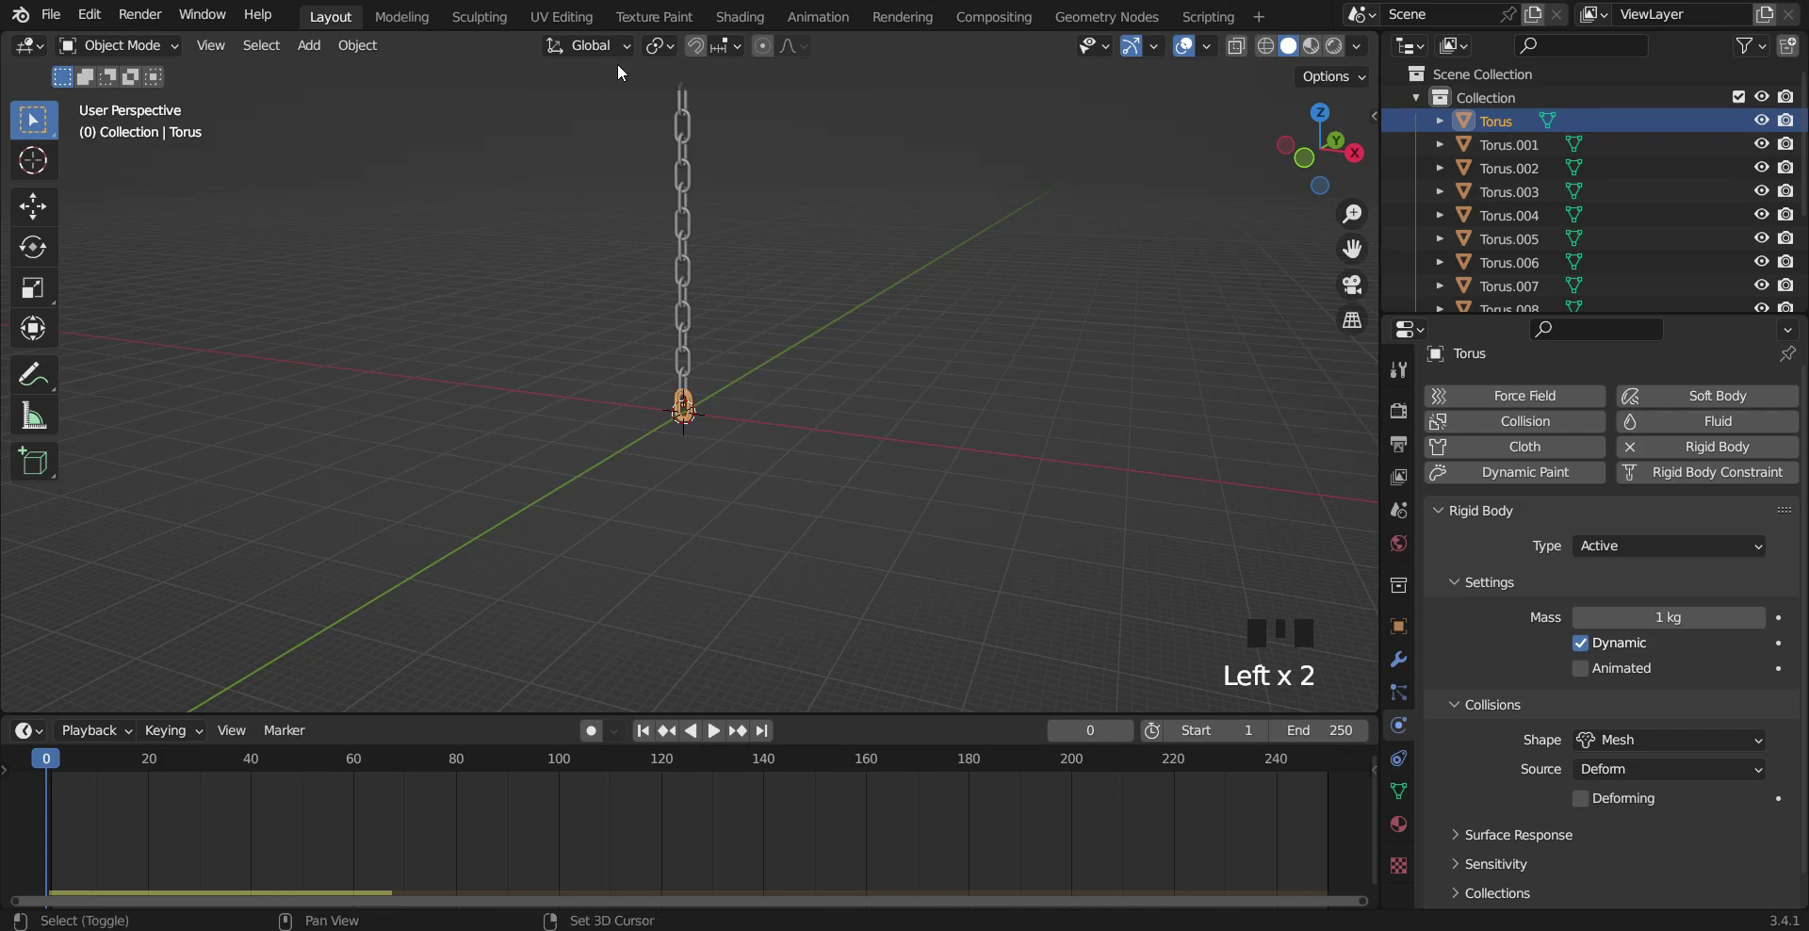
left_click_drag(609, 83, 736, 509, "shift")
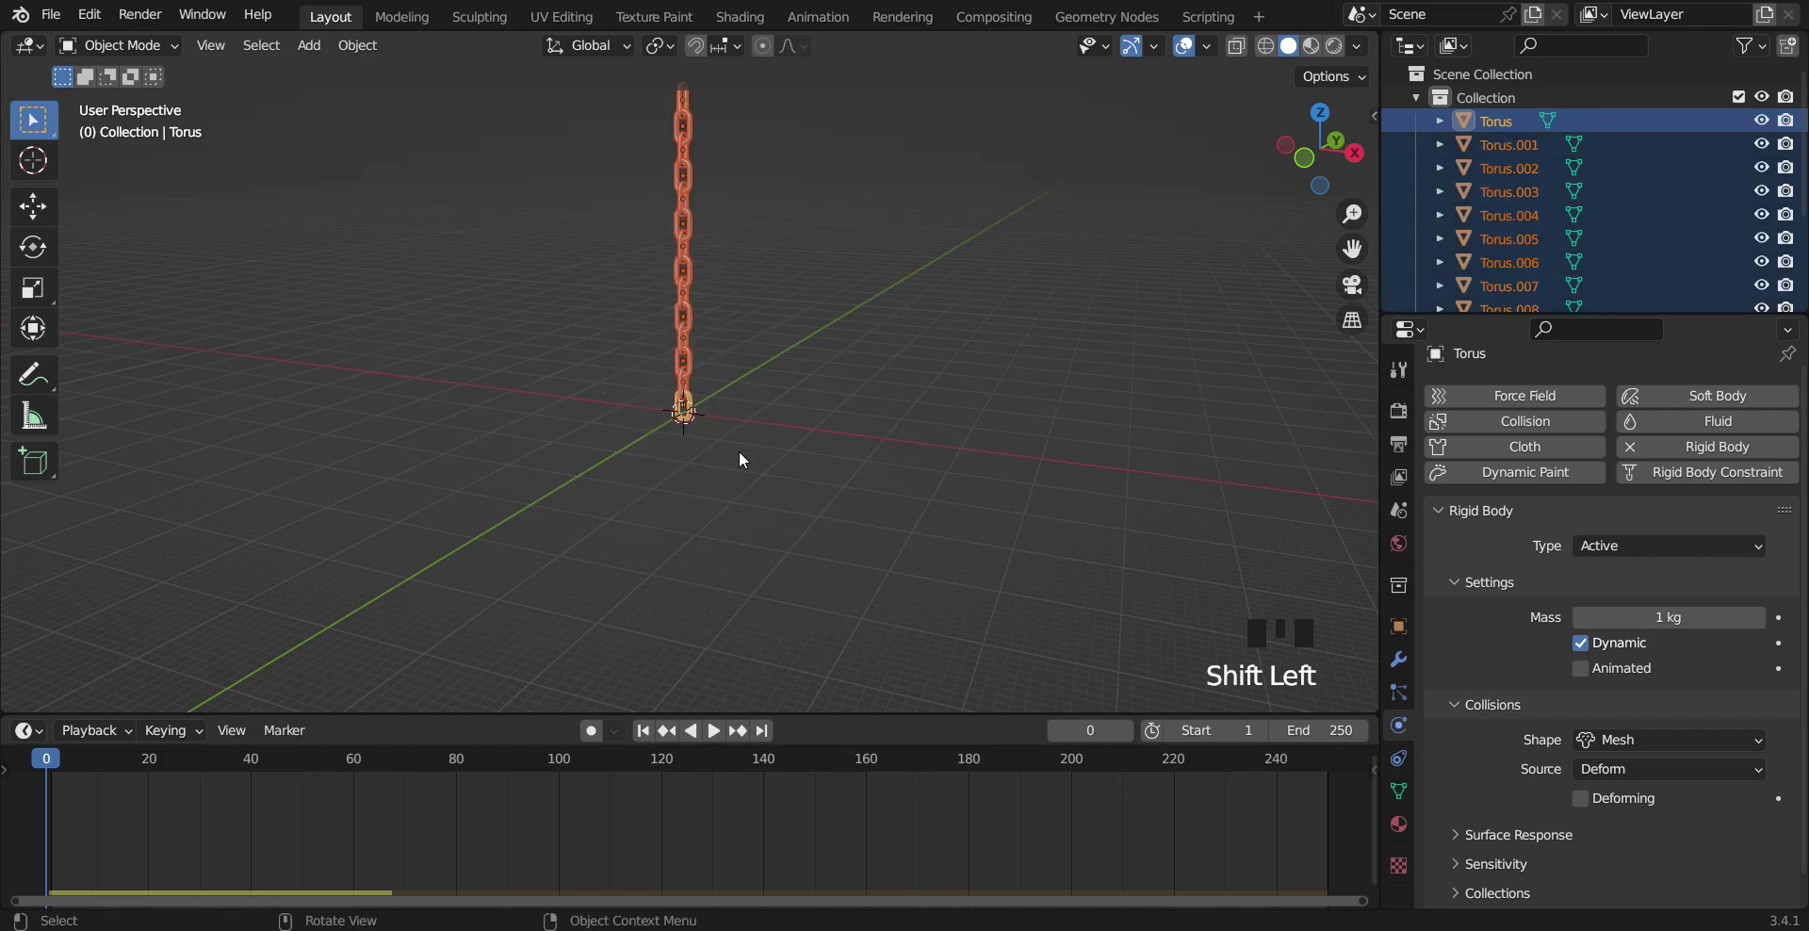
left_click(358, 45)
mouse_move(501, 666)
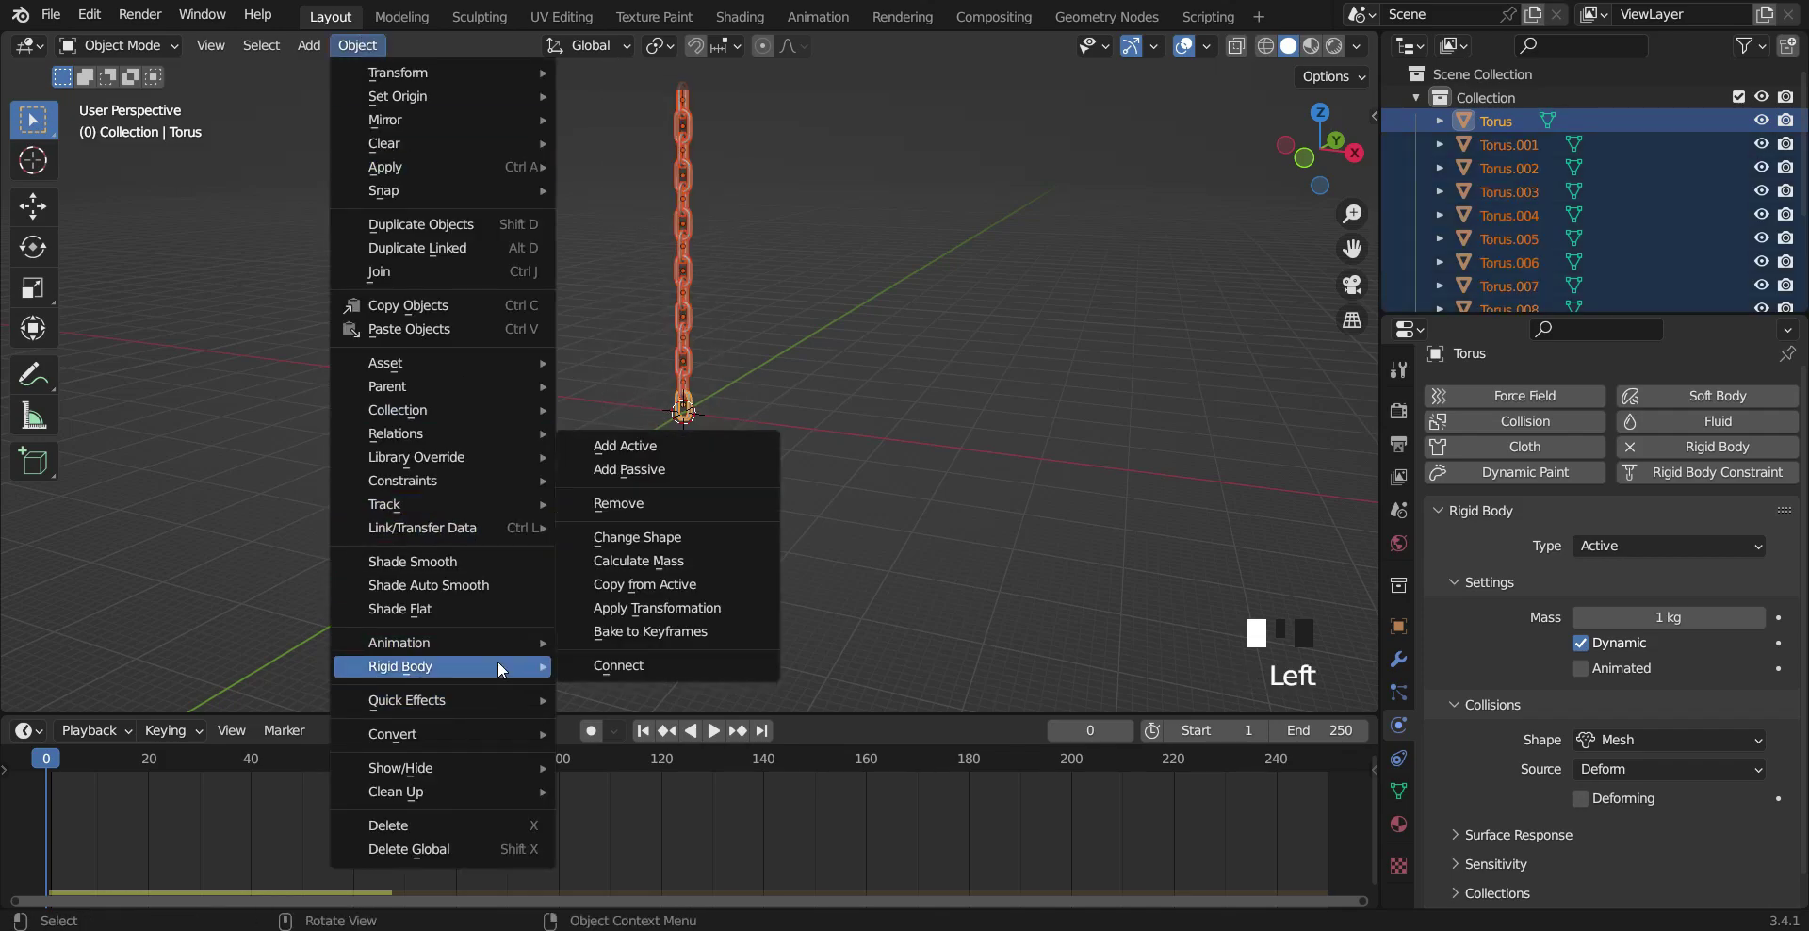
left_click(645, 585)
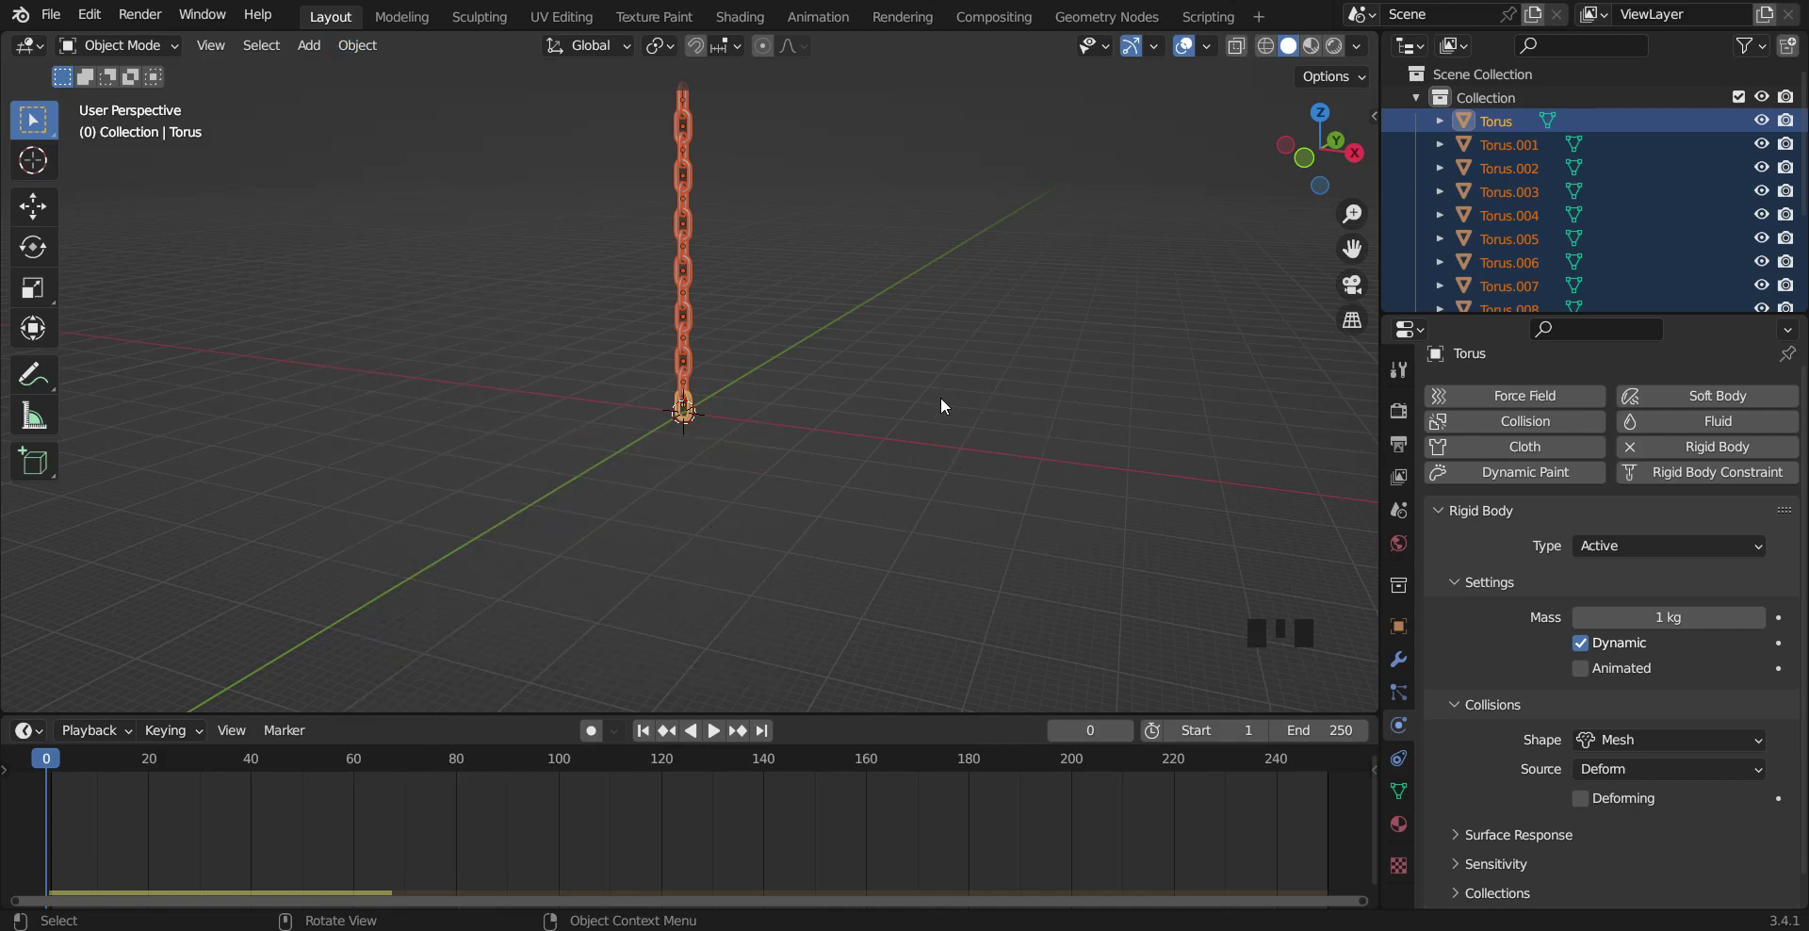
Step: Select several links along the chain to verify their collision shape, and deselect everything
left_click(686, 358)
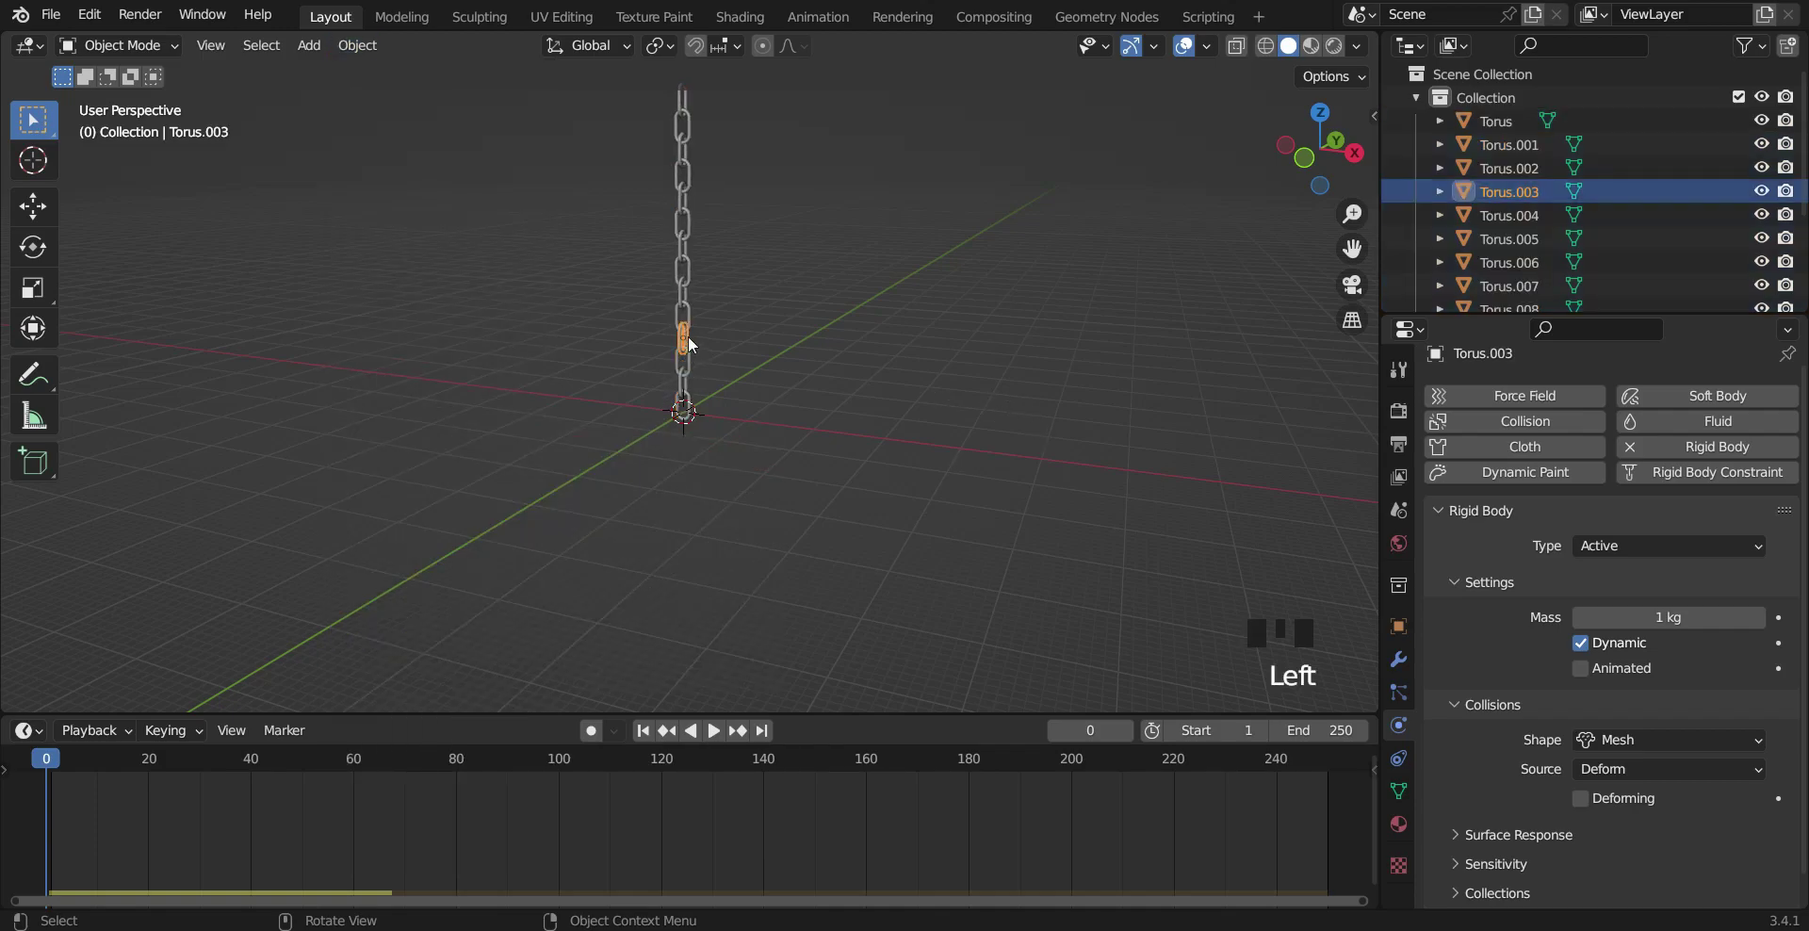
left_click(686, 320)
left_click(687, 273)
left_click(686, 251)
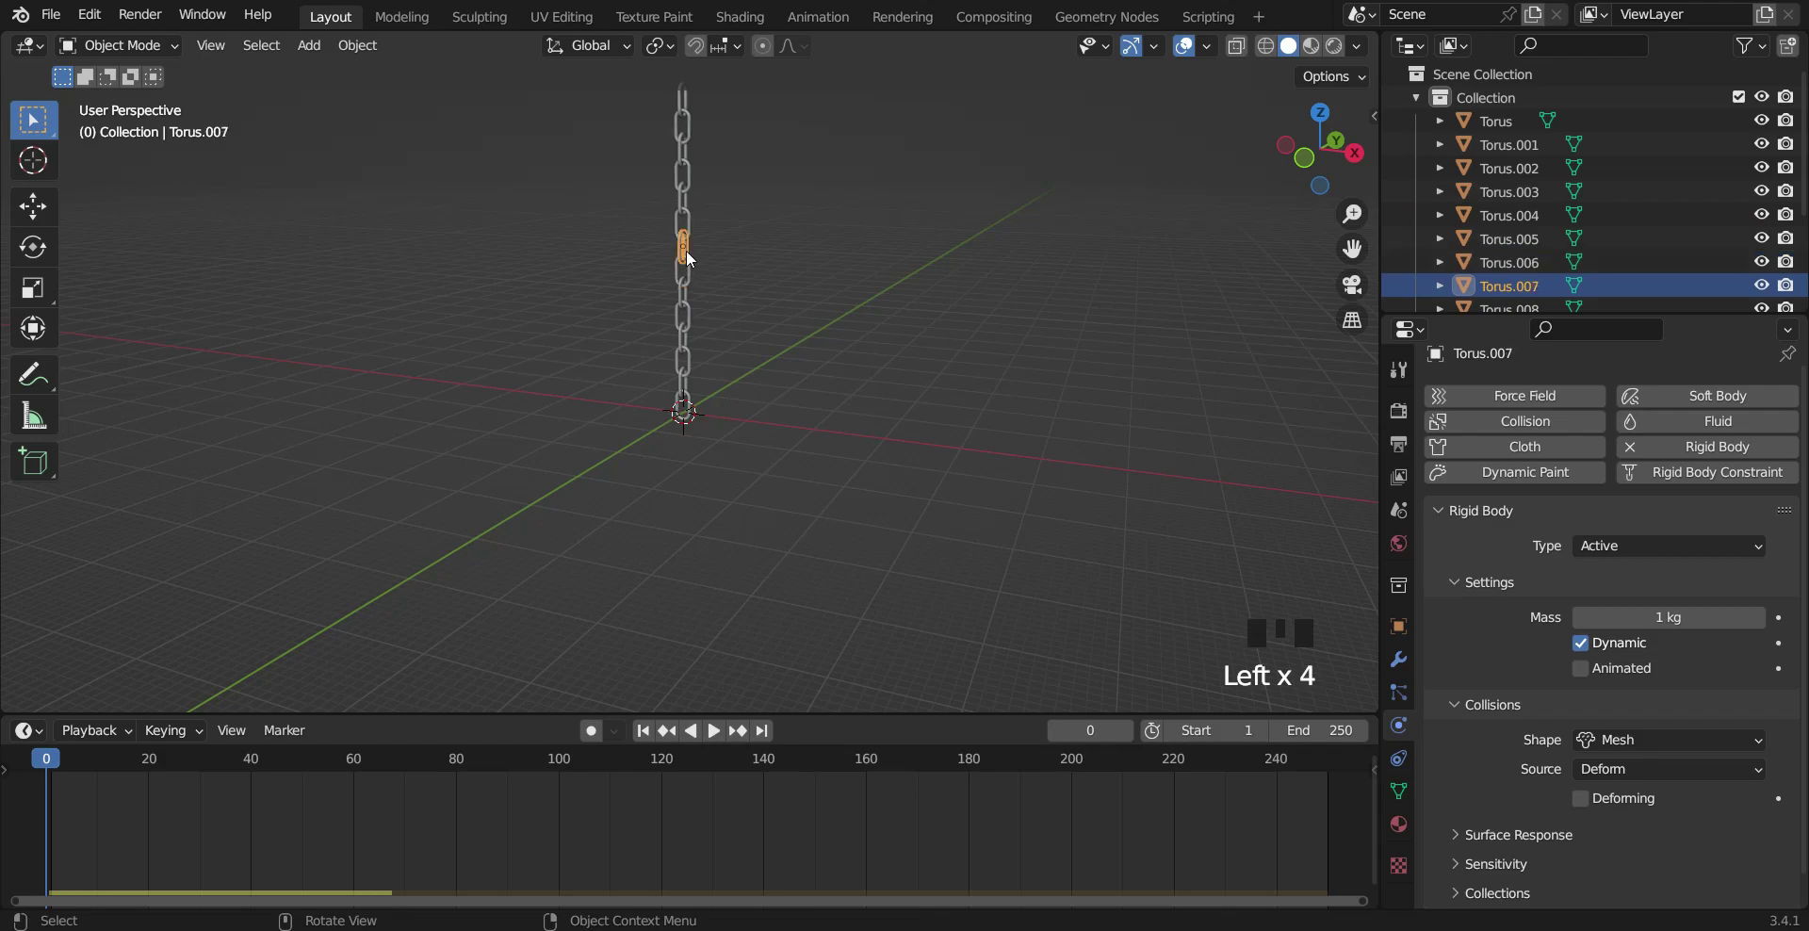
left_click(686, 250)
left_click(685, 224)
left_click(851, 423)
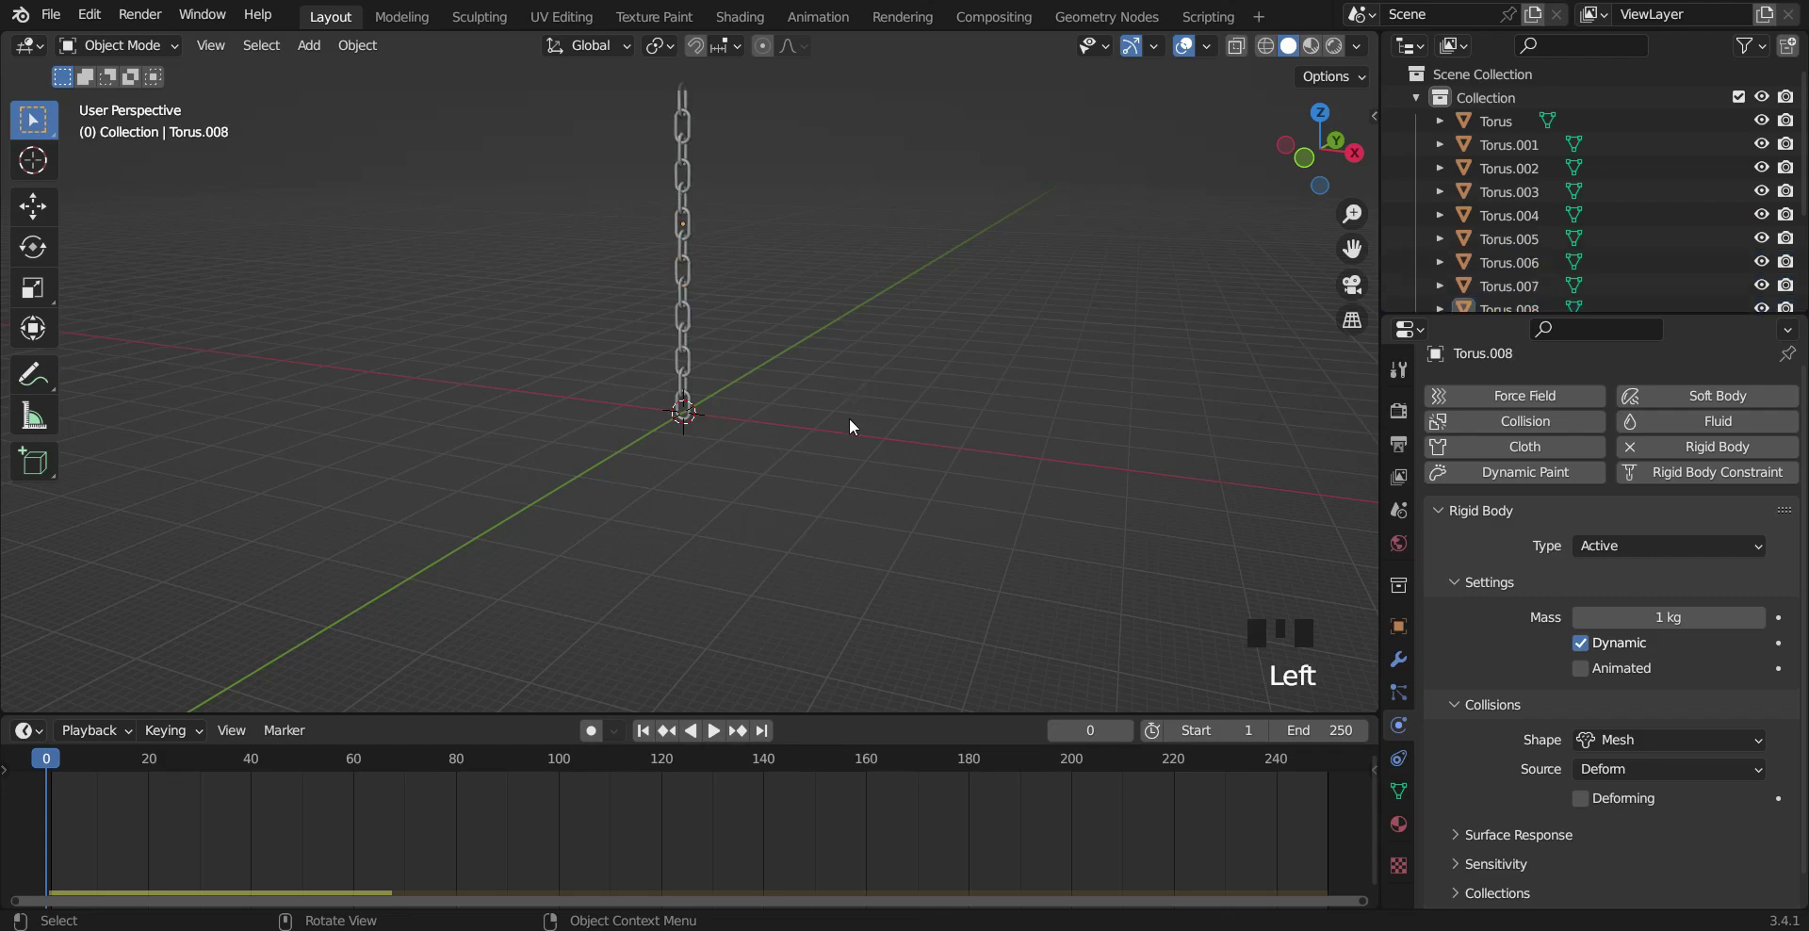
Step: Play the simulation to check whether the links stay interlocked while falling, and return to frame 0
left_click(713, 731)
scroll(759, 579, "down", 3)
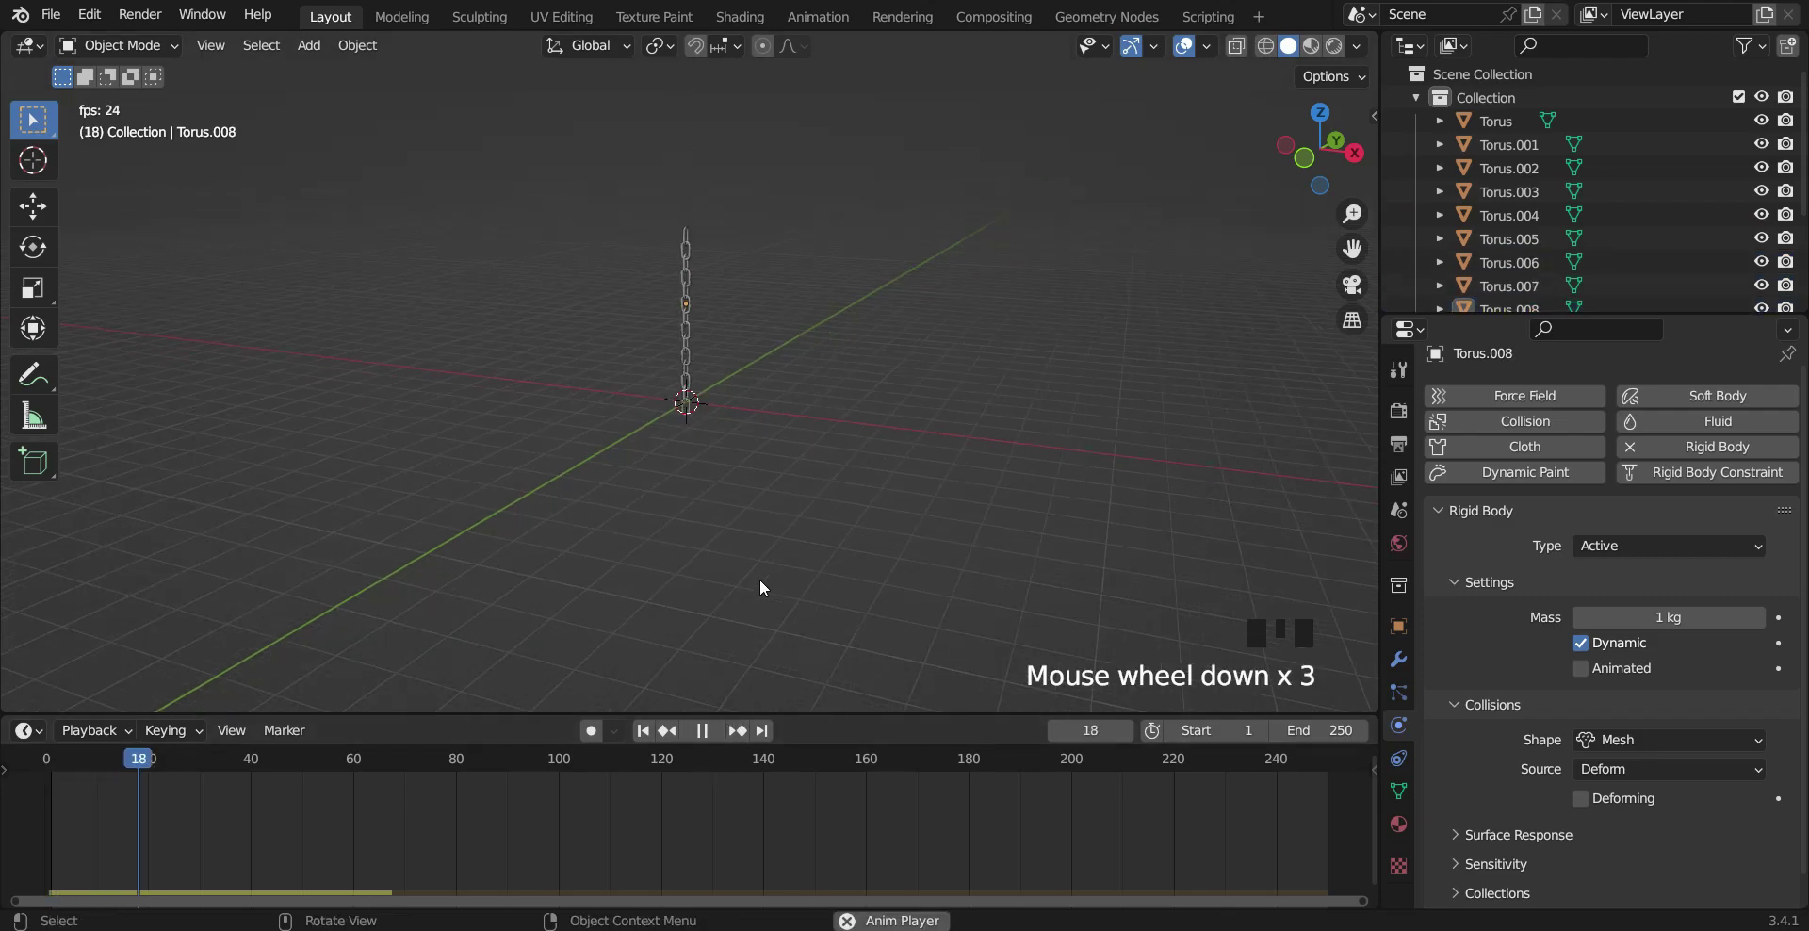
scroll(761, 550, "up", 3)
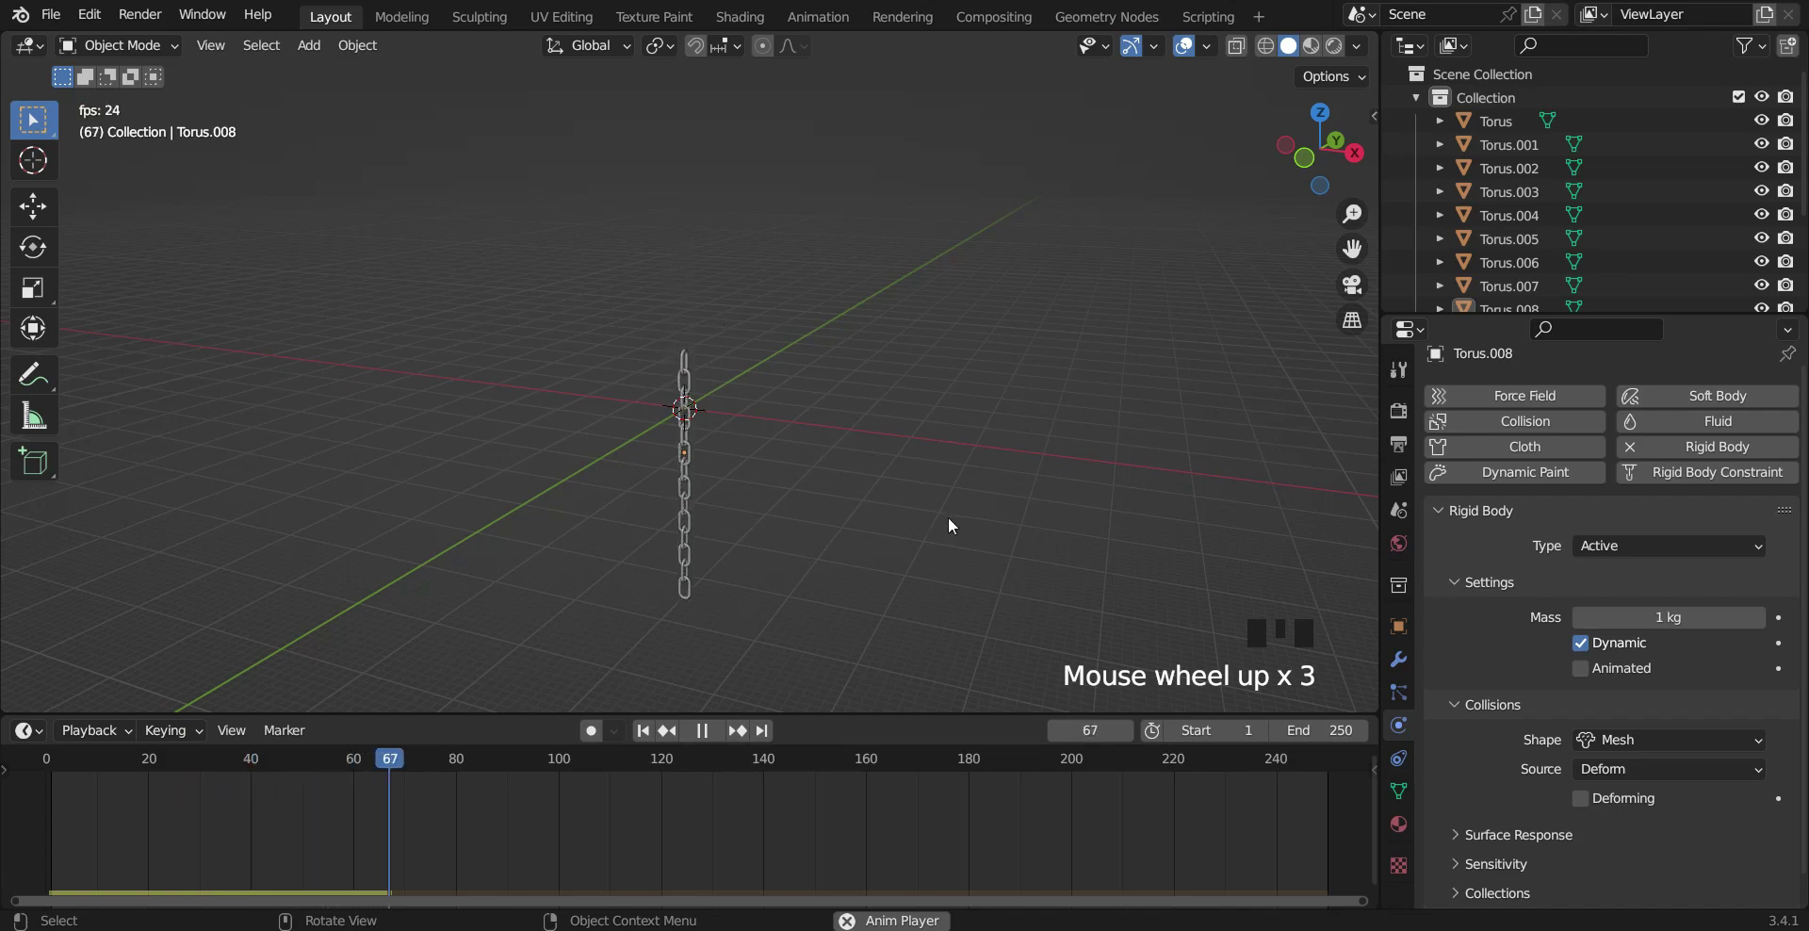
key("space")
left_click(204, 762)
left_click(93, 761)
left_click(47, 762)
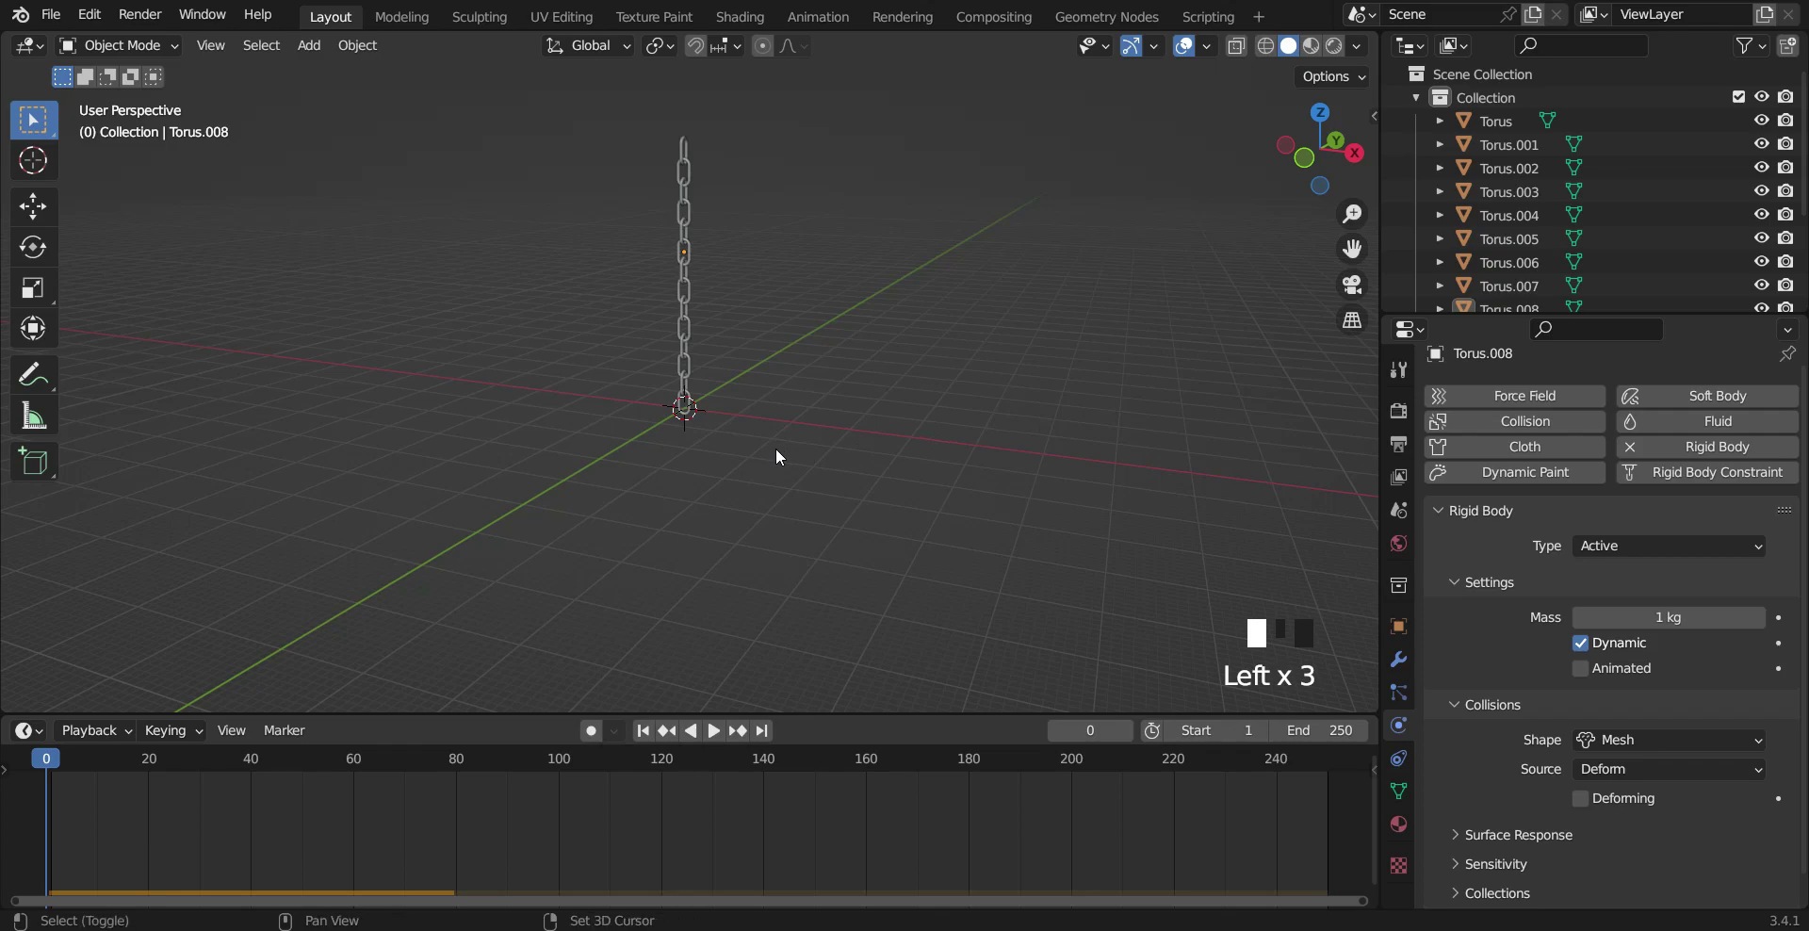
Step: Add a plane at the base of the chain and scale it up into a large ground surface
key("shift+a")
left_click(946, 449)
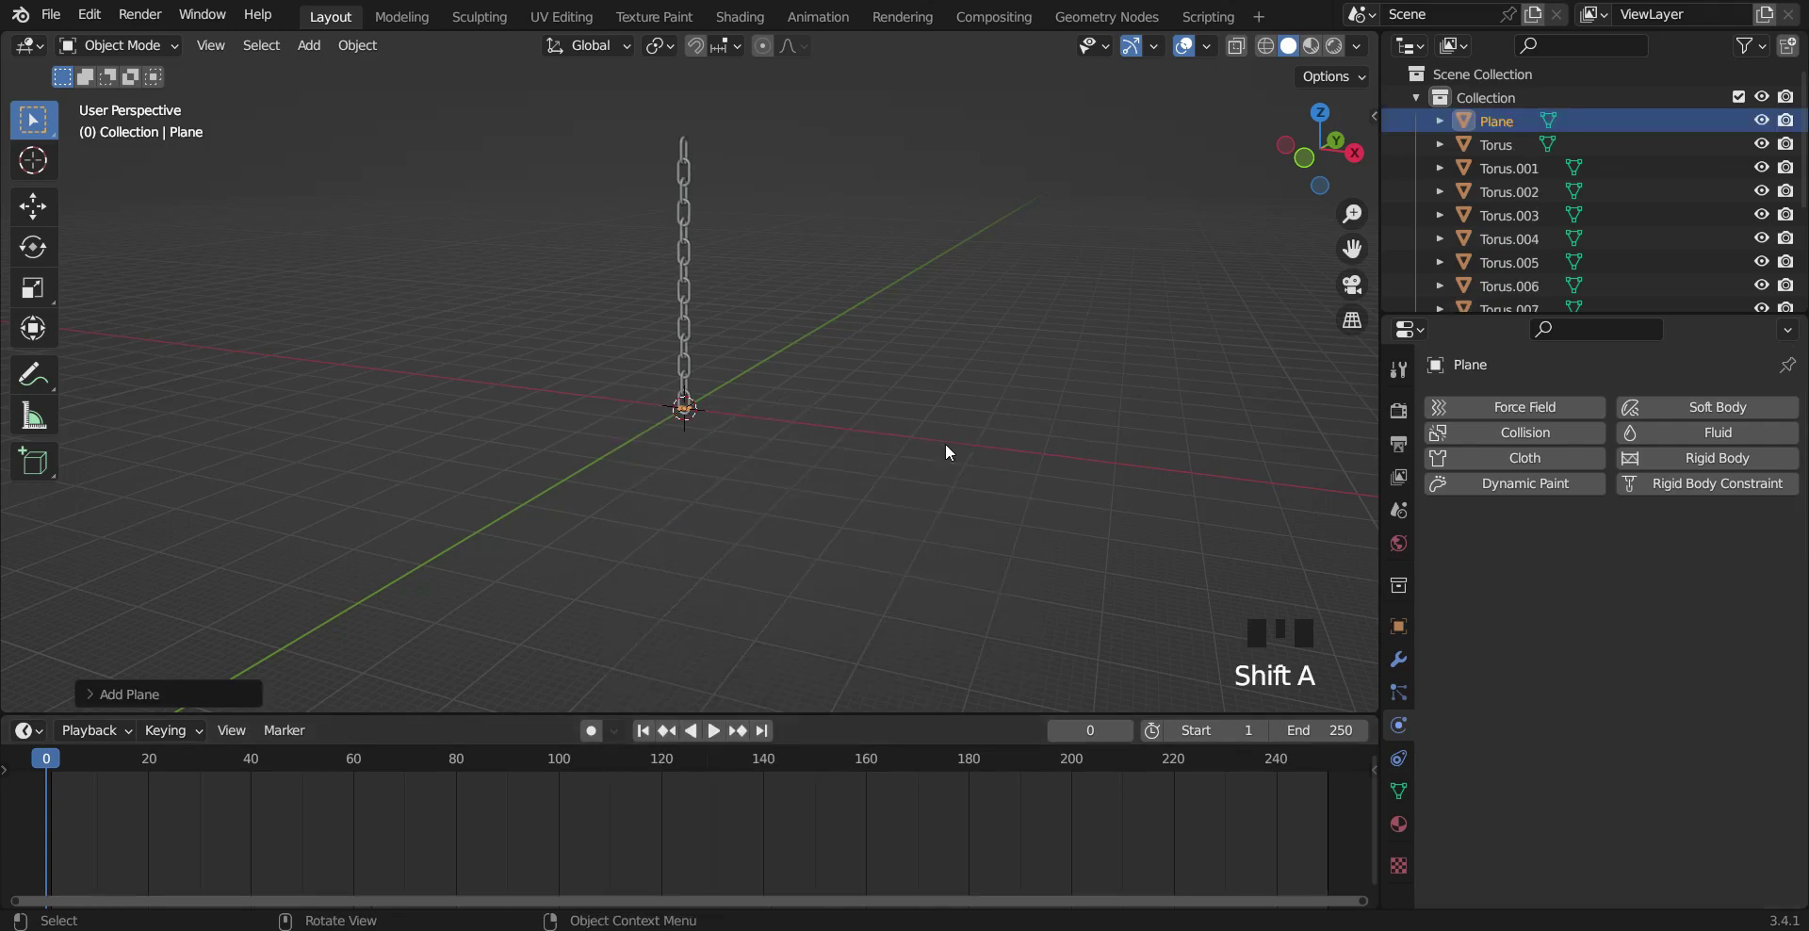
key("s")
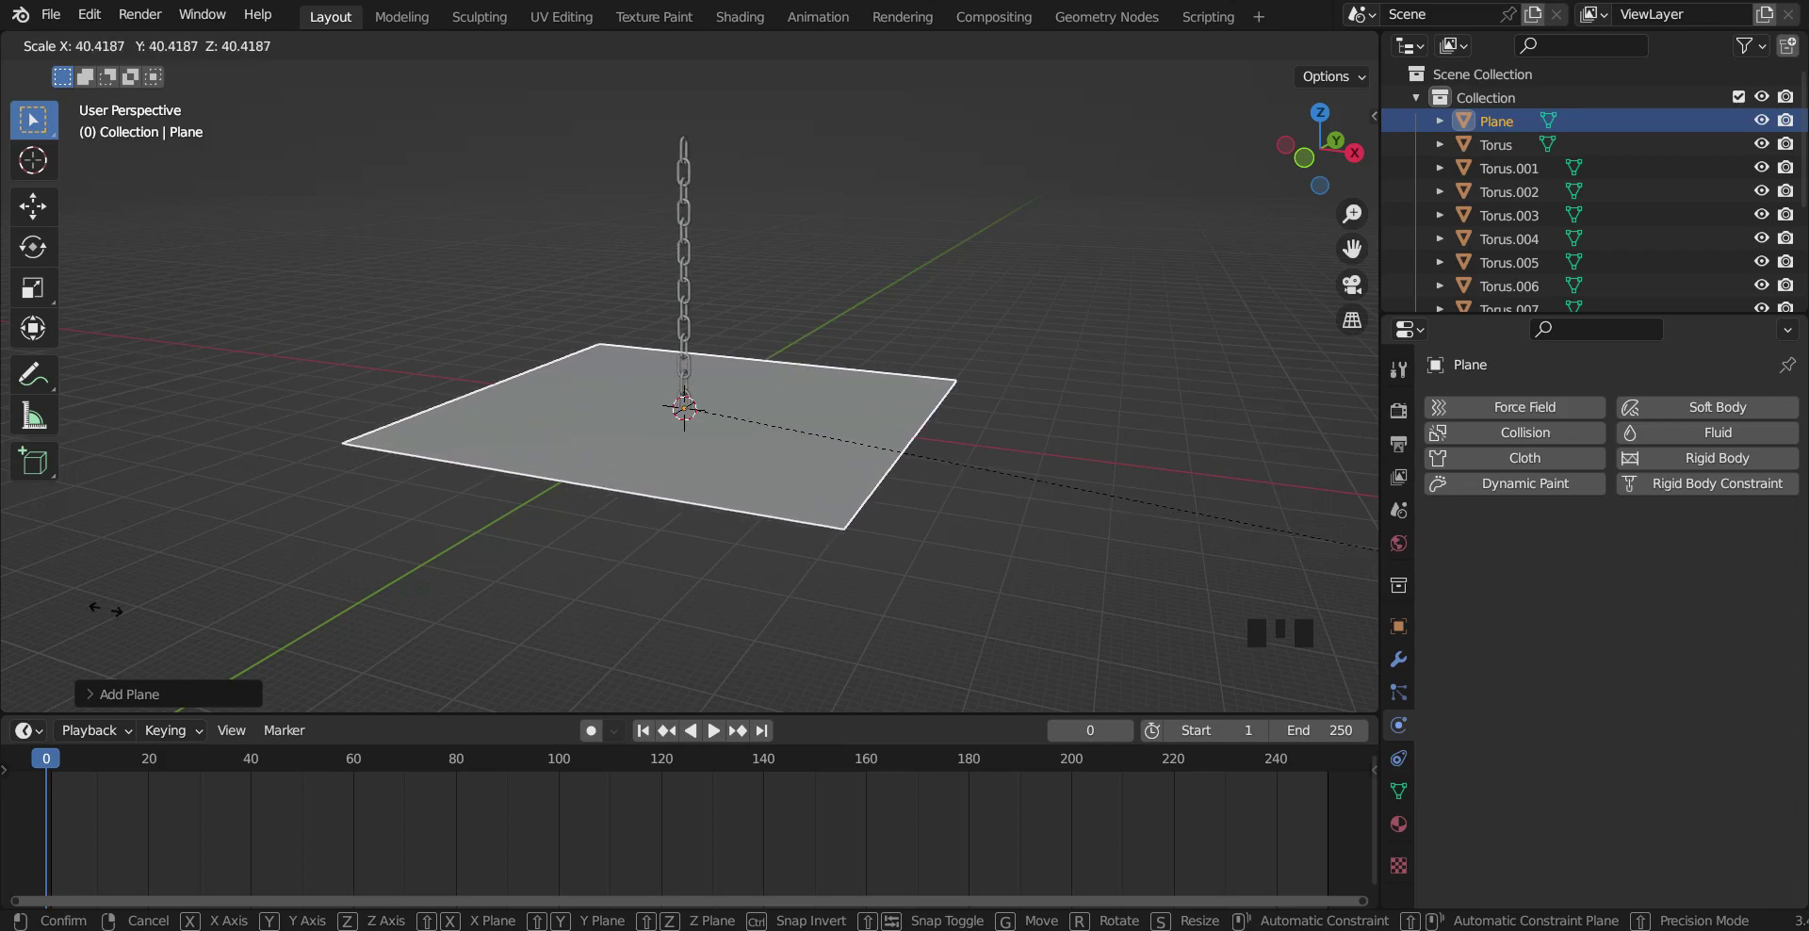
left_click(1037, 650)
Step: Add rigid body physics to the ground plane and set its type to Passive
left_click(1751, 458)
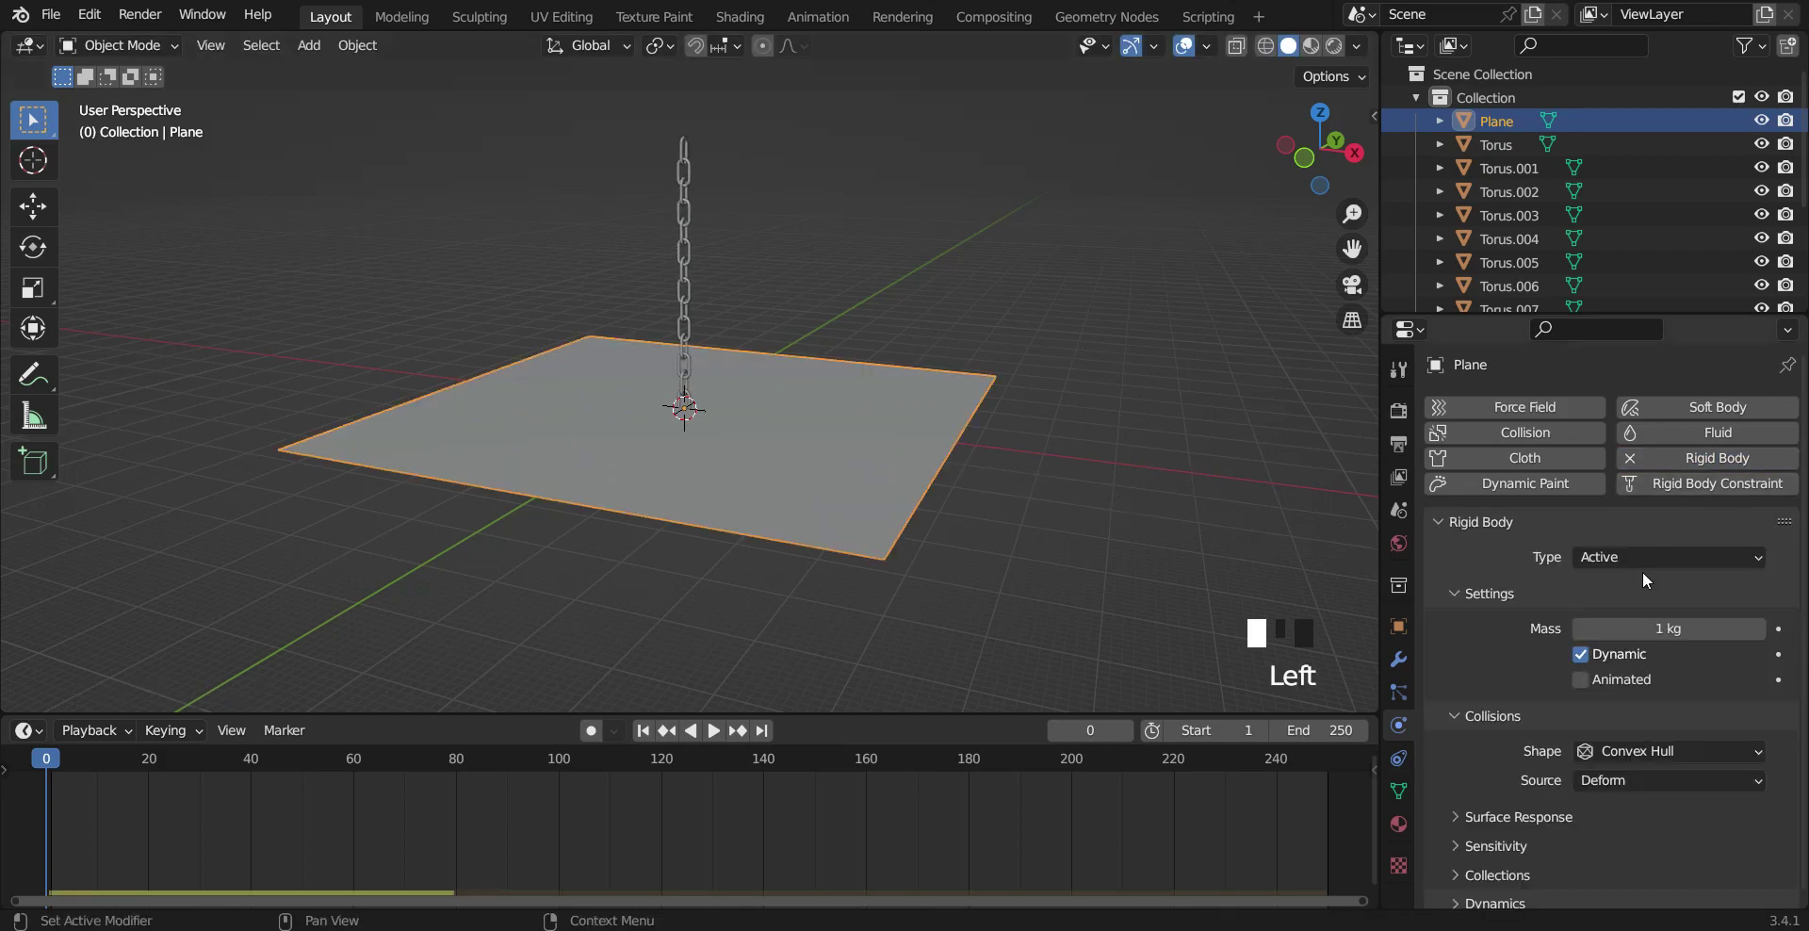
left_click(1662, 556)
left_click(1632, 609)
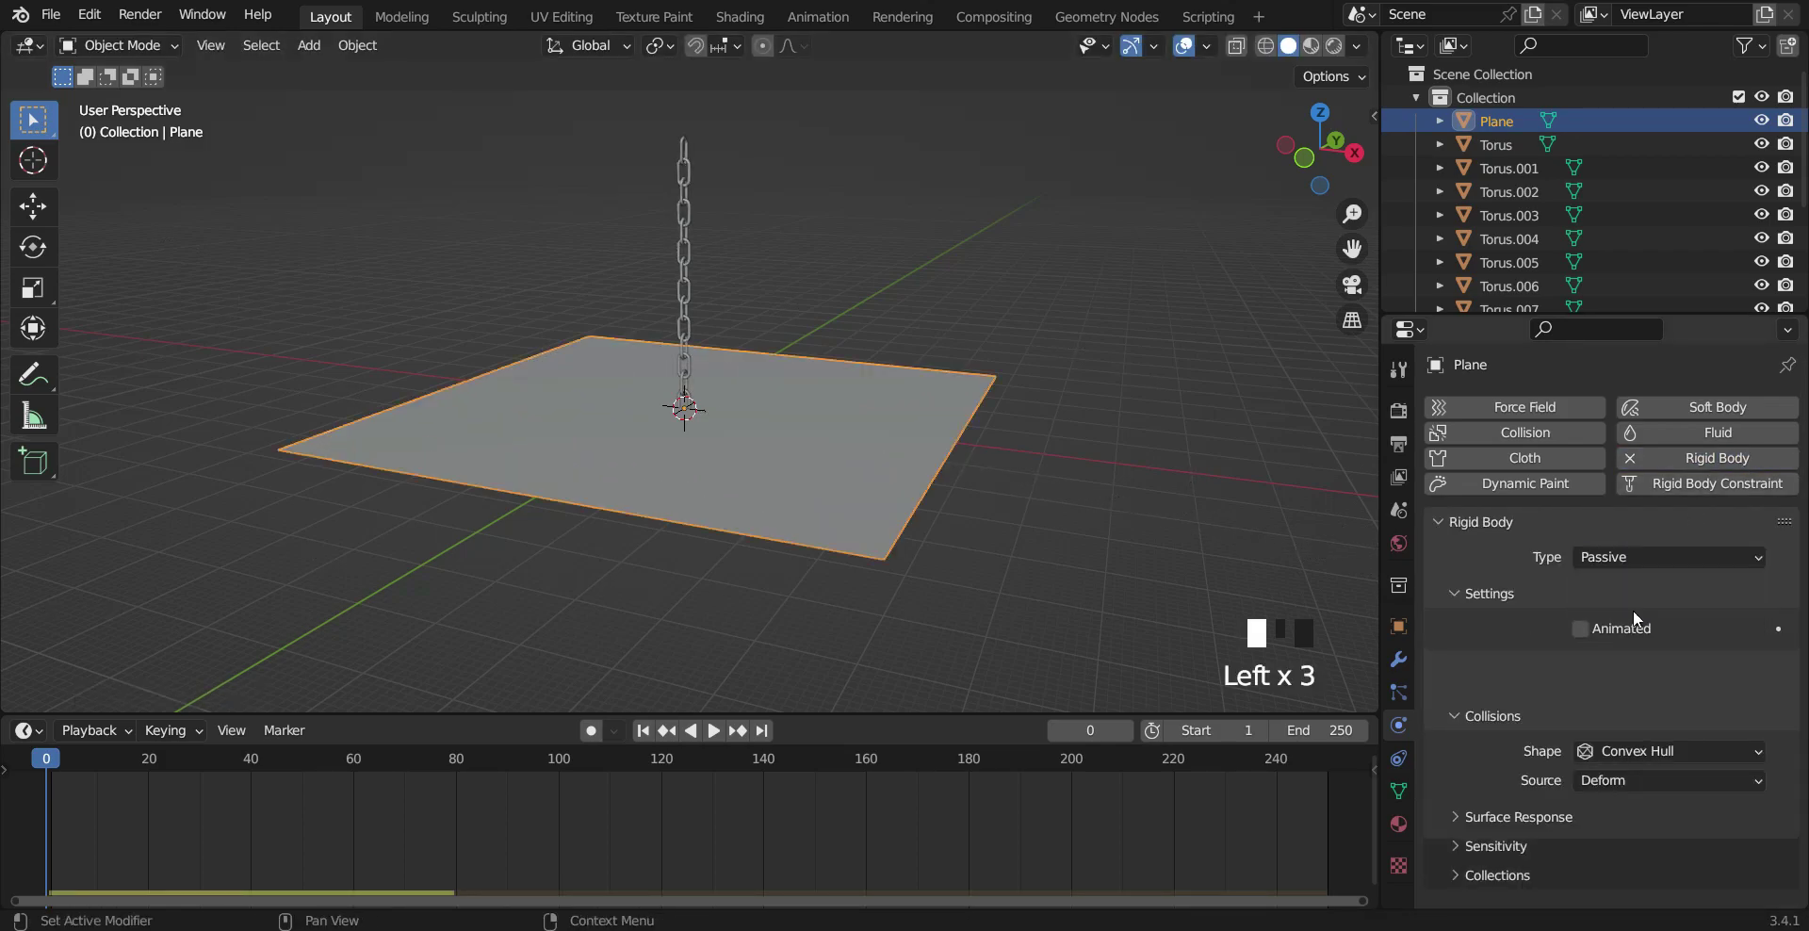
Step: Play the simulation to watch the chain land on the ground plane, and return to frame 0
left_click(711, 729)
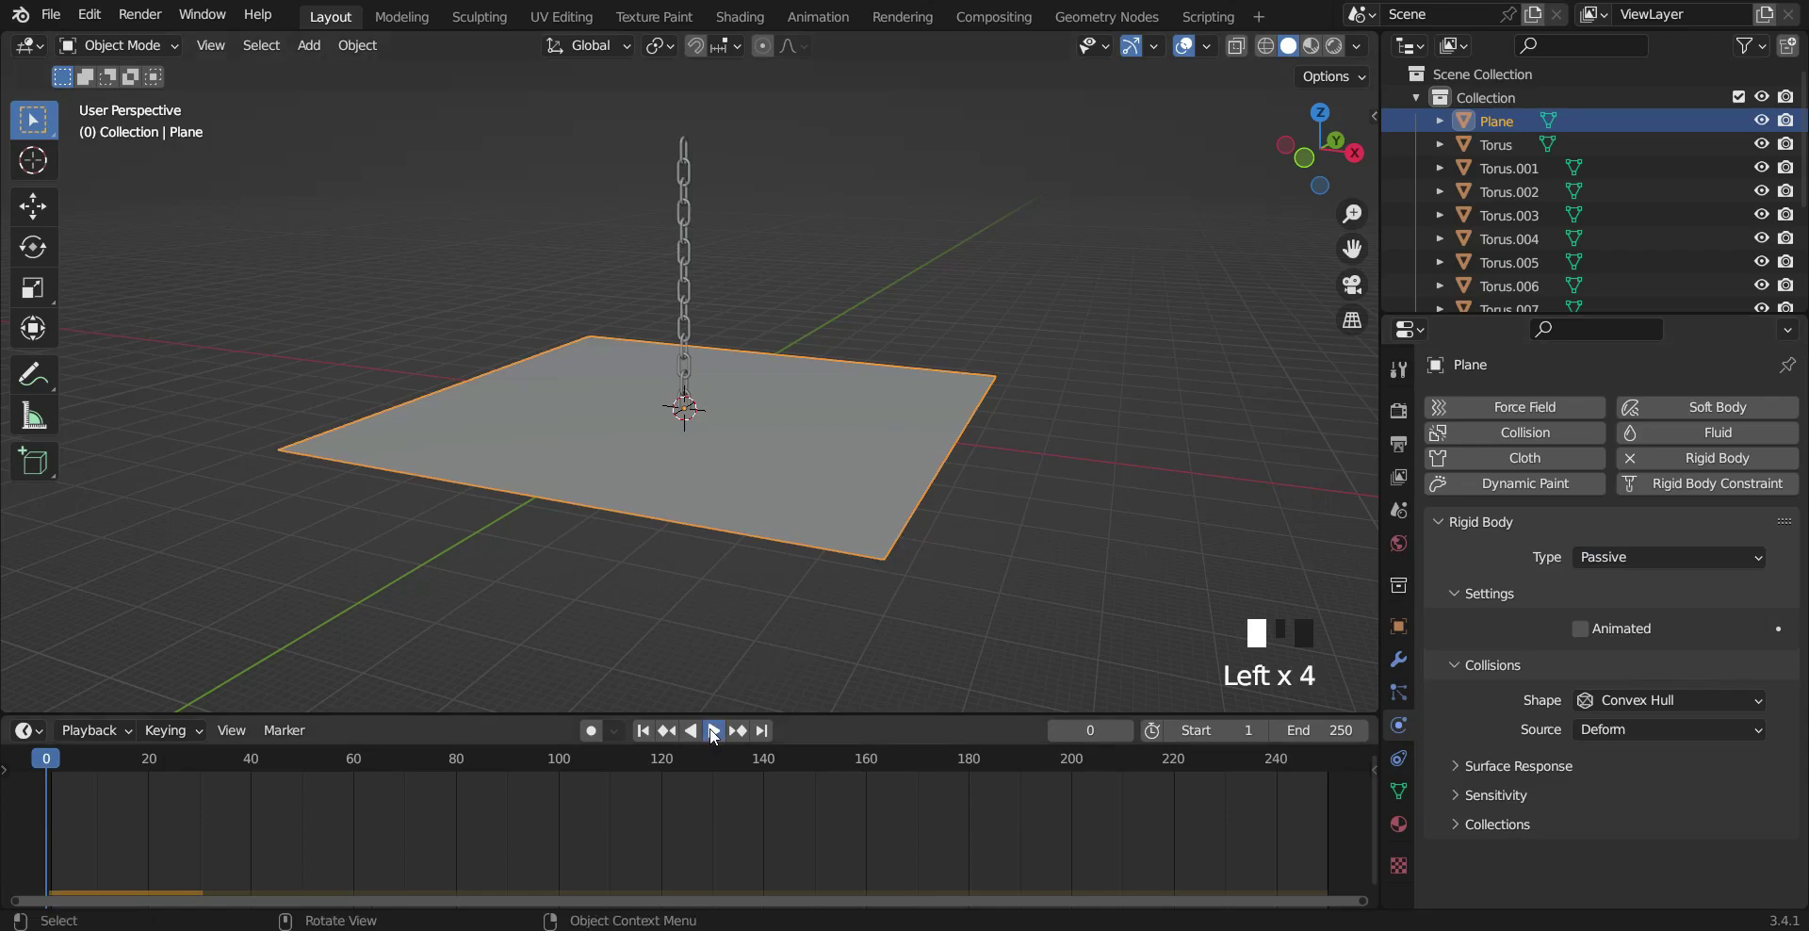
middle_click_drag(841, 479, 907, 478)
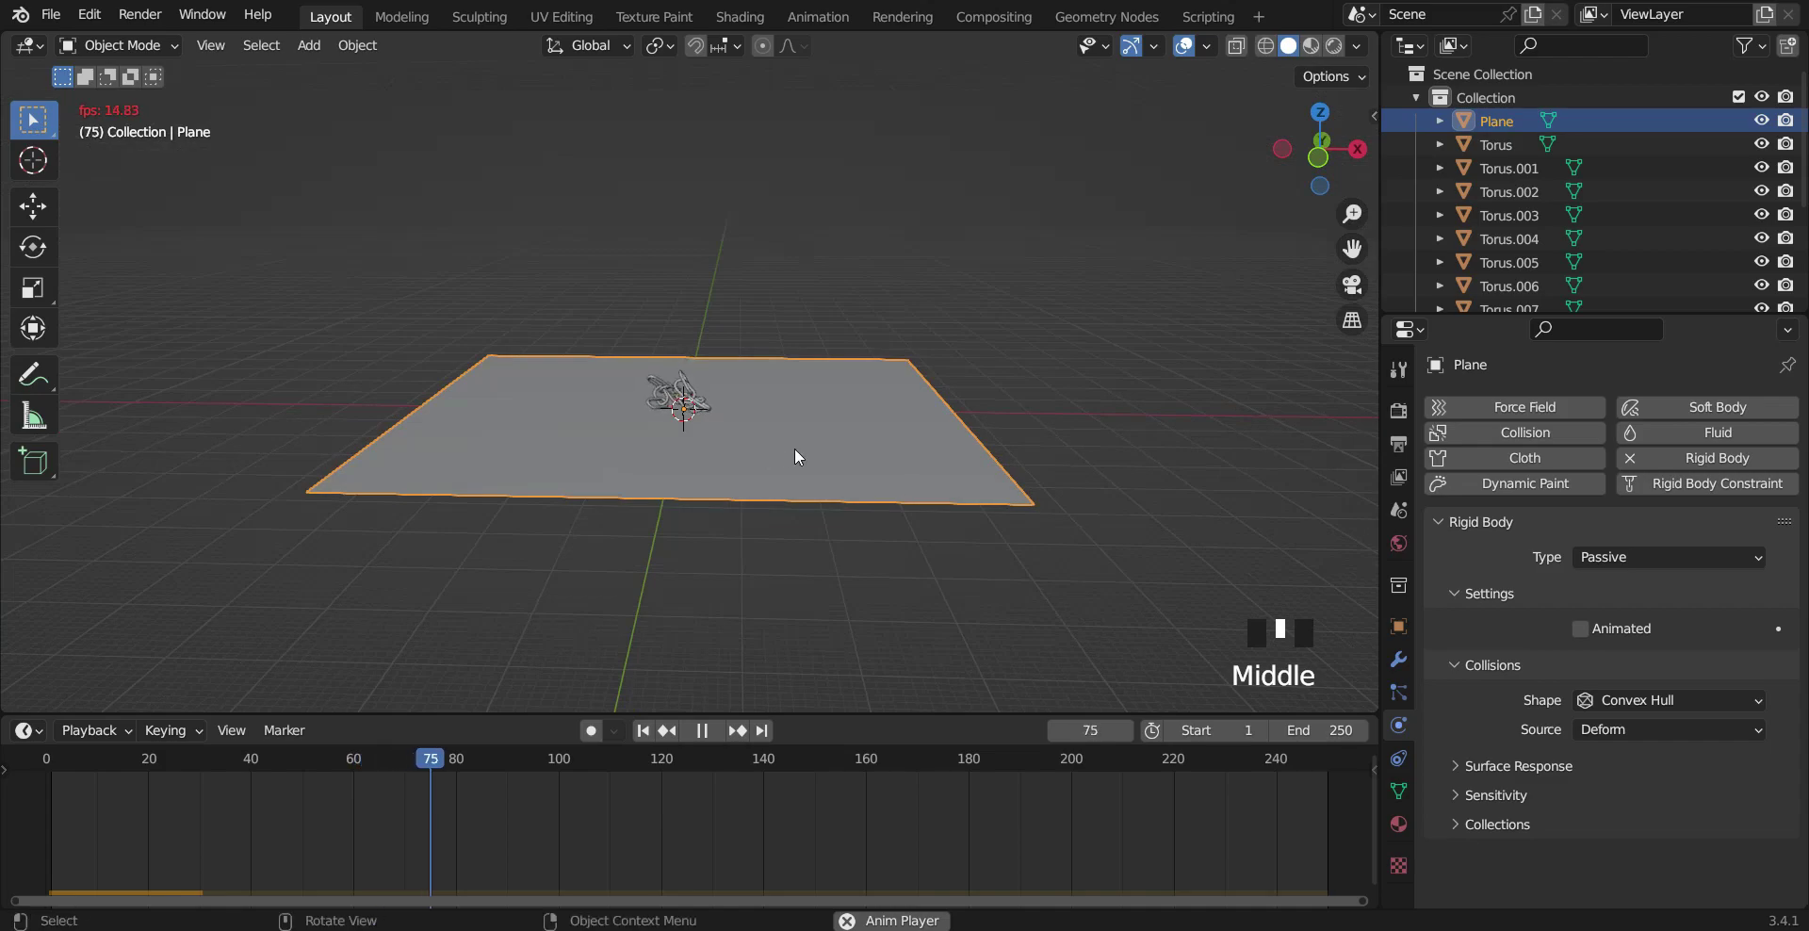
key("space")
left_click_drag(454, 764, 15, 784)
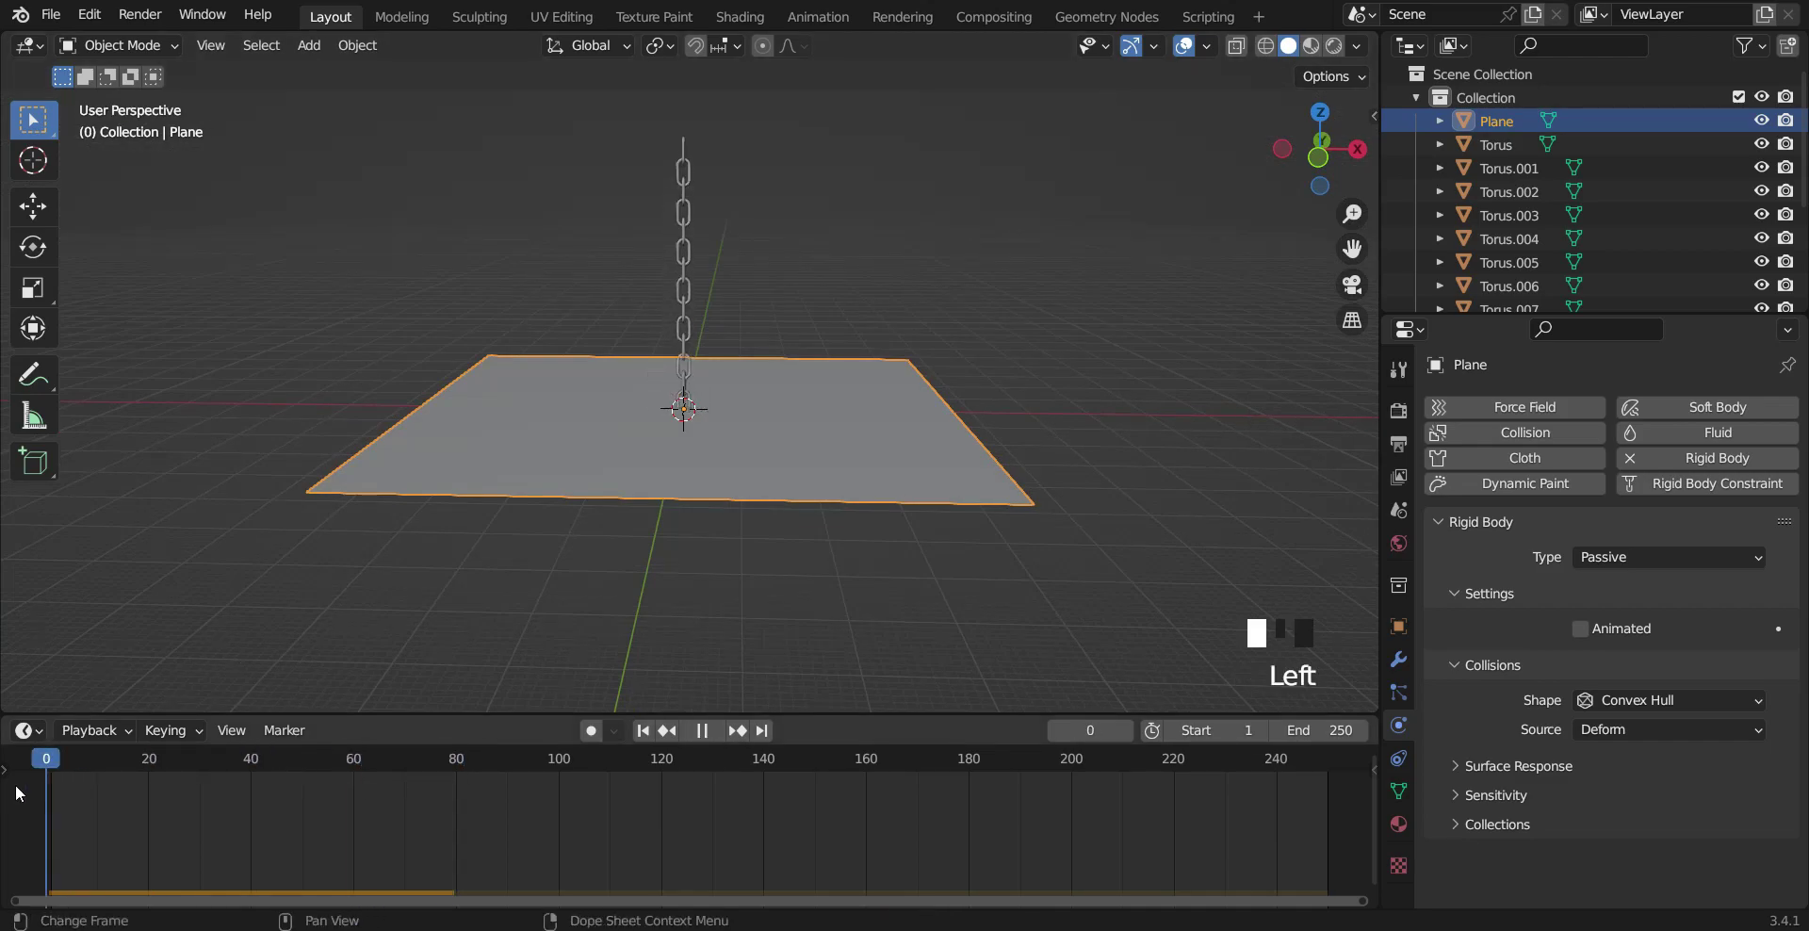
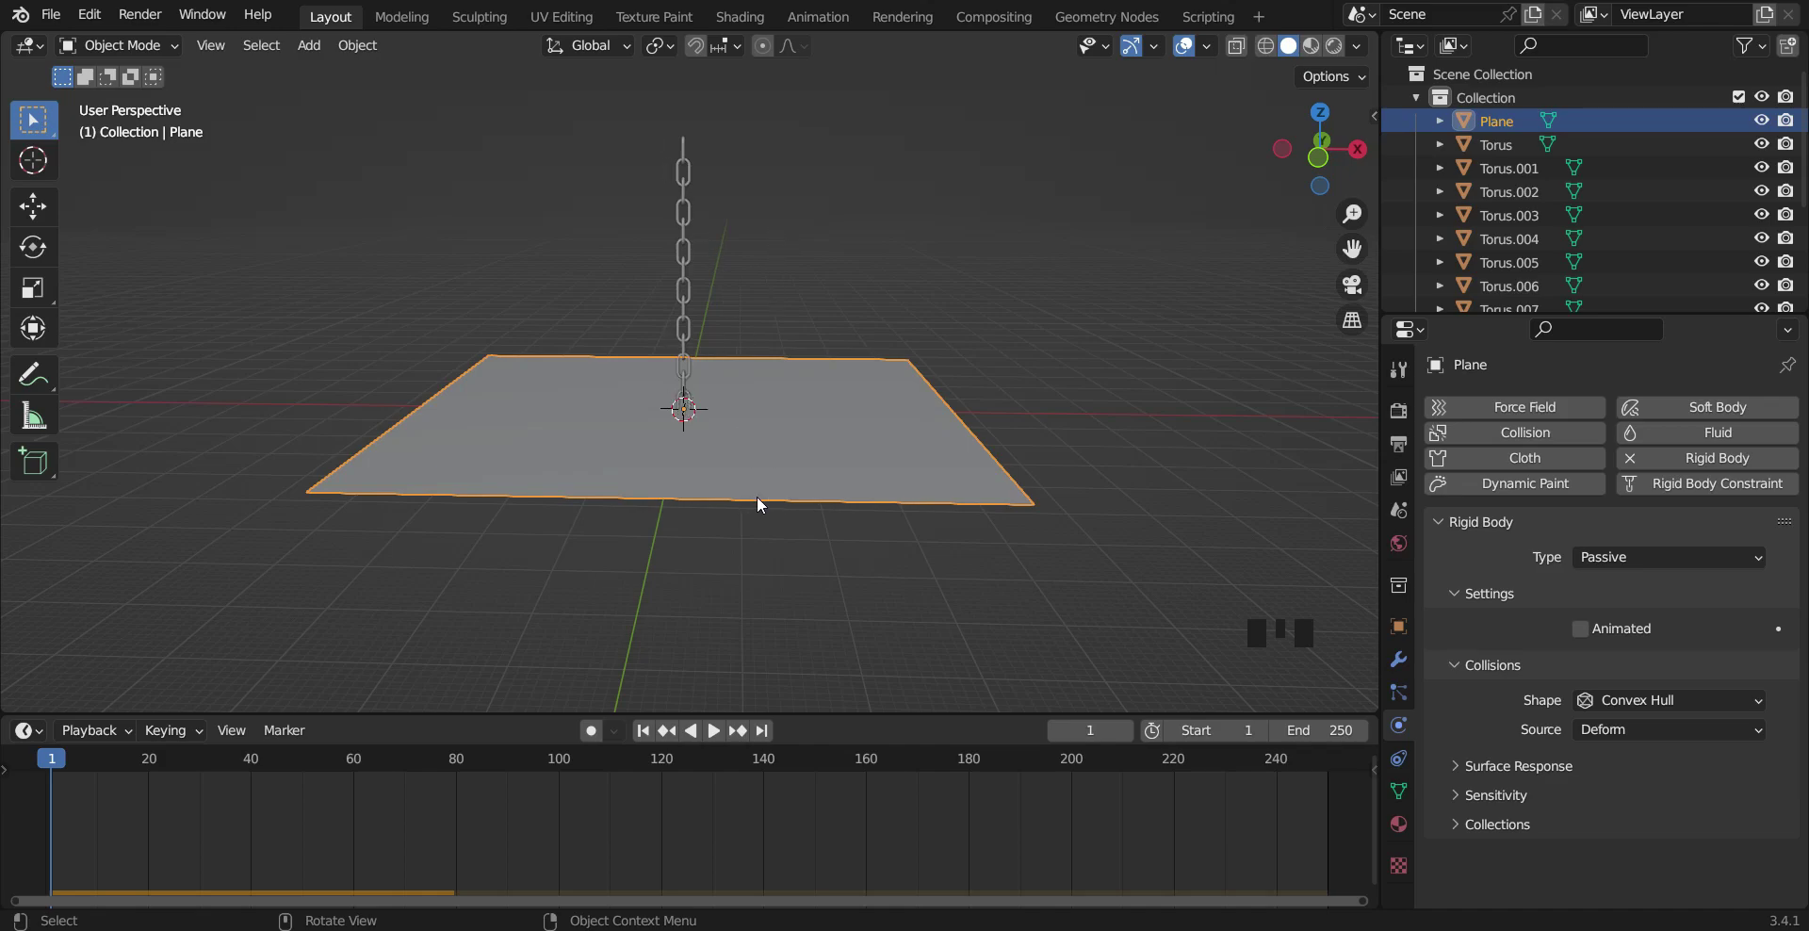
Step: Raise all the chain links about 11.6 m along Z, hiding the ground plane during the selection and unhiding it after the move
left_click(836, 463)
key("h")
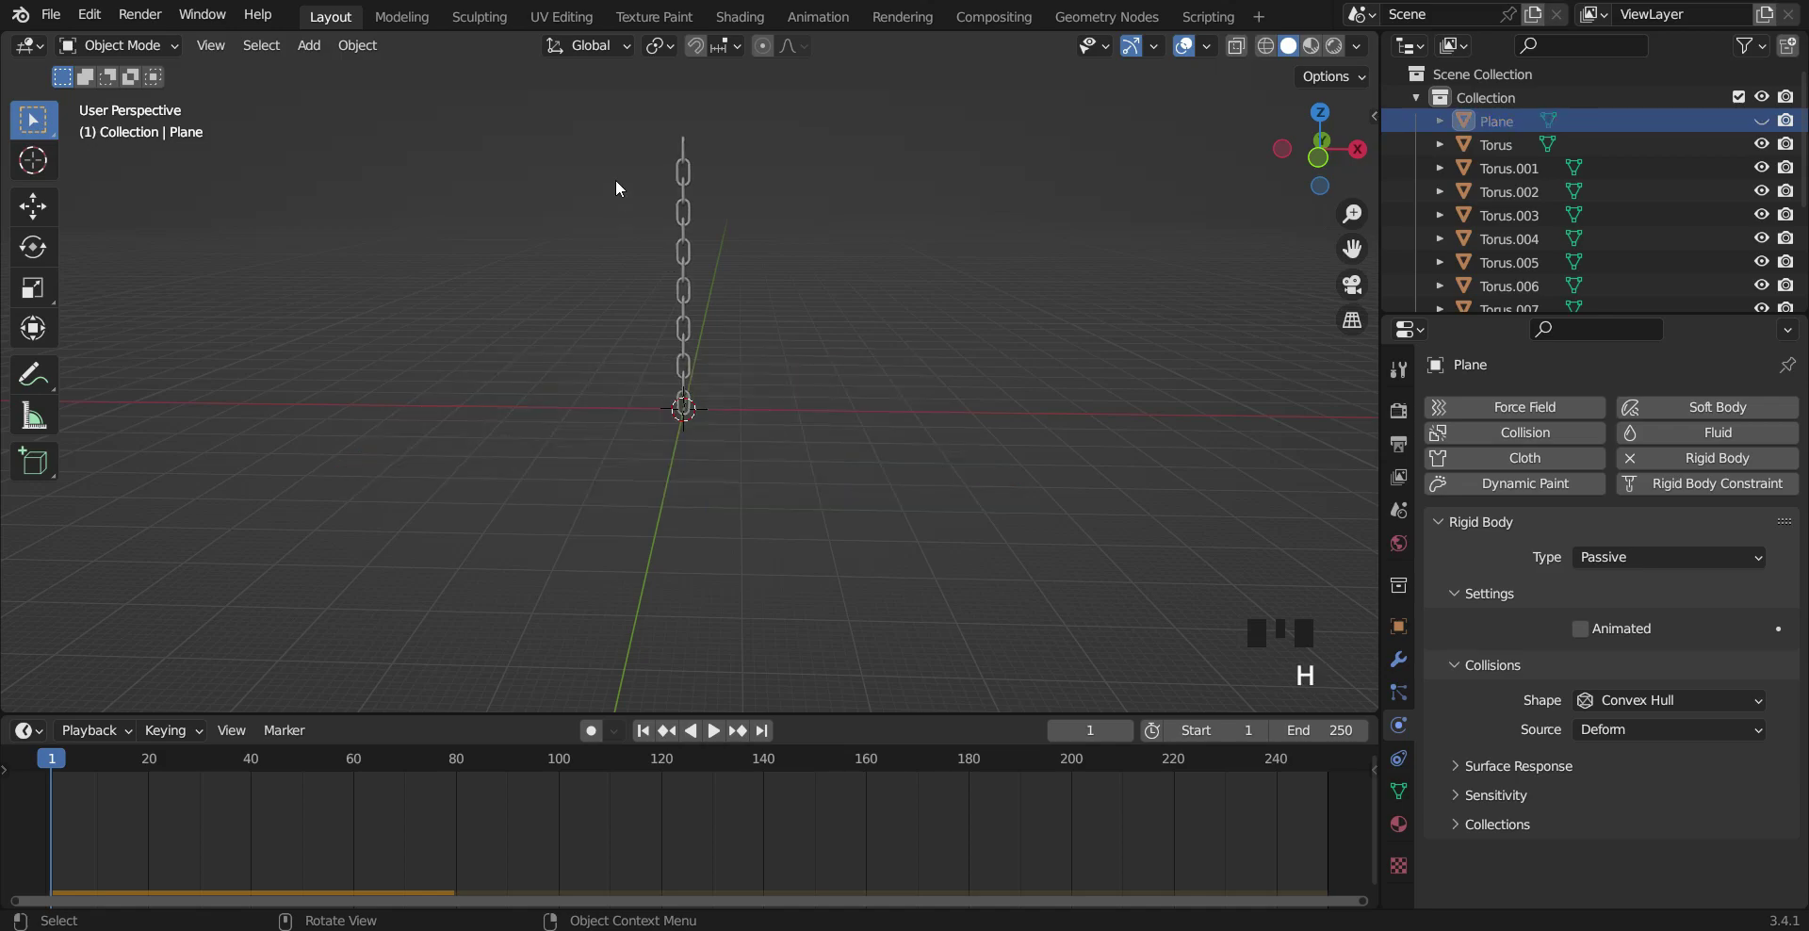
left_click_drag(612, 98, 748, 449)
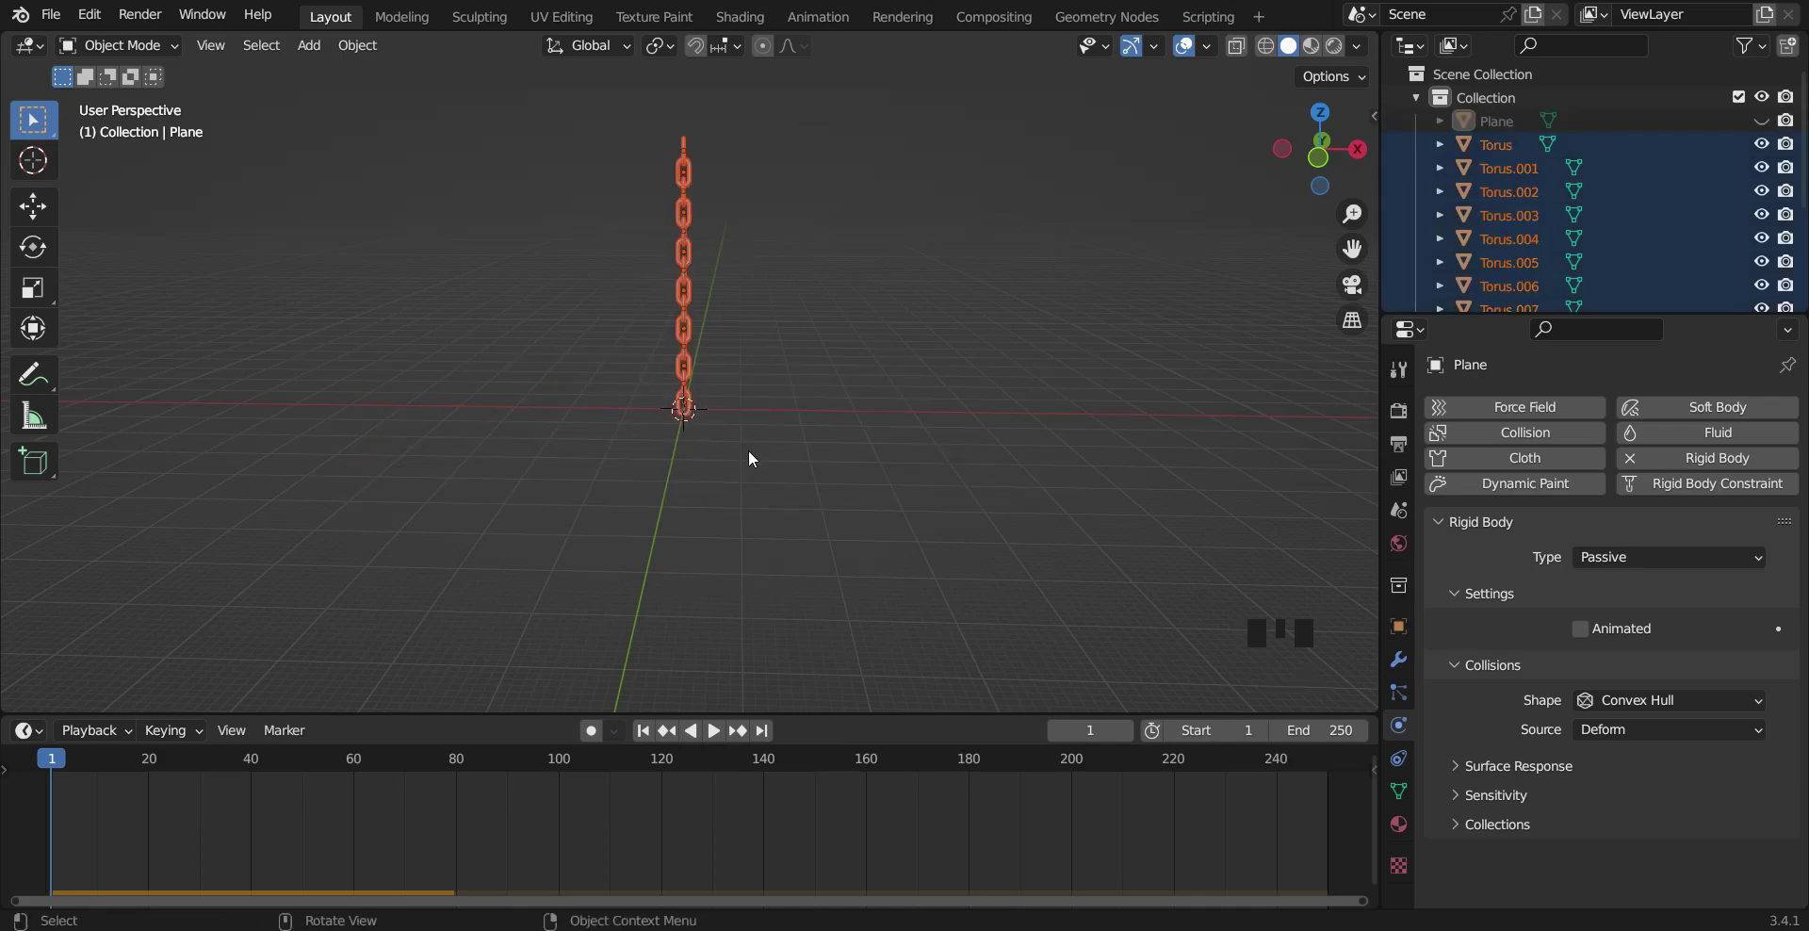
key("KP_1")
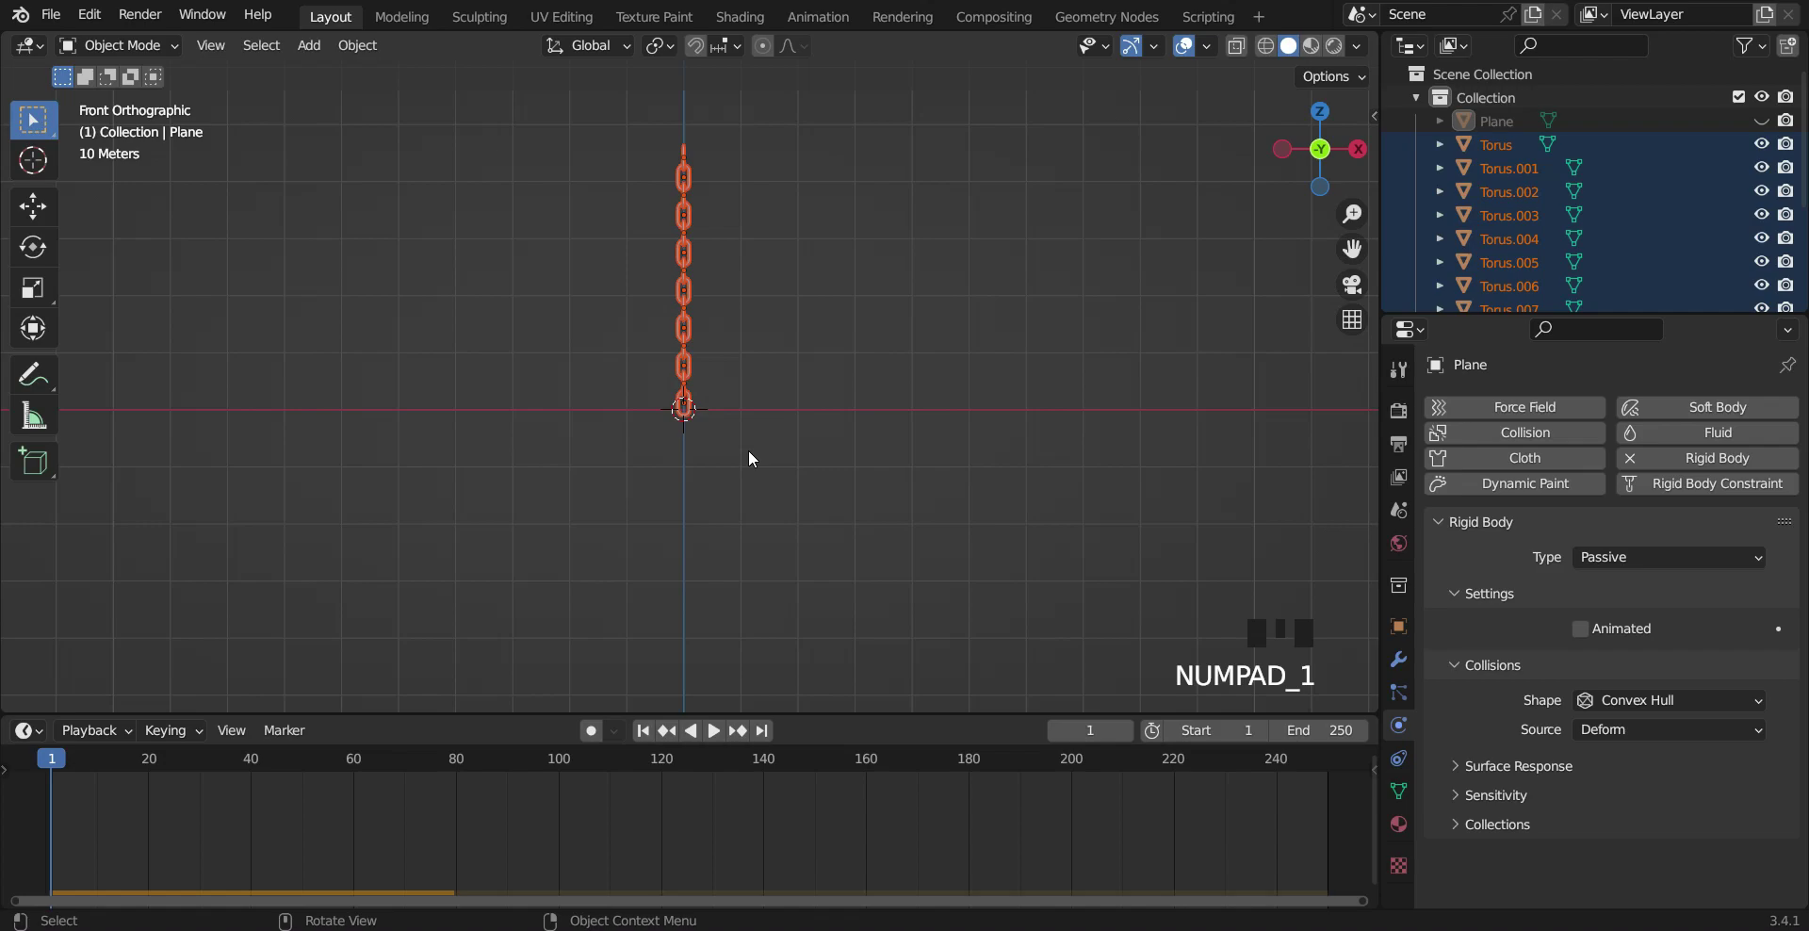
key("g")
key("z")
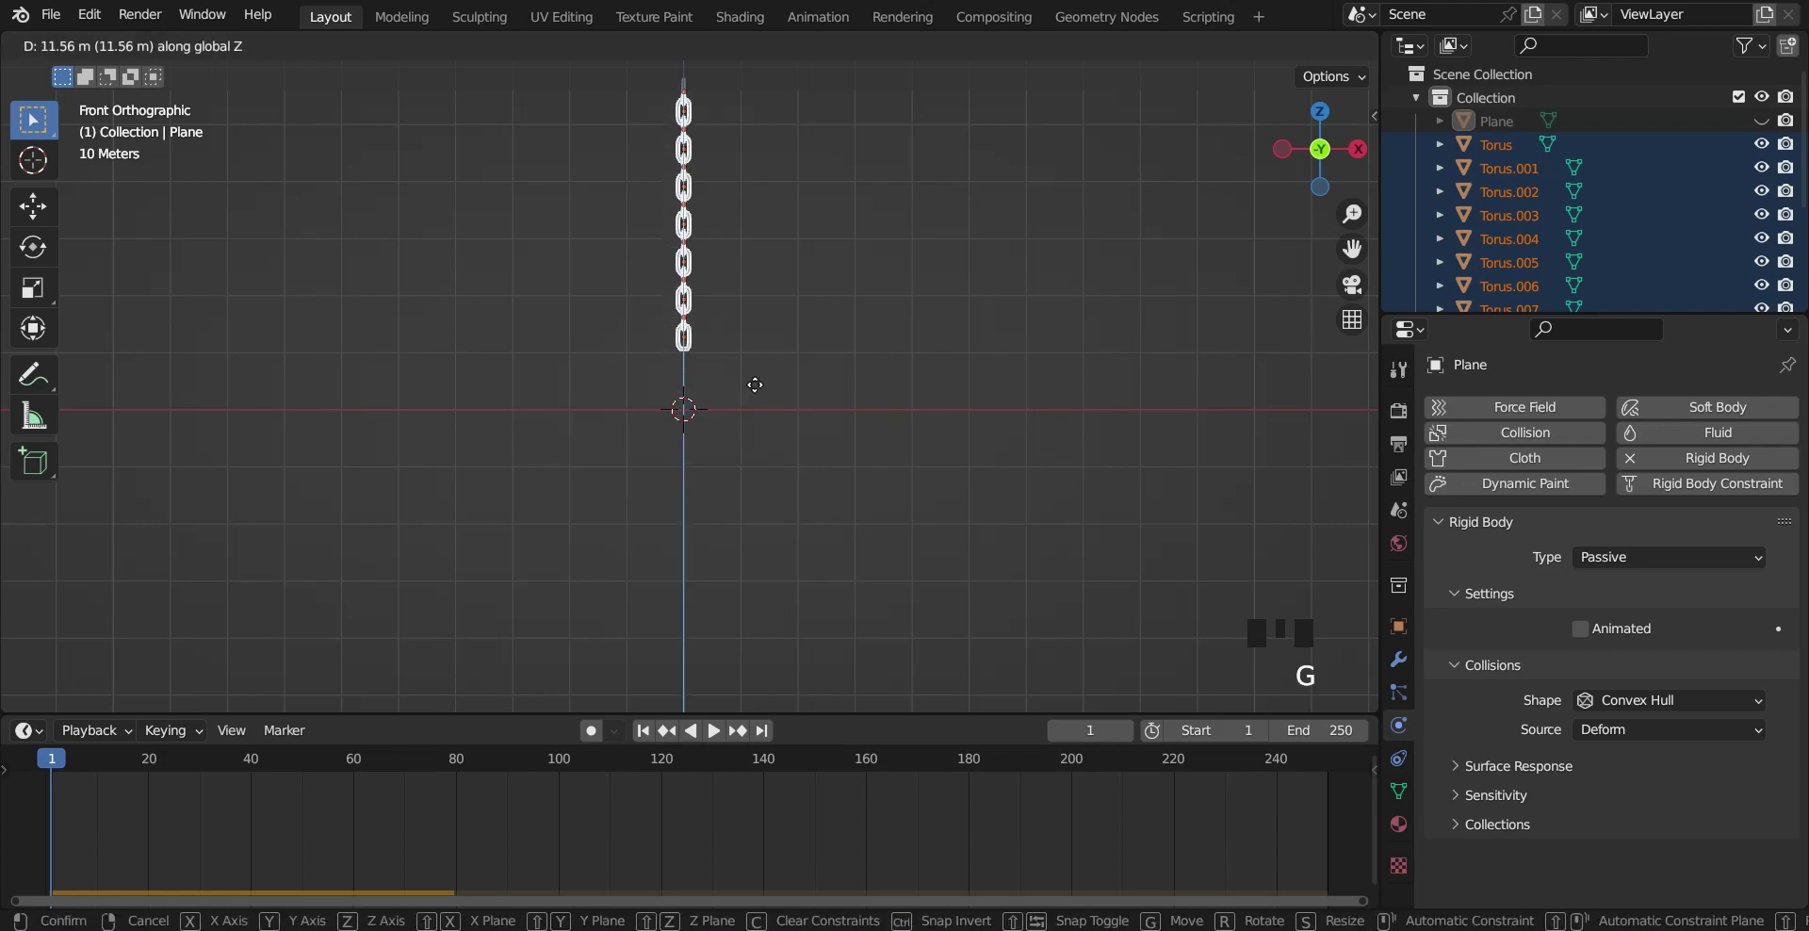
left_click(756, 383)
left_click(756, 382)
middle_click_drag(756, 383, 807, 426)
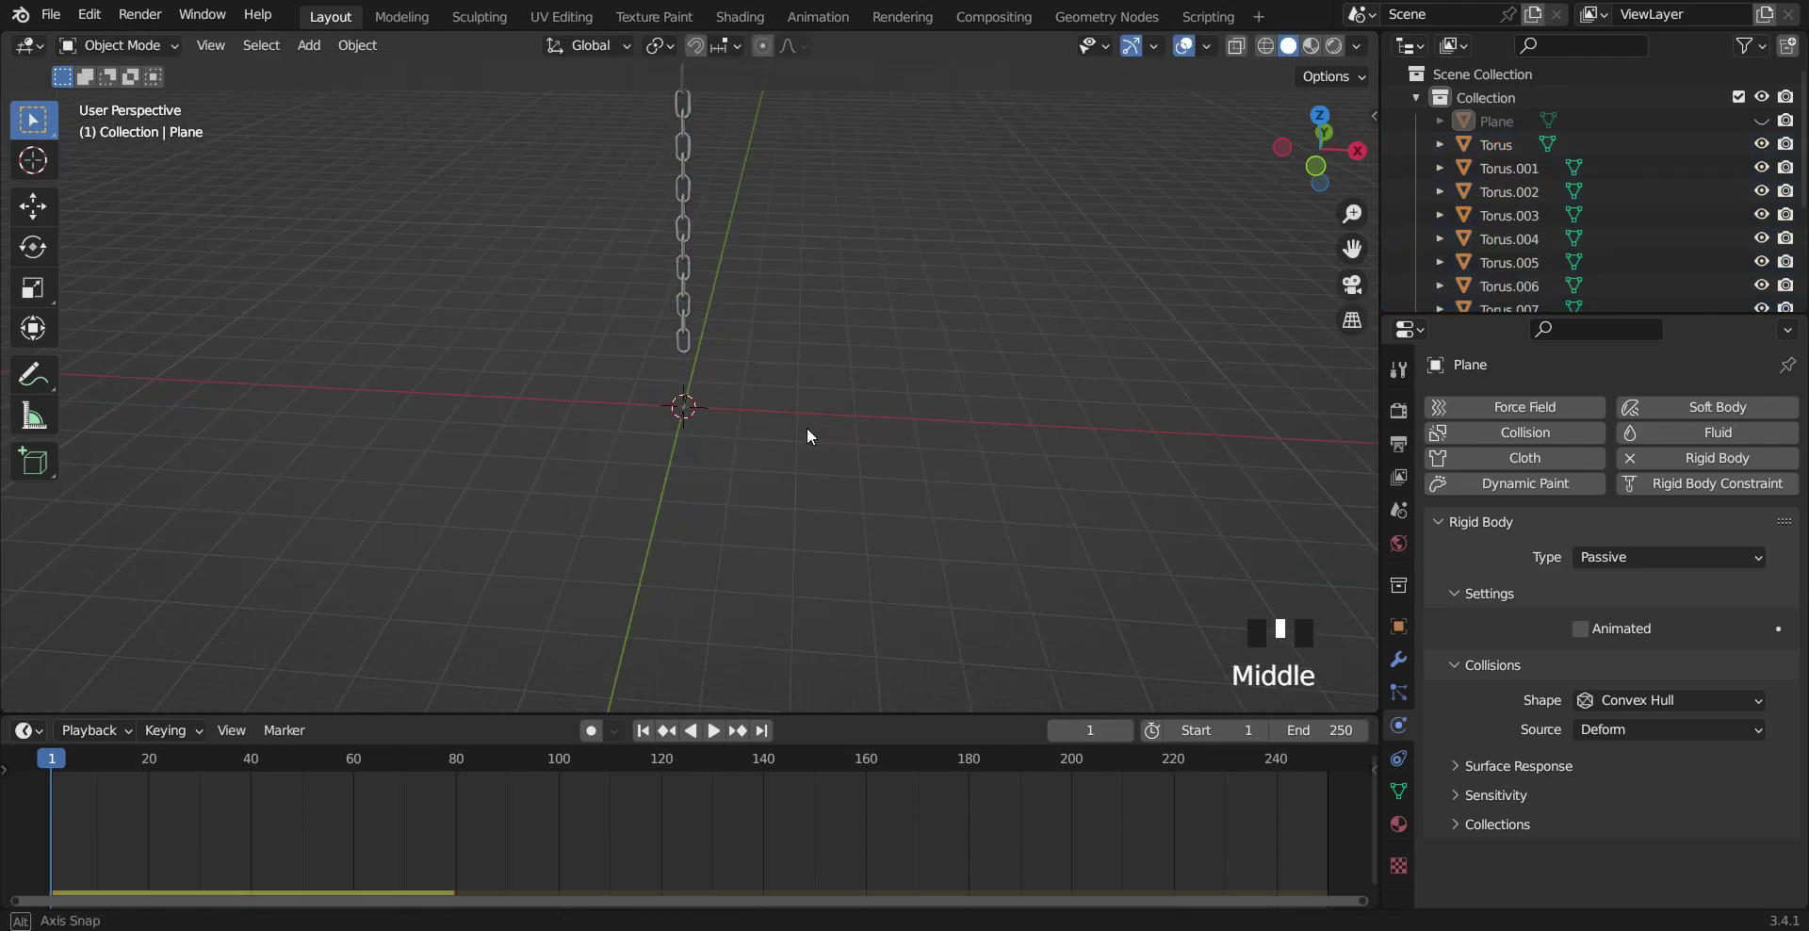
key("alt+h")
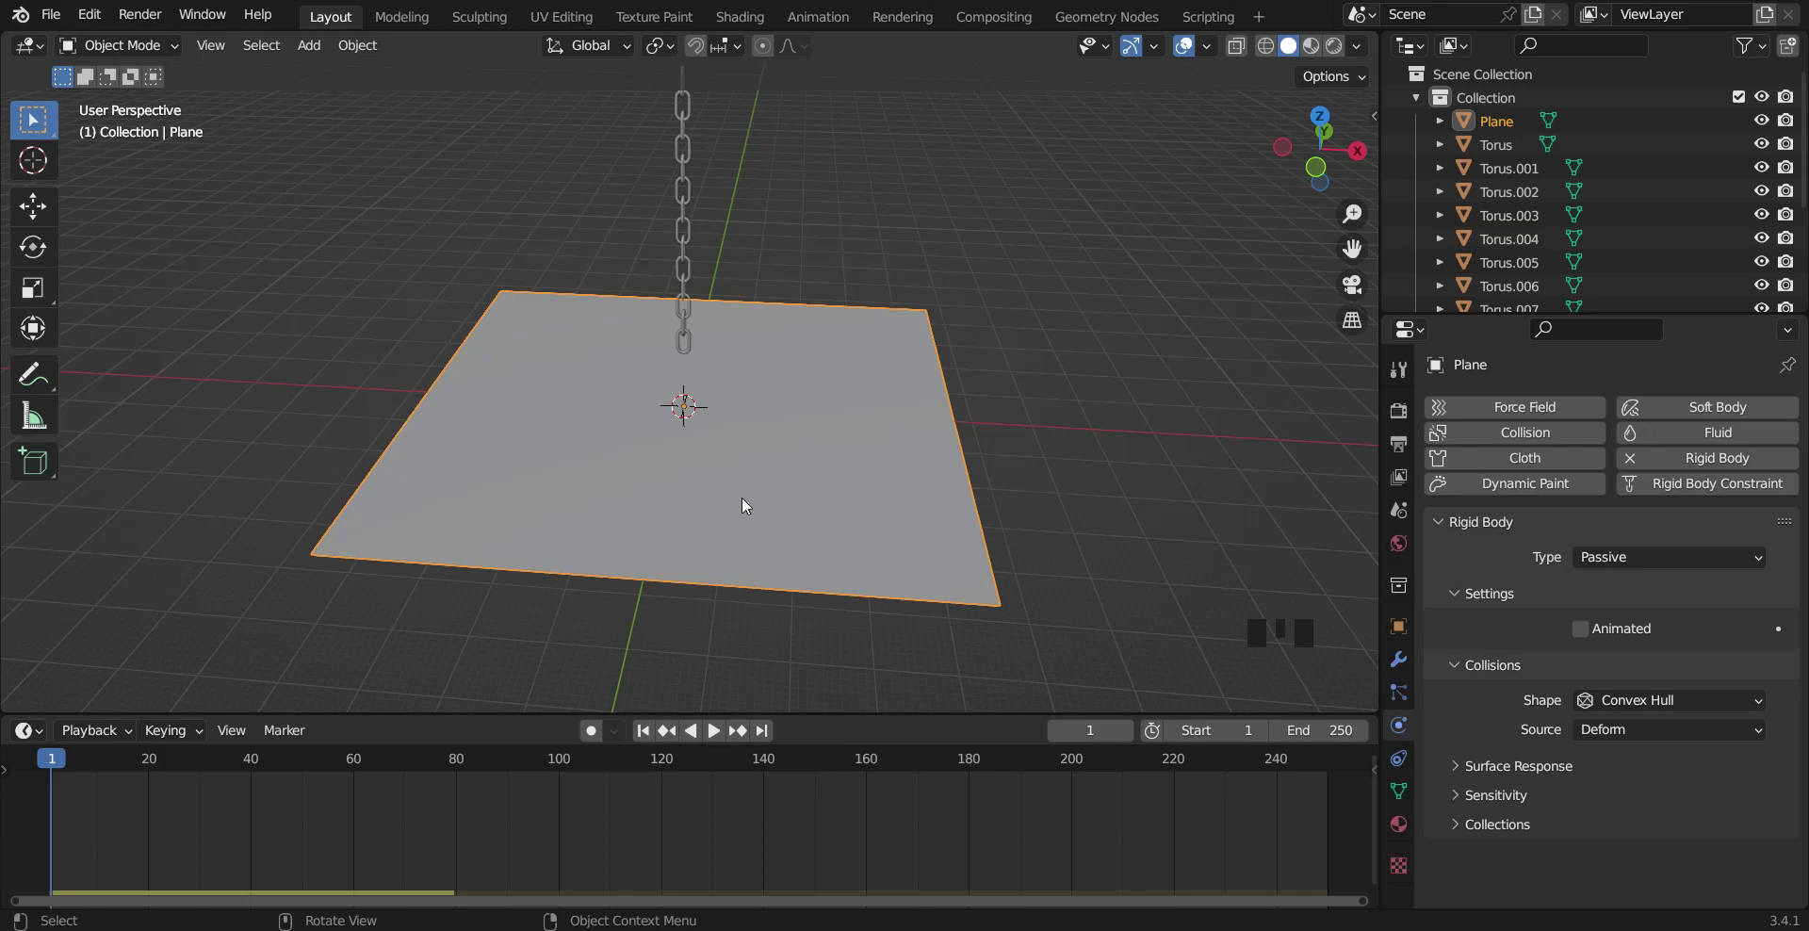
Step: Add a UV sphere inside the bottom link's mesh and scale it up about 7.8 times
left_click(685, 341)
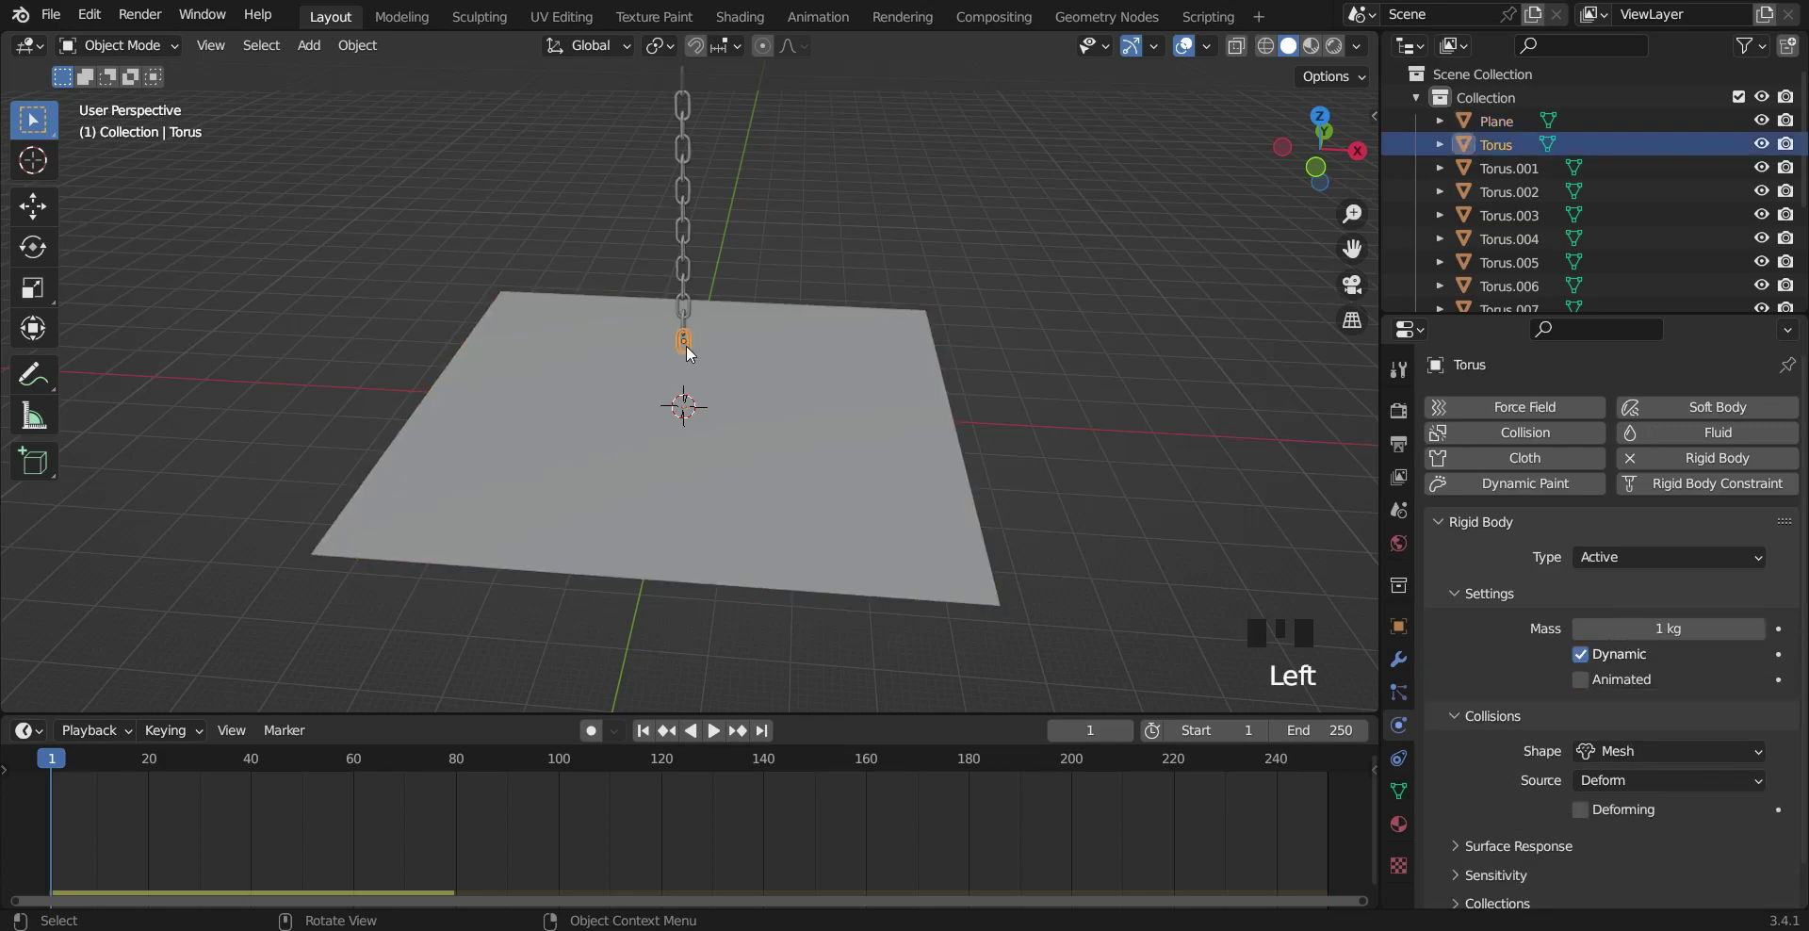
key("Tab")
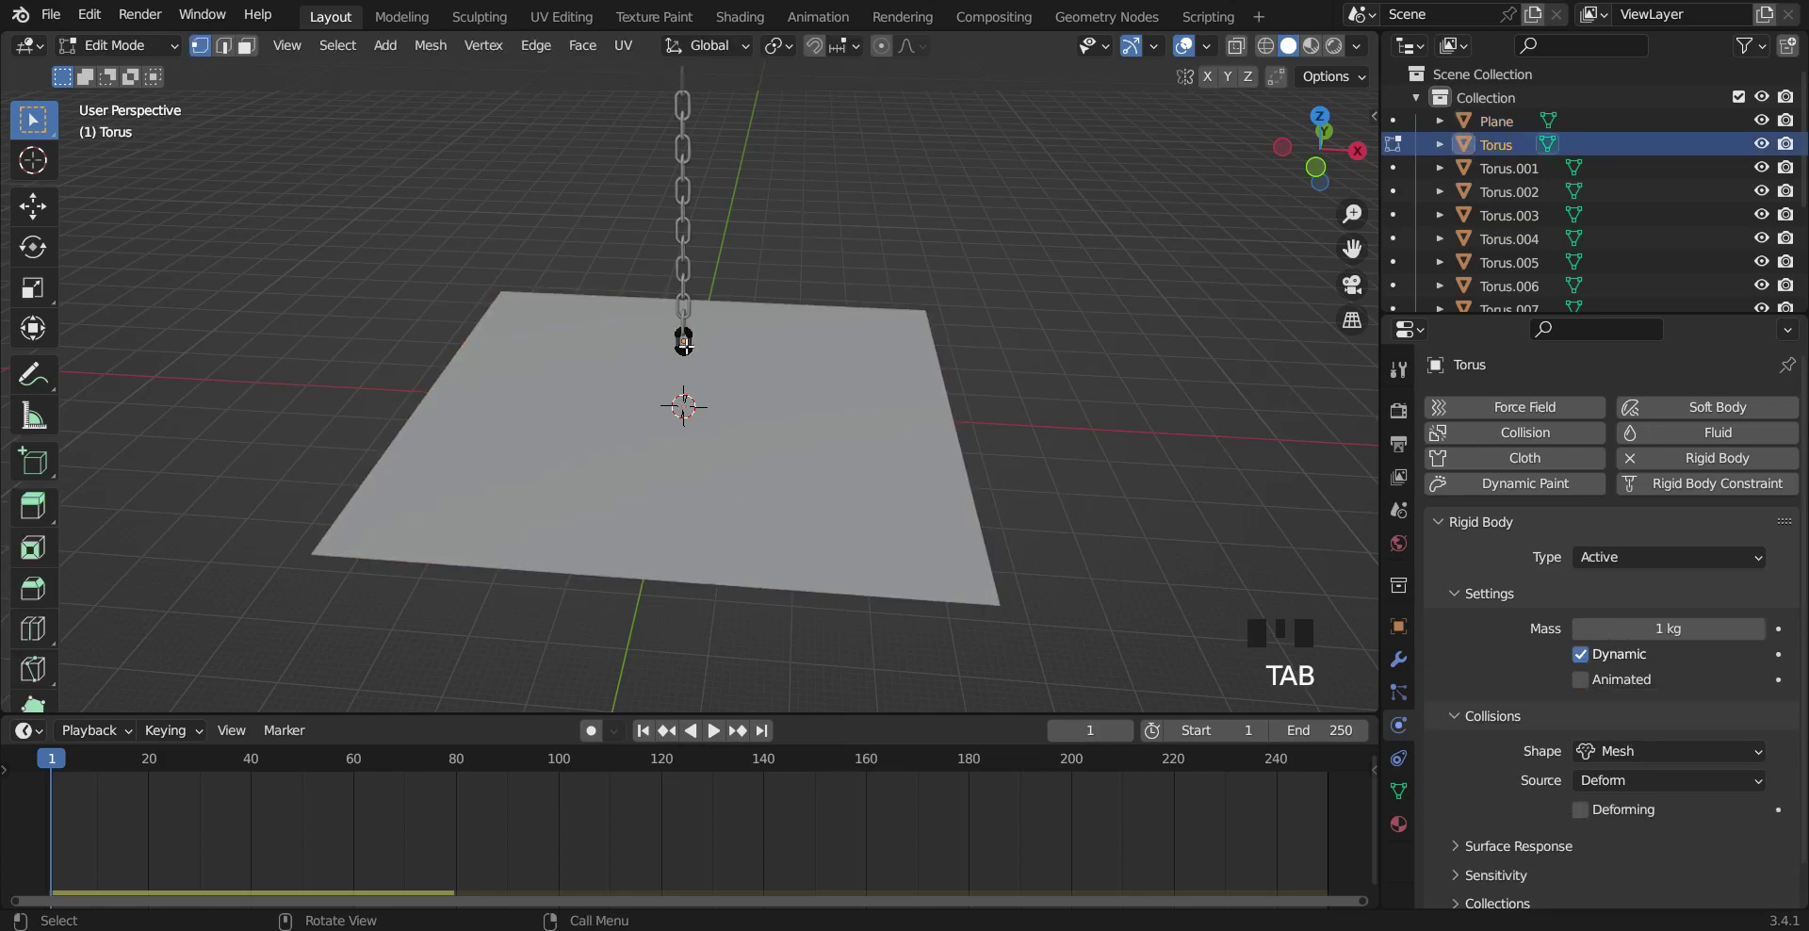
key("ctrl+z")
scroll(736, 318, "up", 3)
key("shift+a")
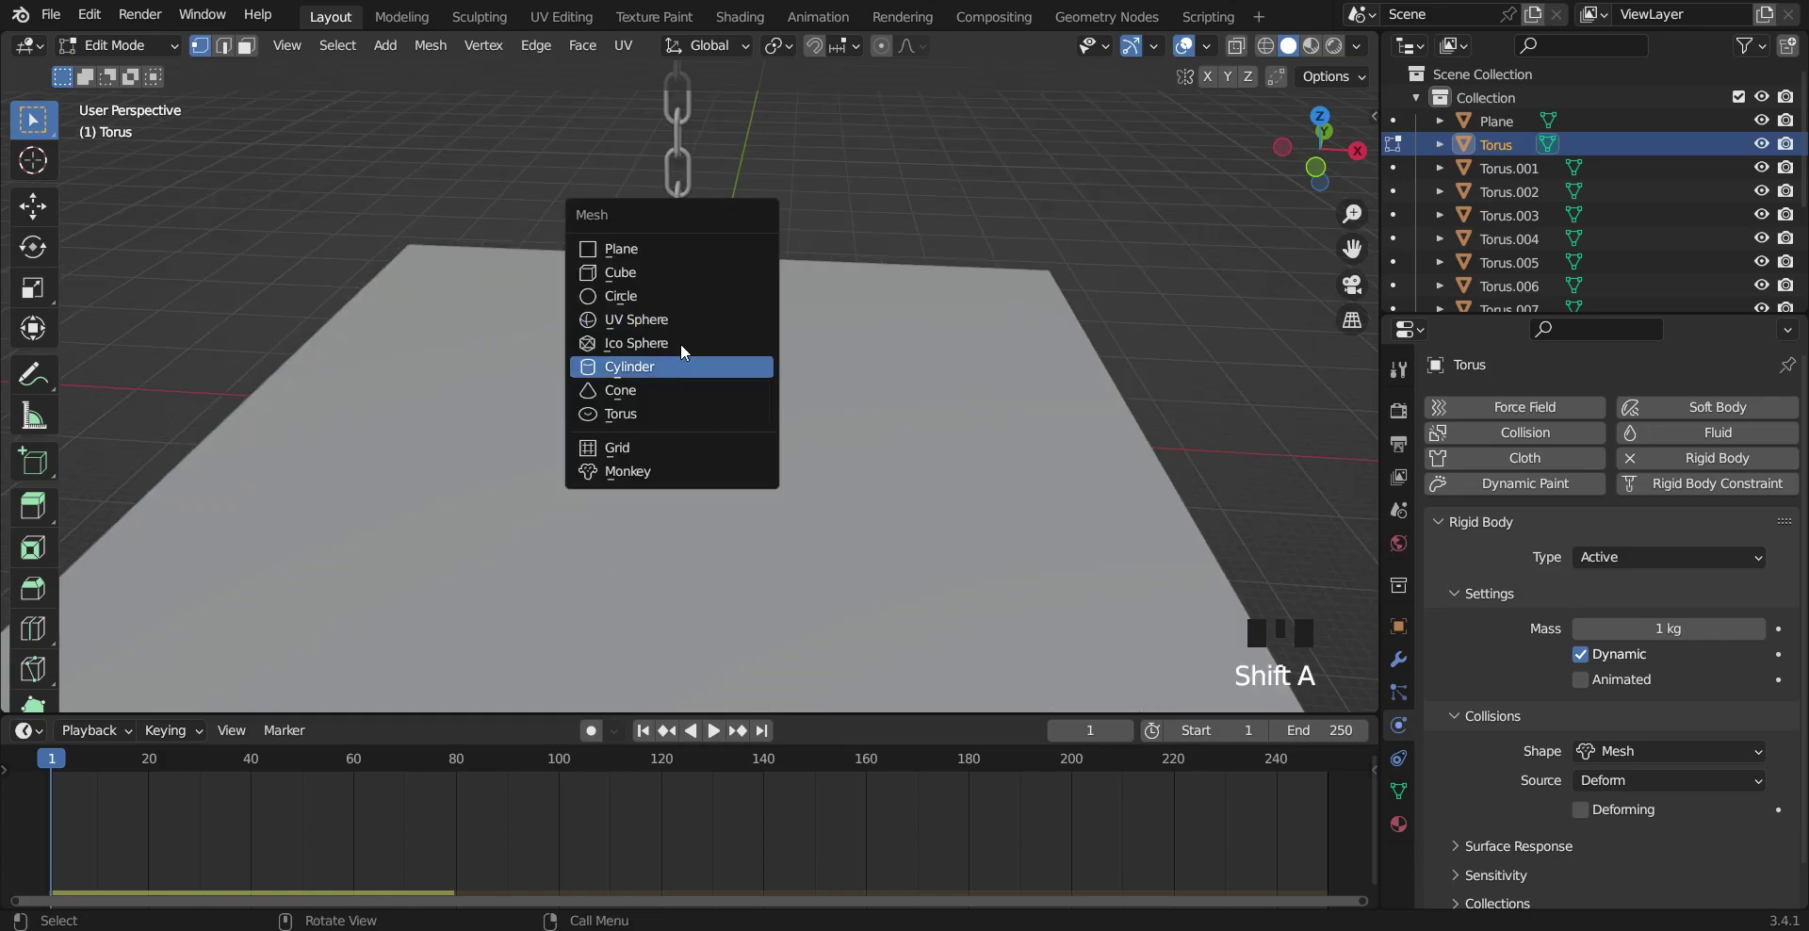
left_click(698, 320)
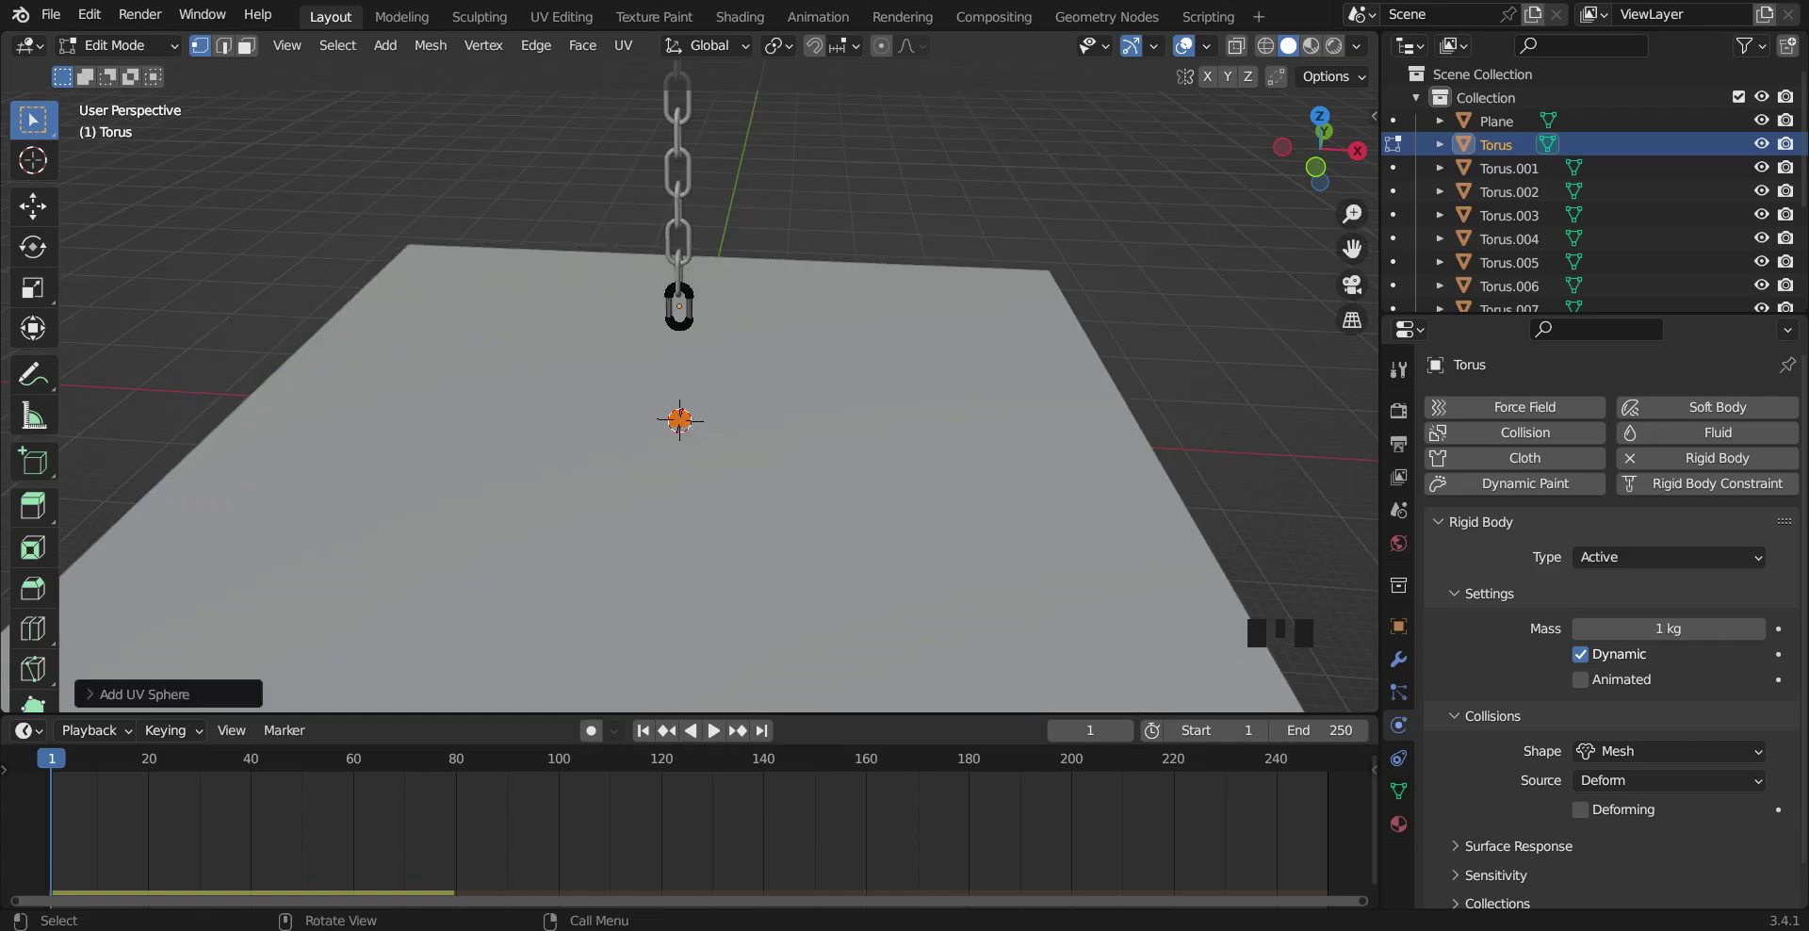
key("s")
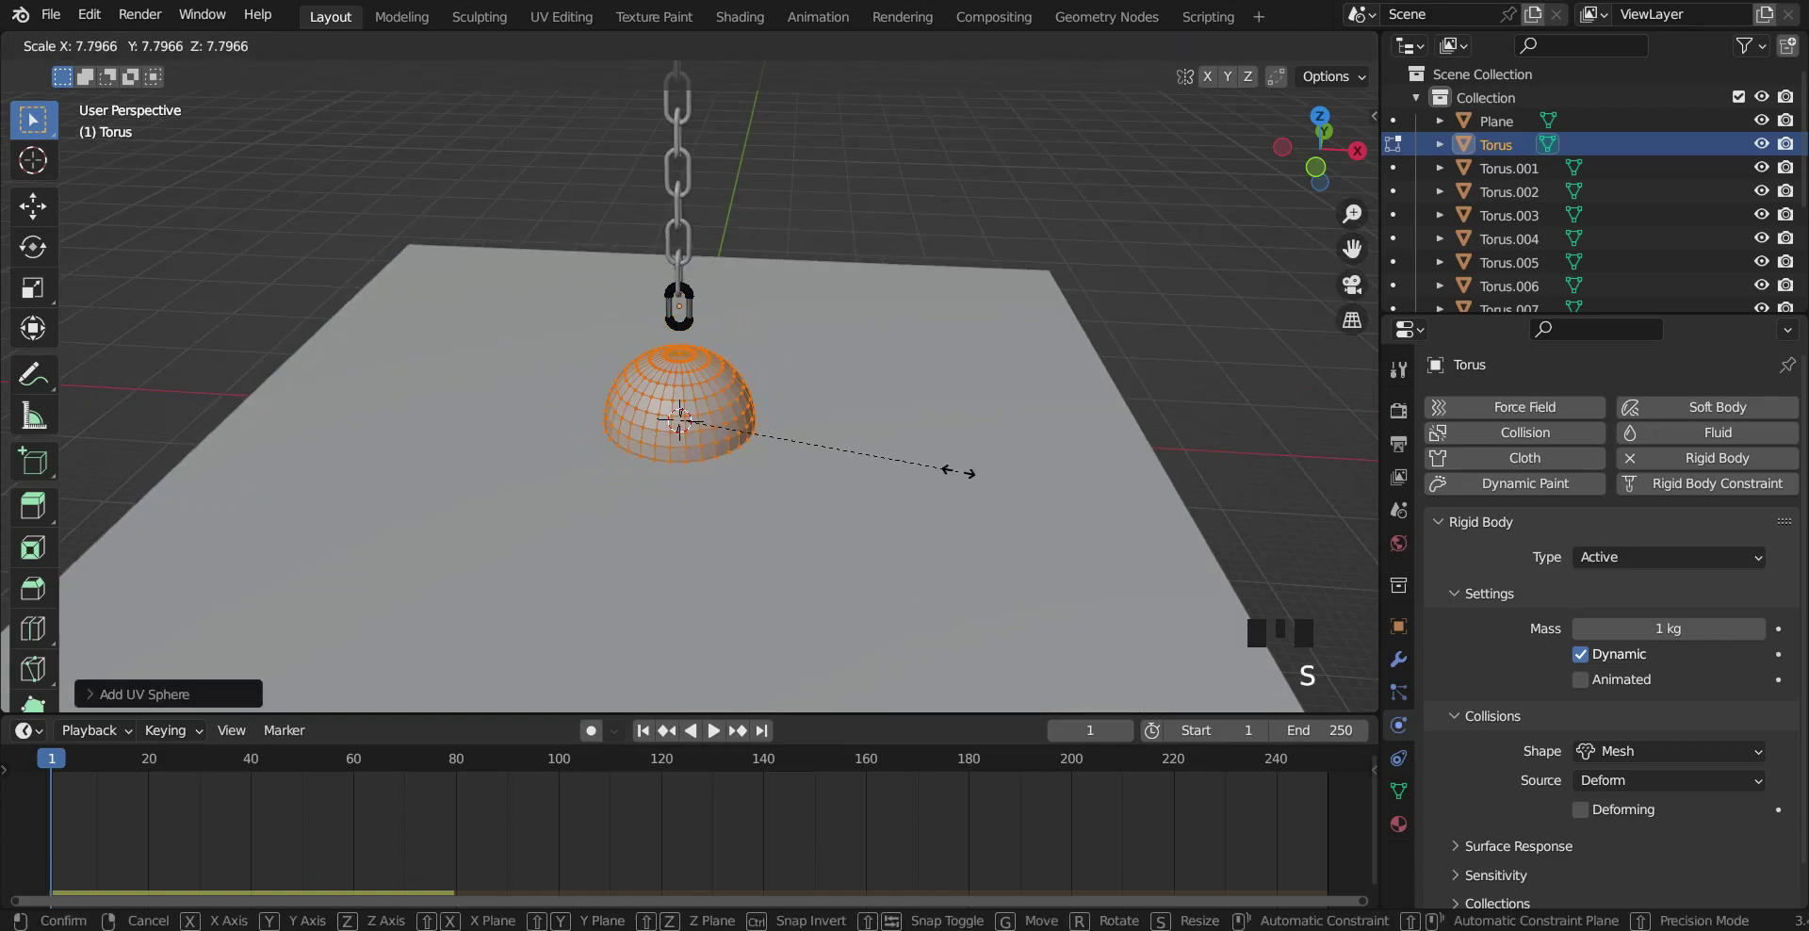
left_click(952, 464)
Step: Move the sphere up about 6.6 m along Z onto the bottom link and return to Object Mode
key("g")
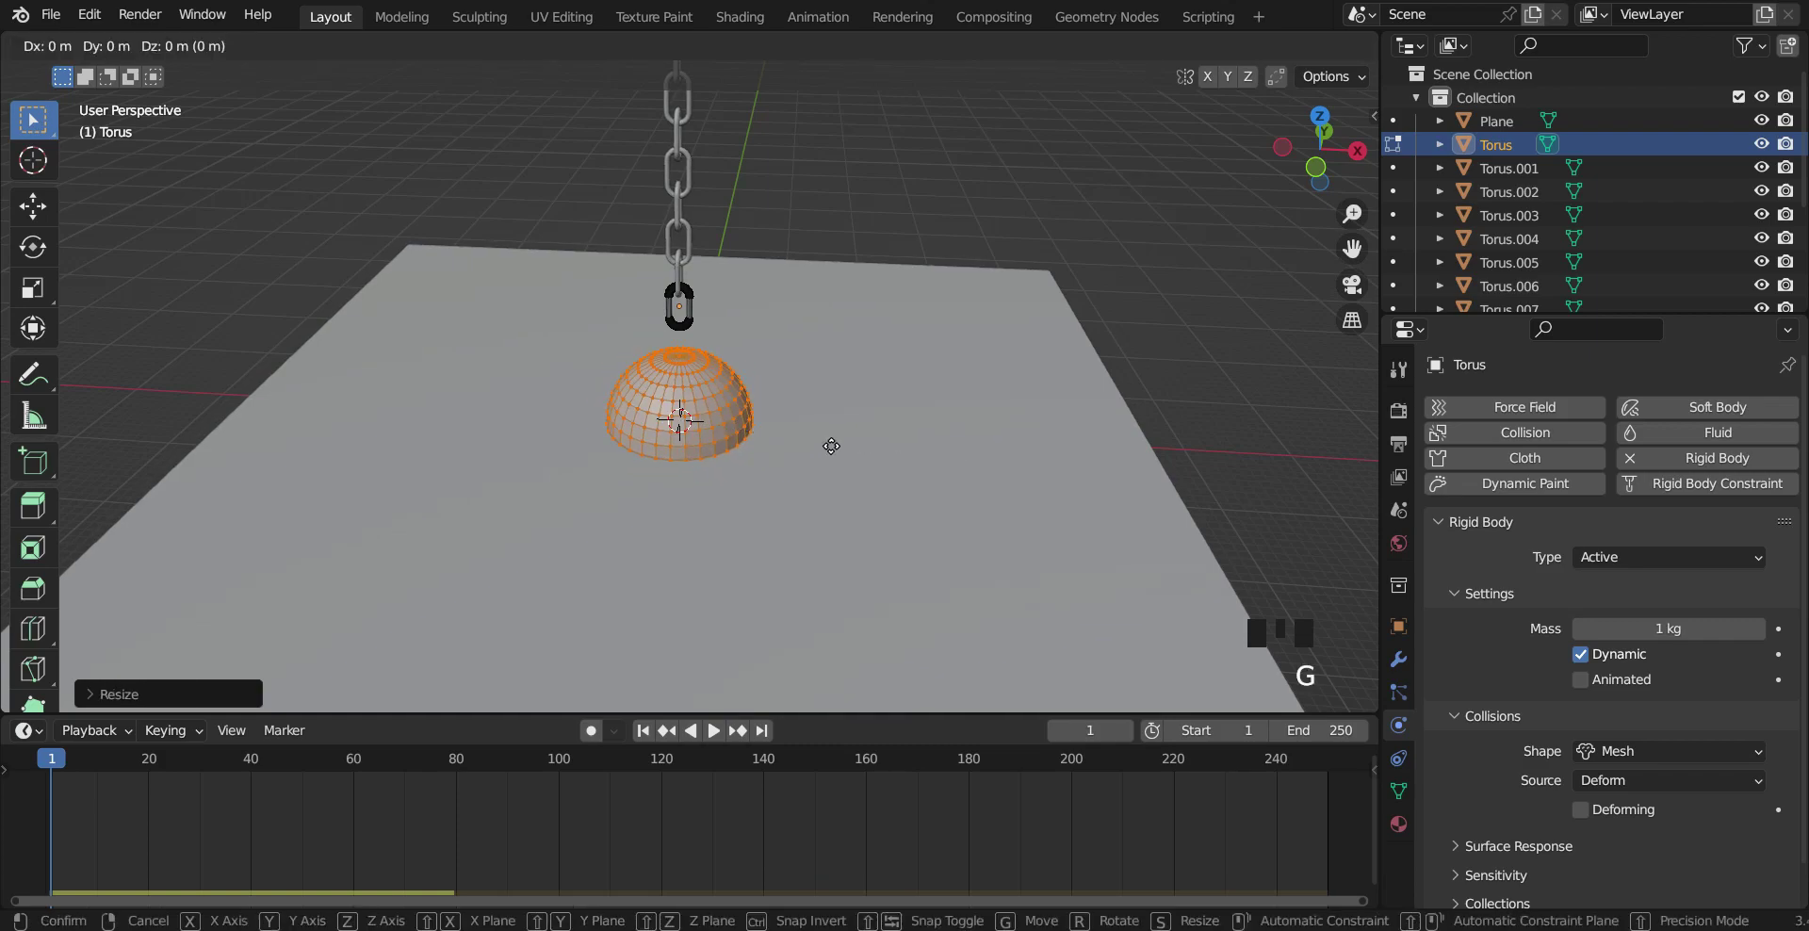
key("z")
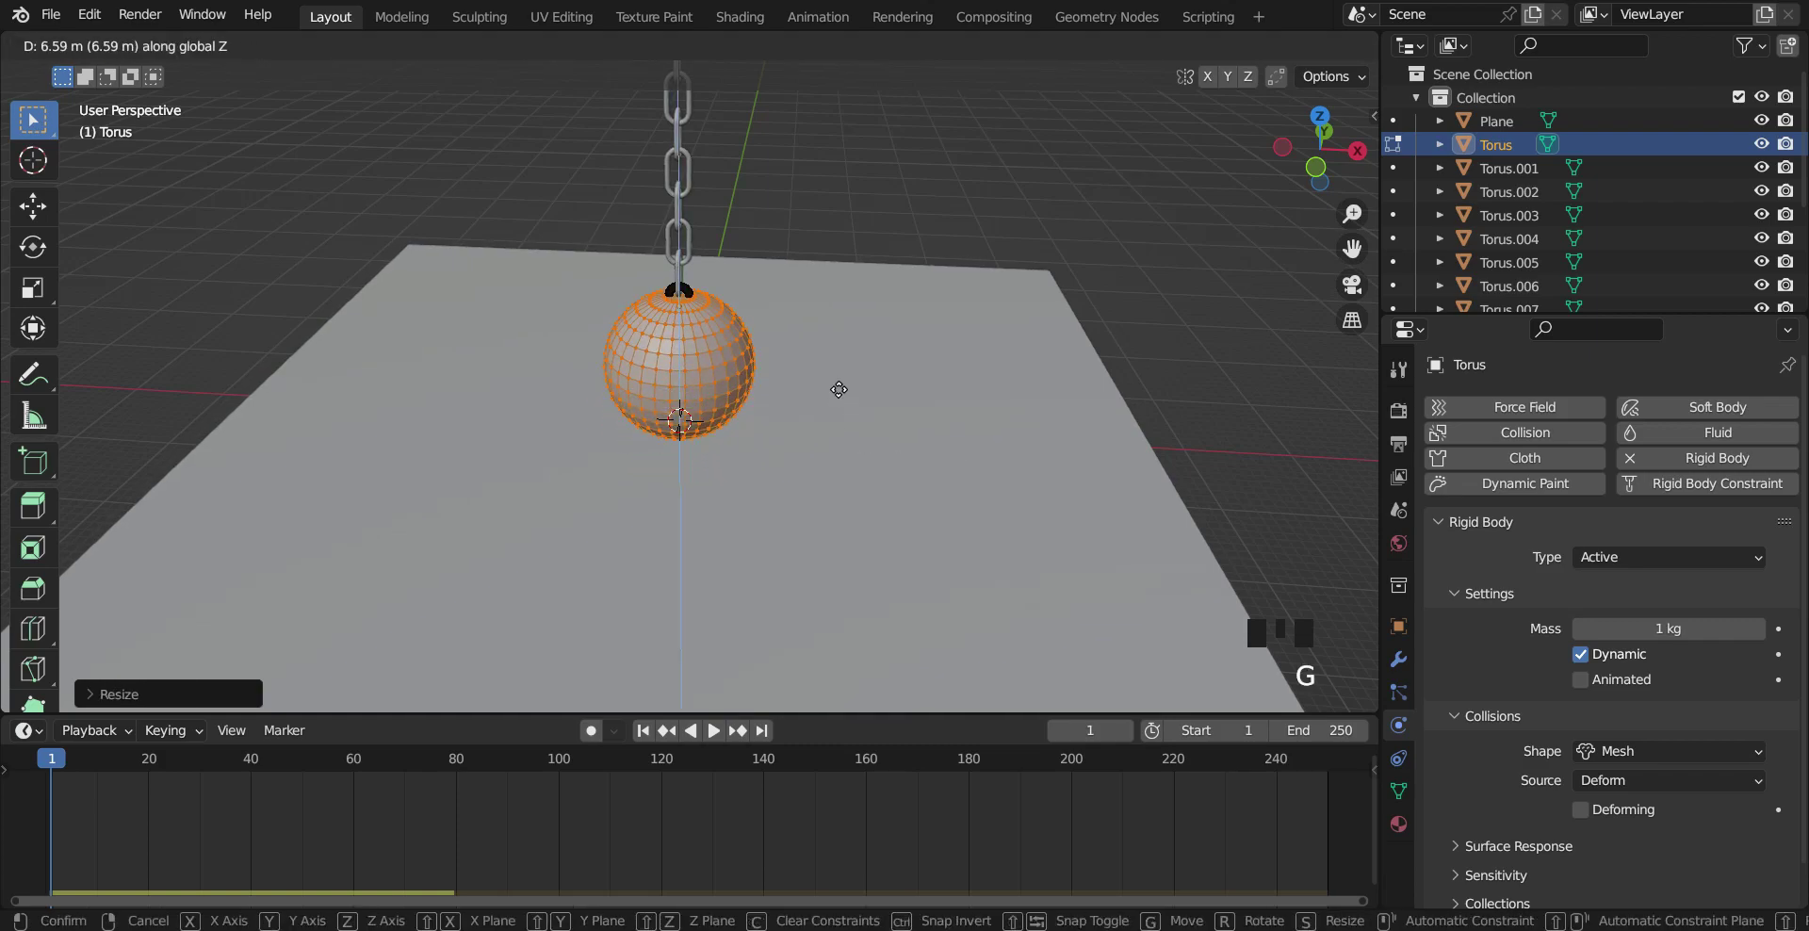
left_click(839, 389)
scroll(855, 370, "down", 4)
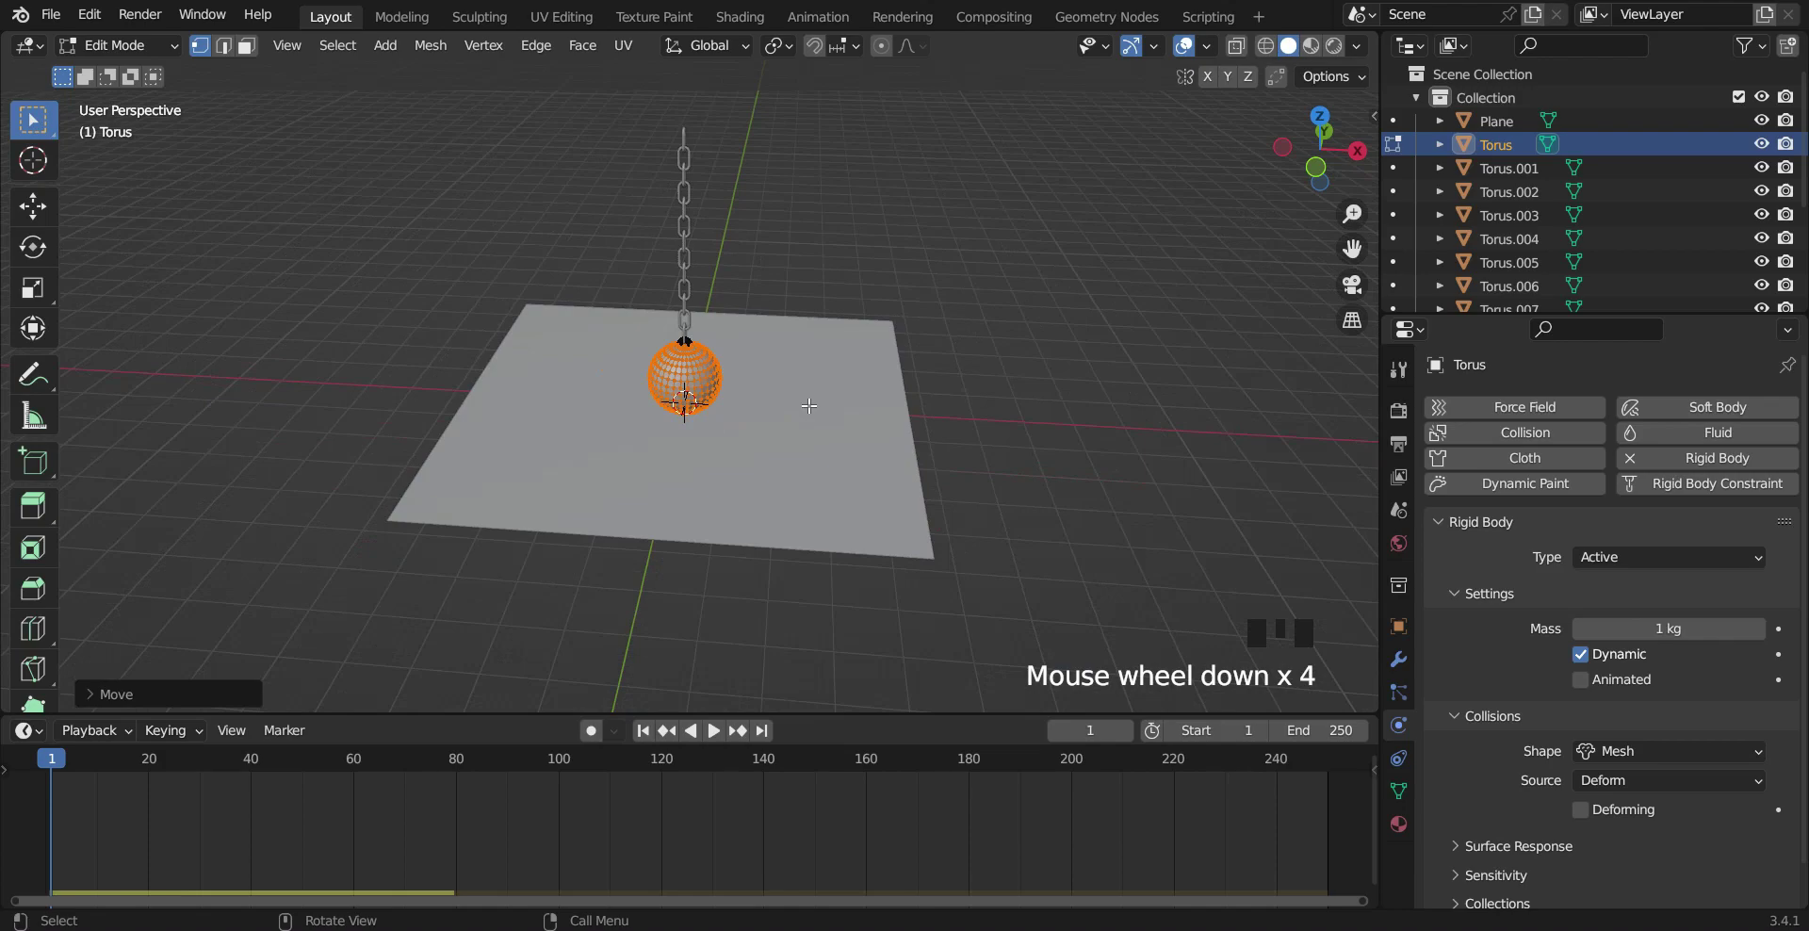
key("Tab")
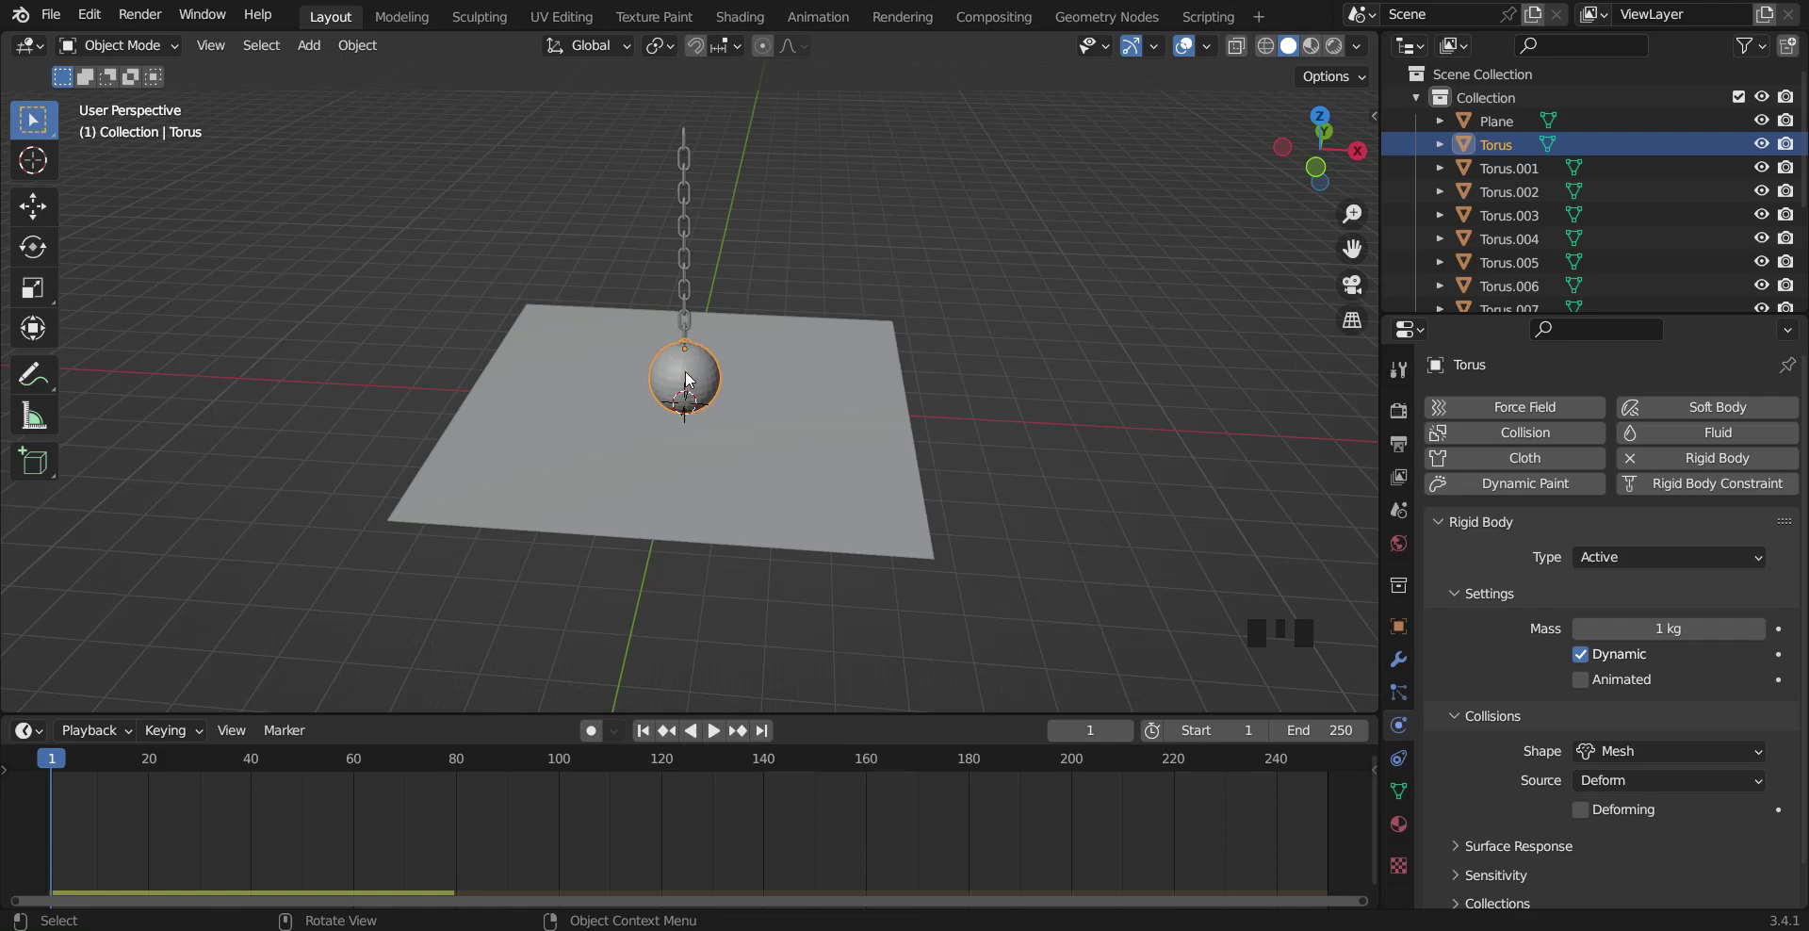
Step: Play the simulation to watch the chain and attached ball fall onto the ground plane, and return to frame 0
left_click(715, 731)
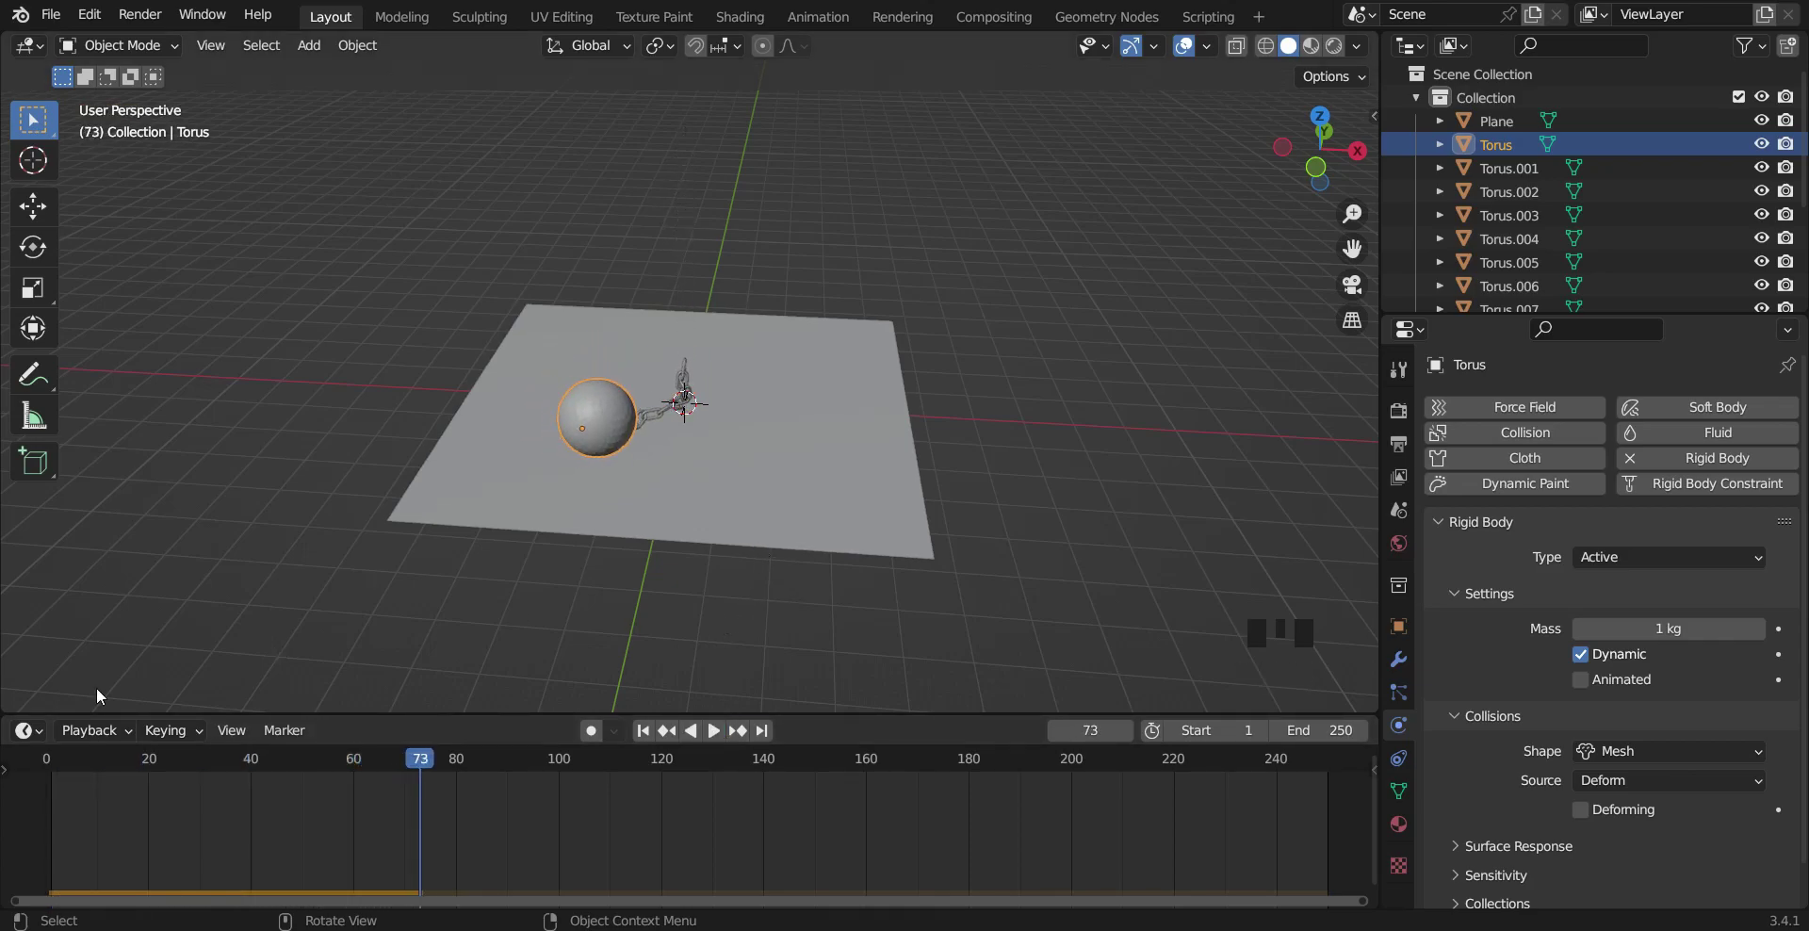
left_click(112, 763)
left_click_drag(89, 772, 45, 770)
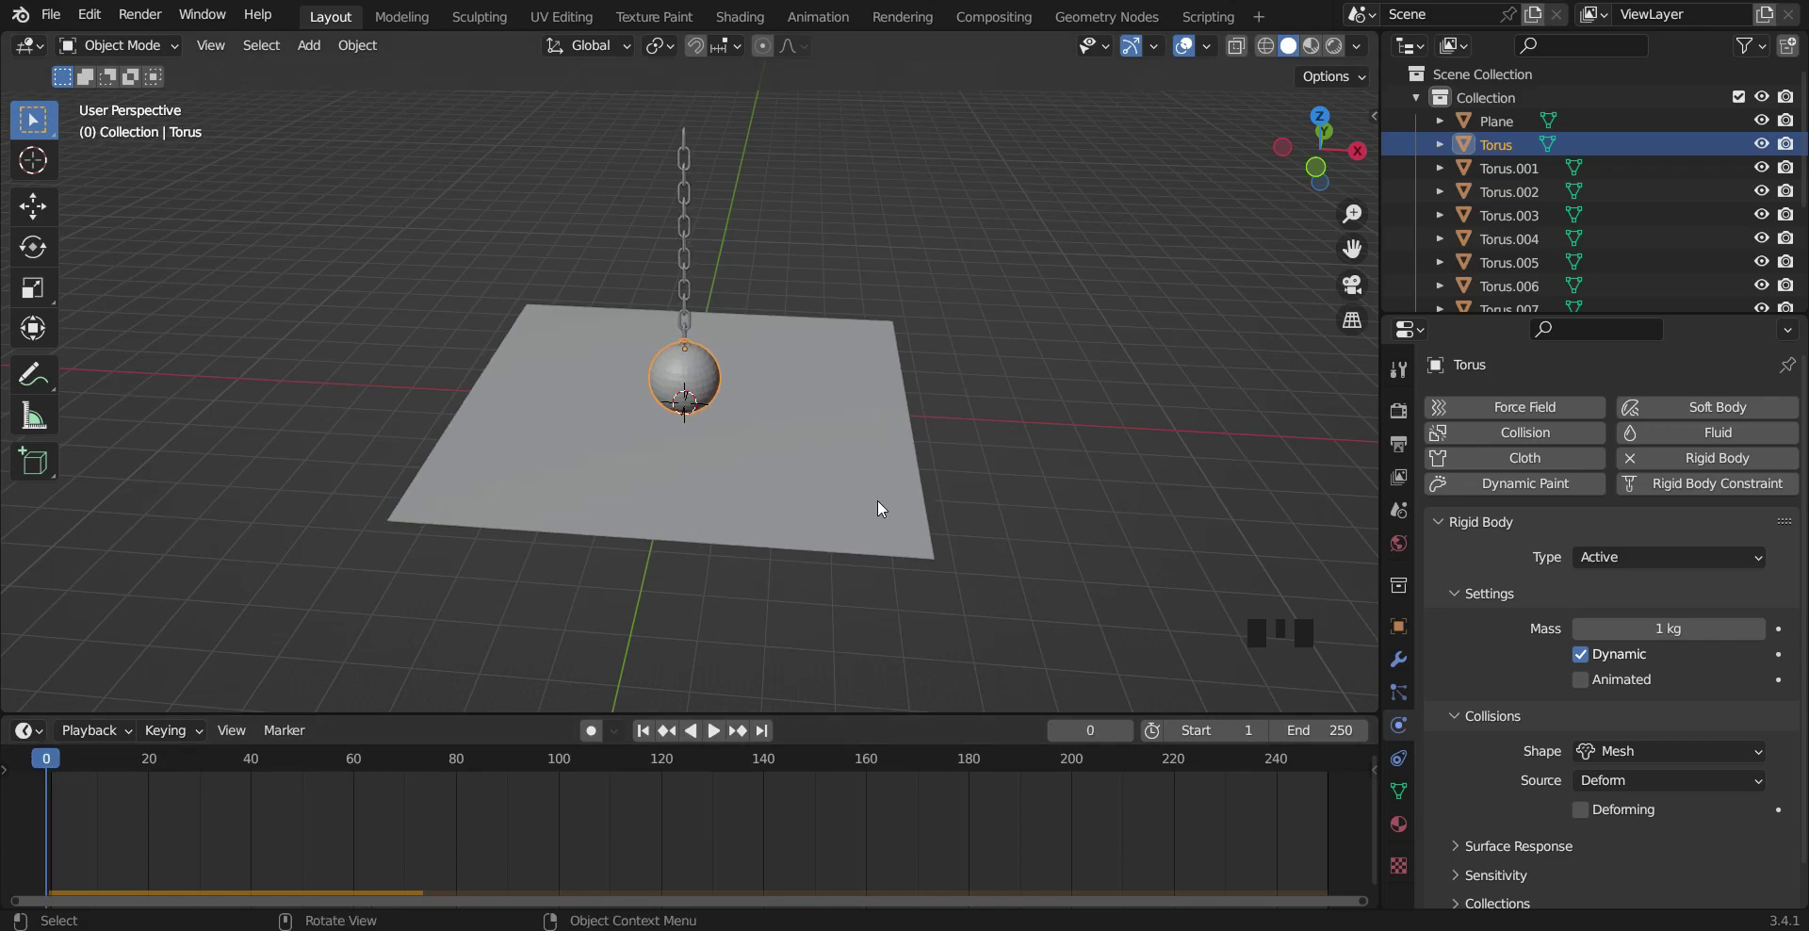
Step: Add a cube and move it along the positive X axis to a spot on the ground plane beside the ball
key("shift+a")
mouse_move(846, 456)
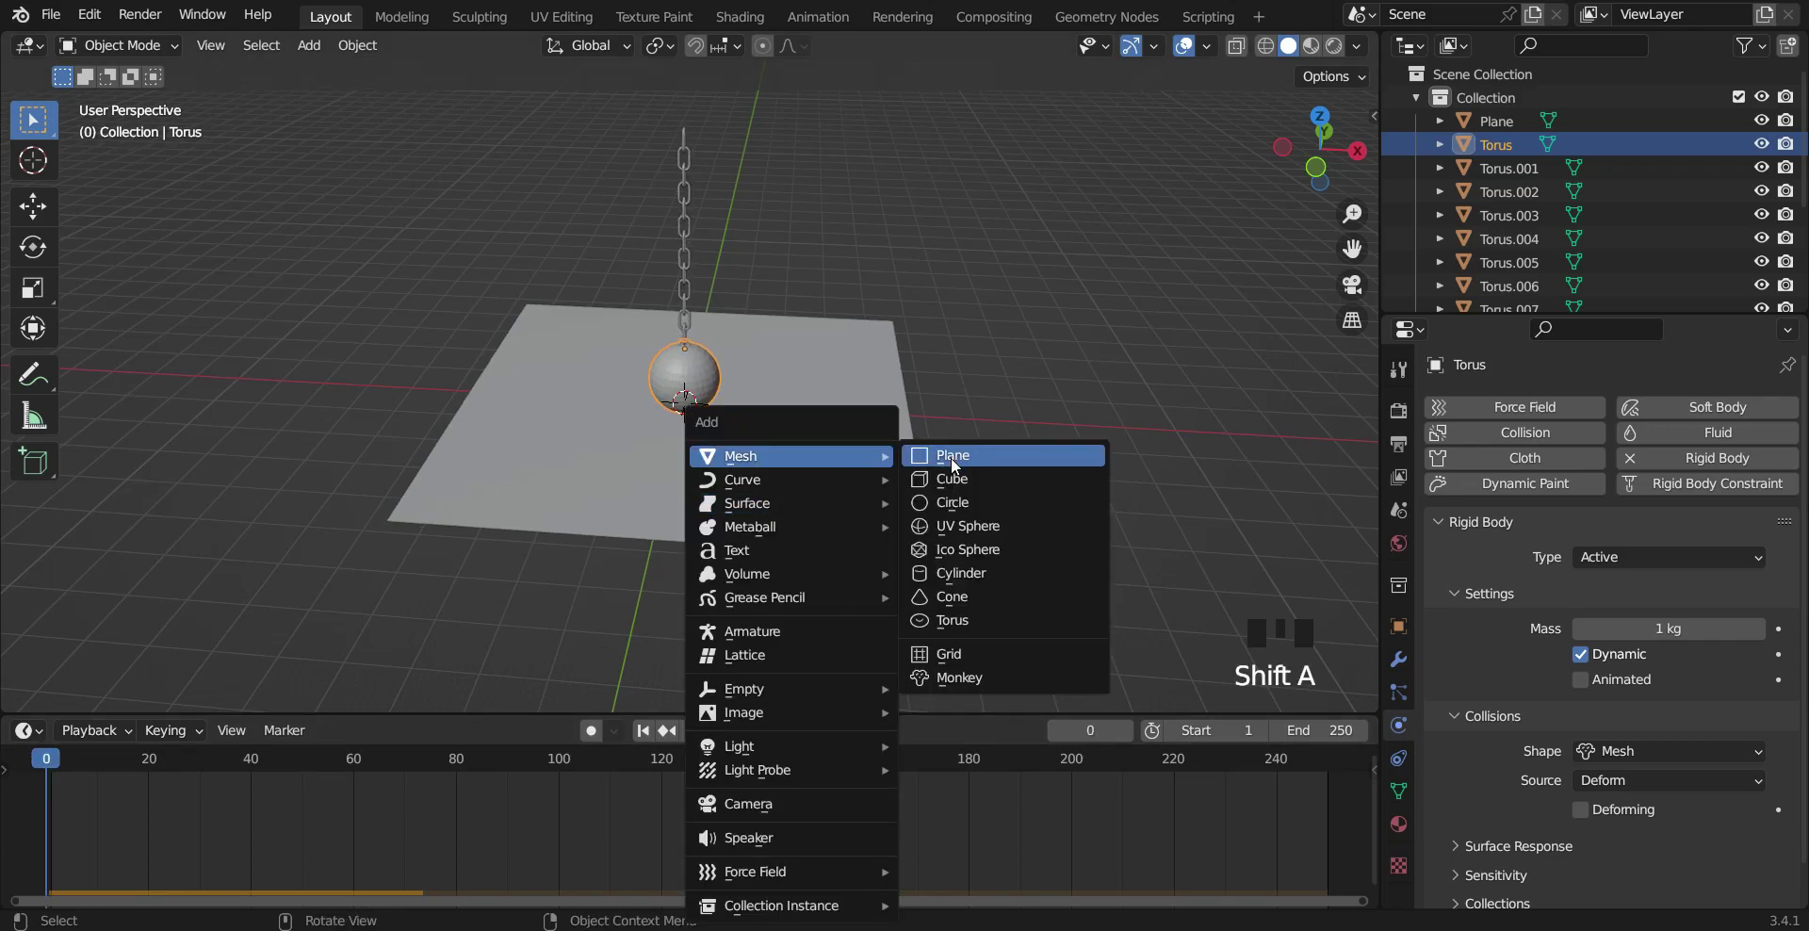
left_click(944, 476)
middle_click_drag(793, 458, 805, 422)
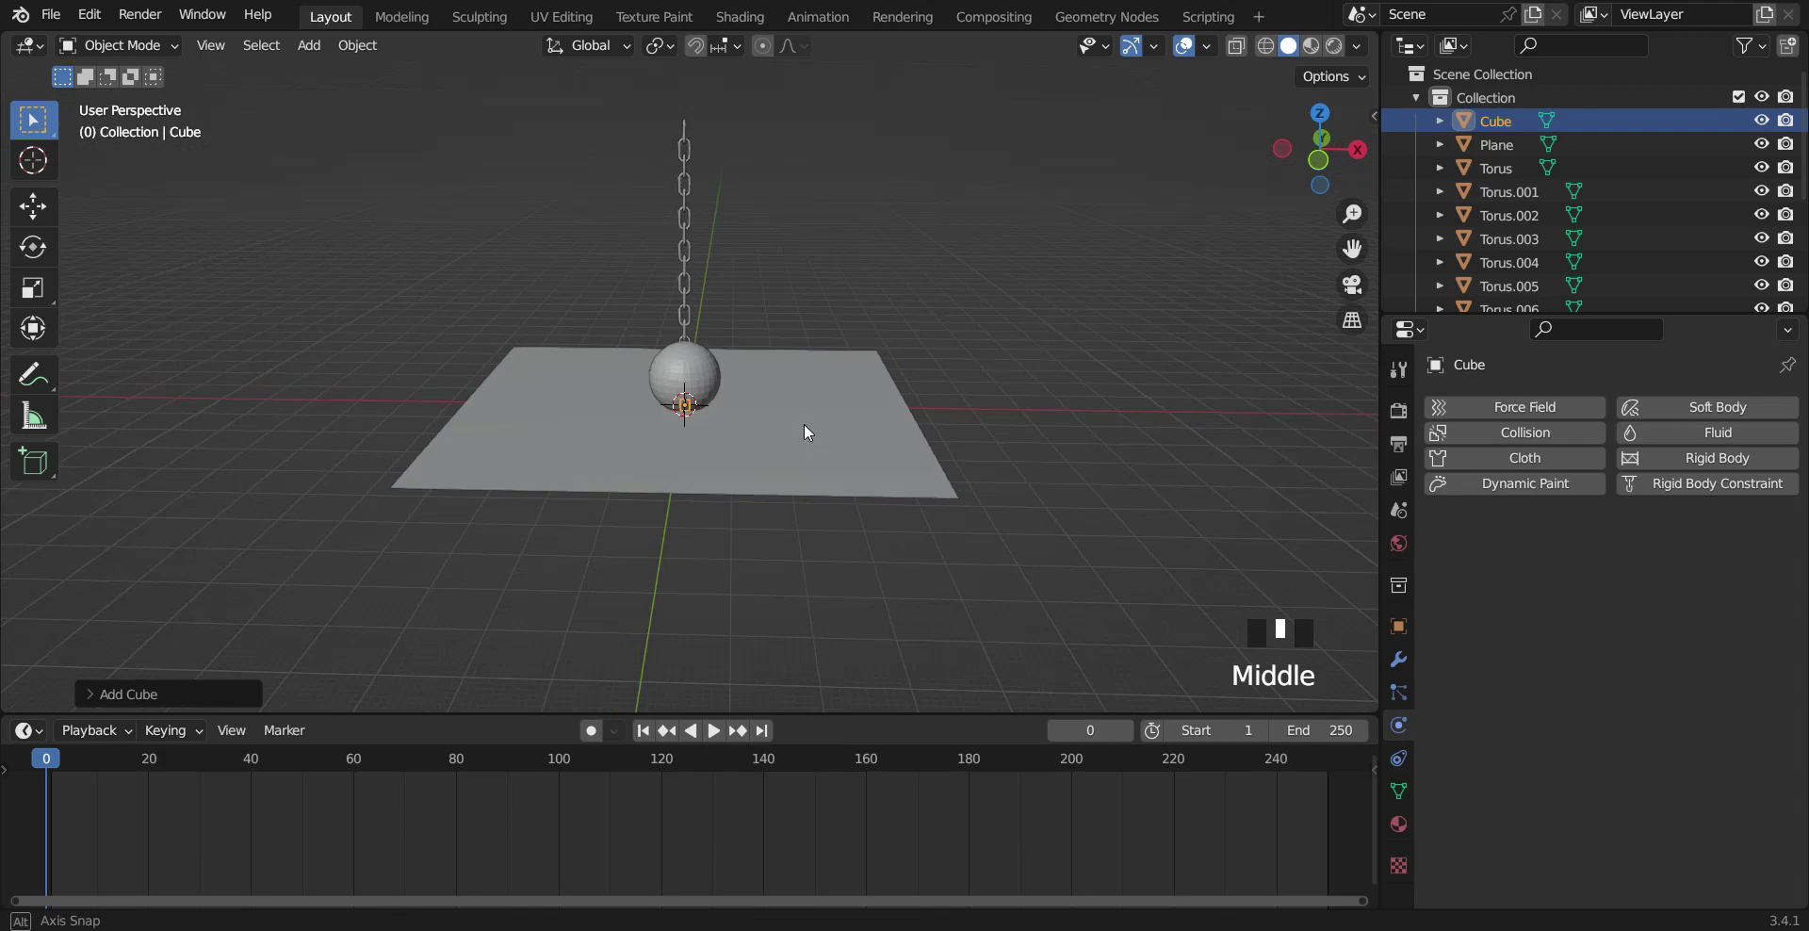
scroll(805, 422, "up", 3)
key("g")
key("x")
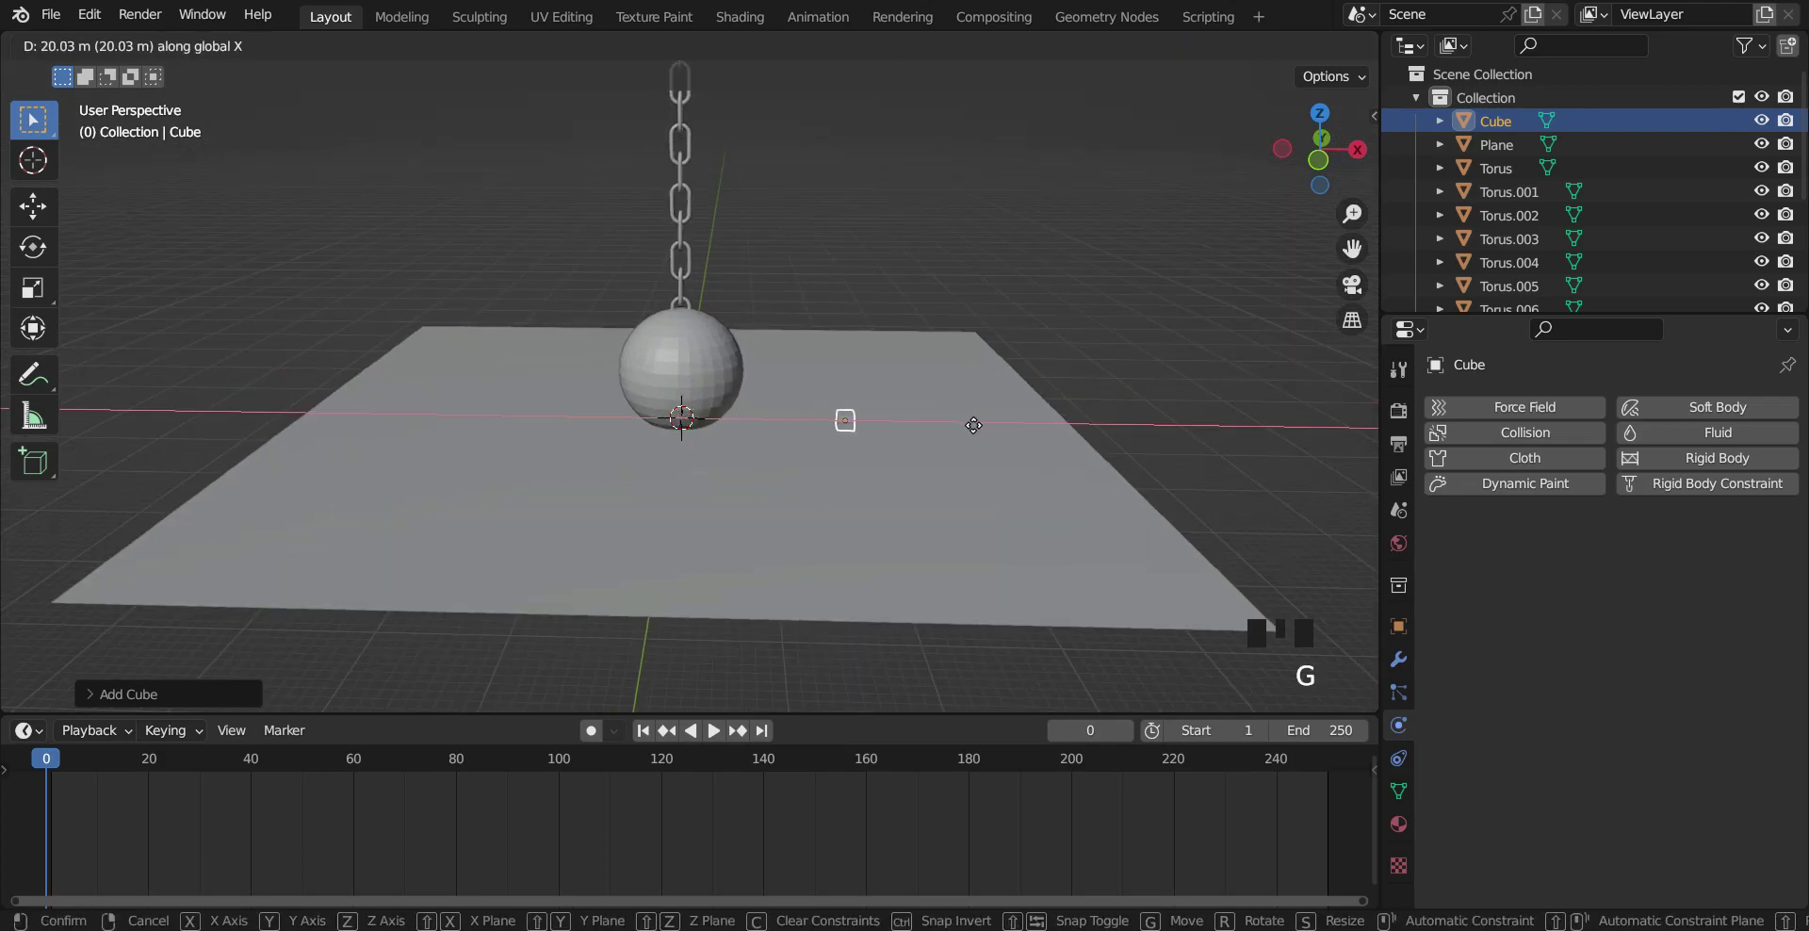
left_click(939, 439)
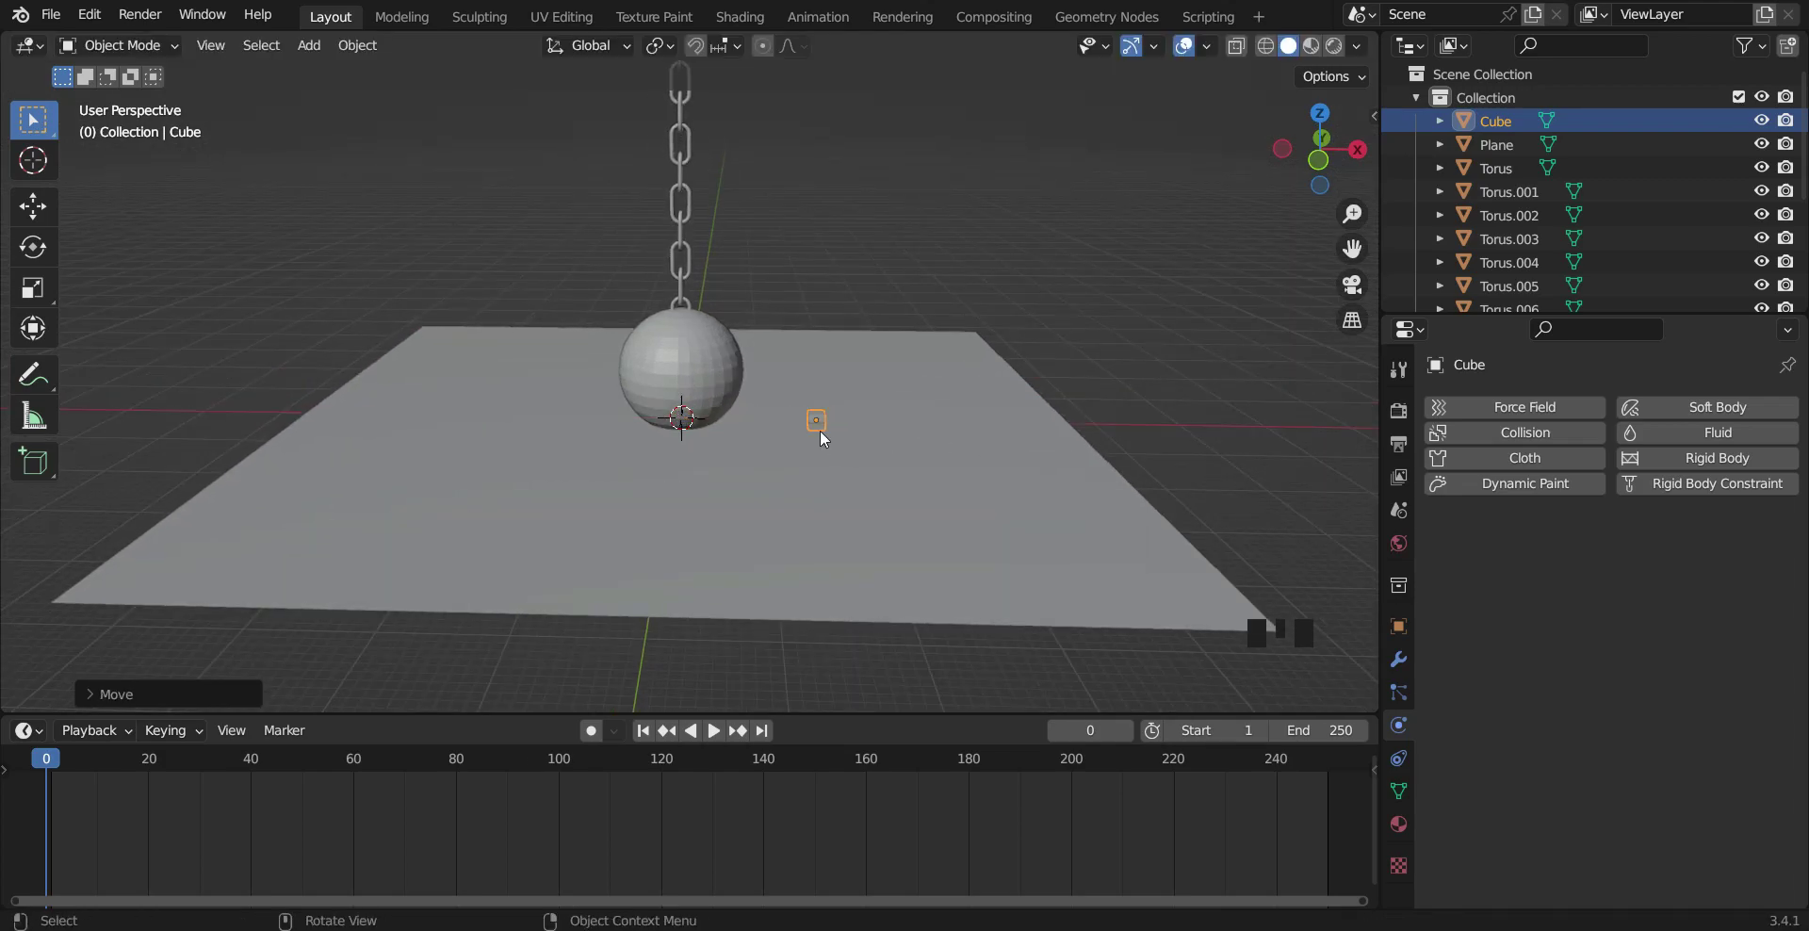
Step: Add an Array modifier to the cube with a relative X offset of 1.01 and a count of 7
left_click(1398, 659)
left_click(1478, 407)
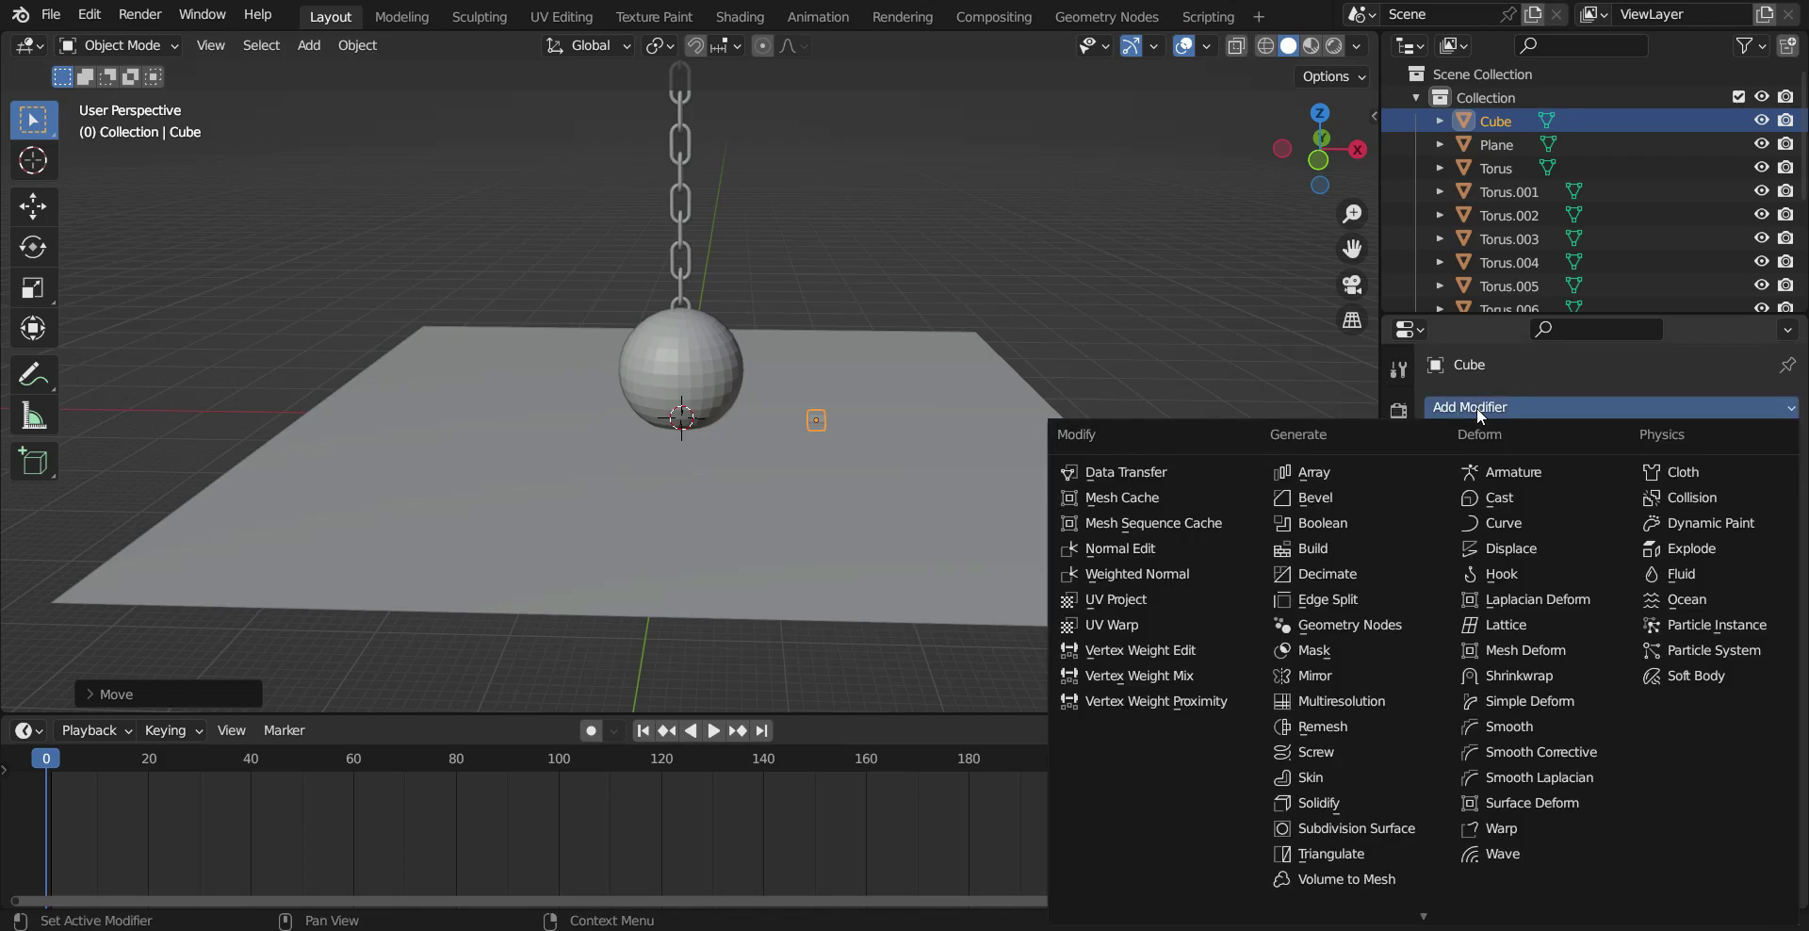
left_click(1336, 470)
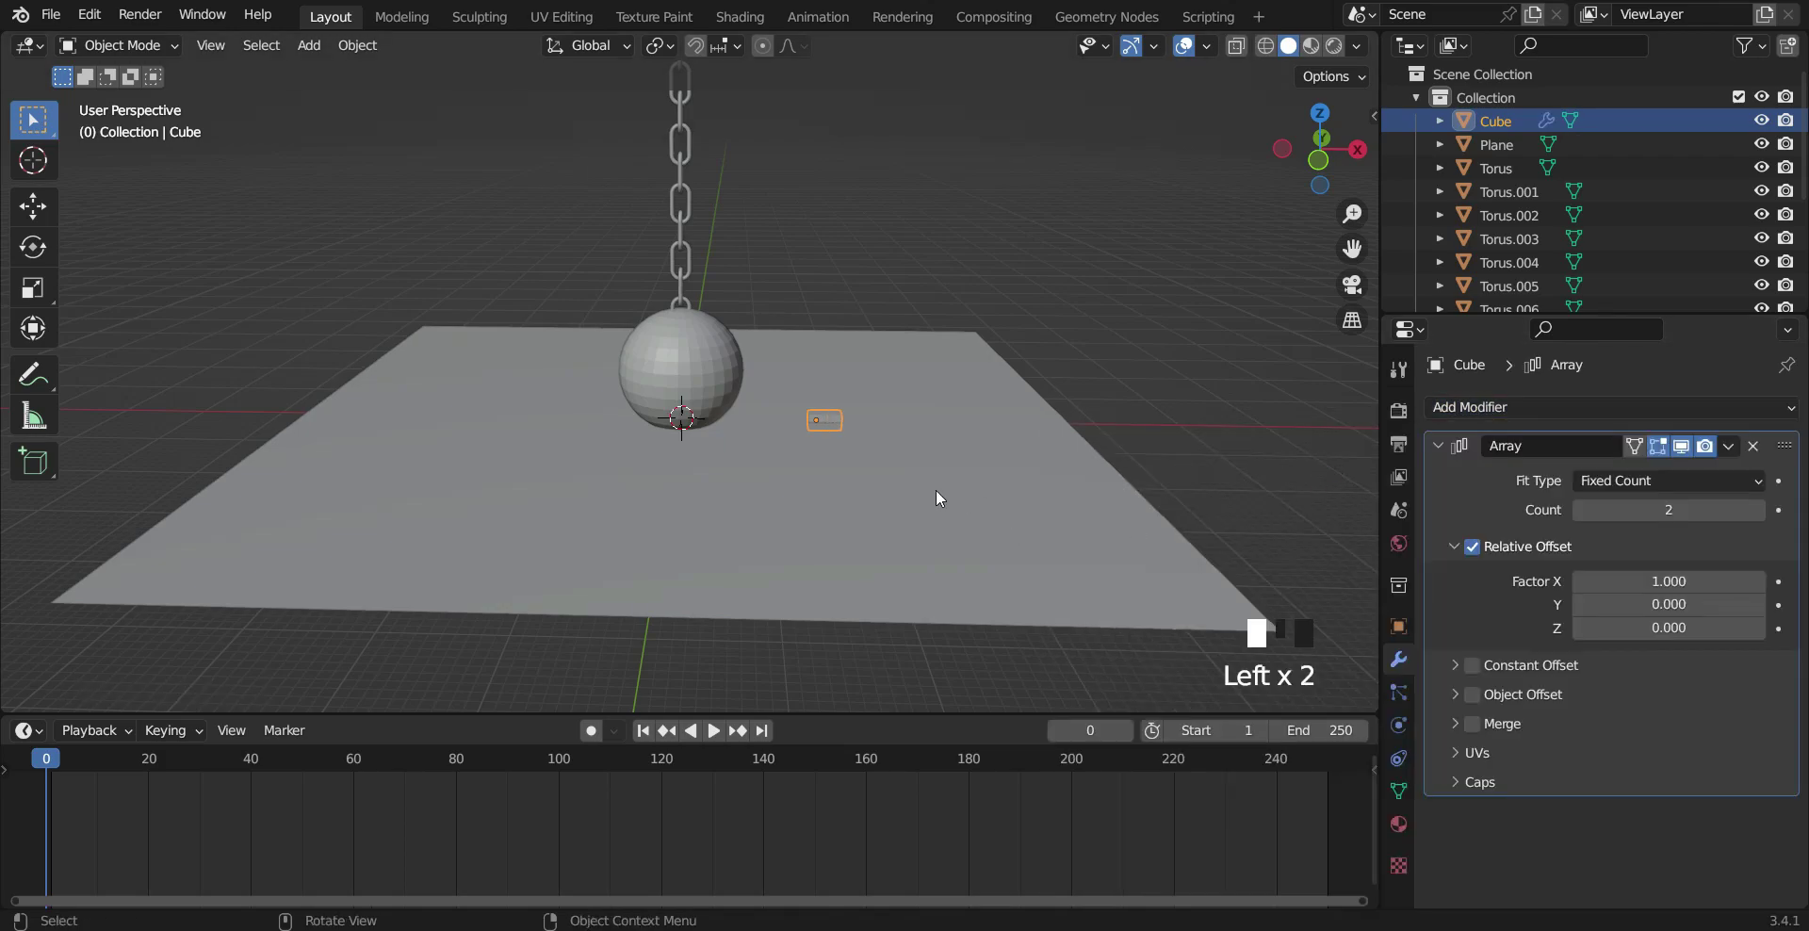
left_click(1683, 582)
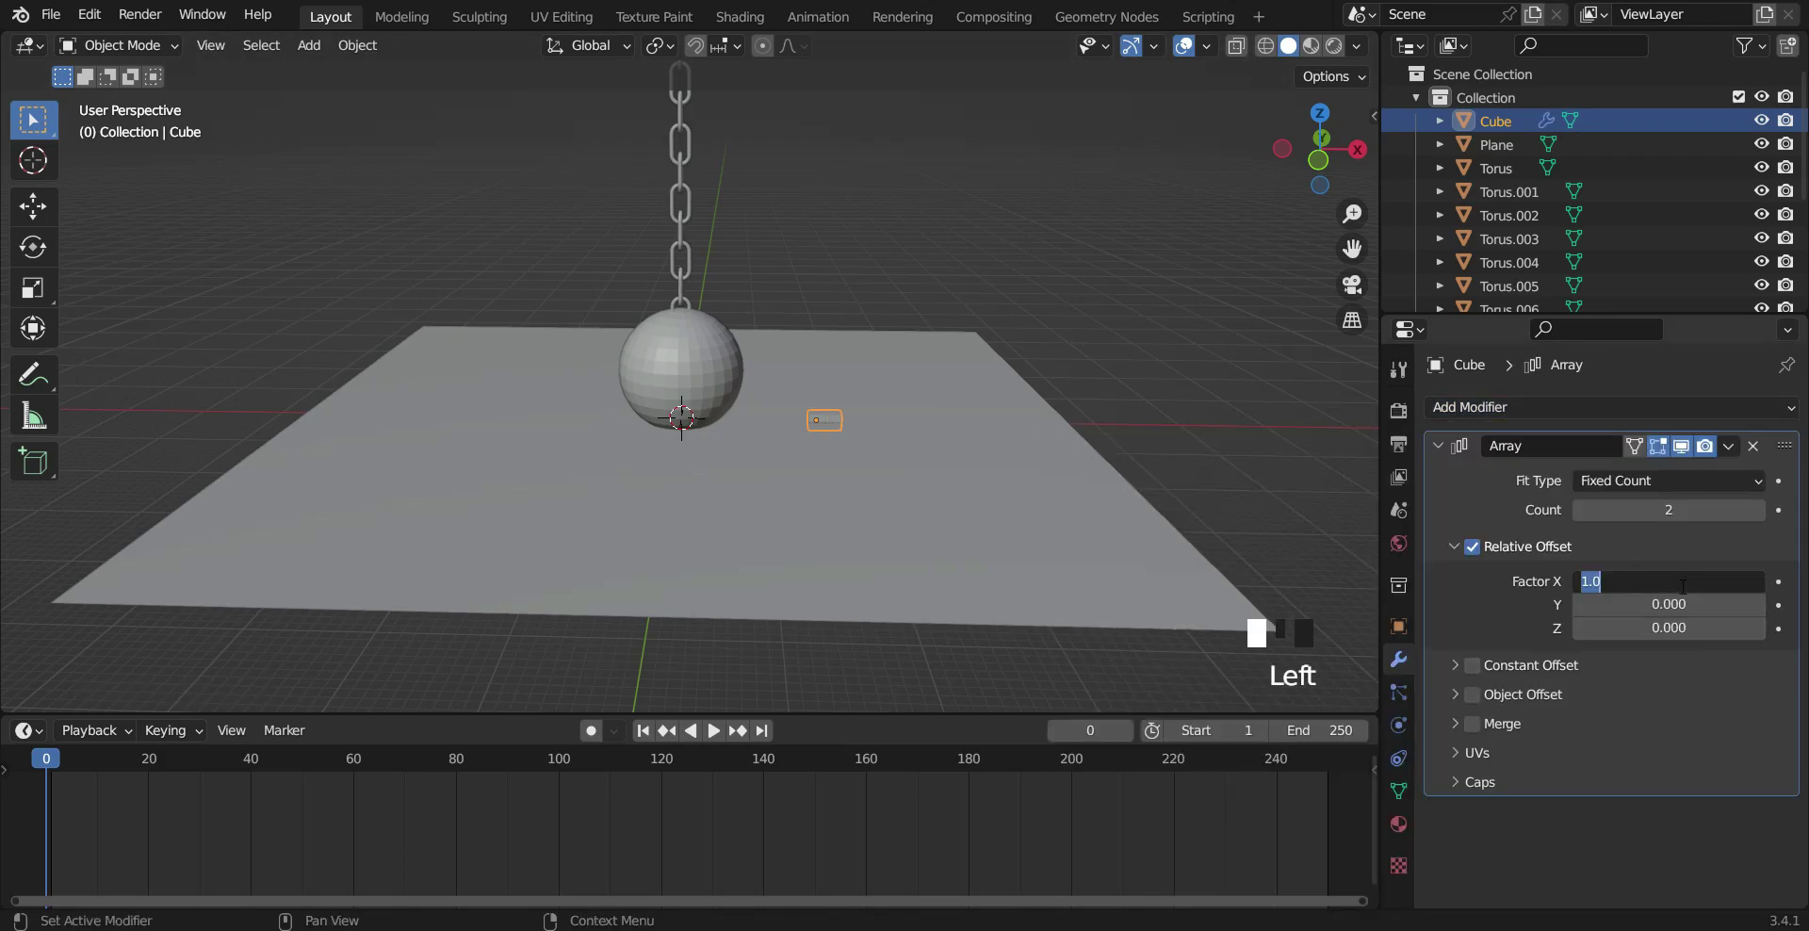
type("1.01")
key("Return")
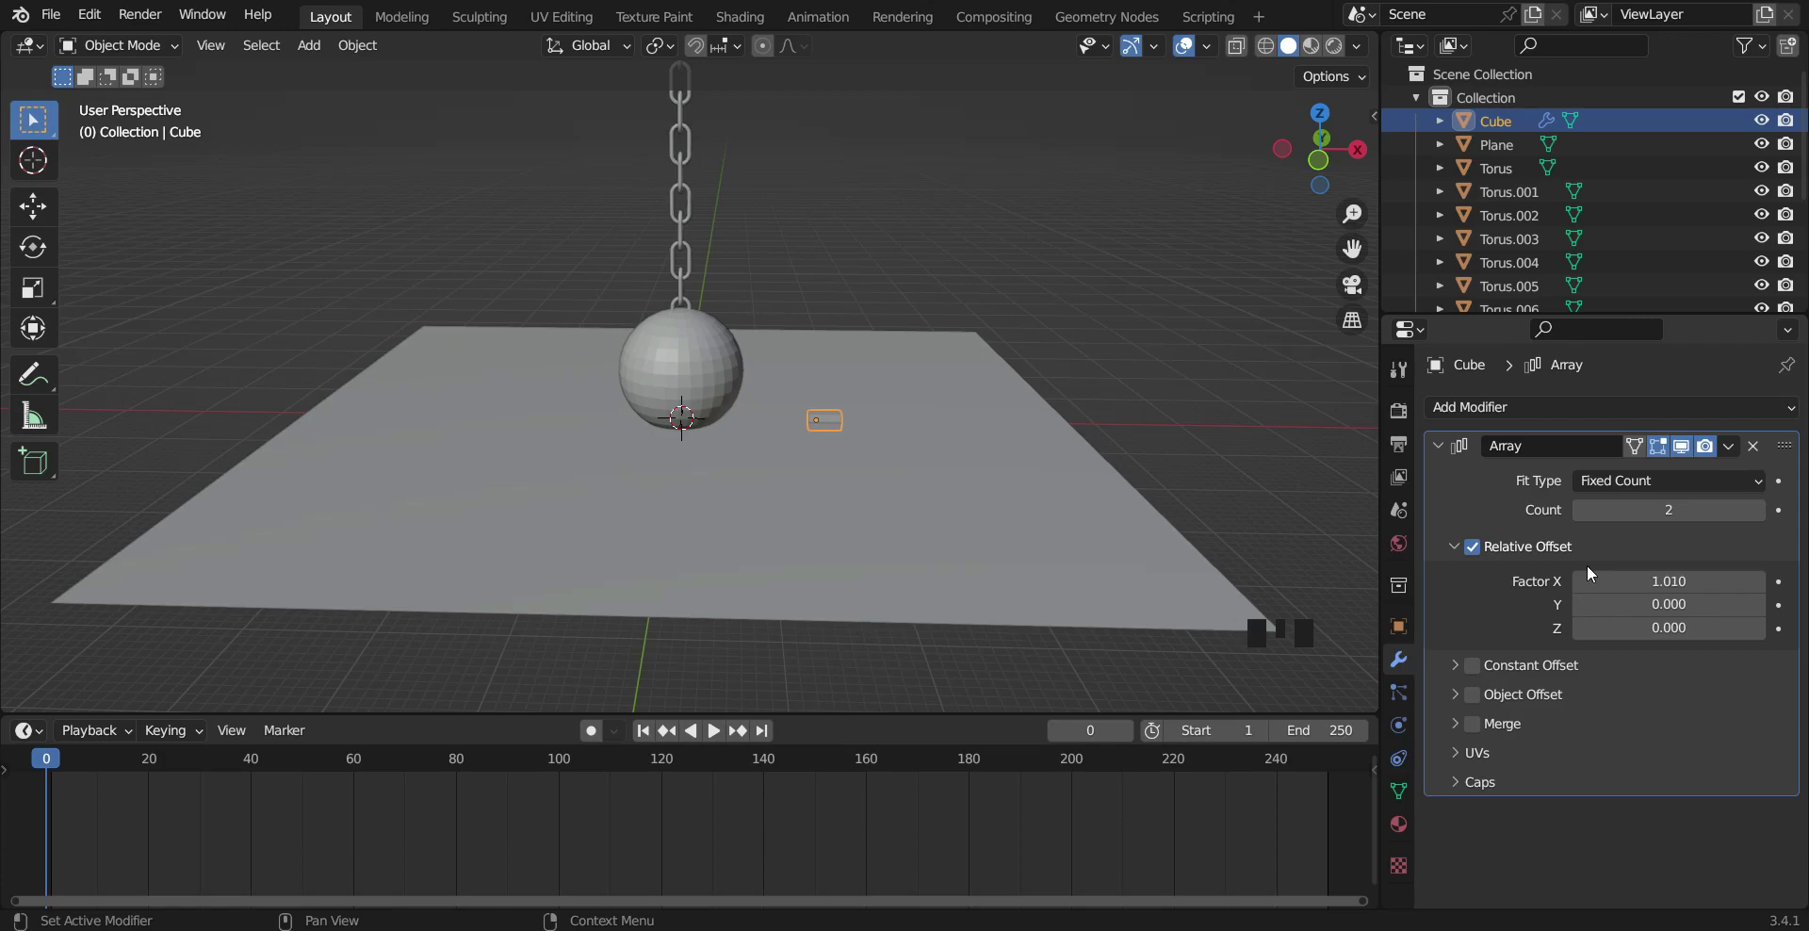
left_click(1759, 511)
left_click(1759, 510)
left_click(1759, 509)
left_click(1759, 510)
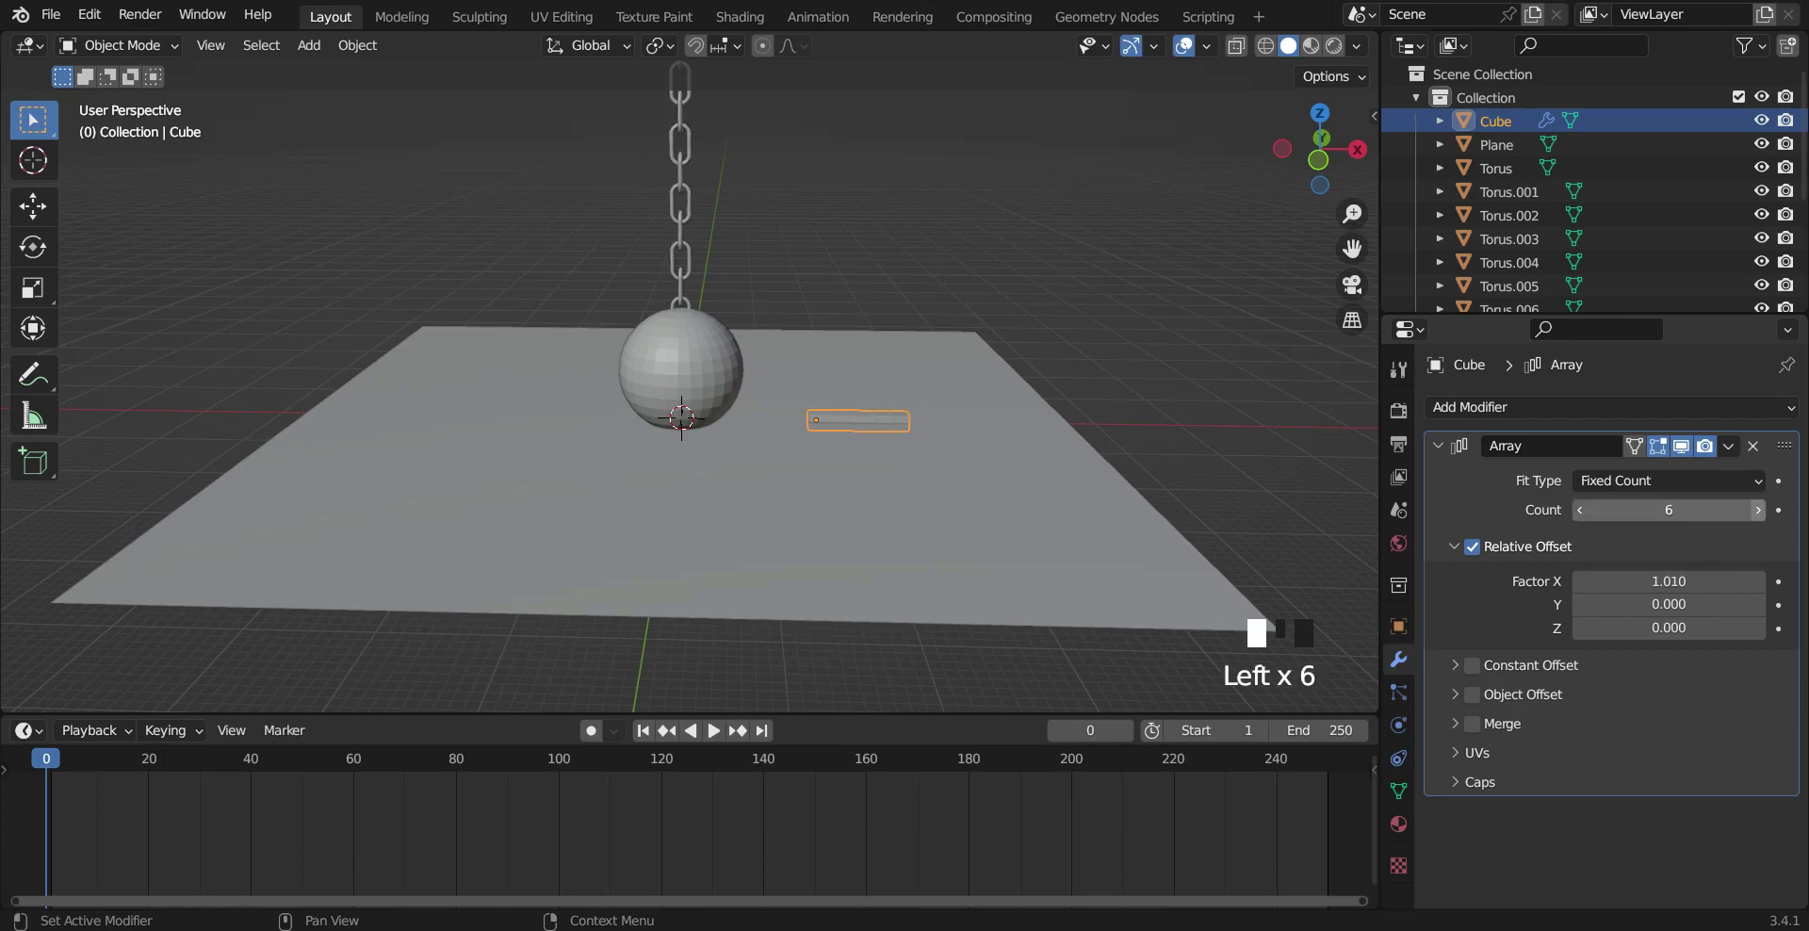
left_click(1759, 510)
Step: Duplicate the Array modifier and set the copy's relative offset to 0 in X and 1.01 in Y
left_click(1738, 443)
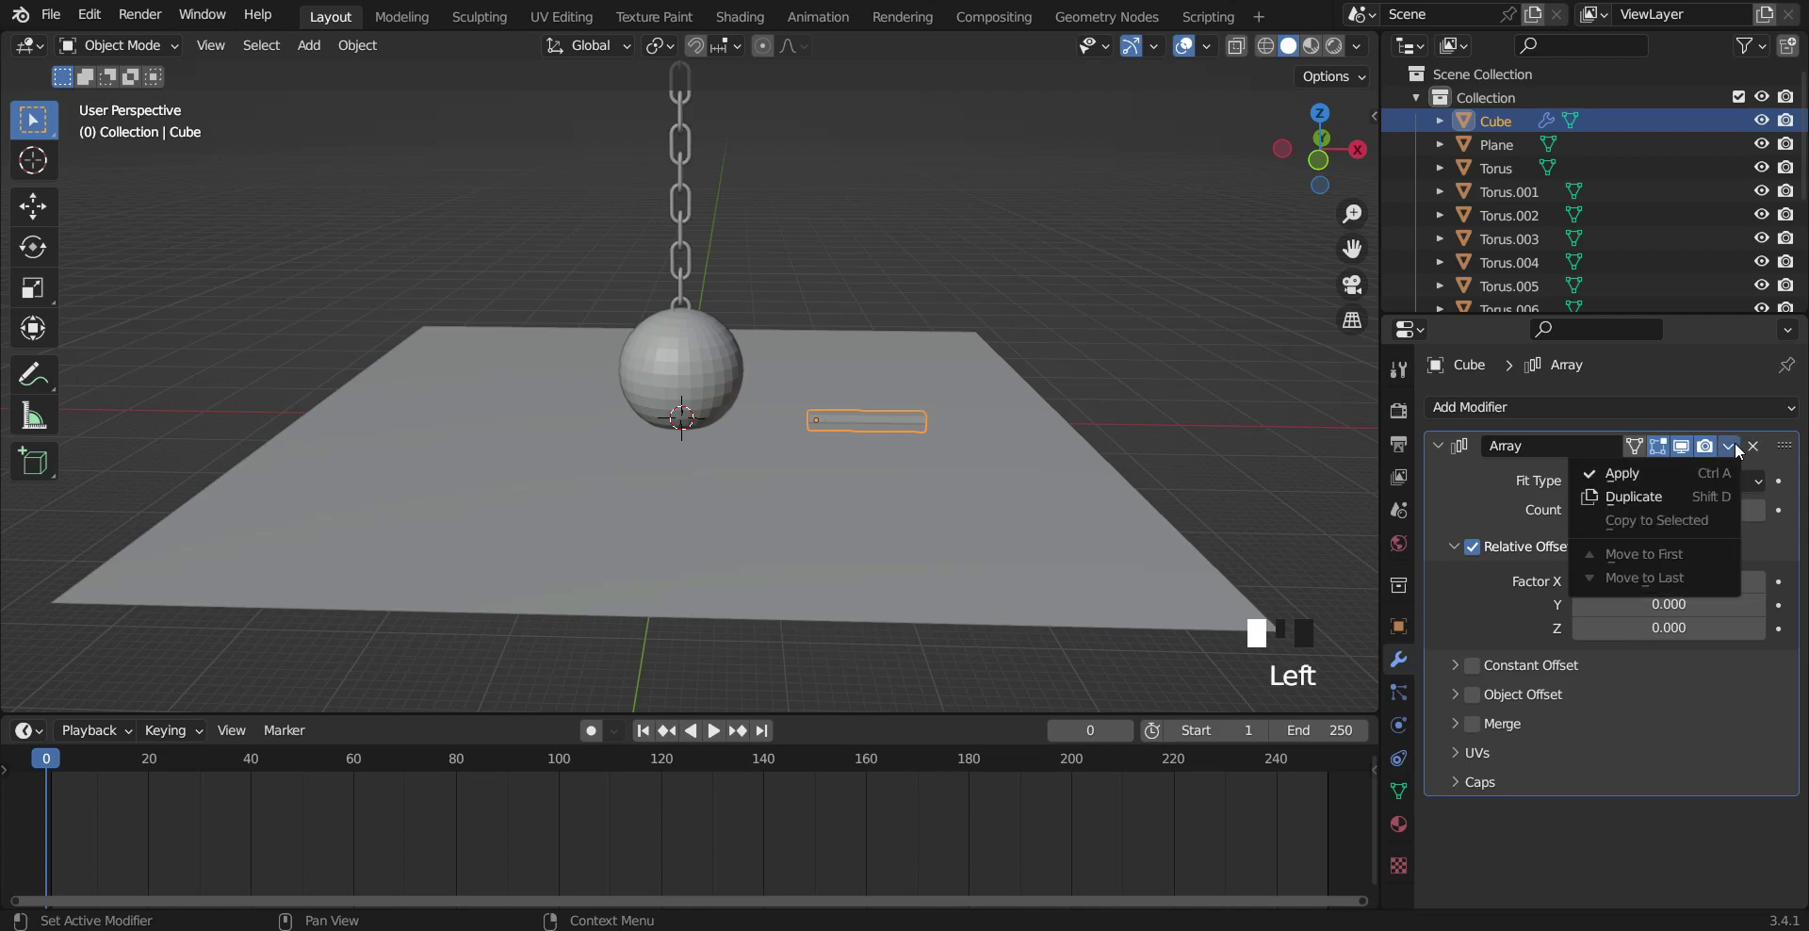
left_click(1686, 497)
scroll(1634, 698, "down", 4)
scroll(1634, 698, "down", 4)
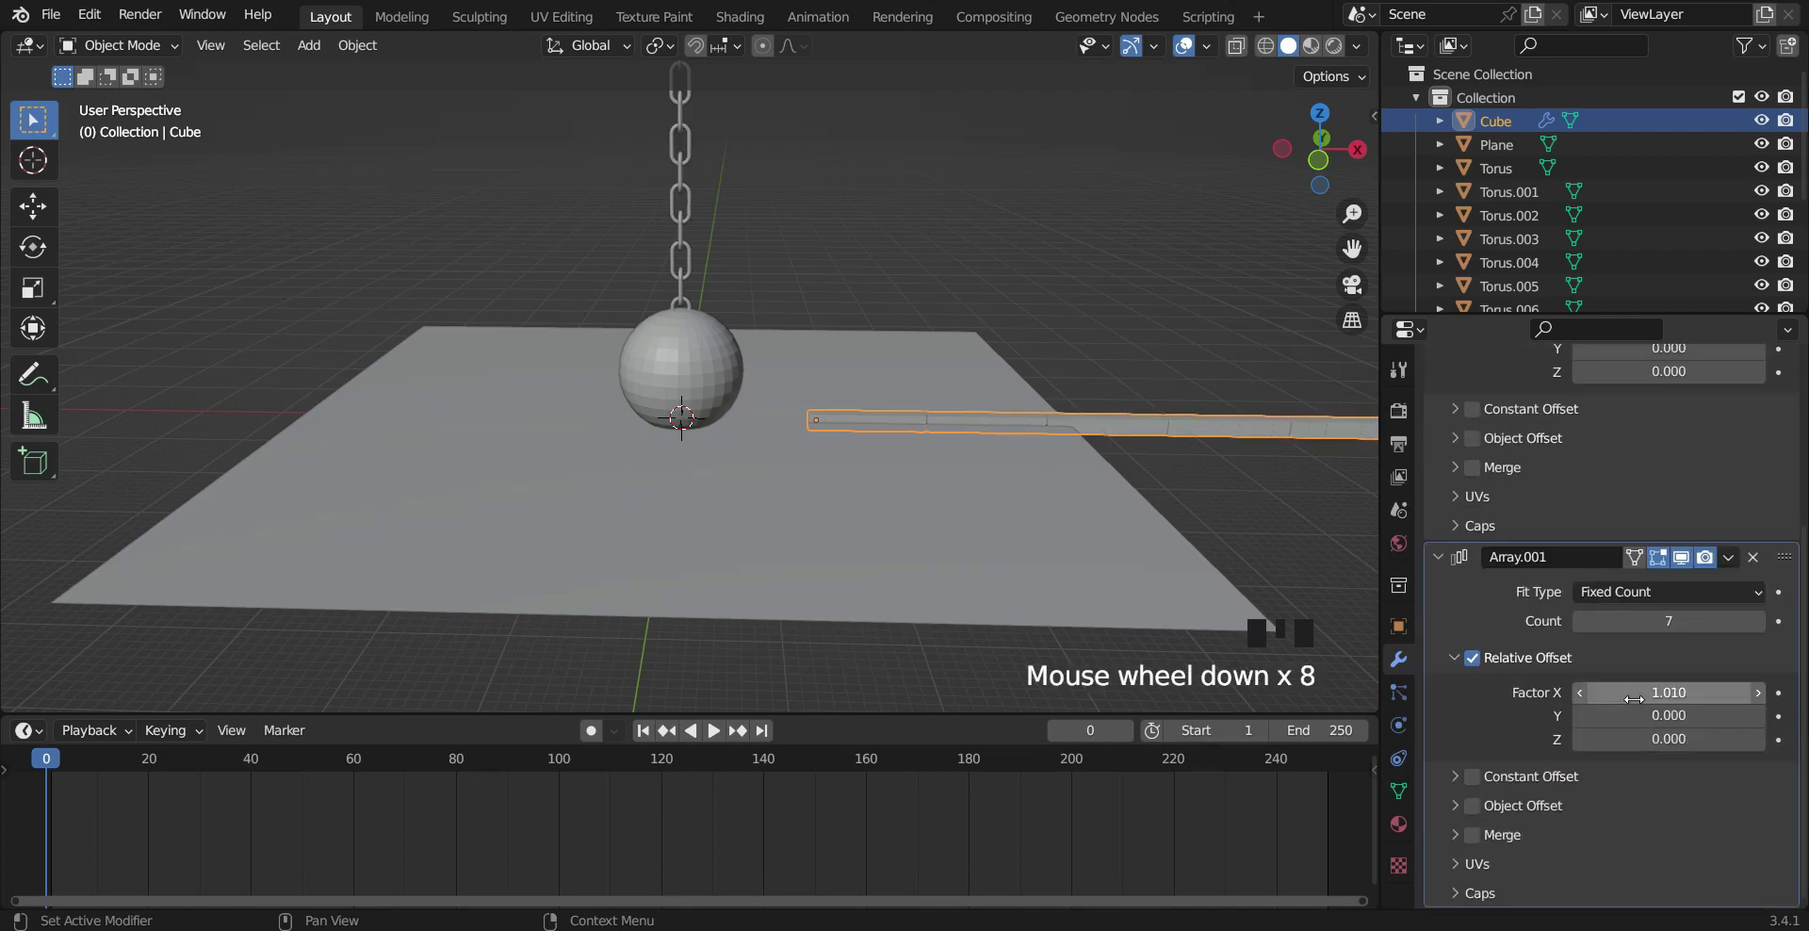
left_click(1662, 693)
type("0")
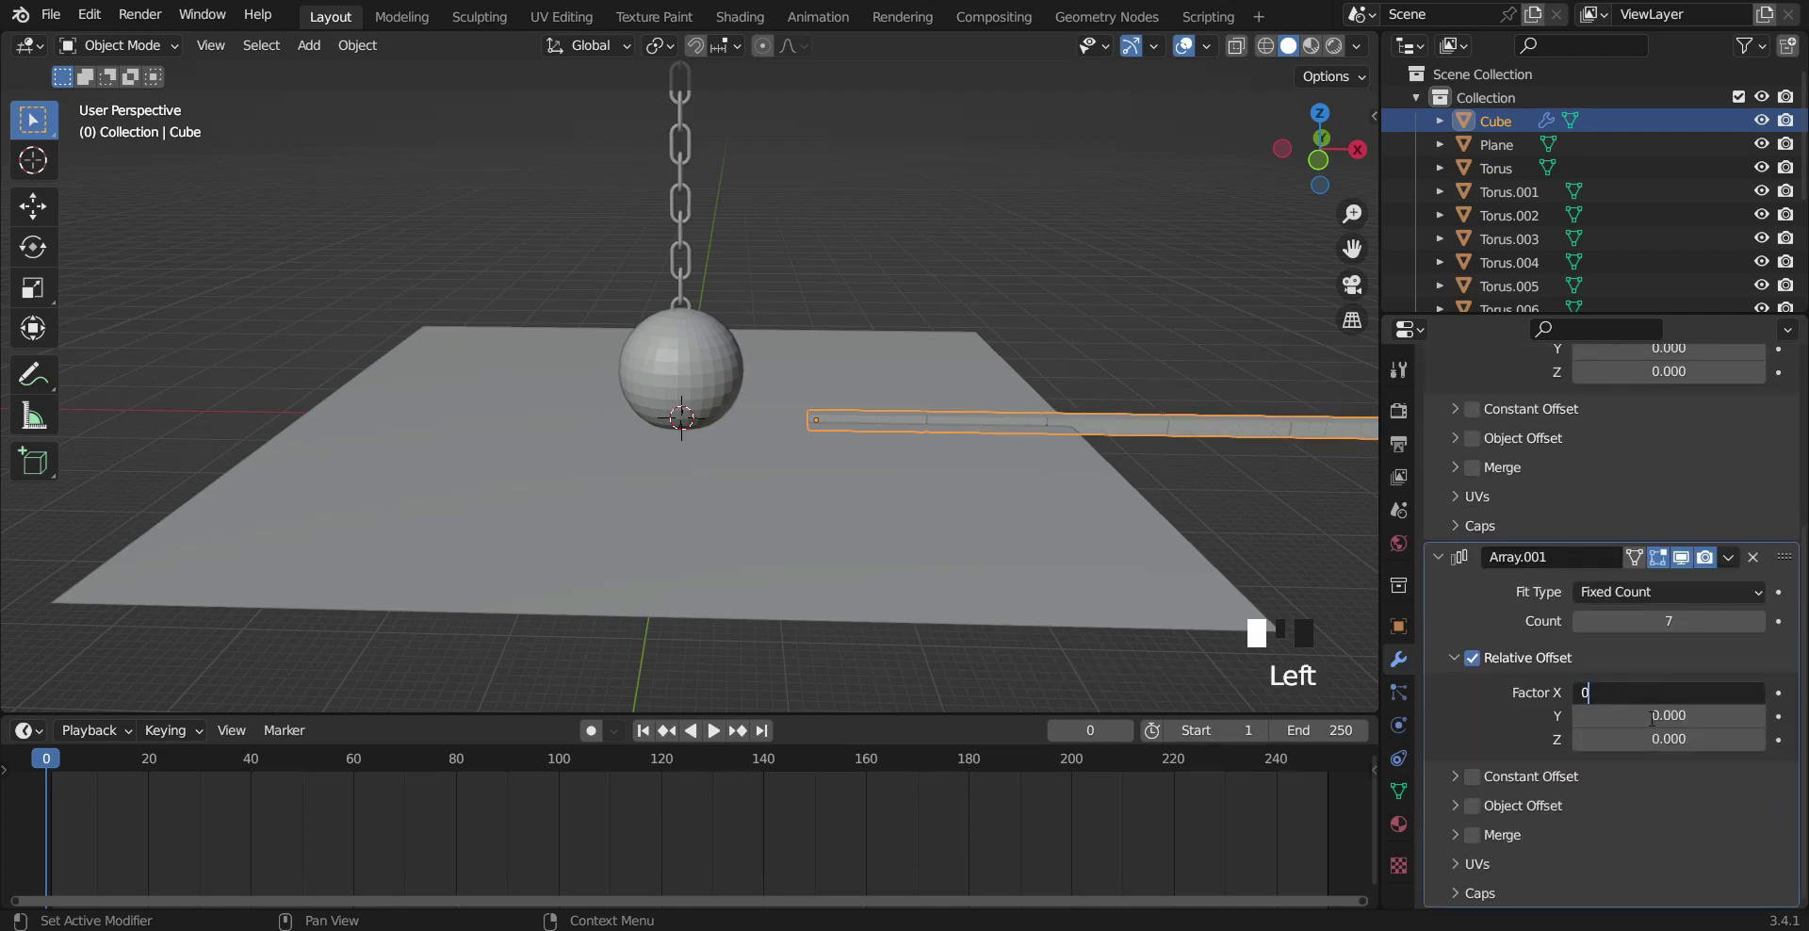
left_click(1652, 716)
type("1")
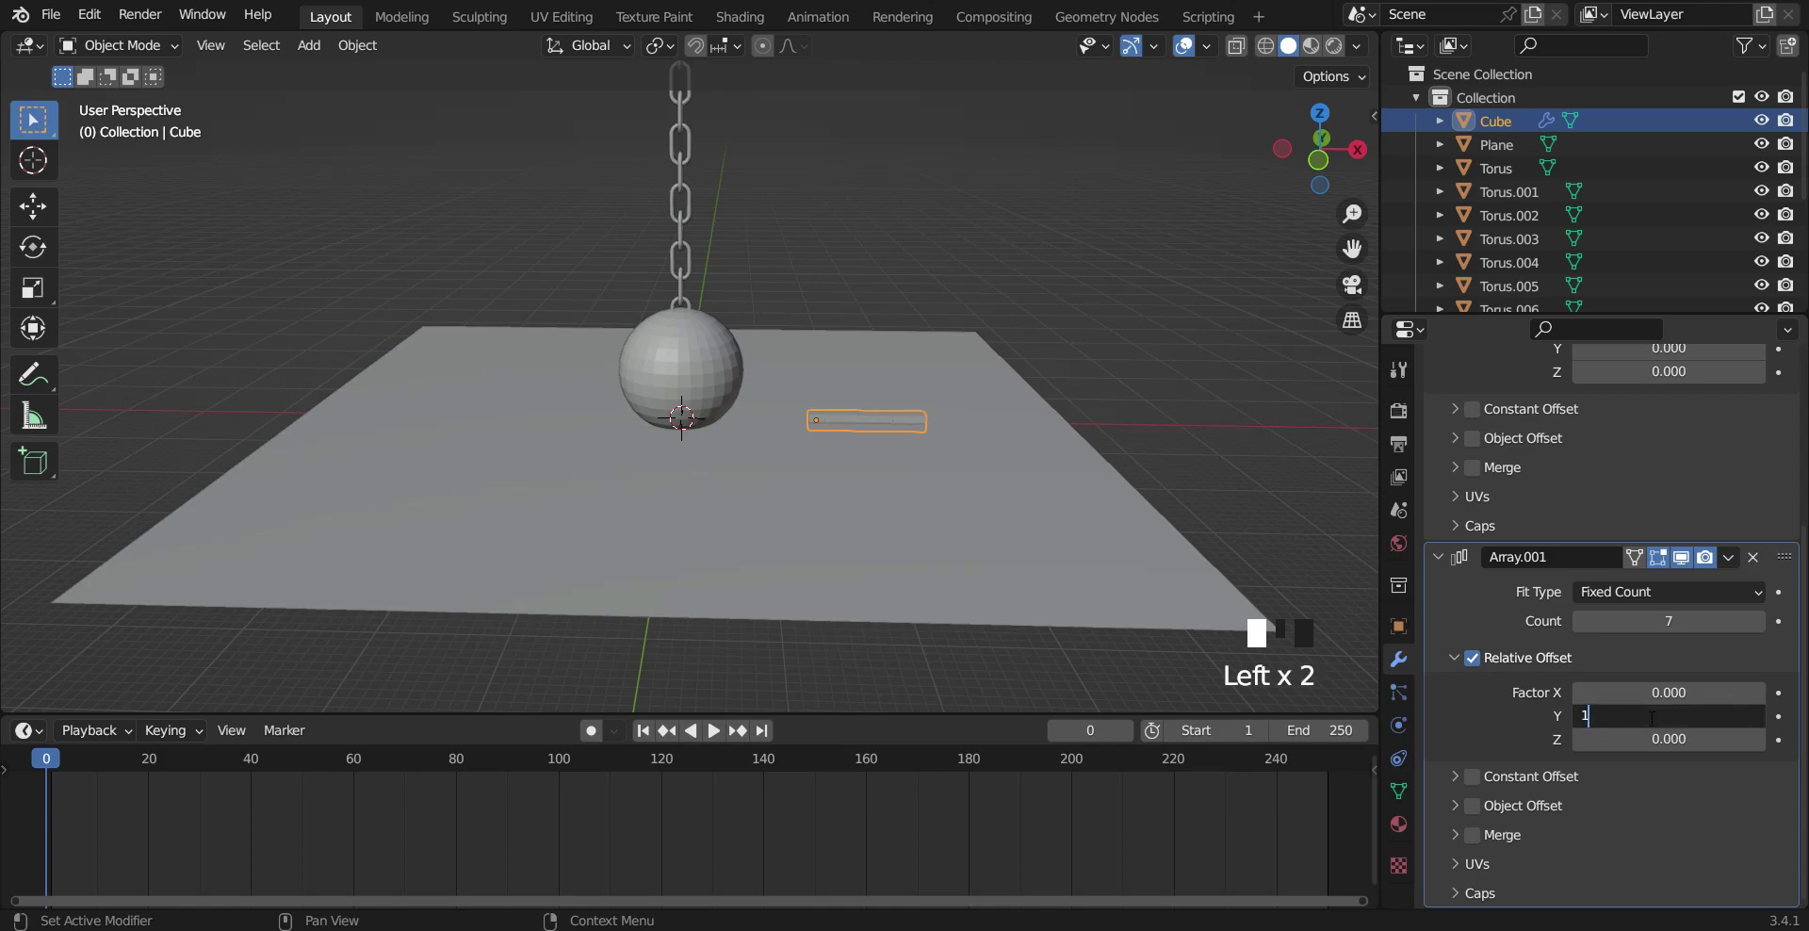
type(".01")
key("Return")
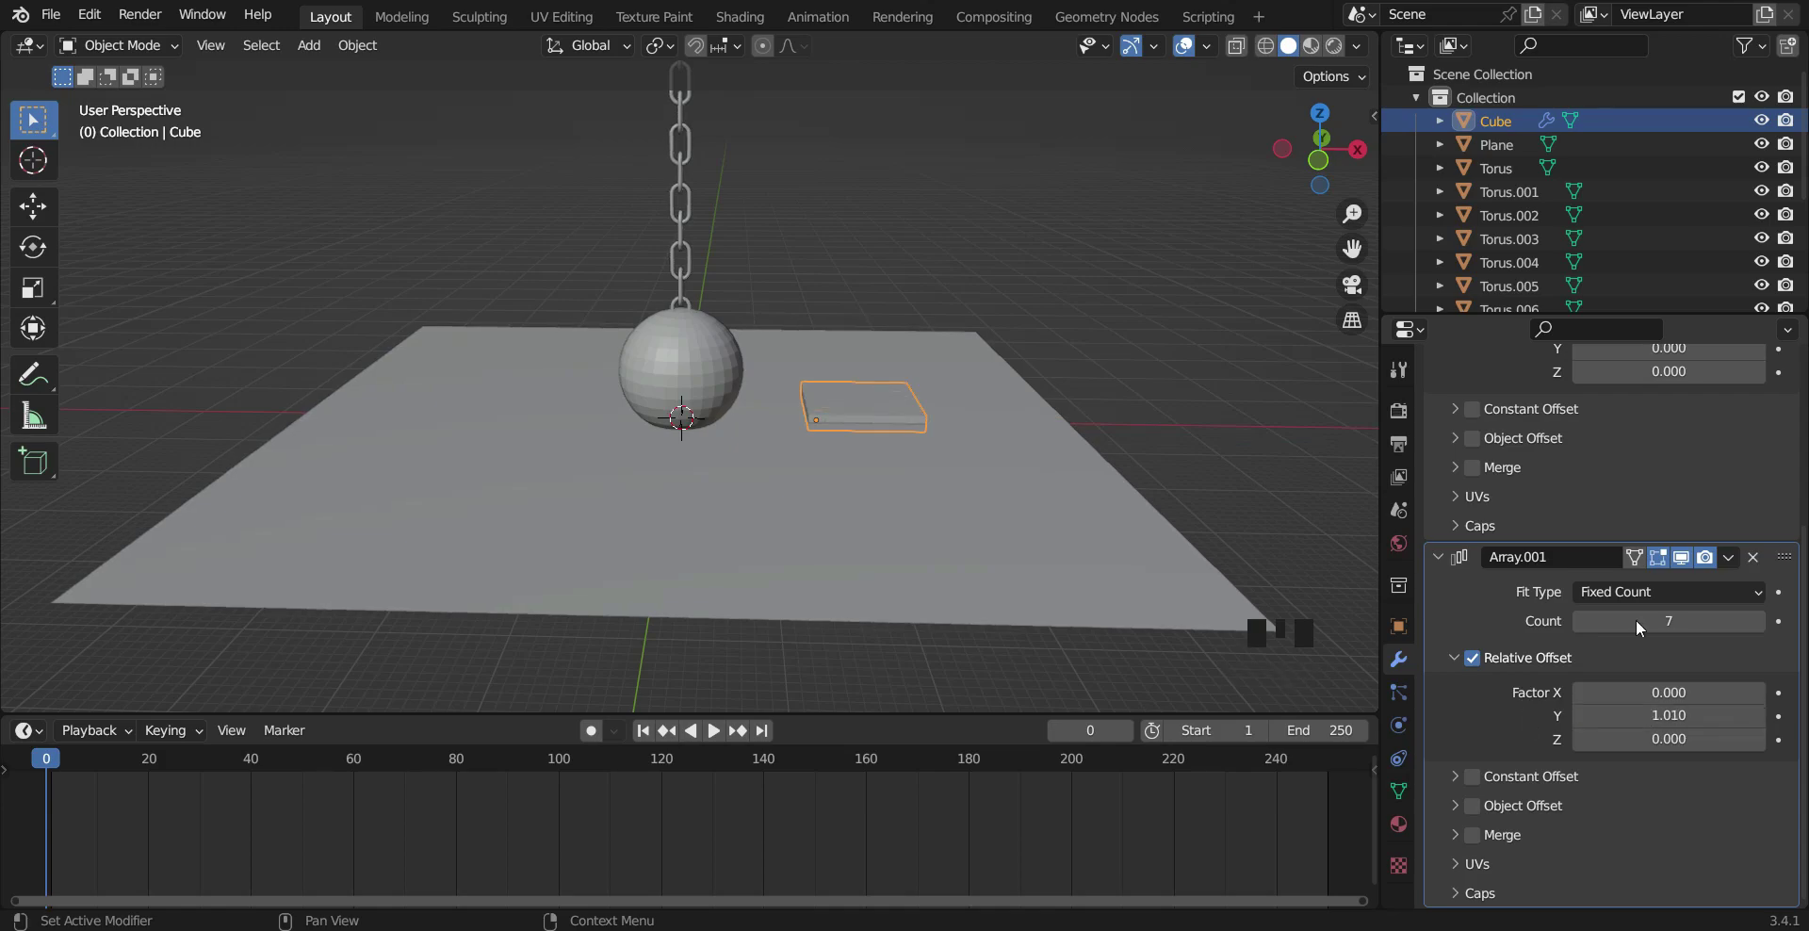
Step: Duplicate the second Array modifier and set the copy's relative offset to 0 in Y and 1.01 in Z
left_click(1729, 559)
left_click(1686, 603)
scroll(1682, 622, "down", 5)
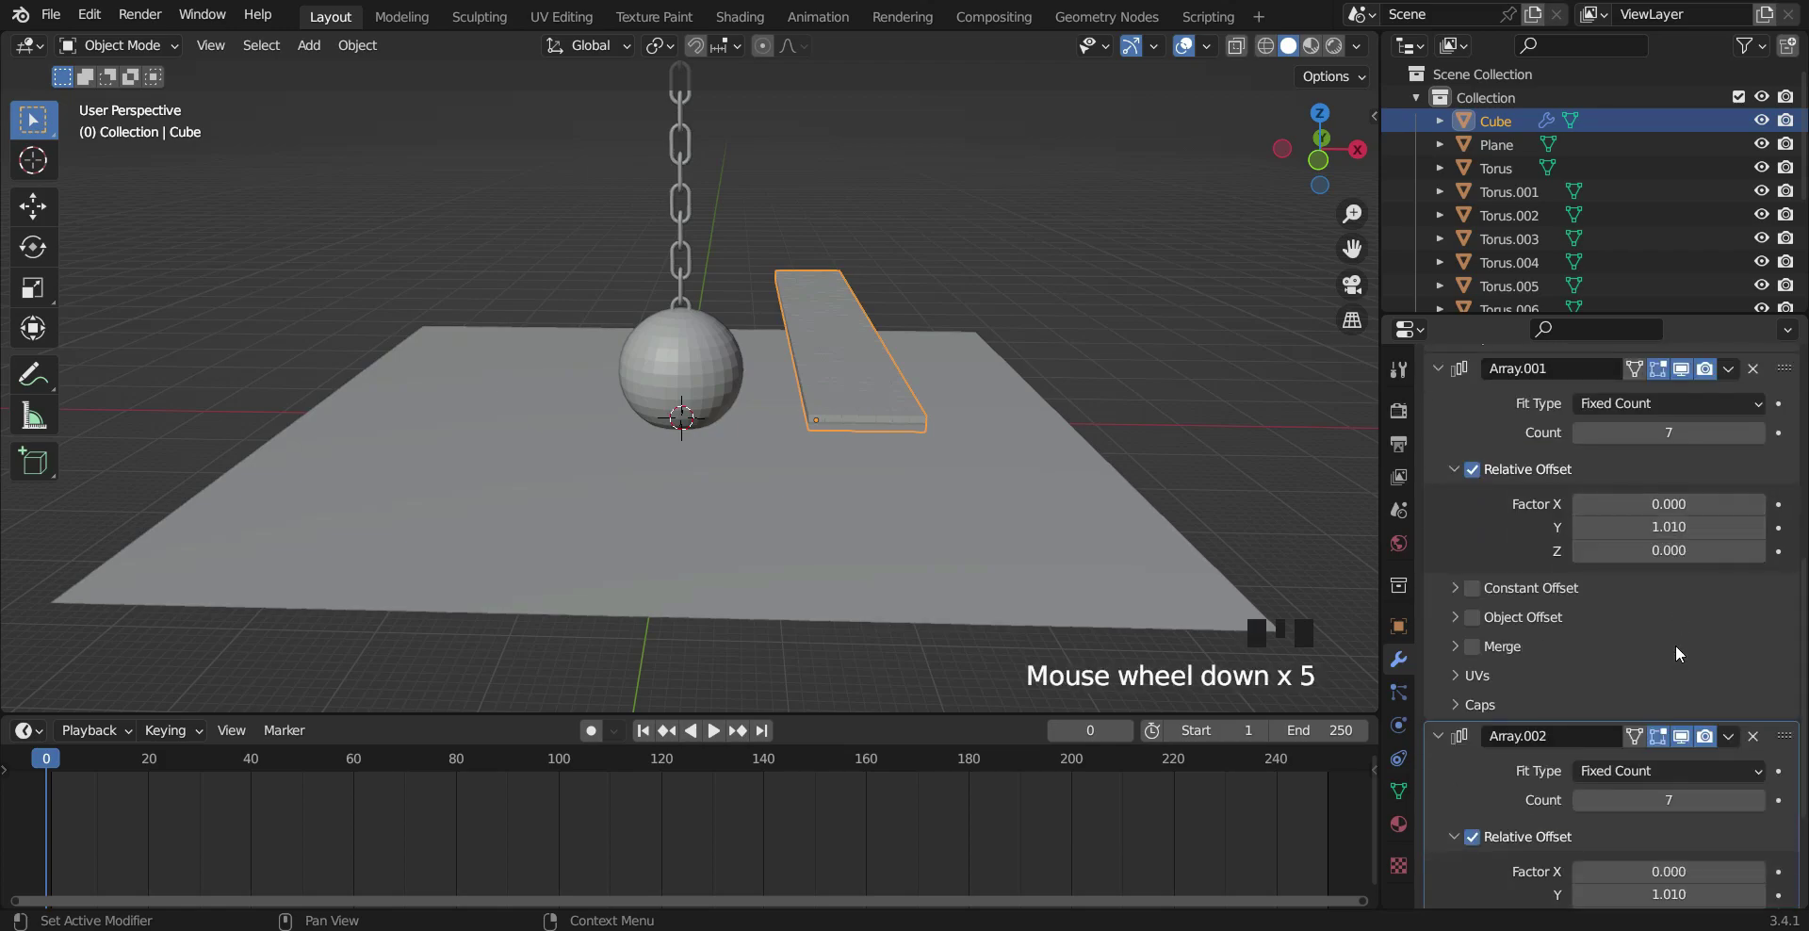
scroll(1676, 647, "down", 10)
left_click(1677, 710)
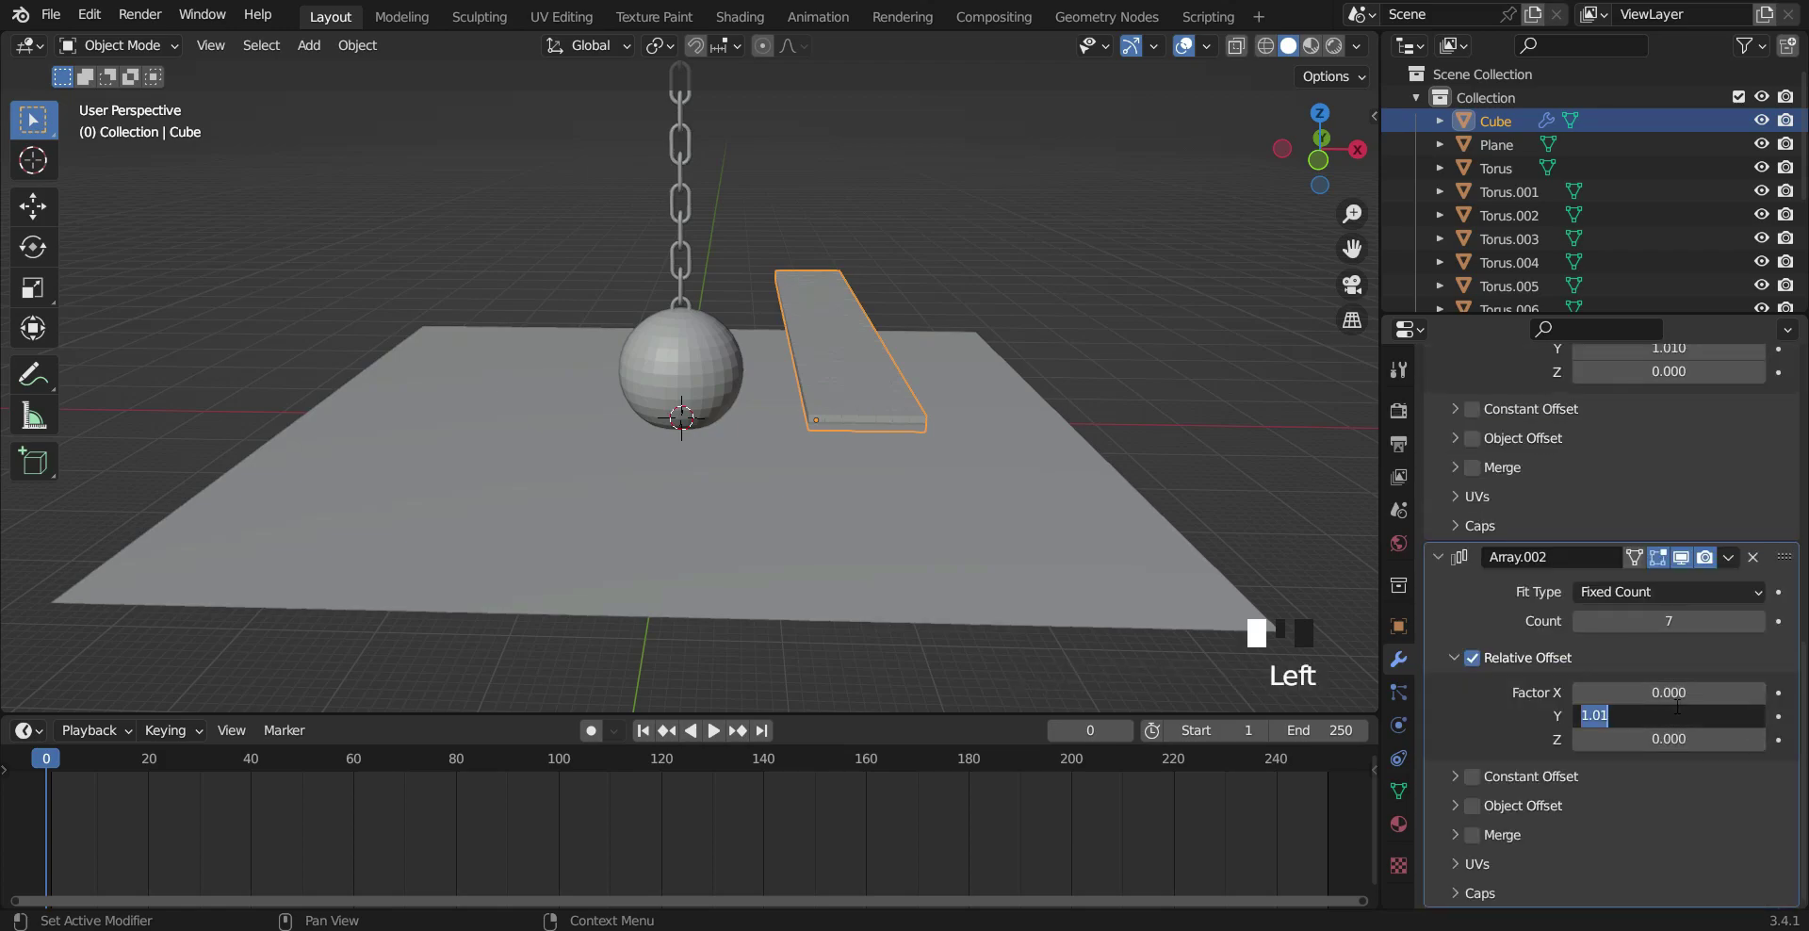
type("0")
key("Return")
left_click(1666, 737)
type("1.")
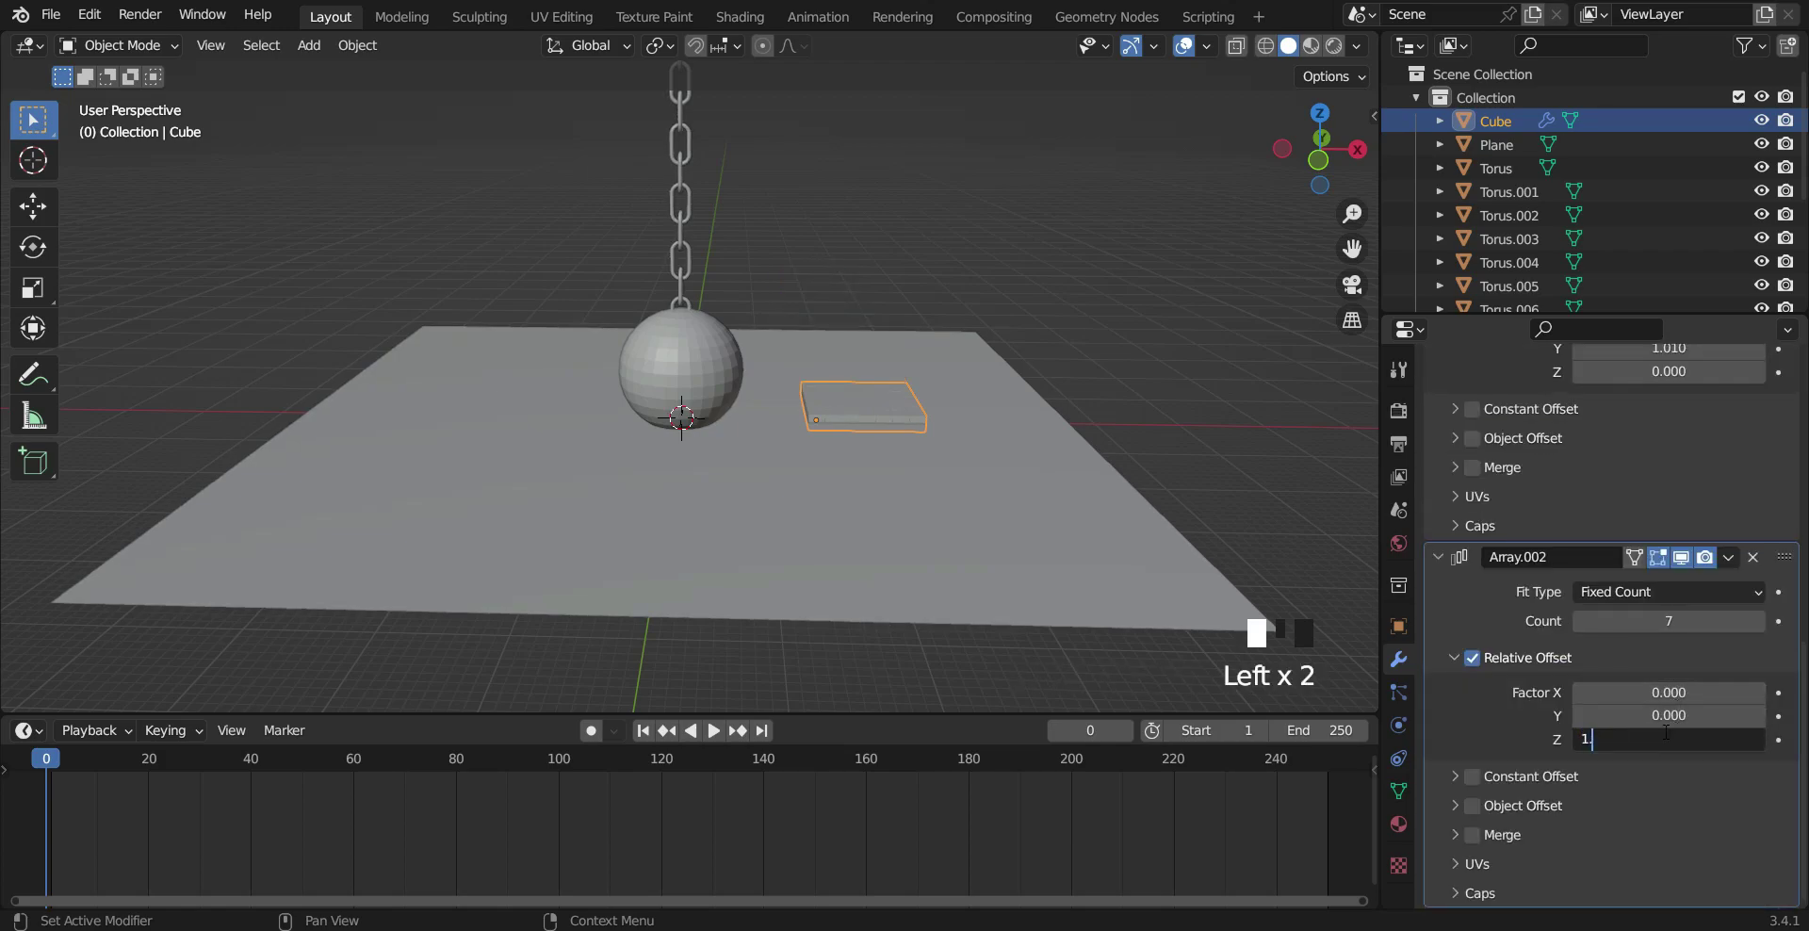
type("01")
key("Return")
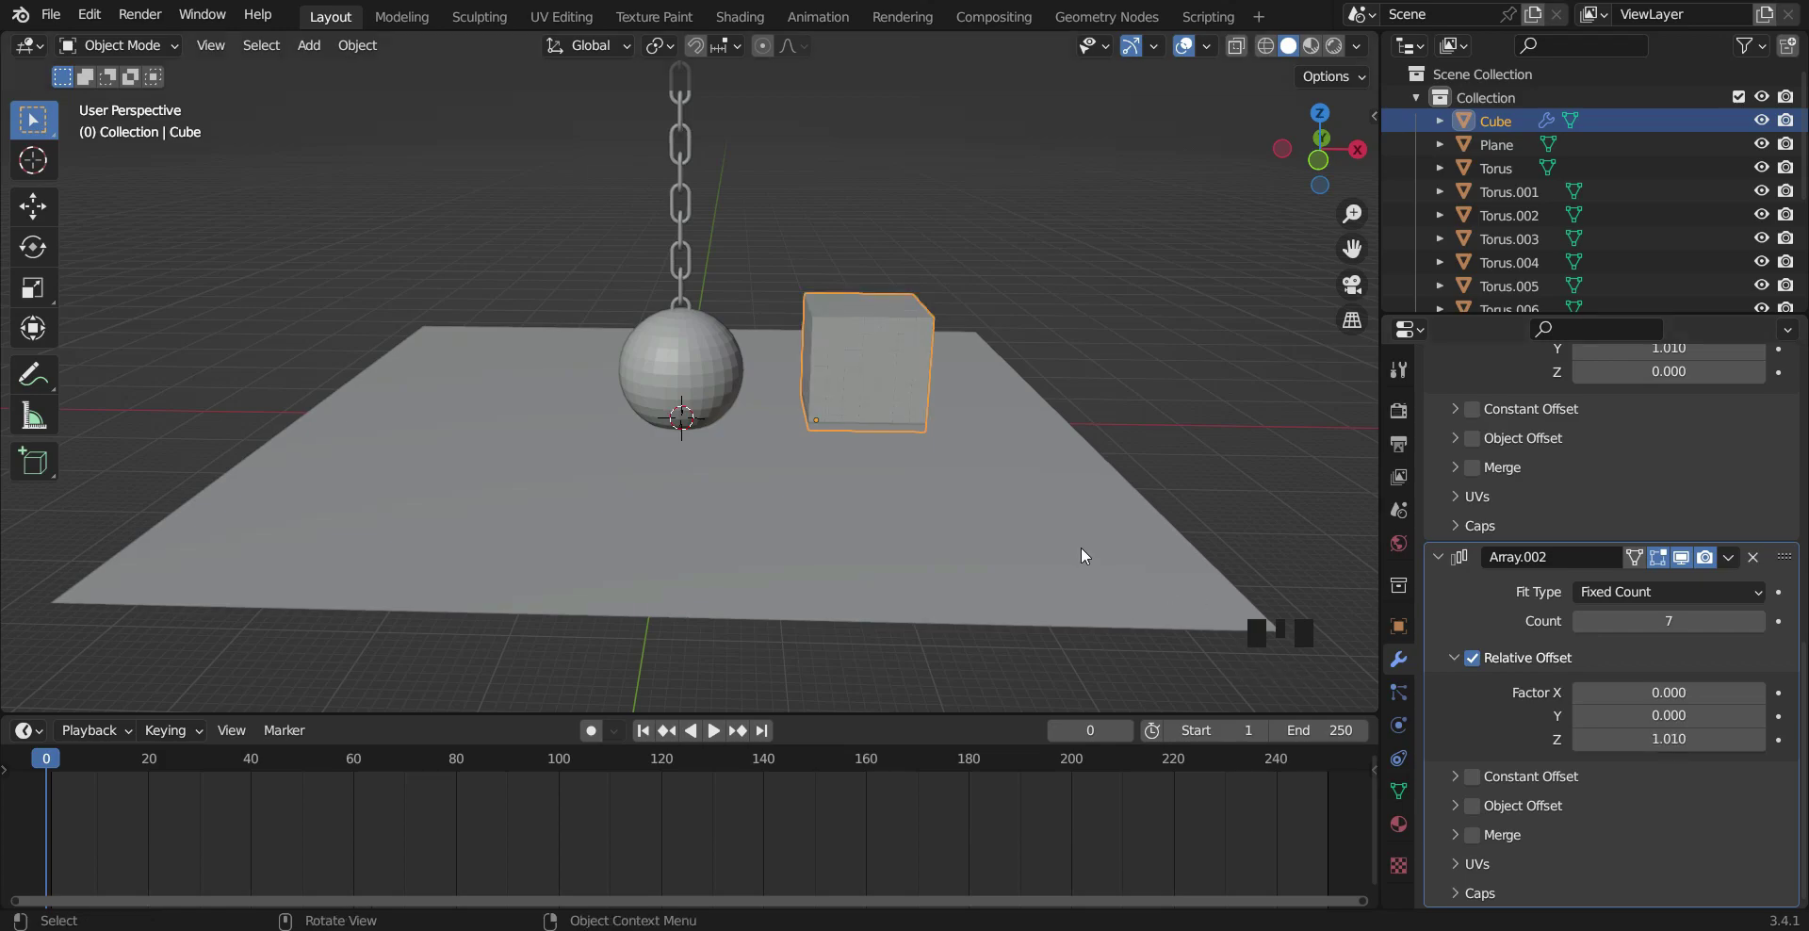
Step: Apply all three Array modifiers on the cube
mouse_move(1081, 547)
middle_mouse_down()
mouse_move(1016, 503)
mouse_move(1108, 523)
mouse_move(1064, 536)
middle_mouse_up()
left_click(1728, 563)
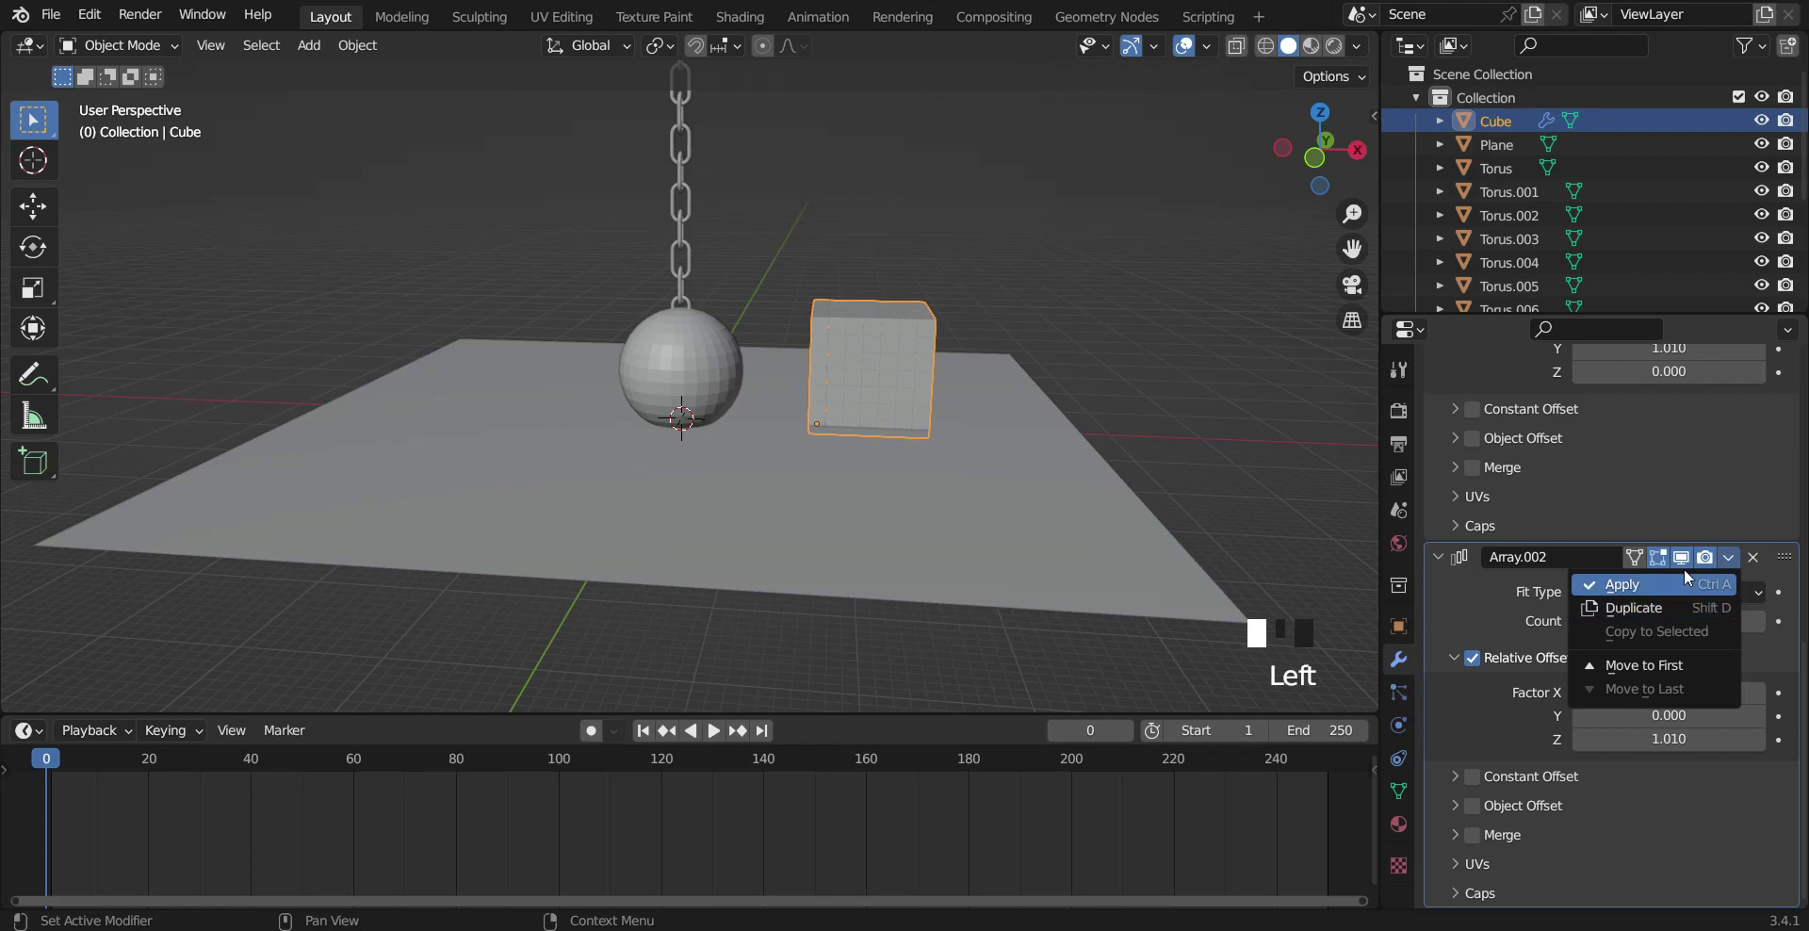
left_click(1683, 570)
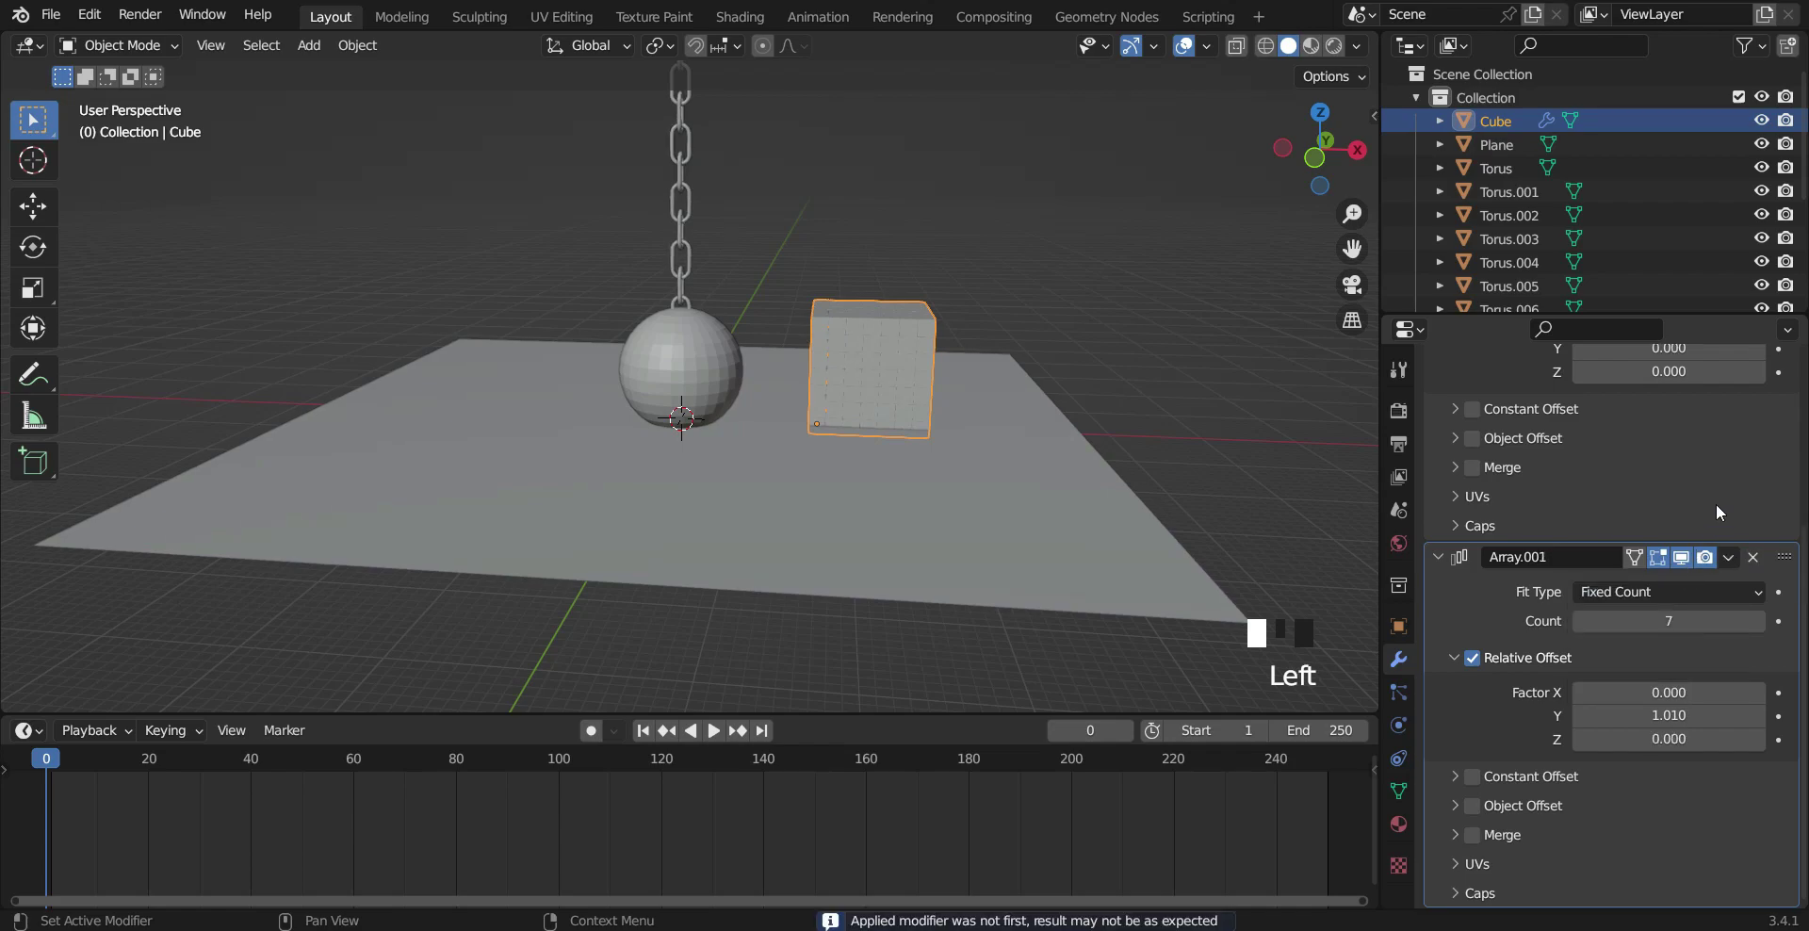
left_click(1728, 557)
left_click(1672, 584)
left_click(1729, 452)
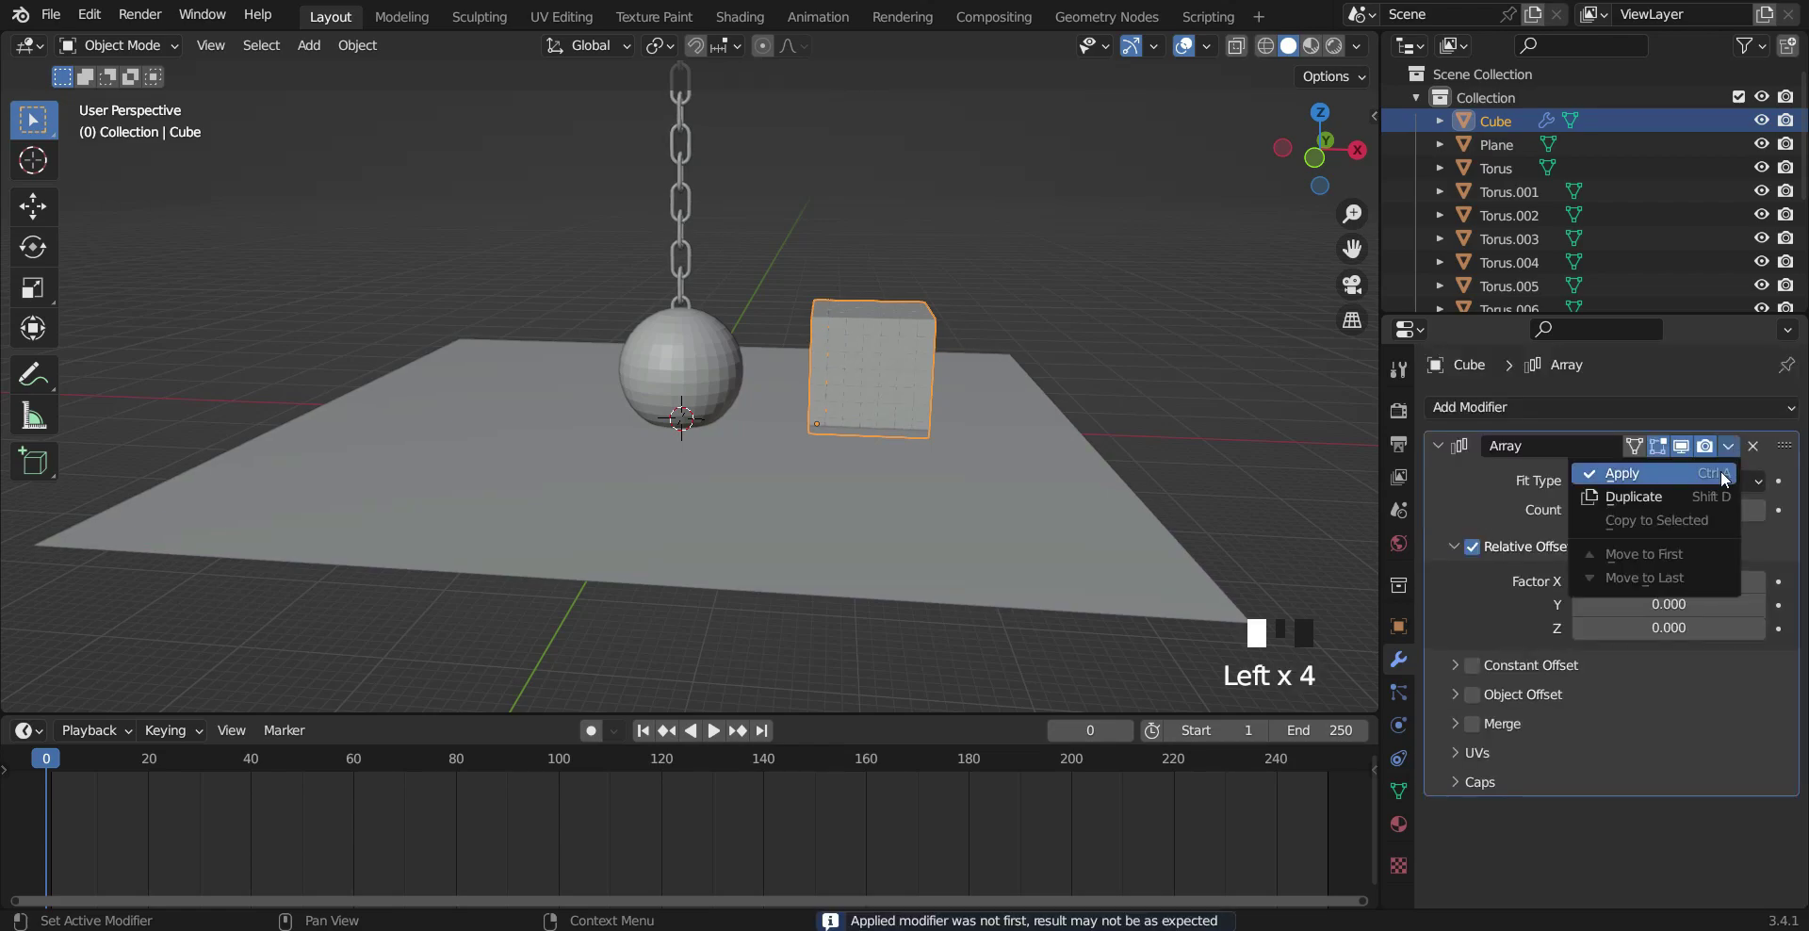
left_click(1721, 471)
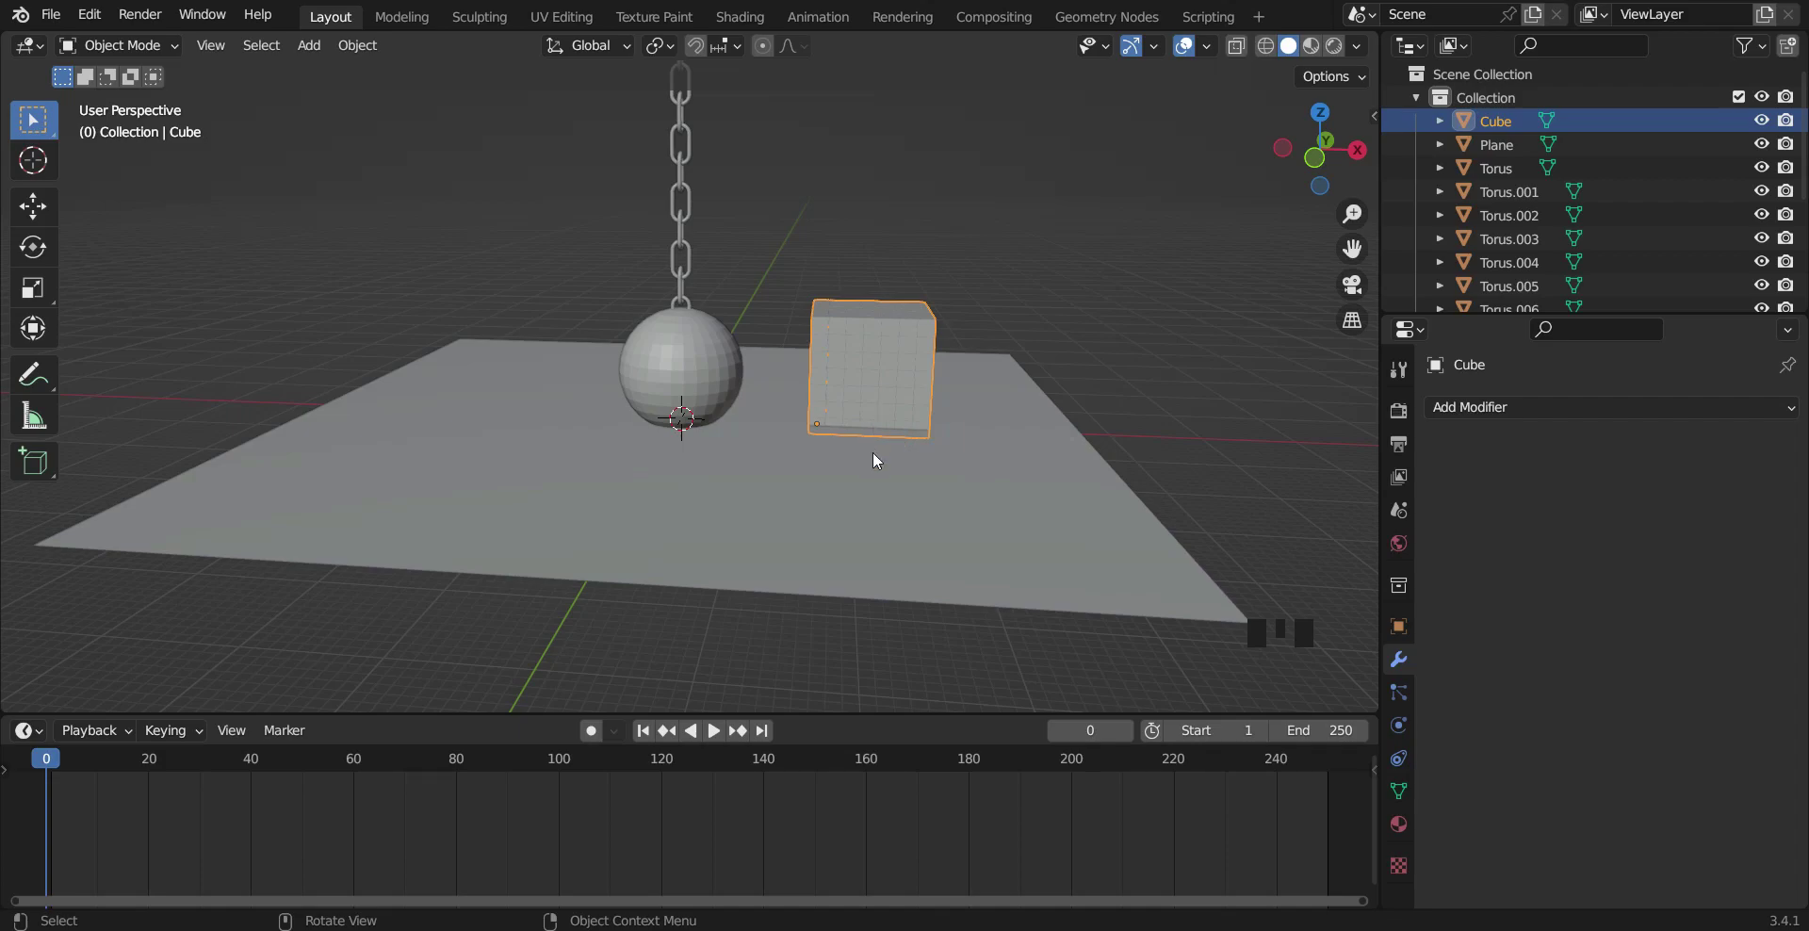
Step: In front view, raise the block of cubes about 1.06 m along Z so its base sits at ground level
key("KP_1")
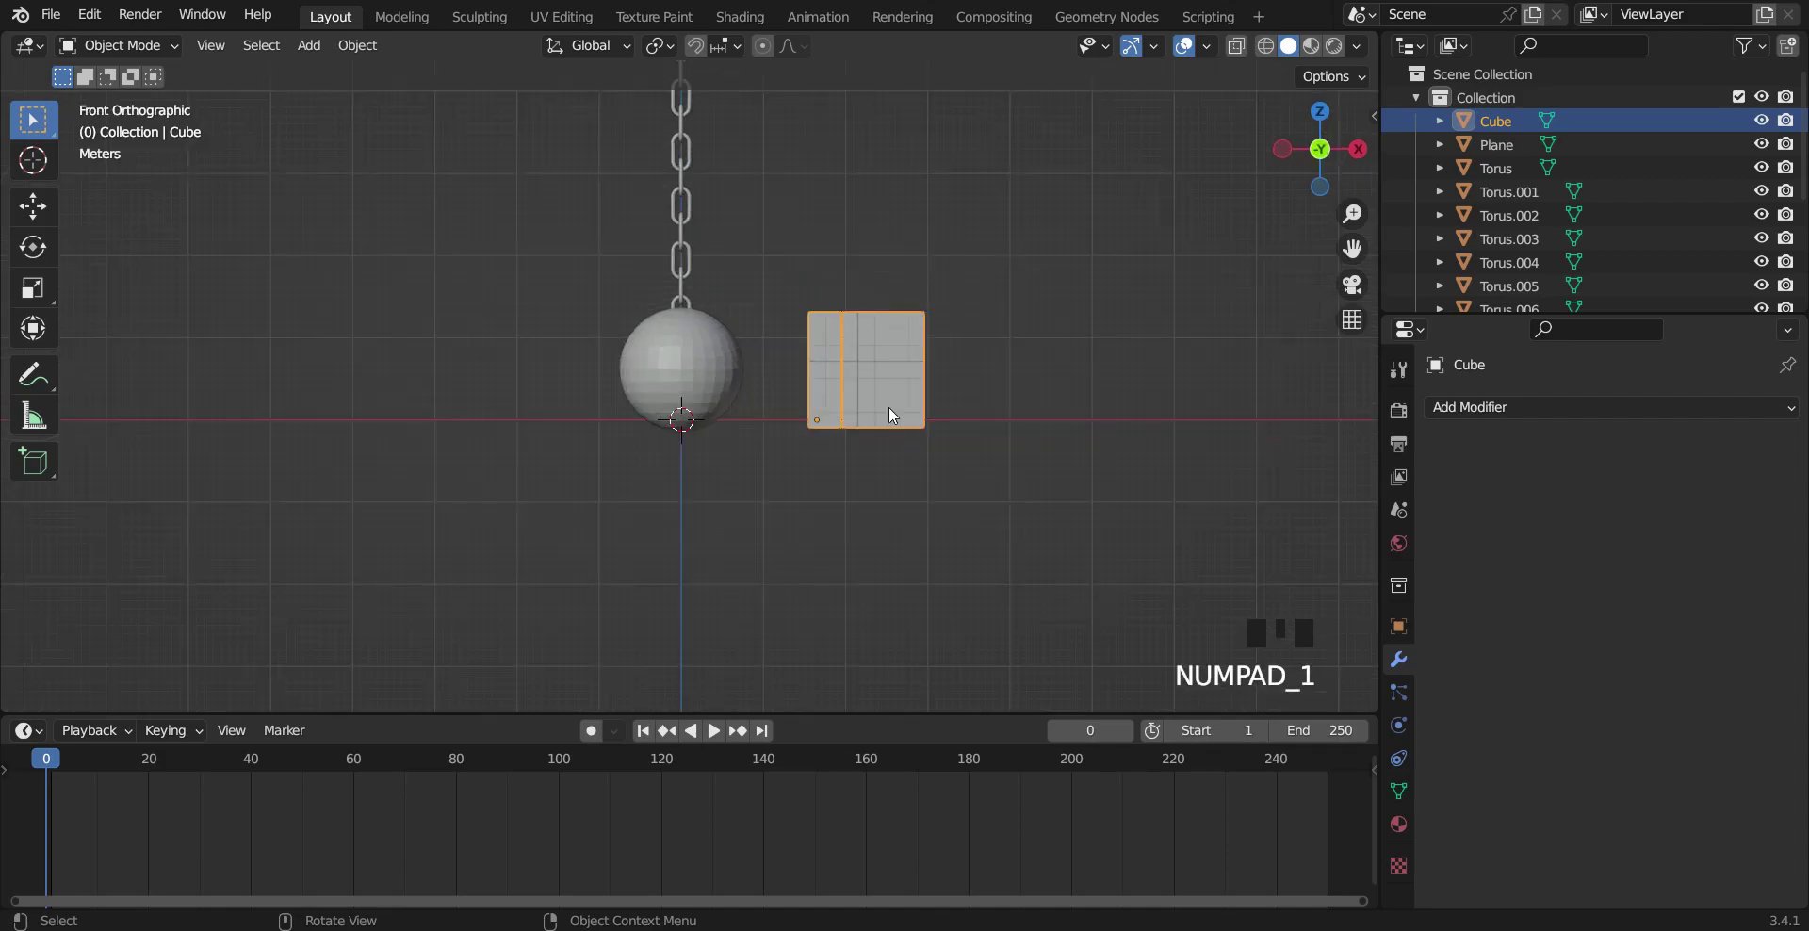
scroll(895, 424, "up", 3)
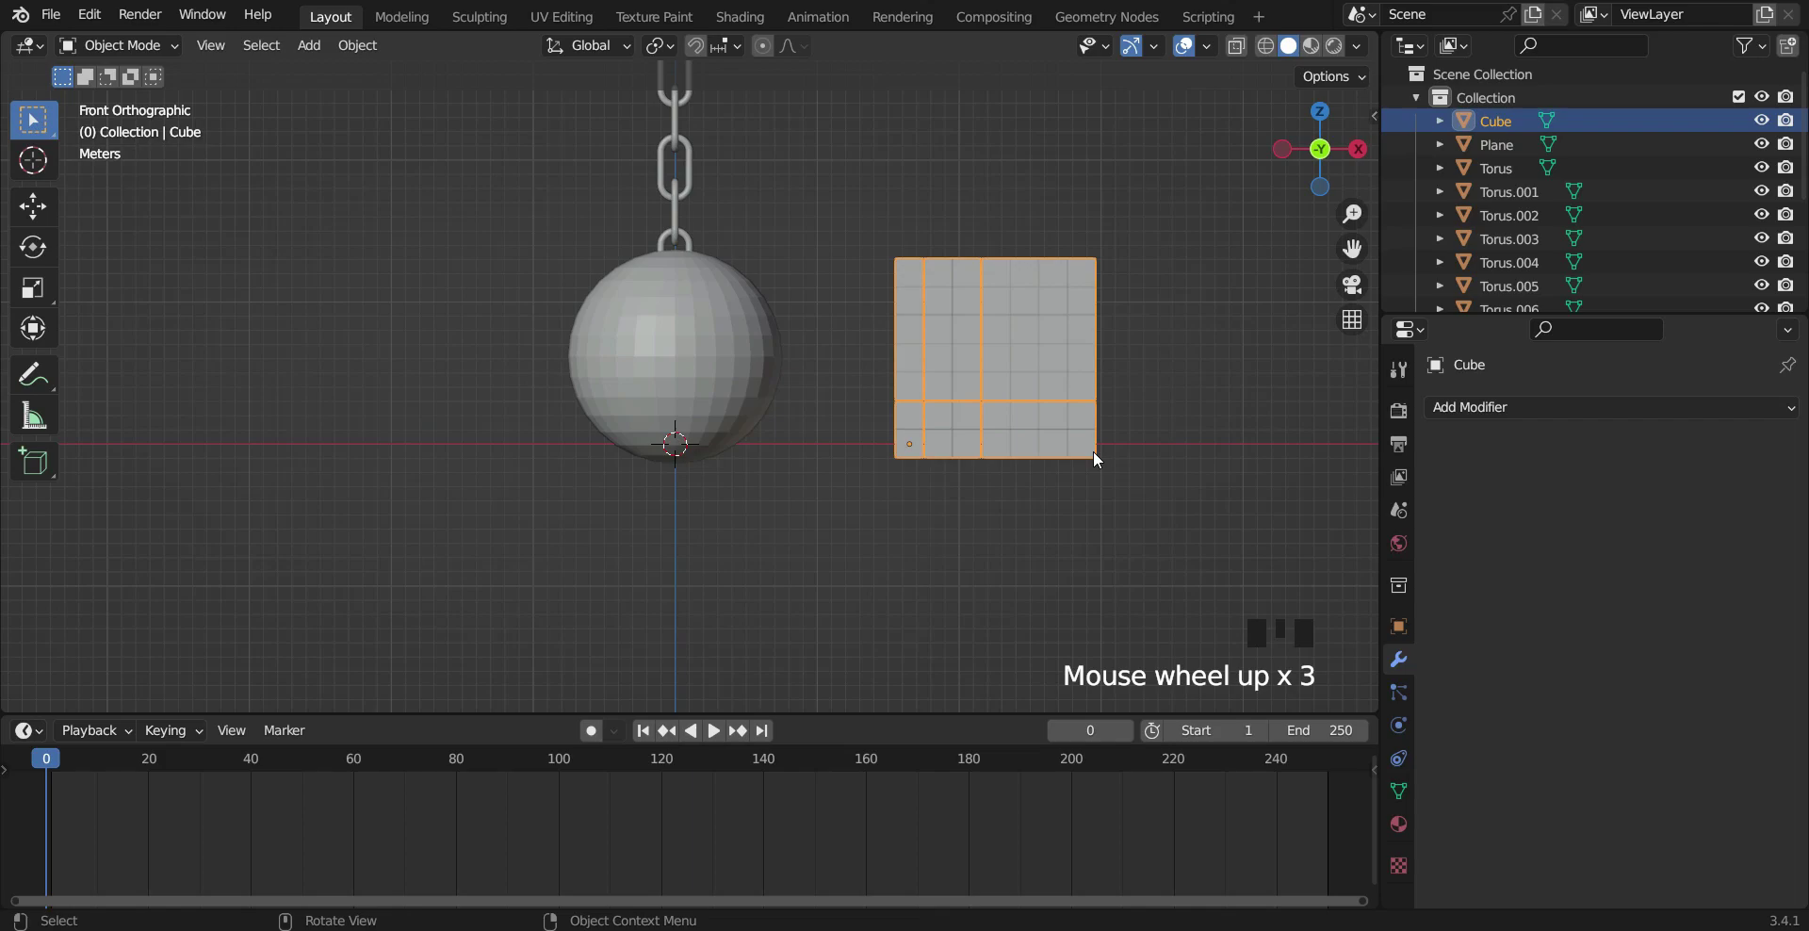
key("g")
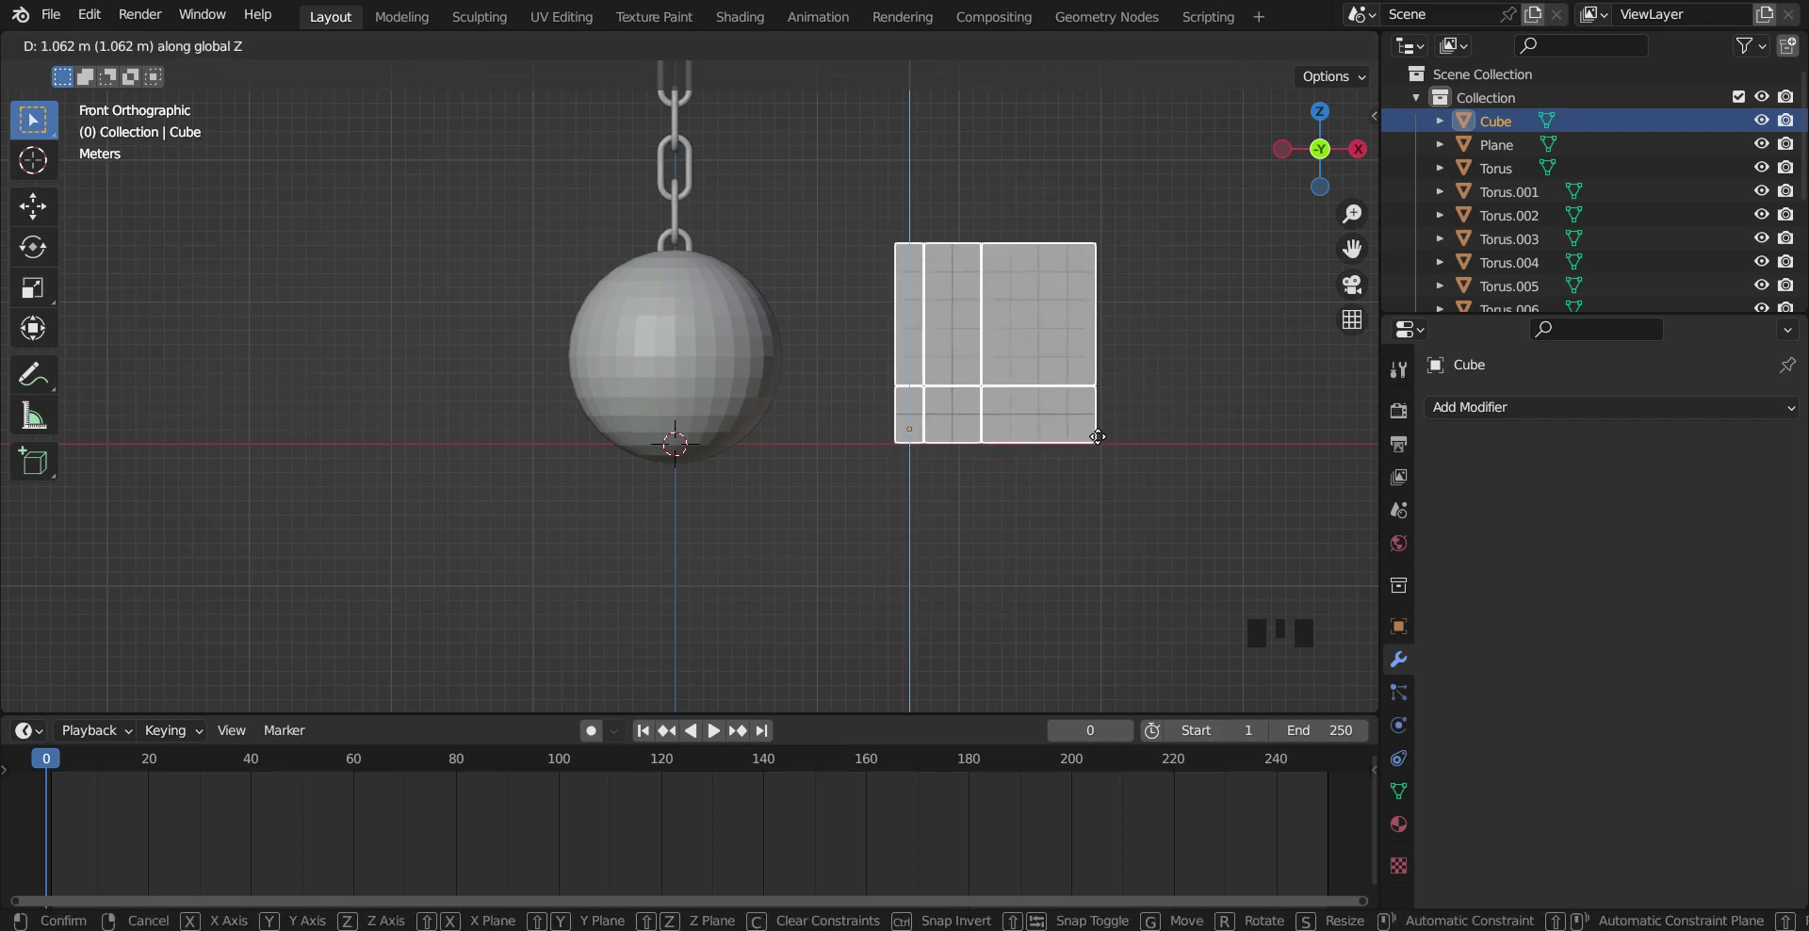
left_click(1099, 432)
Step: Select all the chain links and the ball and raise them about 2 m along Z
scroll(738, 337, "down", 6)
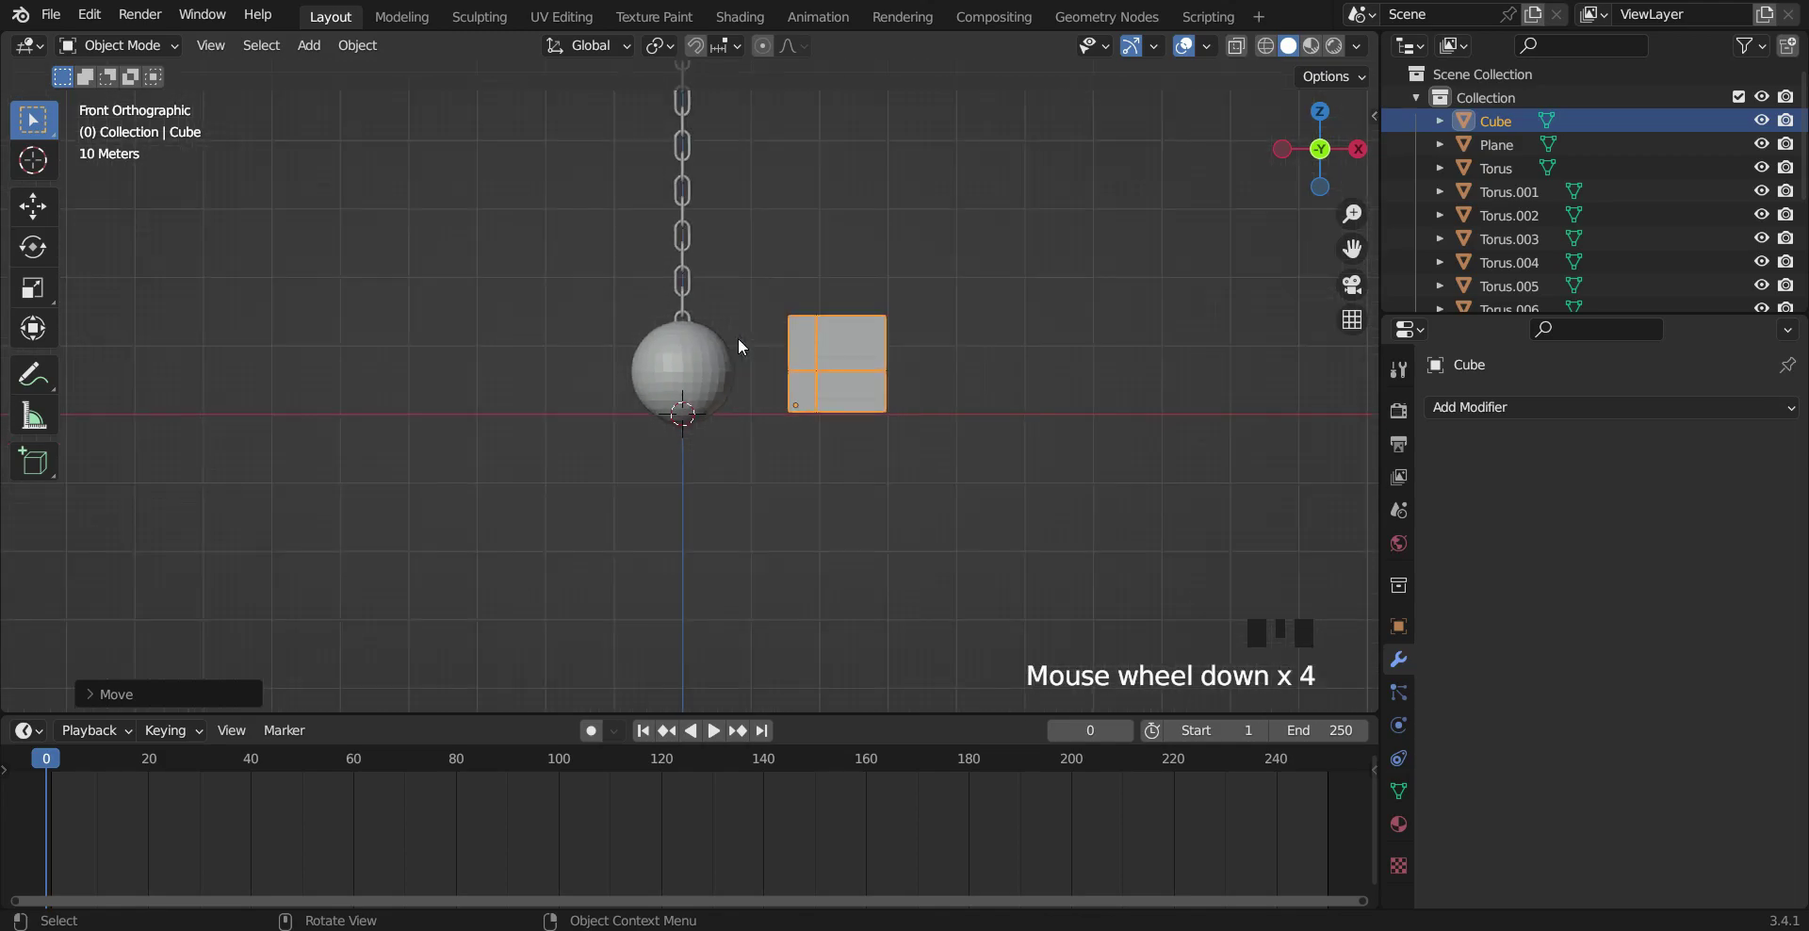
left_click_drag(611, 100, 722, 377)
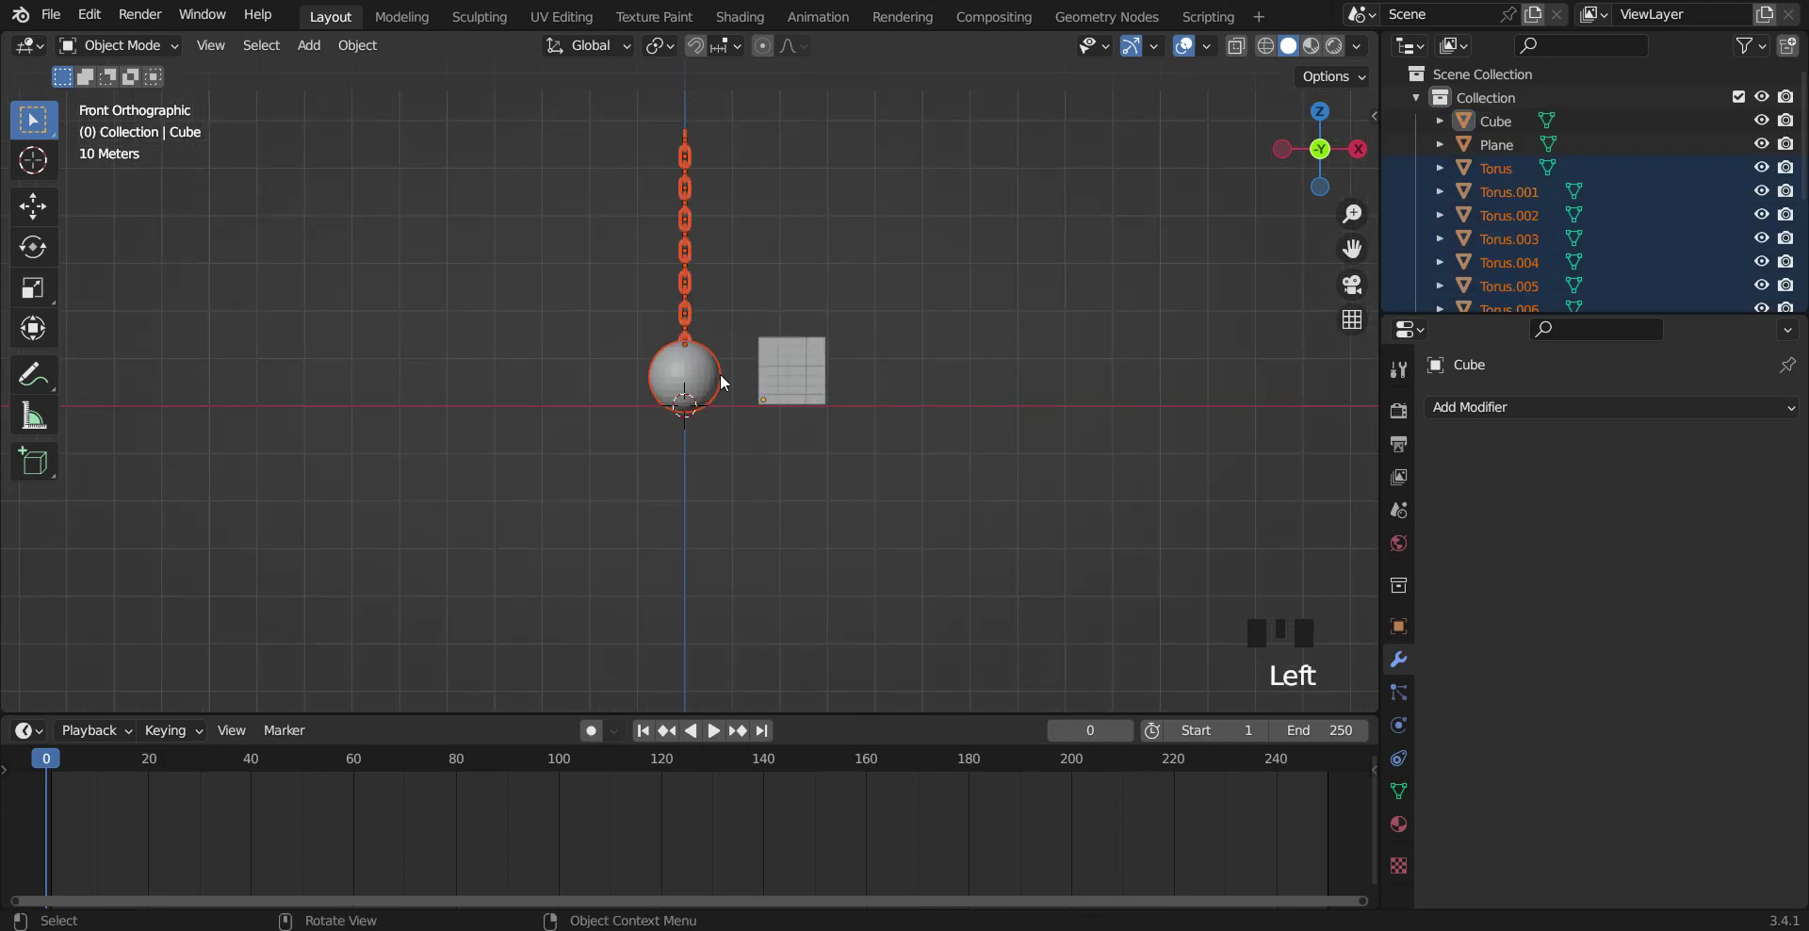
key("g")
key("z")
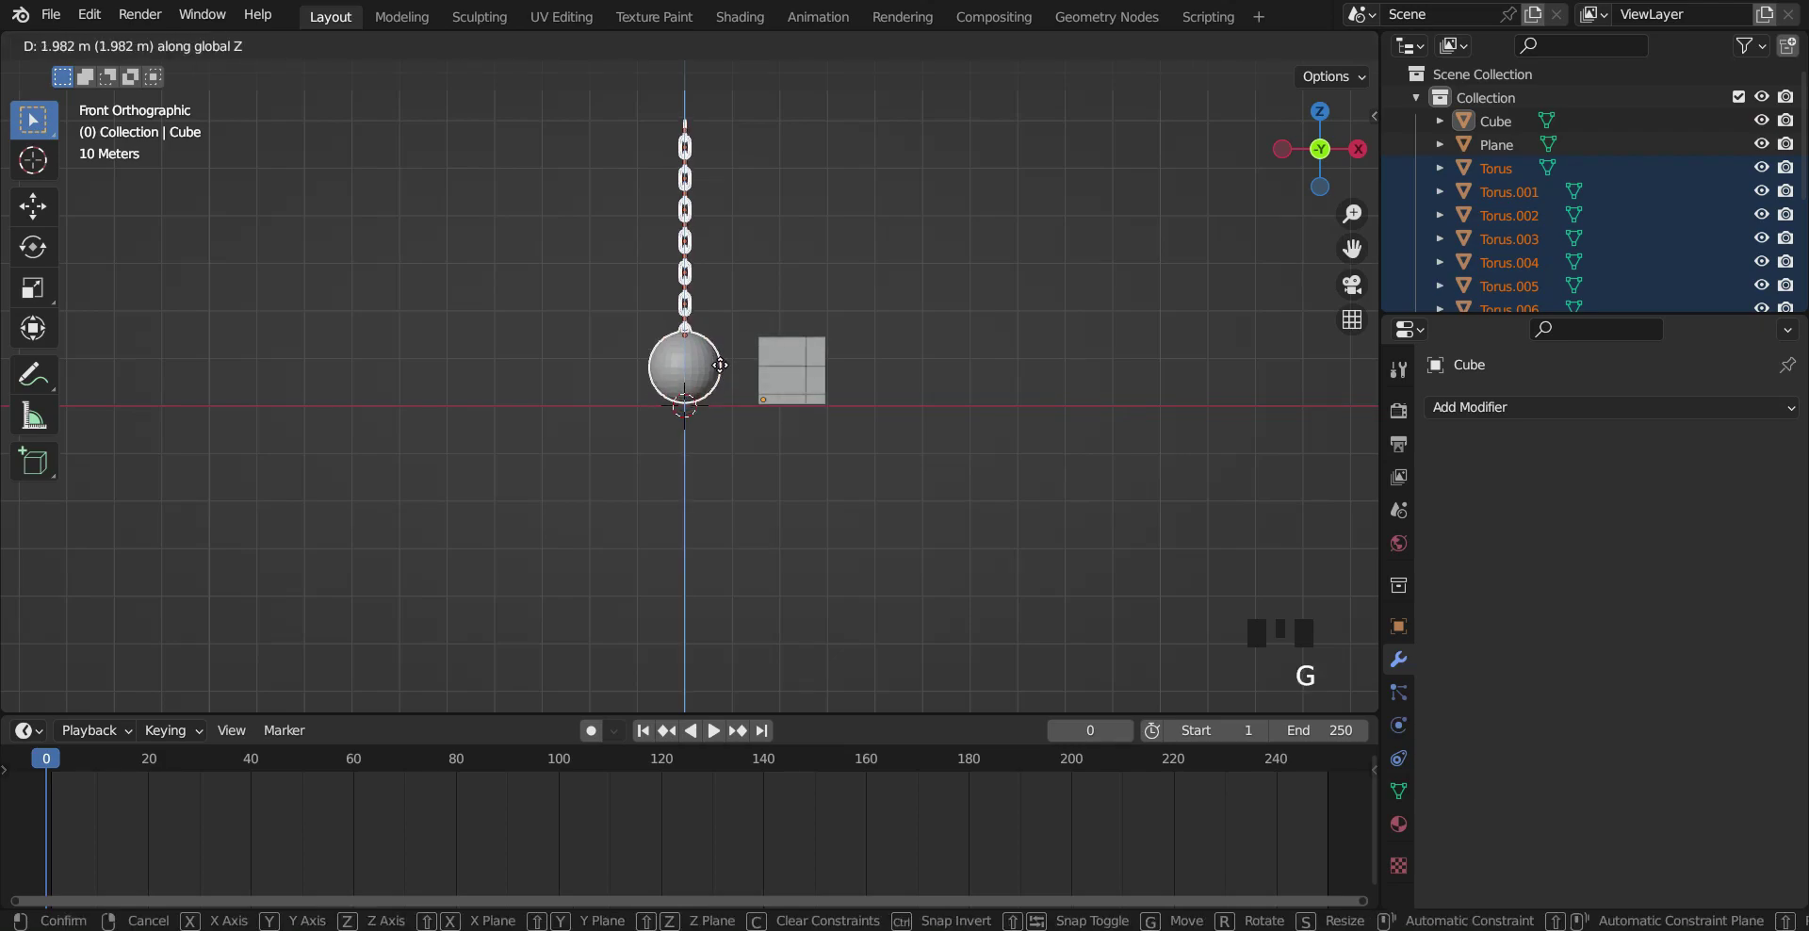
left_click(721, 368)
middle_click_drag(953, 382, 952, 486)
middle_click_drag(1008, 426, 1005, 404)
key("r")
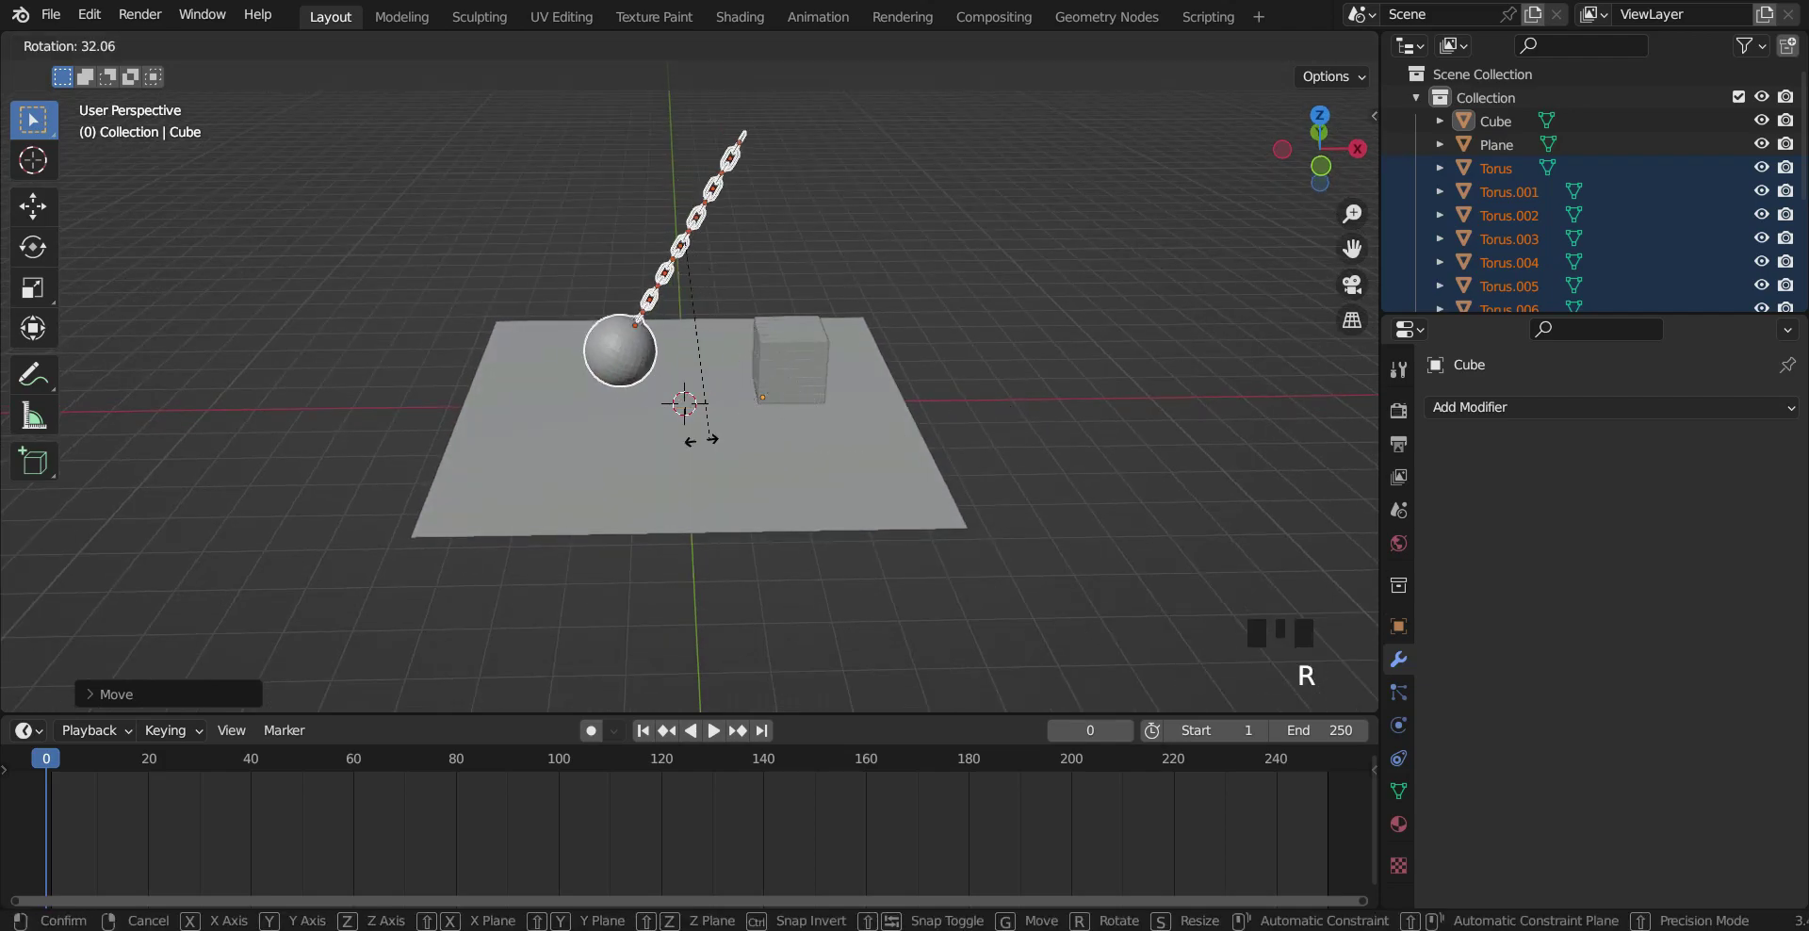
right_click(747, 382)
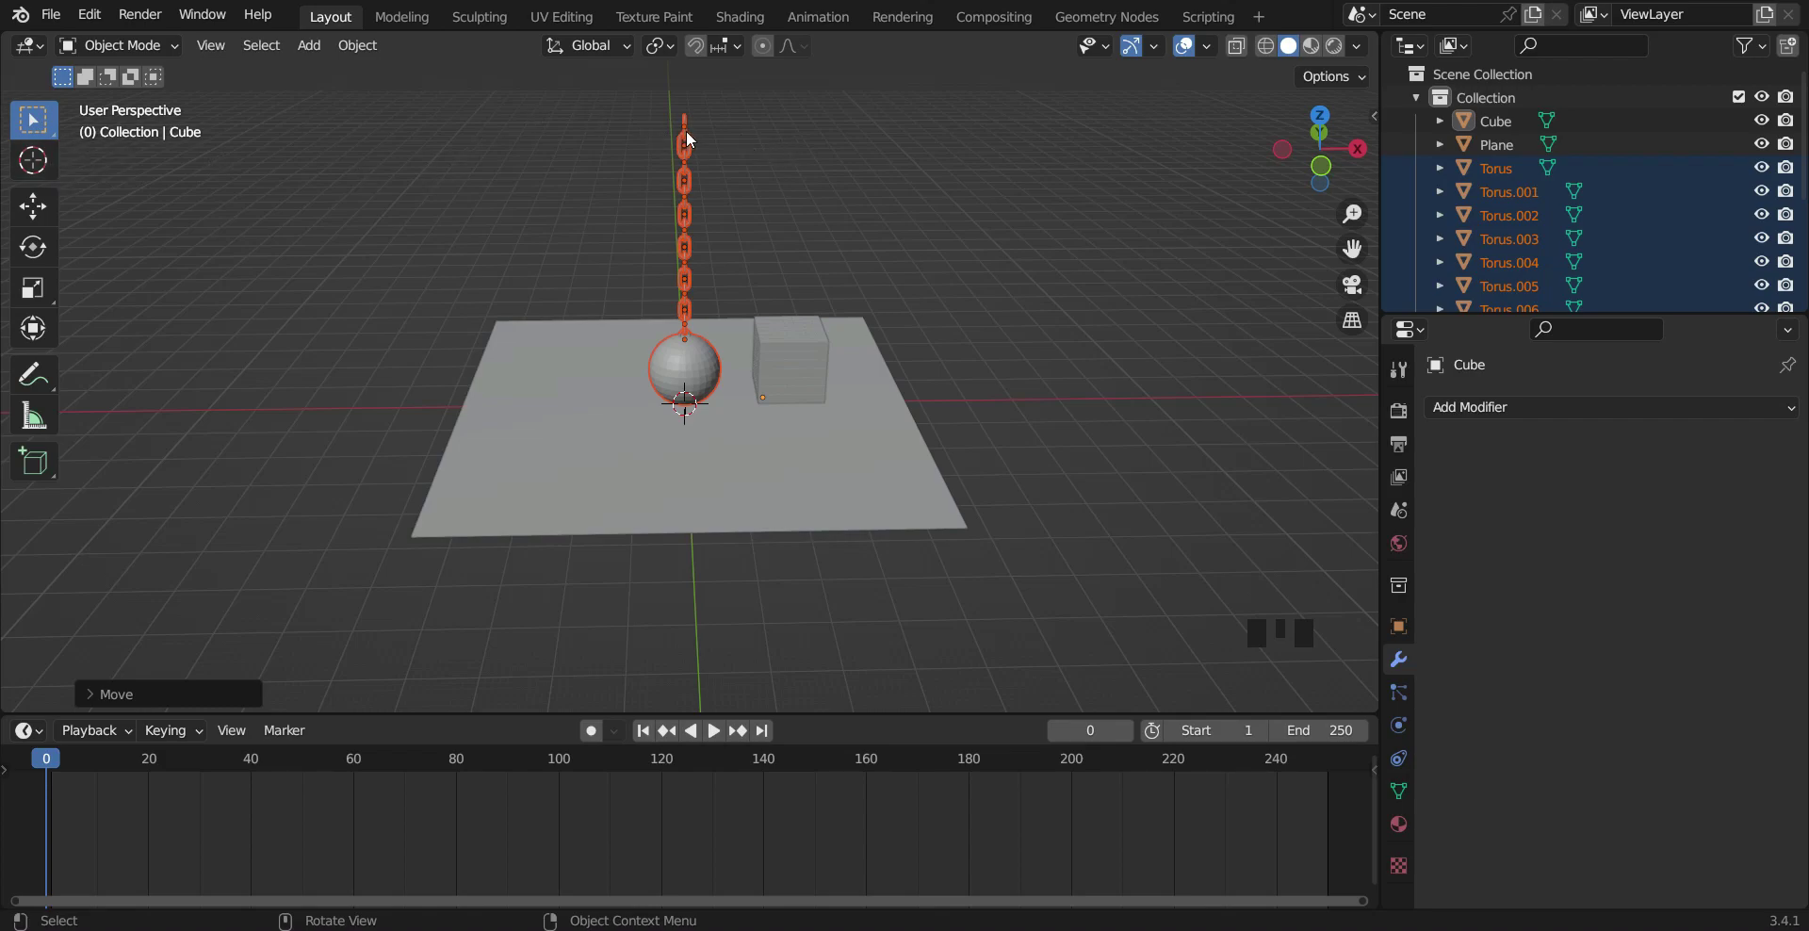
Step: Place the 3D cursor at the top end of the chain and set the origins of the links and ball to it
key("shift")
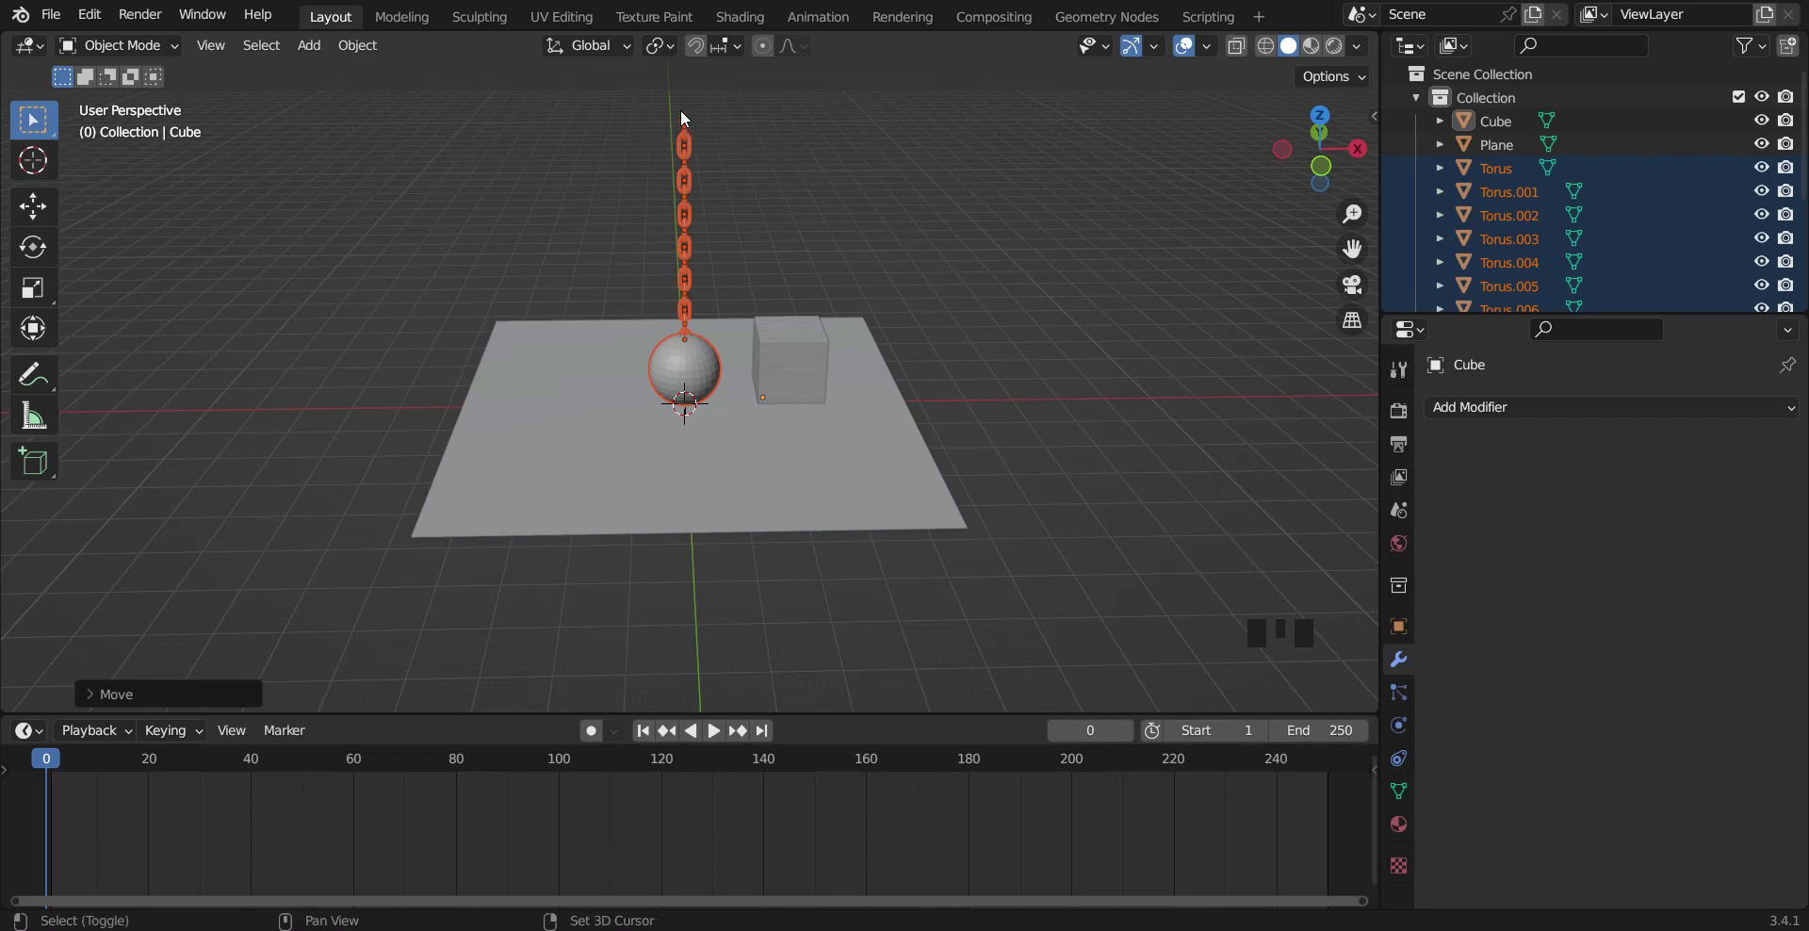
right_click(686, 115, "shift")
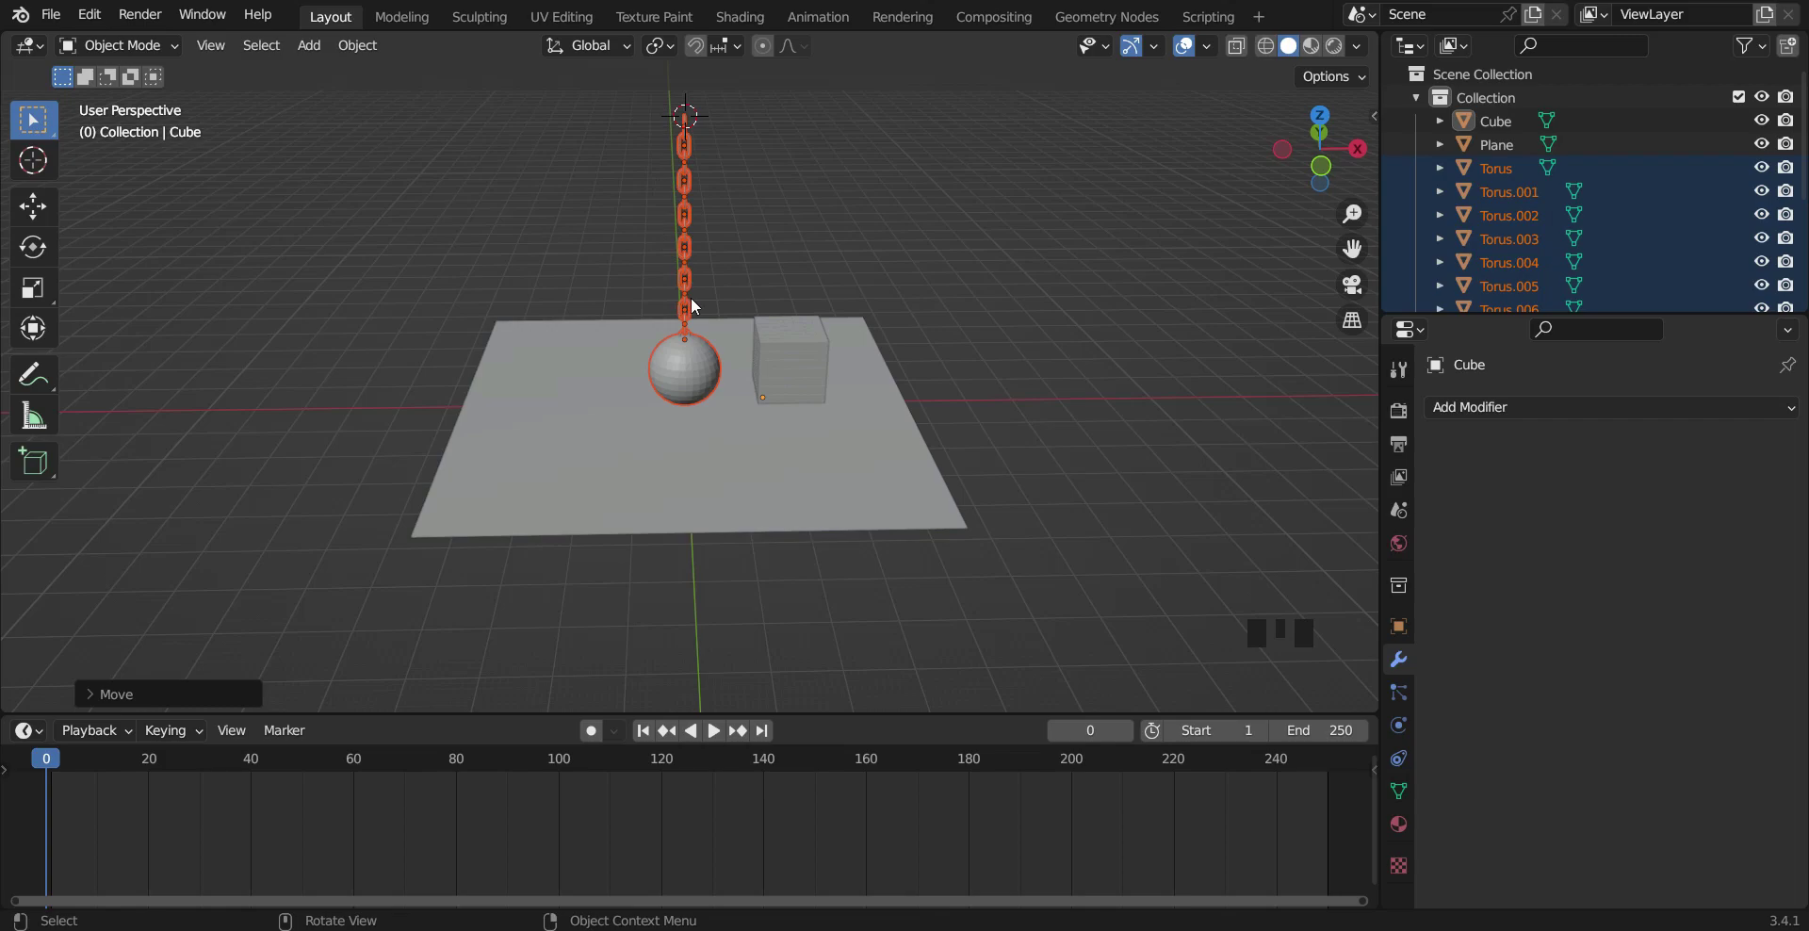
left_click(377, 49)
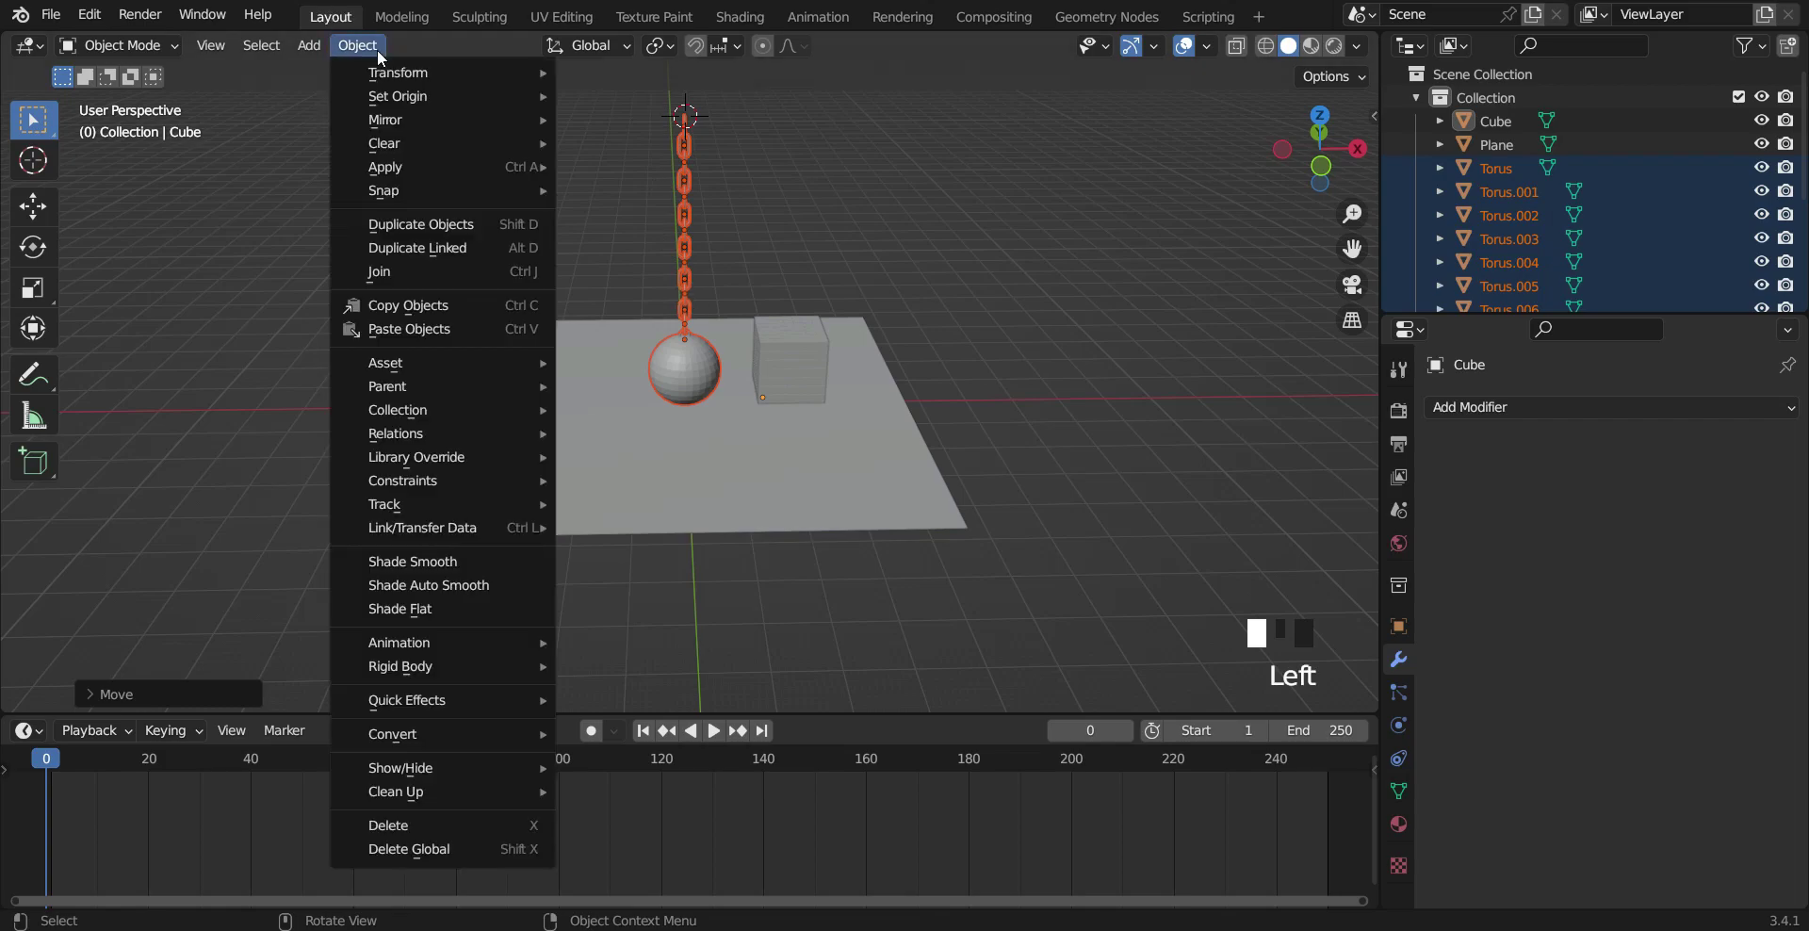
mouse_move(459, 100)
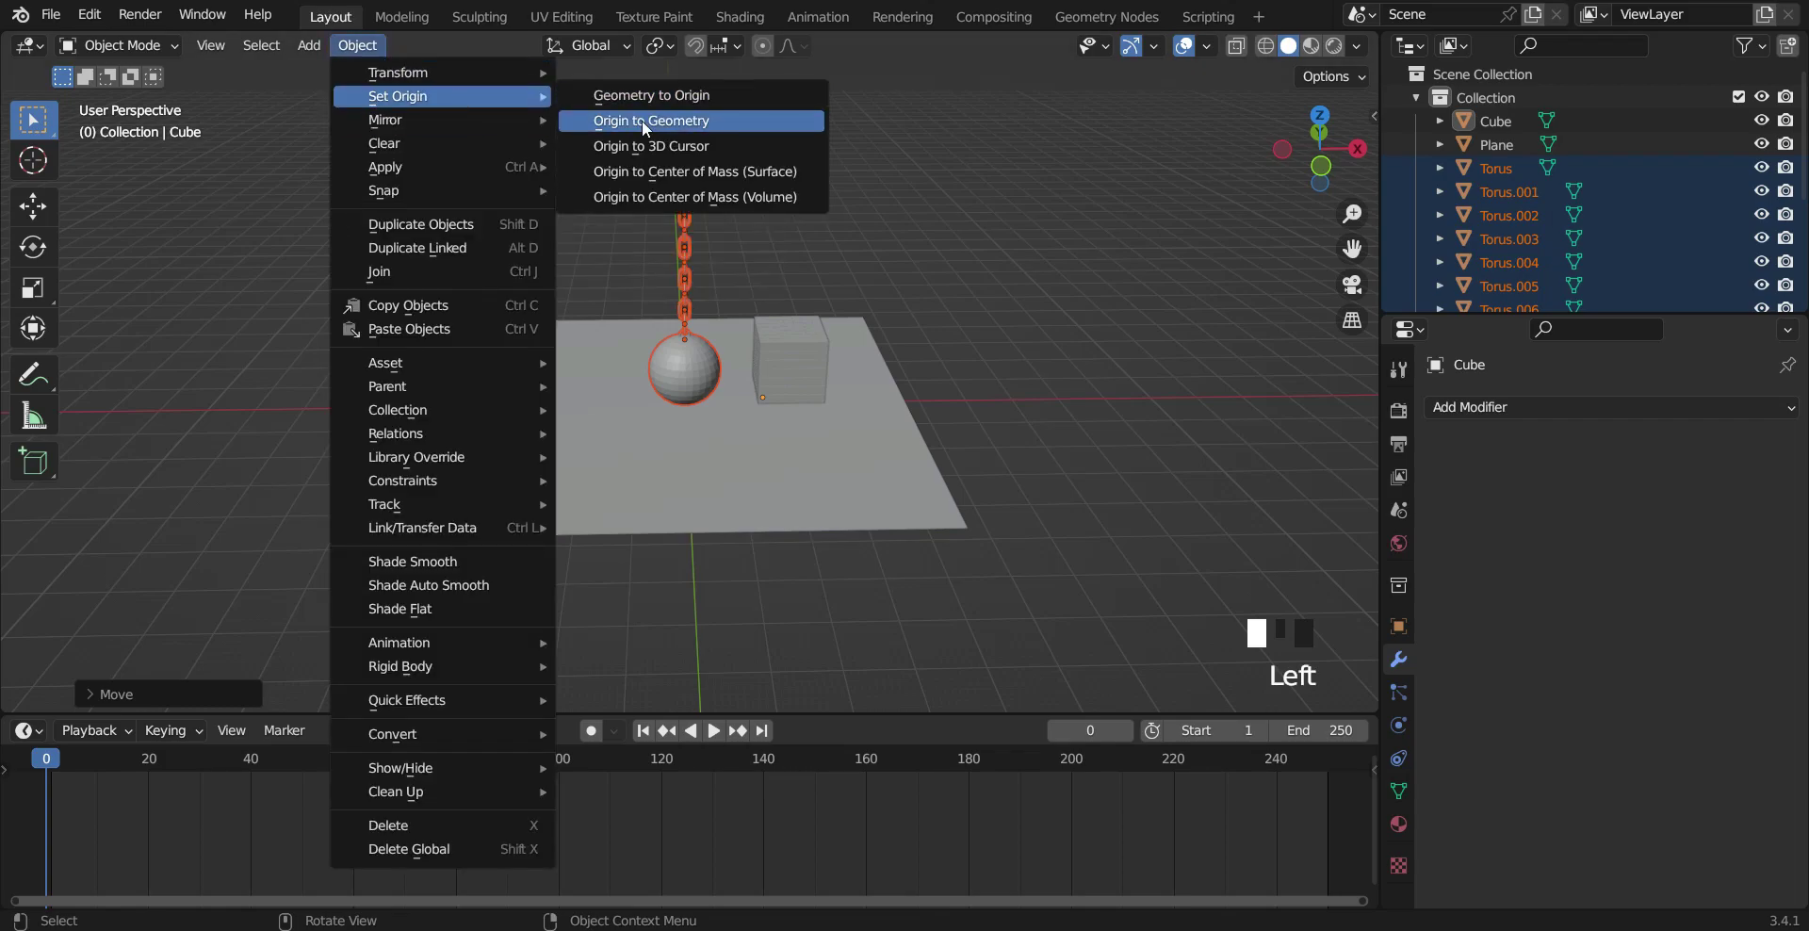
left_click(643, 146)
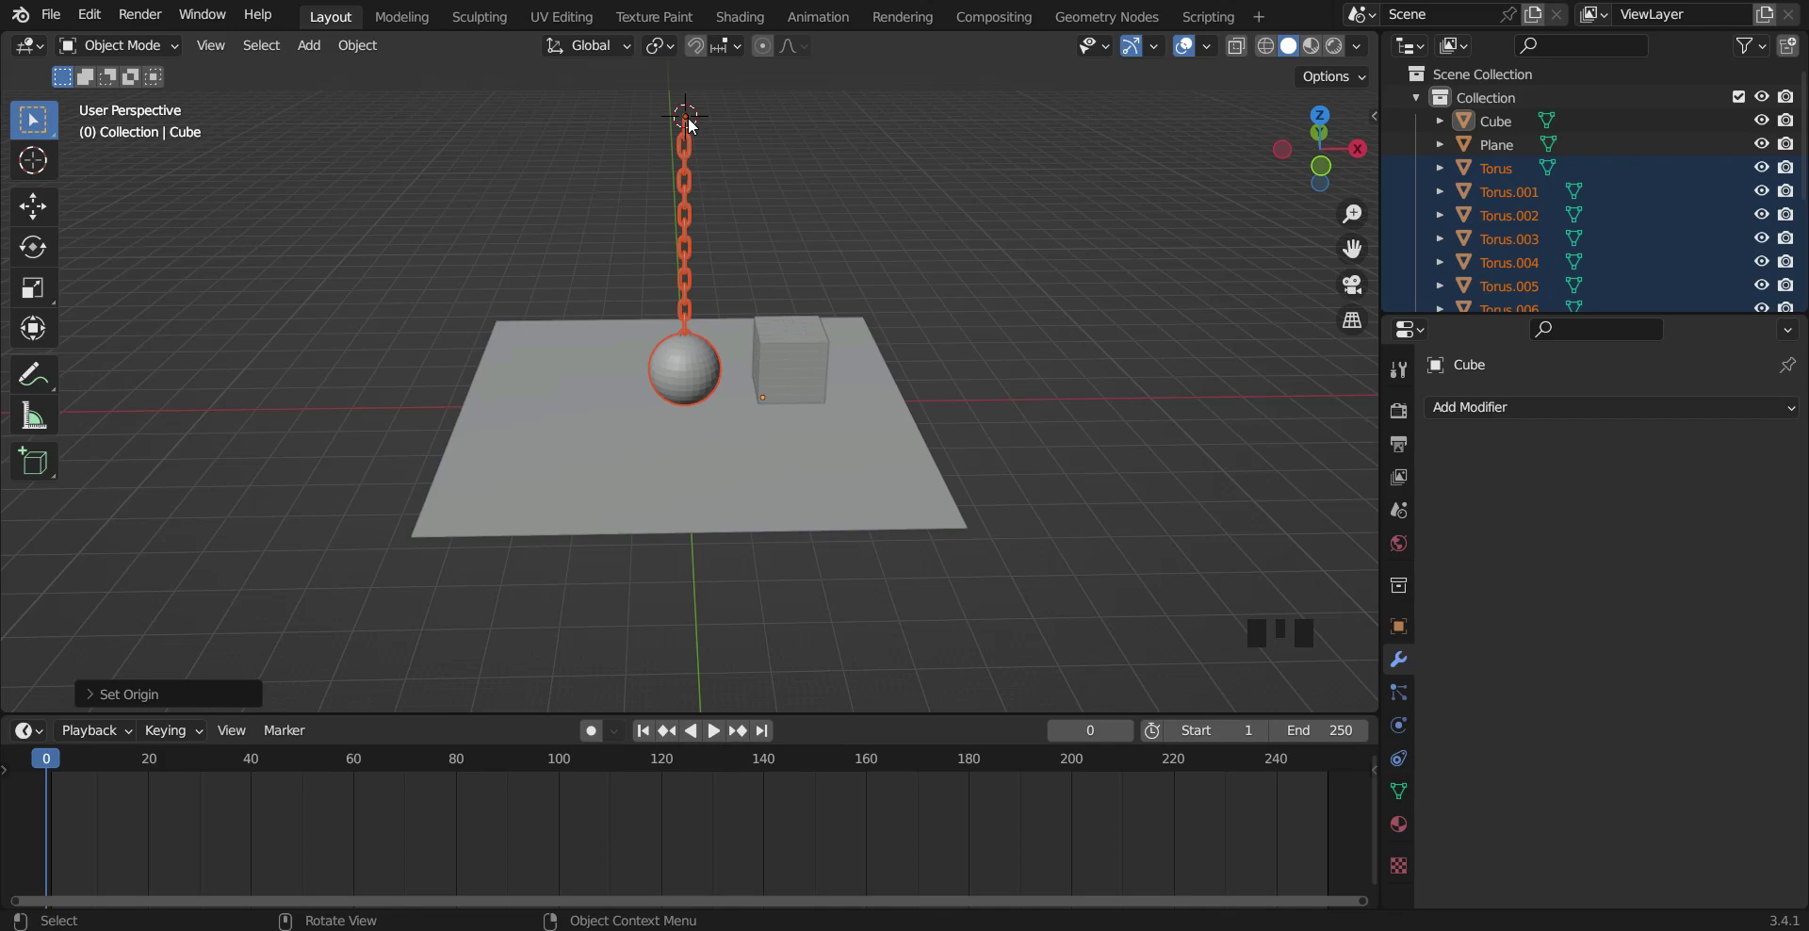
Step: Rotate the chain and ball about the global Y axis, swinging the ball high up on the side away from the cubes
key("r")
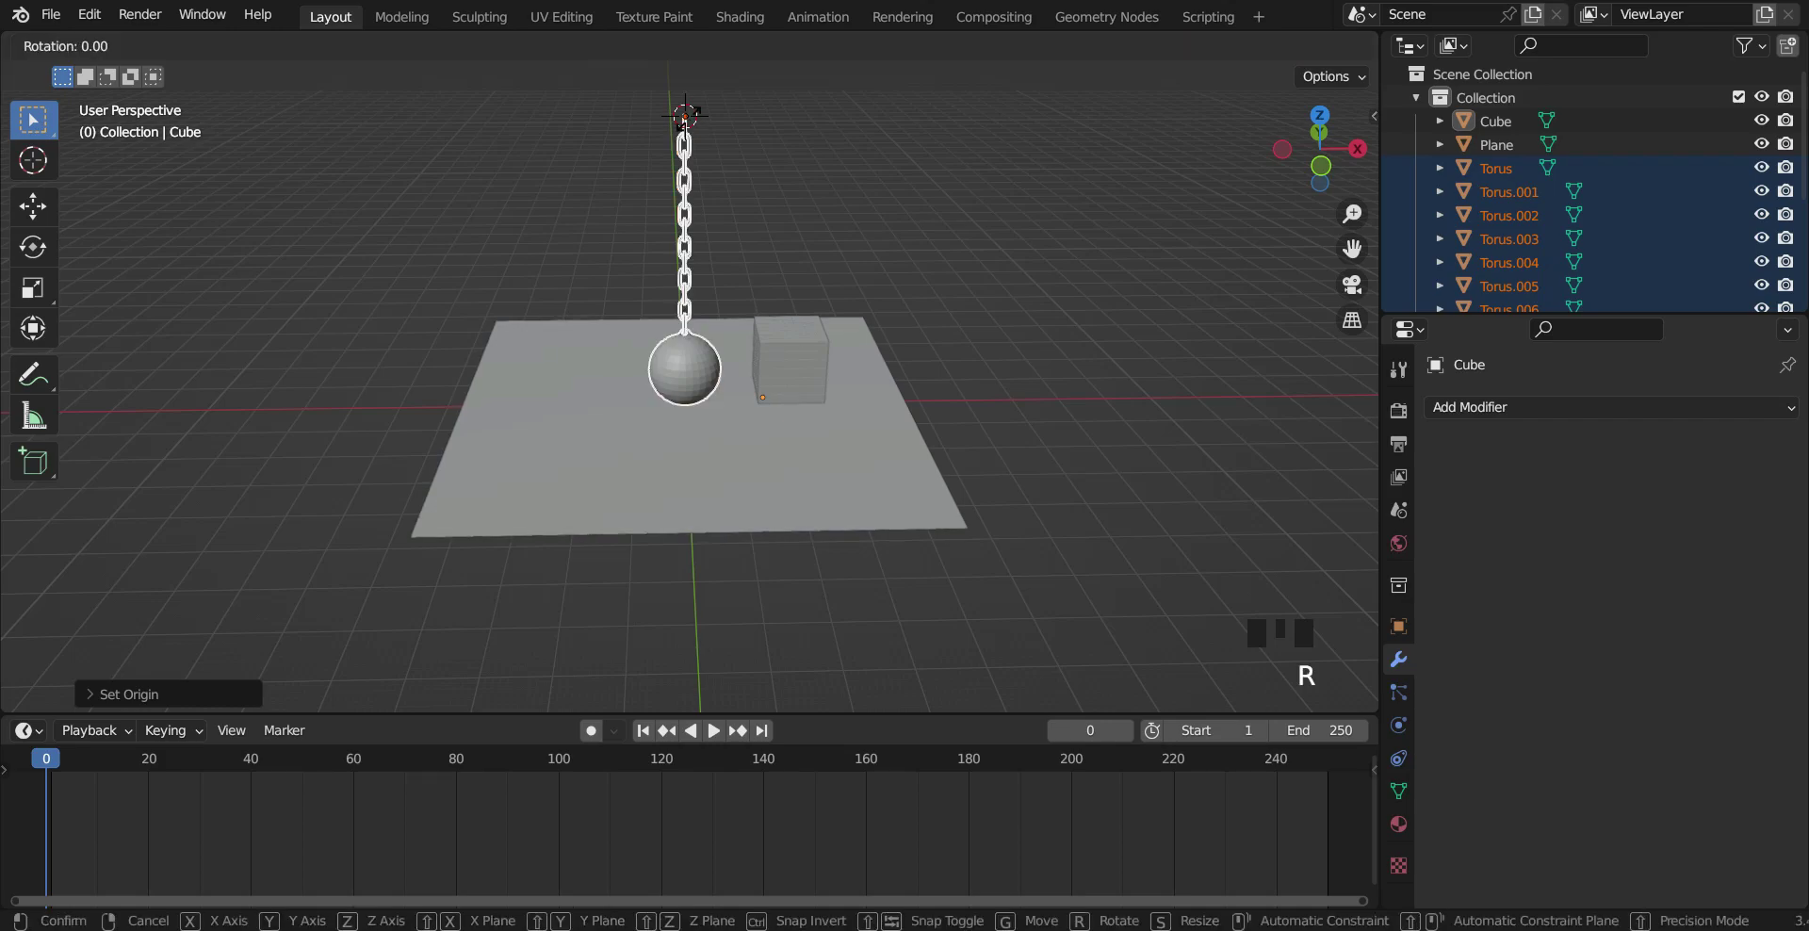
key("y")
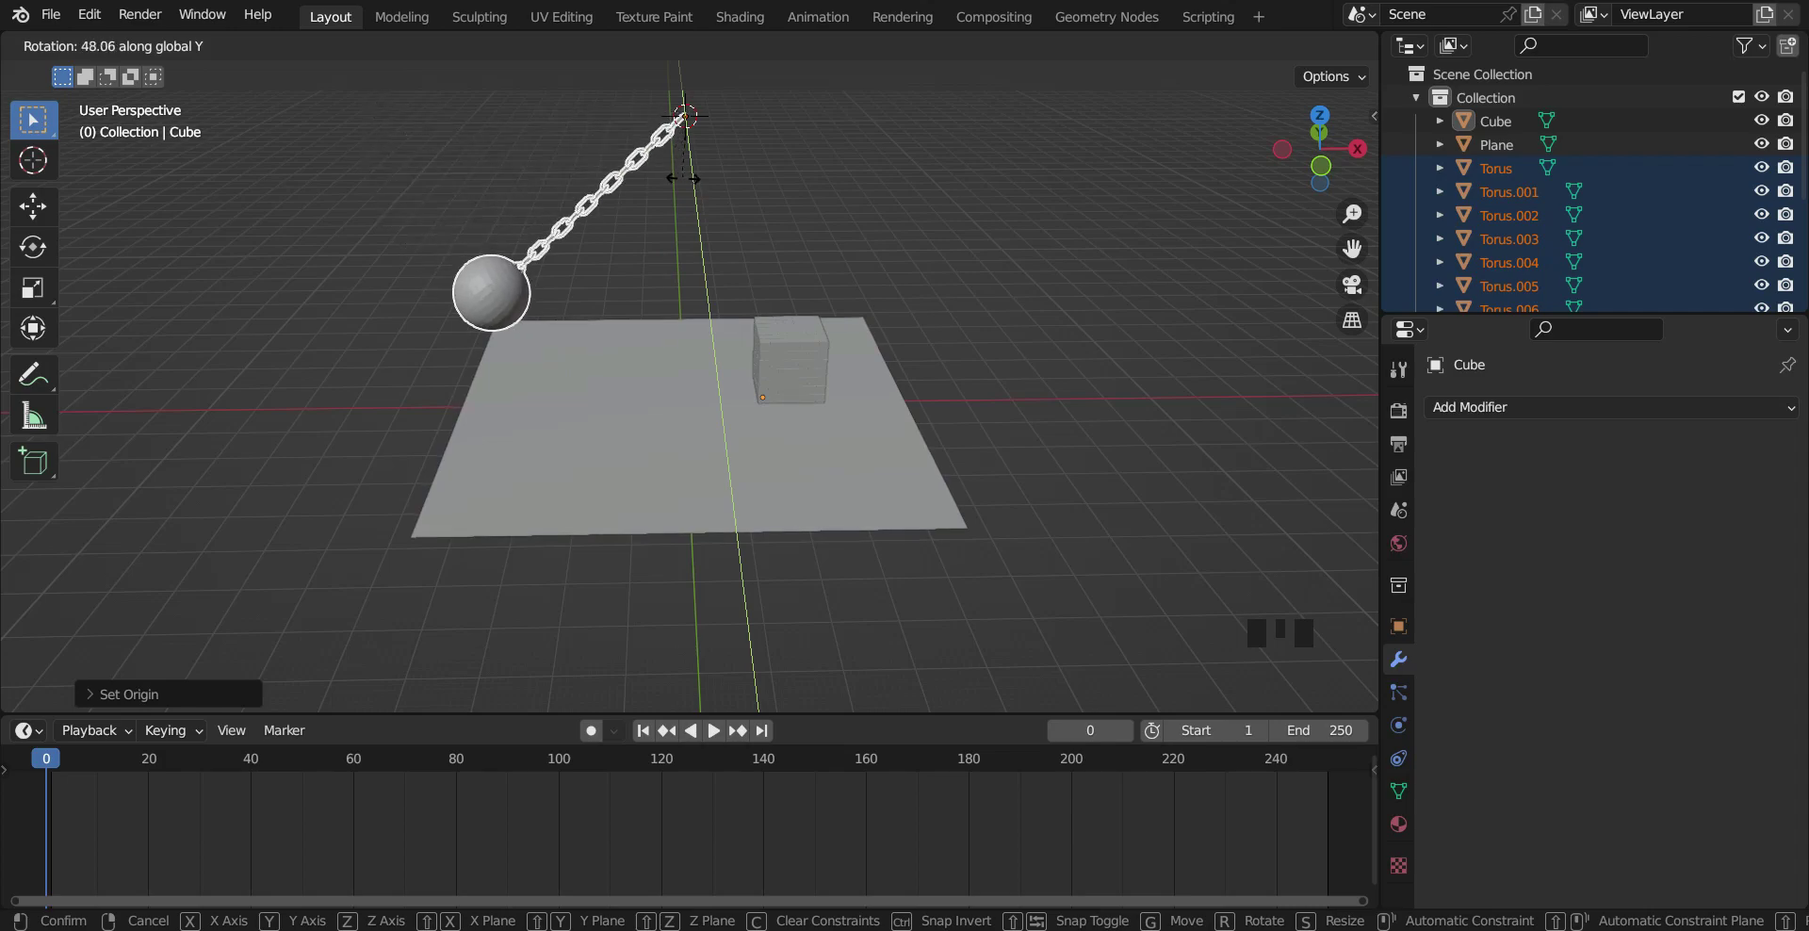
left_click(693, 179)
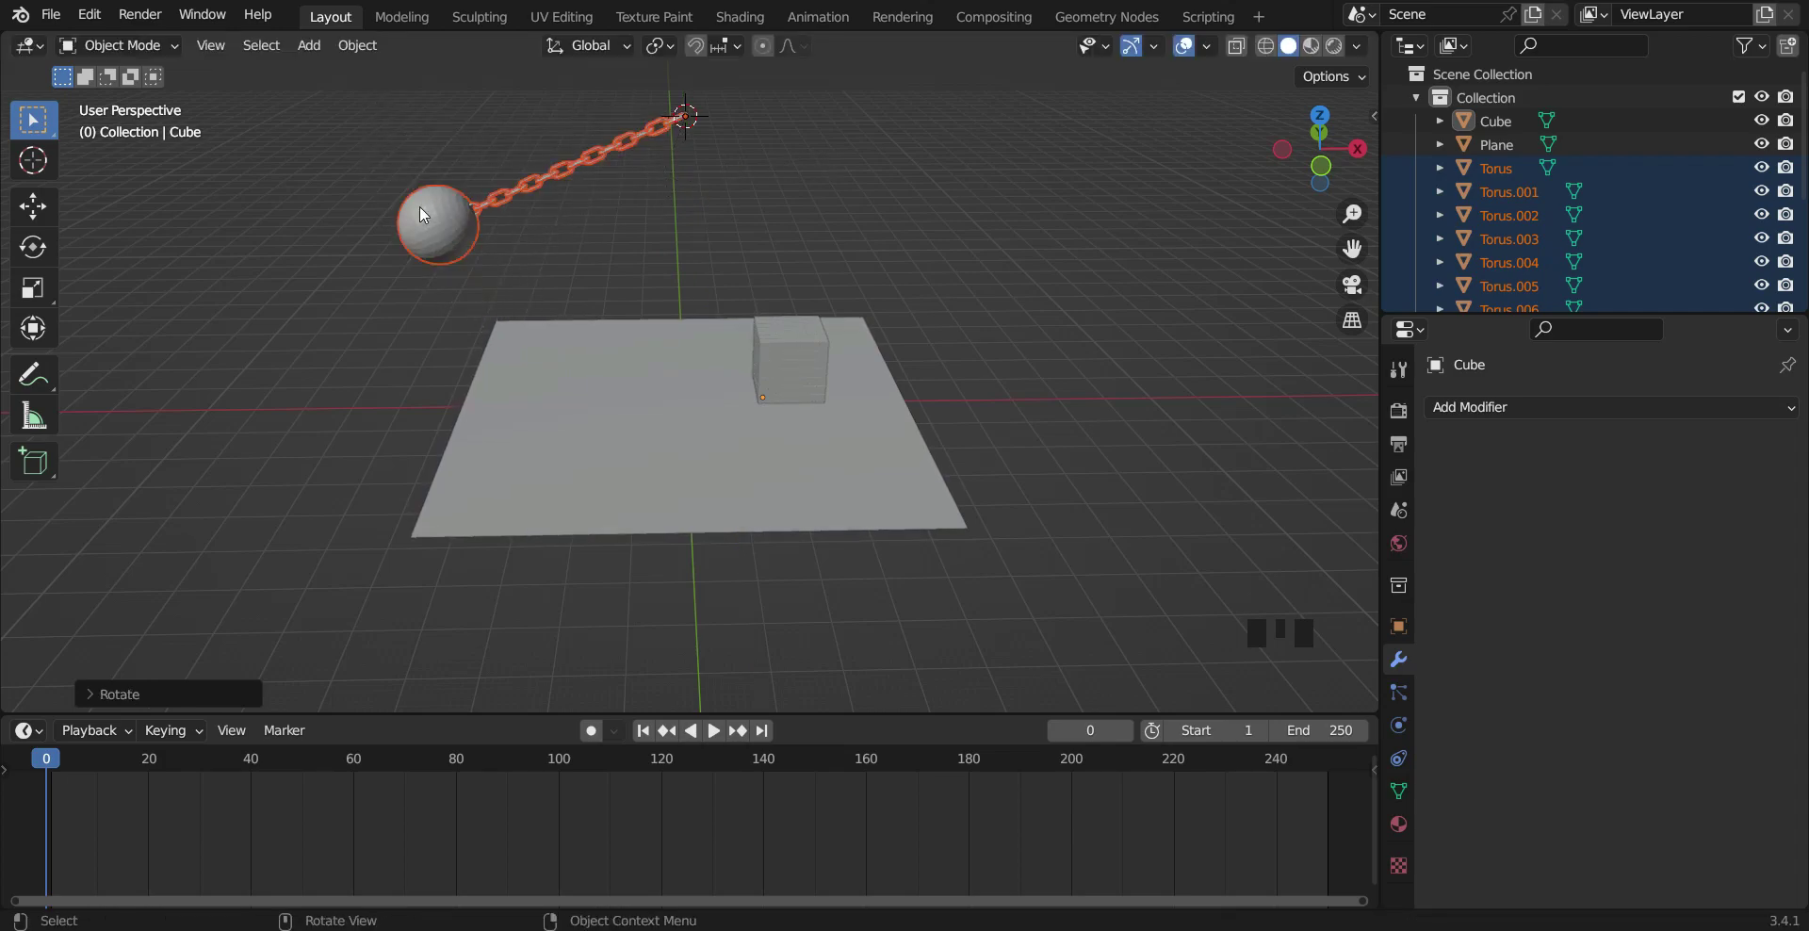
Step: Set the origins of the links and ball back to their geometry and snap the 3D cursor to the world origin
left_click(358, 47)
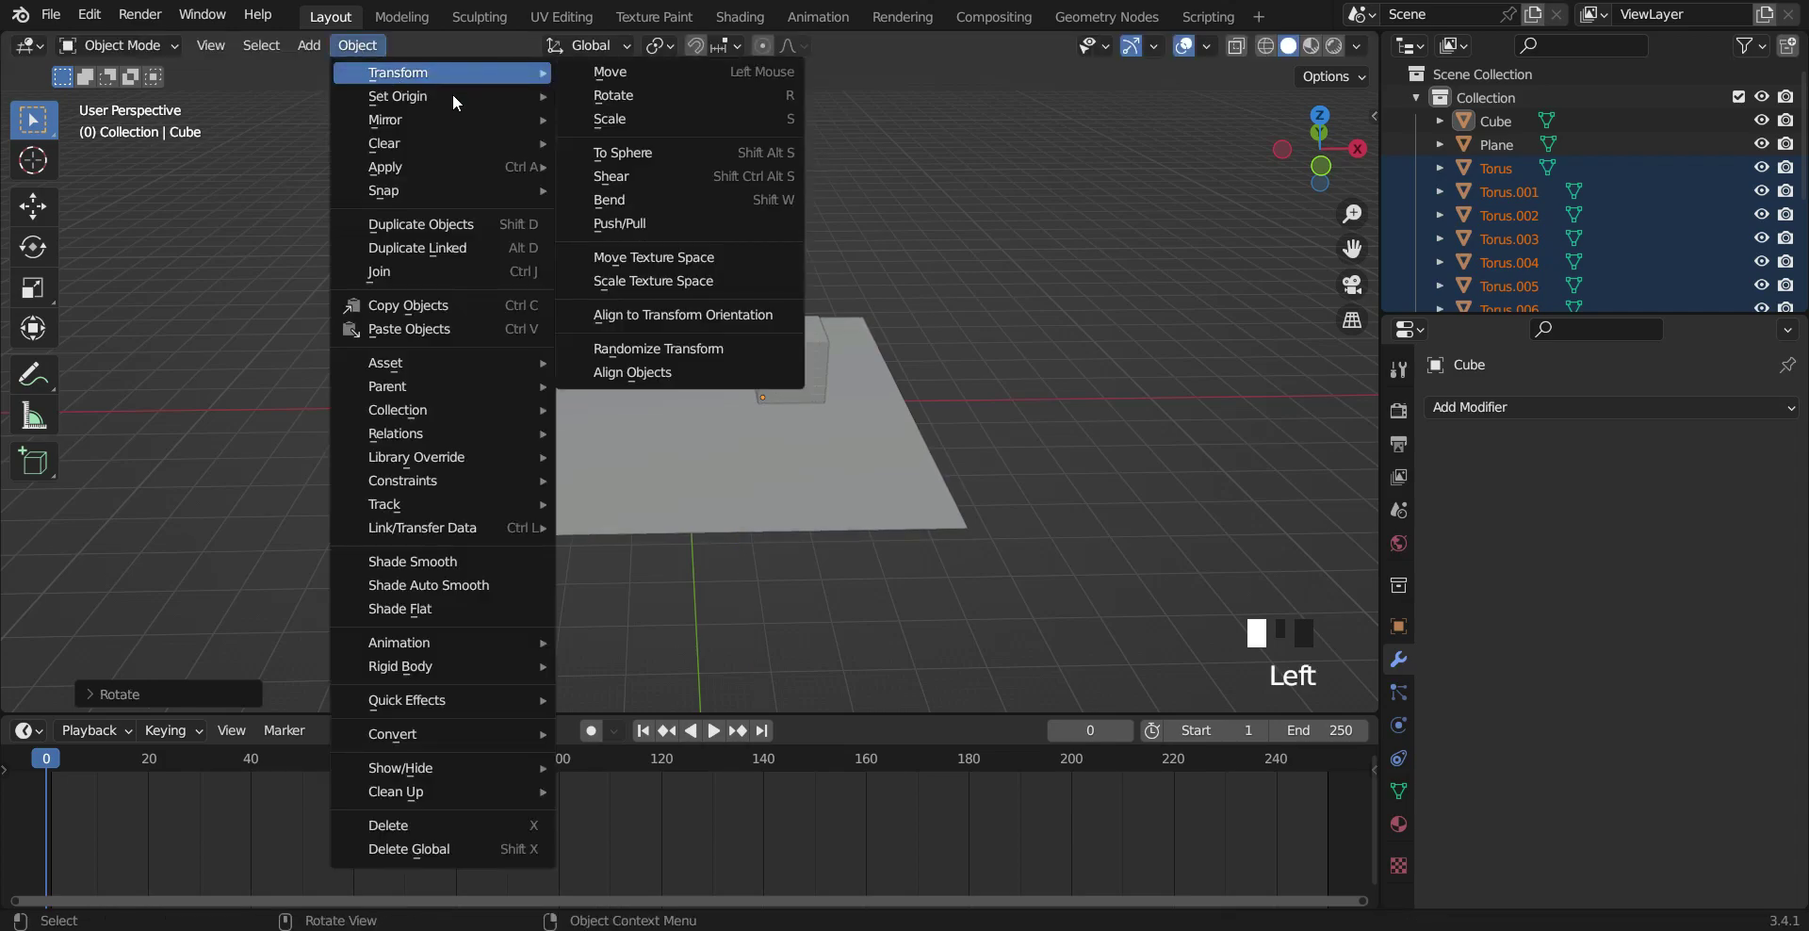
mouse_move(411, 98)
left_click(648, 122)
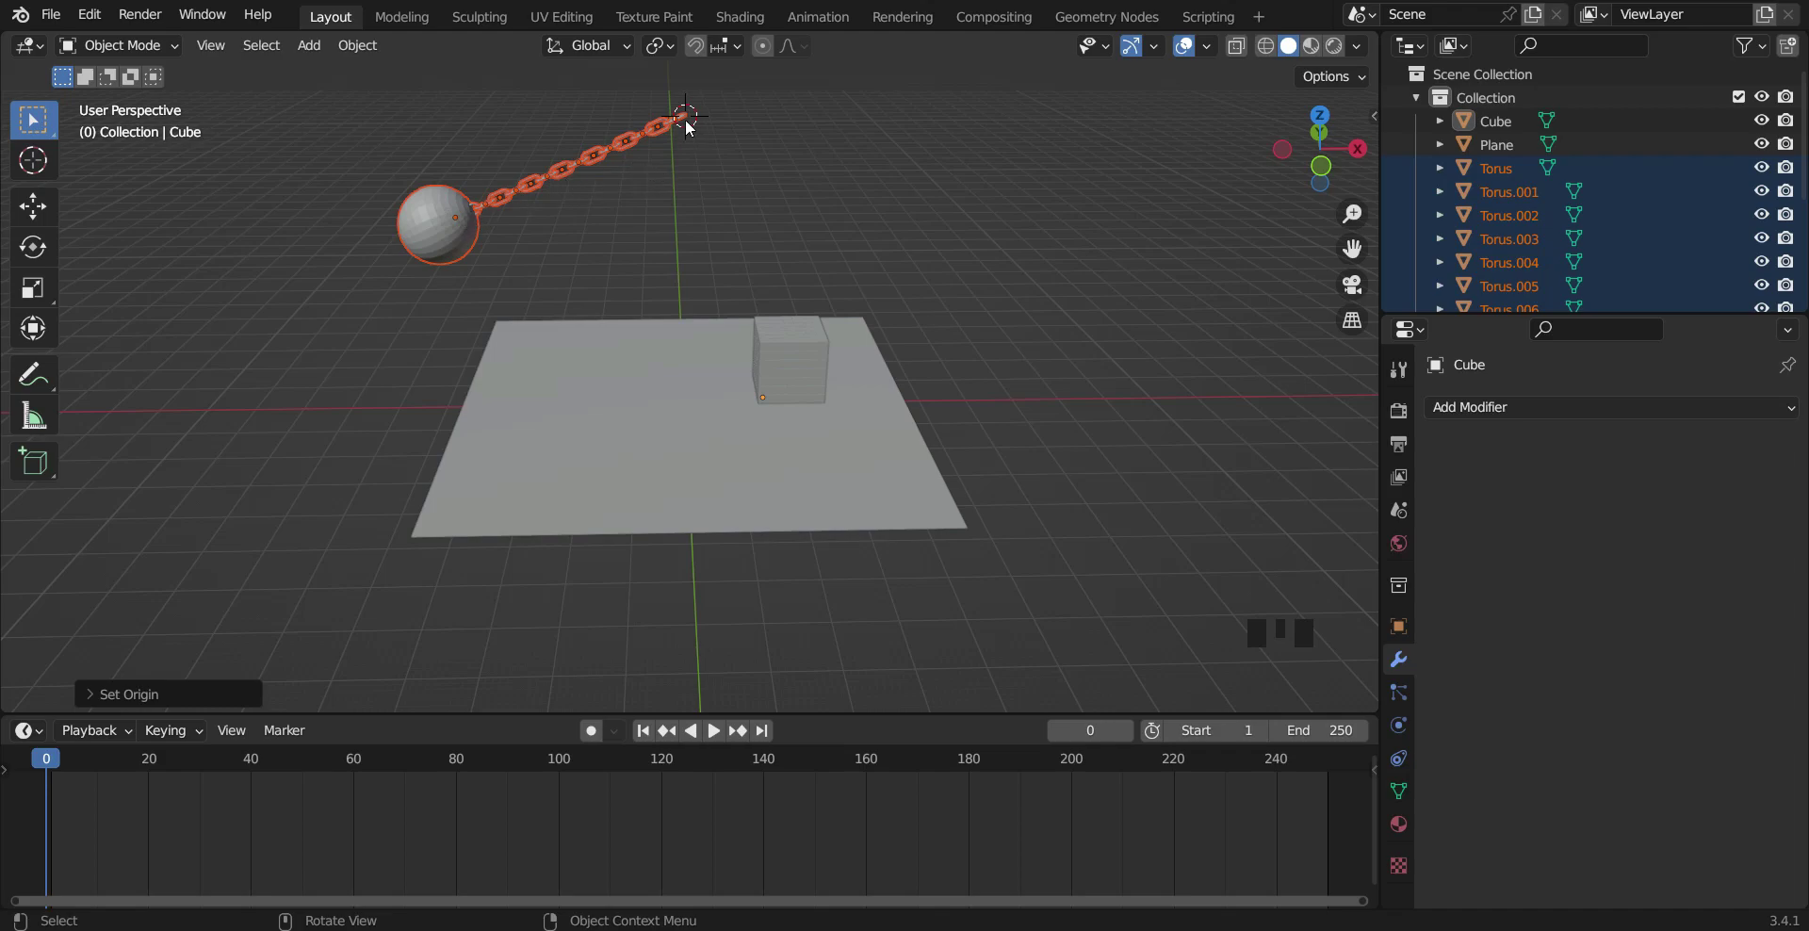
right_click(798, 151)
mouse_move(731, 482)
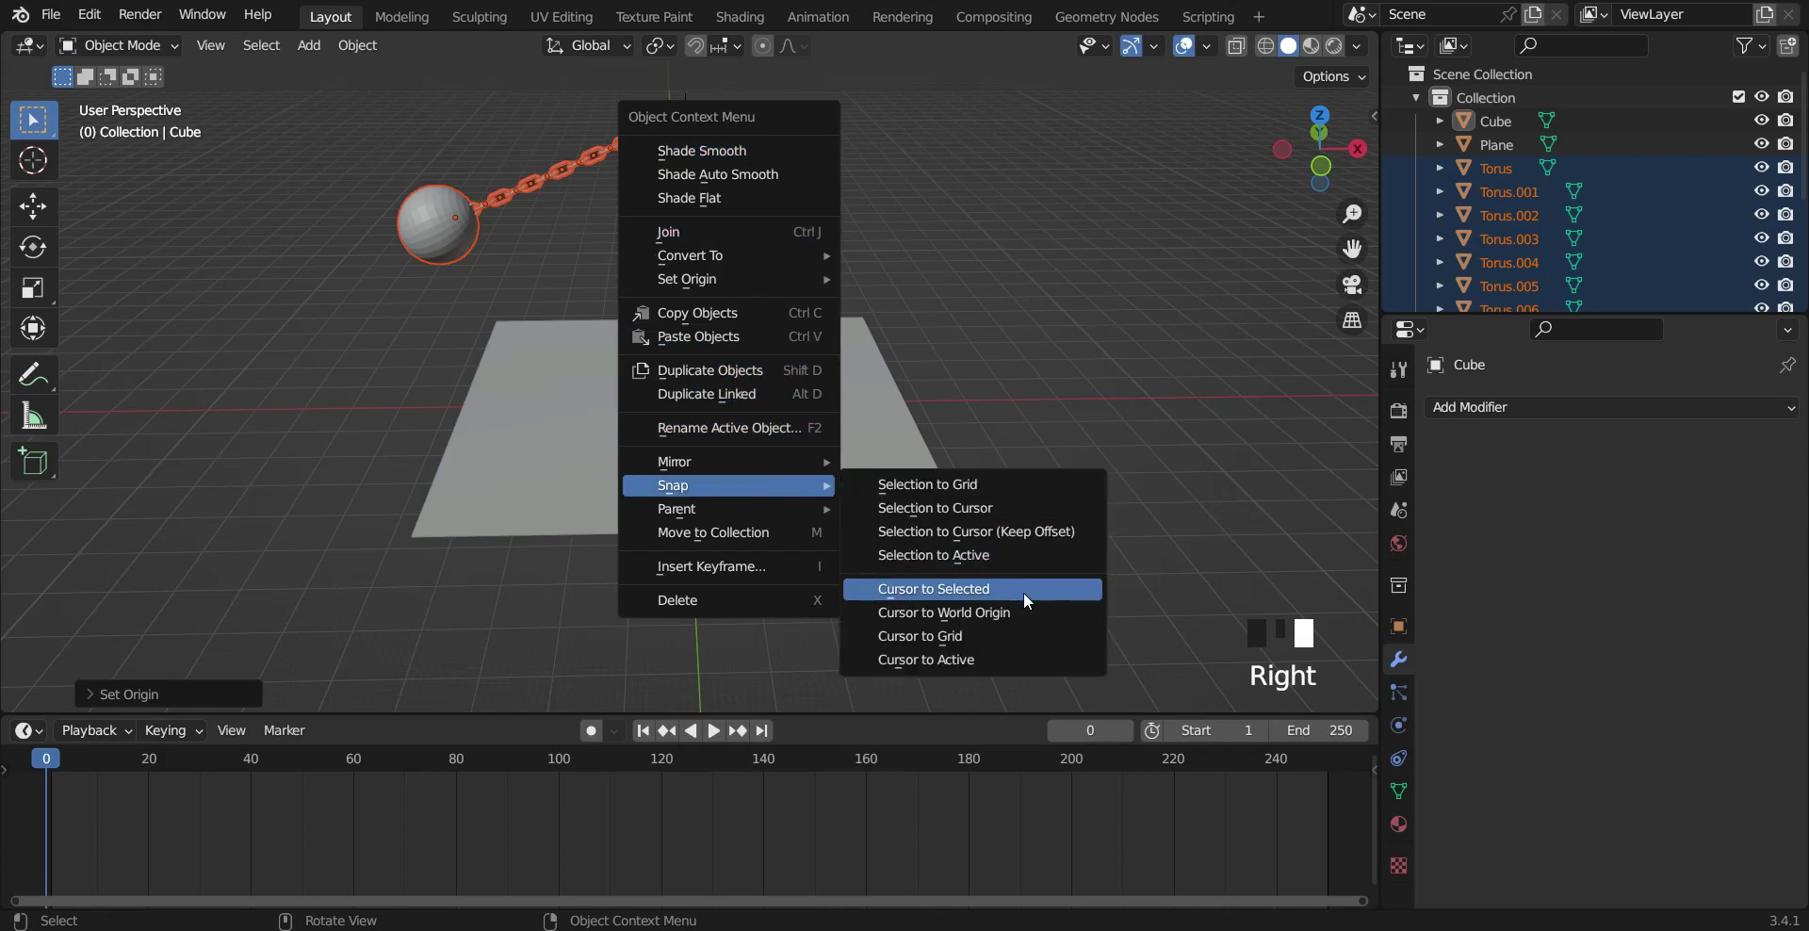
left_click(987, 613)
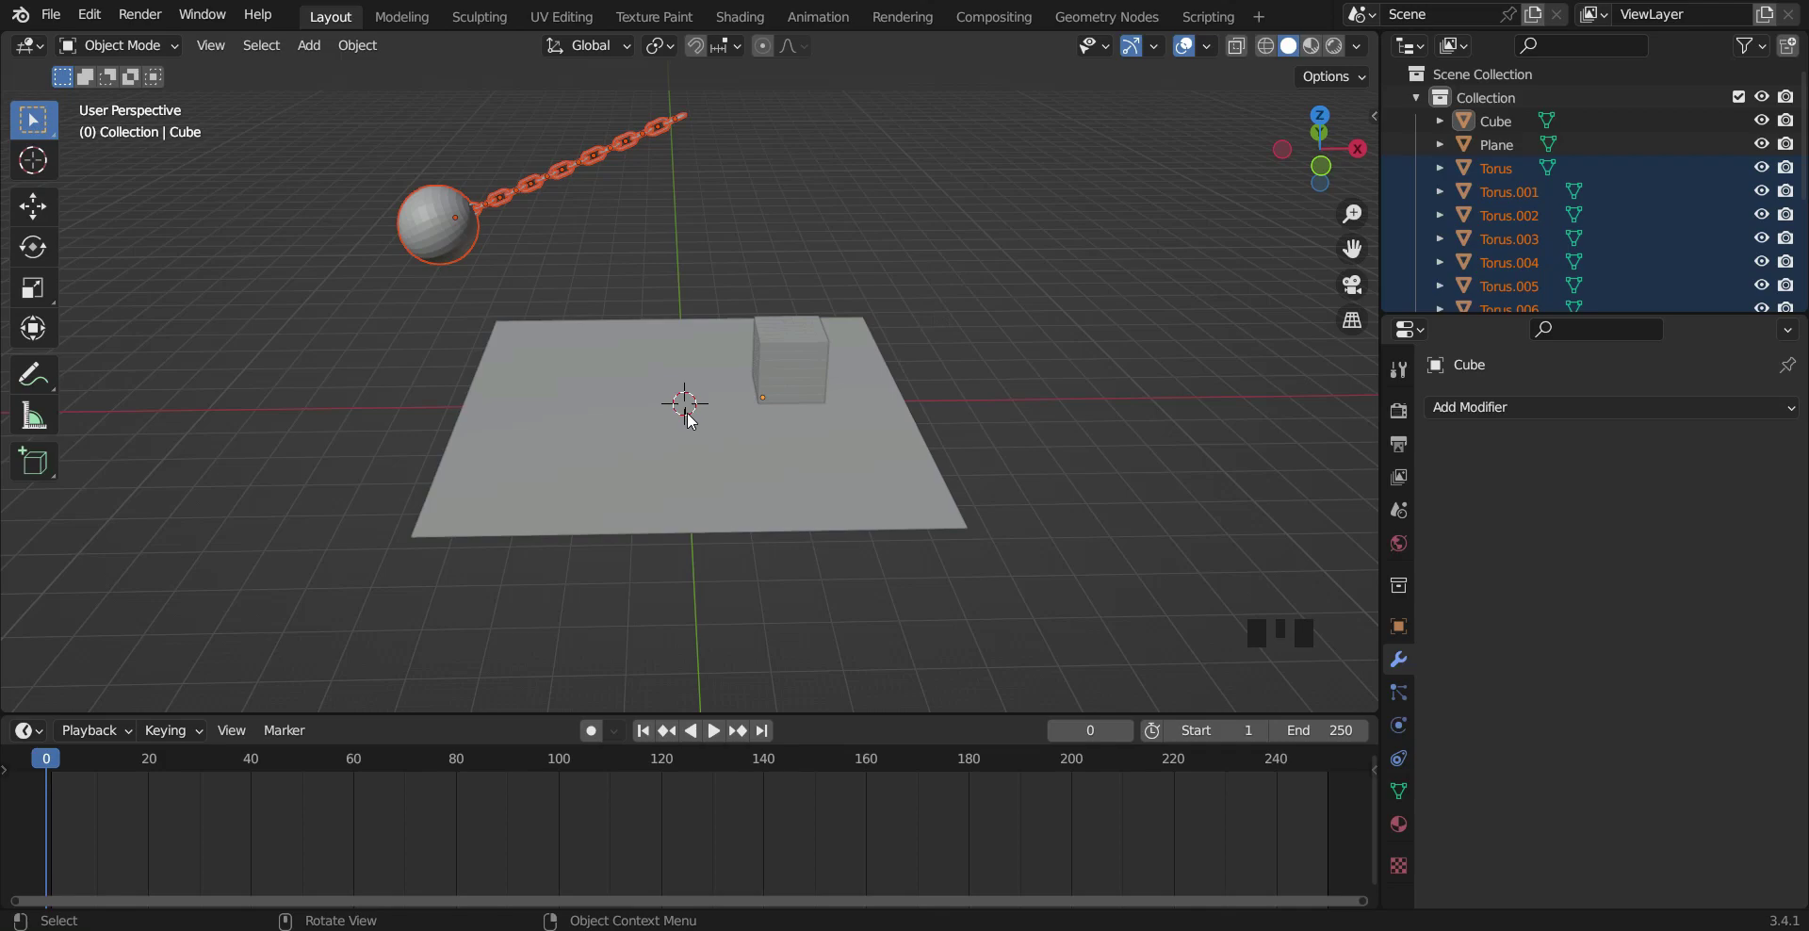
Step: In top view, move the block of cubes along X and Y until it is centred on the world origin
left_click(803, 377)
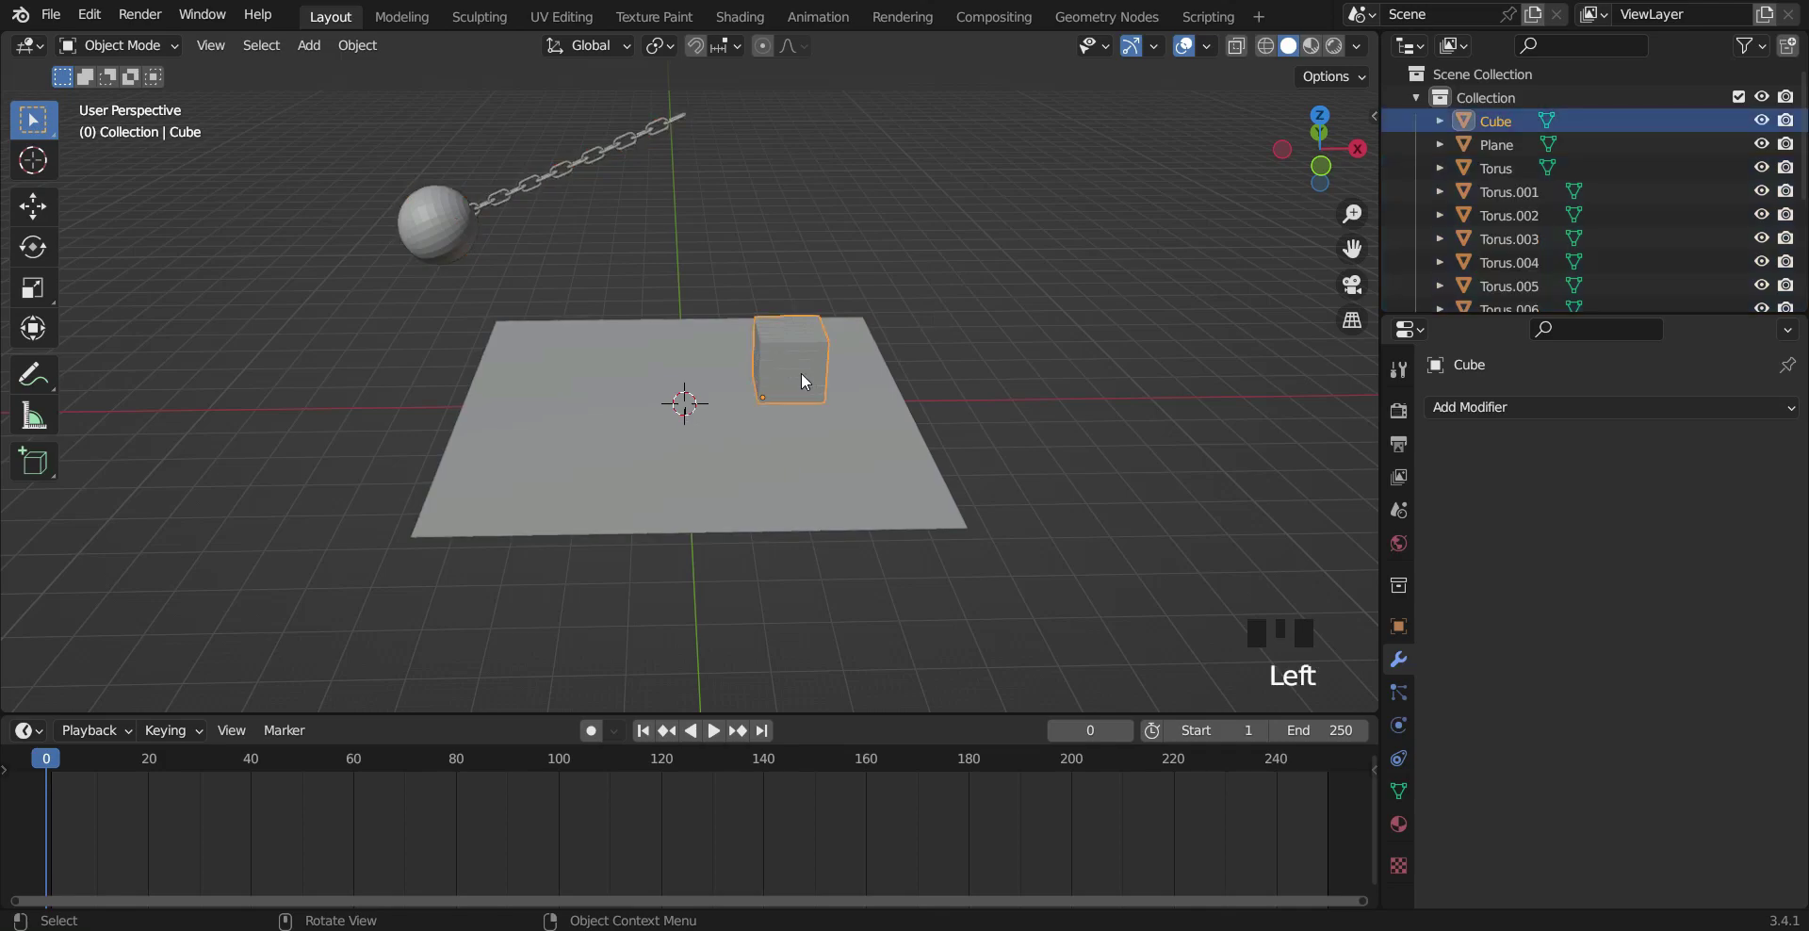
key("KP_7")
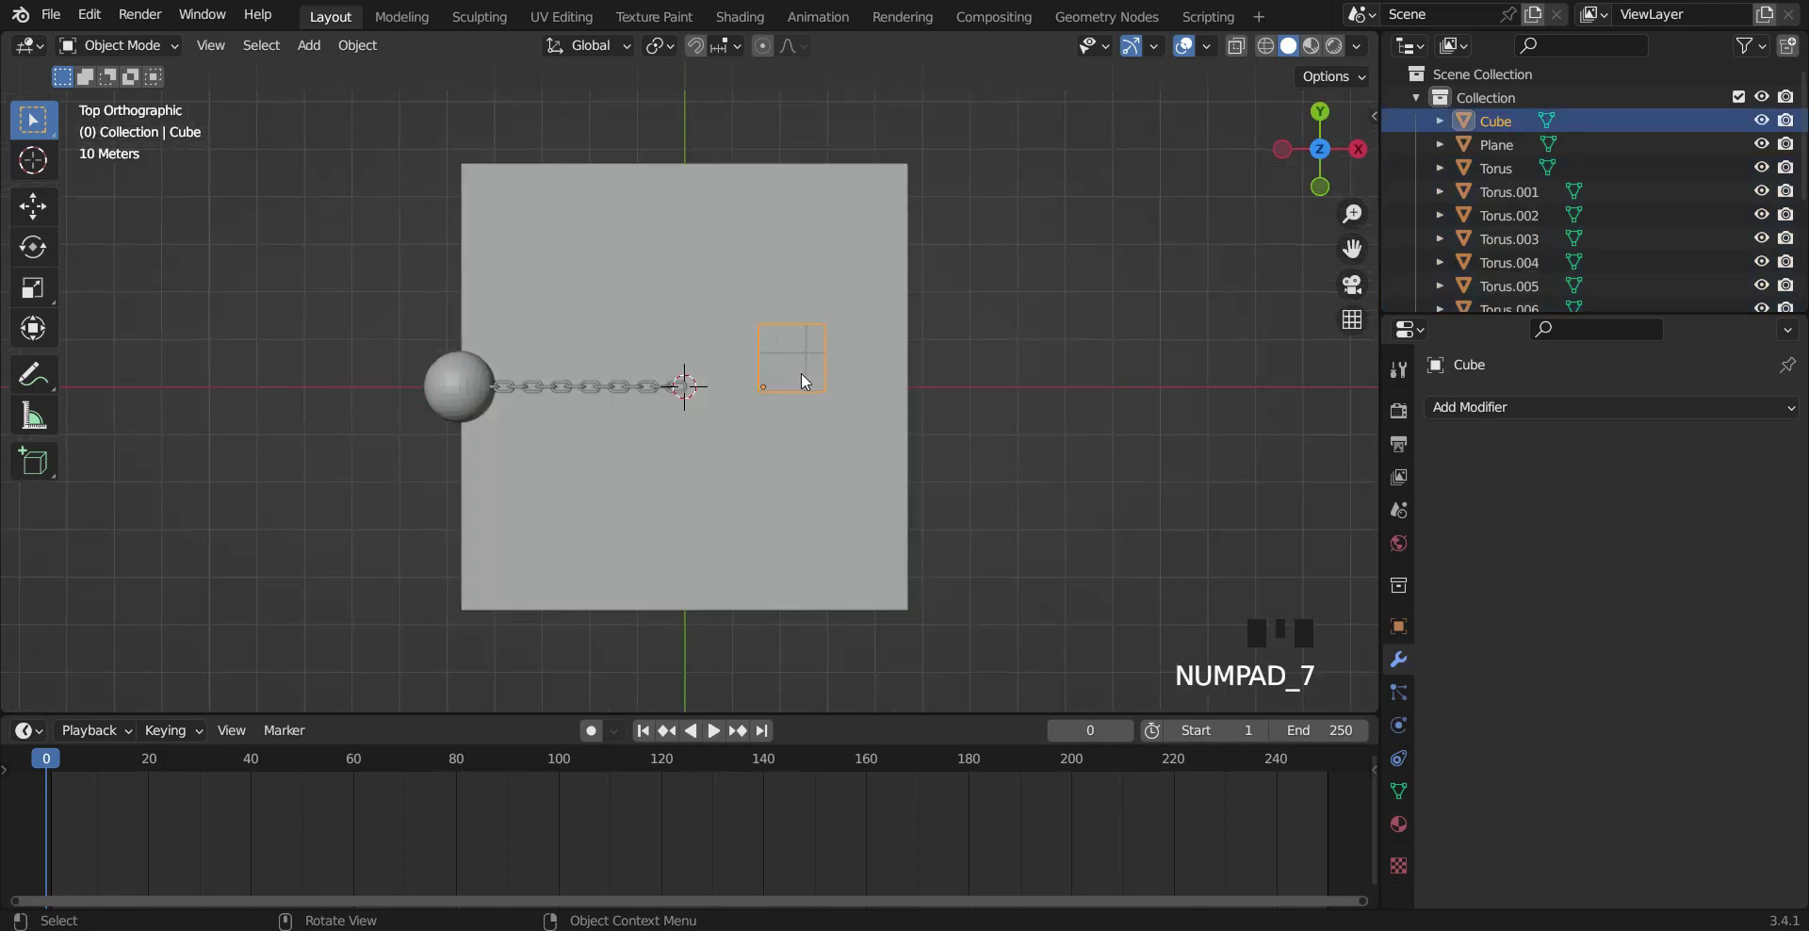
key("g")
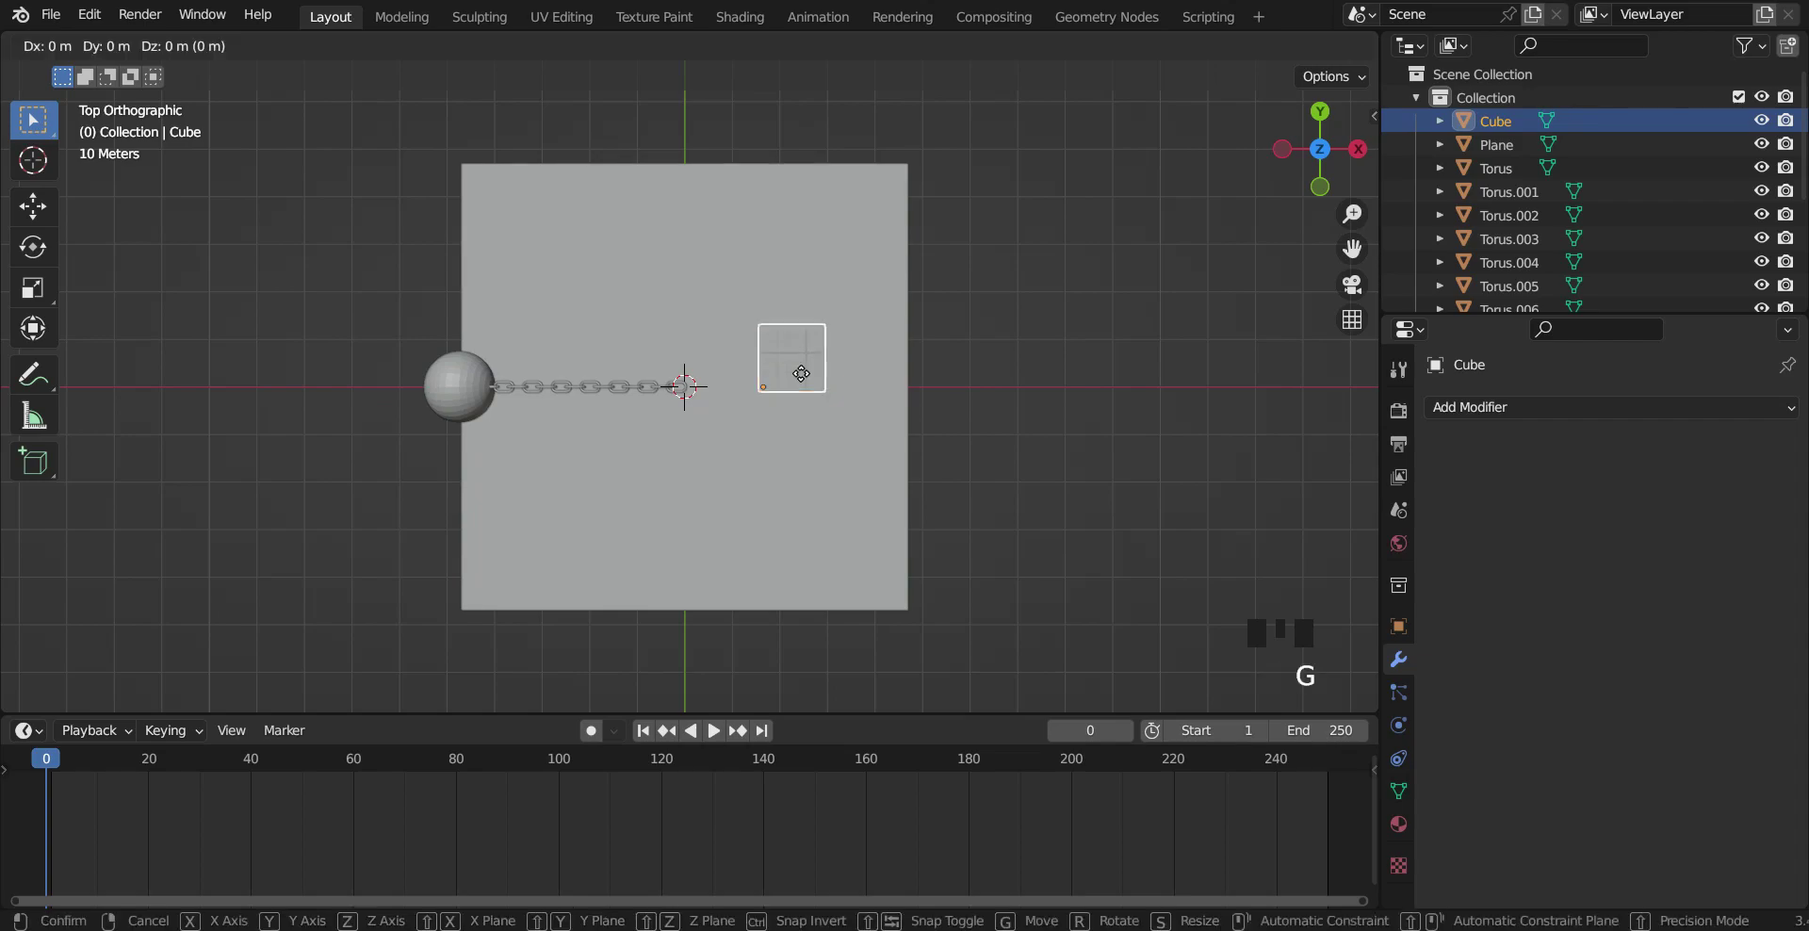
key("x")
left_click(698, 385)
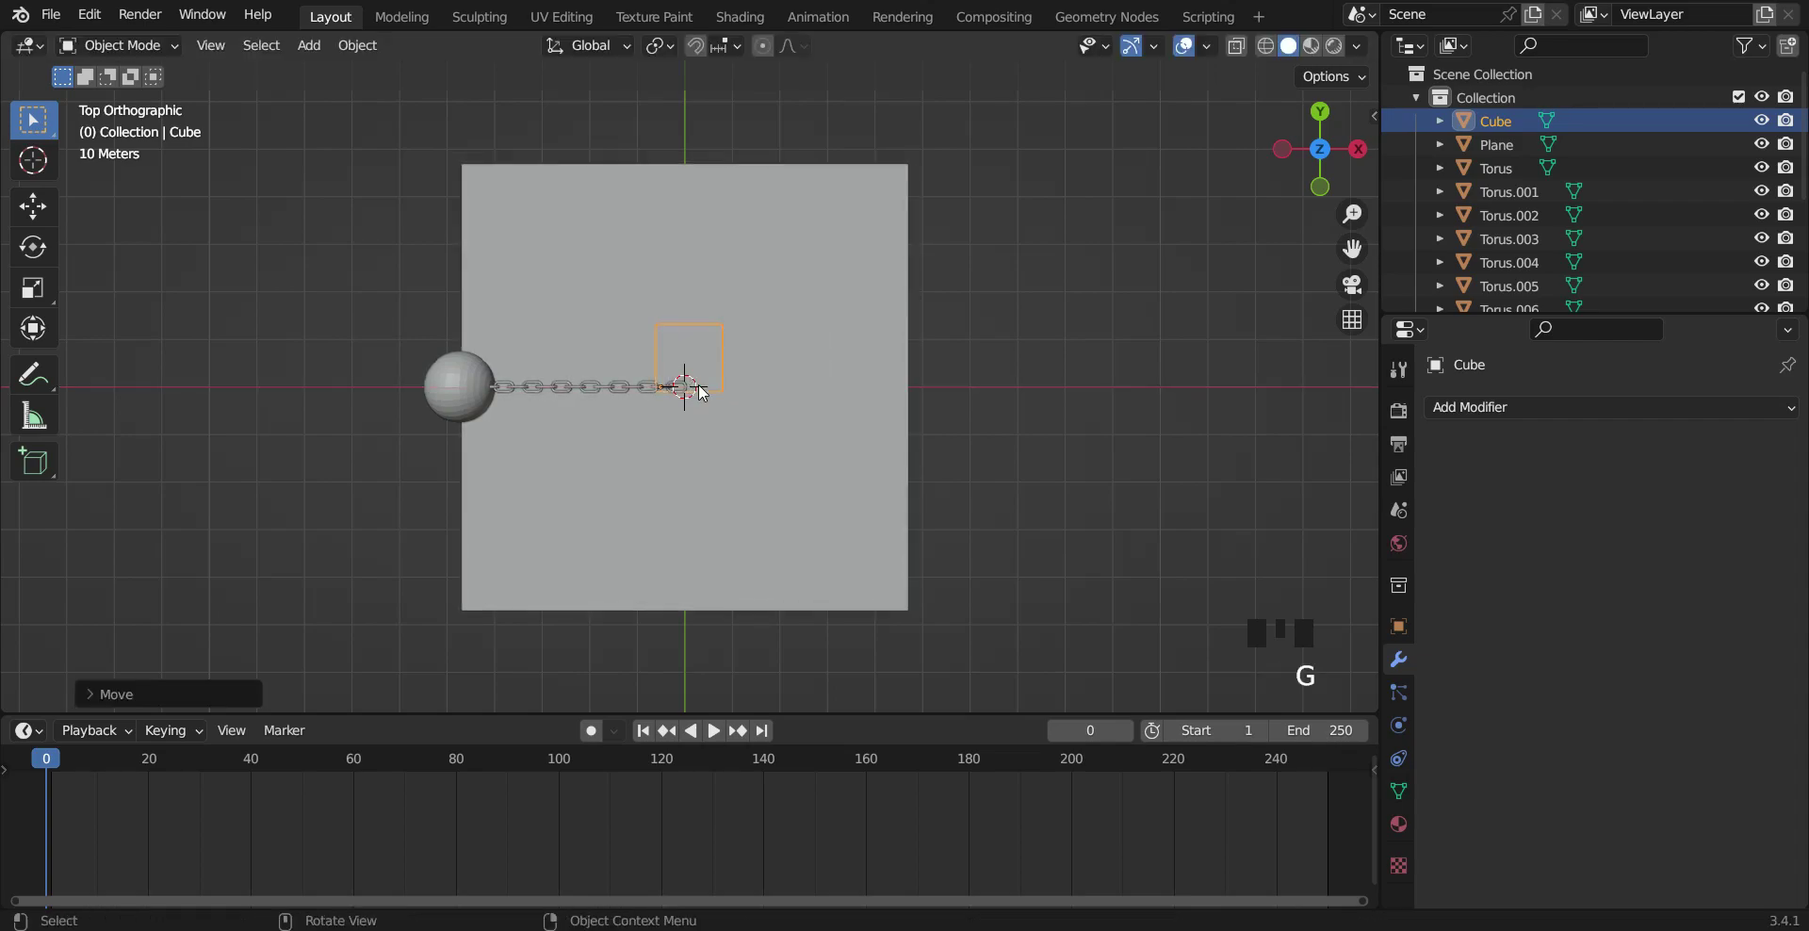
key("g")
key("y")
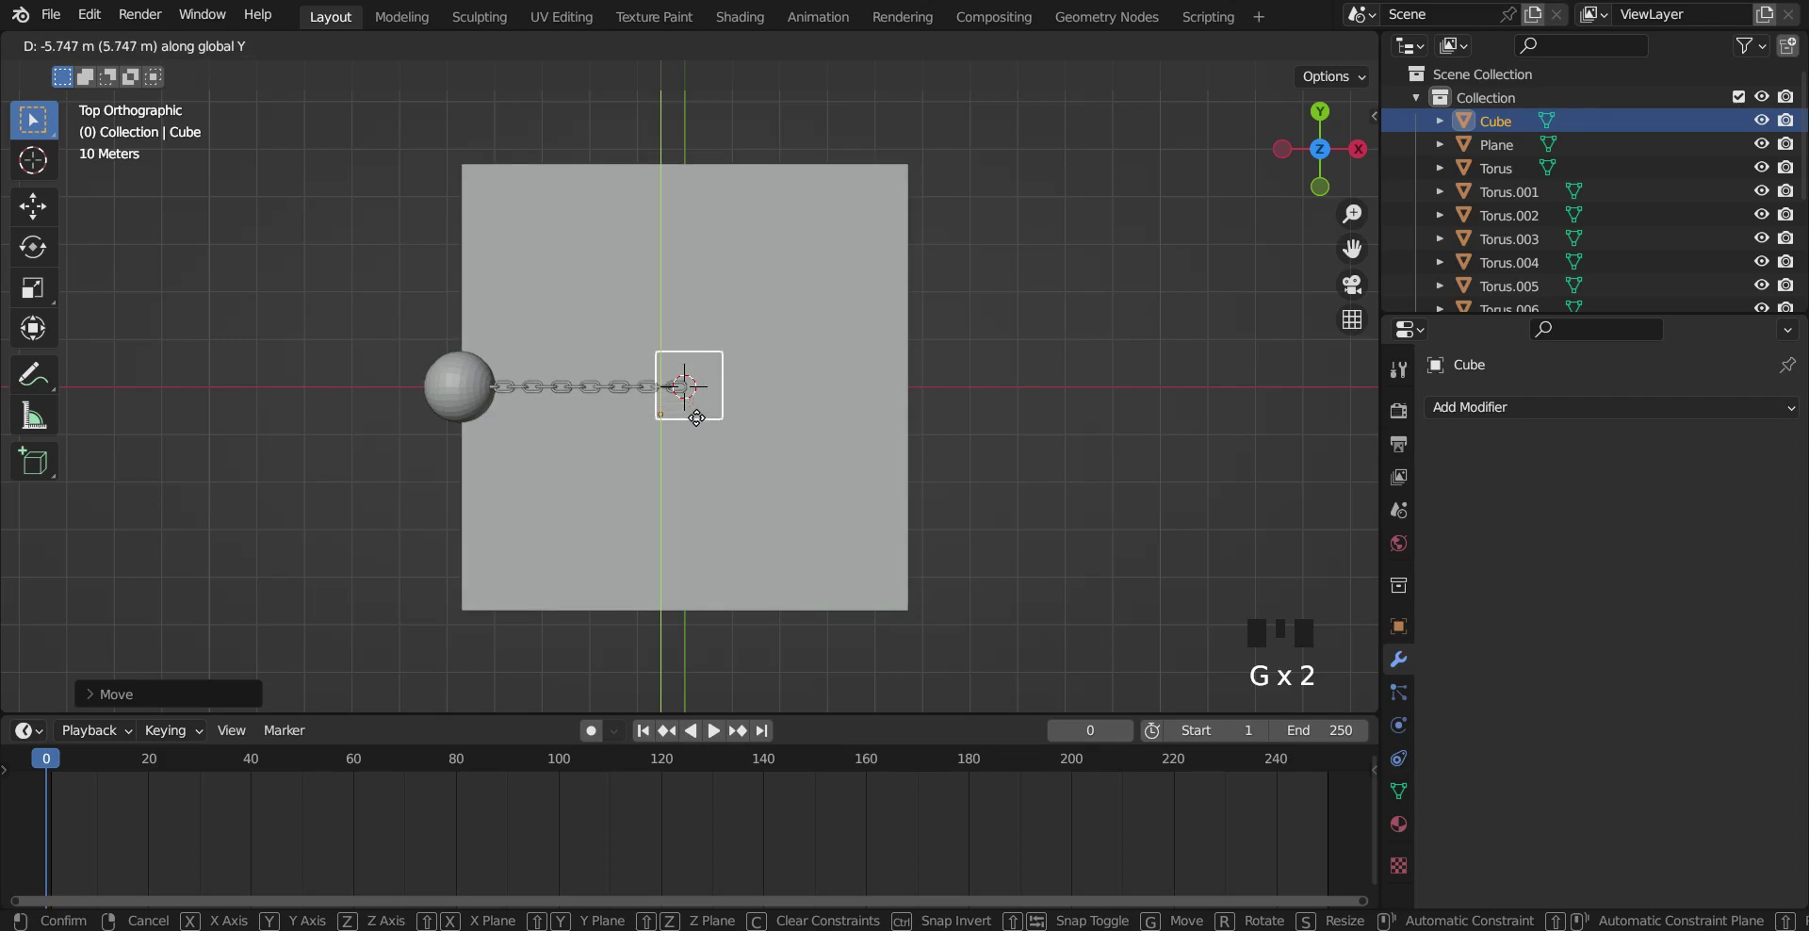
left_click(698, 413)
Step: Play the simulation to check how the chain and ball move, and return to frame 0
middle_click_drag(987, 450, 993, 263)
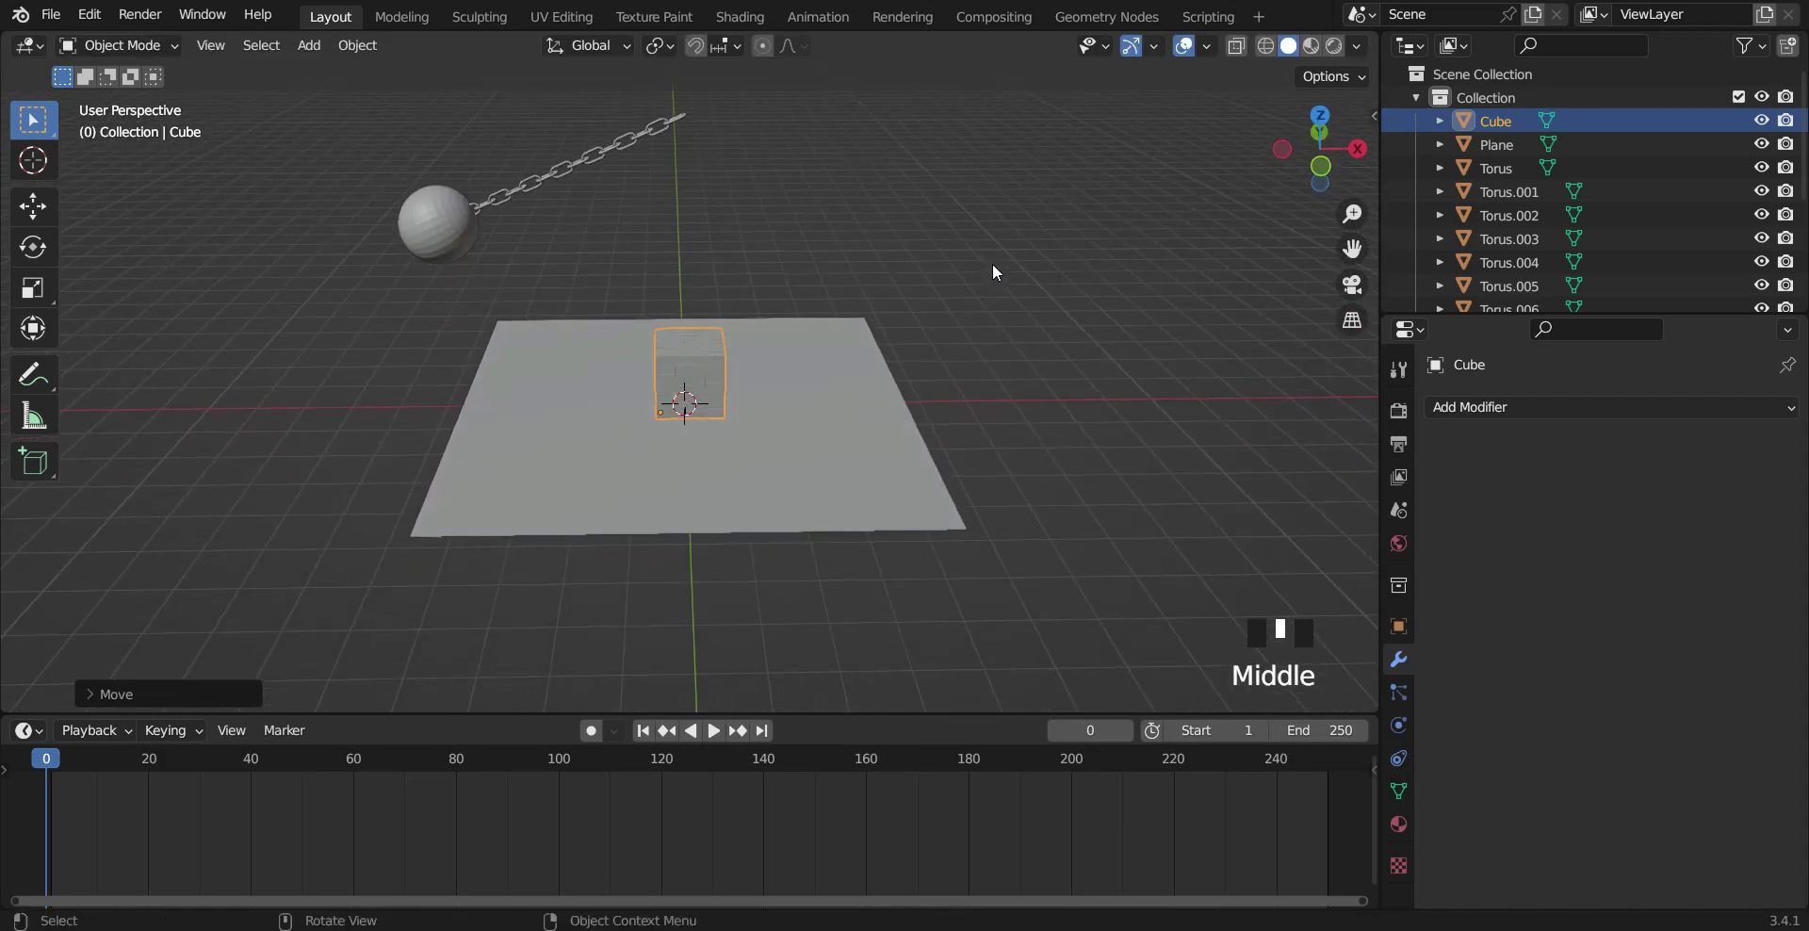
left_click(713, 731)
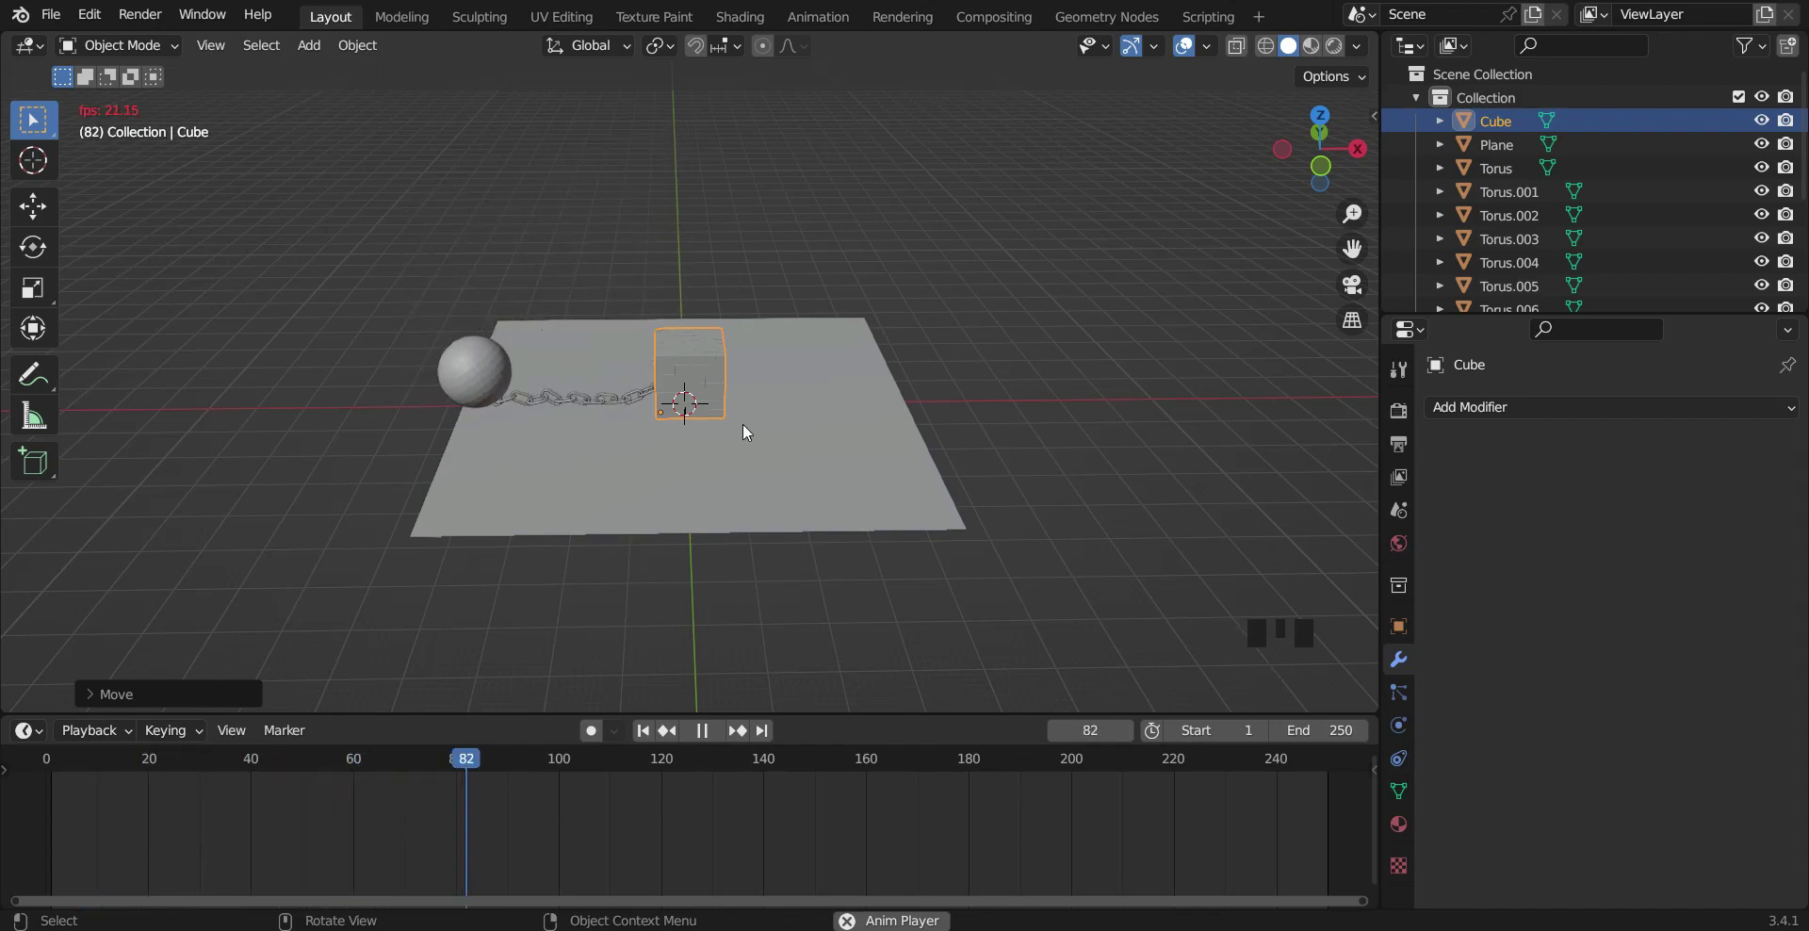
key("space")
left_click_drag(494, 761, 28, 771)
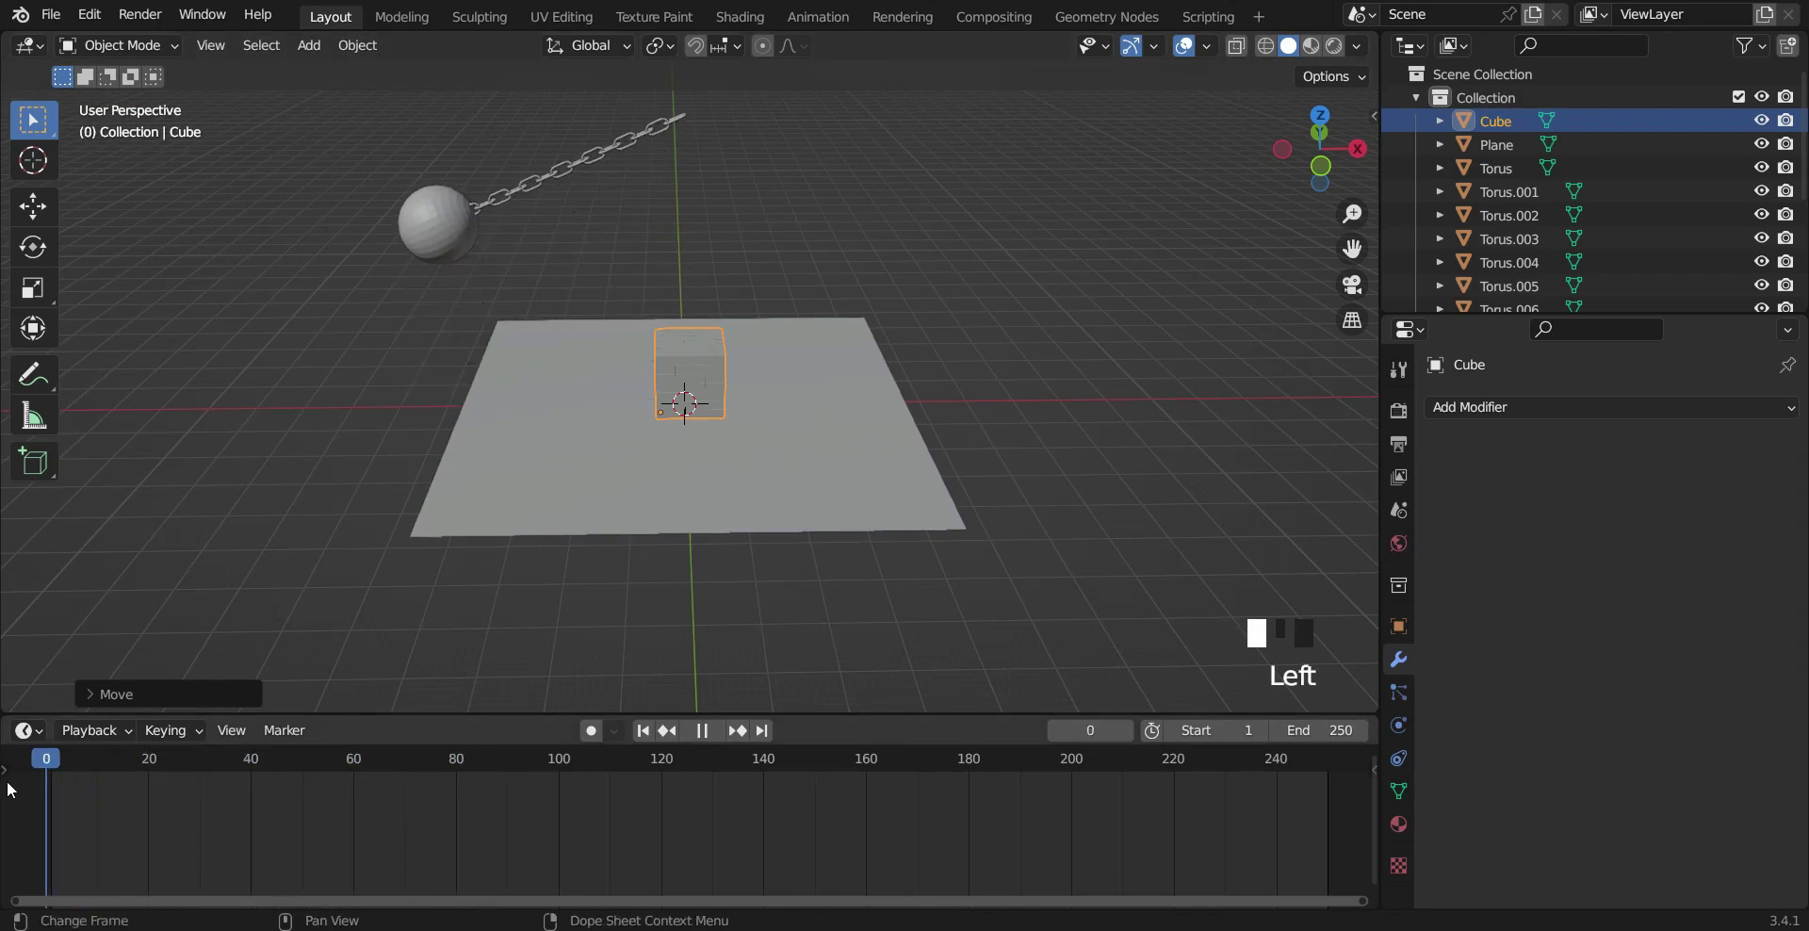
Step: Set the rigid body type of the chain's topmost link to Passive, play the simulation and return to frame 0
left_click(677, 116)
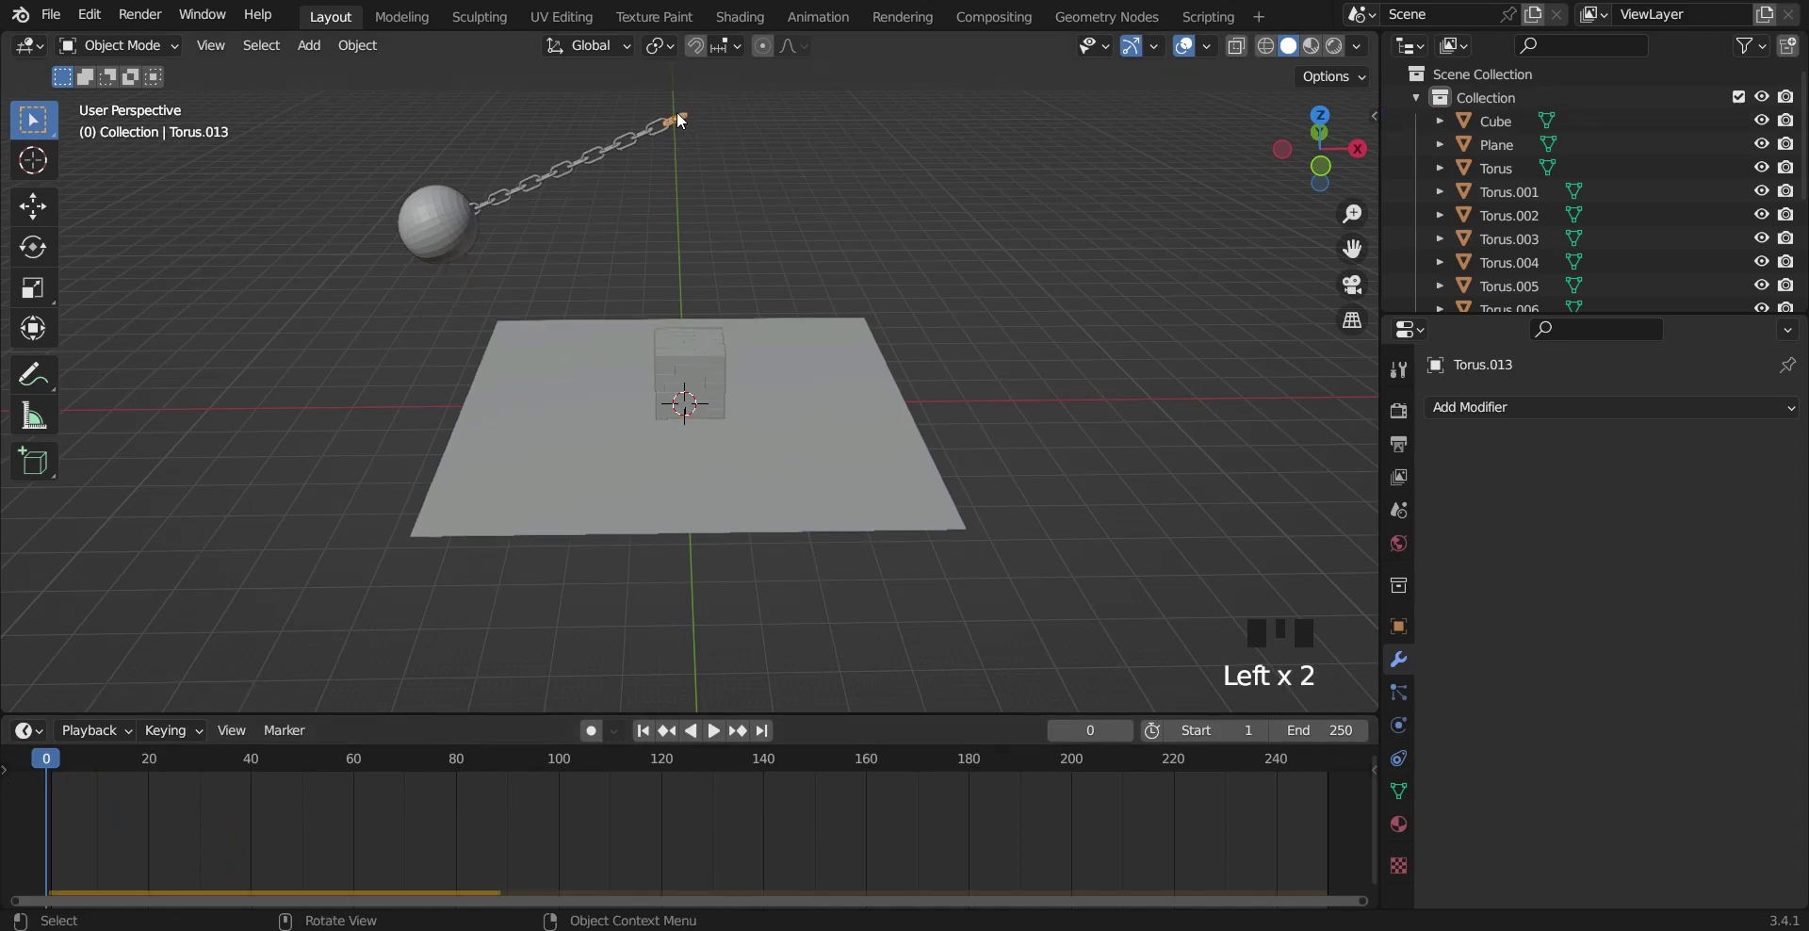
left_click(1399, 726)
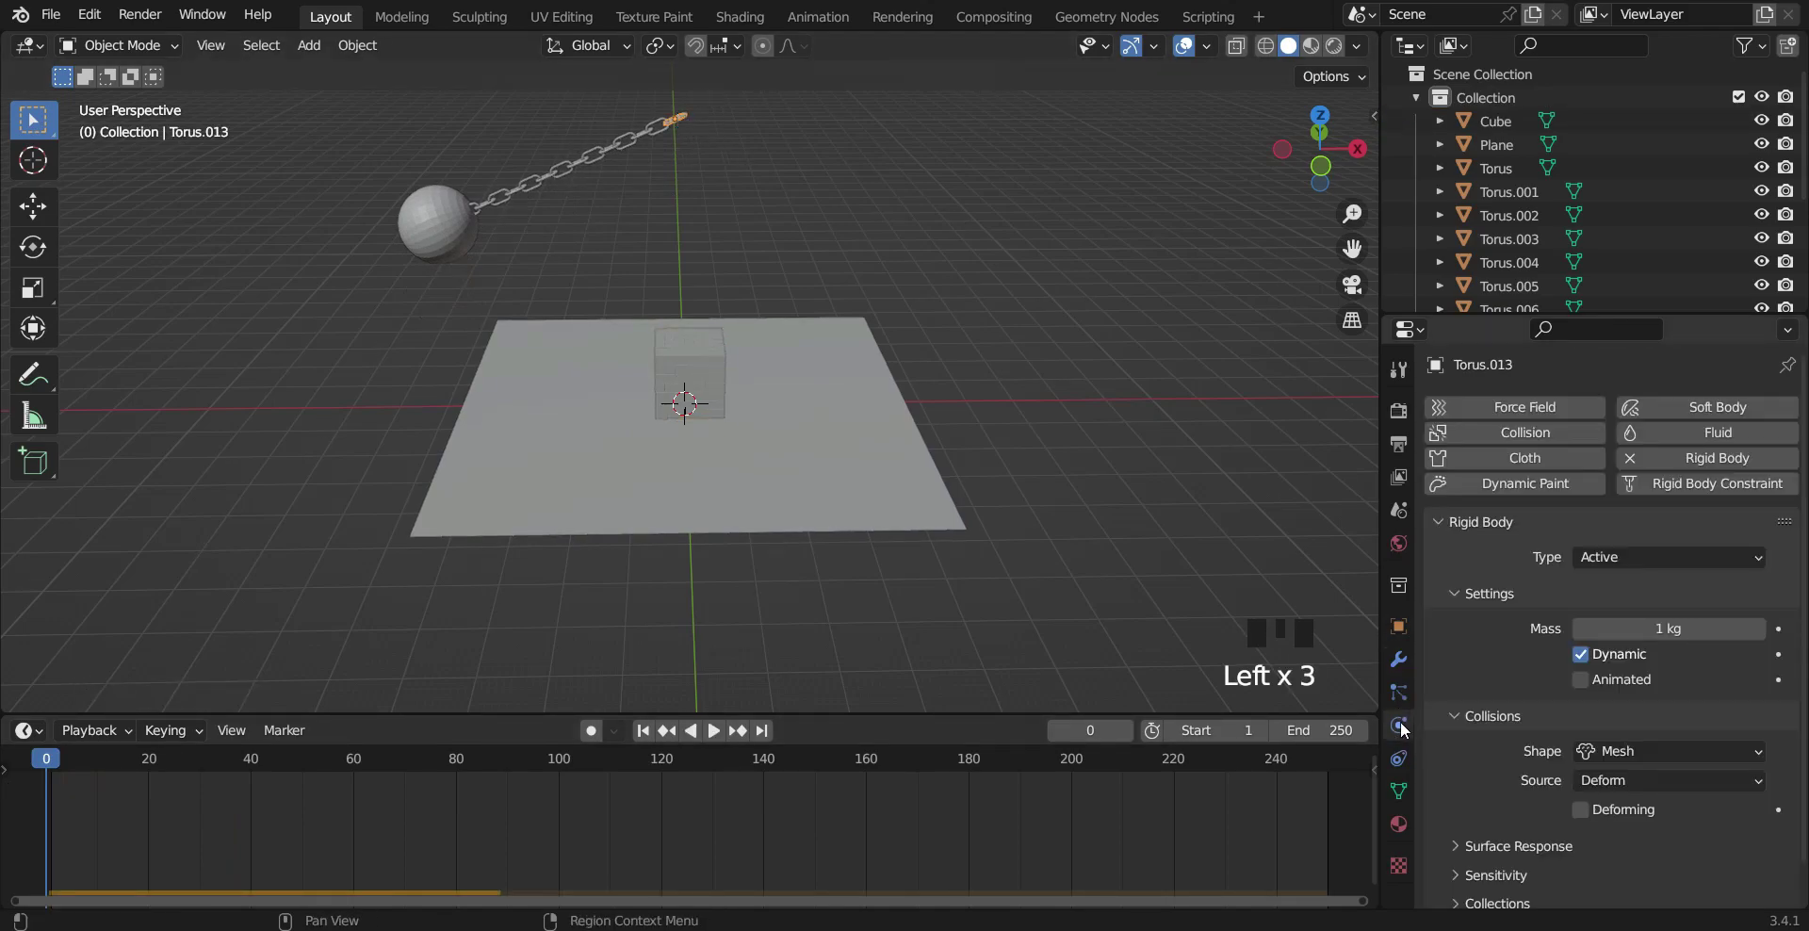
left_click(1641, 554)
left_click(1616, 604)
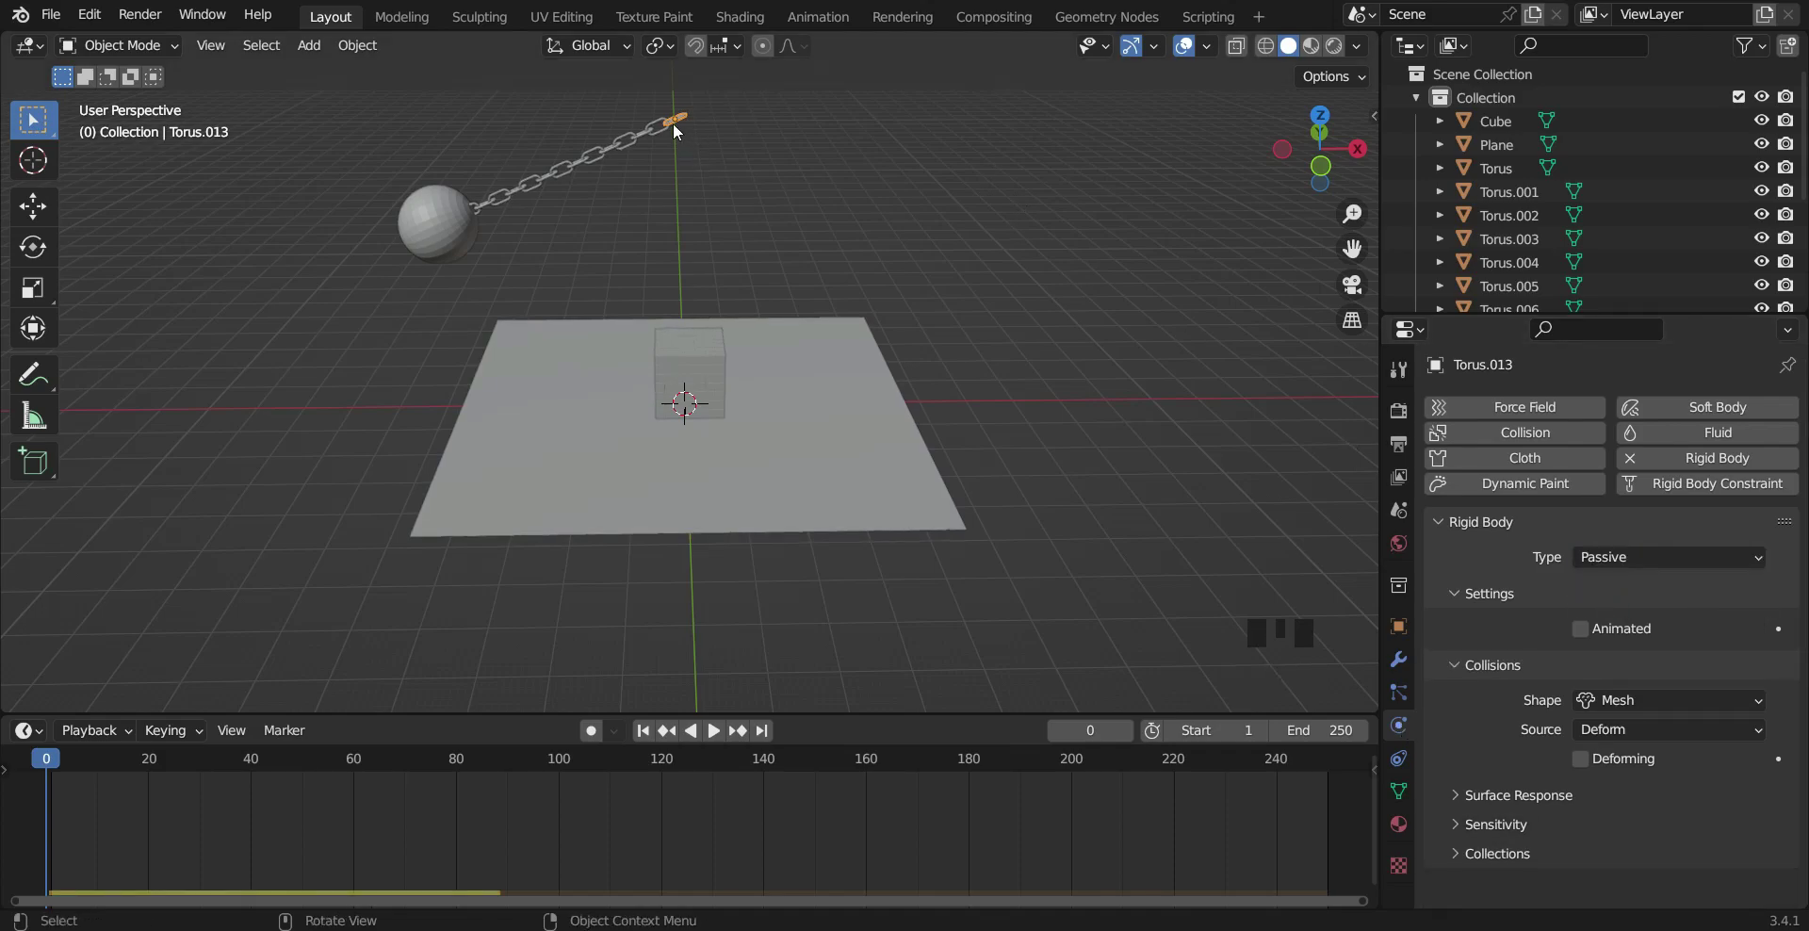
left_click(713, 730)
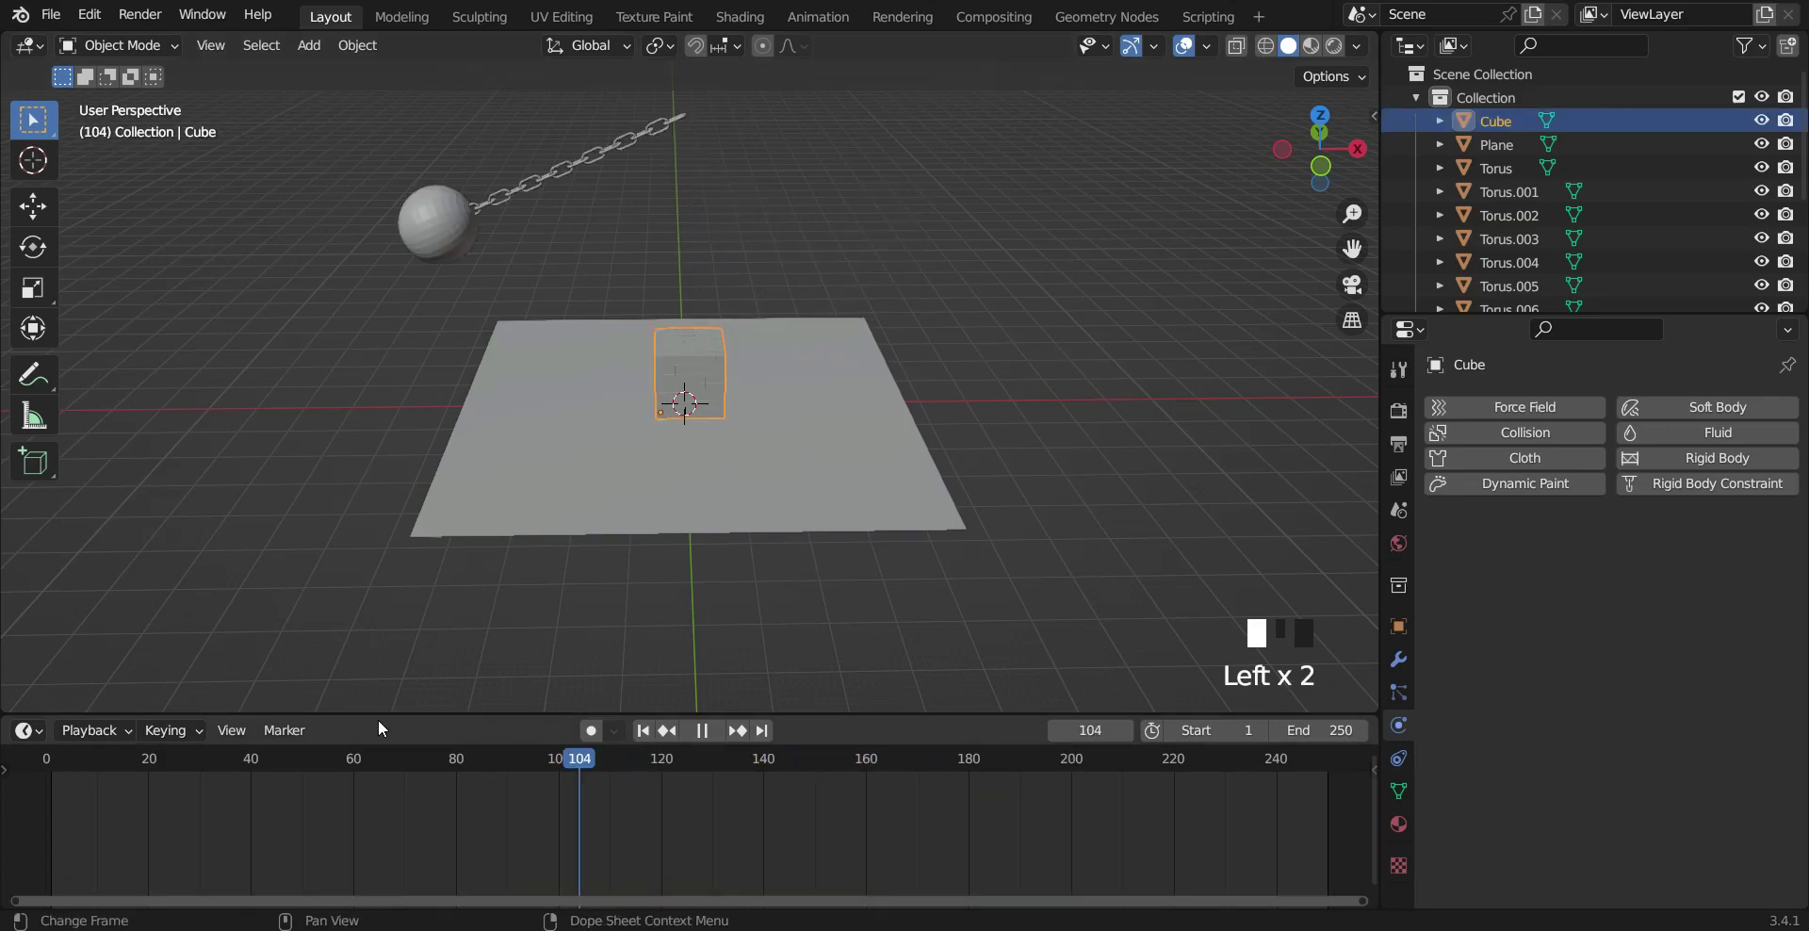
left_click_drag(378, 722, 44, 724)
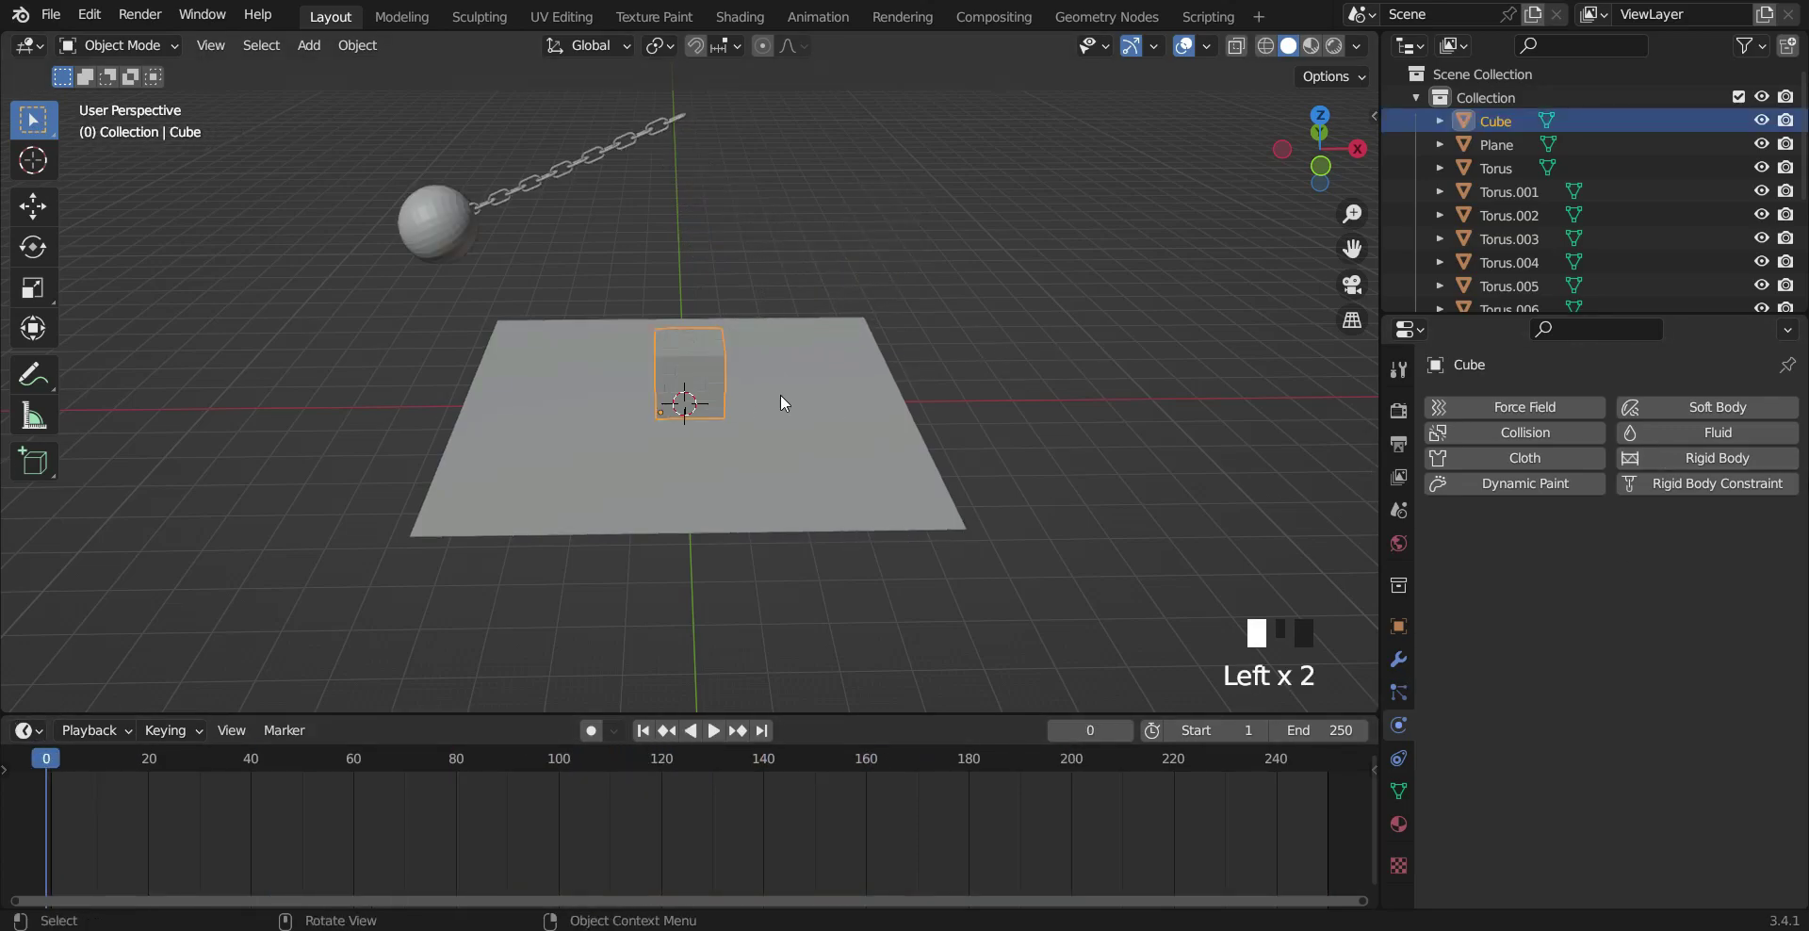
Step: Separate the block's mesh into individual cube objects and return to Object Mode
key("Tab")
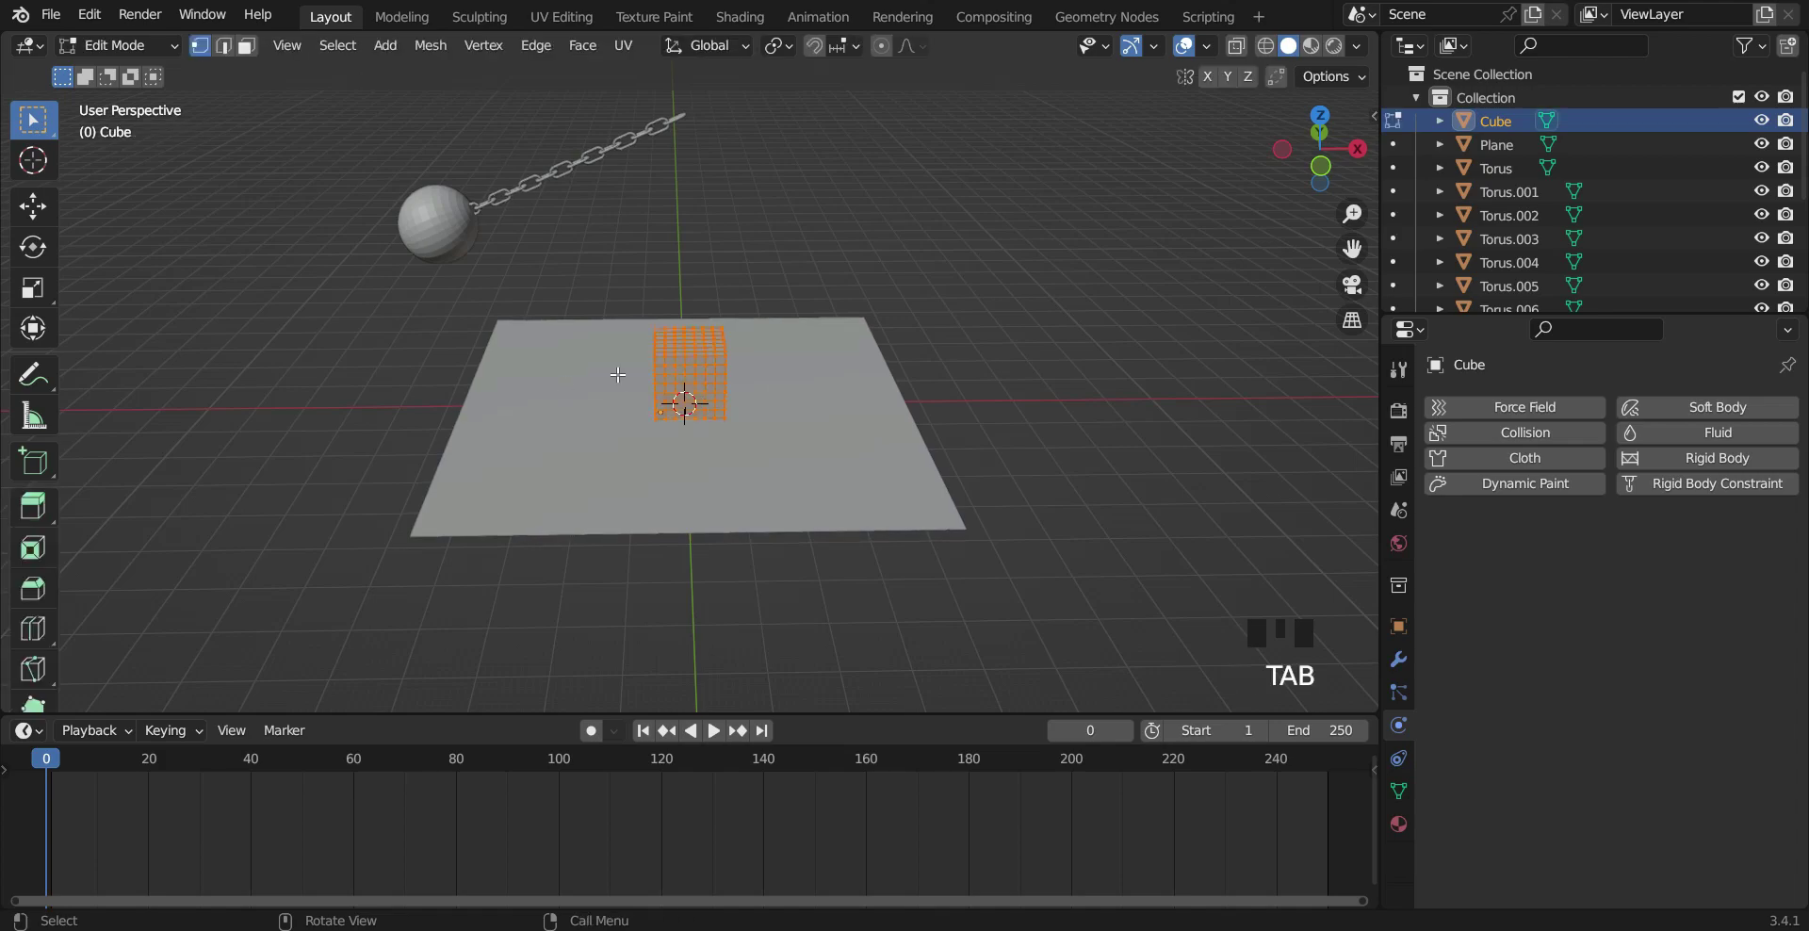
key("p")
left_click(739, 384)
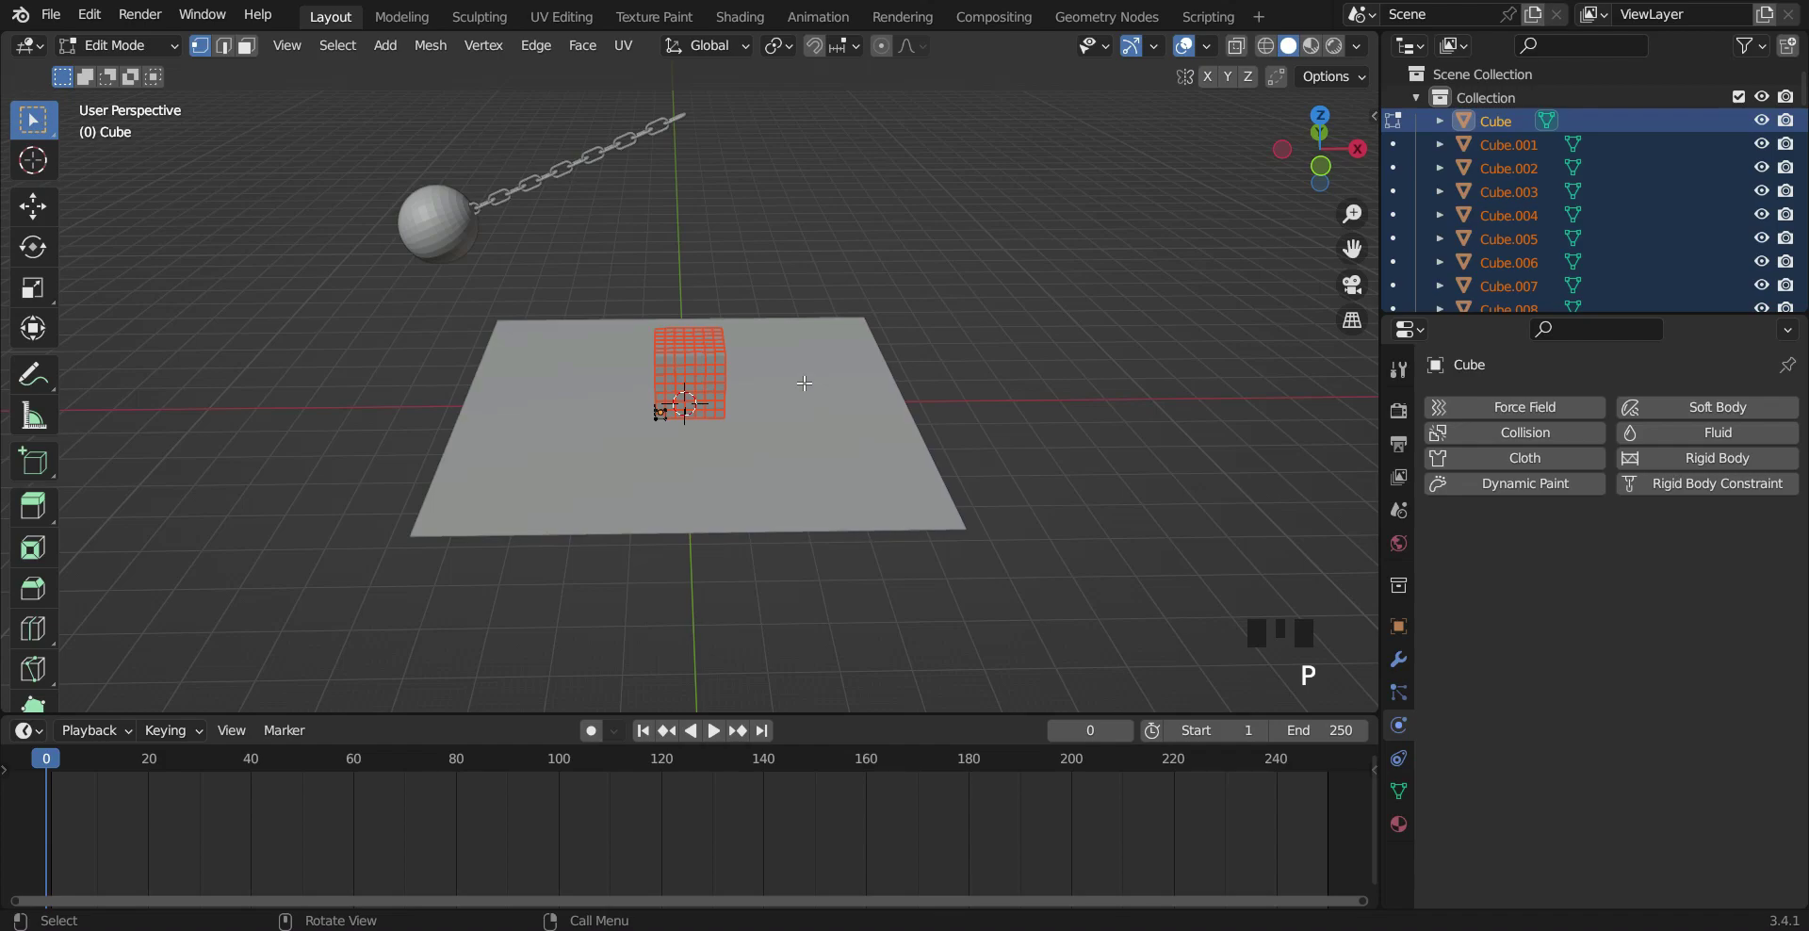
key("Tab")
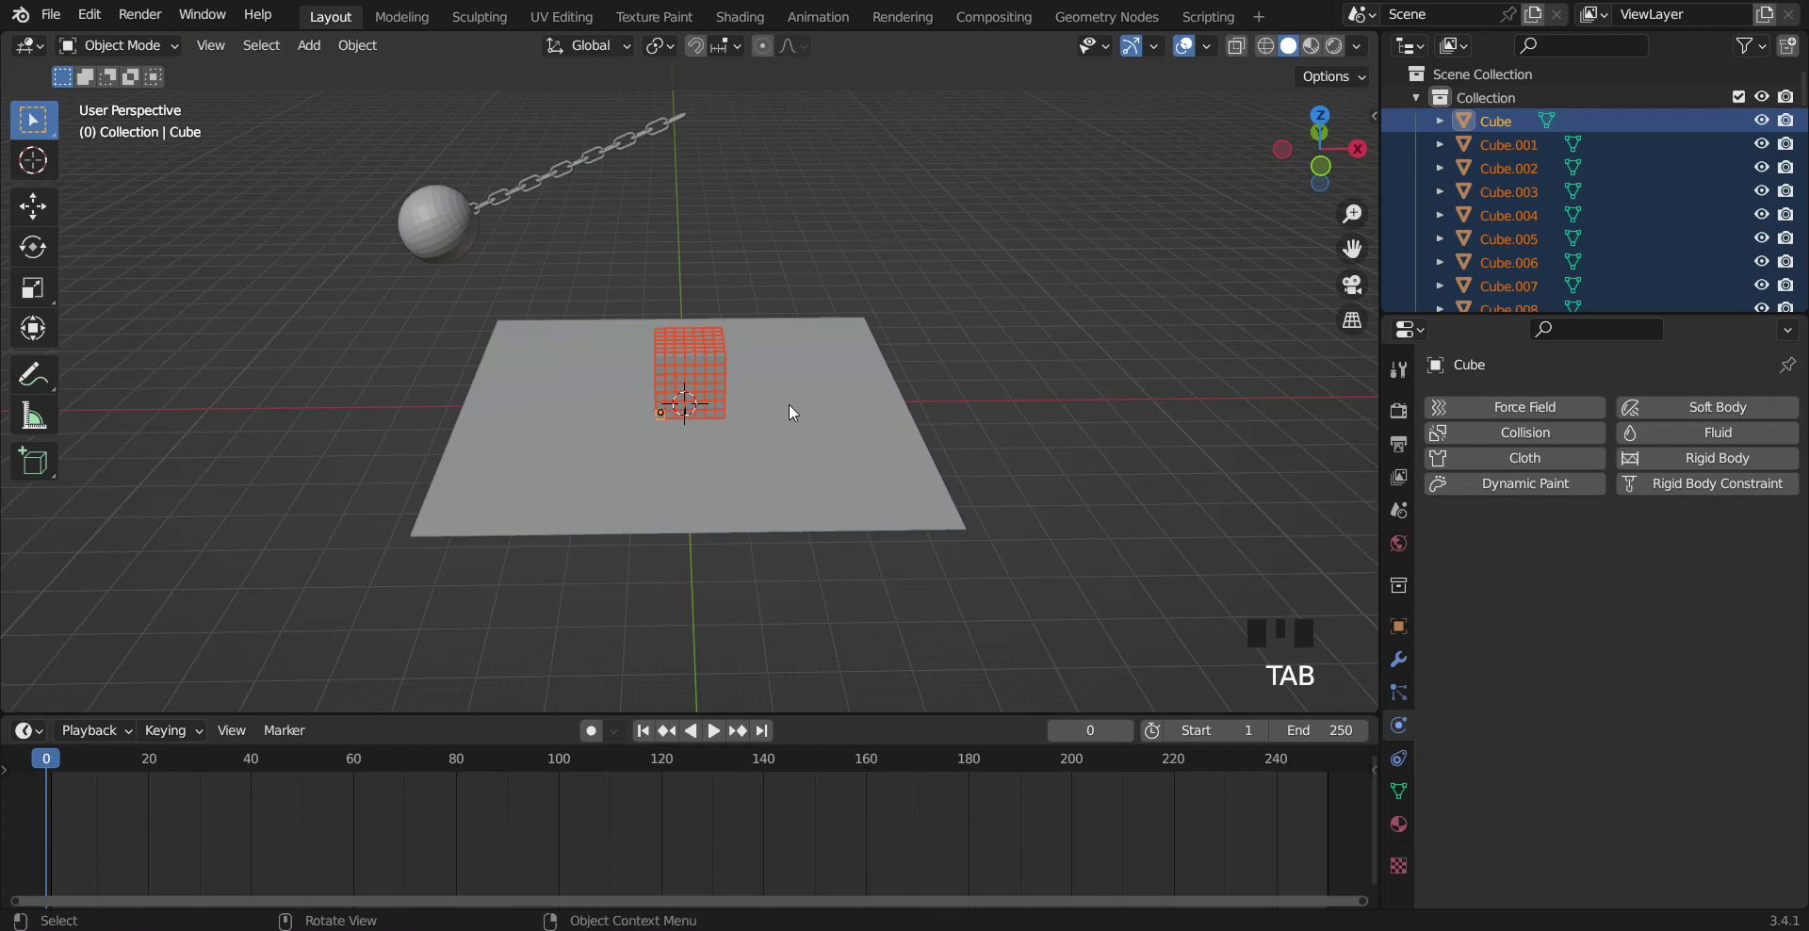
Step: Add an active rigid body to one cube on the block's edge and set its collision shape to Box
left_click(722, 362)
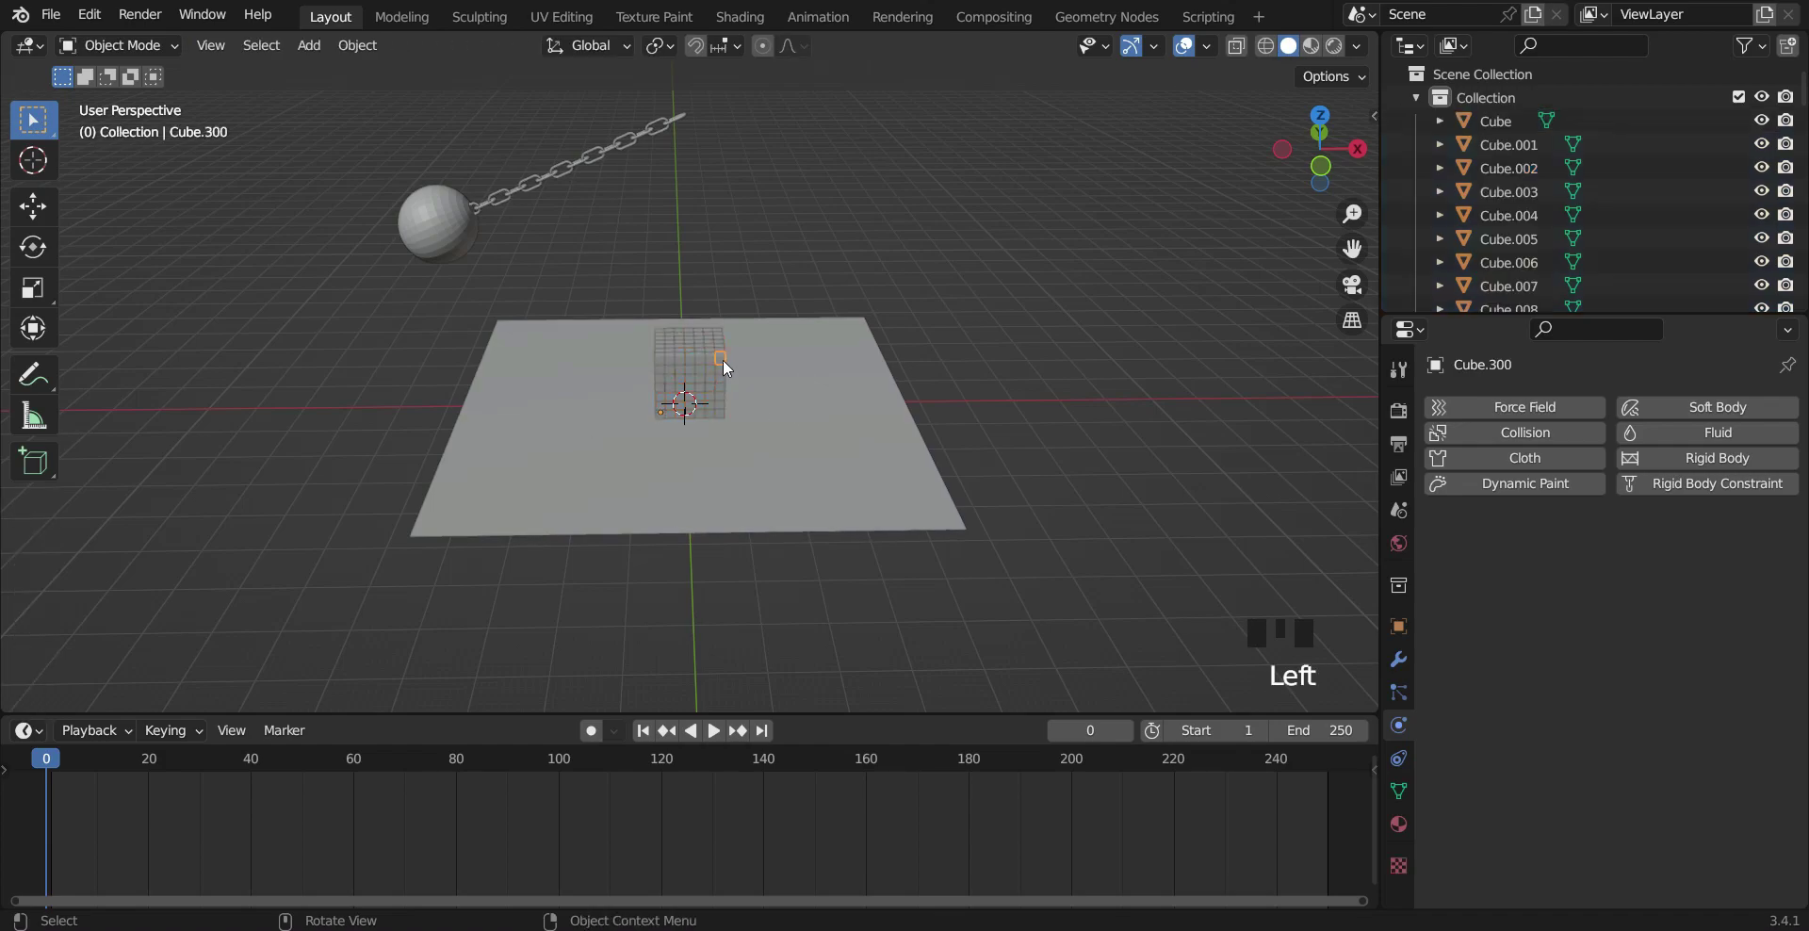
left_click(1717, 458)
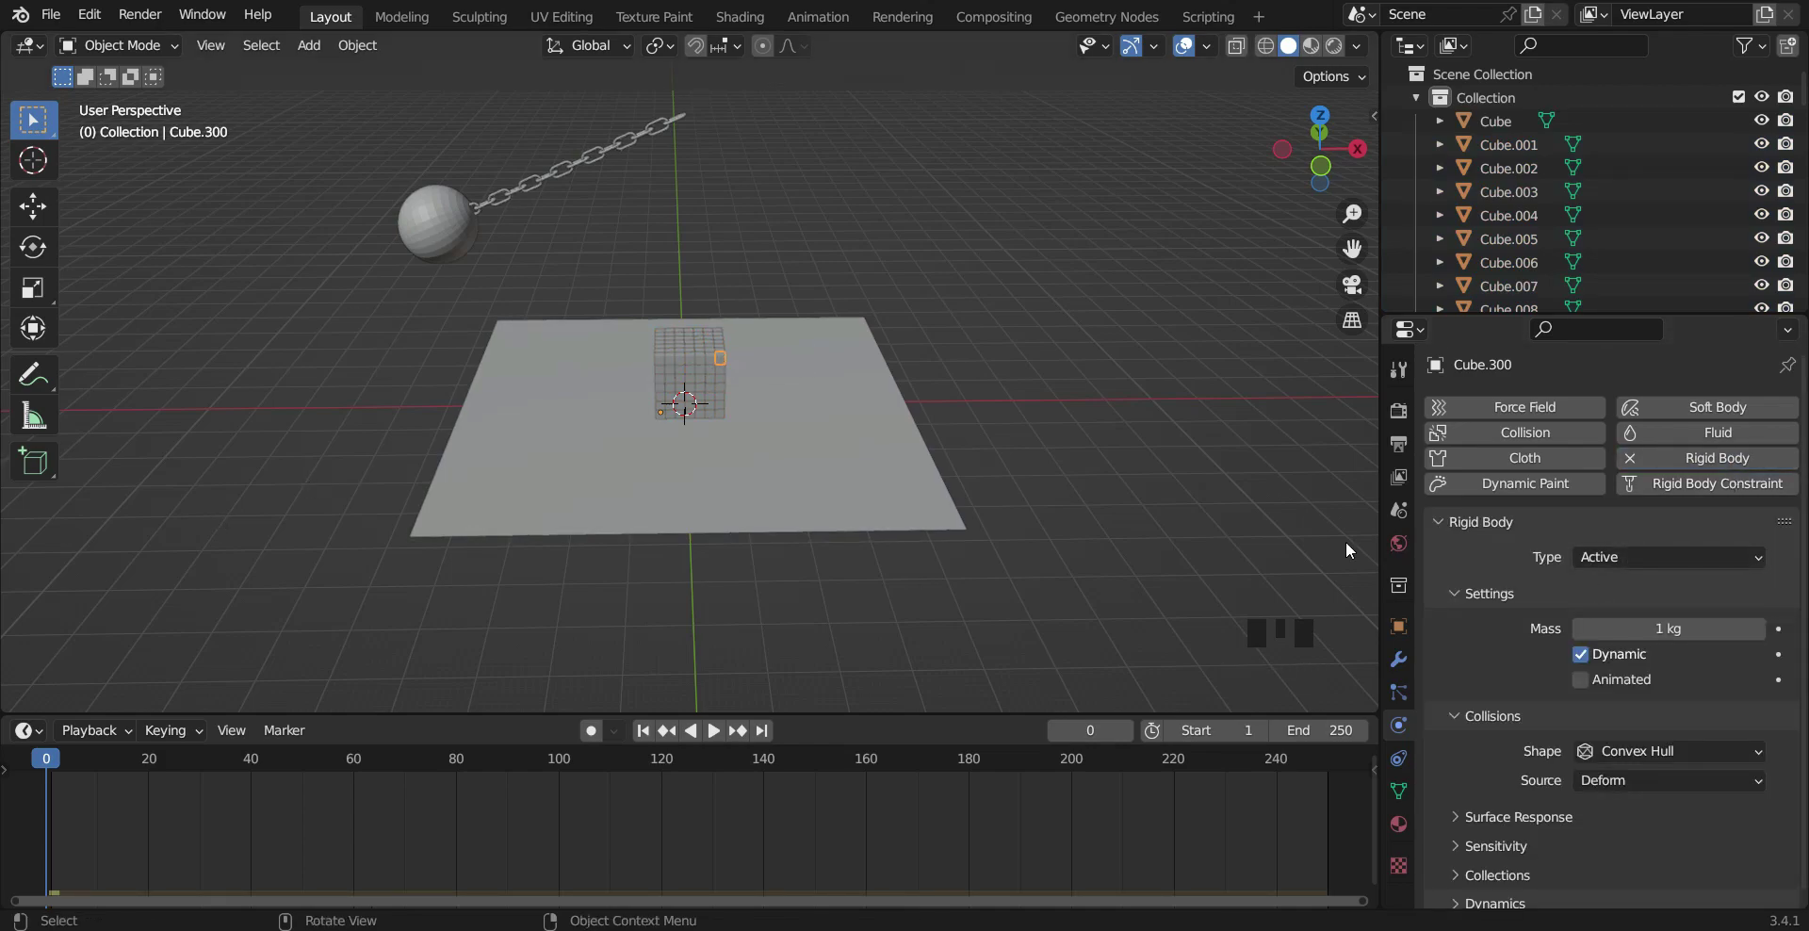
left_click(1641, 748)
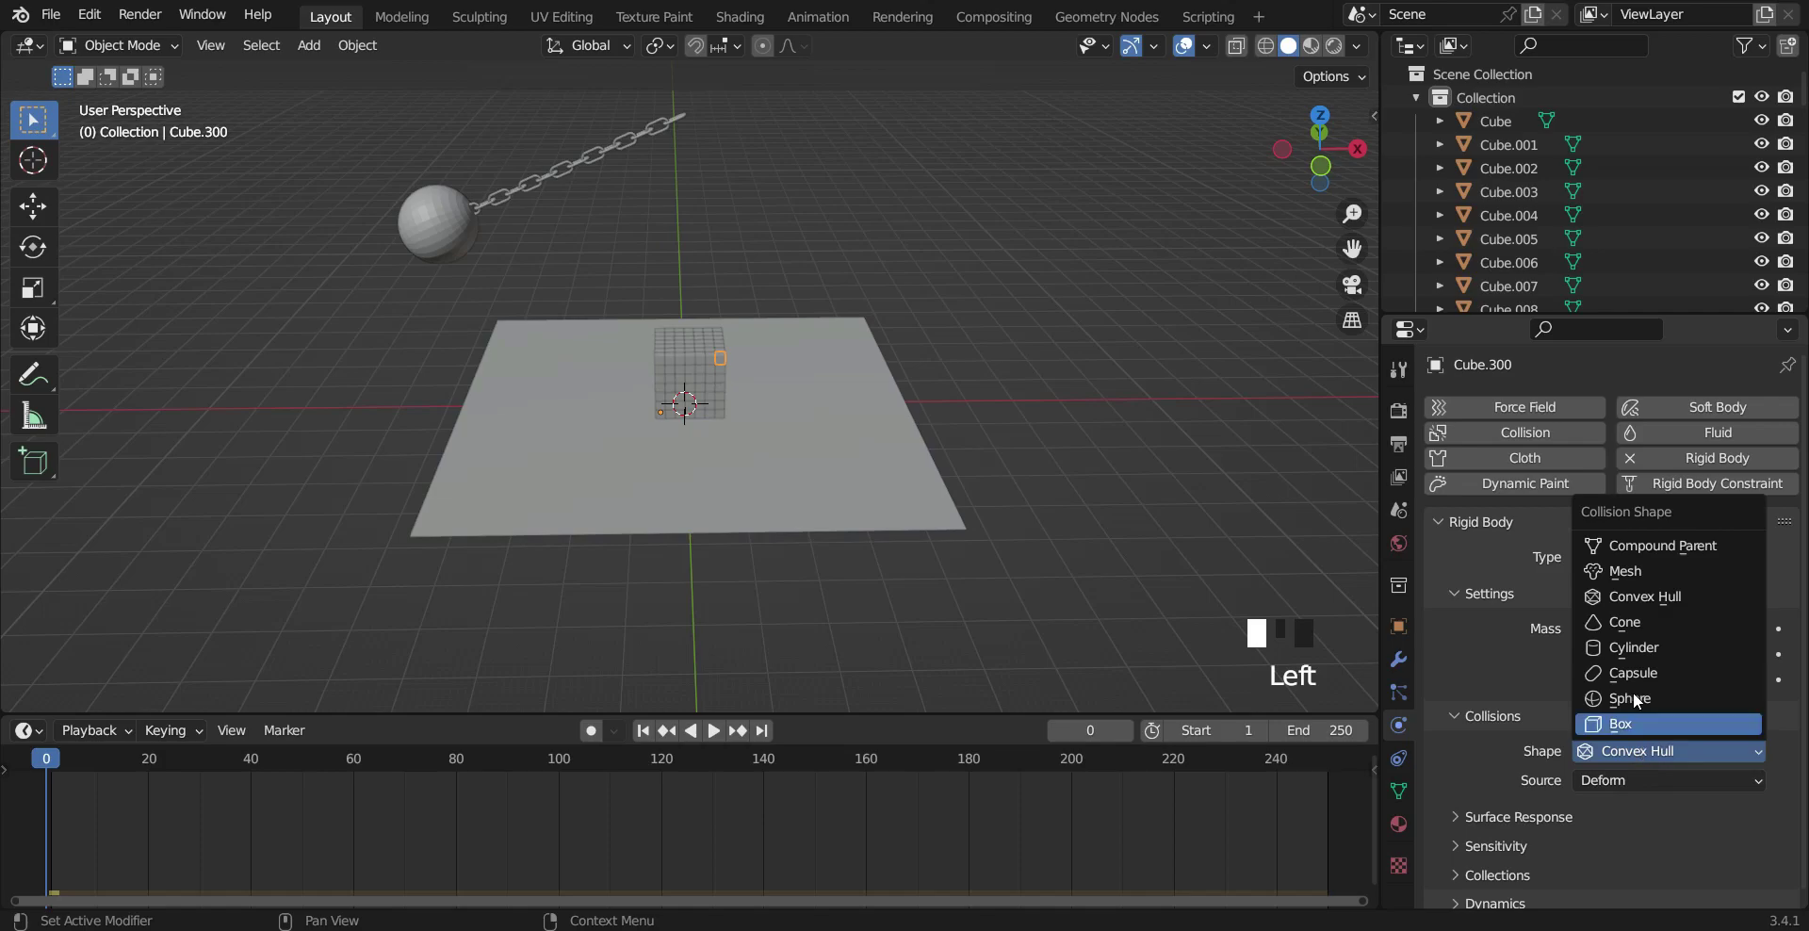
left_click(1635, 696)
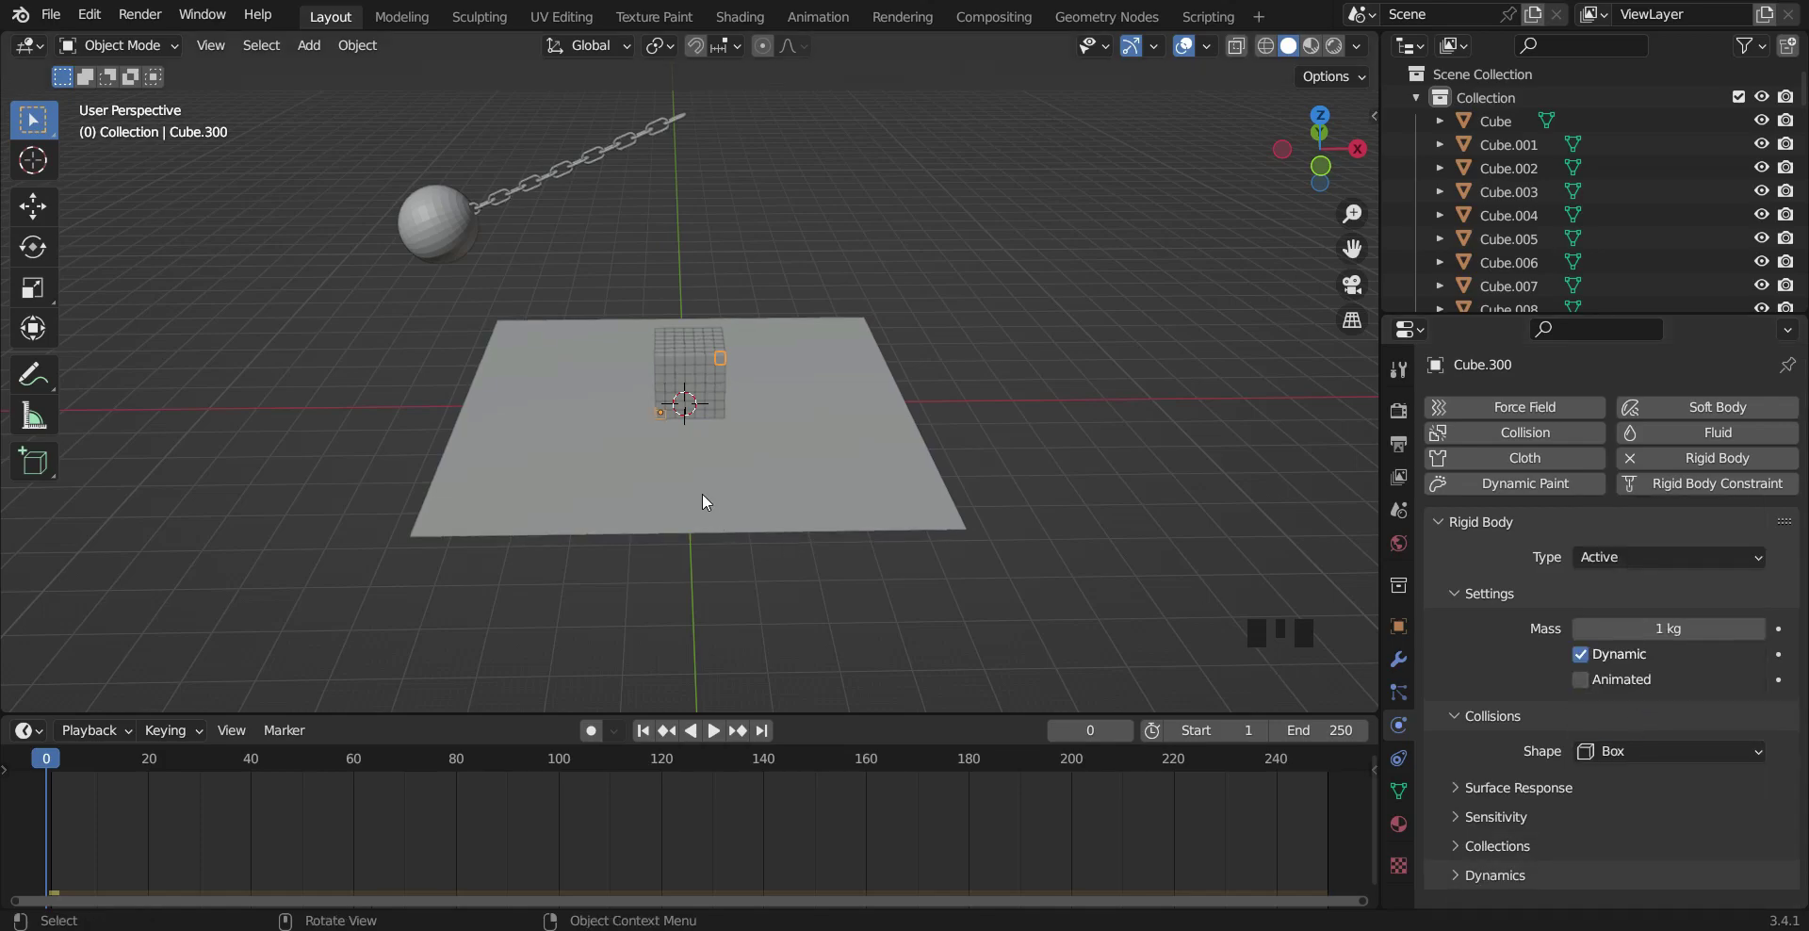
Step: Hide the ground plane so that box selection of the block catches only the cubes
left_click_drag(630, 294, 777, 493, "shift")
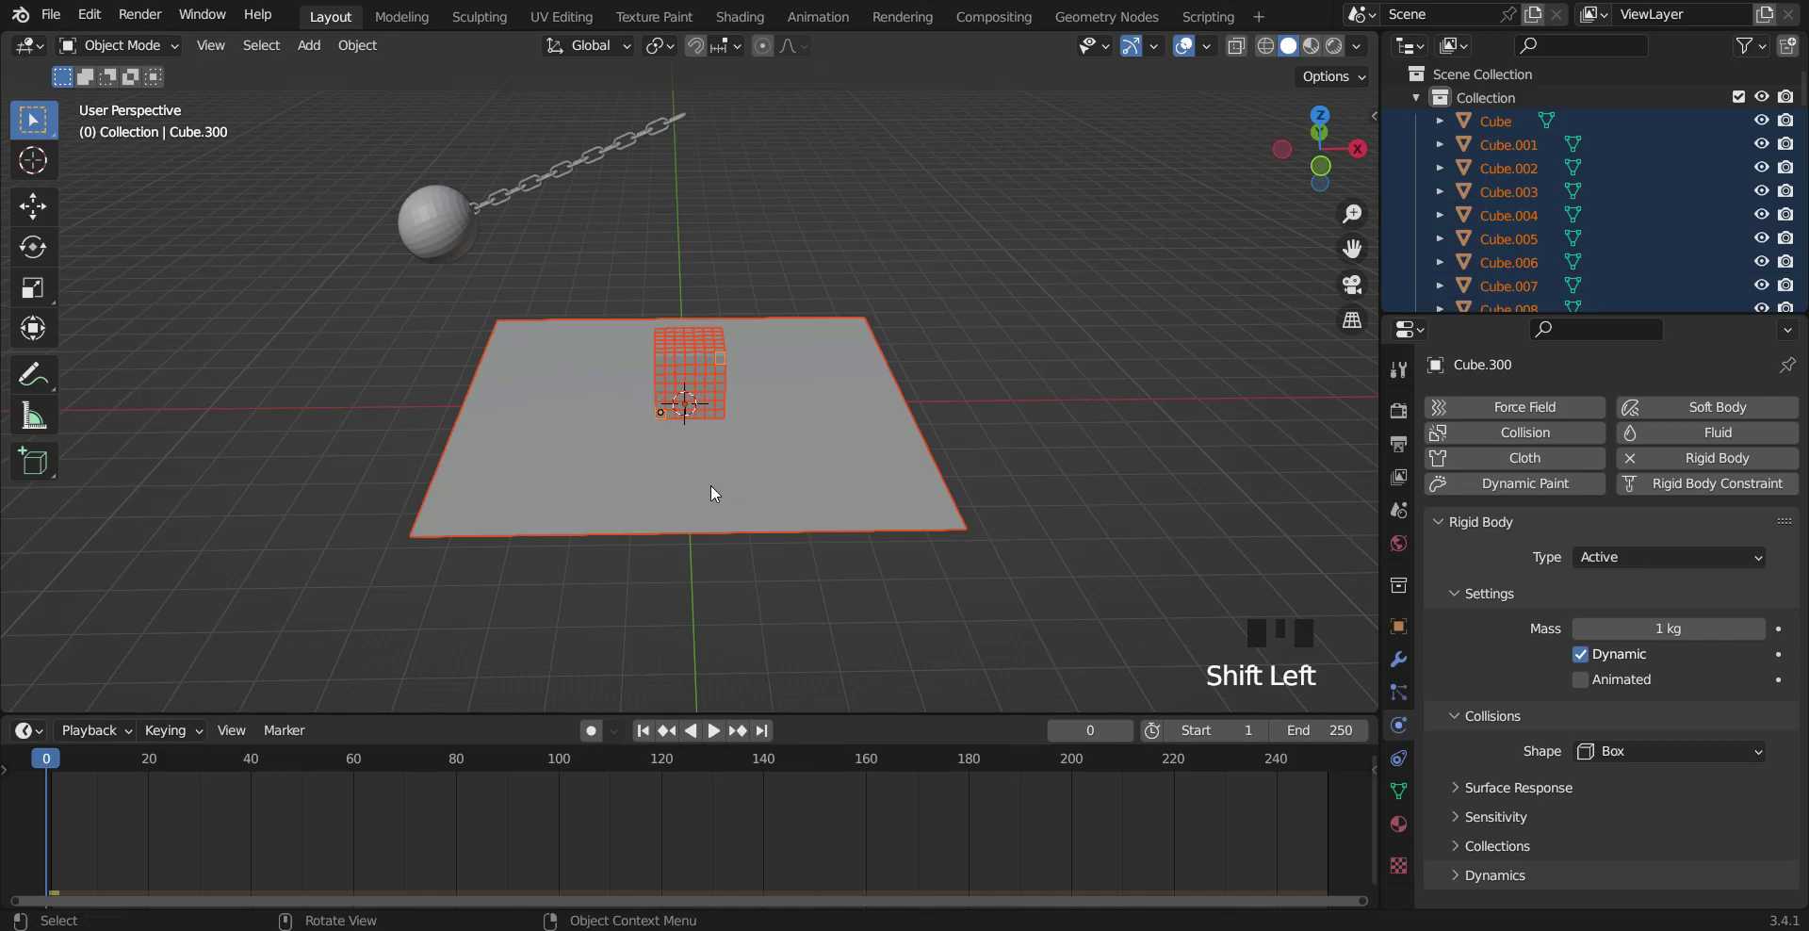
left_click(812, 480)
key("h")
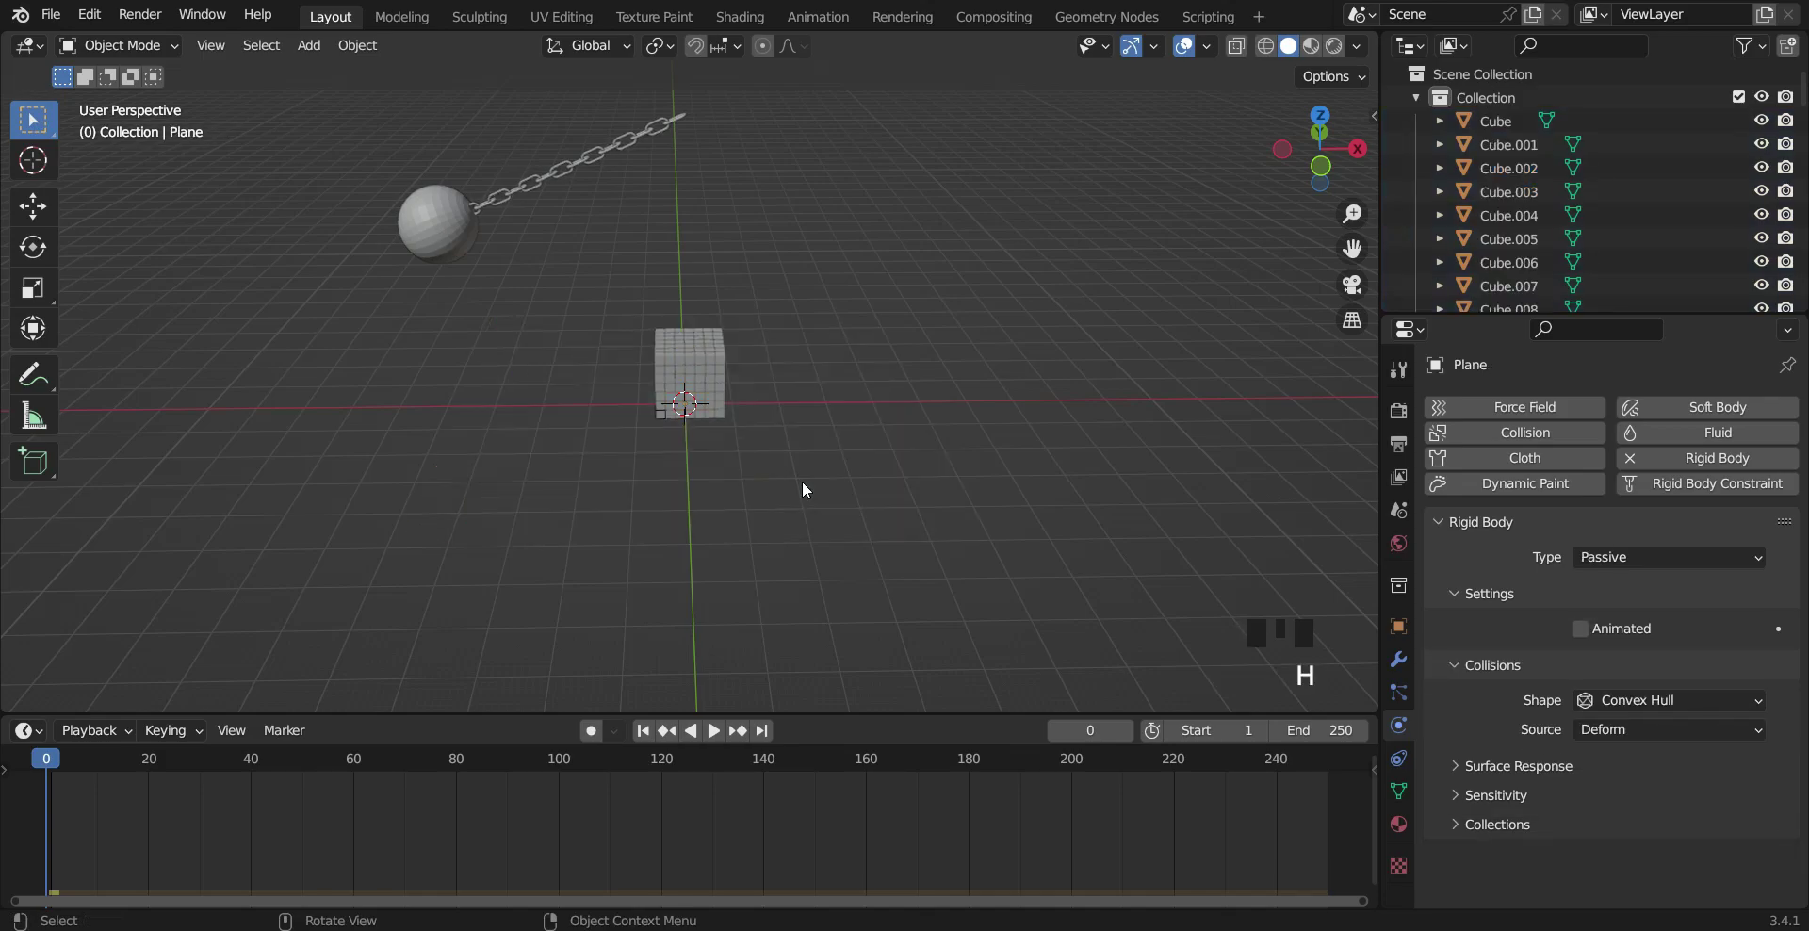
Step: Select all cubes with the rigid body cube active and copy its rigid body settings to the others
left_click(720, 356)
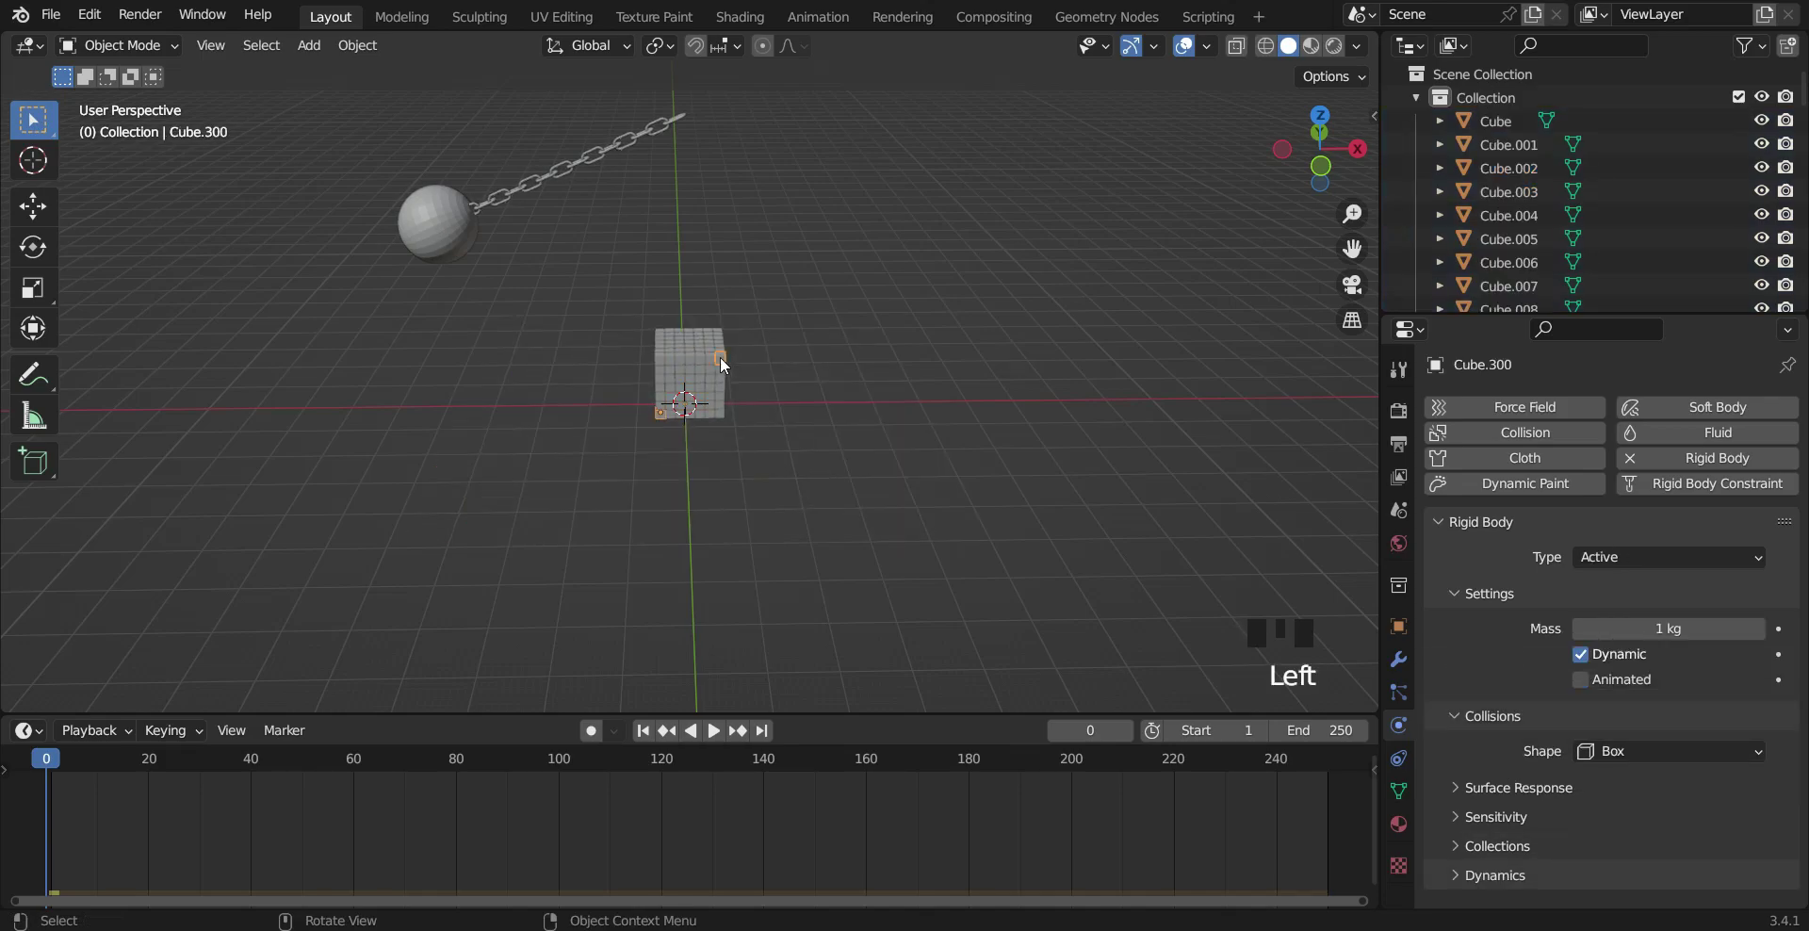
left_click_drag(579, 279, 827, 515, "shift")
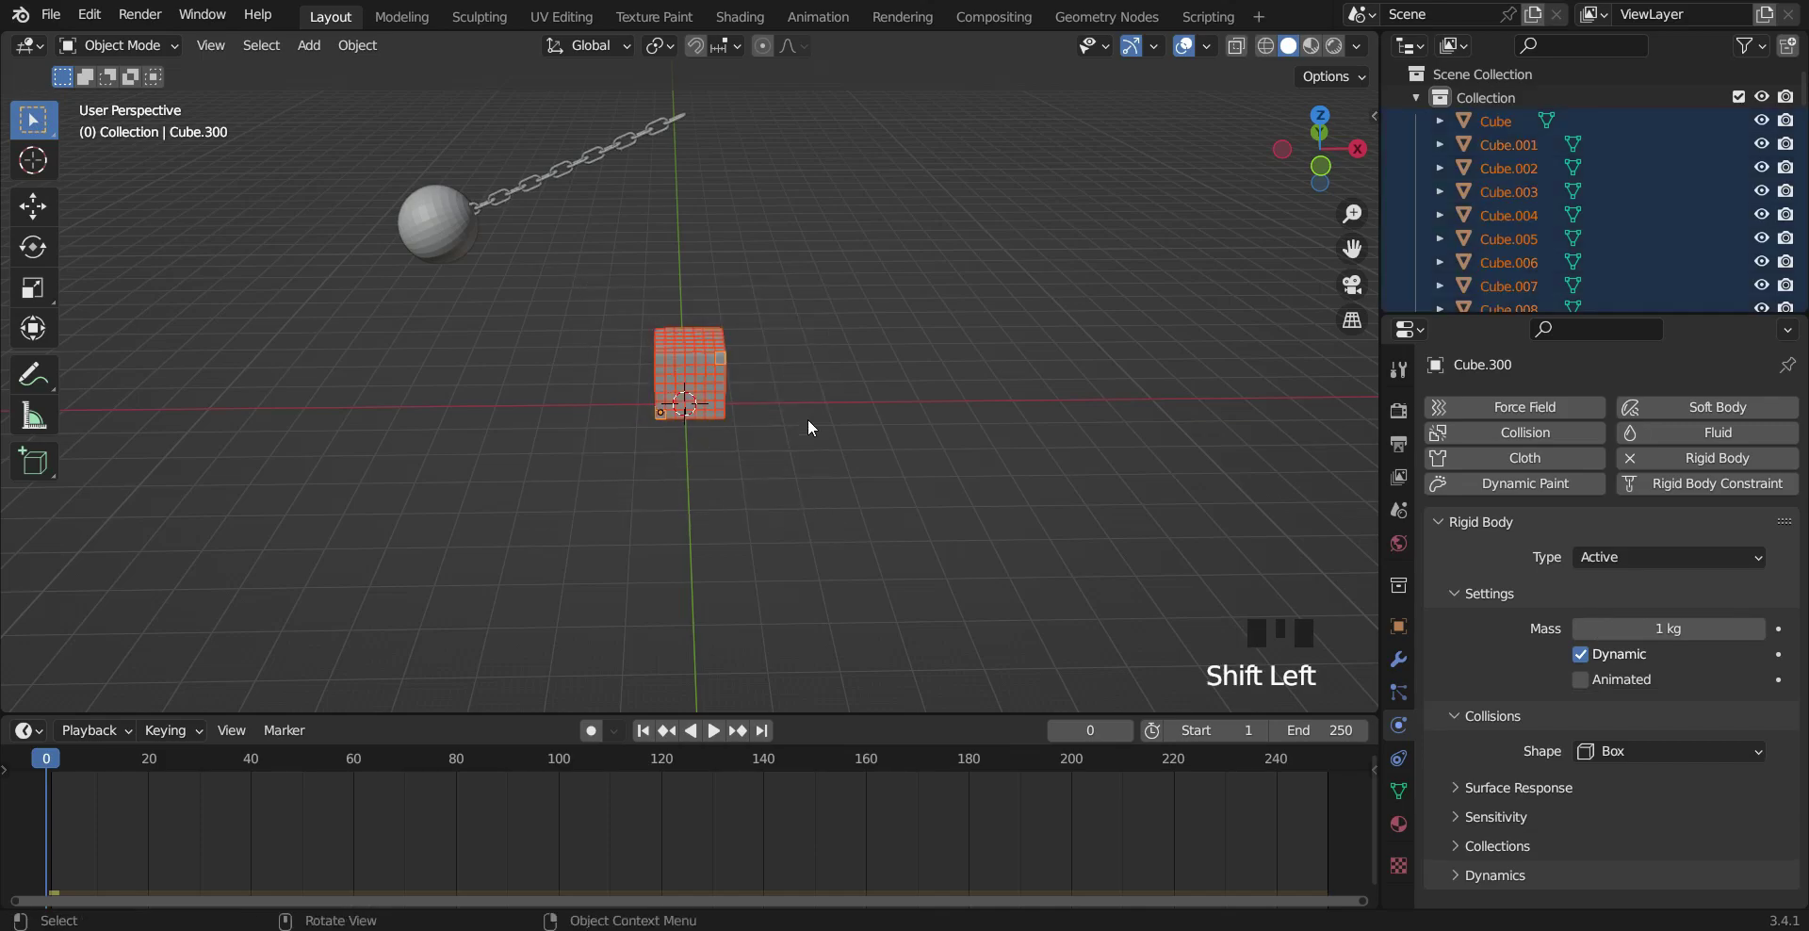
left_click(357, 46)
mouse_move(458, 667)
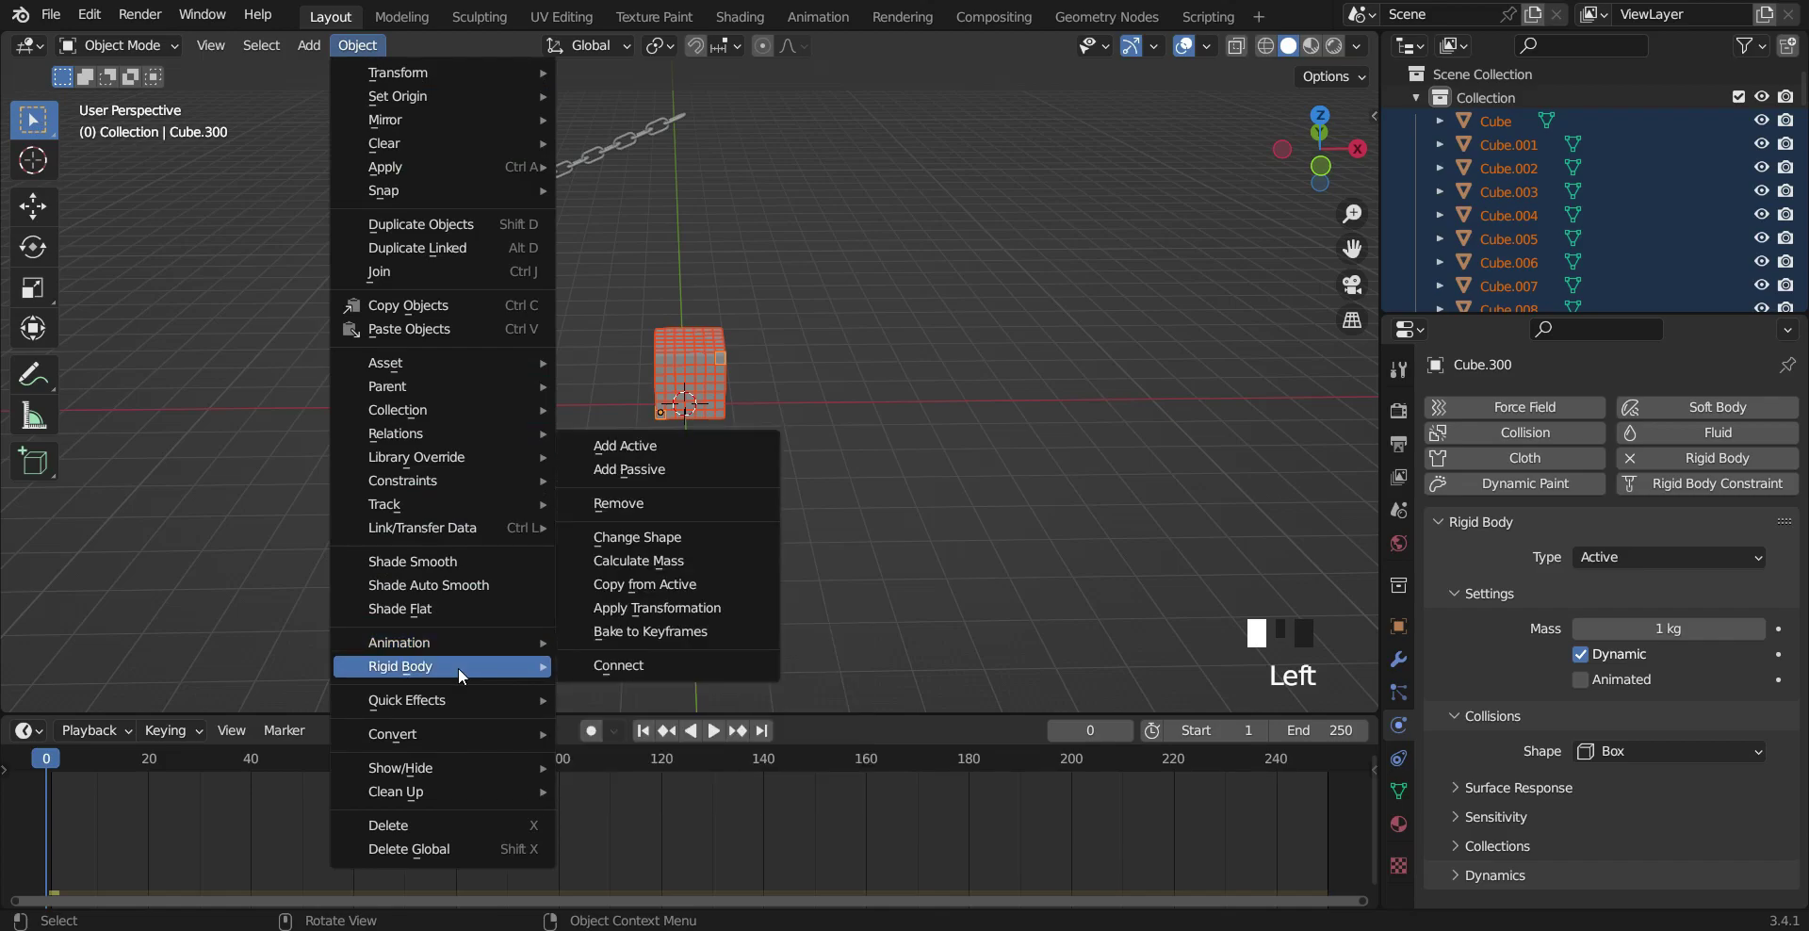
left_click(639, 586)
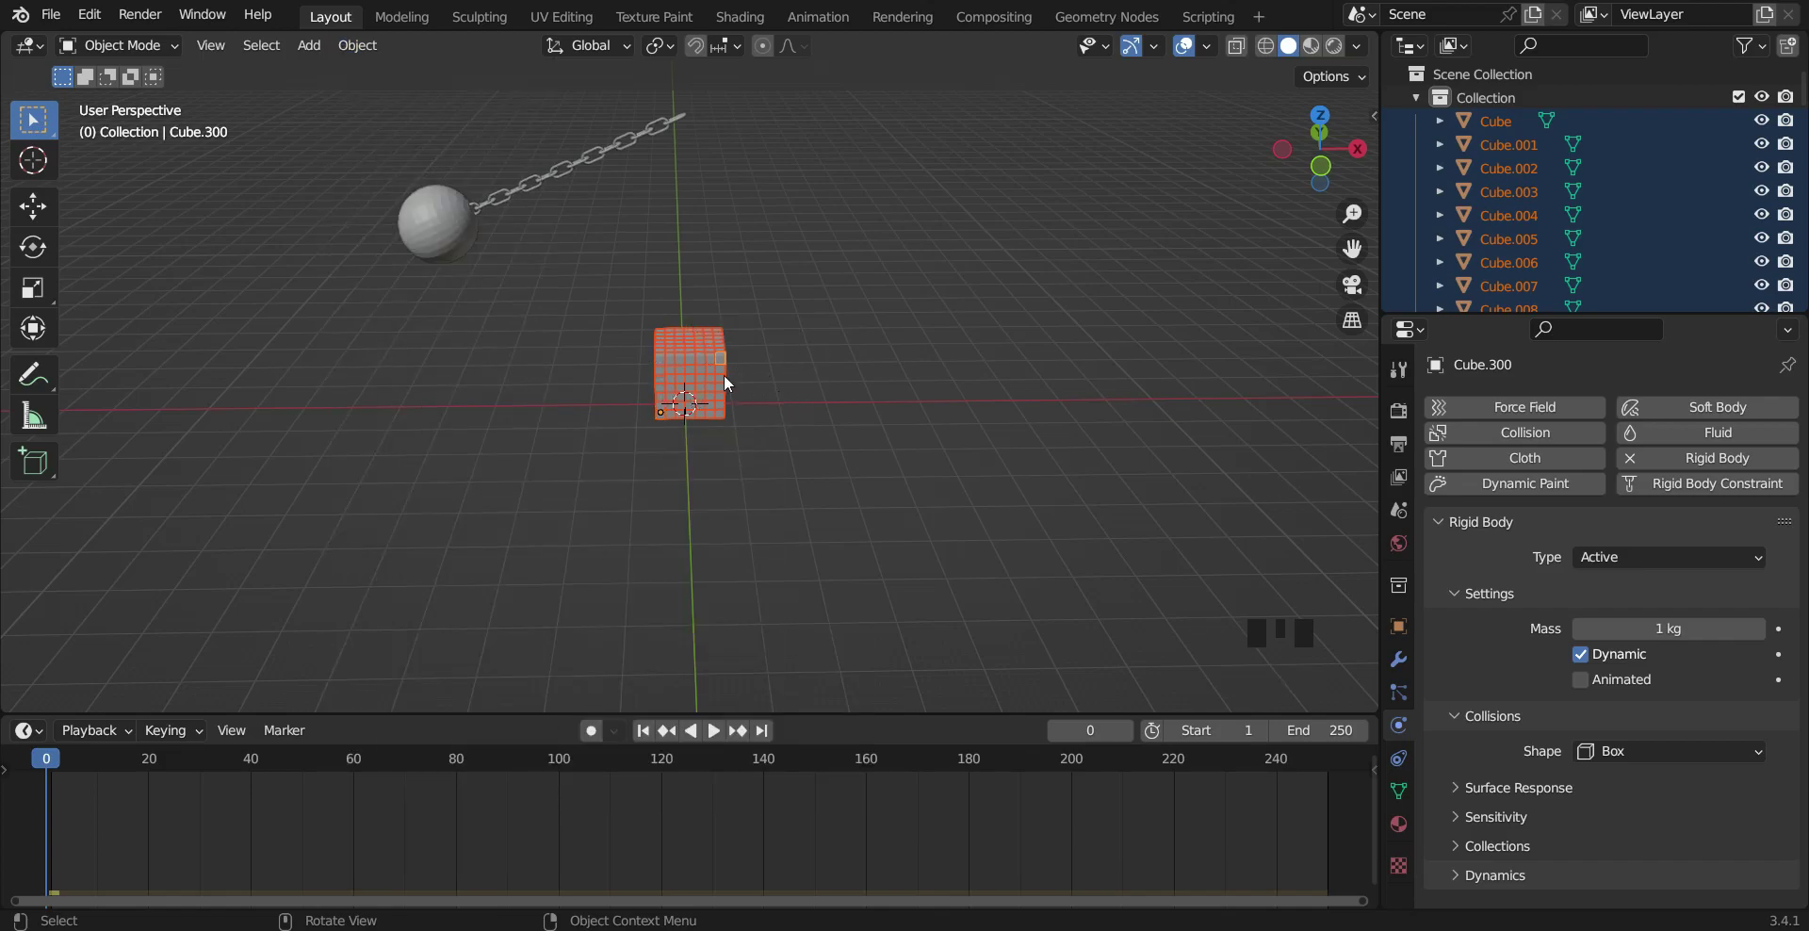
Step: Set the origin of every selected cube to its own geometry
left_click(348, 47)
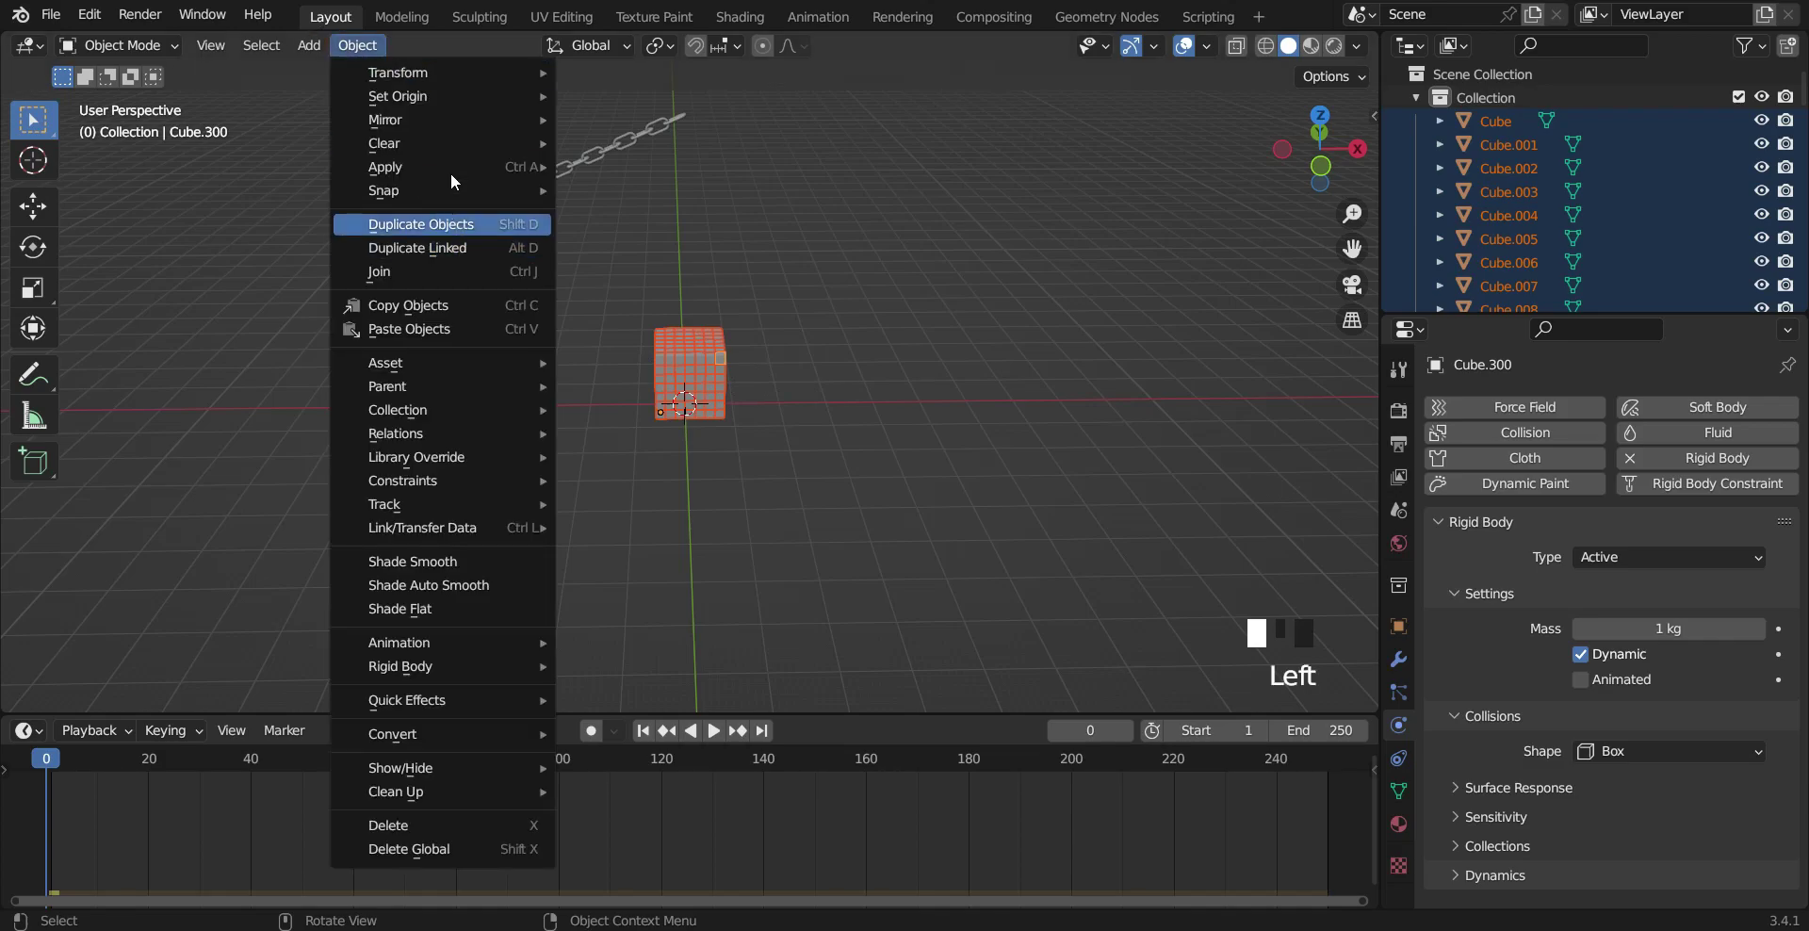
mouse_move(487, 98)
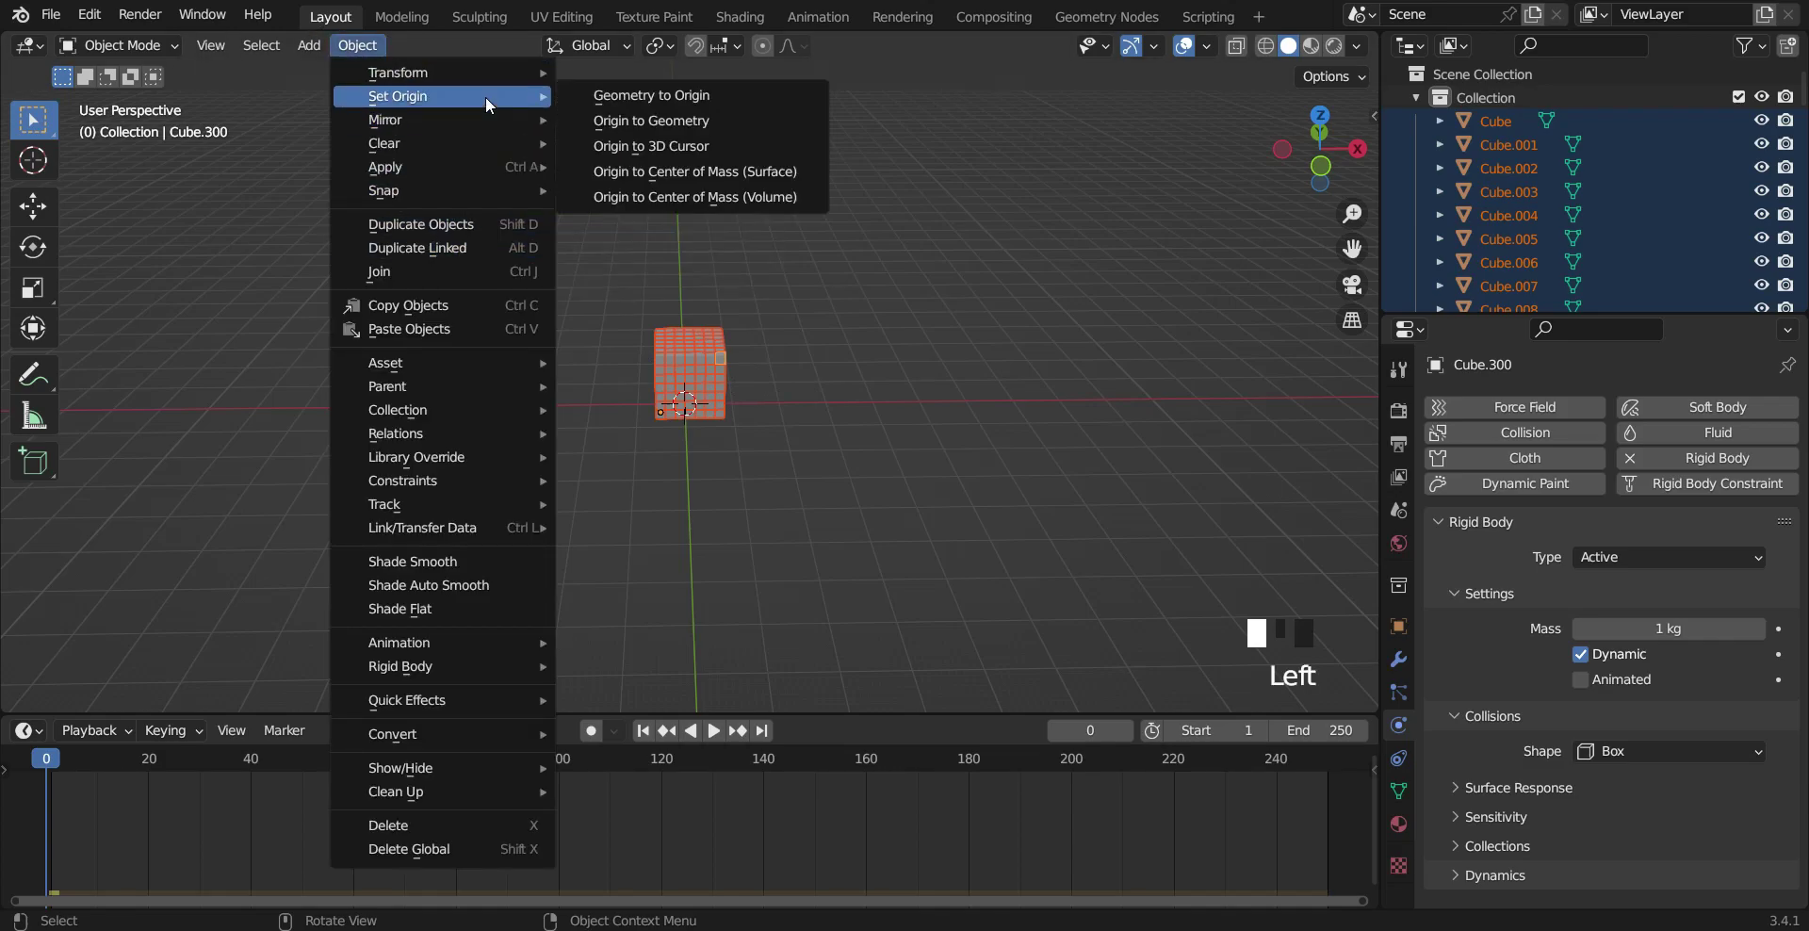
left_click(692, 123)
middle_click_drag(918, 394, 897, 422)
scroll(910, 375, "up", 1)
scroll(897, 422, "up", 1)
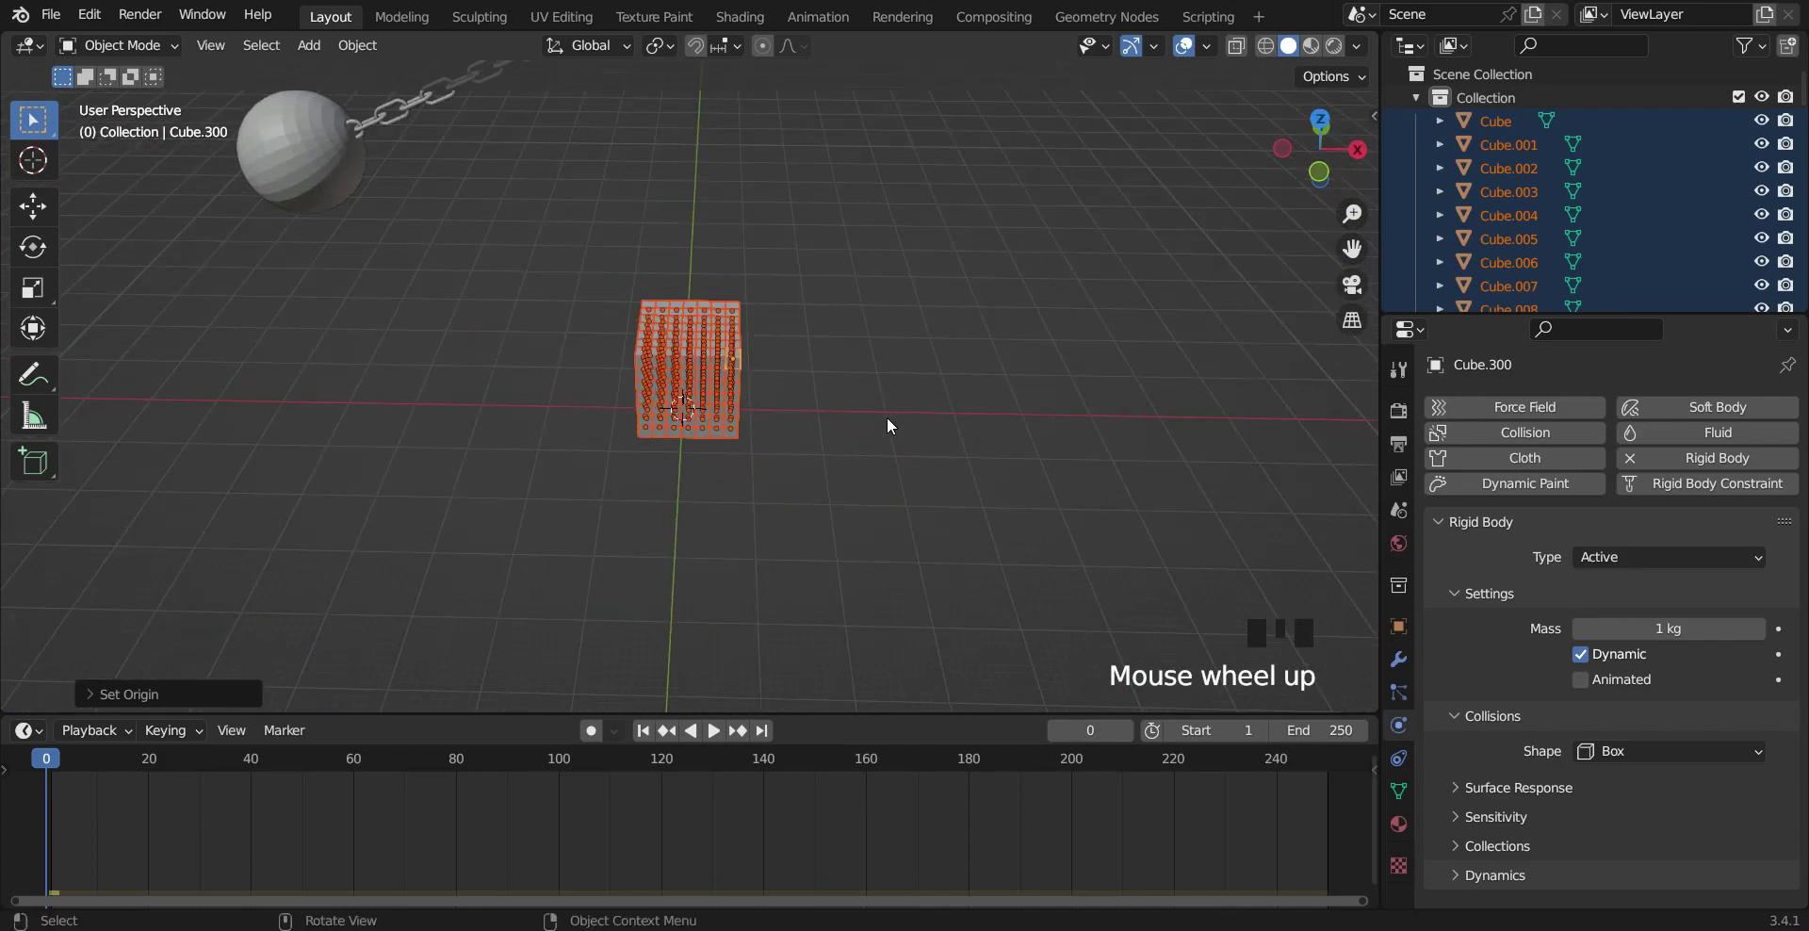
Step: Unhide the ground plane and deselect everything
scroll(885, 417, "down", 2)
key("alt+h")
left_click(1031, 372)
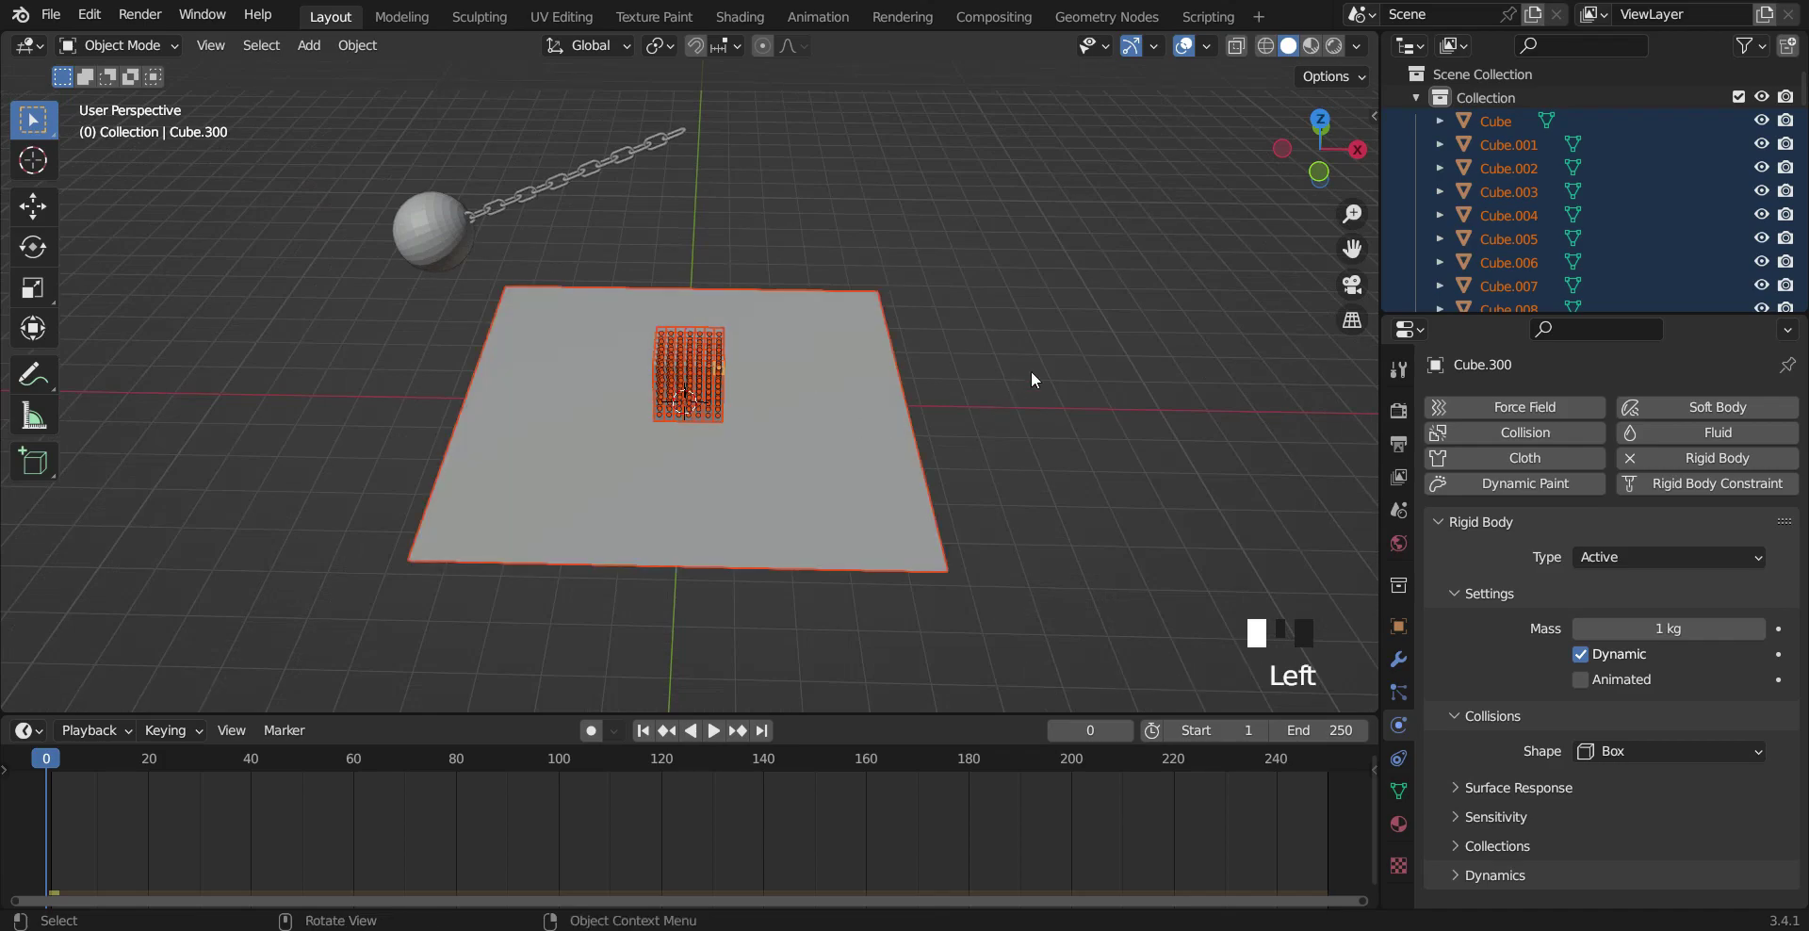
Step: Play the simulation to watch the wrecking ball hit the separated cubes, and return to frame 0
left_click(714, 731)
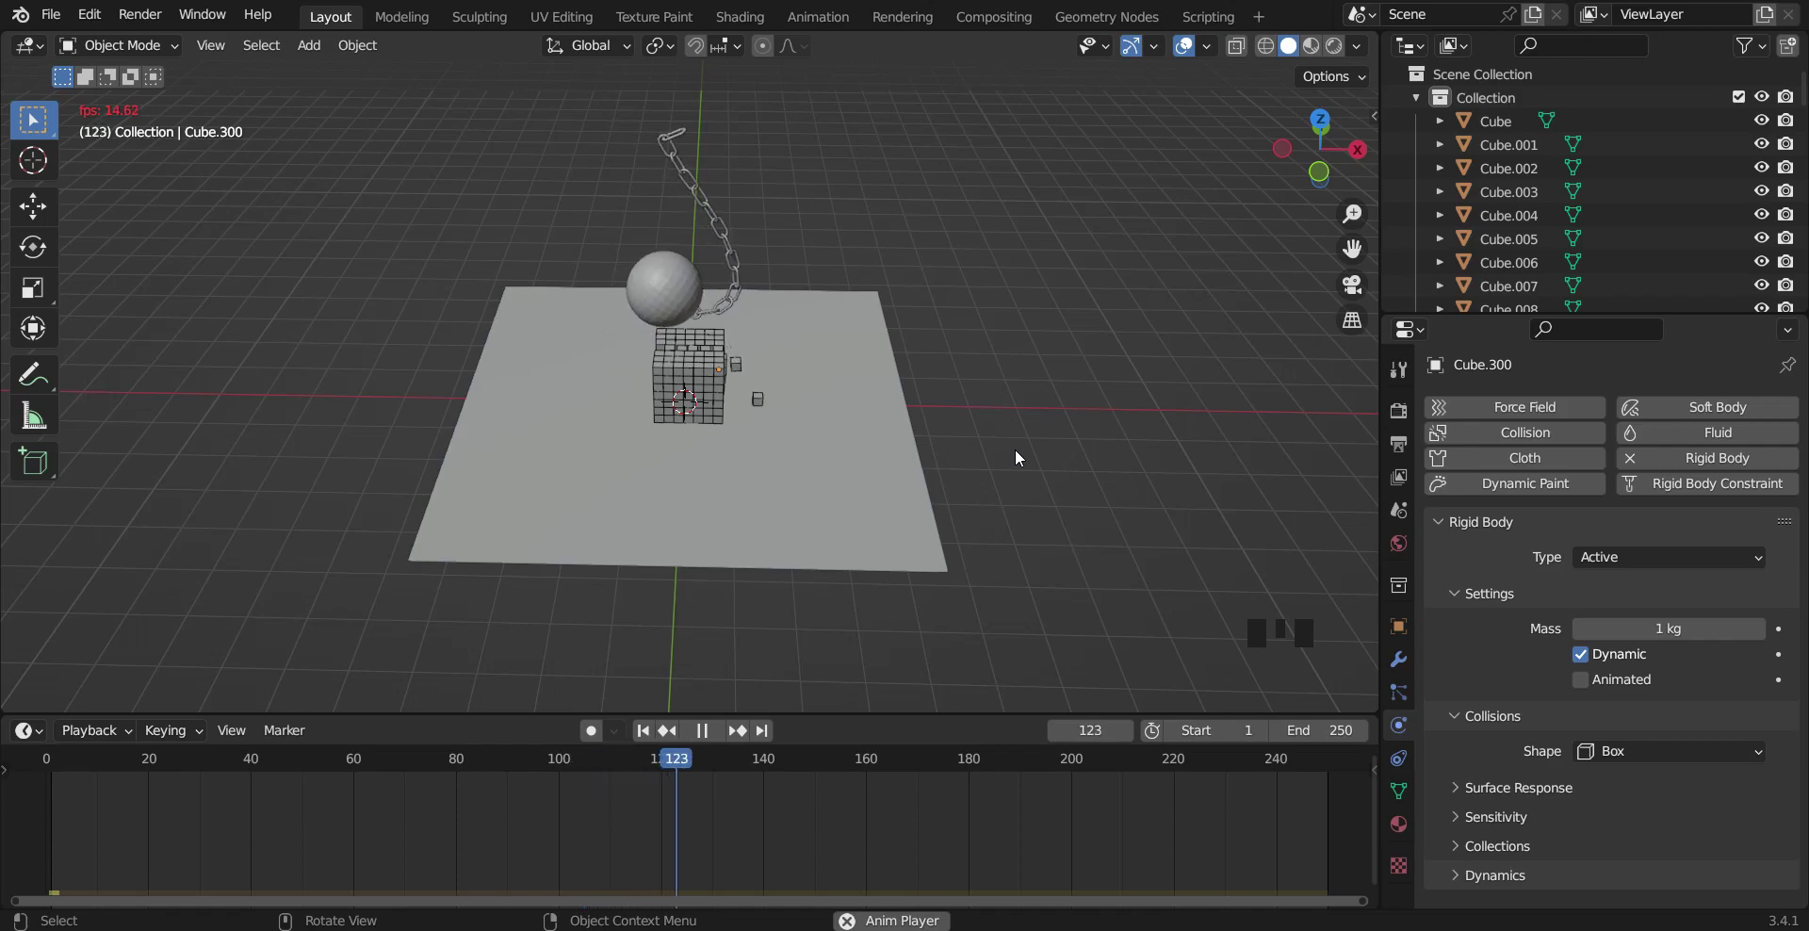
key("space")
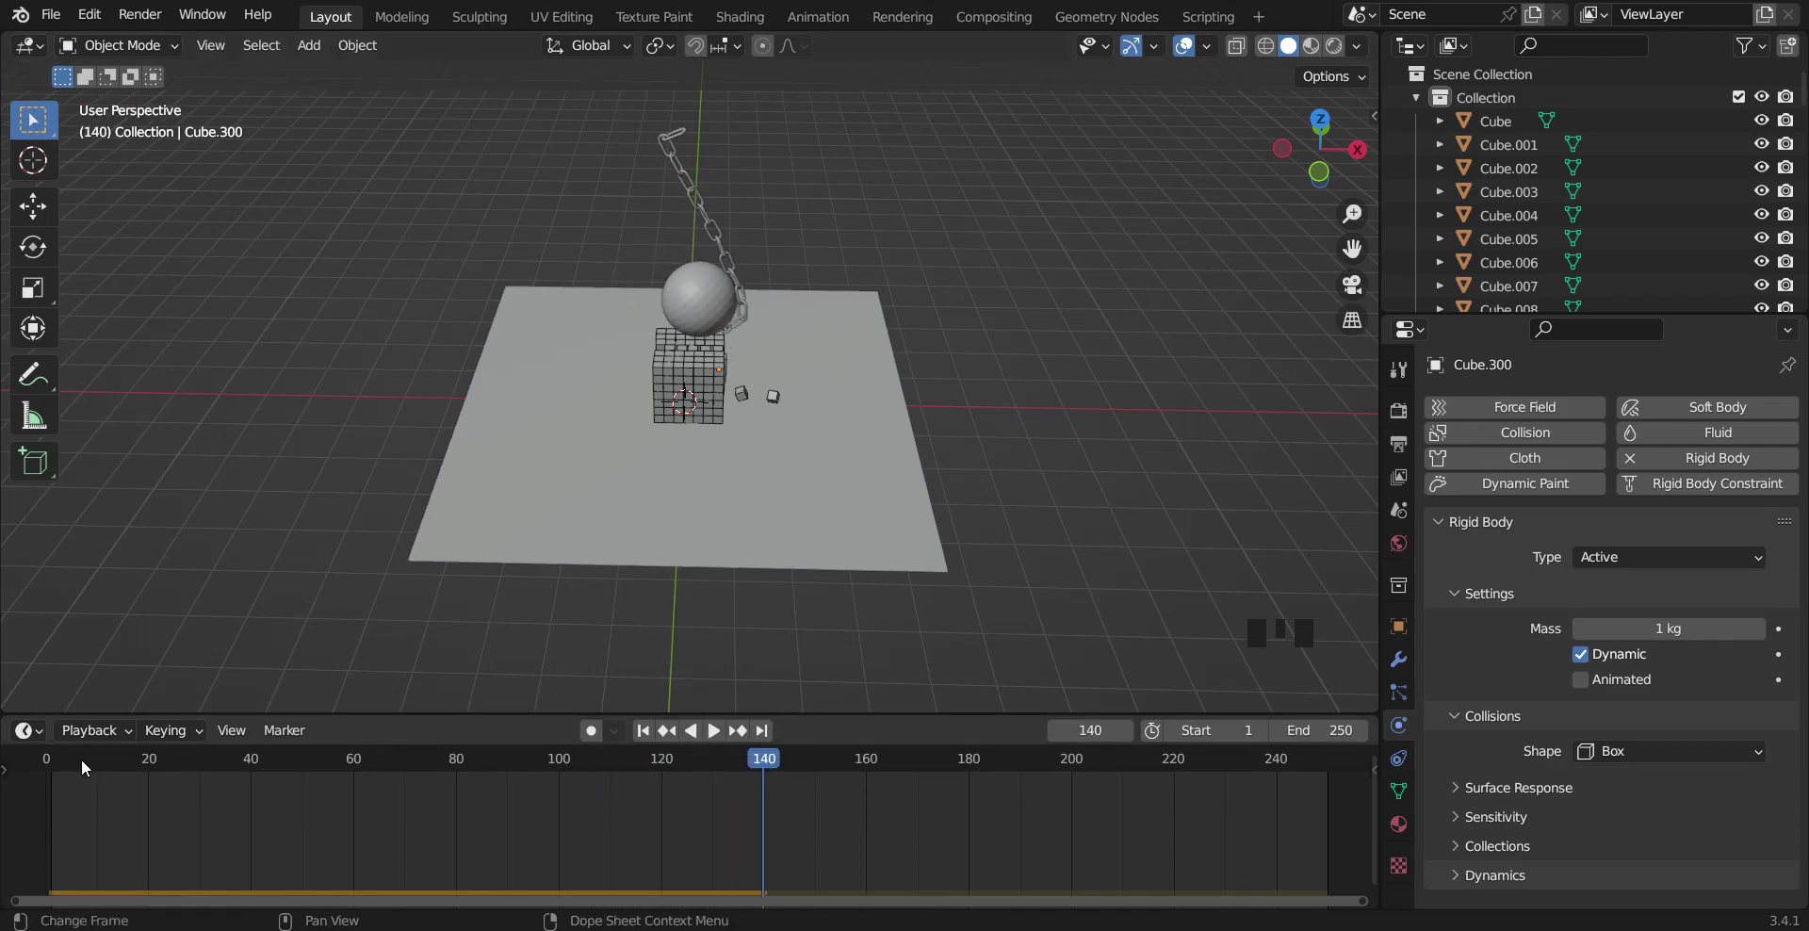
left_click_drag(82, 756, 22, 757)
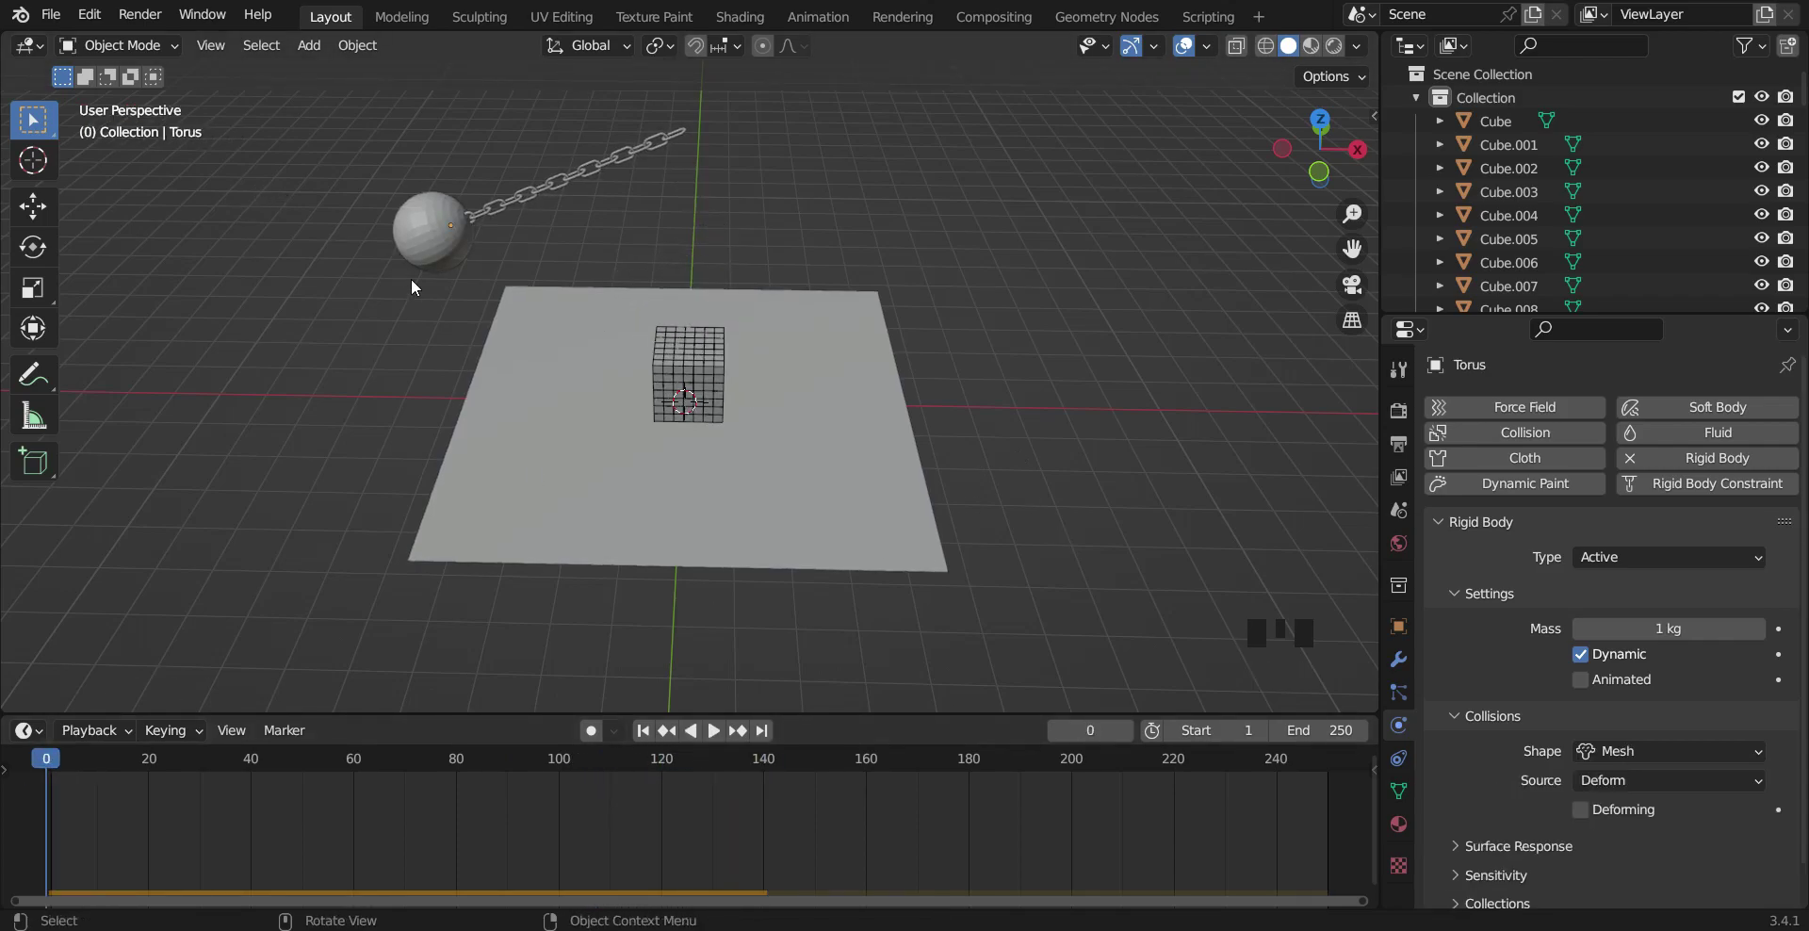
Step: Compare the rigid body masses of the wrecking ball, a chain link and one of the cubes
left_click(438, 240)
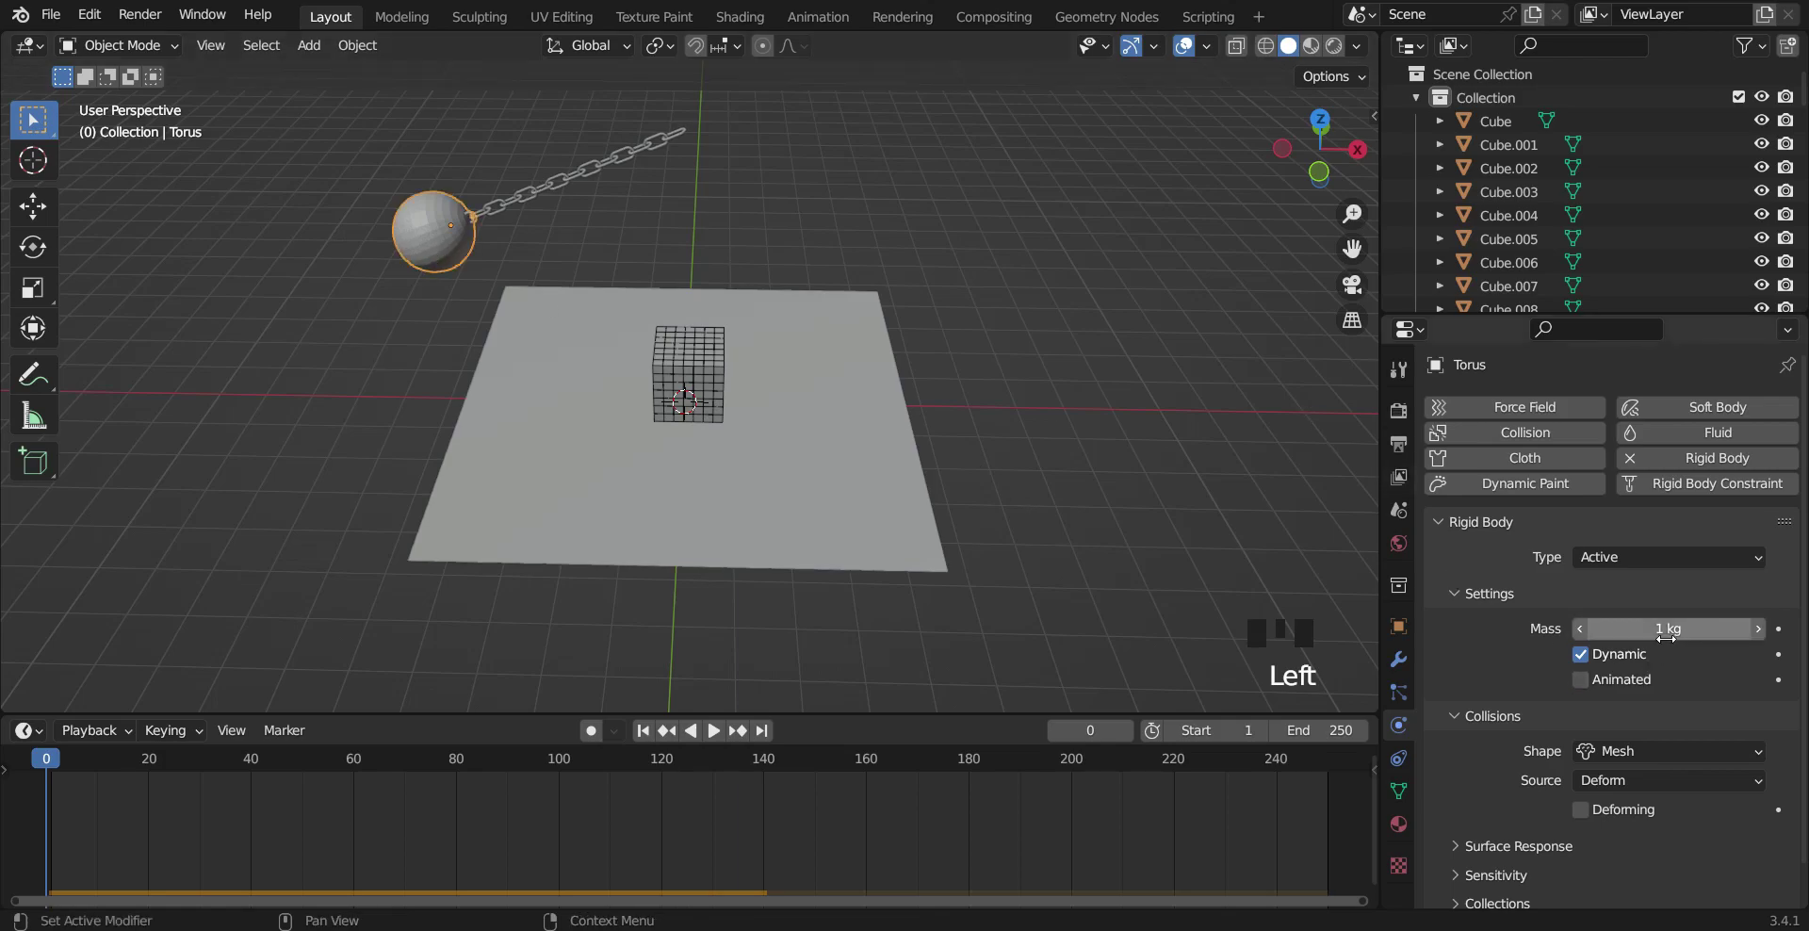
left_click(496, 207)
left_click(515, 202)
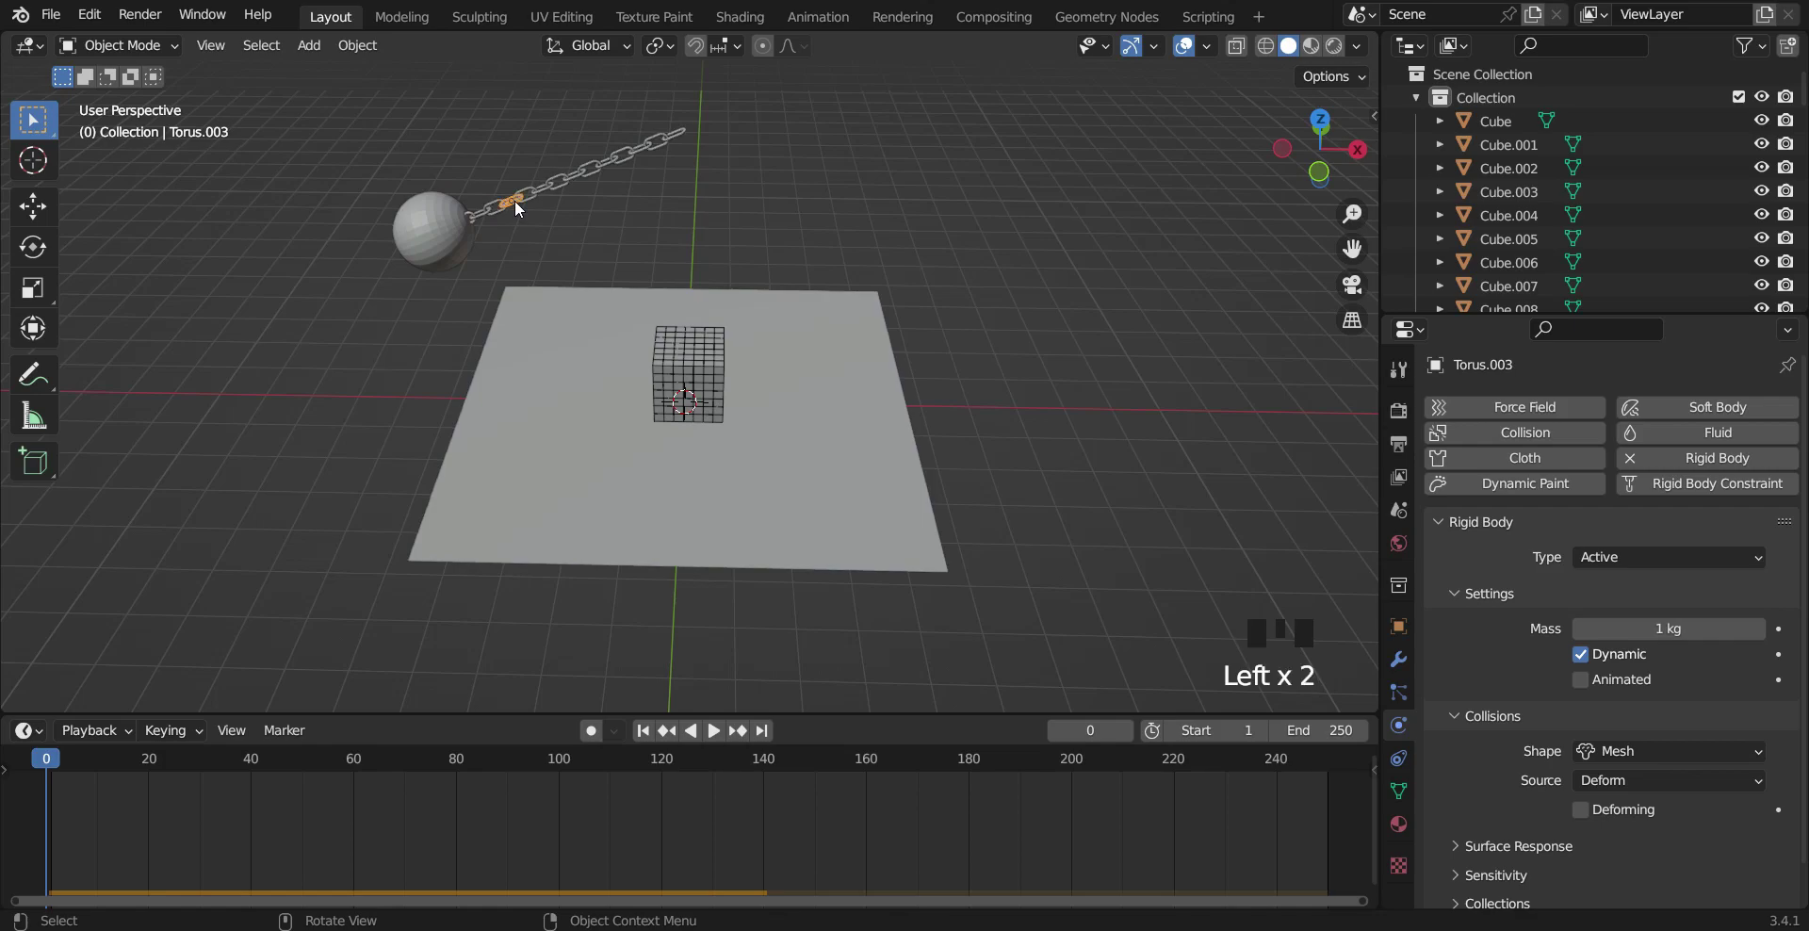
left_click(576, 177)
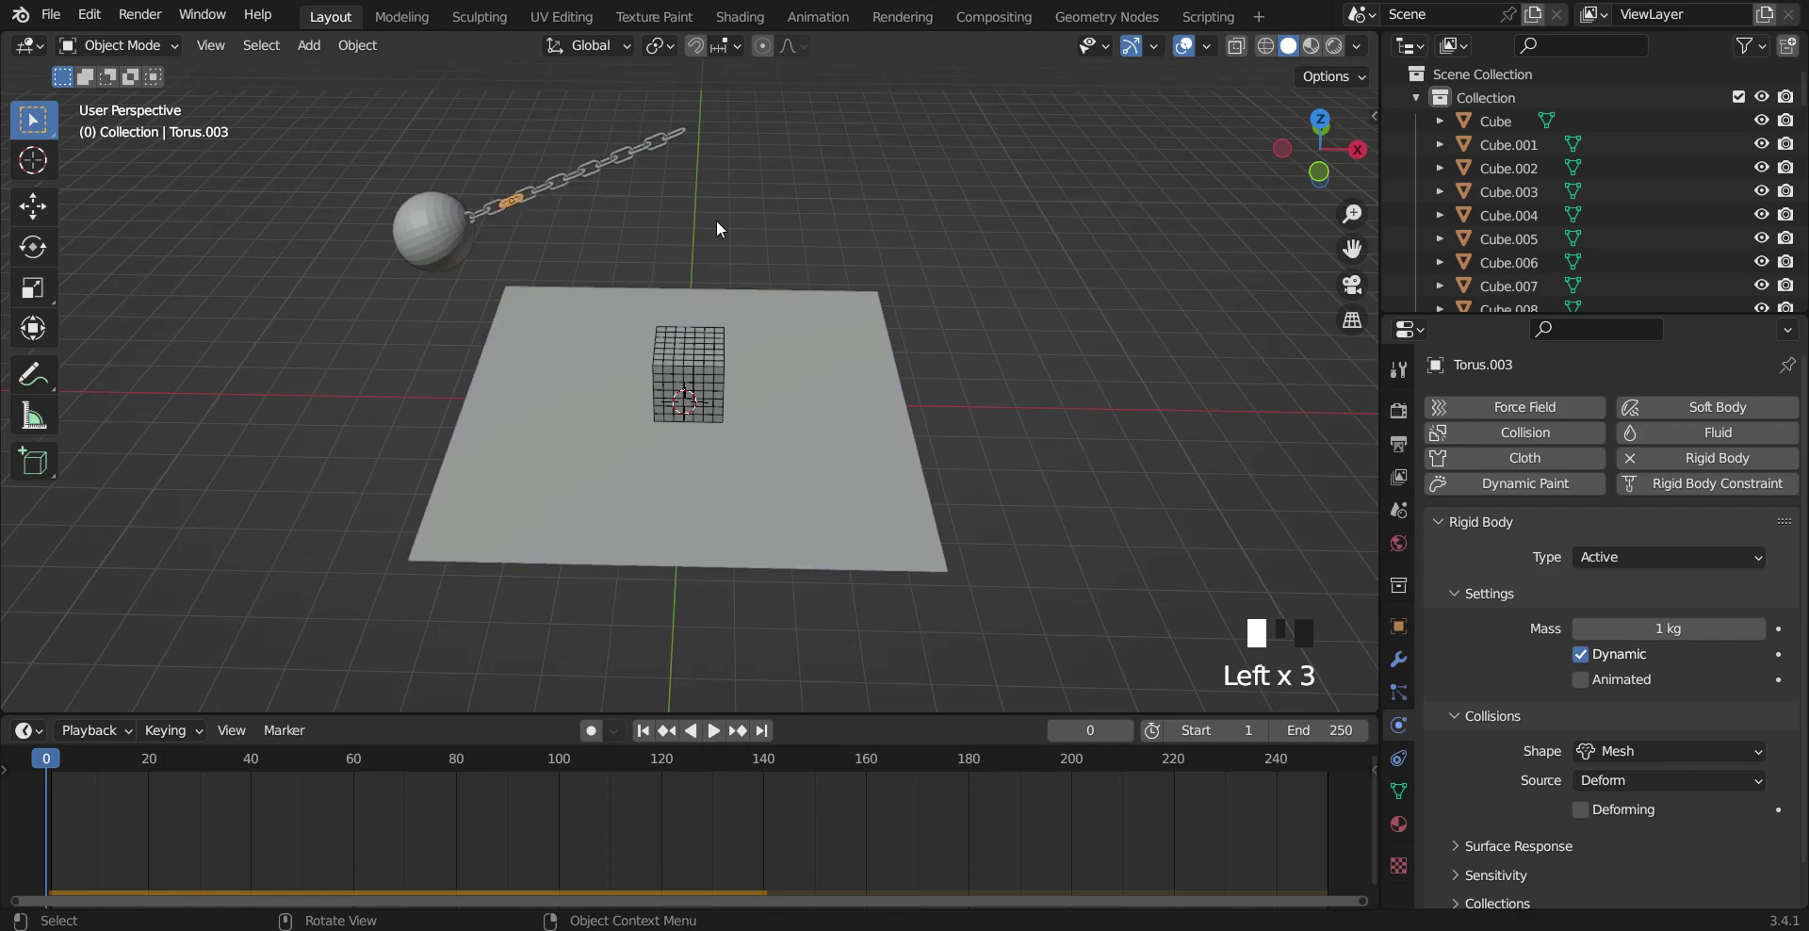
left_click(714, 367)
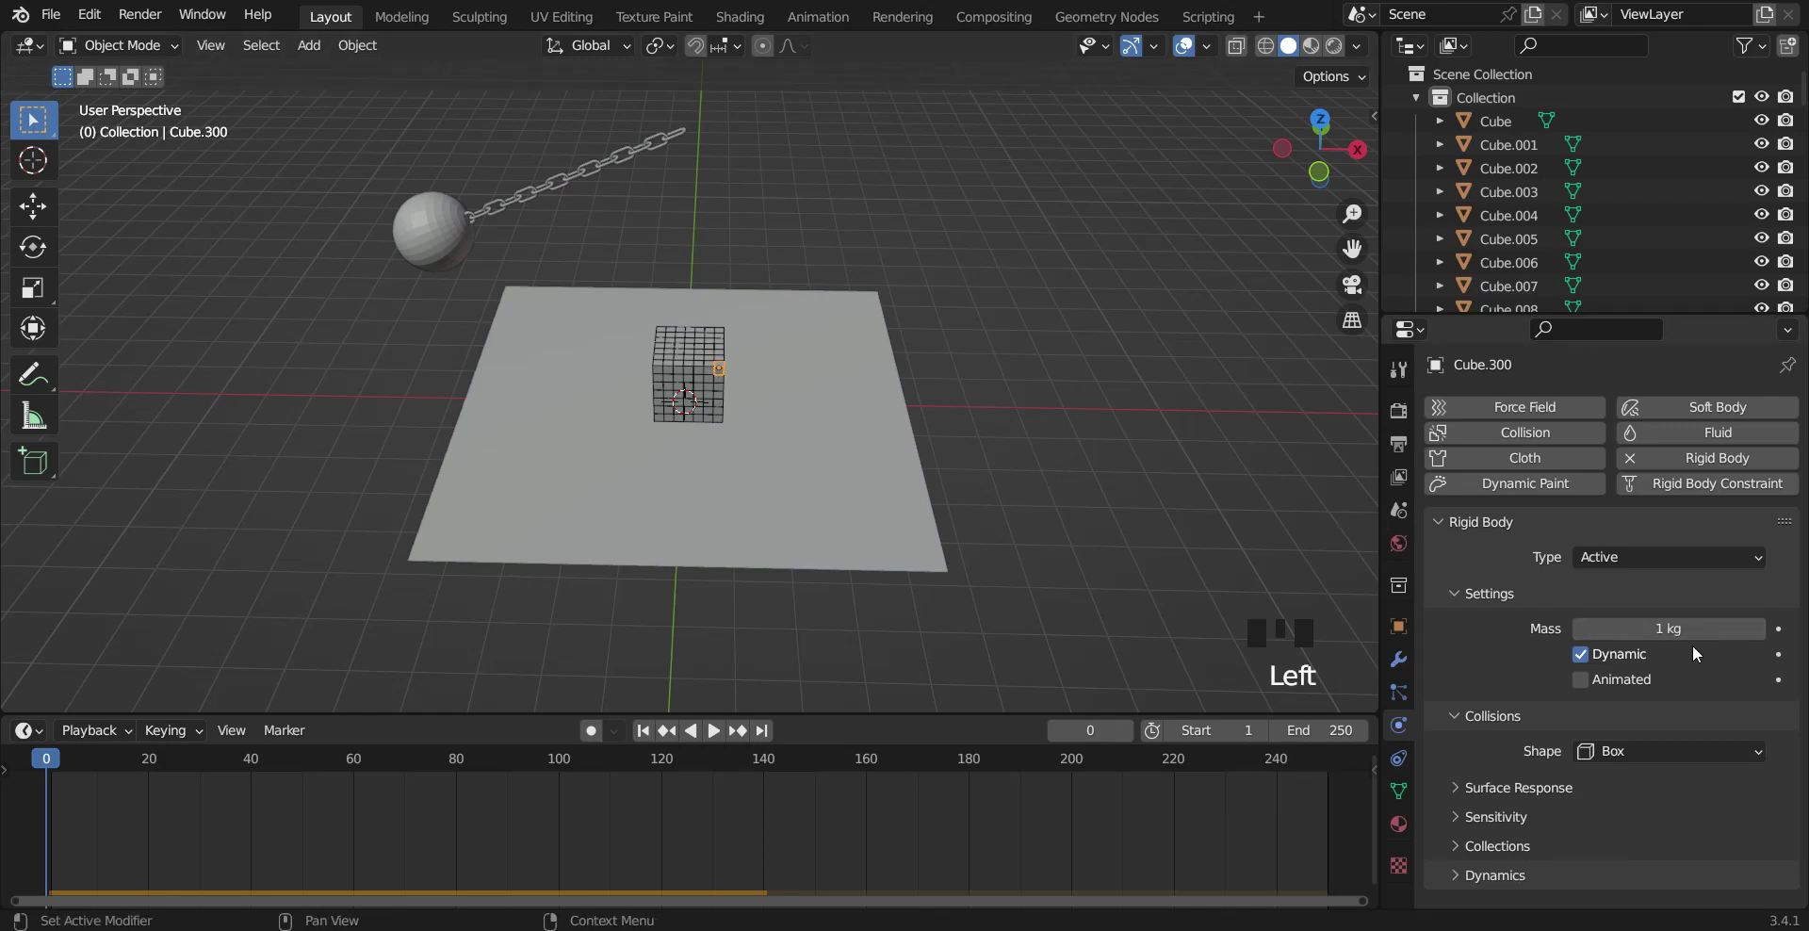
mouse_move(731, 413)
middle_mouse_down()
mouse_move(750, 376)
mouse_move(786, 399)
mouse_move(725, 410)
middle_mouse_up()
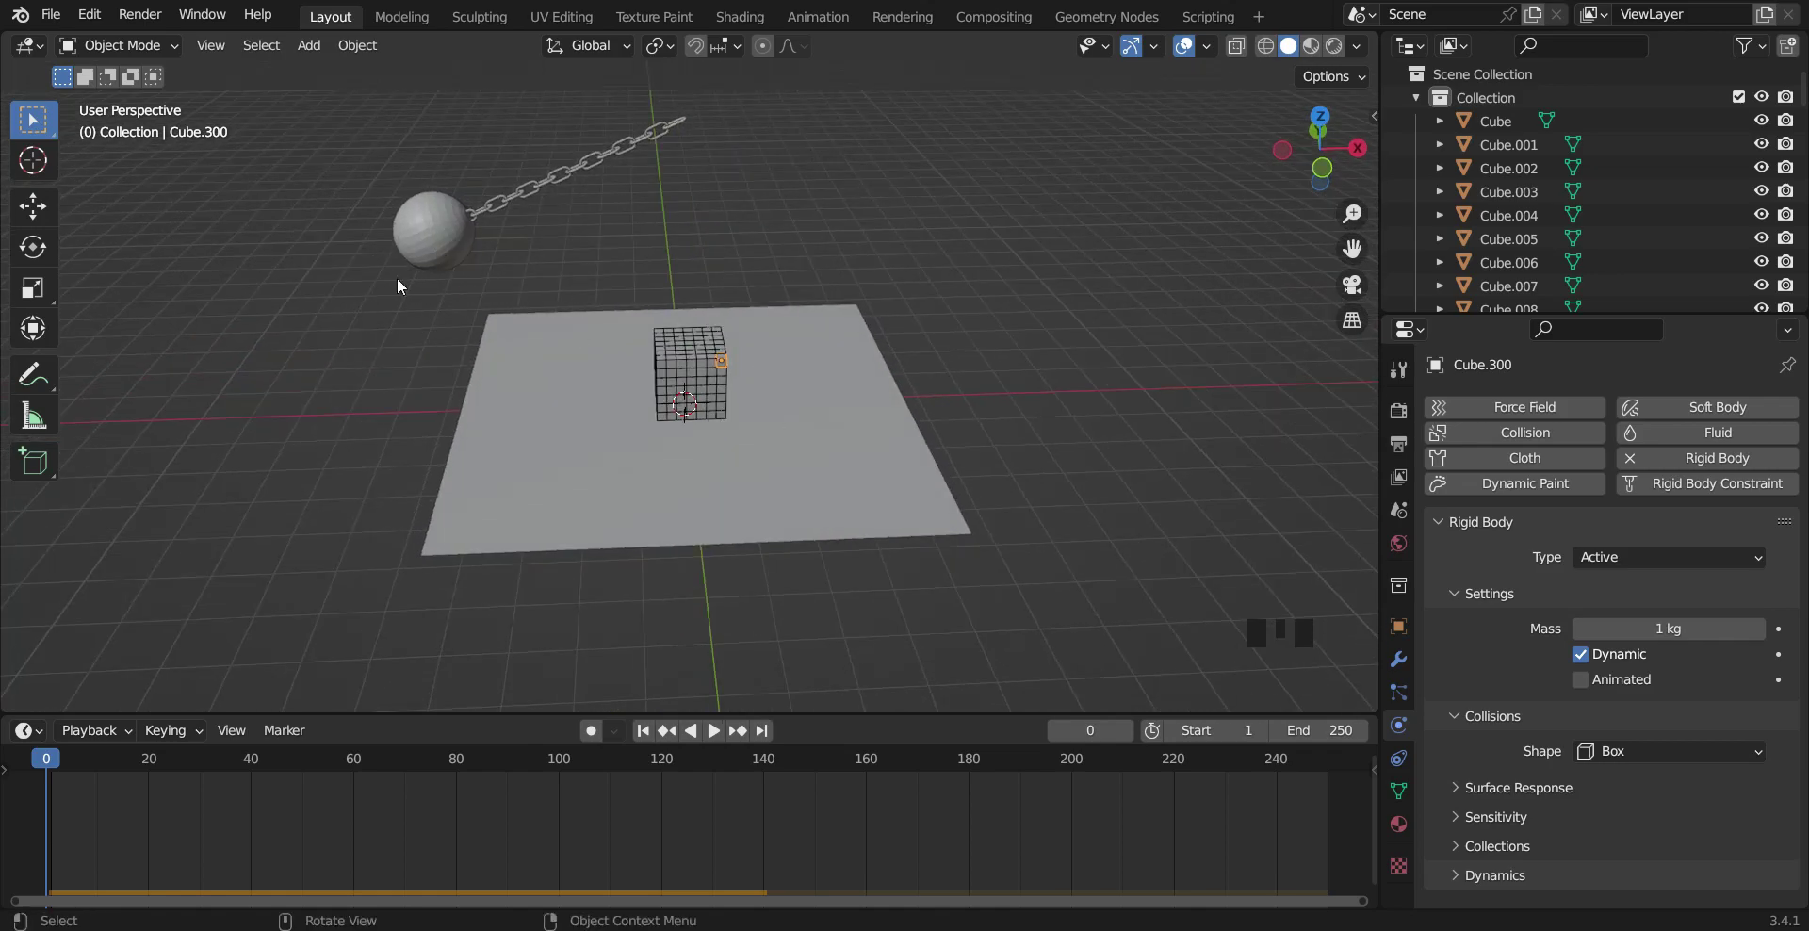
Step: Set the wrecking ball's rigid body mass to 200 kg
left_click(439, 241)
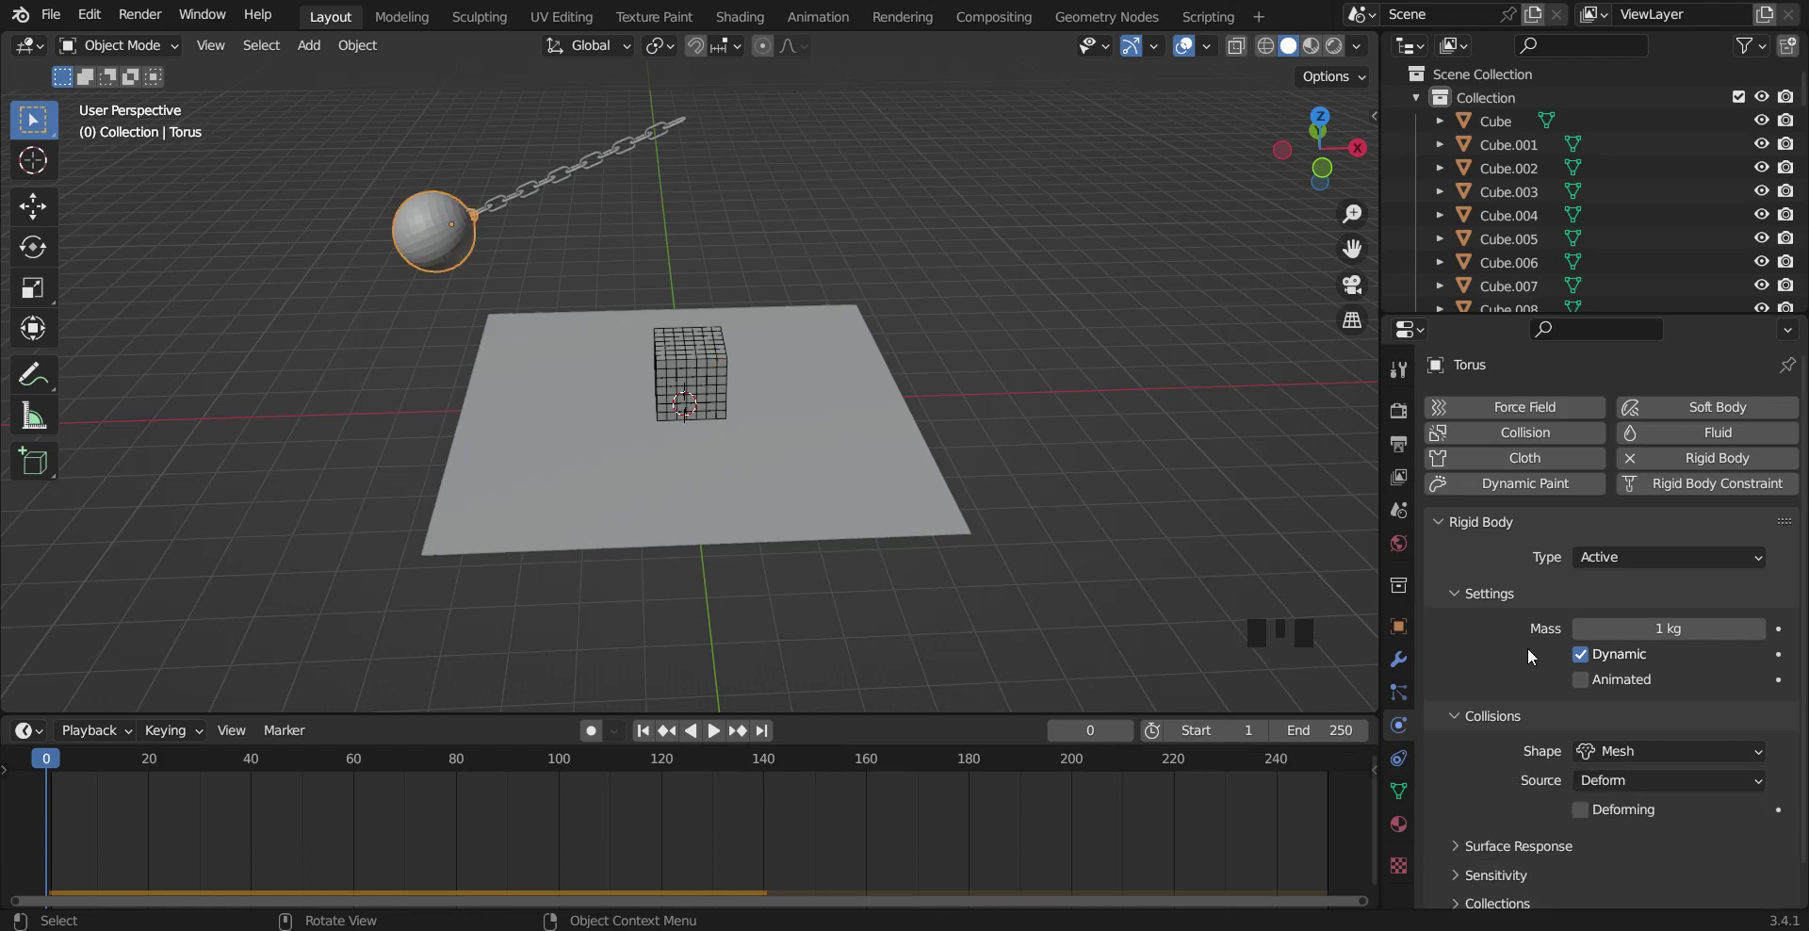
left_click(1670, 631)
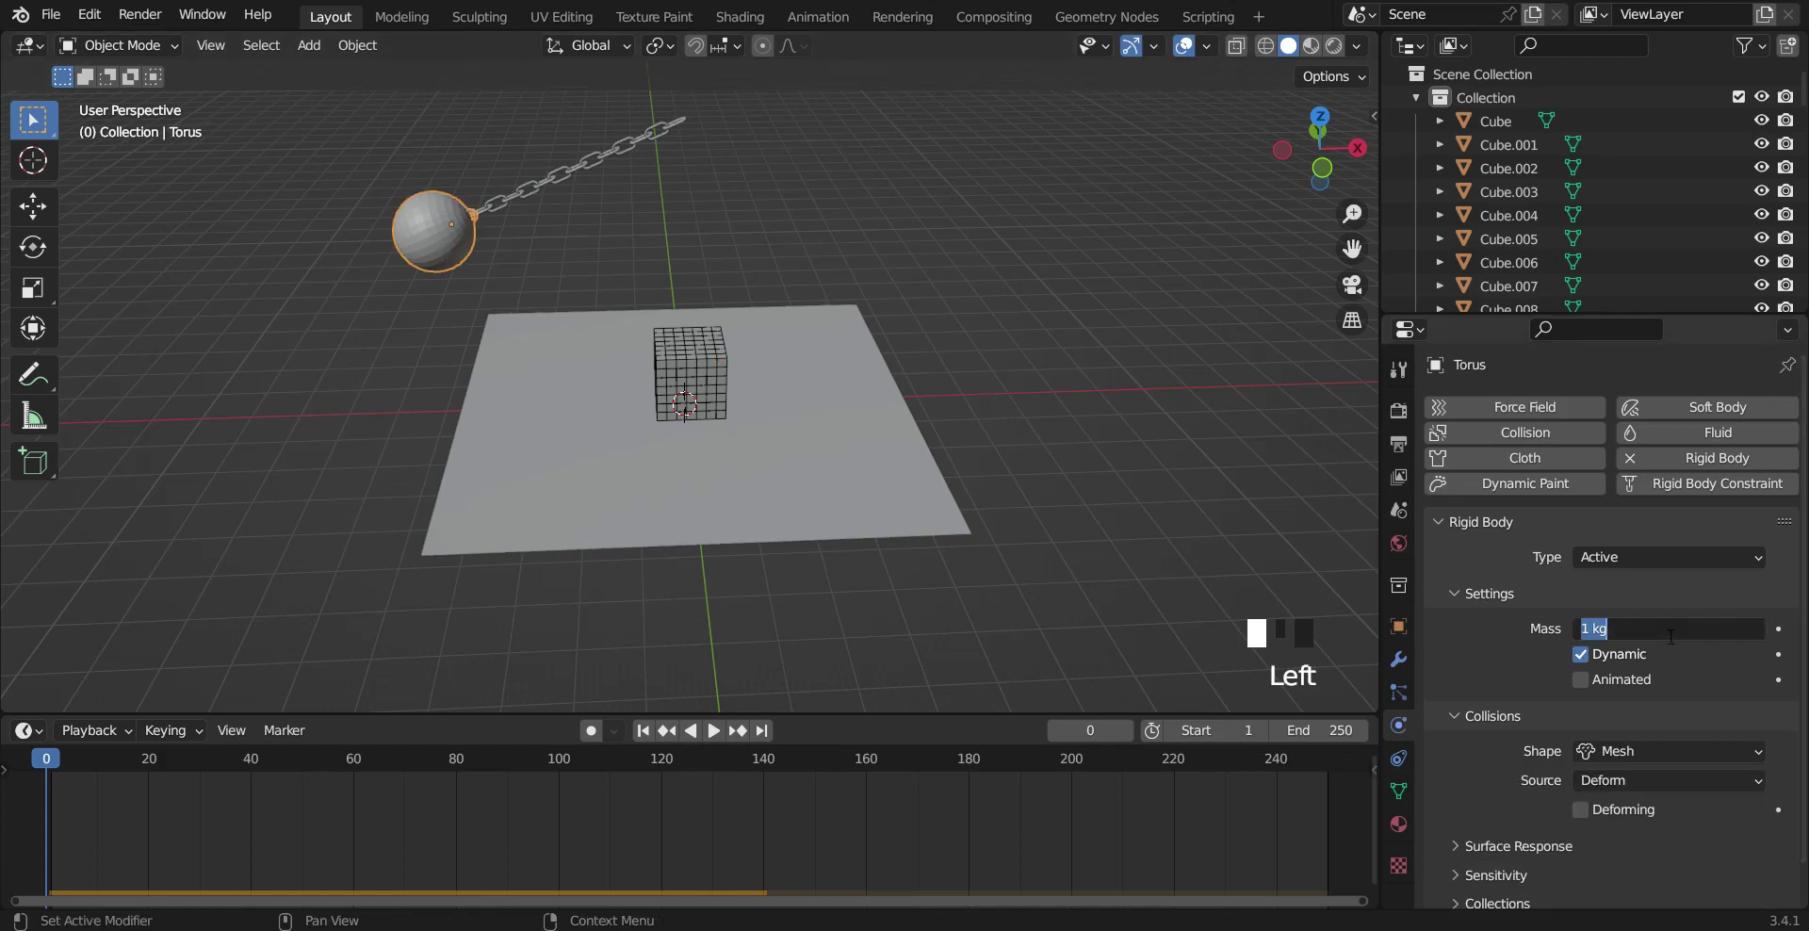
type("200")
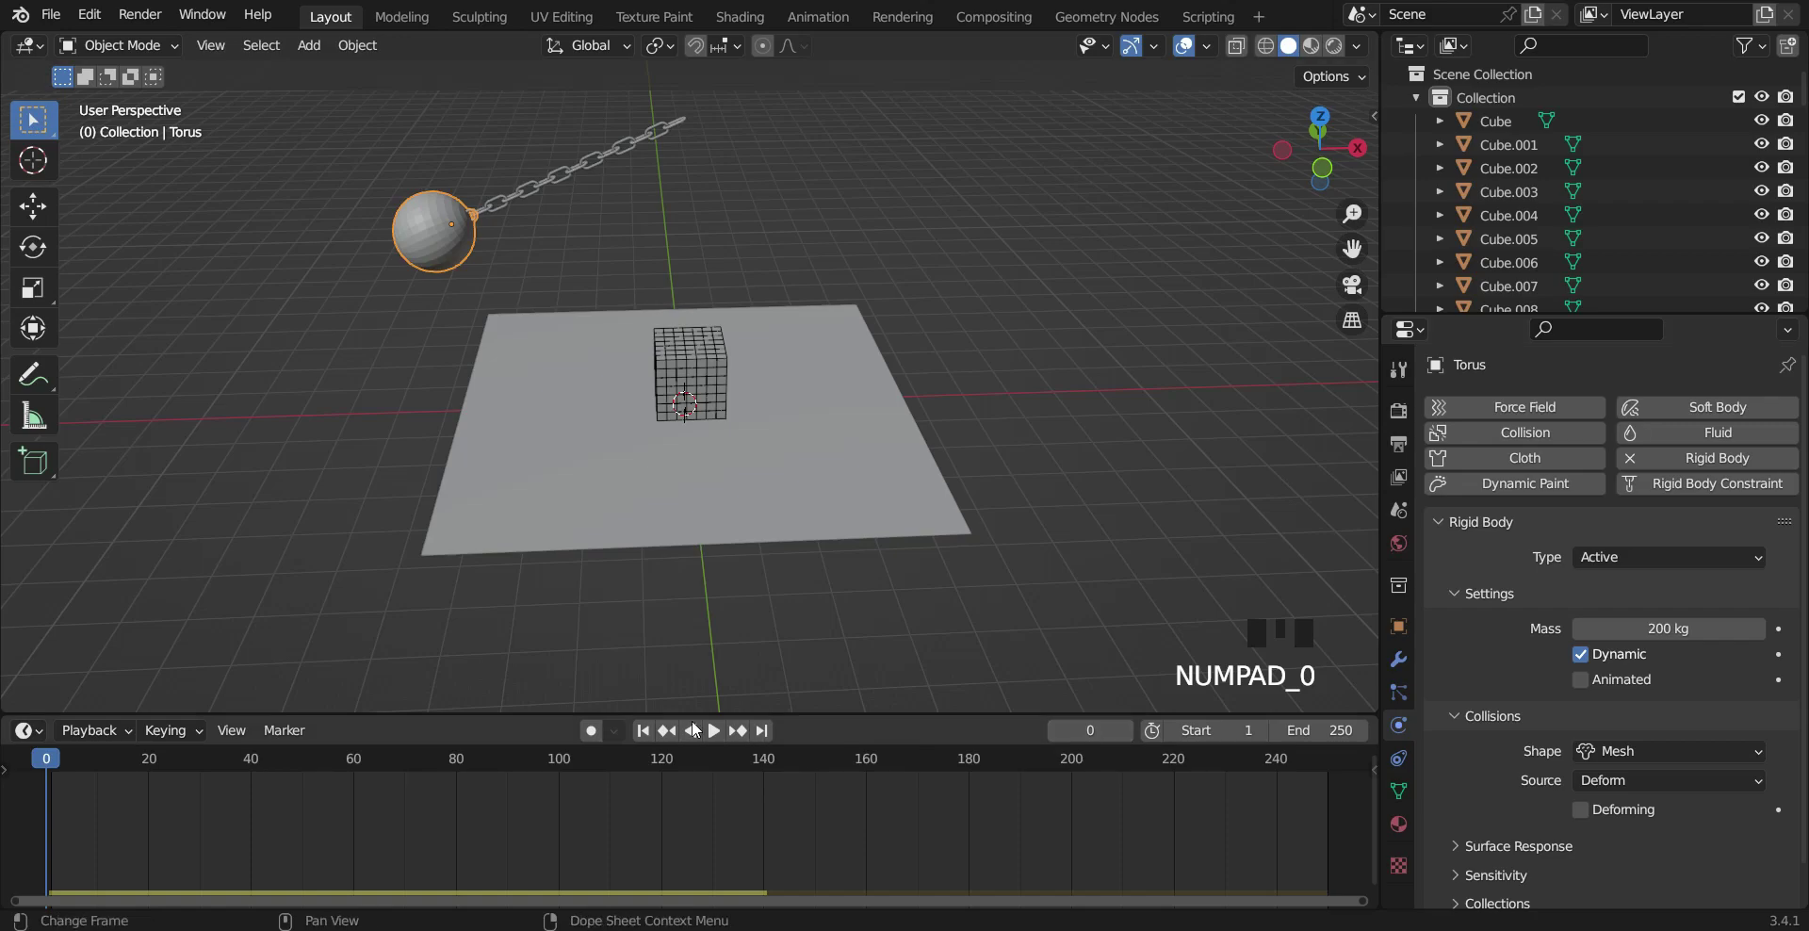
Step: Play the simulation to see how the chain holds the heavier wrecking ball, and return to frame 0
left_click(713, 731)
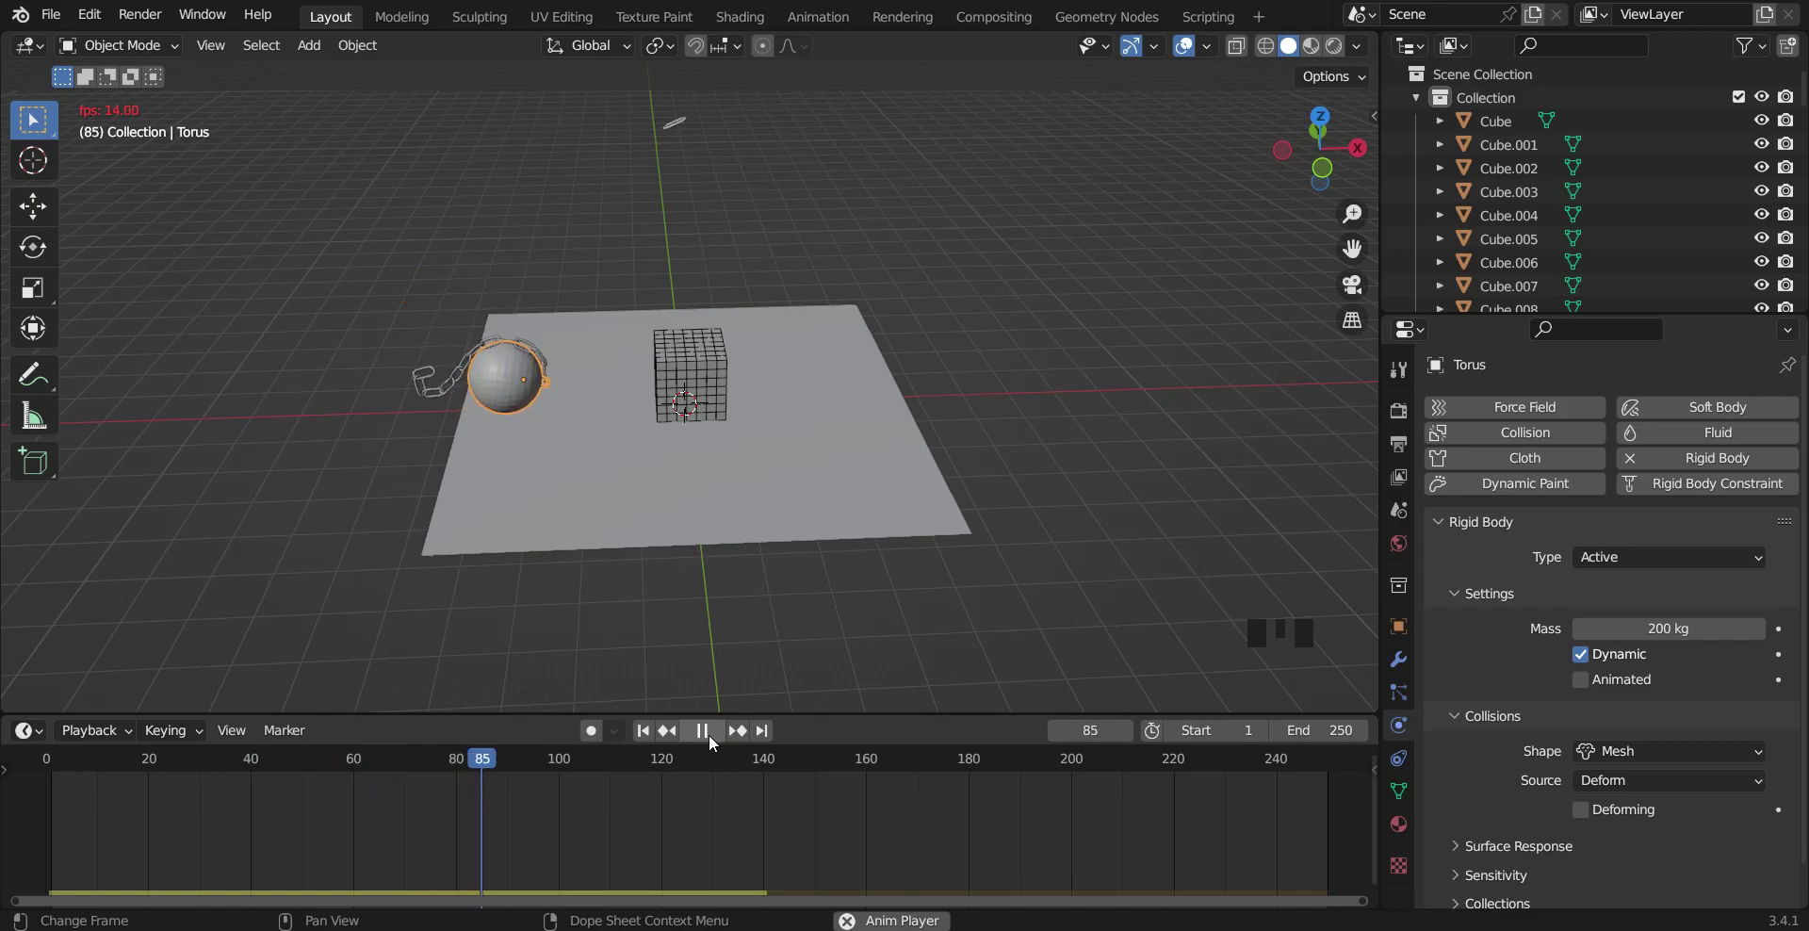
left_click(709, 733)
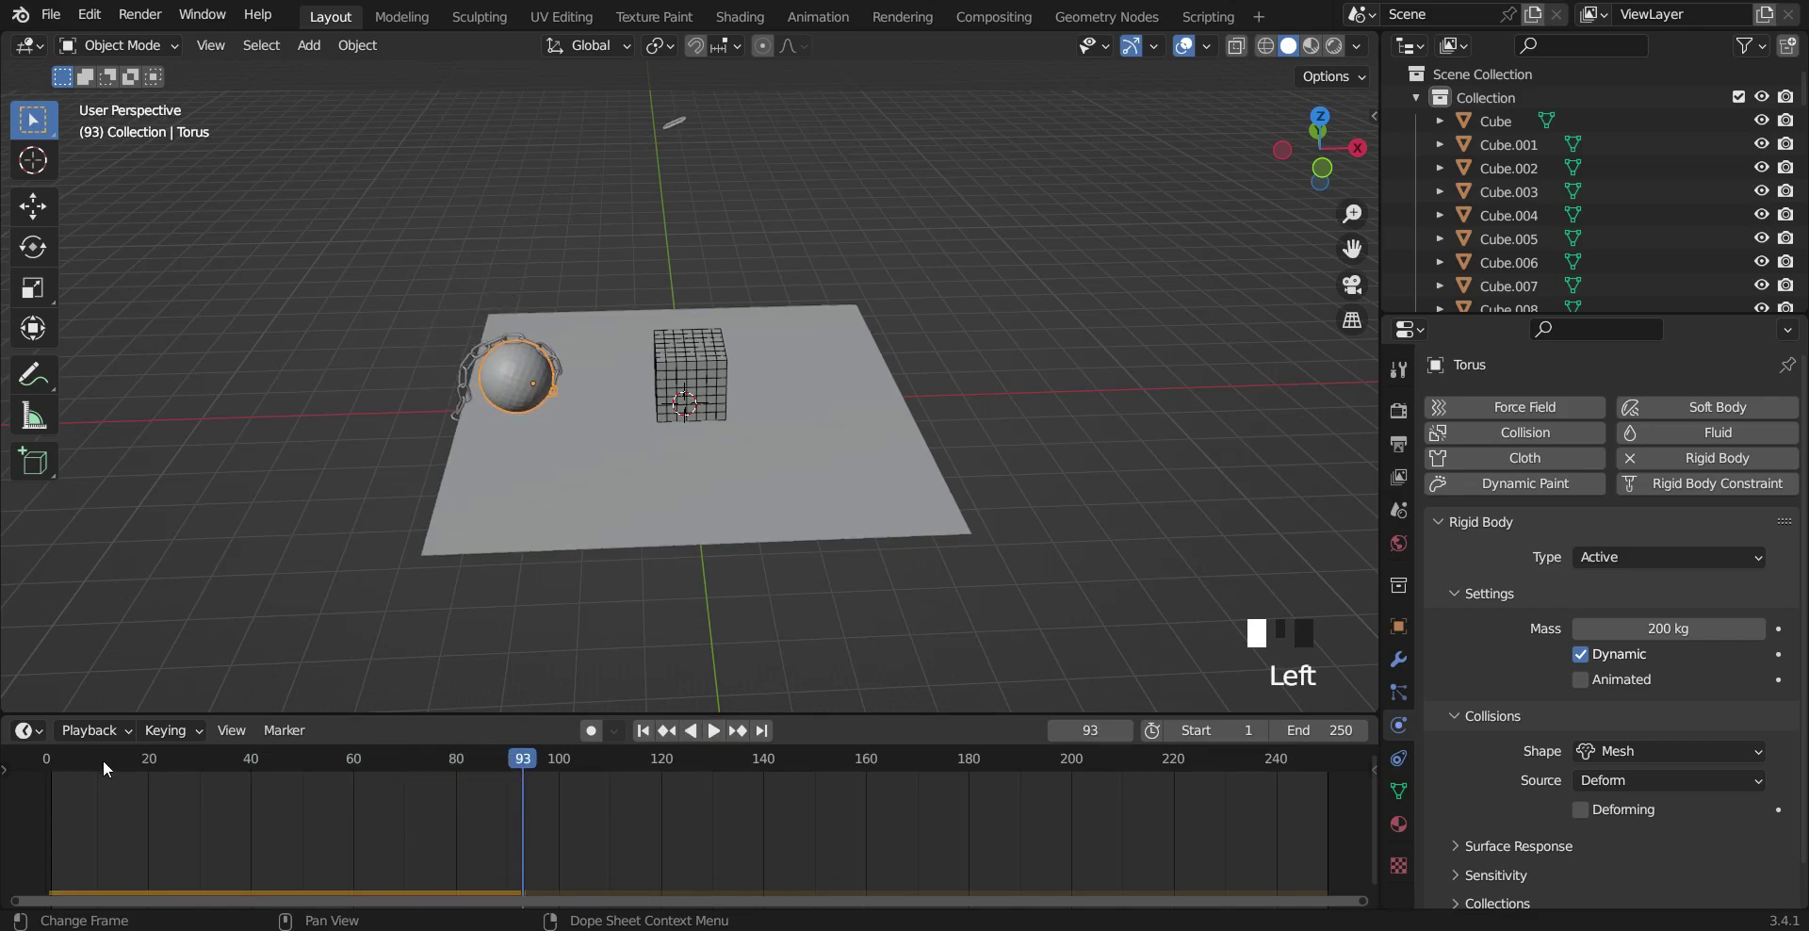
left_click_drag(104, 762, 20, 760)
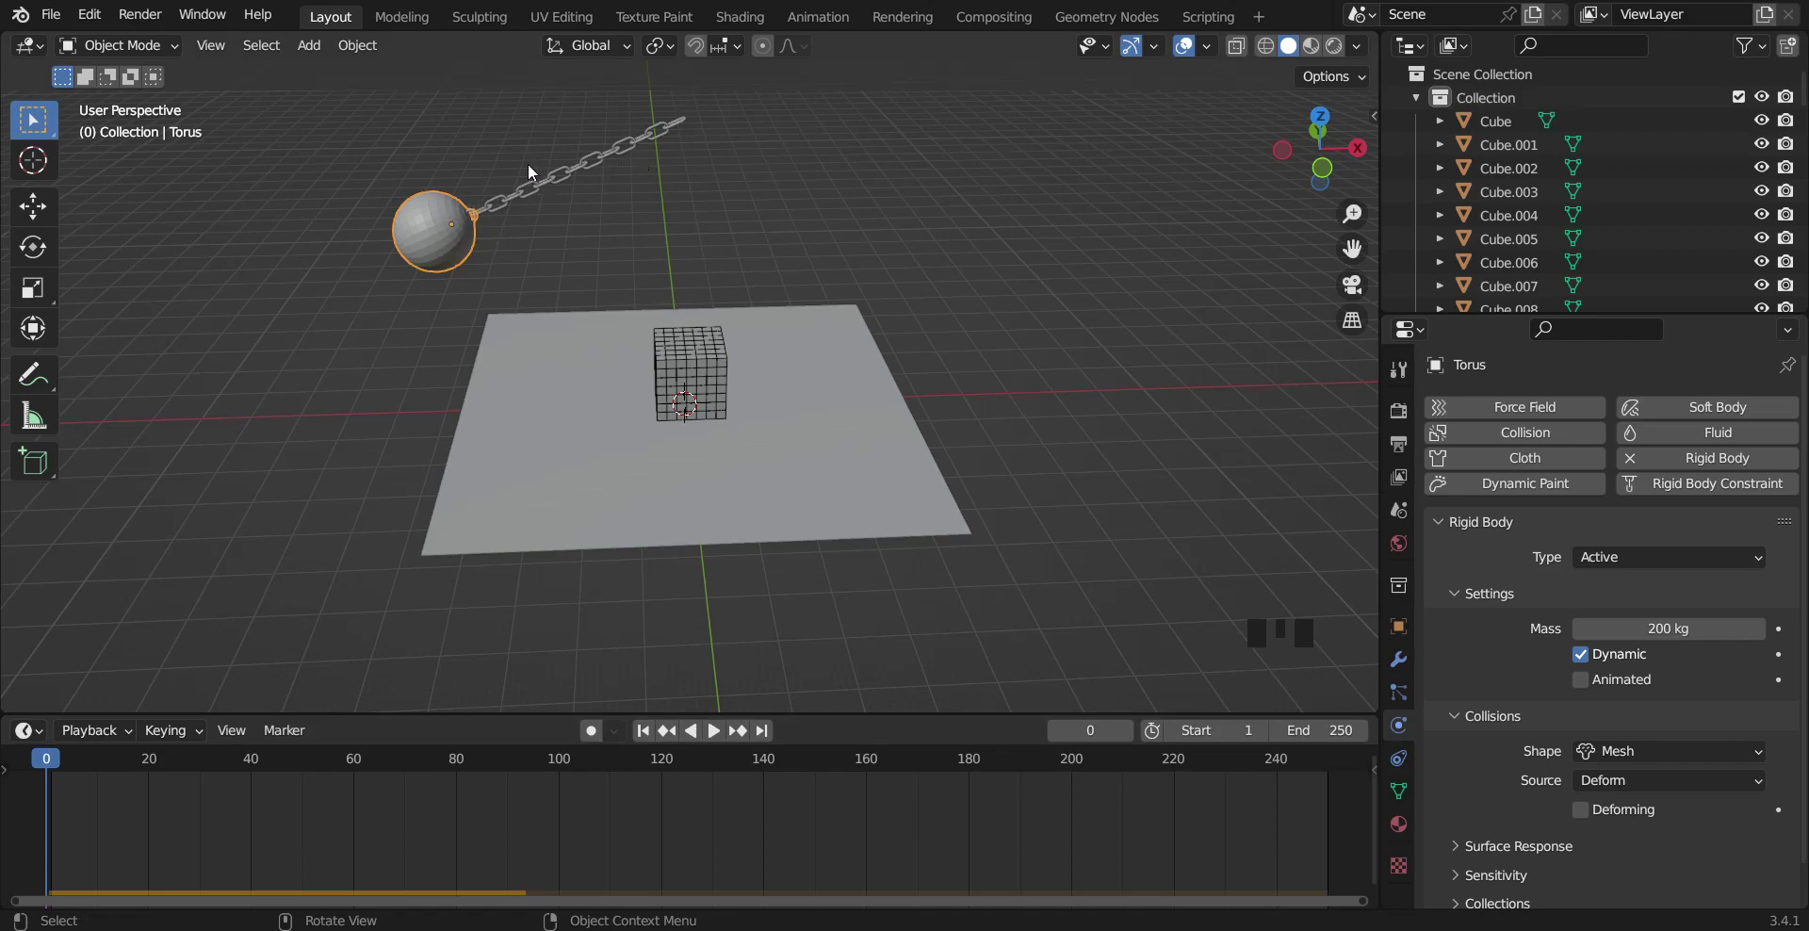
Step: Set the rigid body mass of the chain link attached to the wrecking ball to 10 kg
left_click(484, 208)
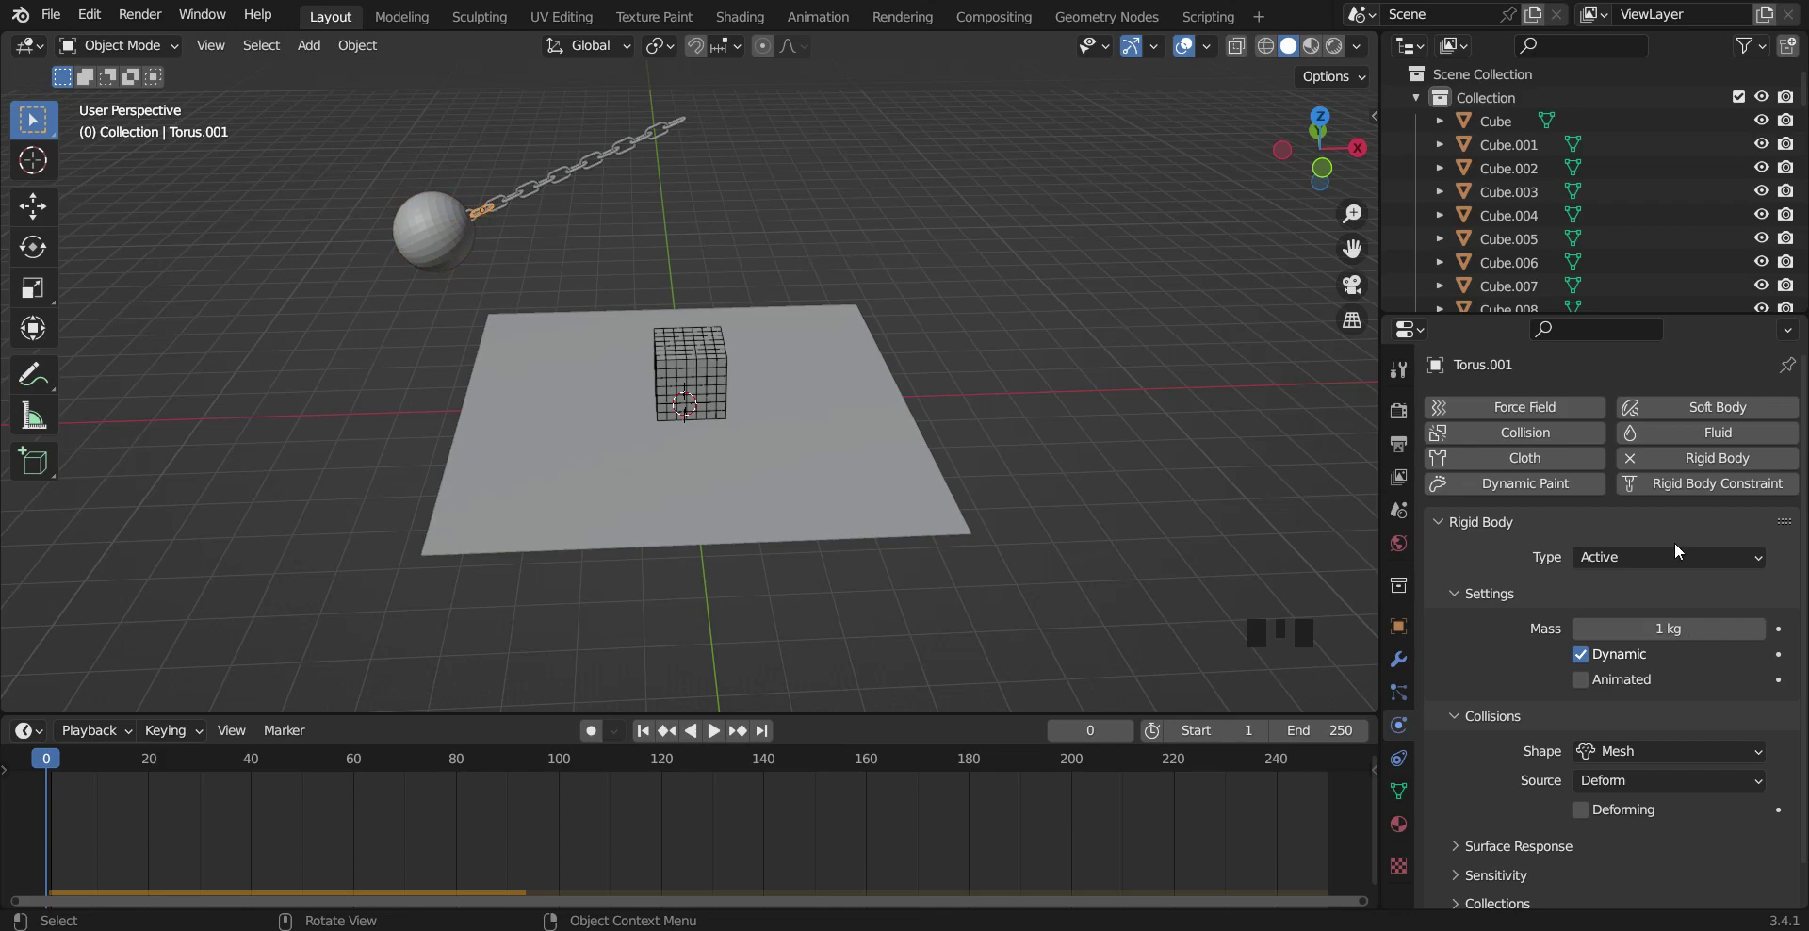
left_click(1685, 629)
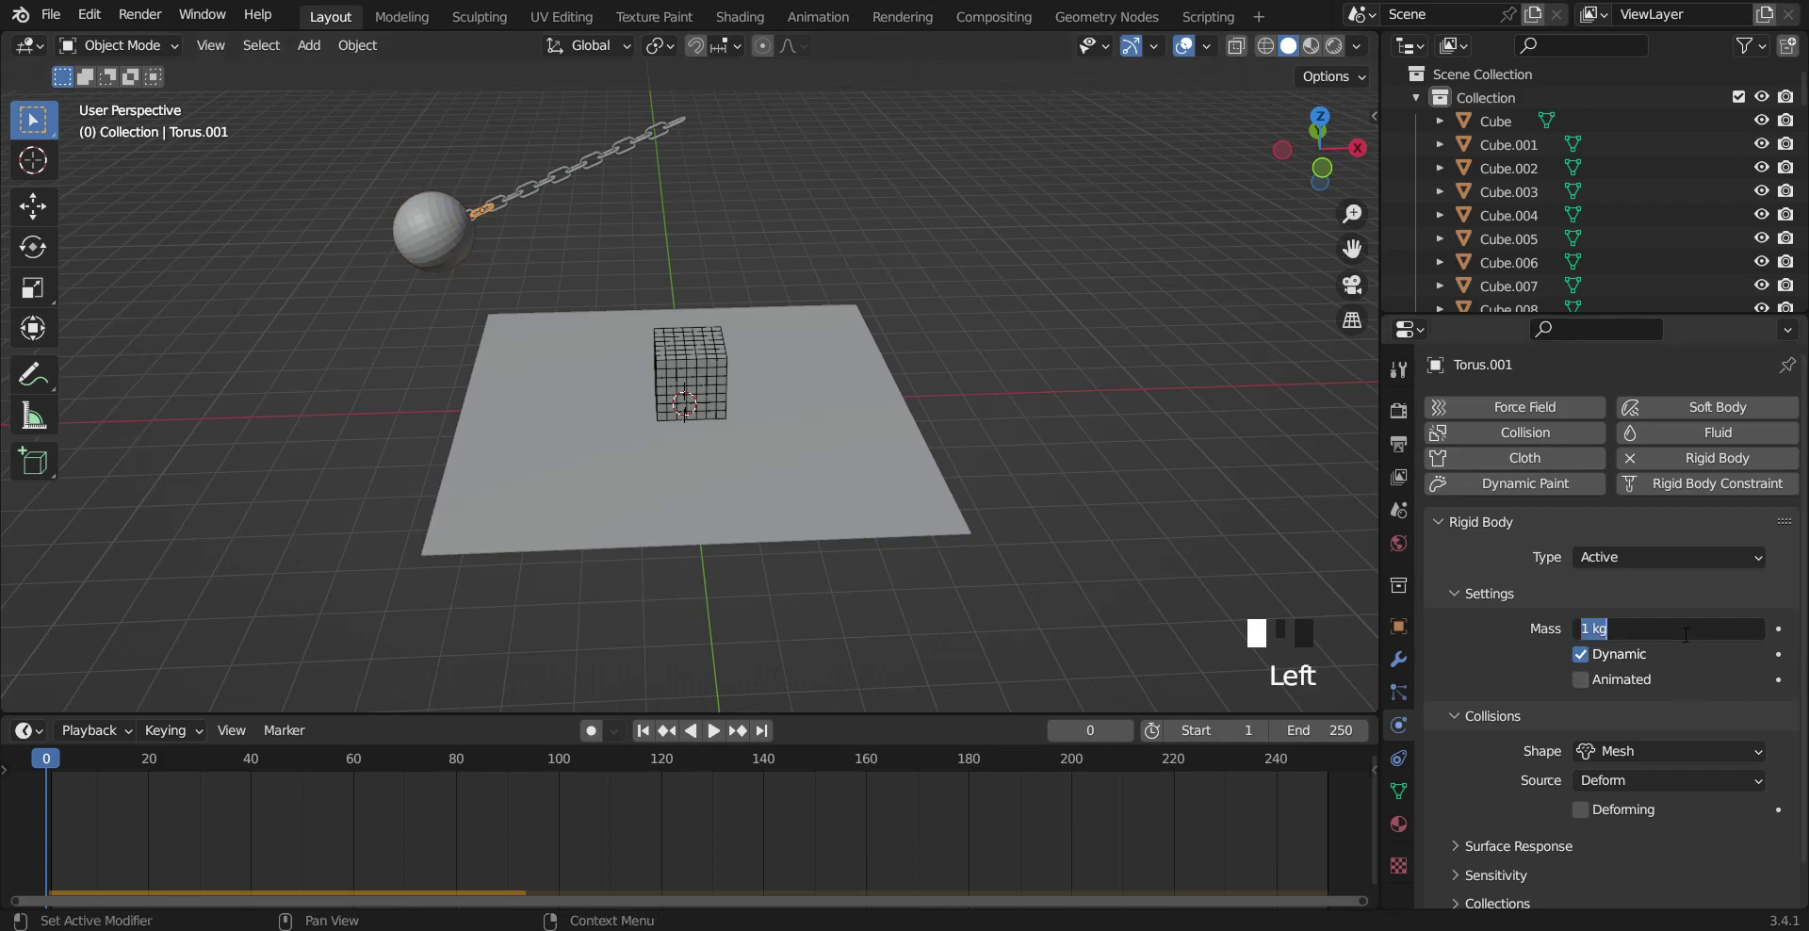
type("10")
key("Return")
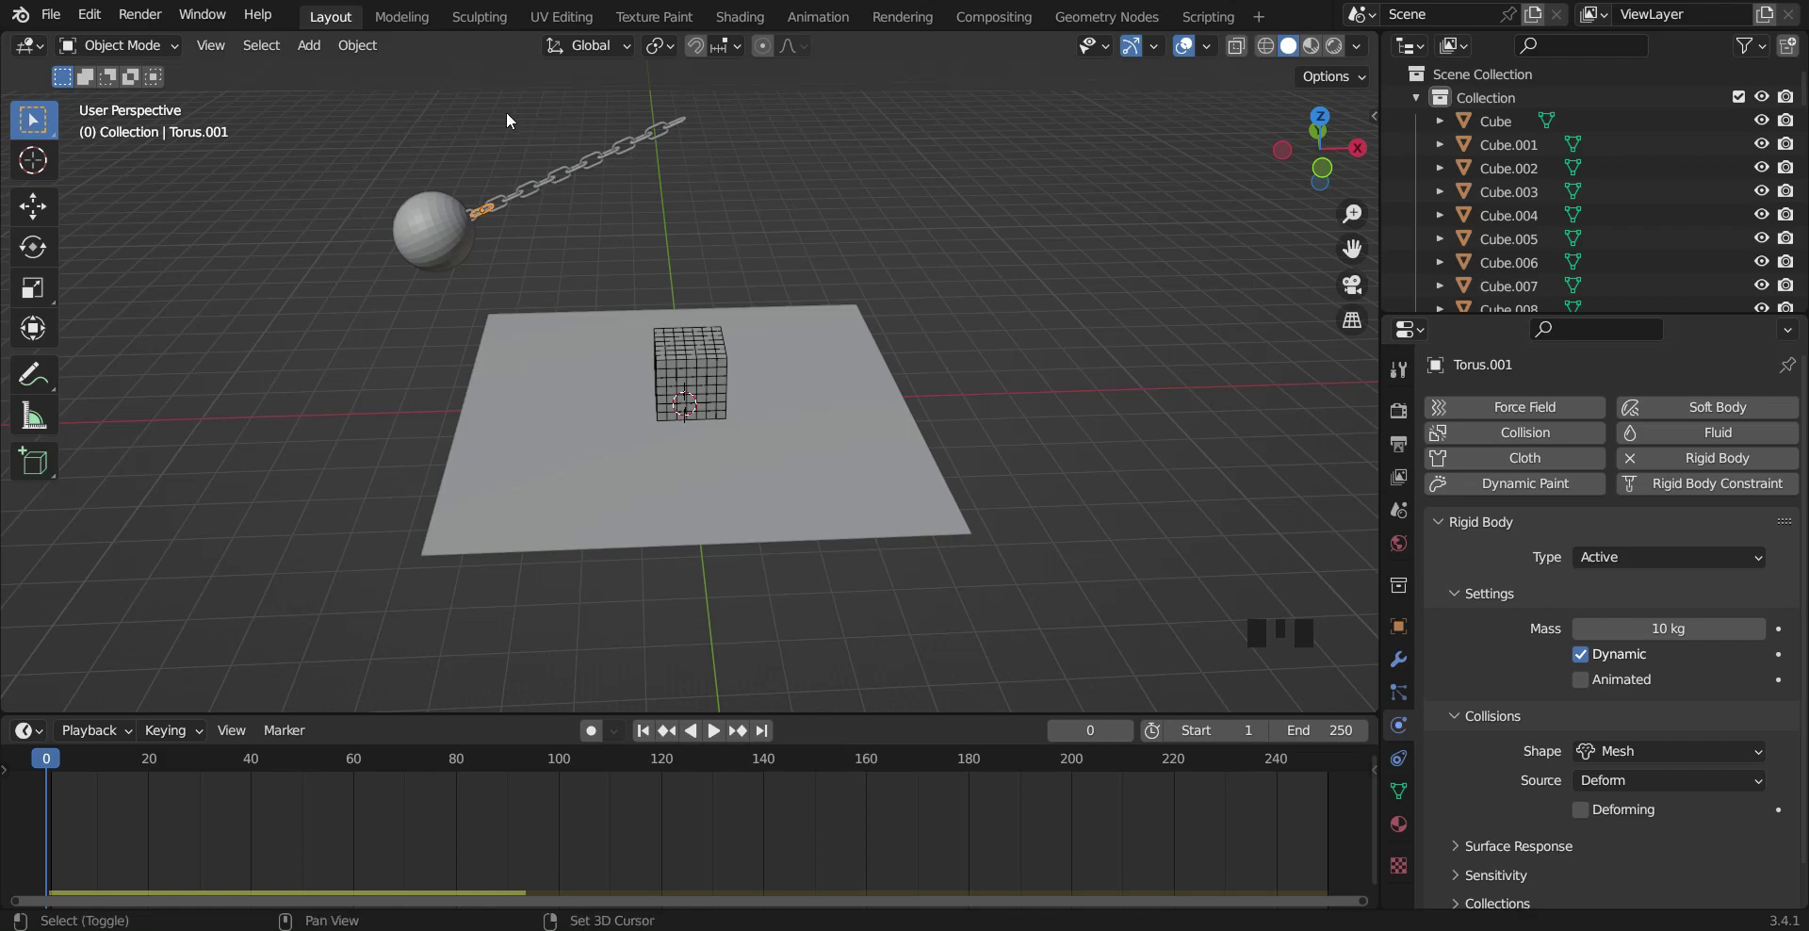
Step: Add the other chain links except the topmost one to the selection and copy the rigid body settings from the active link to them
left_click_drag(479, 100, 654, 208, "shift")
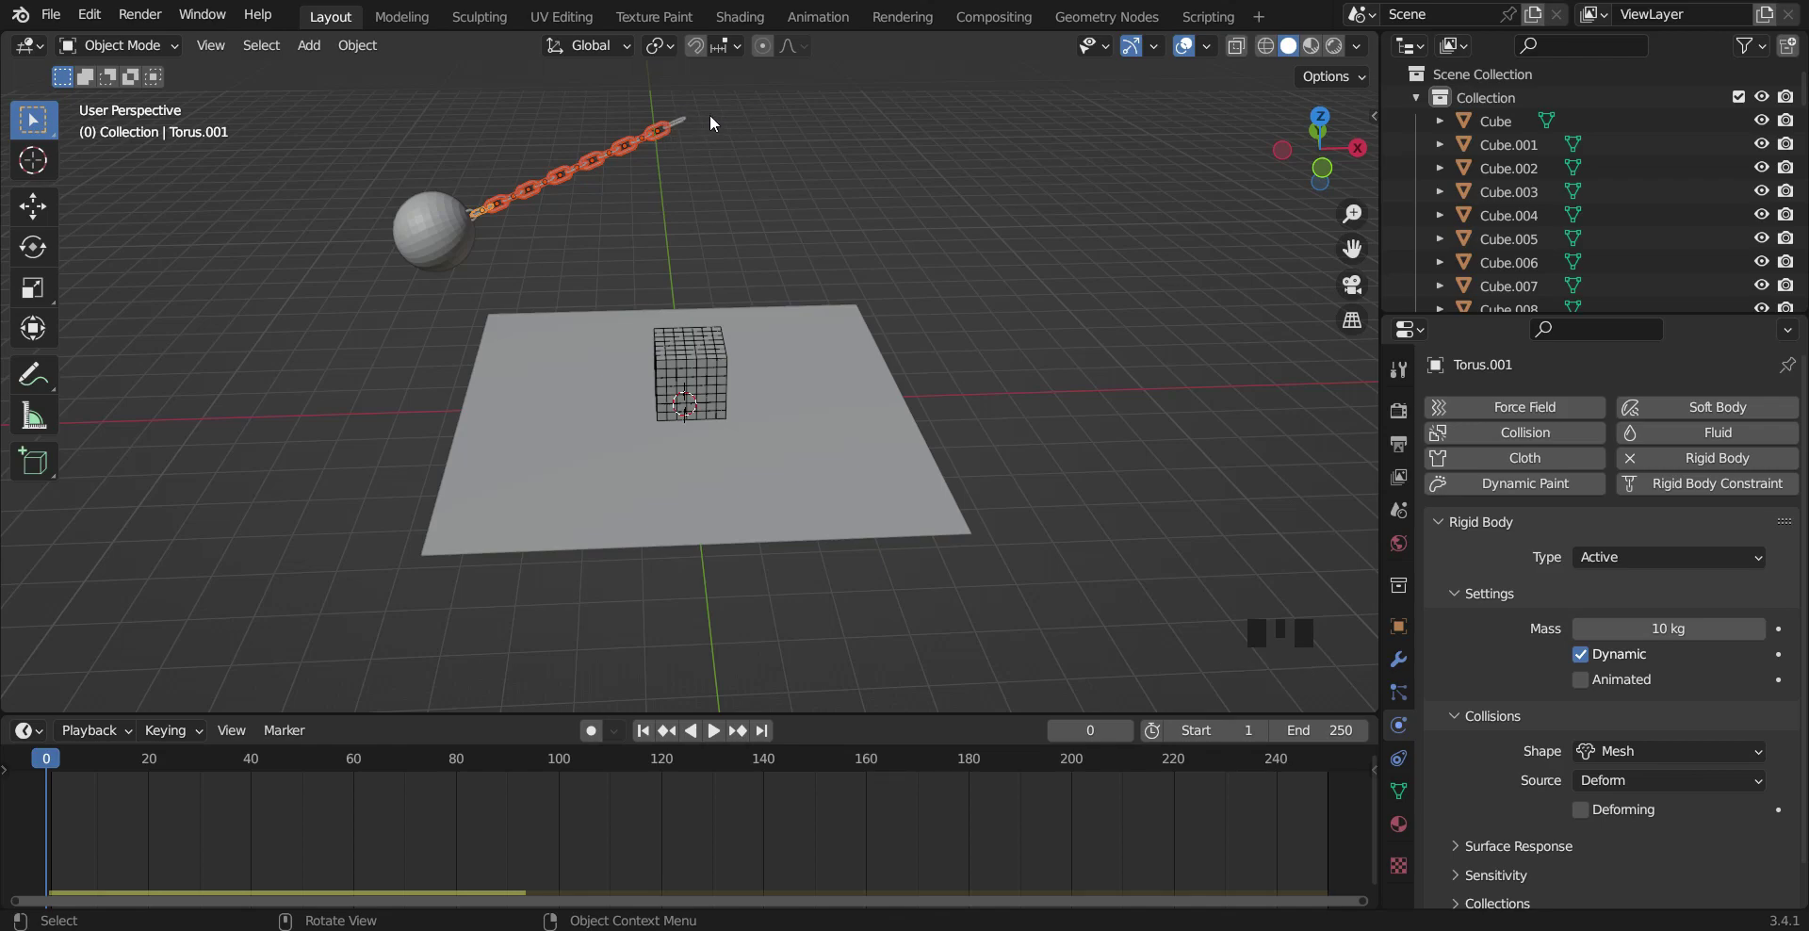
left_click(345, 54)
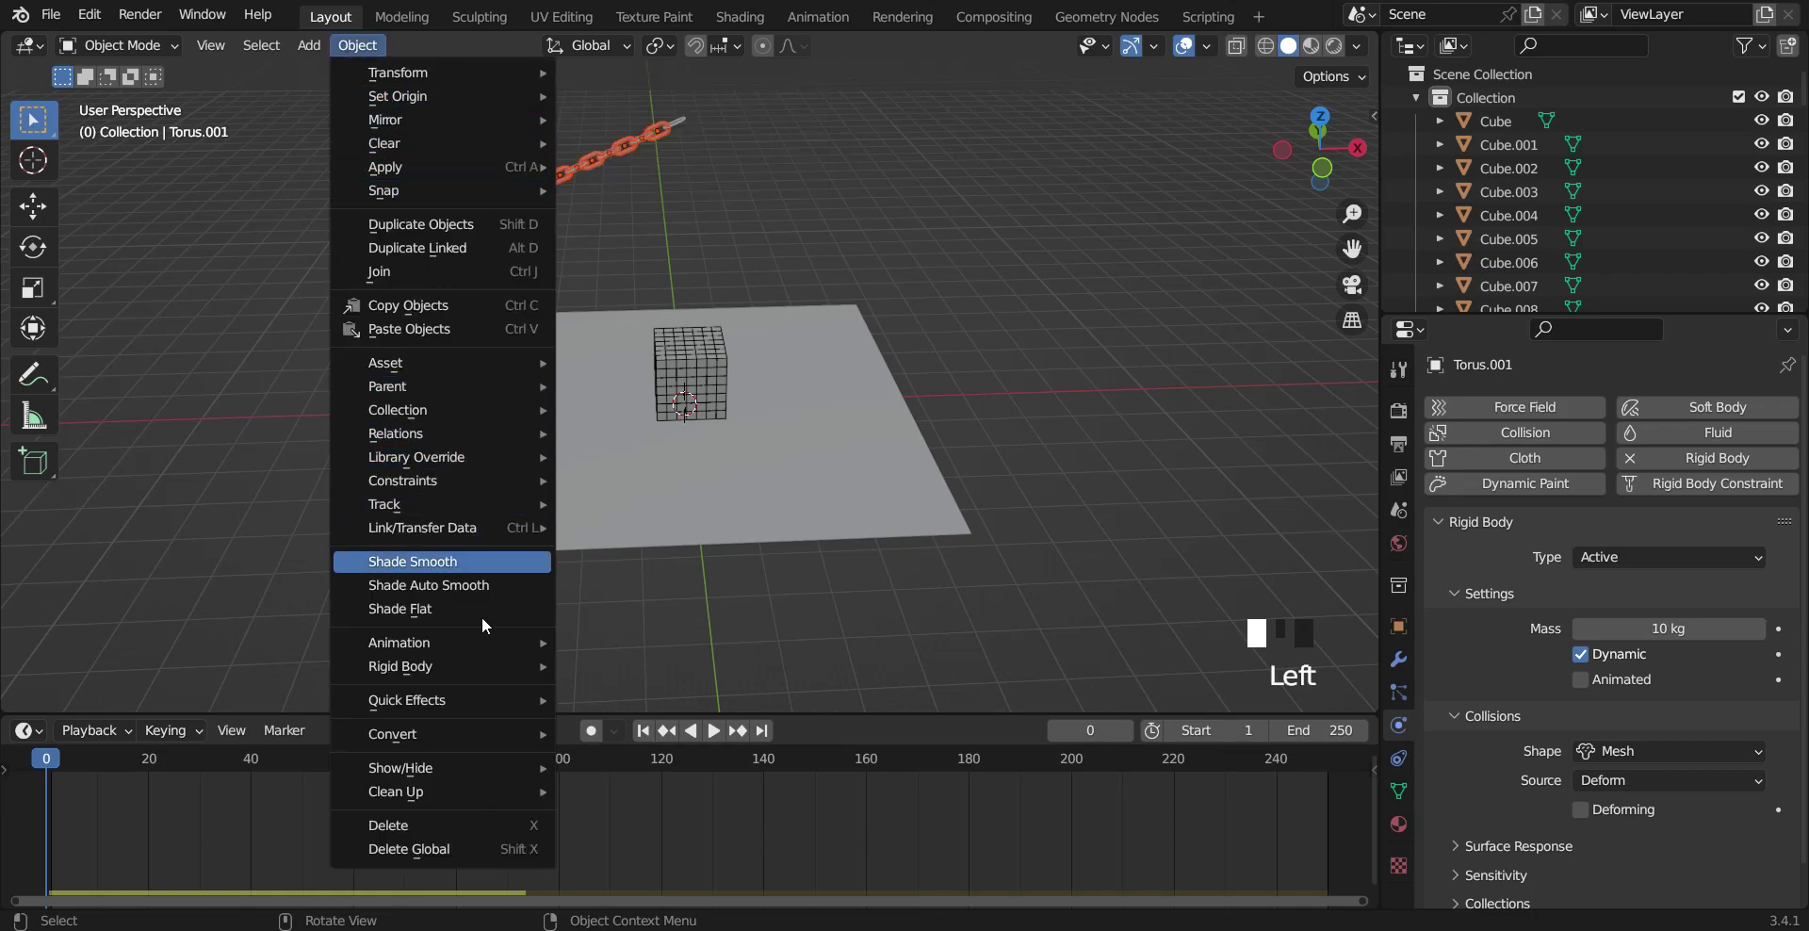
mouse_move(479, 664)
left_click(664, 585)
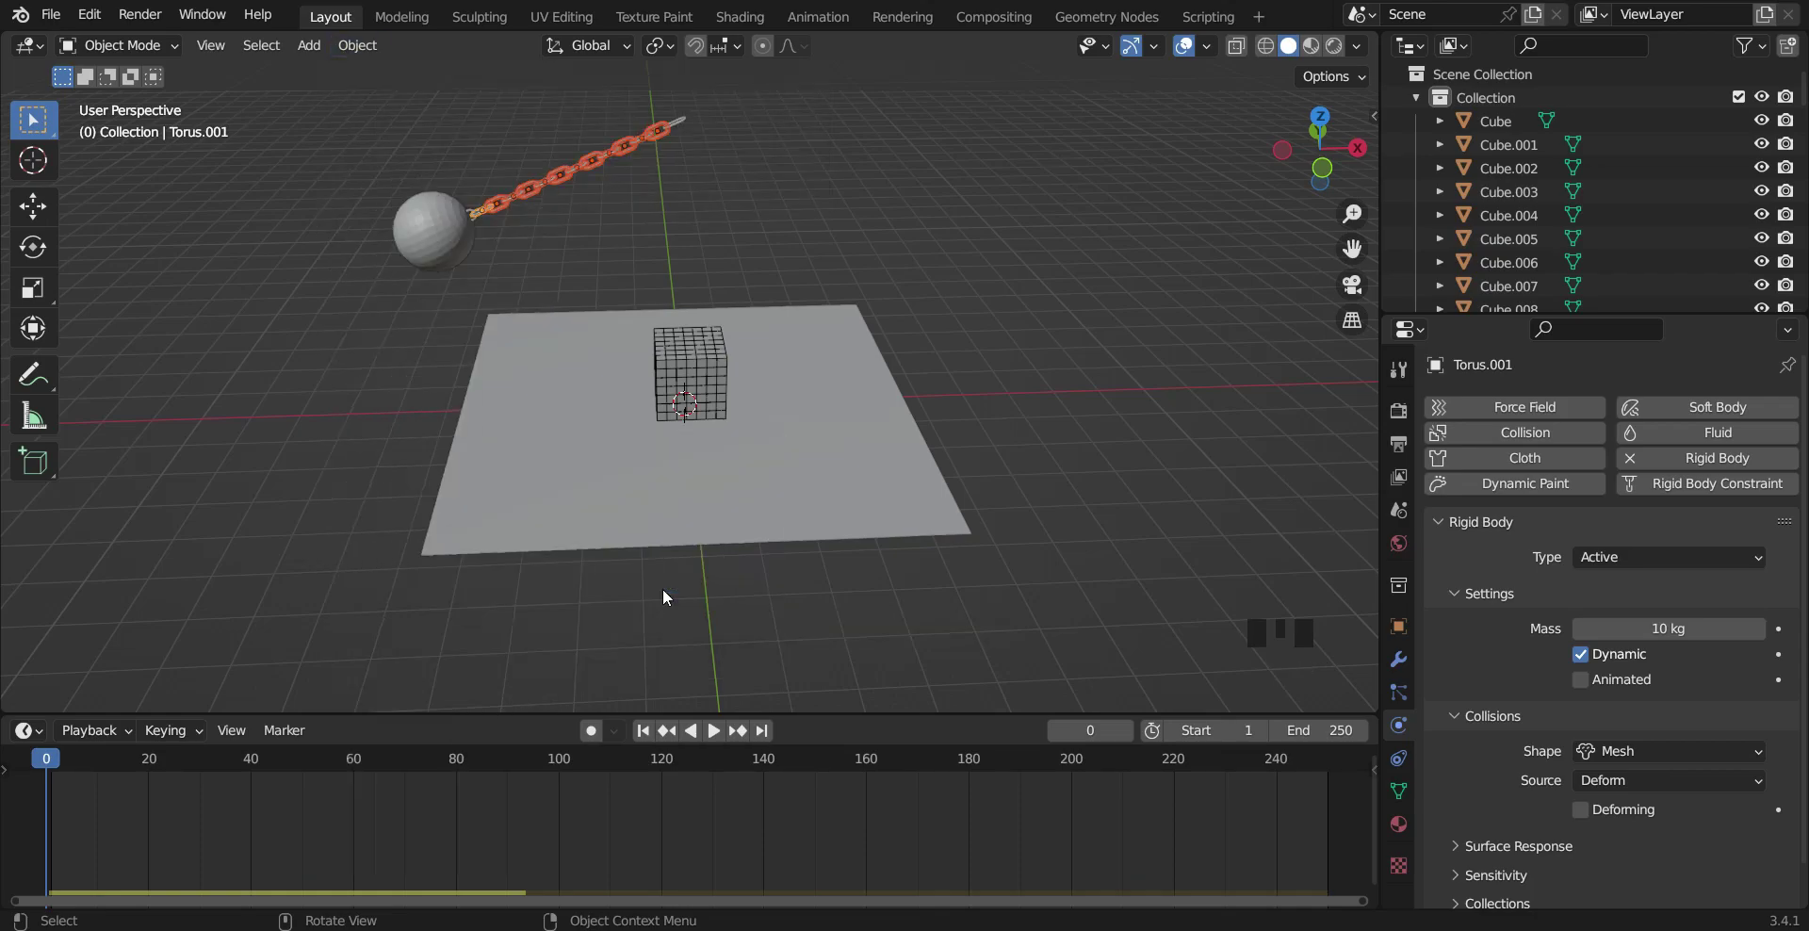
Step: Check the rigid body mass of several links along the chain
left_click(504, 199)
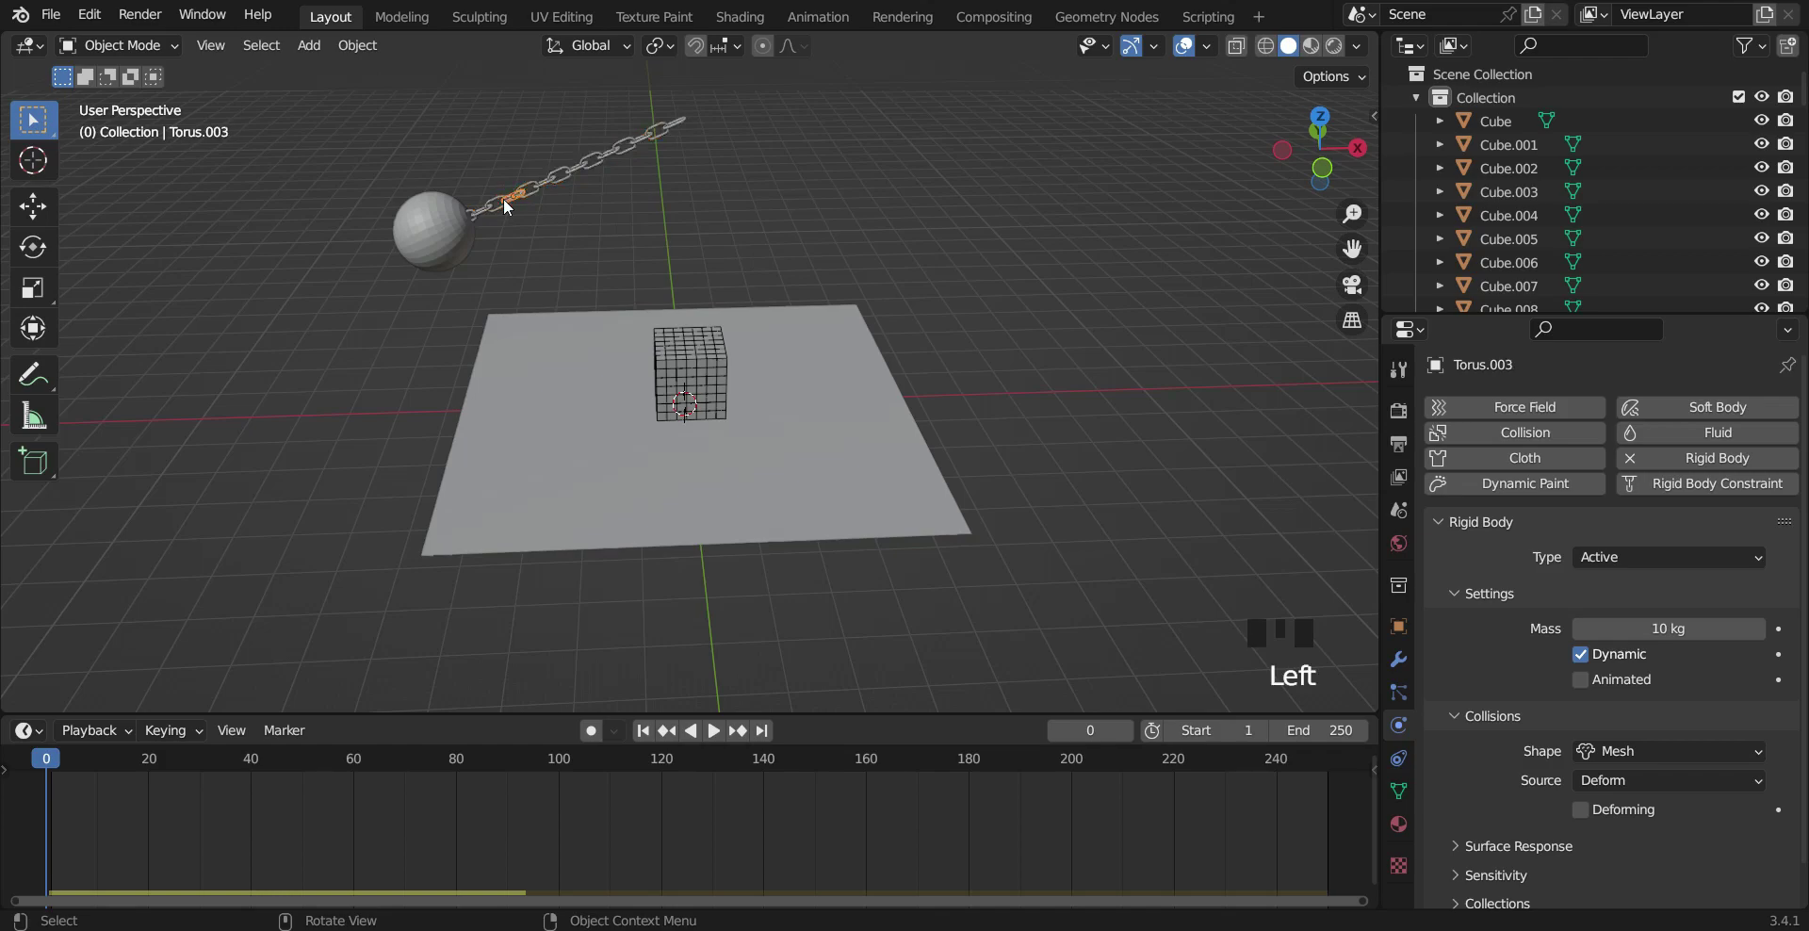
left_click(544, 182)
left_click(565, 174)
left_click(576, 169)
left_click(610, 154)
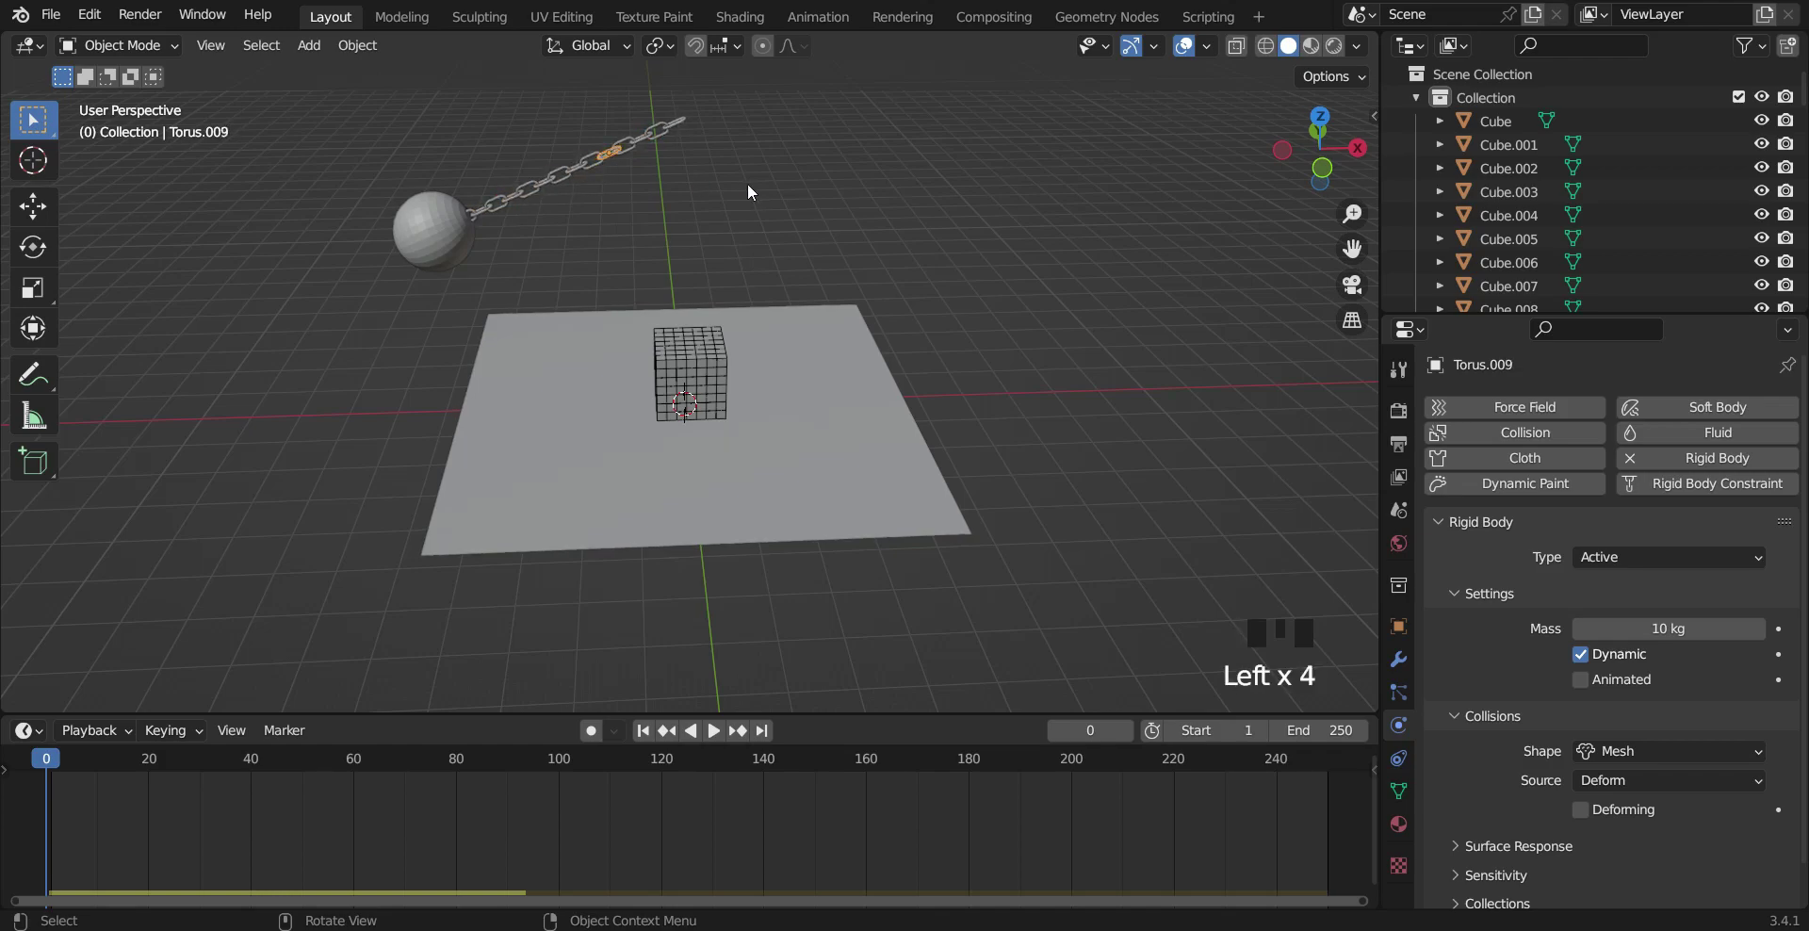
Step: Play the simulation to watch the ball and heavier chain hit the cube block, and return to frame 0
left_click(723, 734)
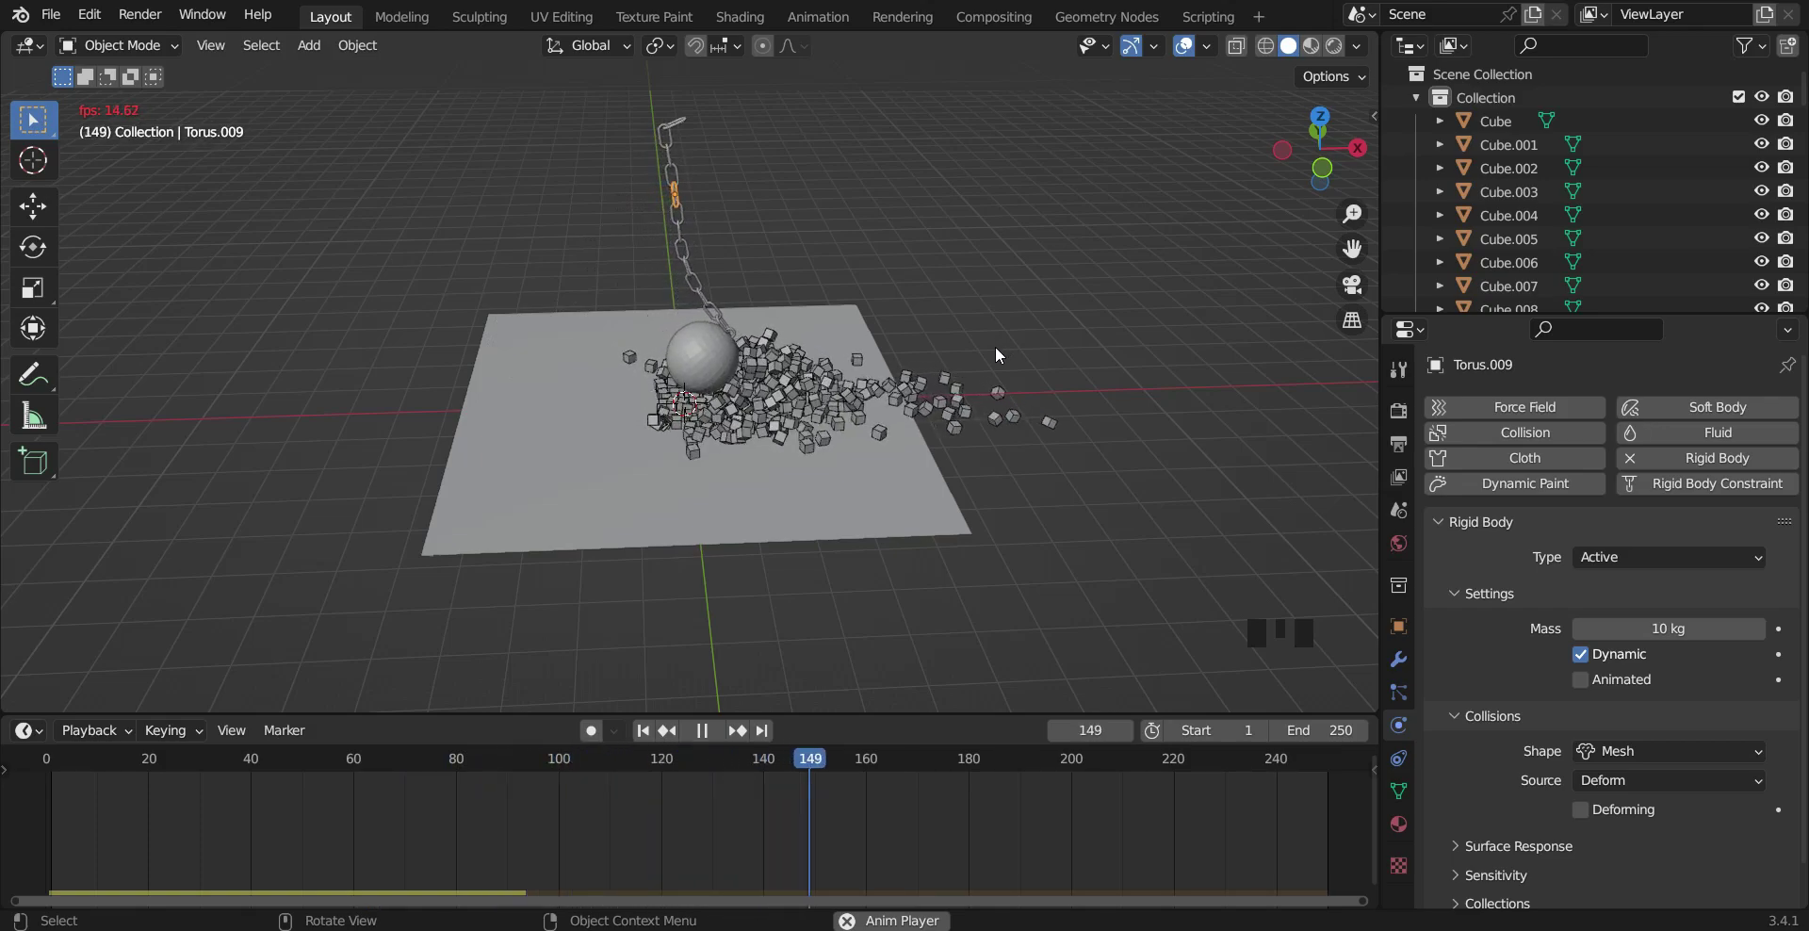
left_click(702, 731)
left_click_drag(727, 775, 34, 785)
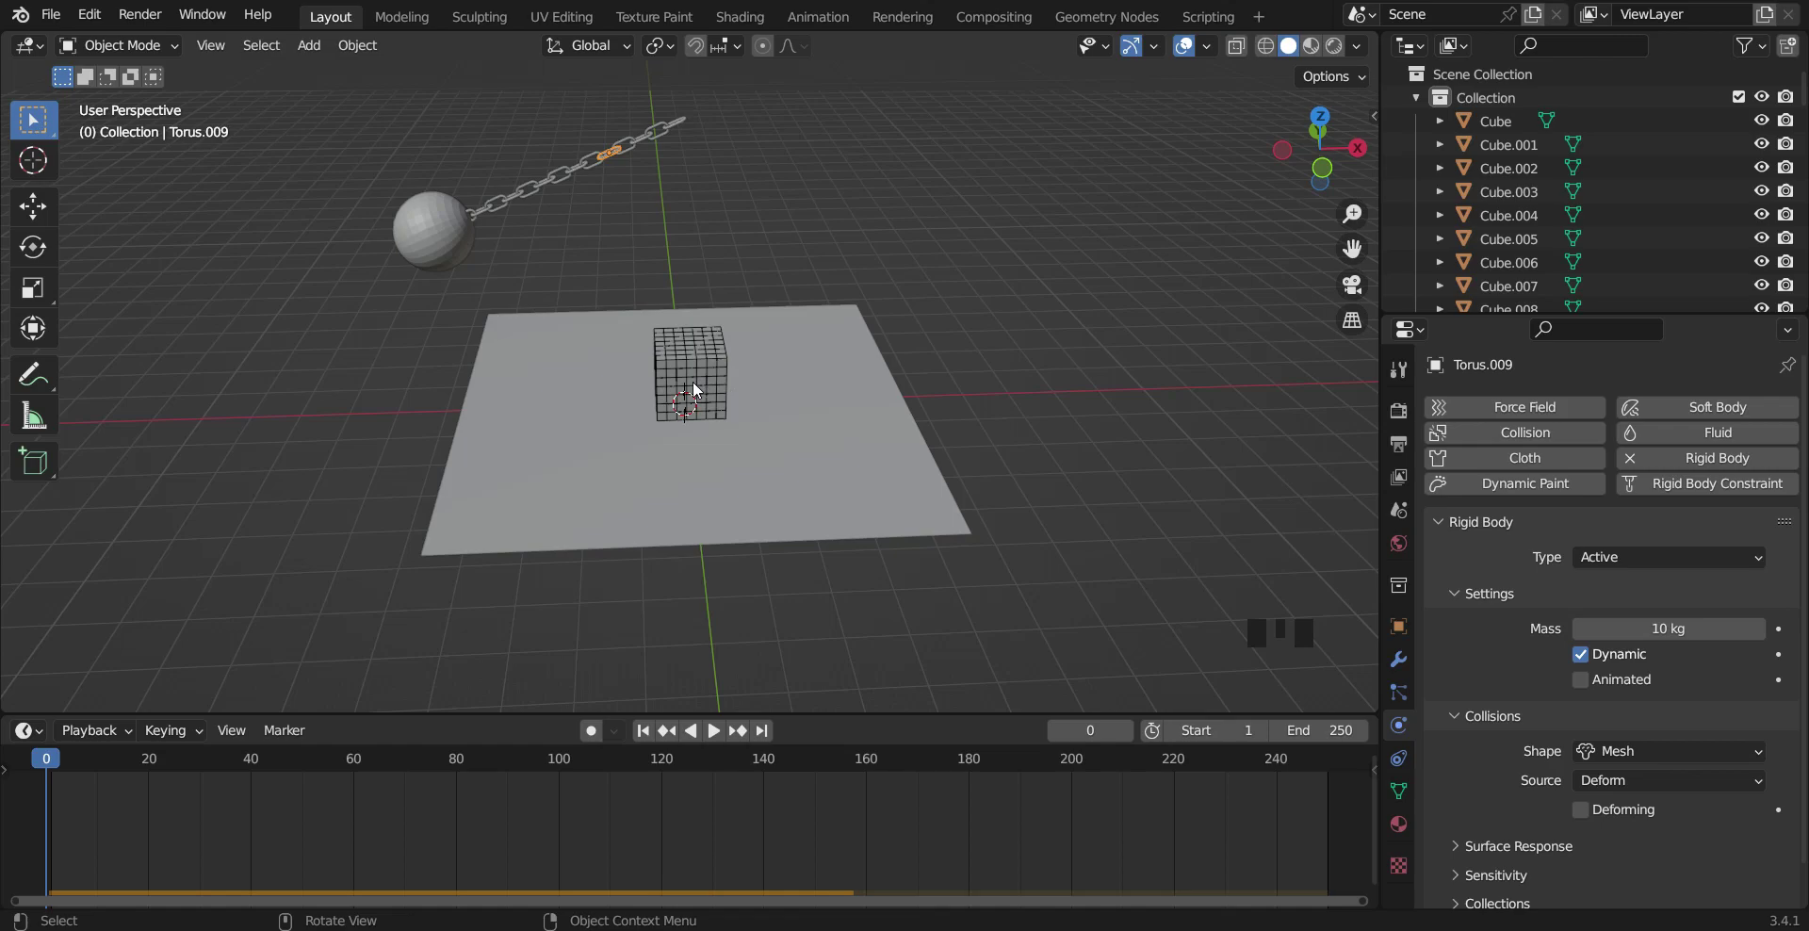
Step: Set the surface response of one cube in the block to friction 0.587 and bounciness 0.618
left_click(722, 360)
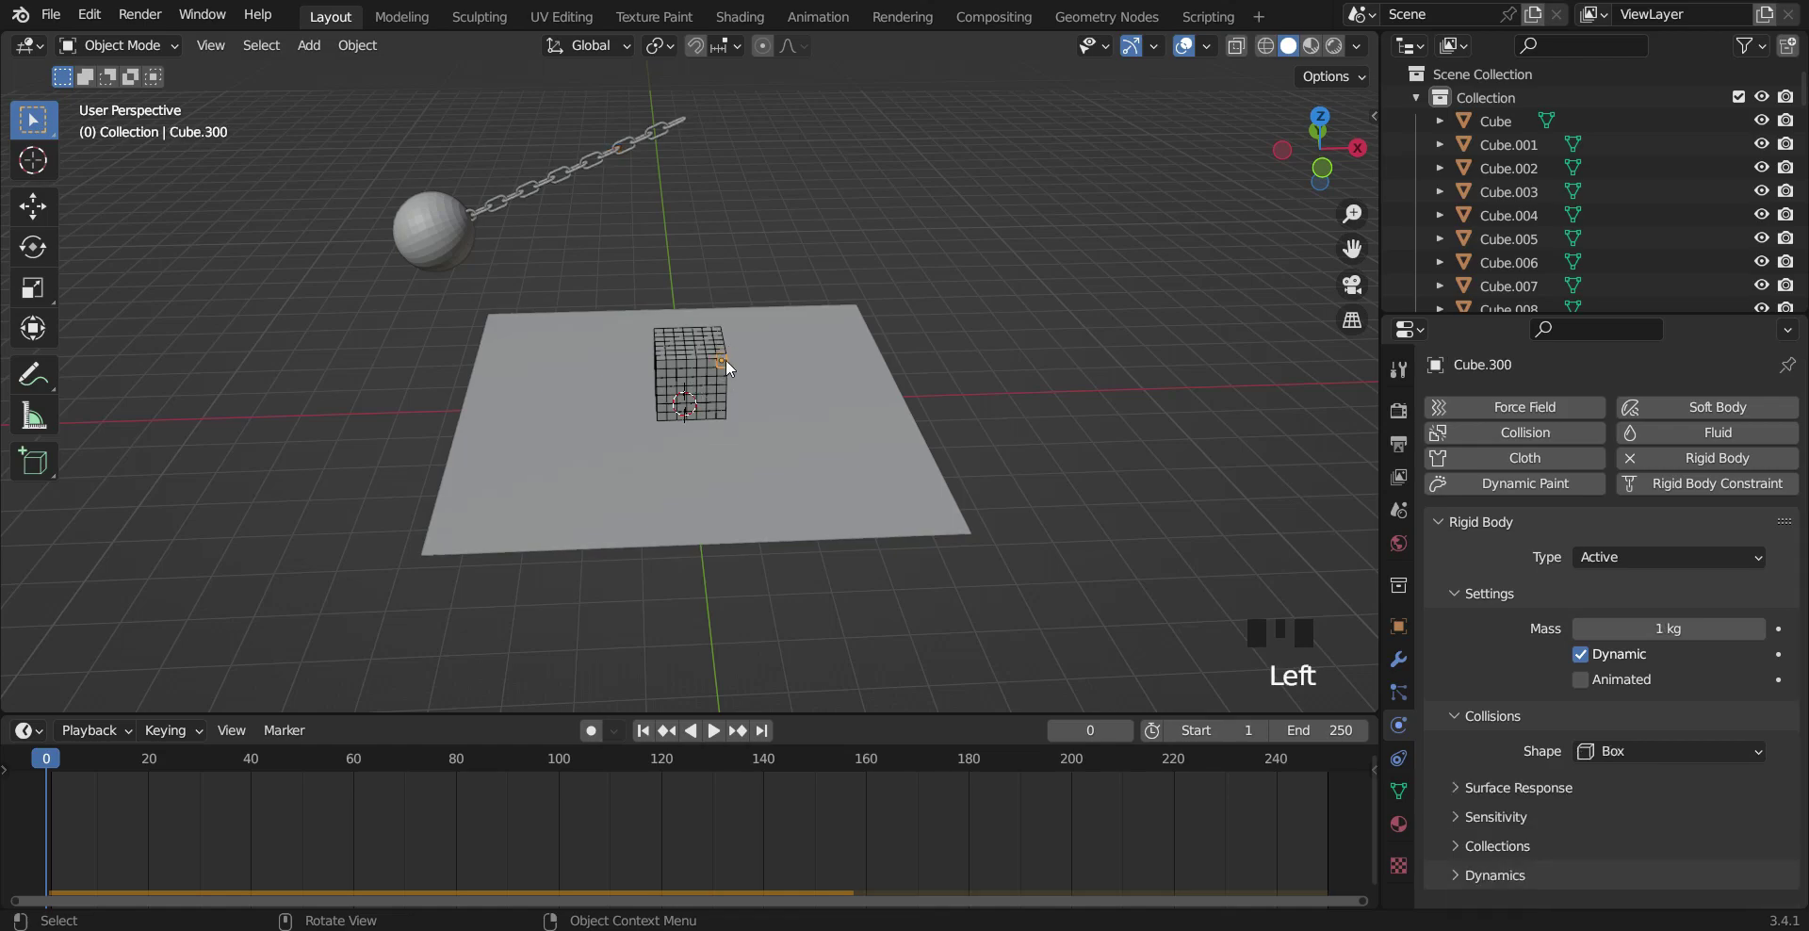
left_click(717, 367)
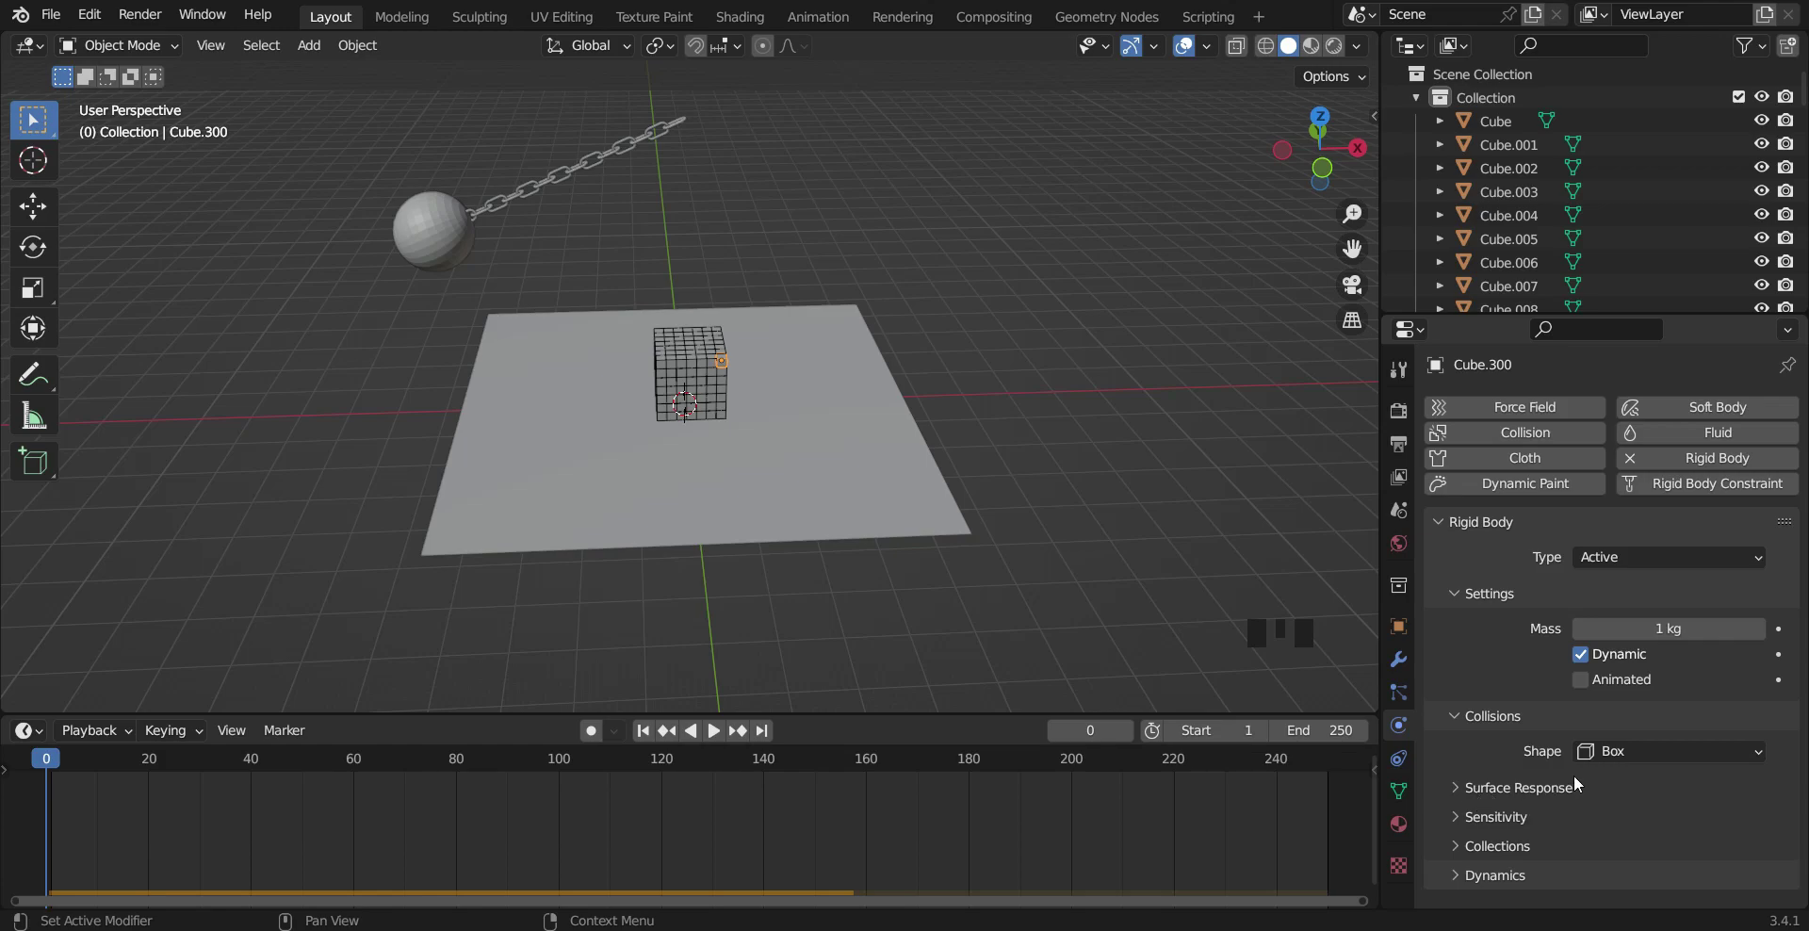
left_click(1458, 787)
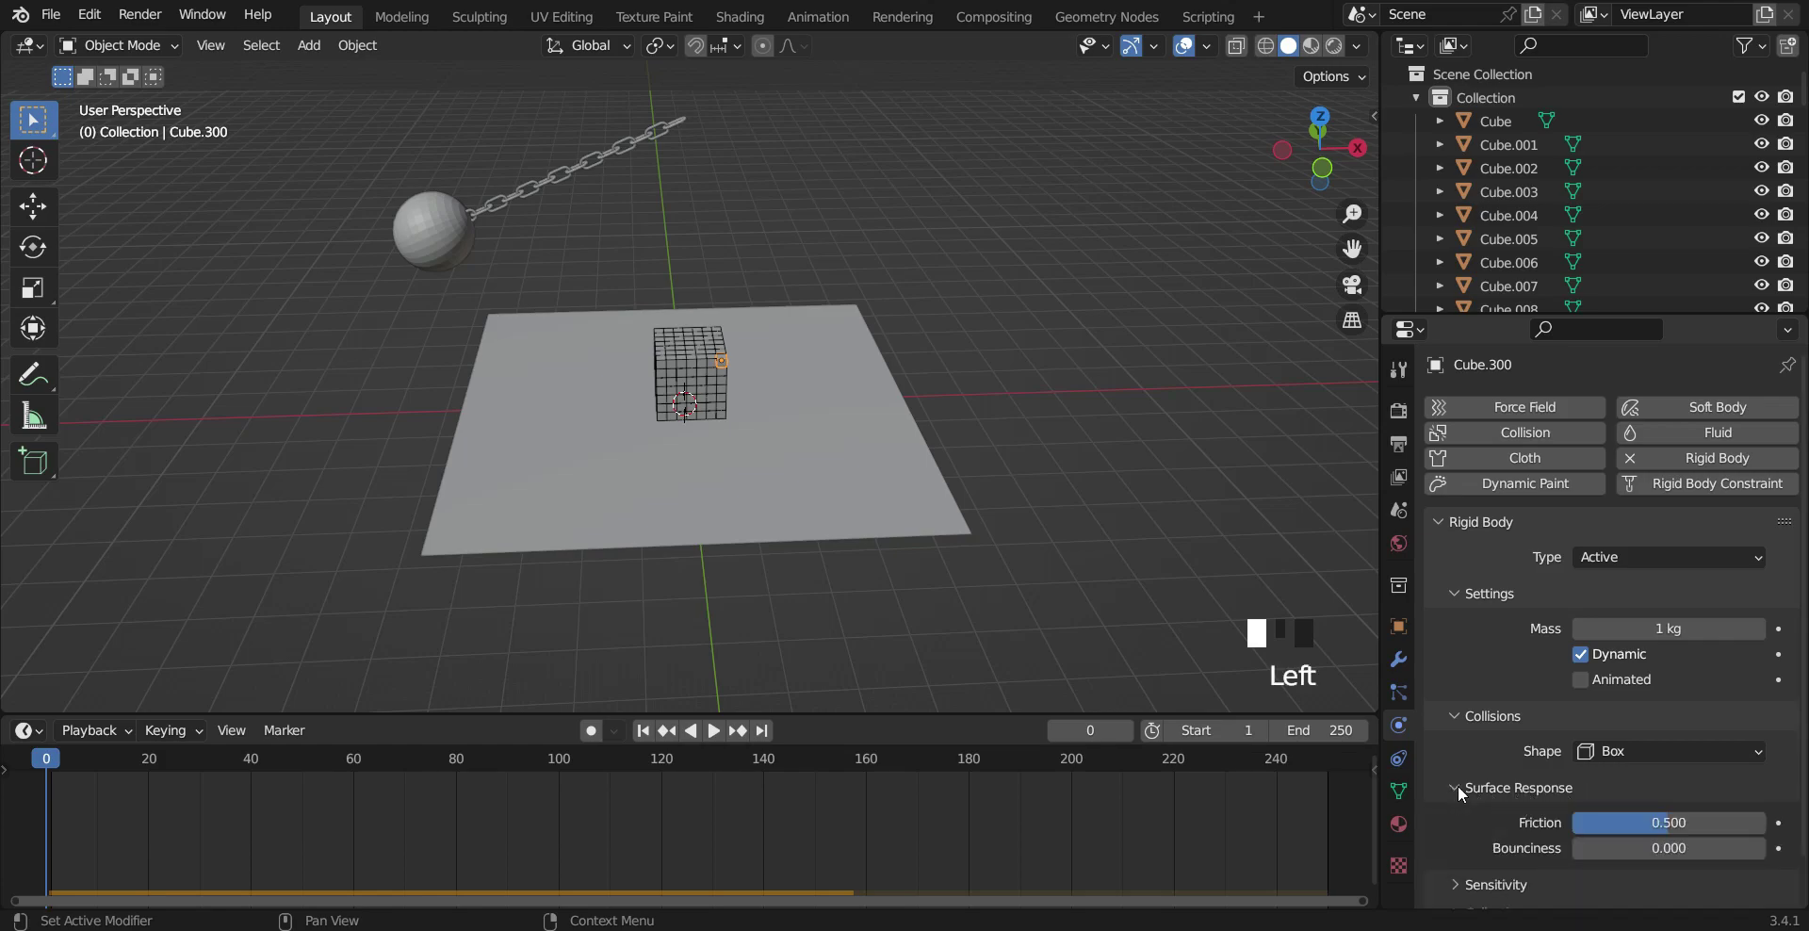
scroll(1460, 787, "down", 3)
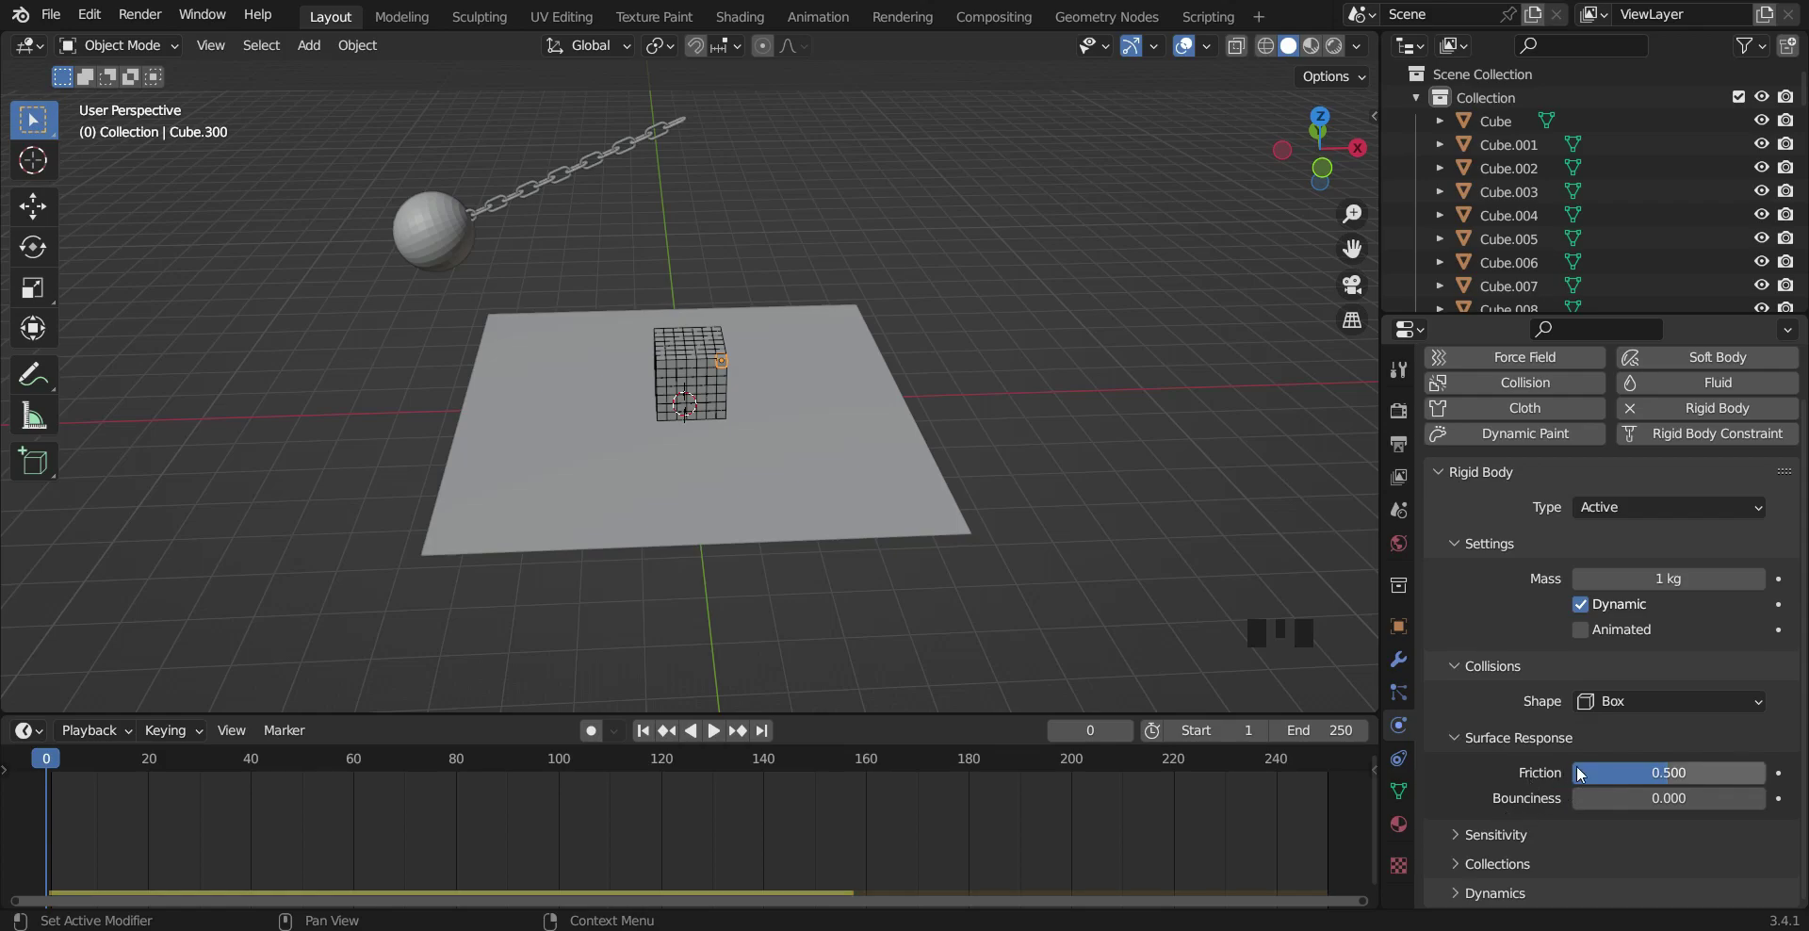
left_click_drag(1613, 767, 1630, 767)
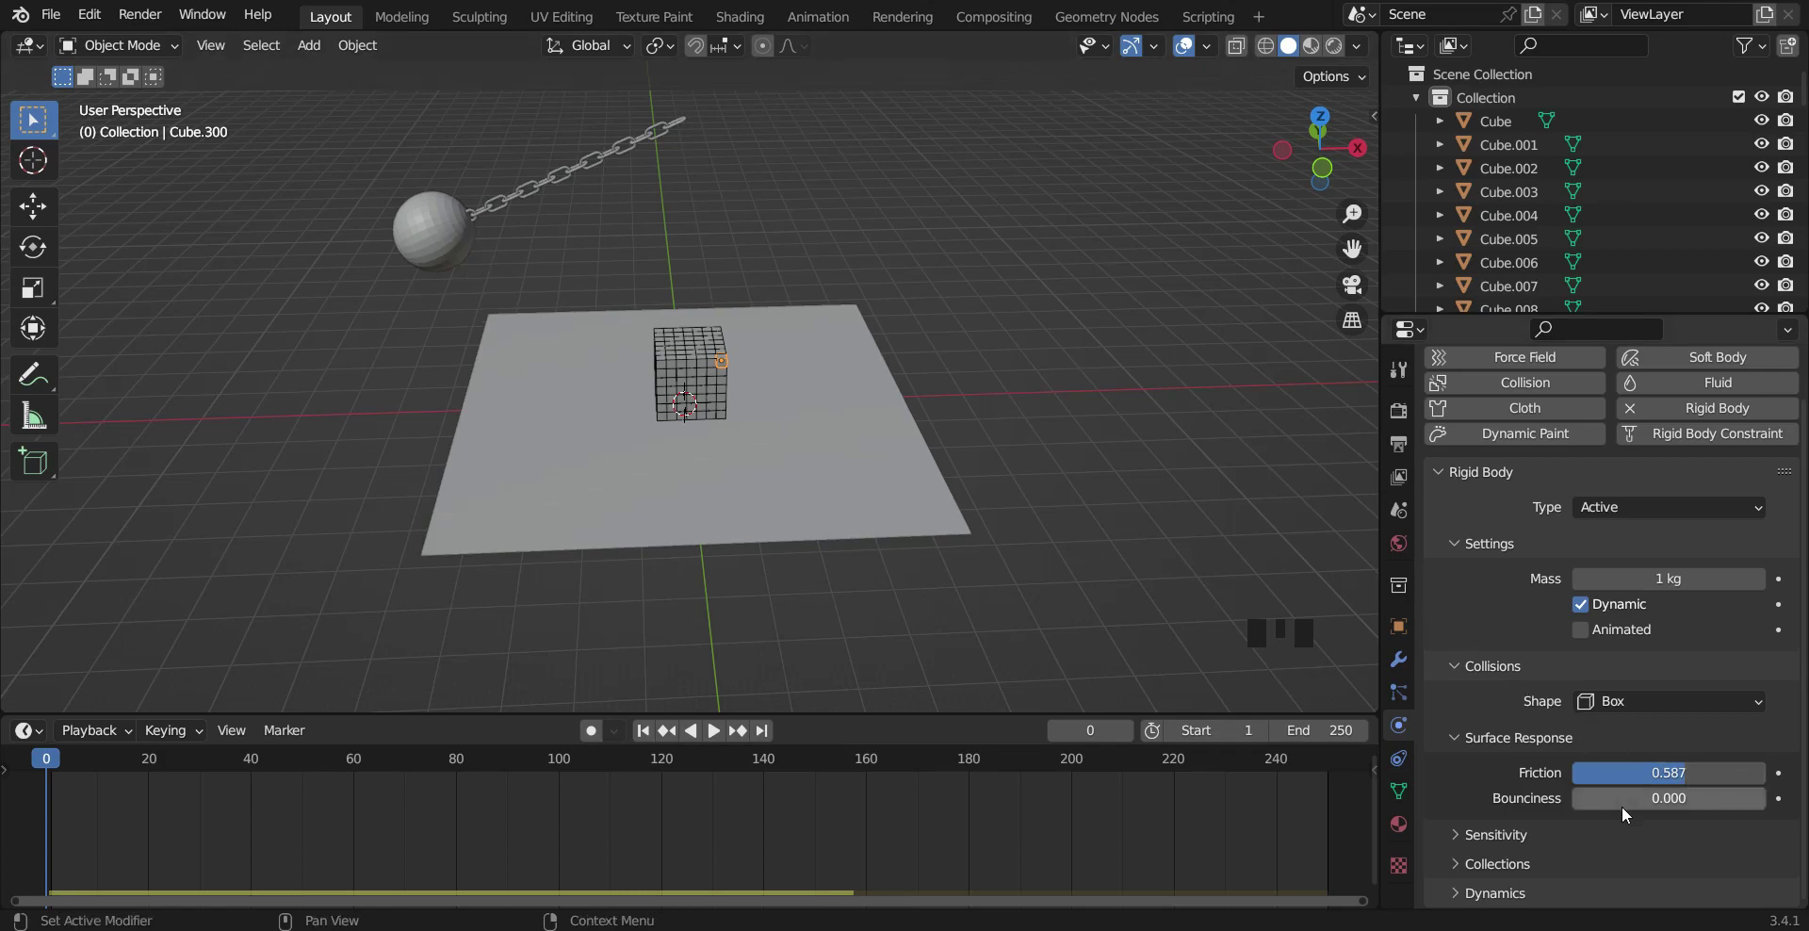
left_click_drag(1621, 798, 1740, 798)
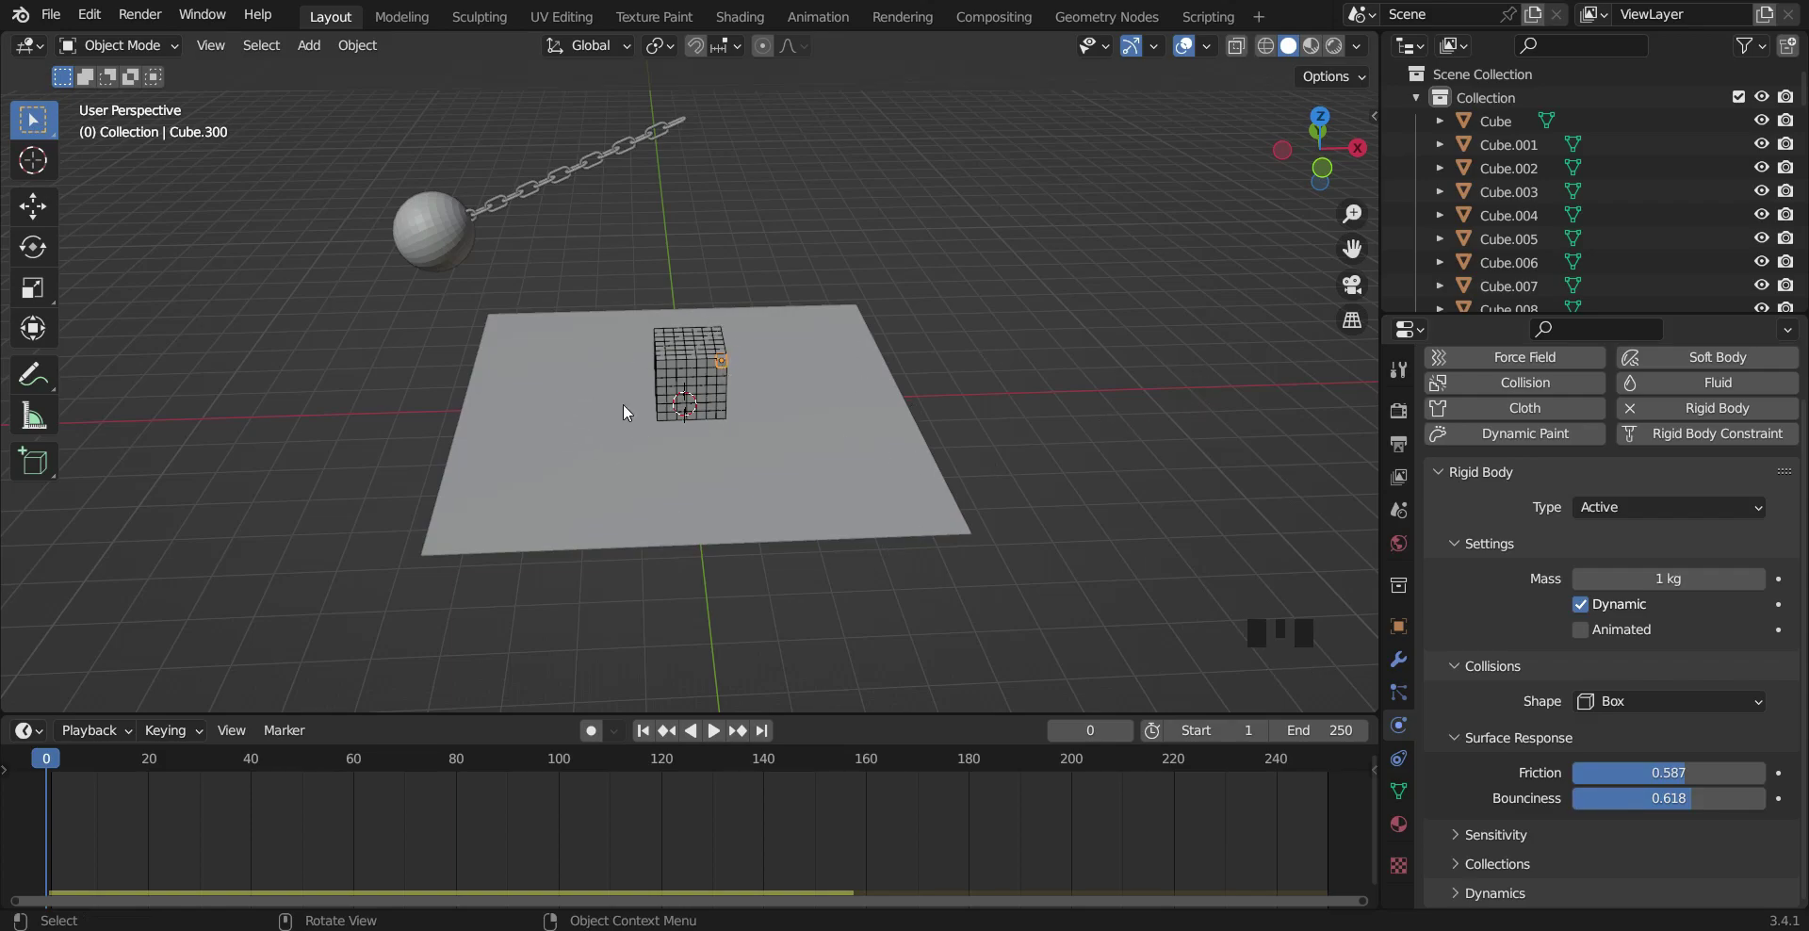
Step: Hide the ground plane and copy the edited cube's rigid body settings to all the other cubes in the block
left_click(816, 465)
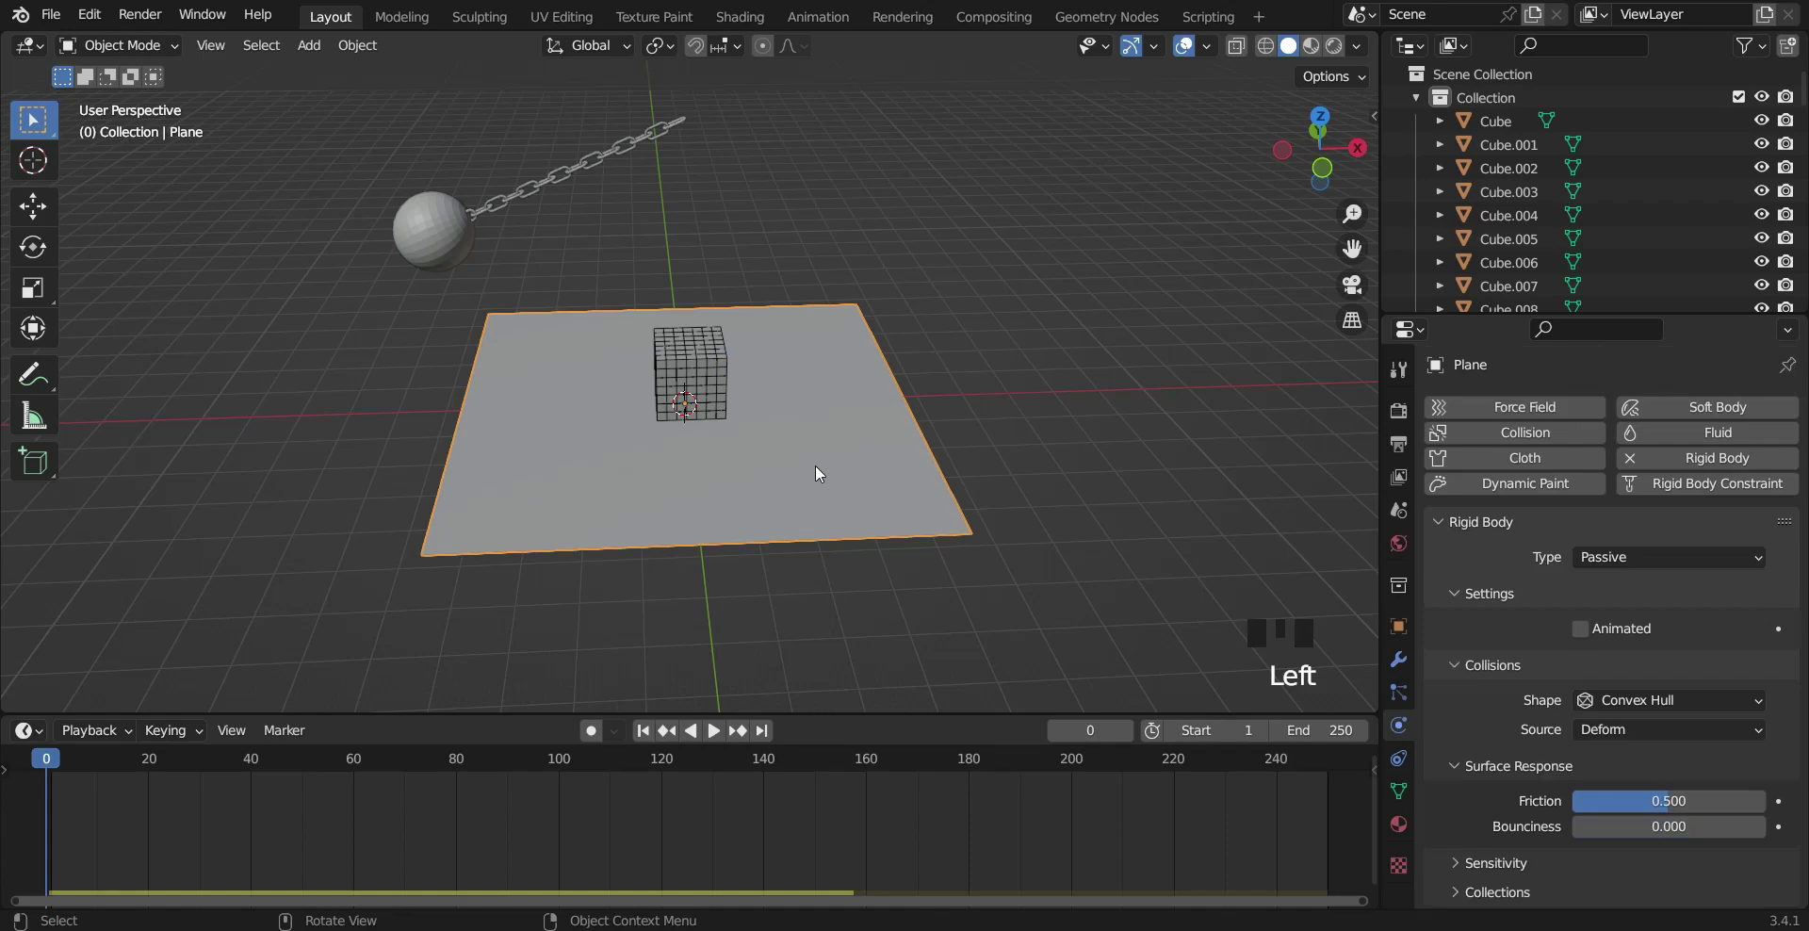
key("h")
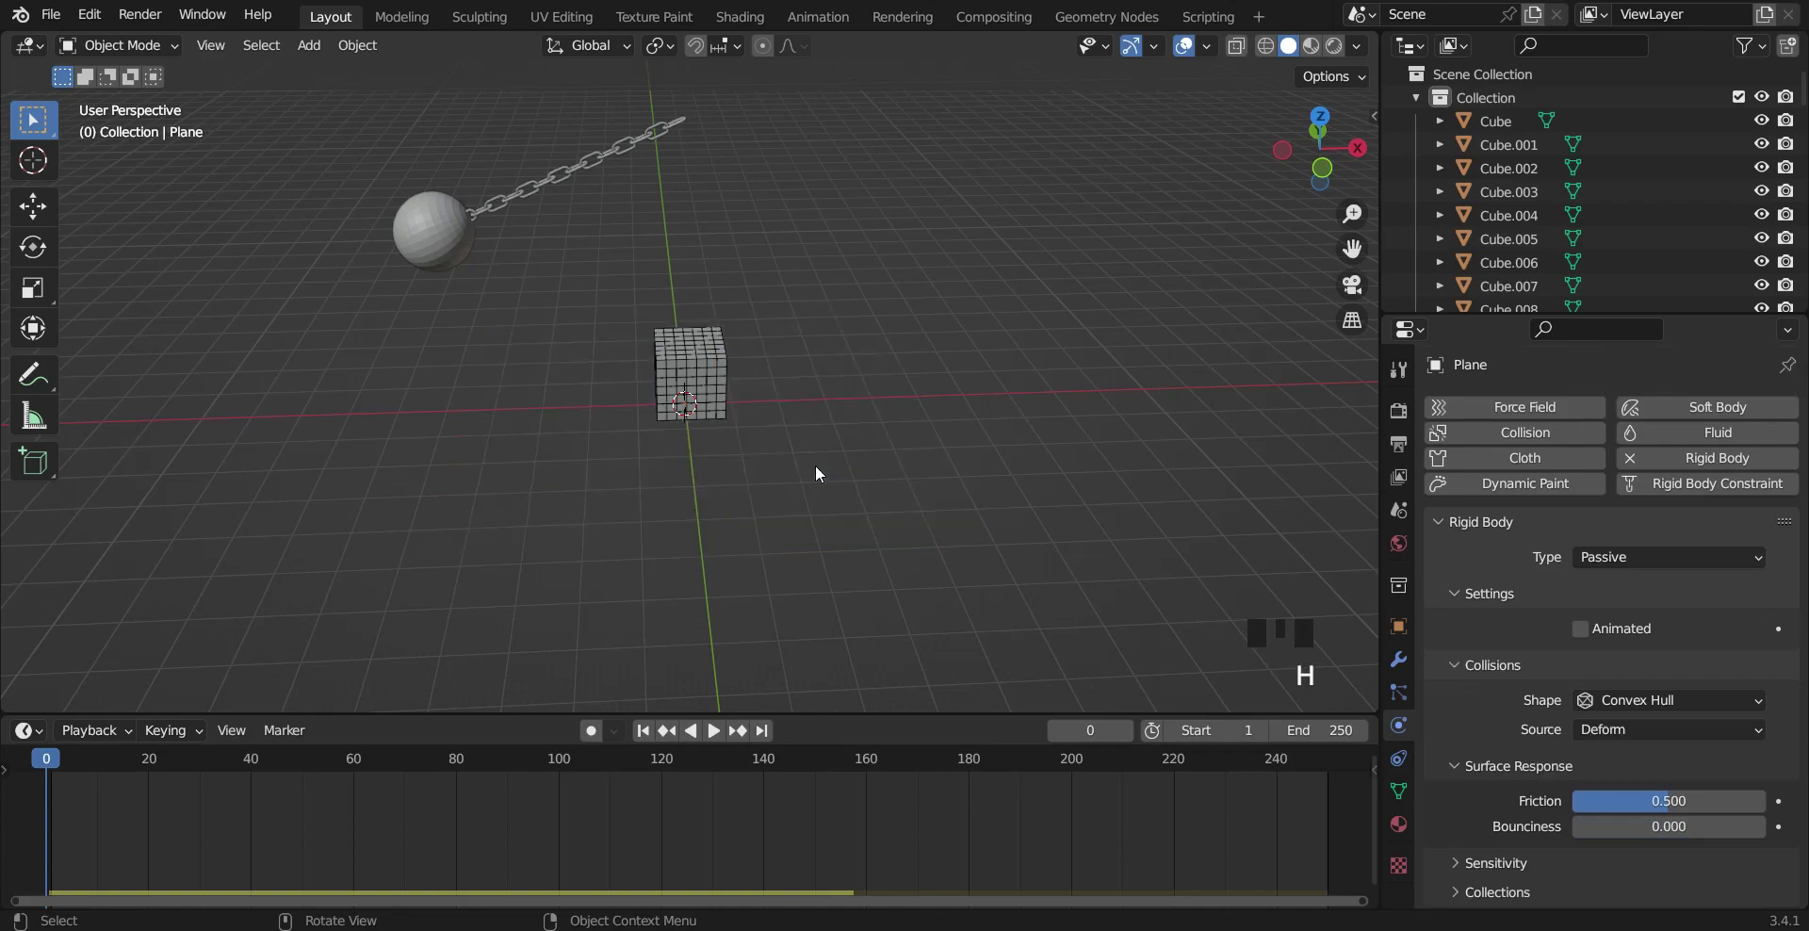
left_click(723, 360)
left_click_drag(605, 295, 783, 451, "shift")
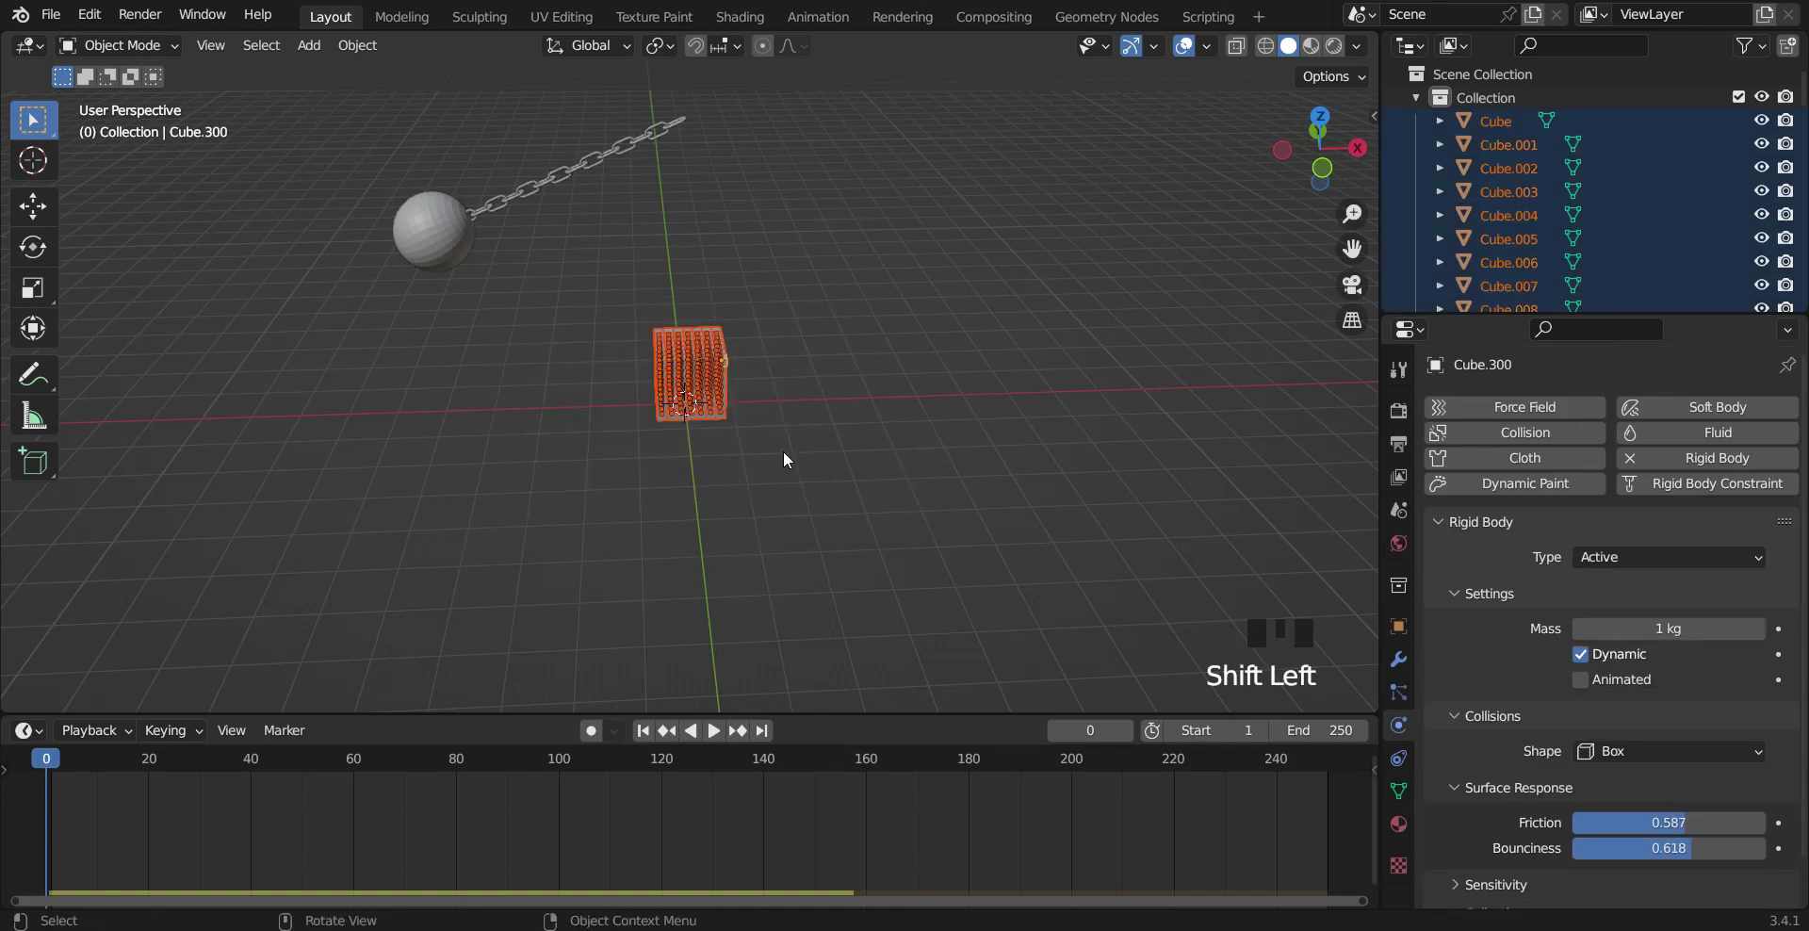
left_click(354, 47)
mouse_move(467, 669)
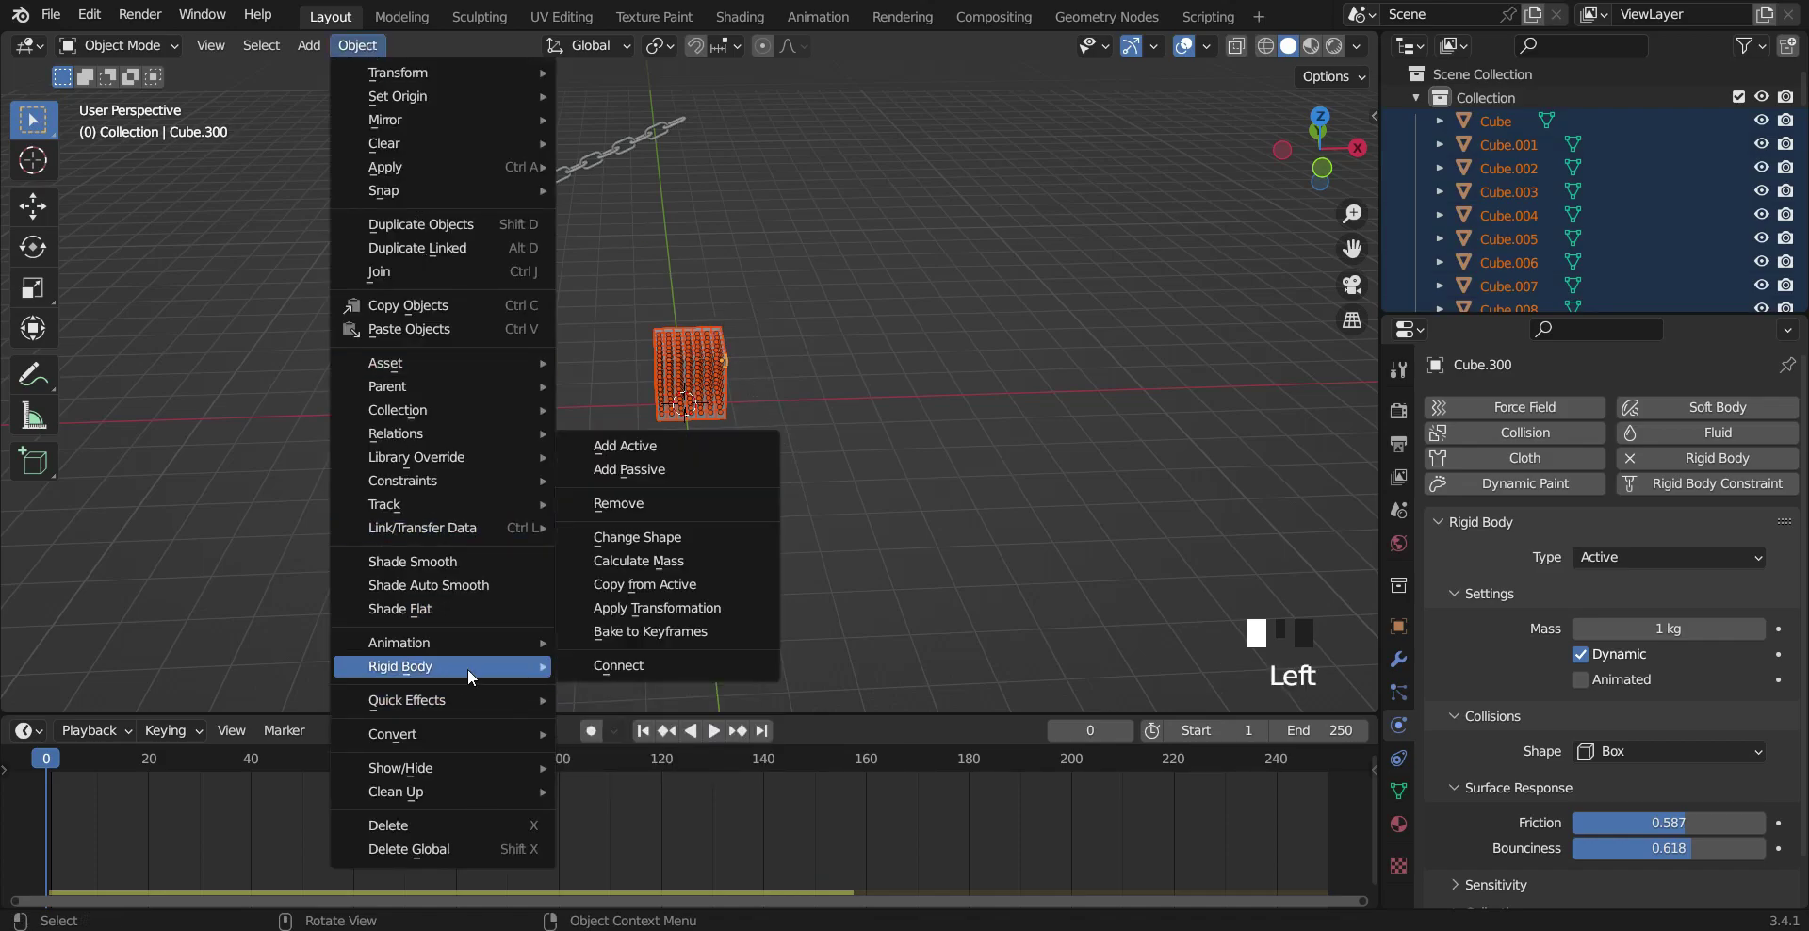
left_click(633, 584)
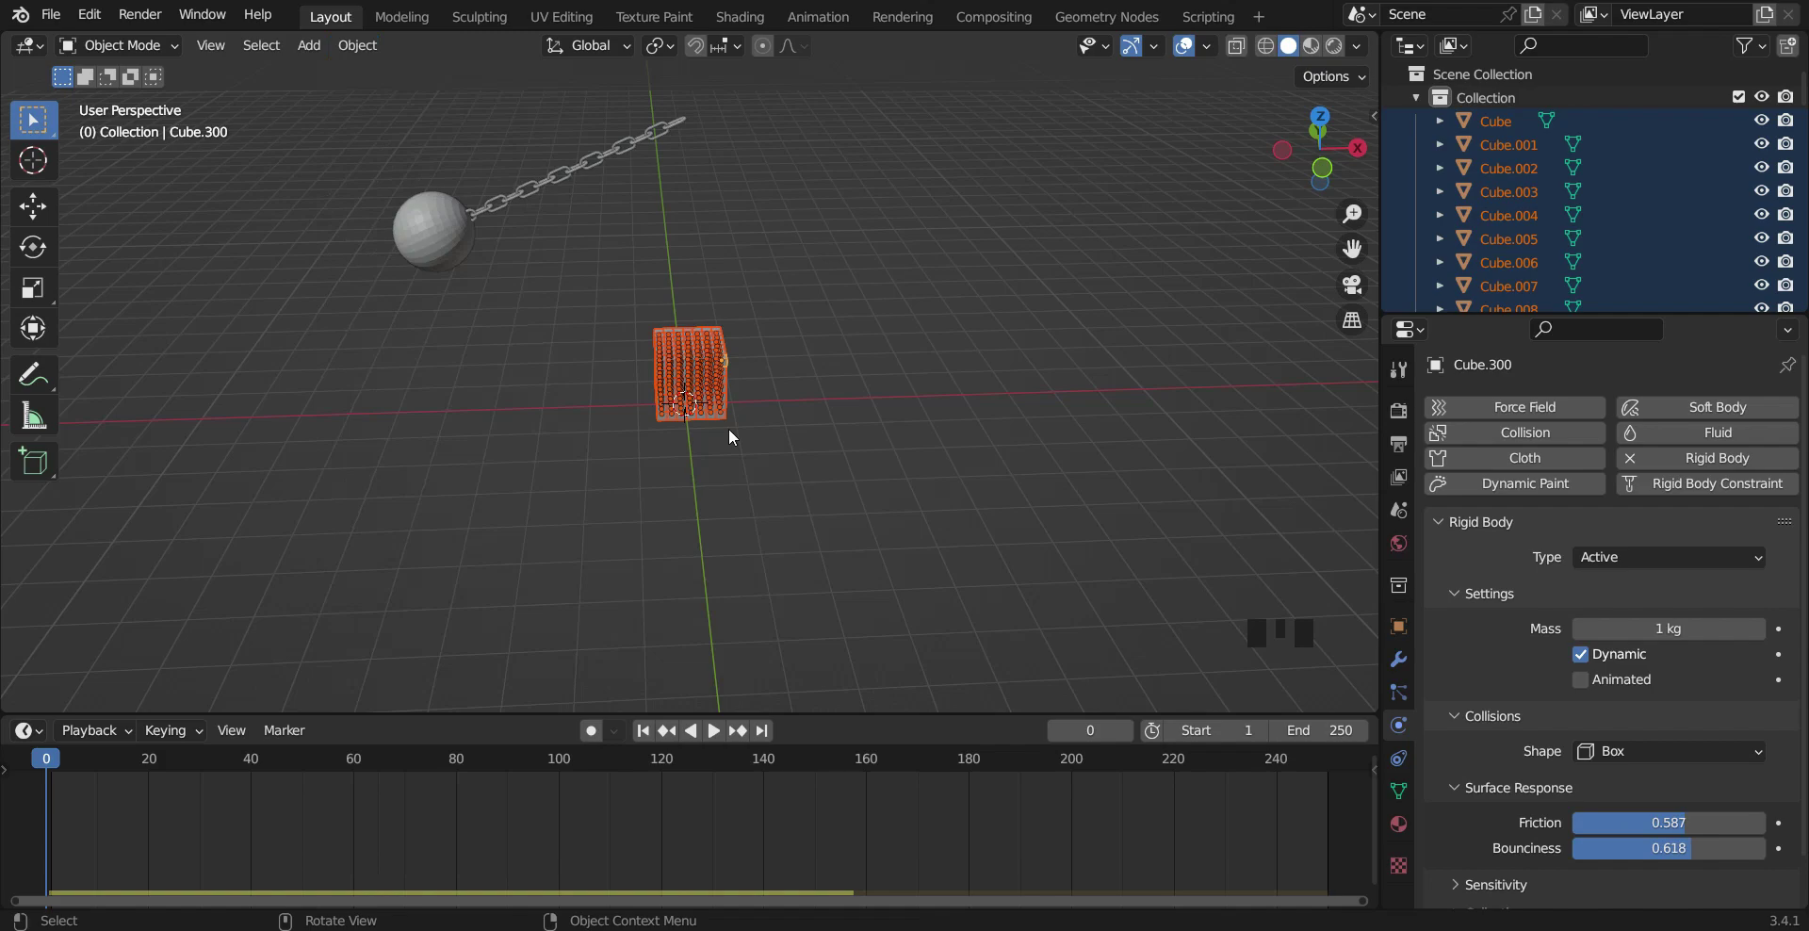
Step: Check the friction and bounciness of several individual cubes in the block
left_click(727, 427)
left_click(702, 351)
left_click(695, 360)
left_click(683, 373)
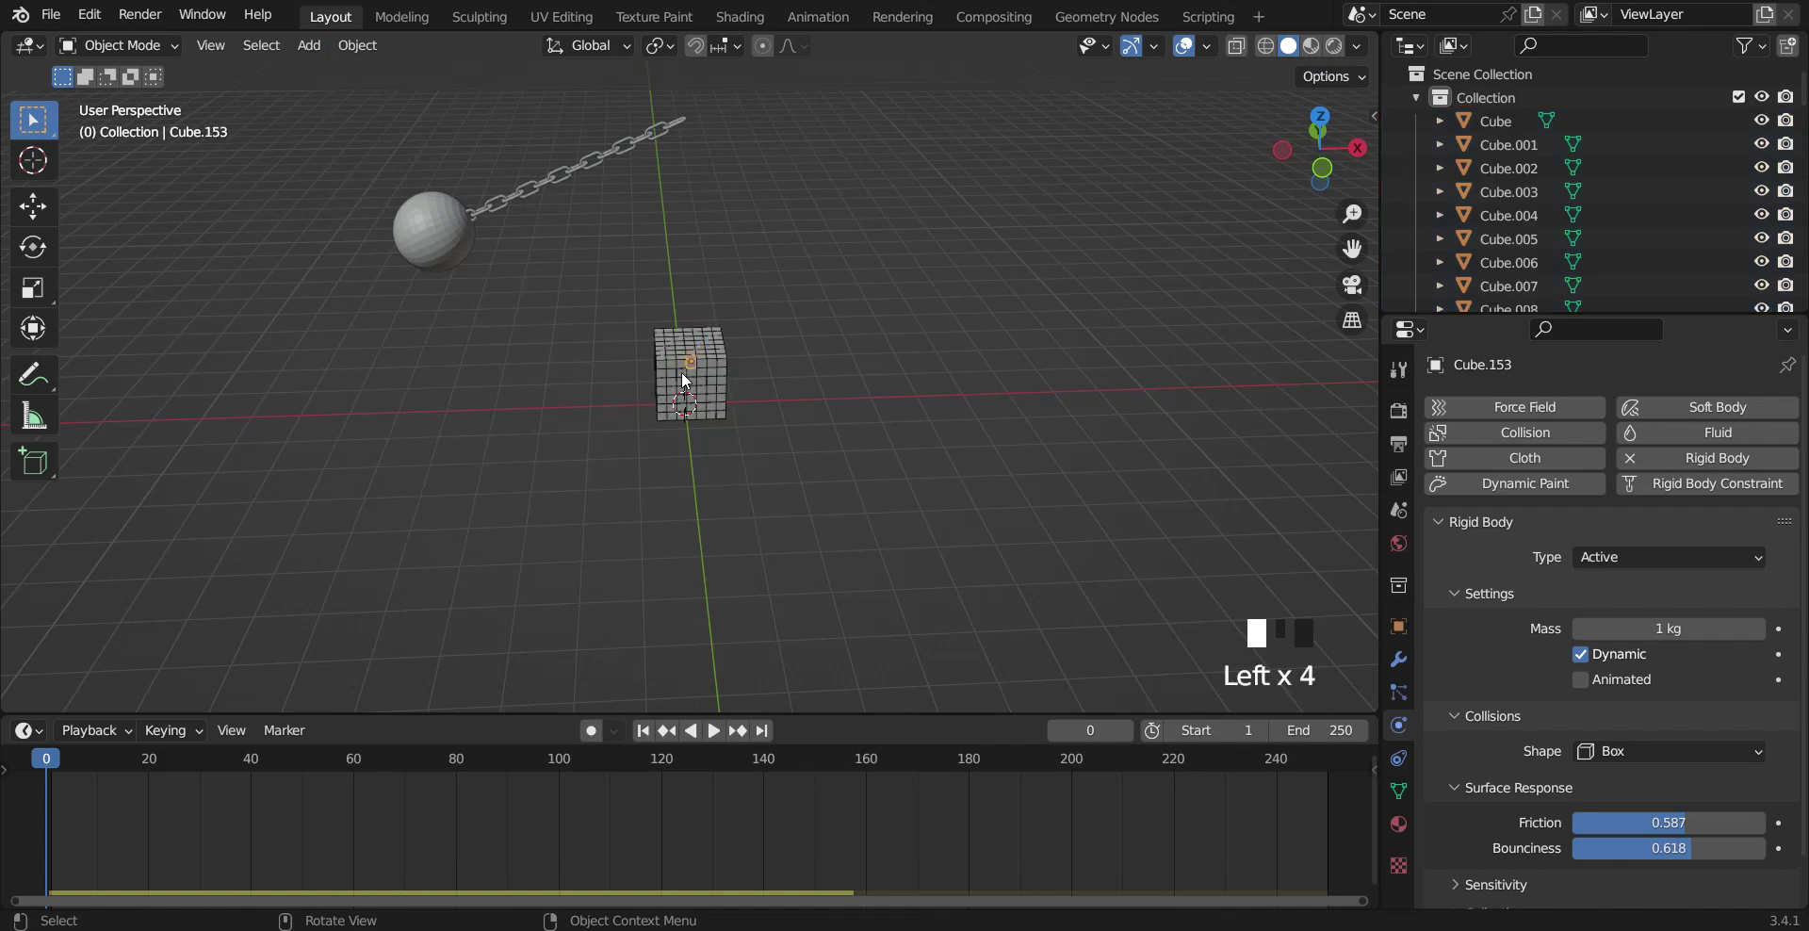
Step: Unhide the ground plane, deselect everything, and play the simulation with the bouncier cubes before returning to frame 0
key("alt+h")
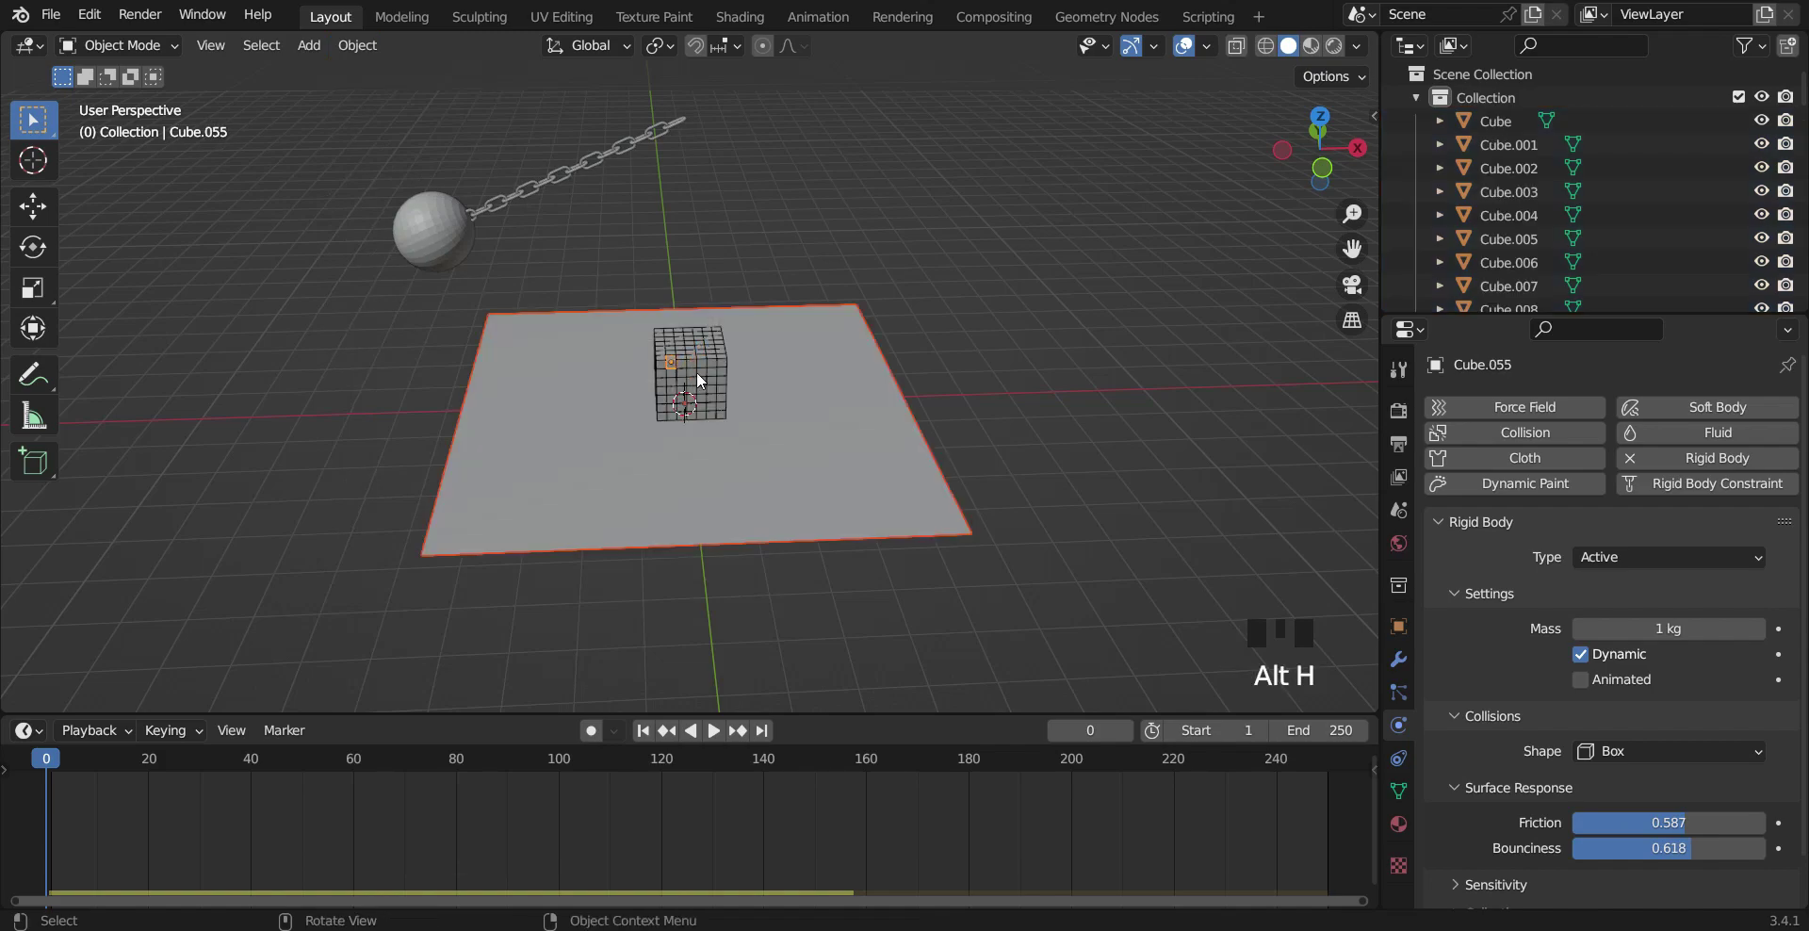
left_click(1029, 387)
key("space")
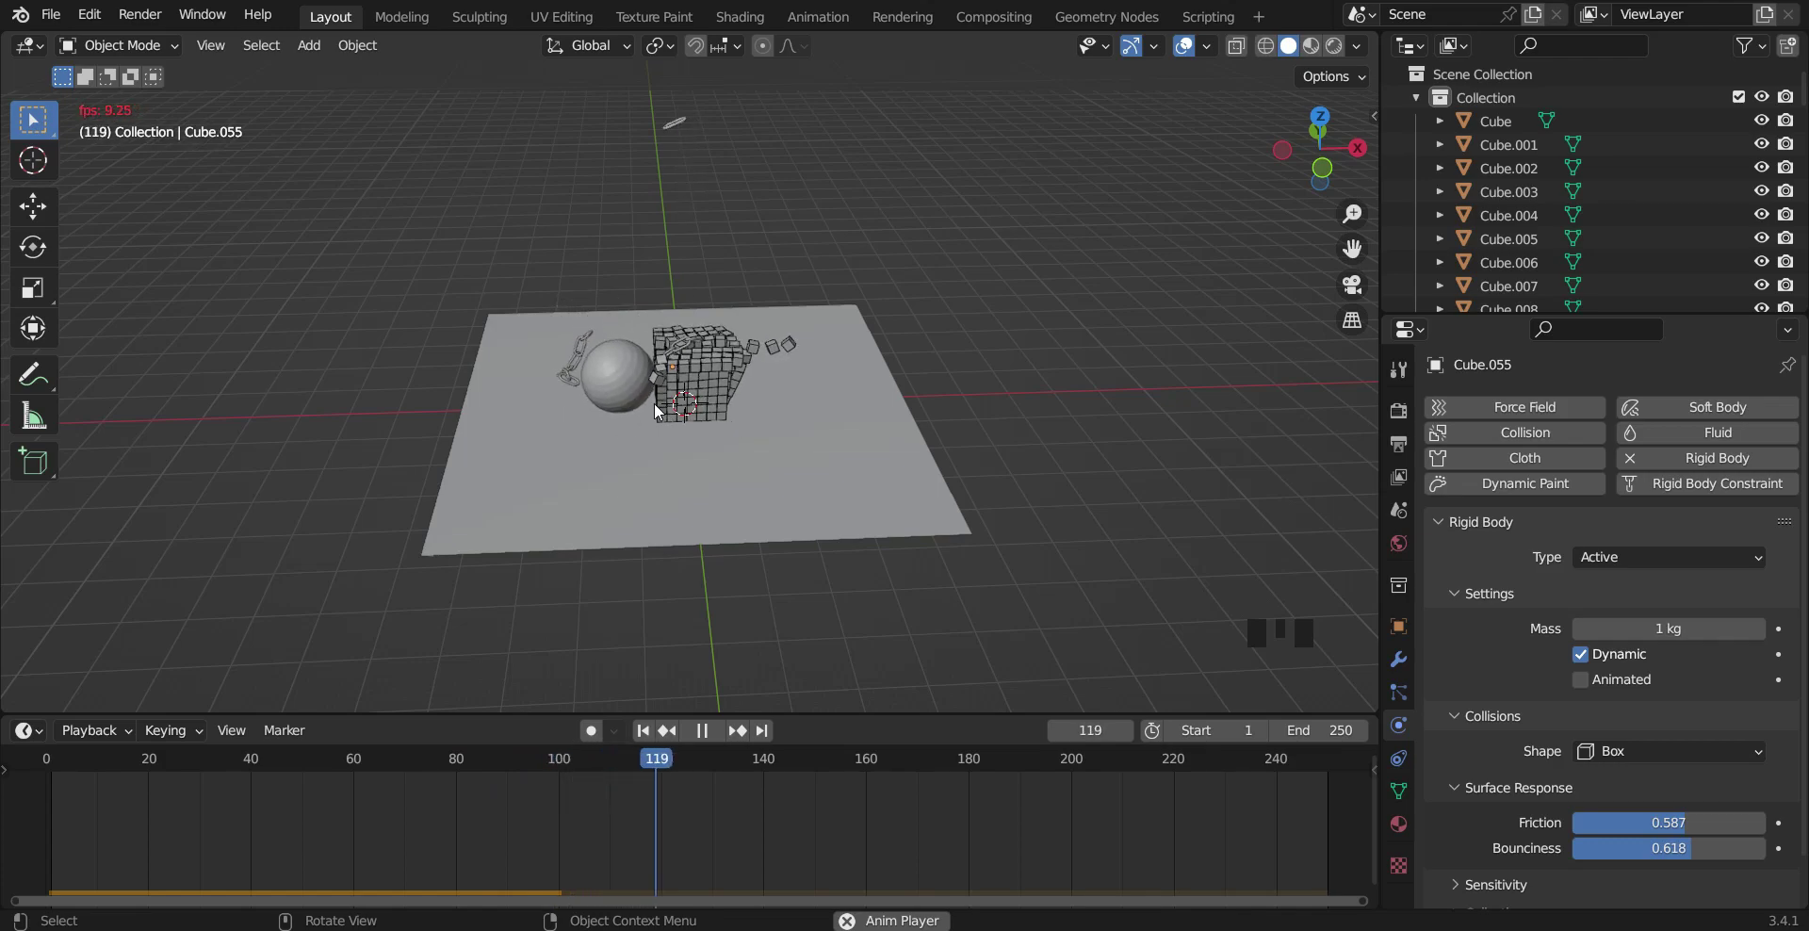
key("space")
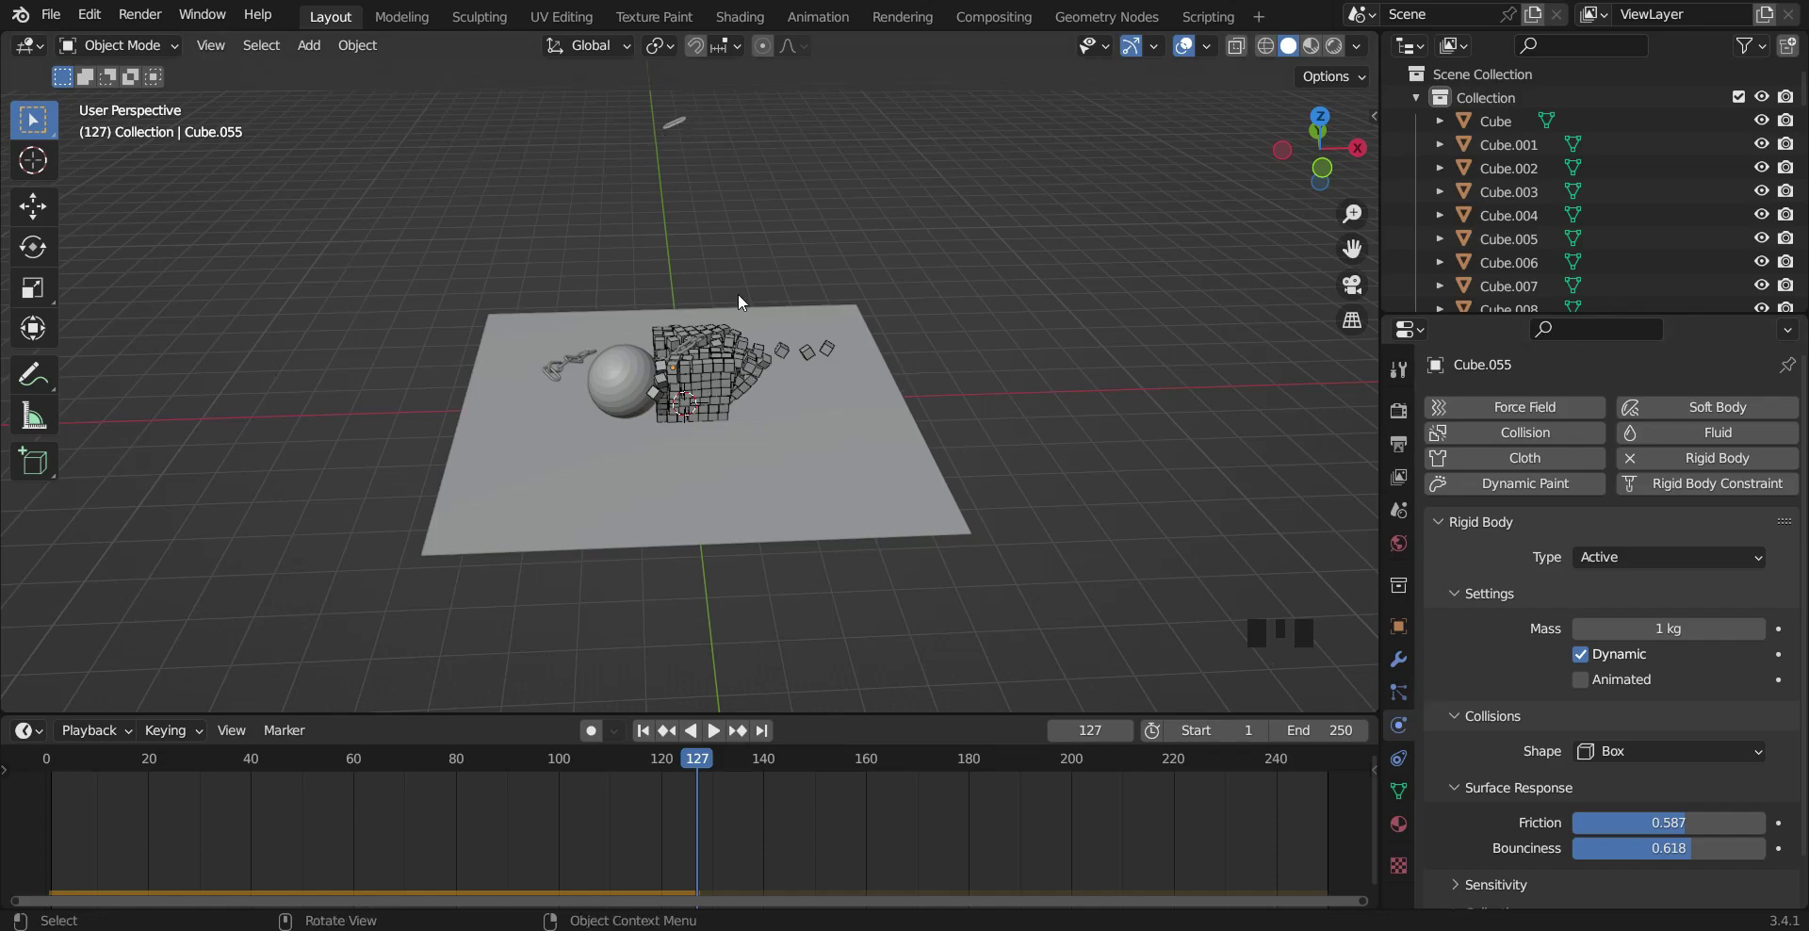
left_click_drag(702, 759, 3, 824)
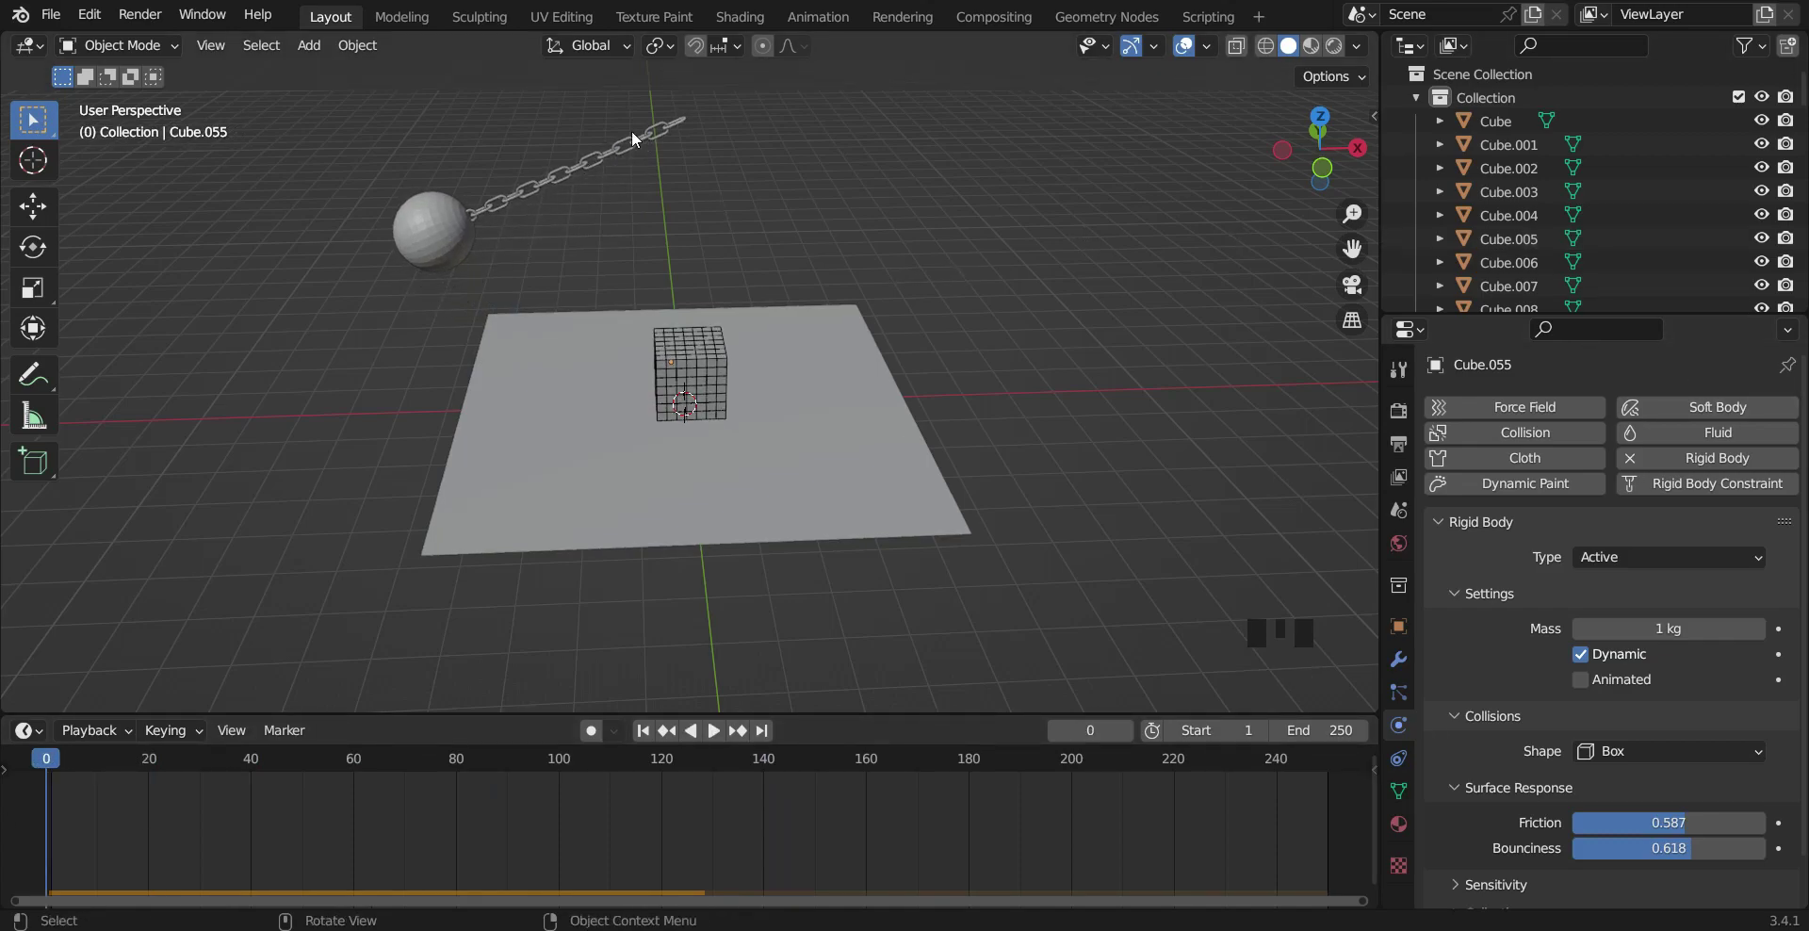
Step: Change the topmost chain link's rigid body type to Active and disable its Dynamic option
left_click(680, 123)
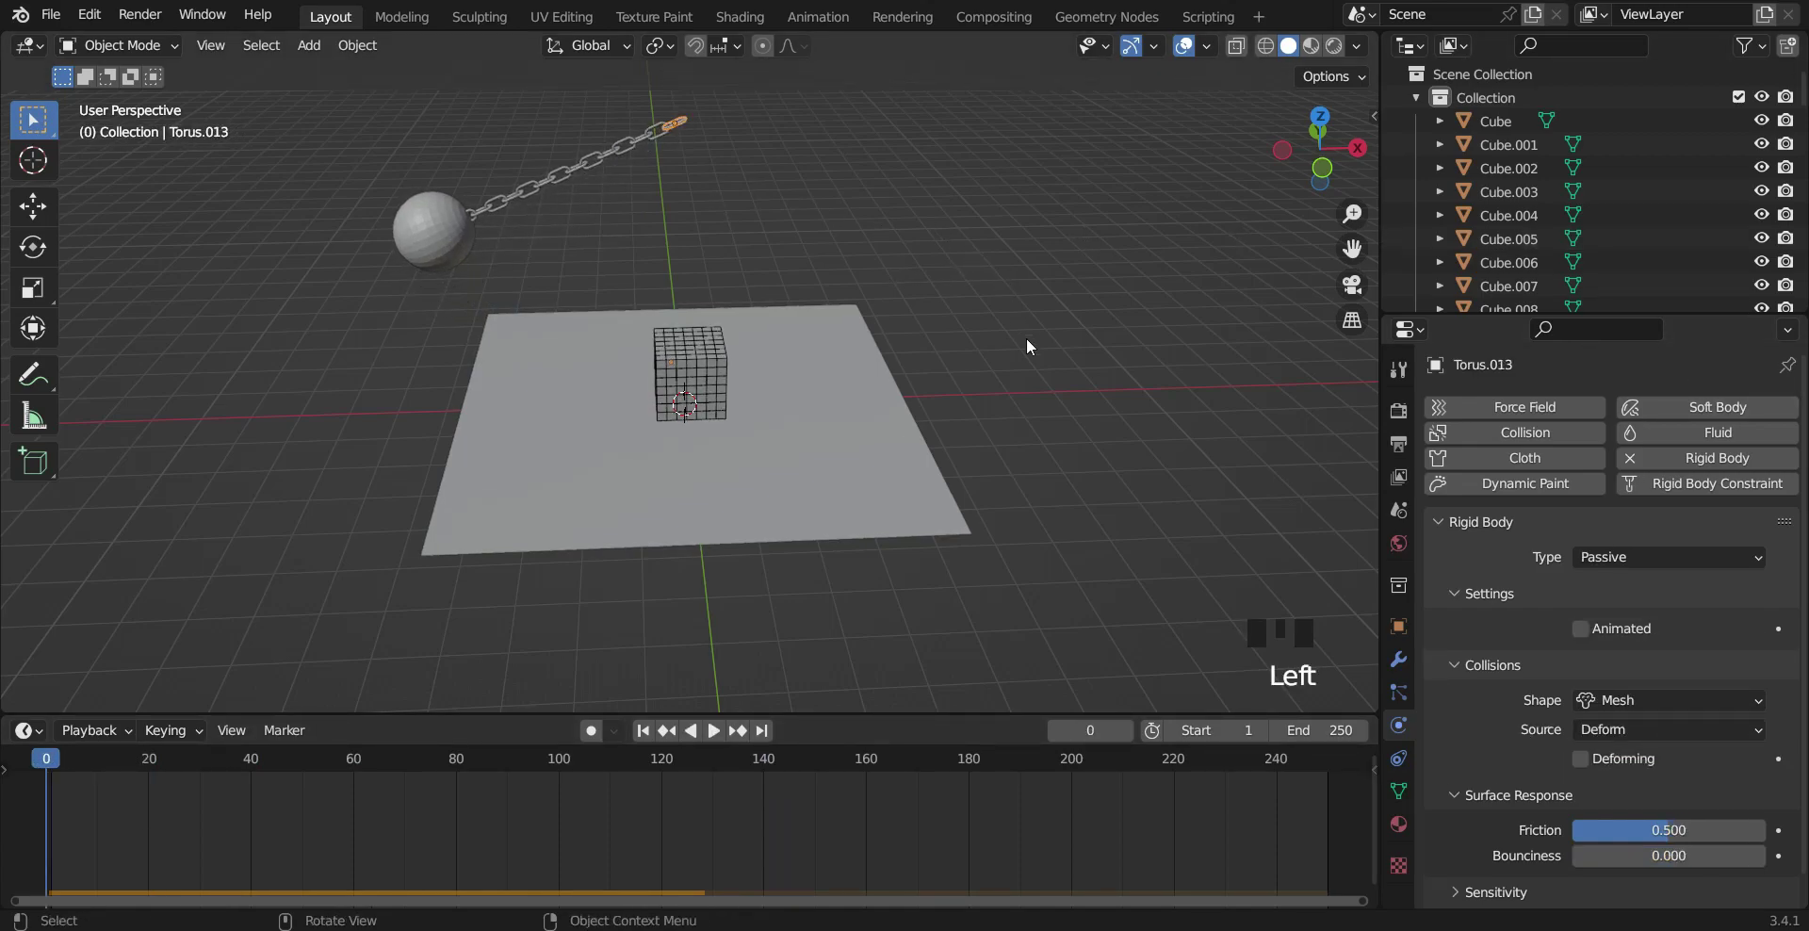
left_click(1659, 557)
left_click(1632, 586)
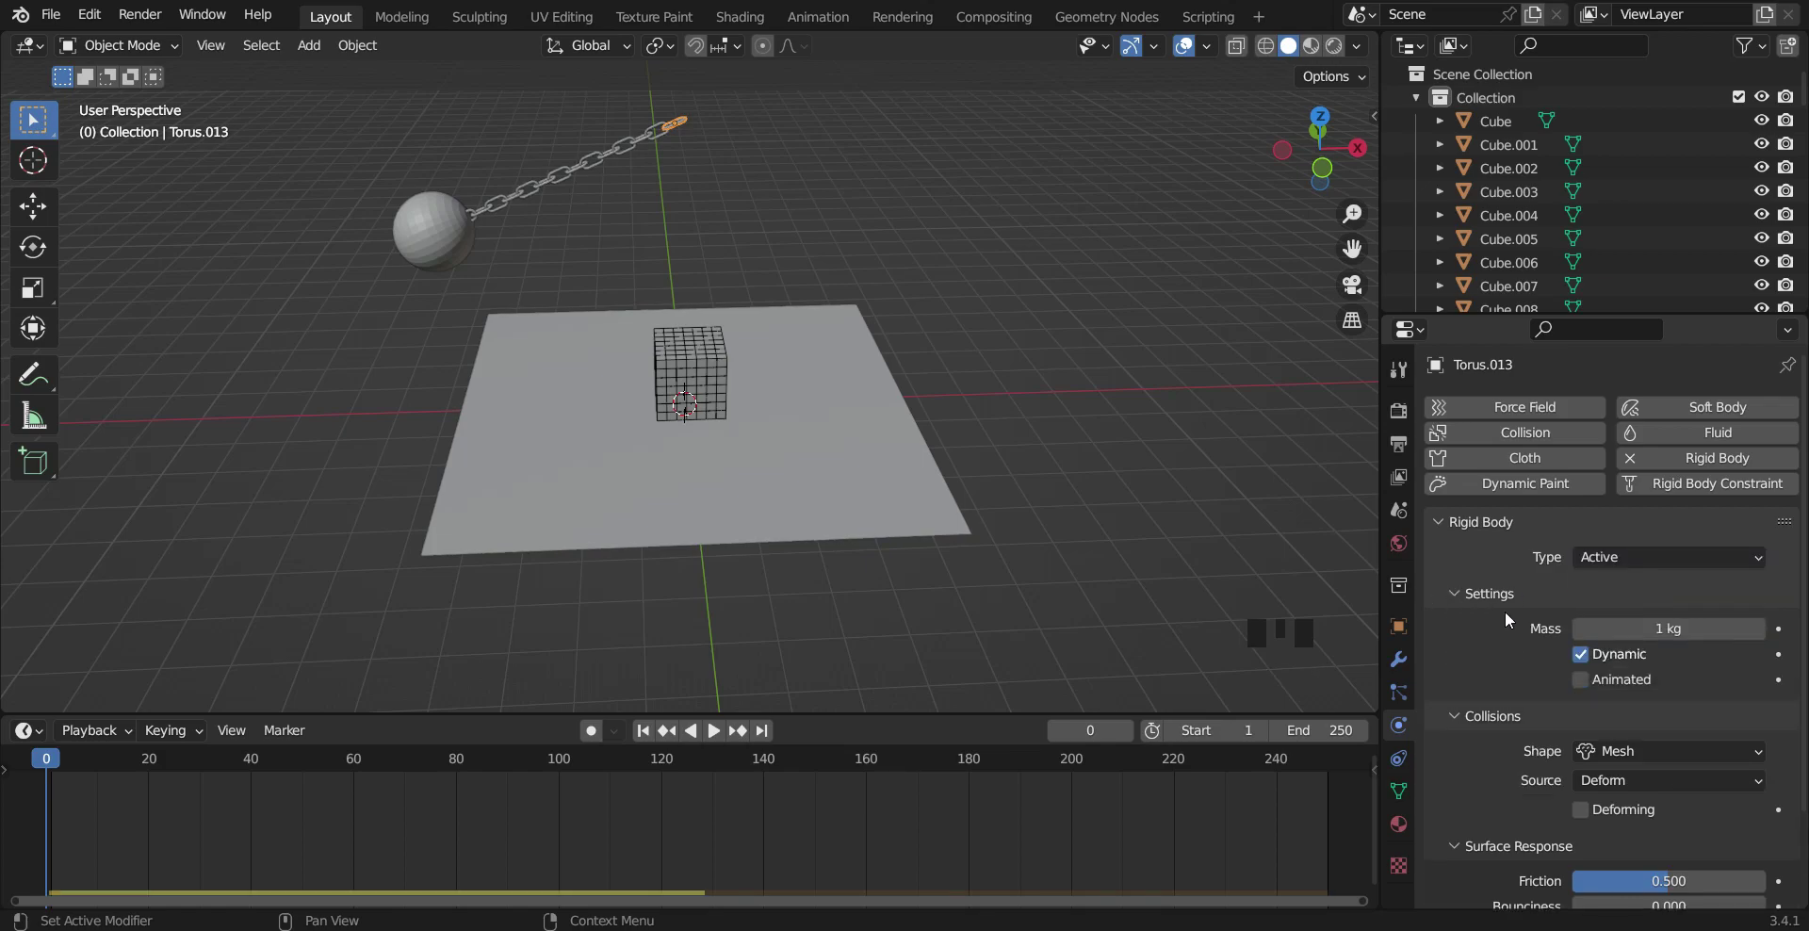
left_click(1573, 656)
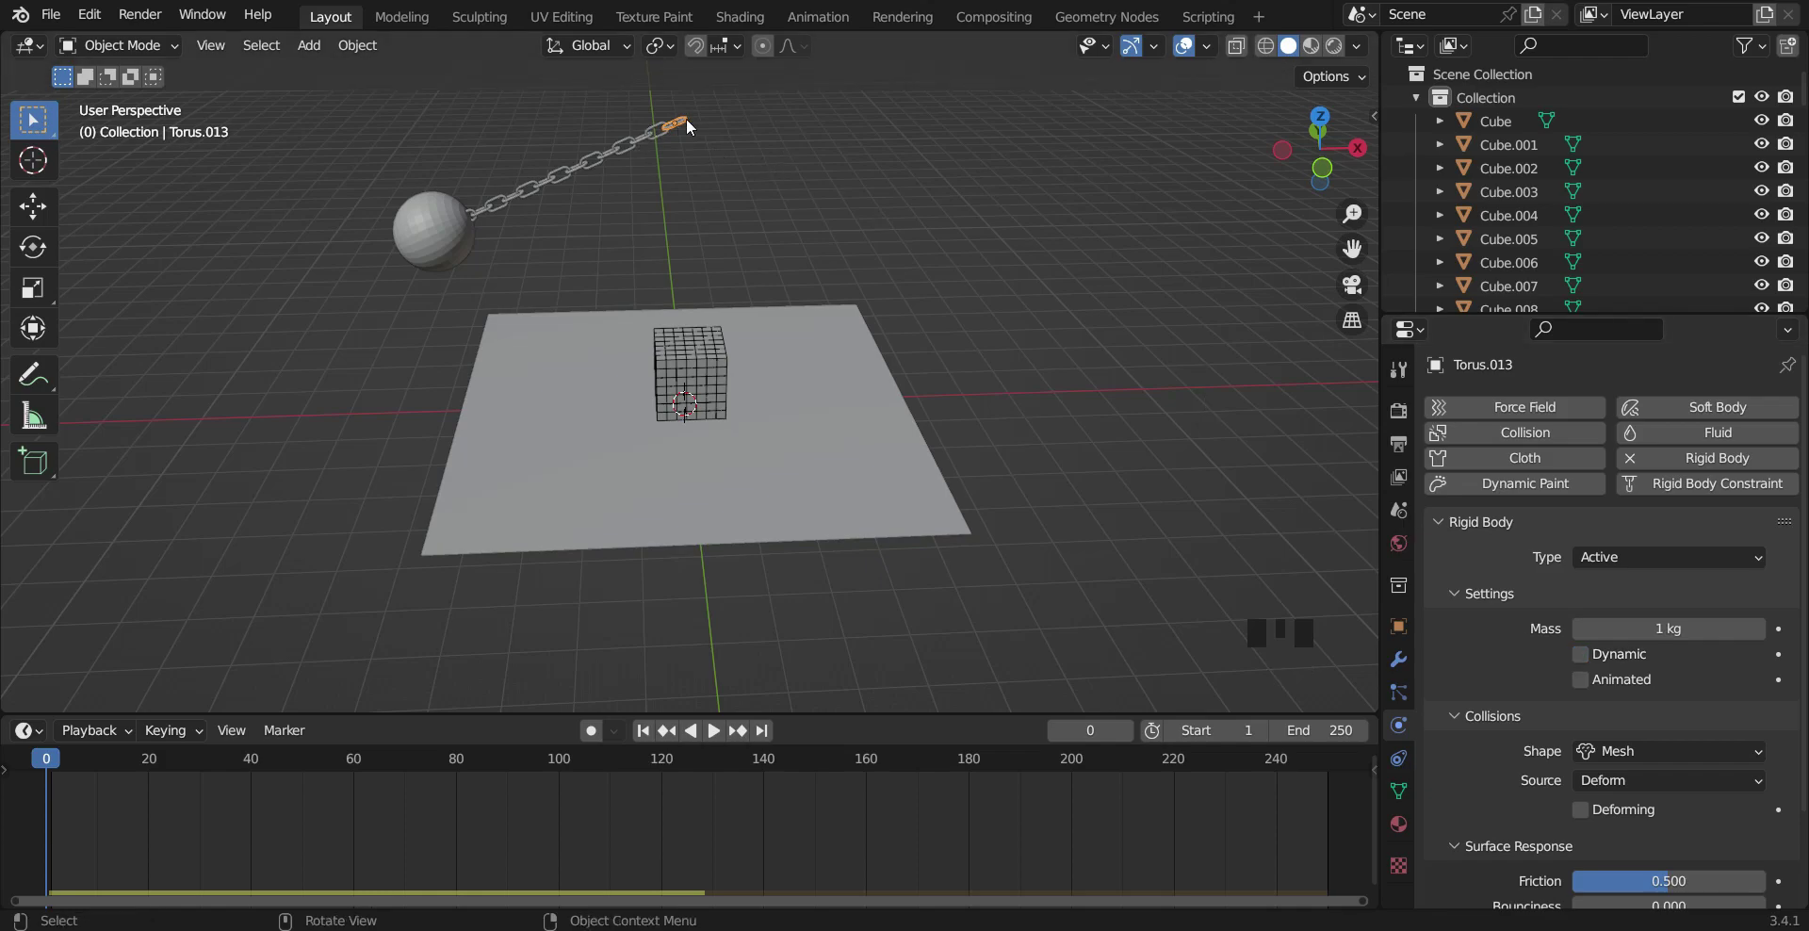
Step: Play the simulation with the topmost chain link held in place, stop it after the ball hits the cubes, and return to frame 0
left_click(713, 730)
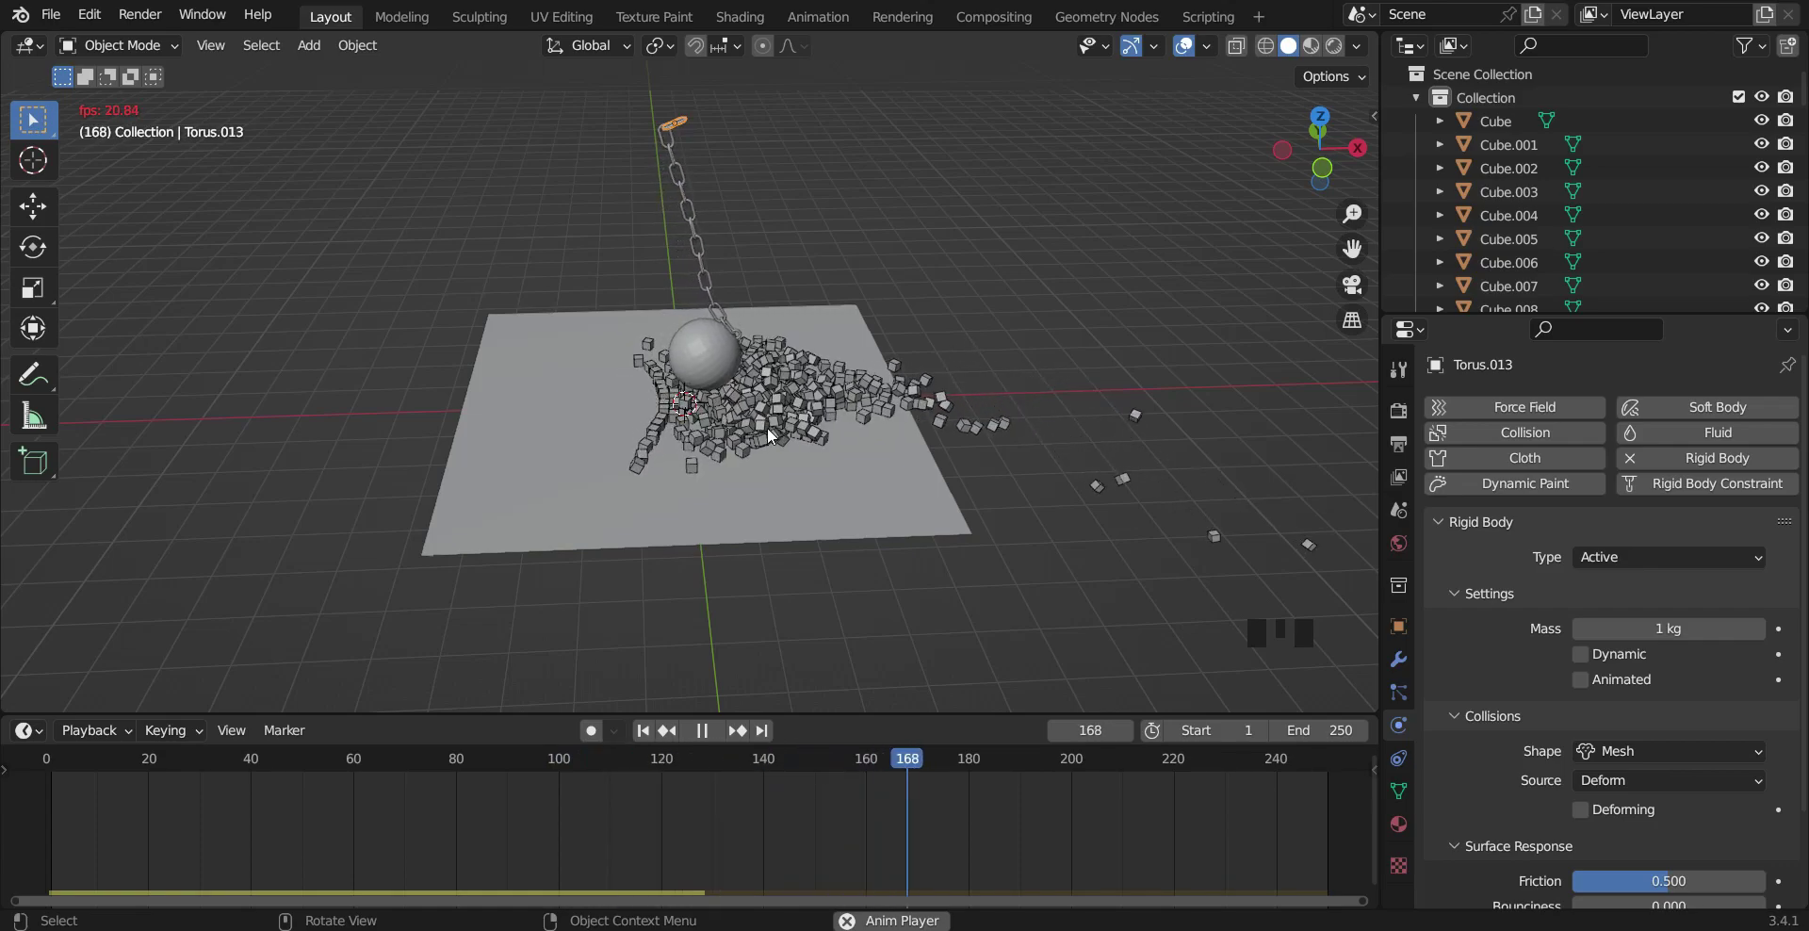
key("space")
left_click_drag(103, 763, 42, 764)
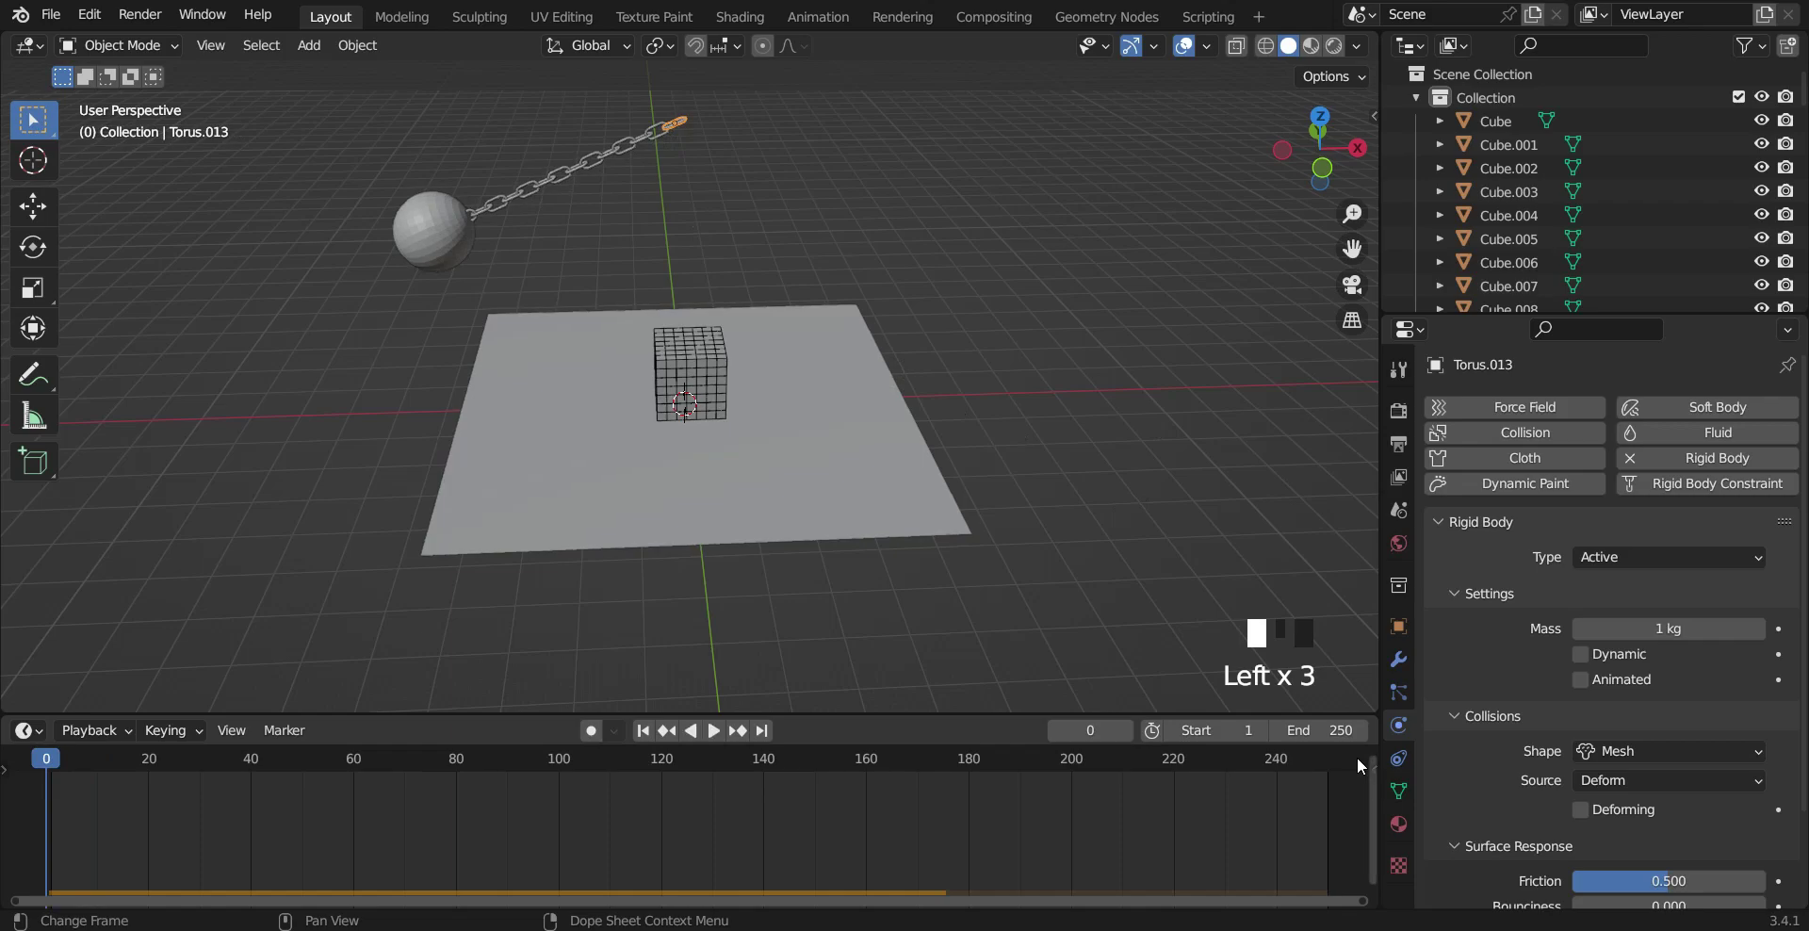
Step: Set the scene's Rigid Body World simulation speed to 3
left_click(1399, 510)
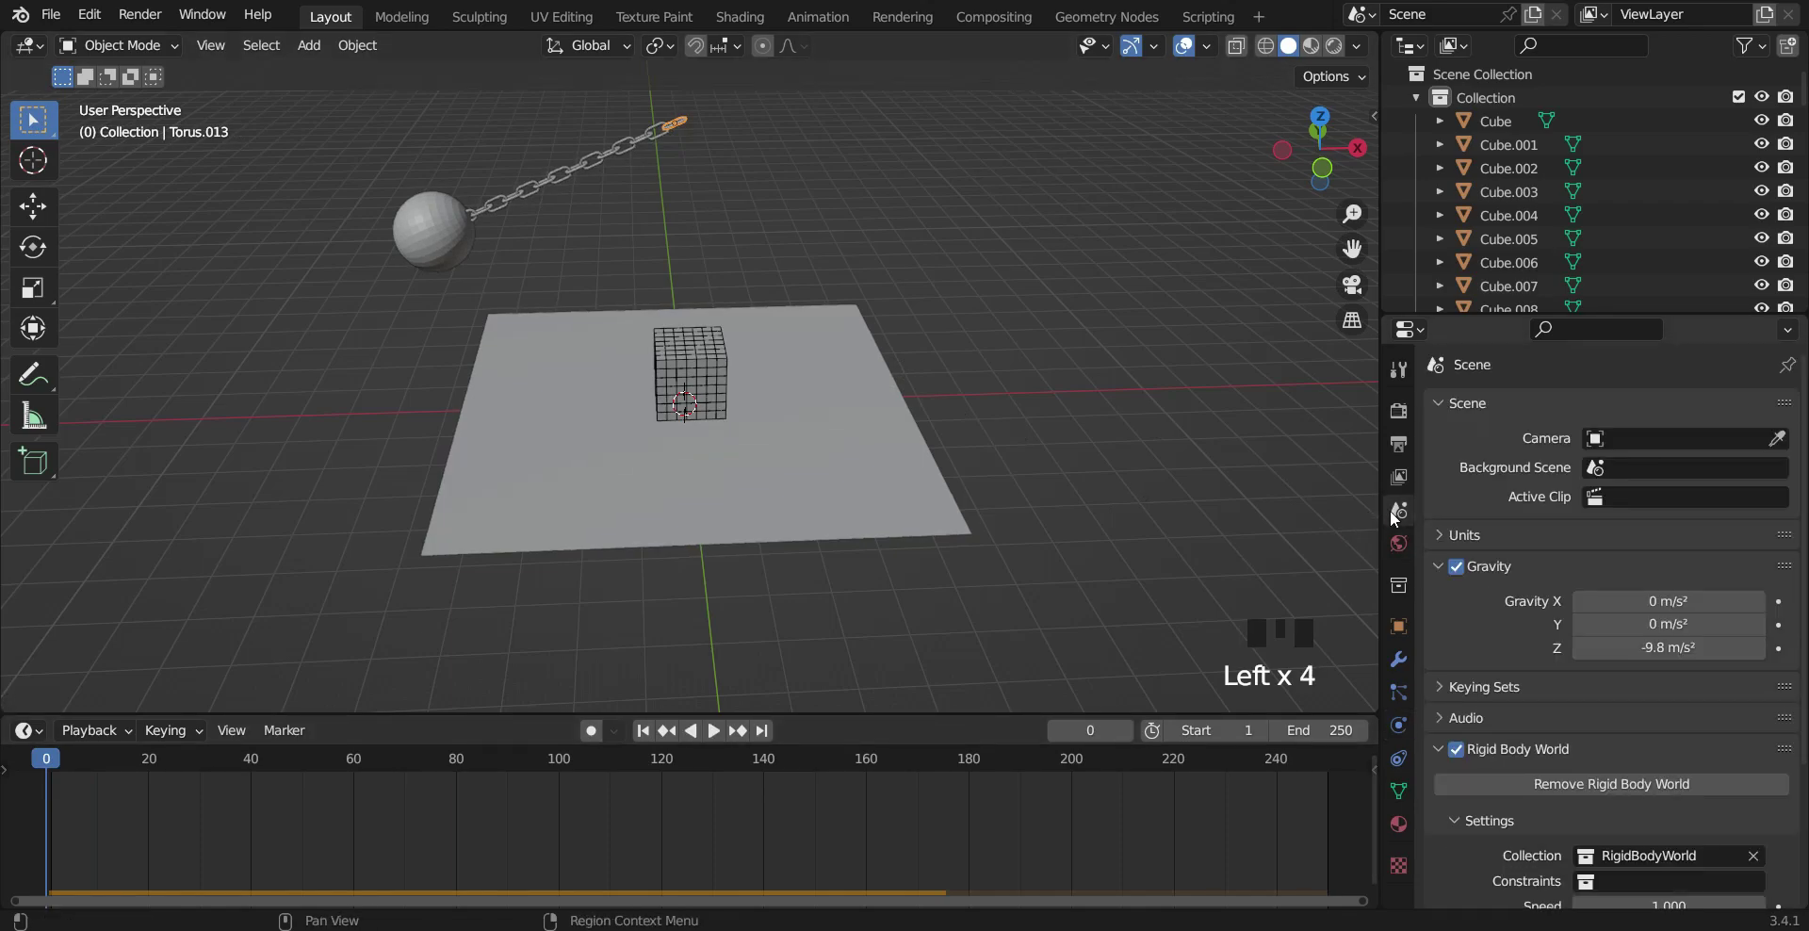
scroll(1593, 690, "down", 7)
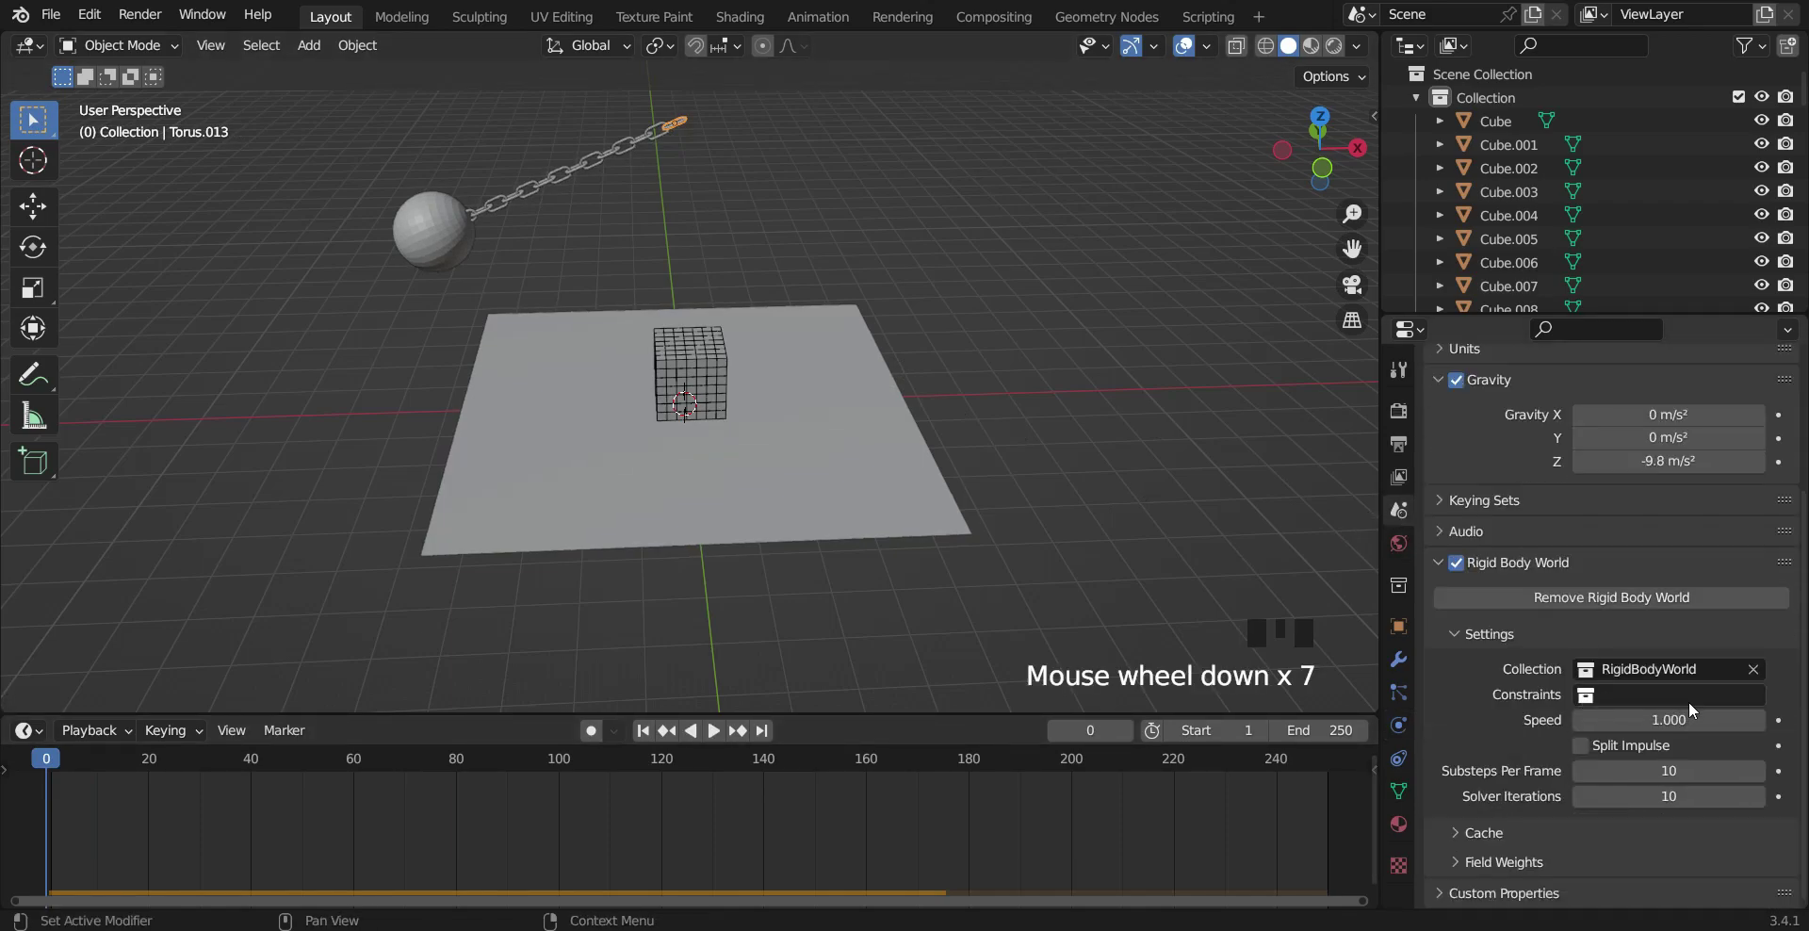
left_click(1673, 720)
type("3")
key("Return")
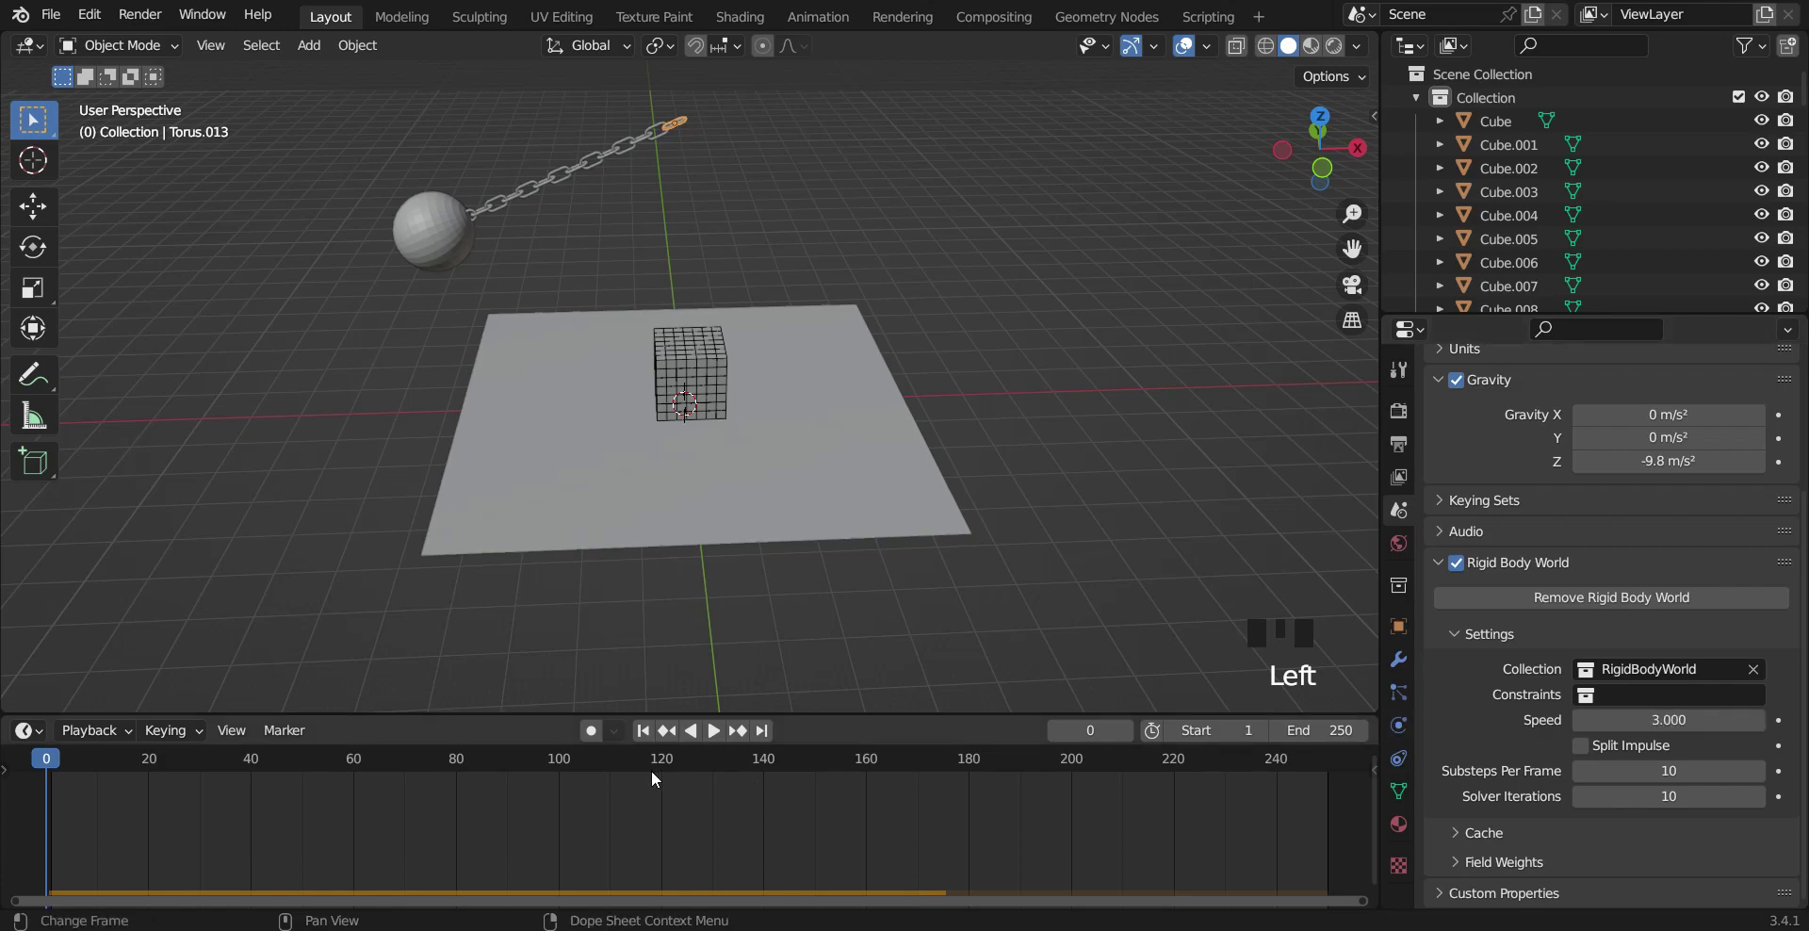
Step: Play the sped-up wrecking ball simulation and stop it once the cubes have scattered across the ground plane
left_click(714, 731)
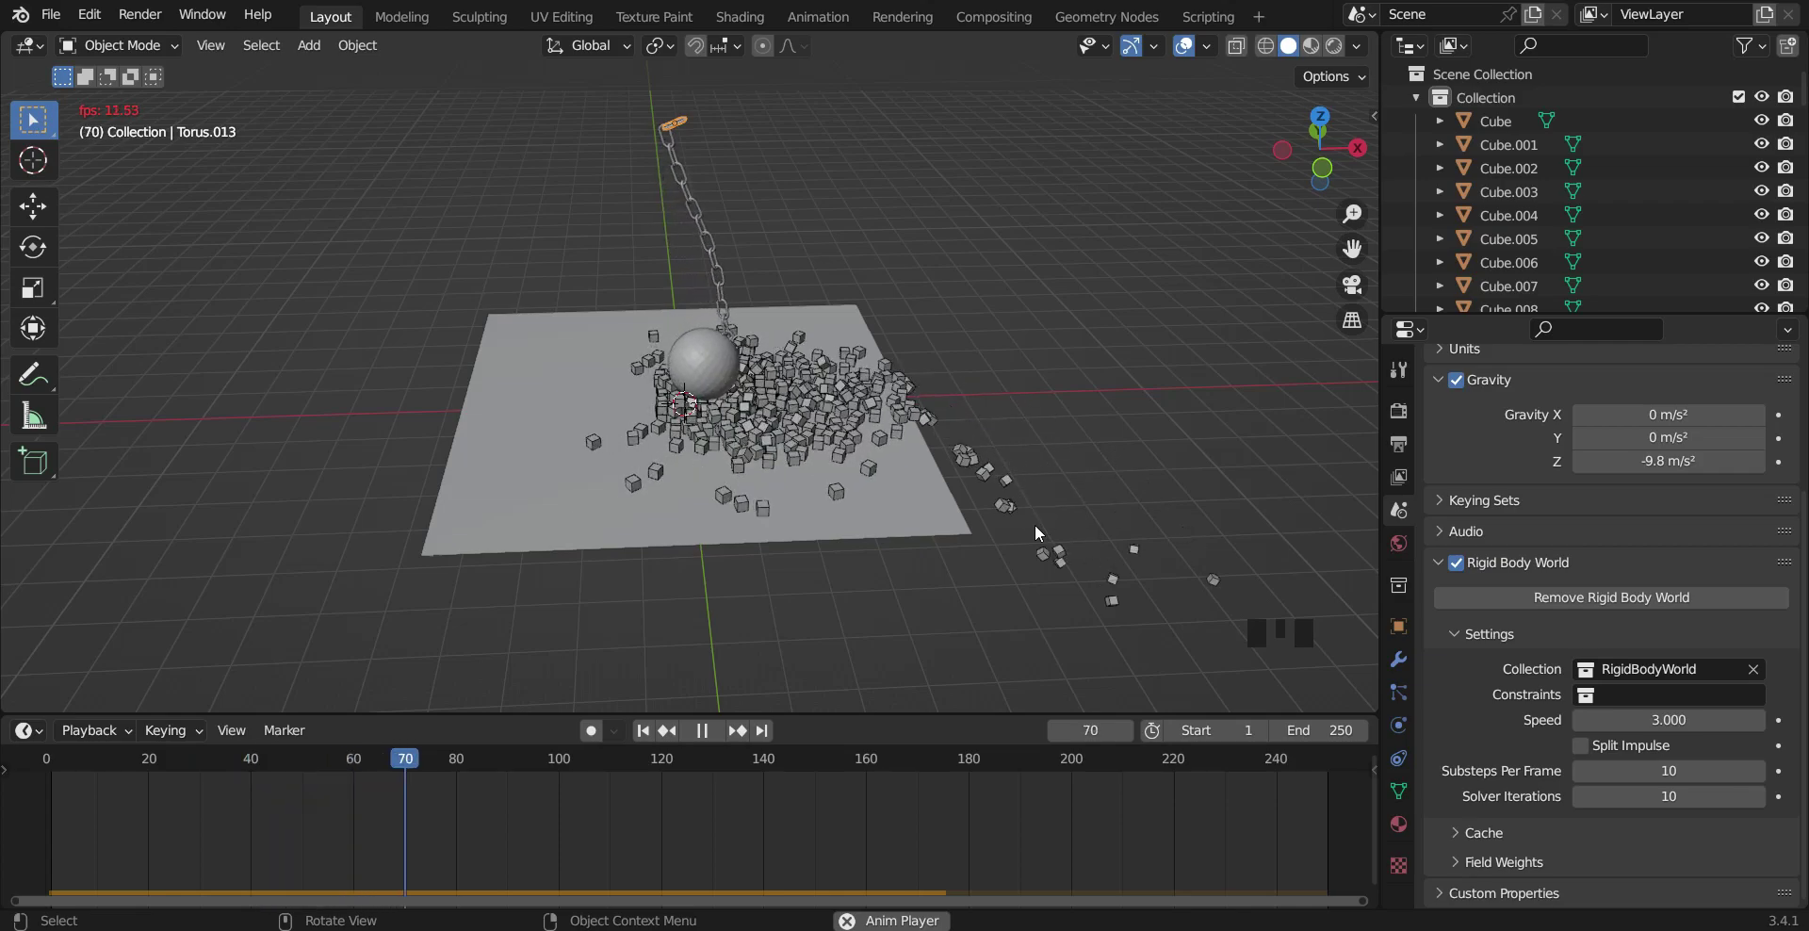
key("space")
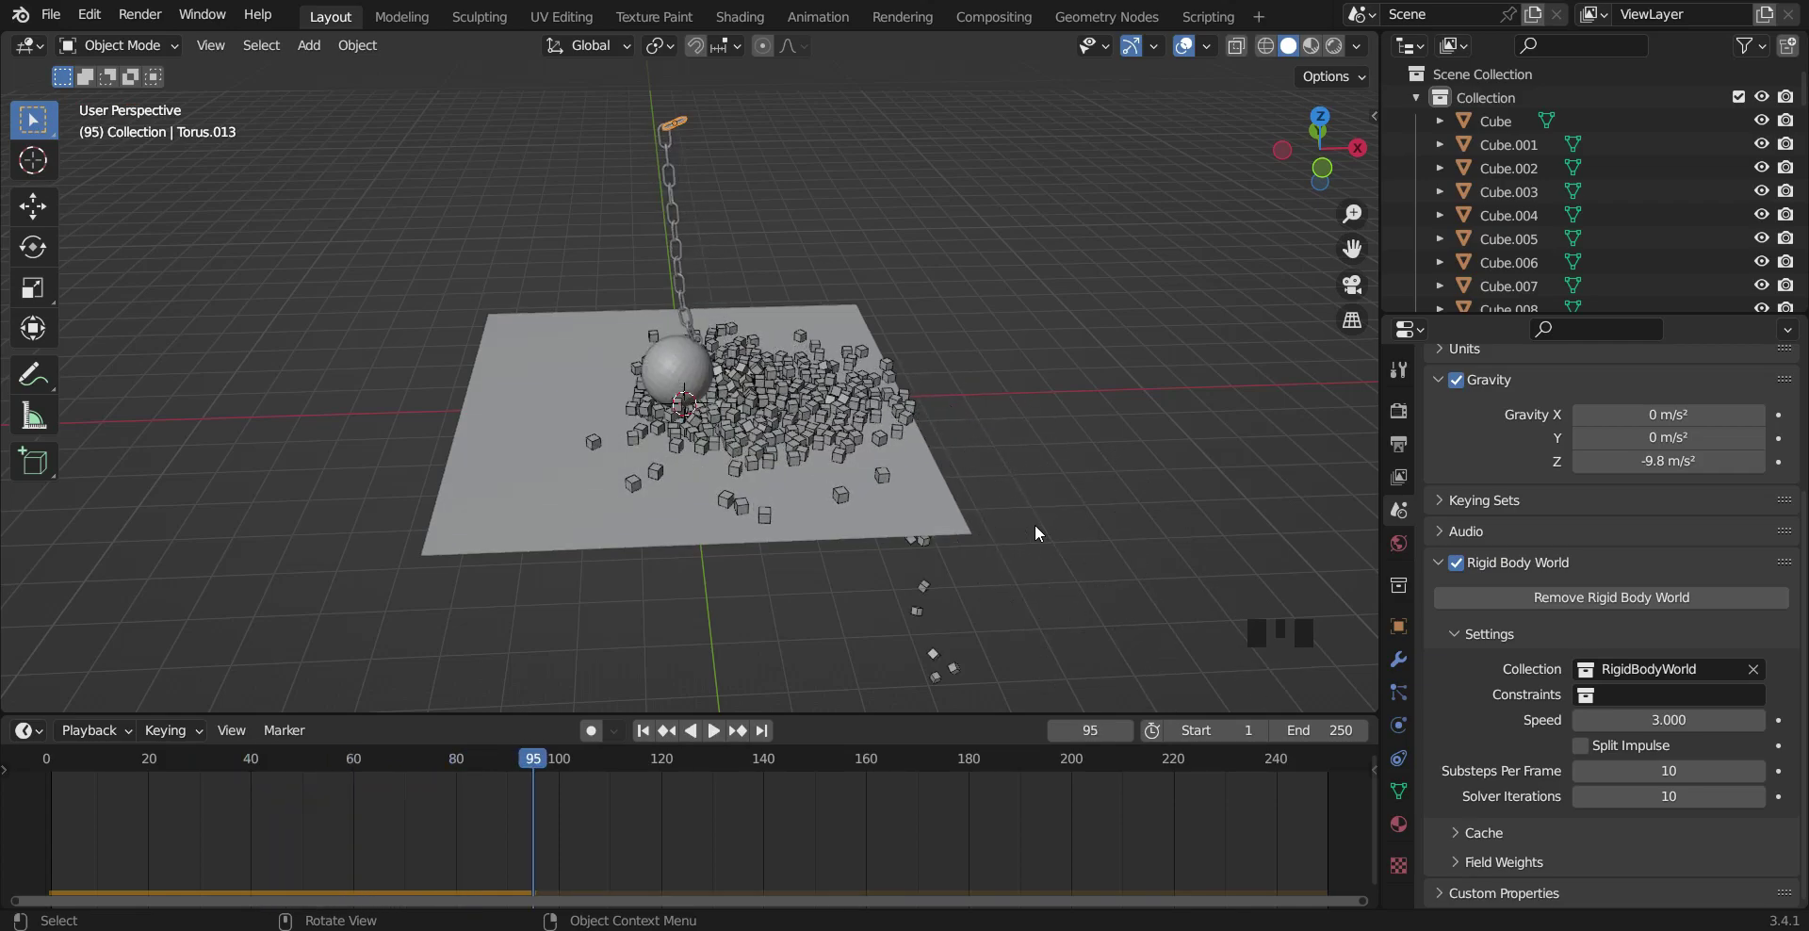
scroll(1035, 524, "down", 2)
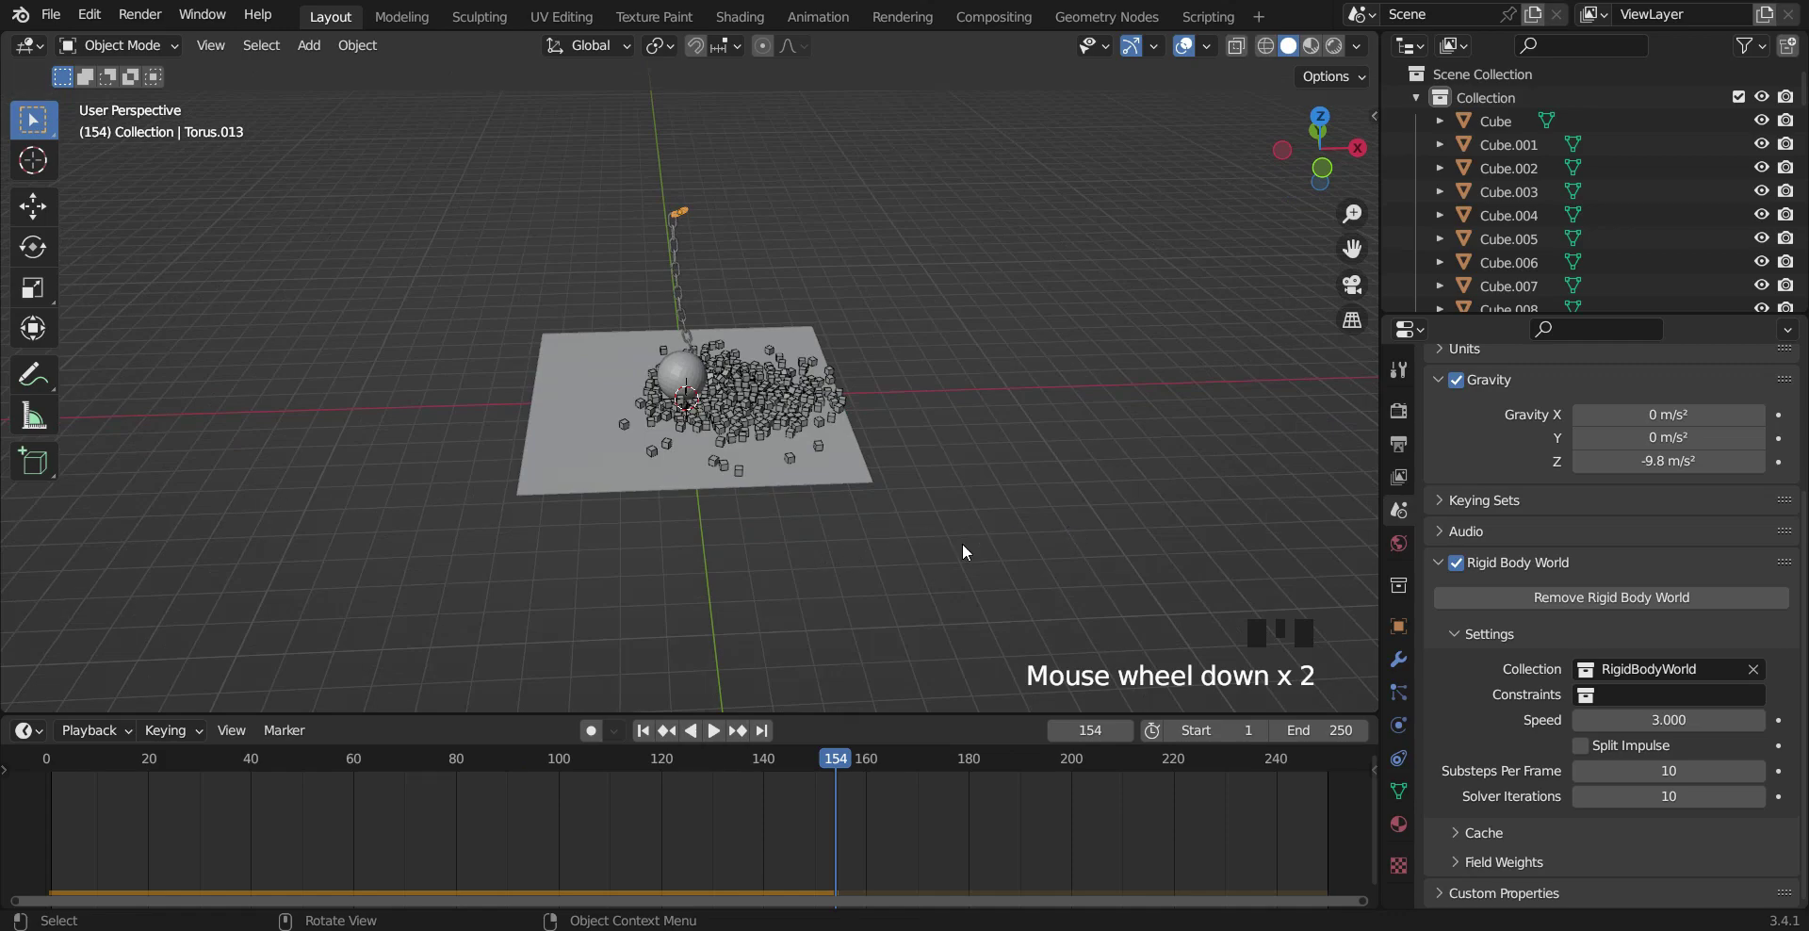